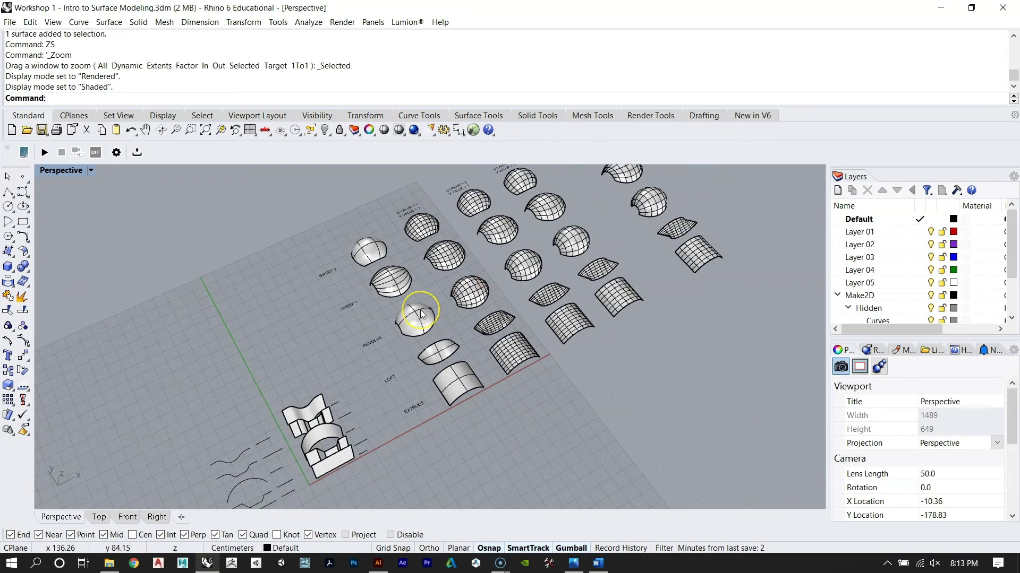
scroll(457, 311, "up", 1)
right_click_drag(458, 311, 417, 303)
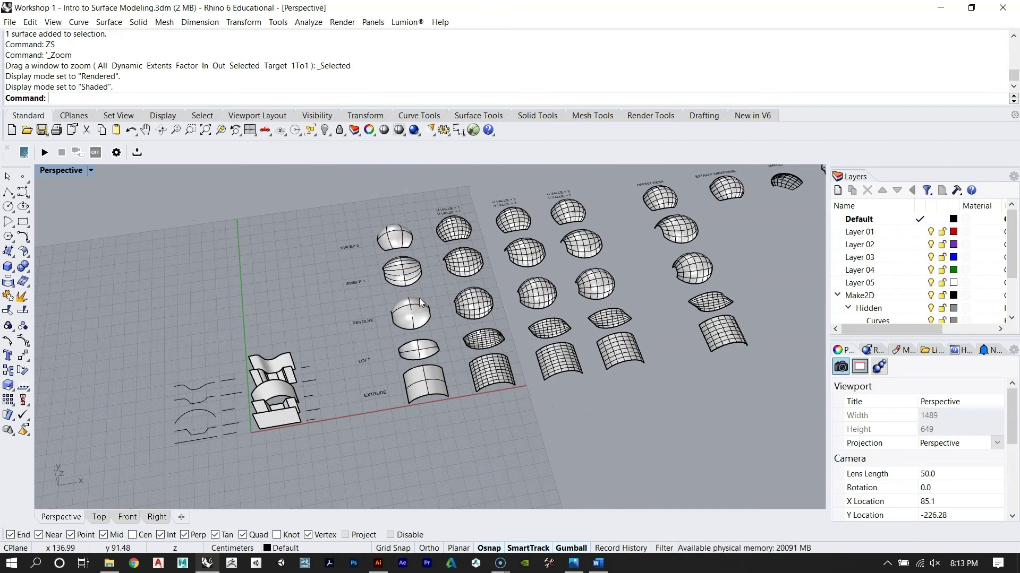
right_click_drag(419, 298, 449, 296)
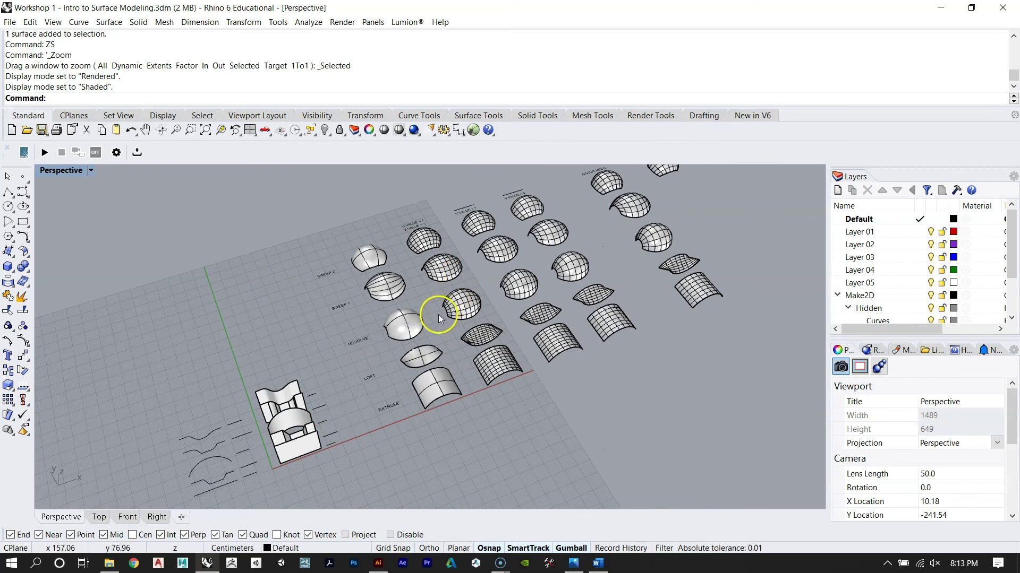
right_click_drag(438, 314, 400, 308)
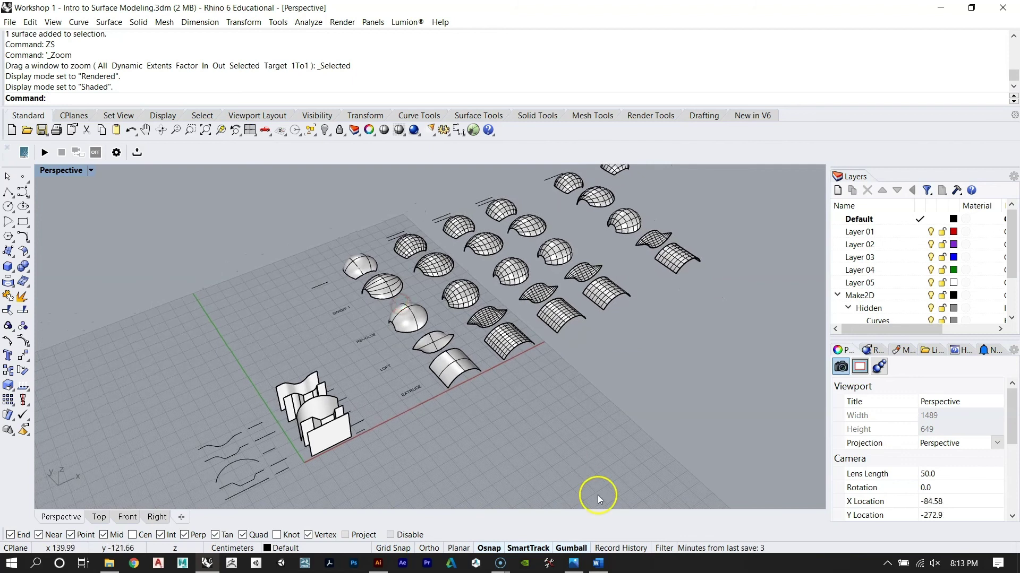
Step: Switch to Photos to view the reference image FINAL IMAGE-01.jpg, close it, and return to the maximized Rhino window
mouse_move(599, 566)
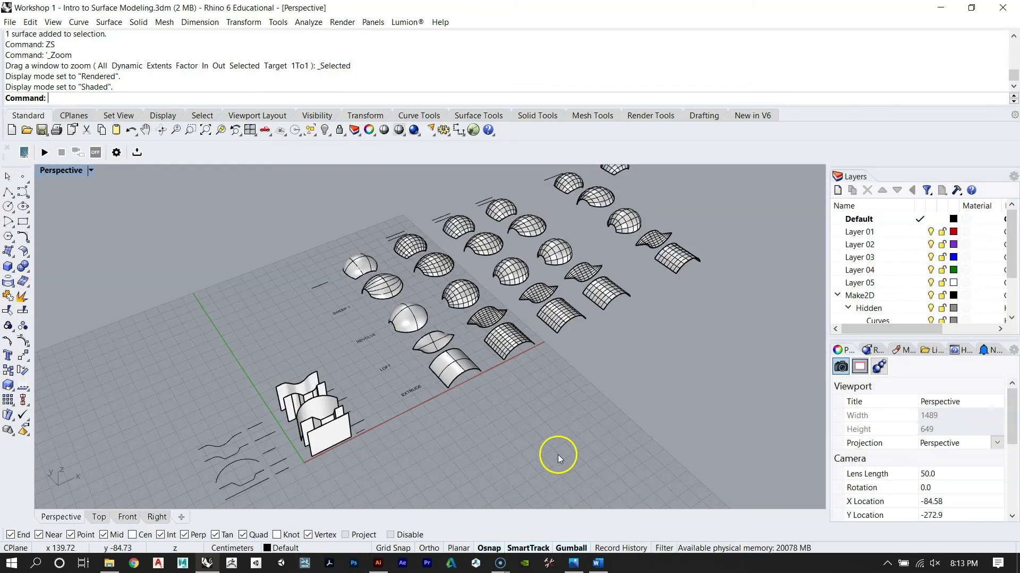
left_click_drag(665, 7, 735, 228)
left_click_drag(568, 90, 336, 4)
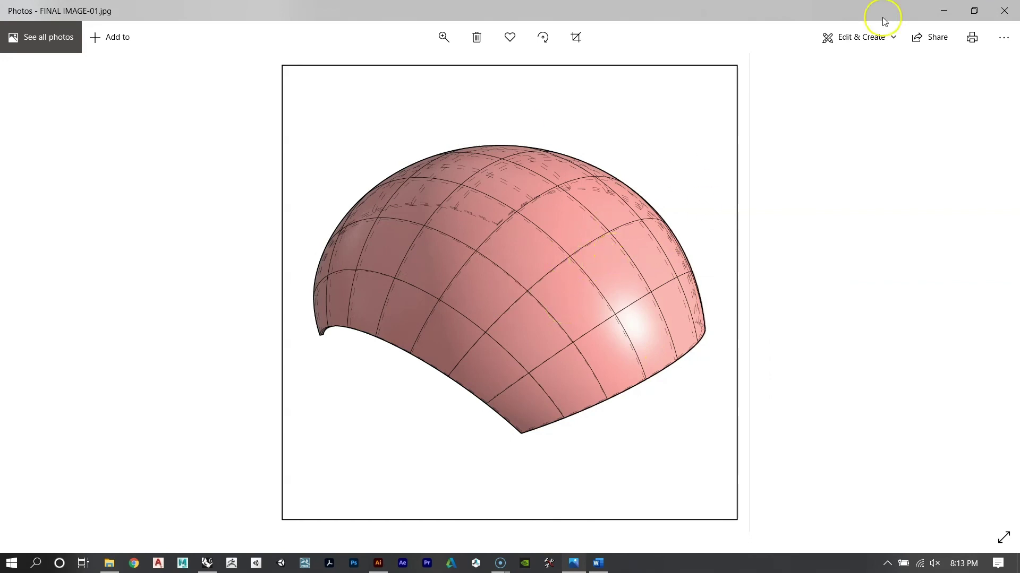
left_click(1004, 11)
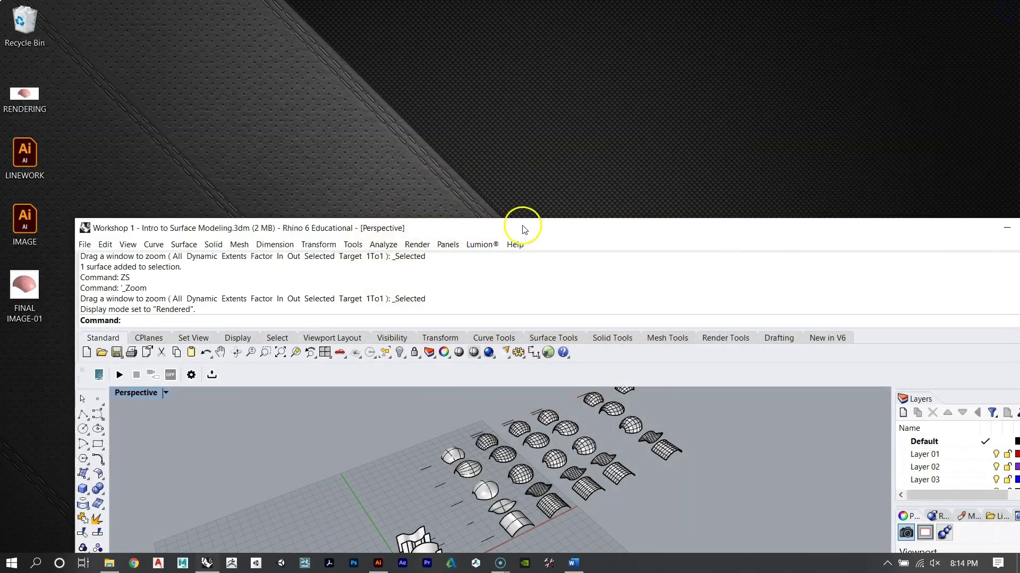
double_click(521, 234)
Step: Select the five open curves beside the extruded surfaces and zoom the Perspective view to the selection
right_click_drag(587, 306, 245, 323)
key("ctrl+alt+s")
left_click_drag(264, 322, 343, 446)
type("ZS")
key("Return")
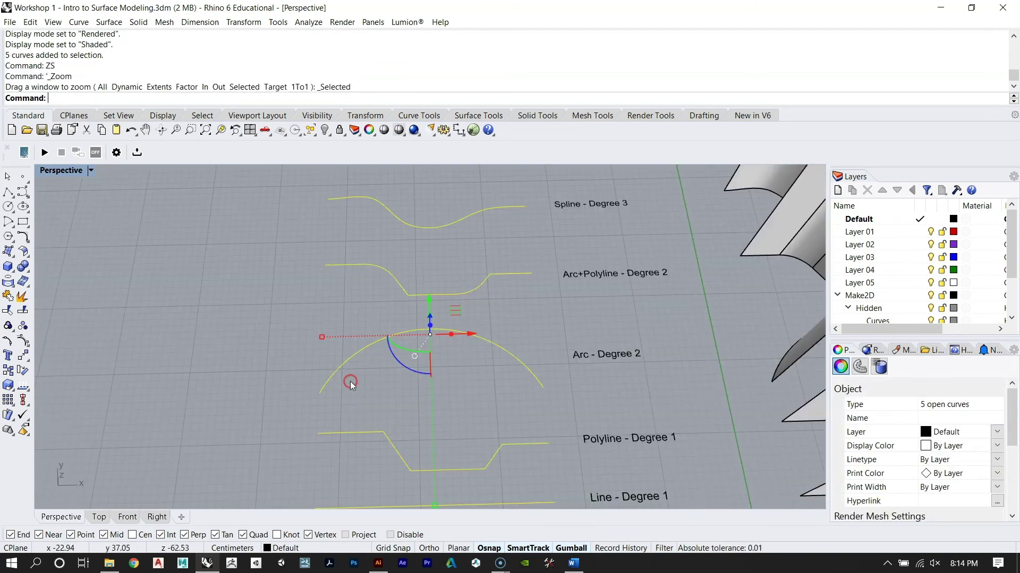
Step: Examine the five curves and their degree labels next to the extruded surfaces, and clear the selection
right_click_drag(400, 400, 366, 375)
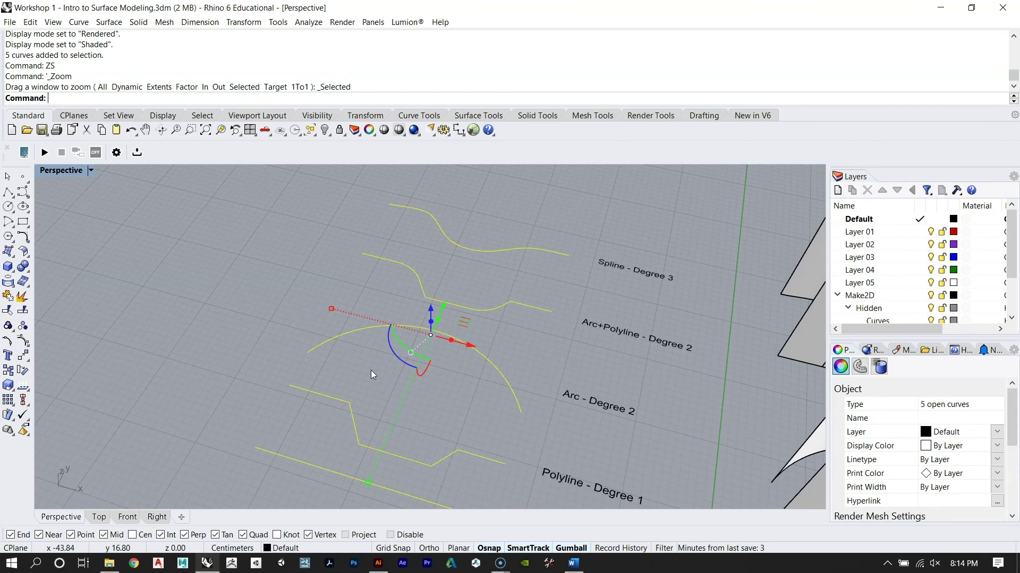
mouse_move(399, 348)
right_mouse_down()
mouse_move(441, 282)
mouse_move(375, 336)
mouse_move(439, 330)
mouse_move(319, 348)
mouse_move(359, 342)
mouse_move(380, 364)
mouse_move(397, 350)
right_mouse_up()
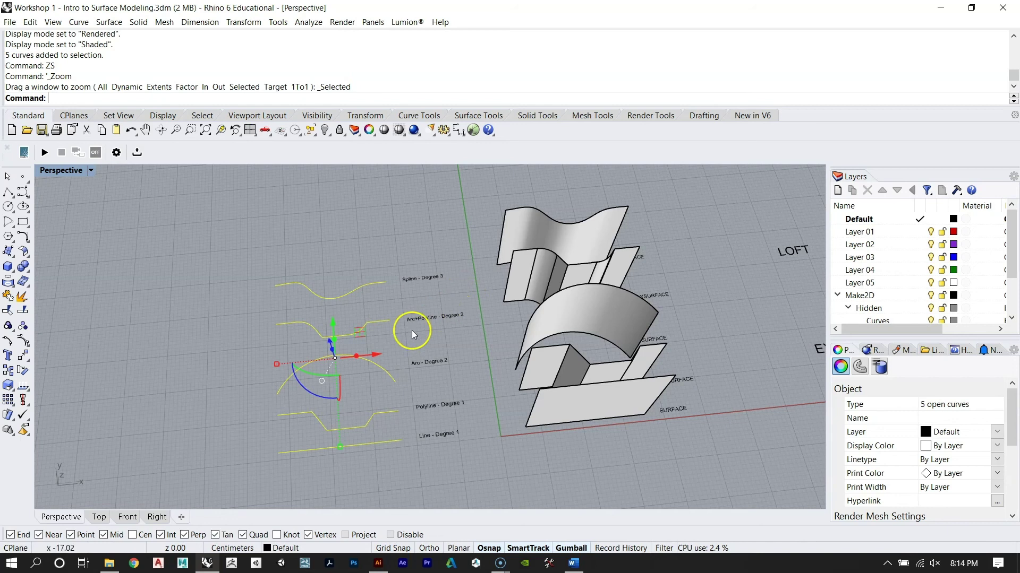
scroll(368, 351, "up", 4)
right_click_drag(371, 353, 411, 327)
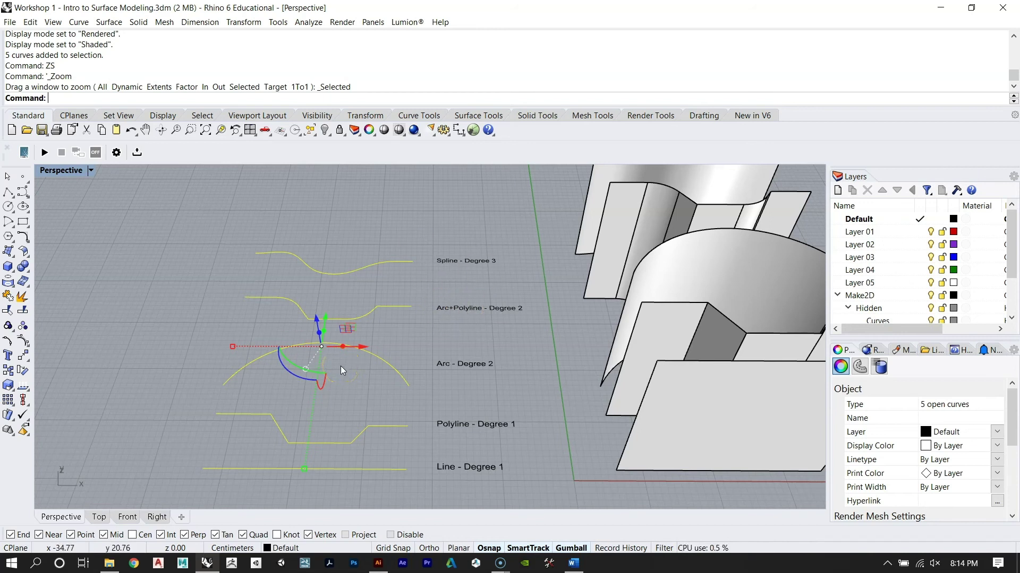
right_click_drag(434, 271, 473, 315)
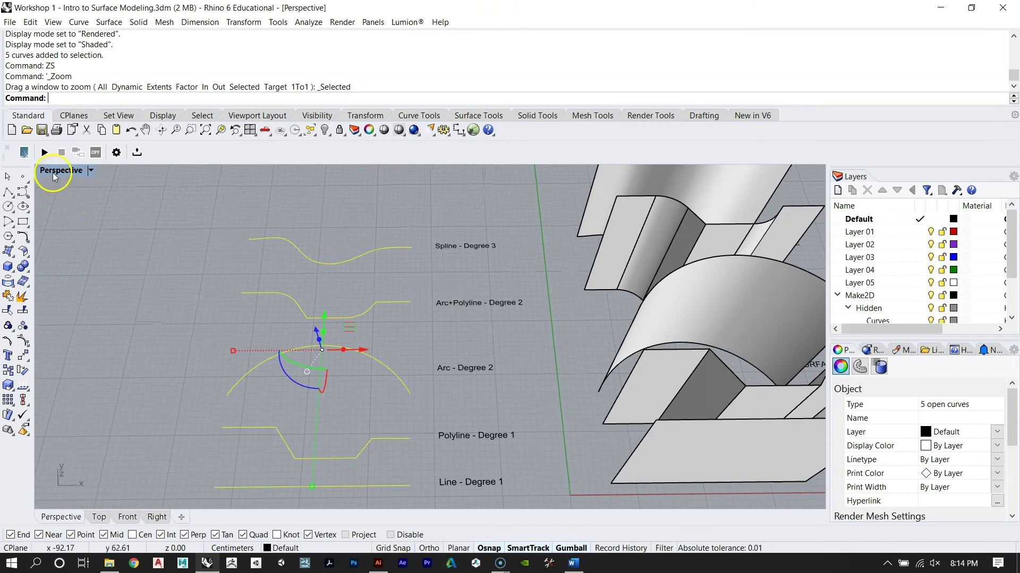
right_click_drag(342, 467, 353, 318)
left_click(418, 329)
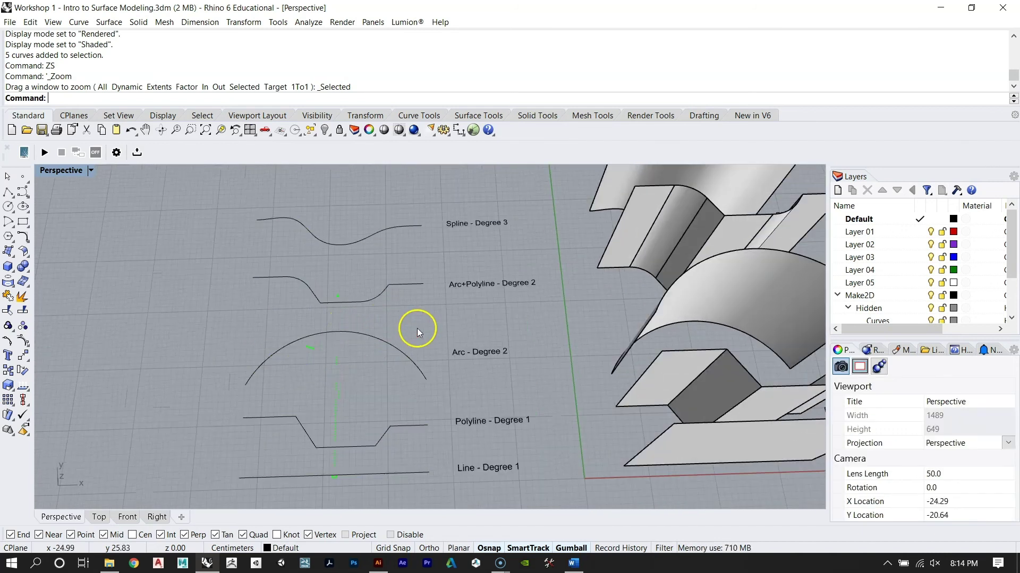
left_click(405, 474)
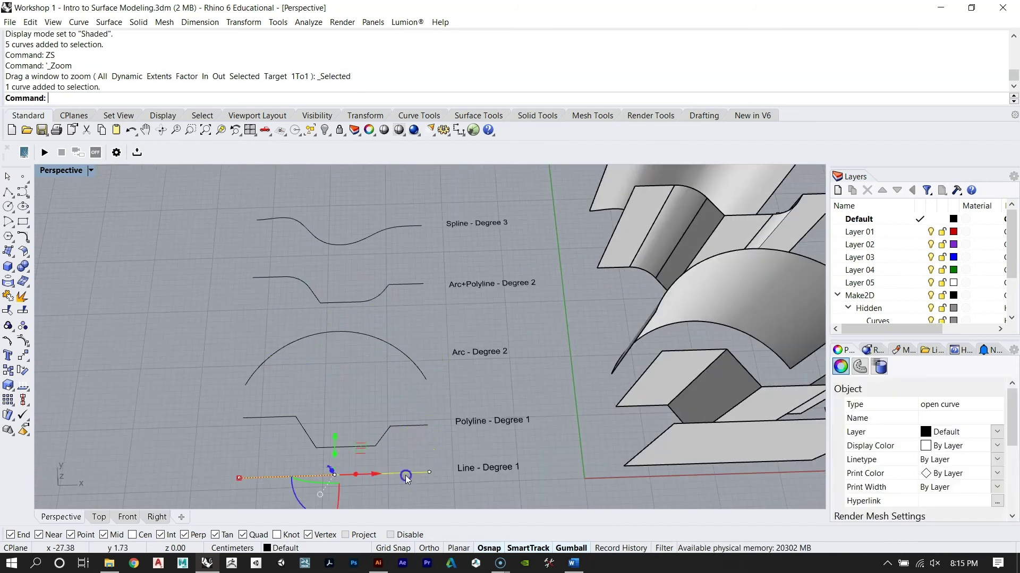
right_click_drag(405, 476, 409, 406)
key("Escape")
type("Line")
key("BackSpace")
key("BackSpace")
key("BackSpace")
key("BackSpace")
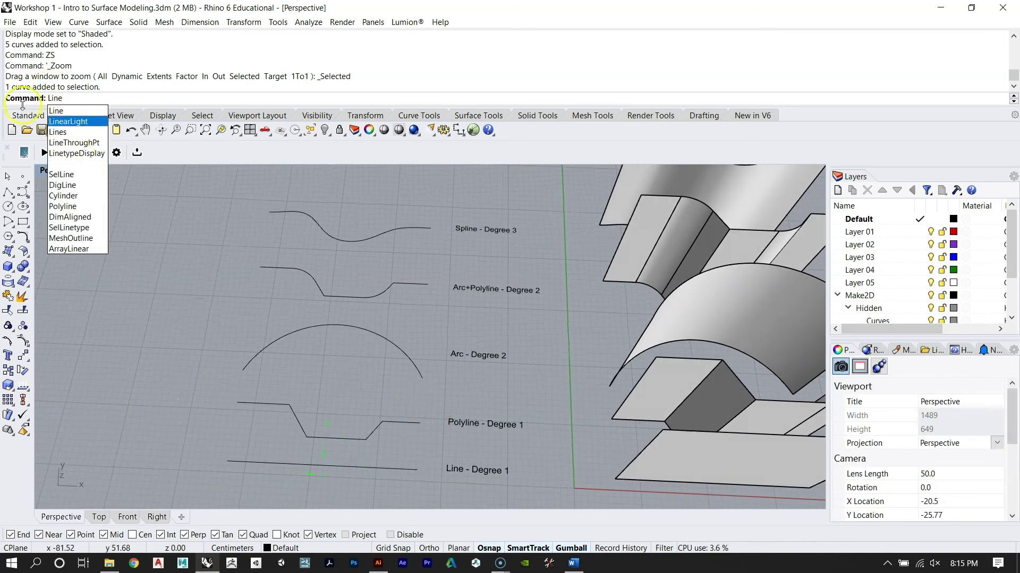
Step: Examine the Degree 1 polyline and the Degree 2 arc up close, comparing straight segments with curvature
right_click_drag(319, 302, 333, 289)
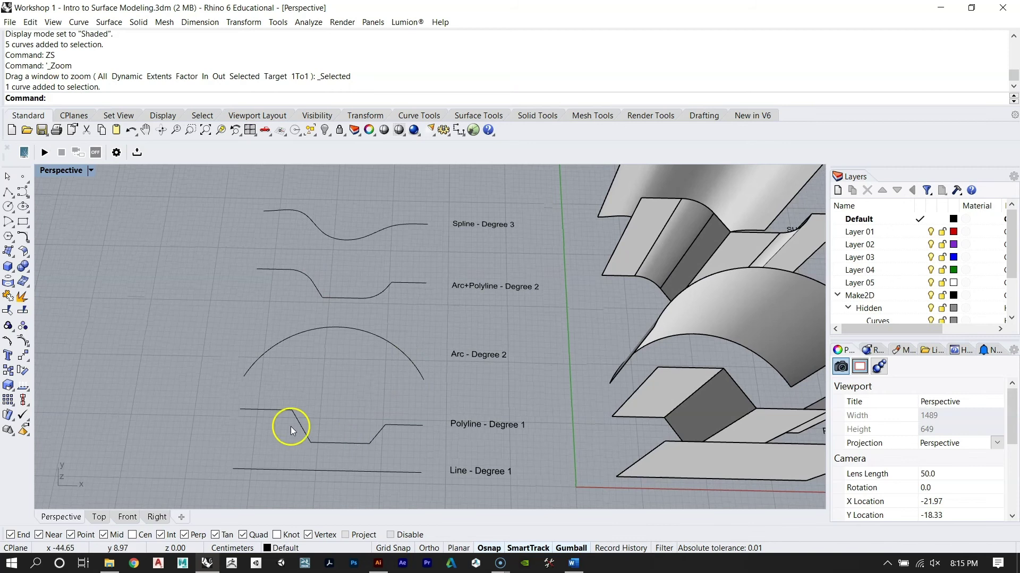
right_click_drag(293, 431, 316, 448)
scroll(254, 418, "up", 5)
mouse_move(254, 418)
right_mouse_down()
mouse_move(280, 409)
mouse_move(274, 399)
right_mouse_up()
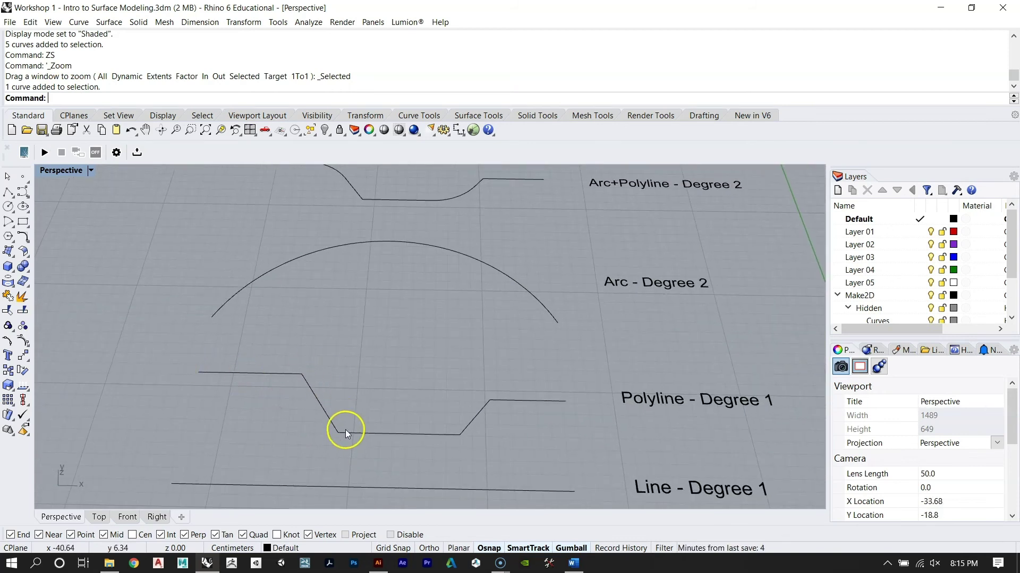
right_click_drag(525, 364, 429, 348)
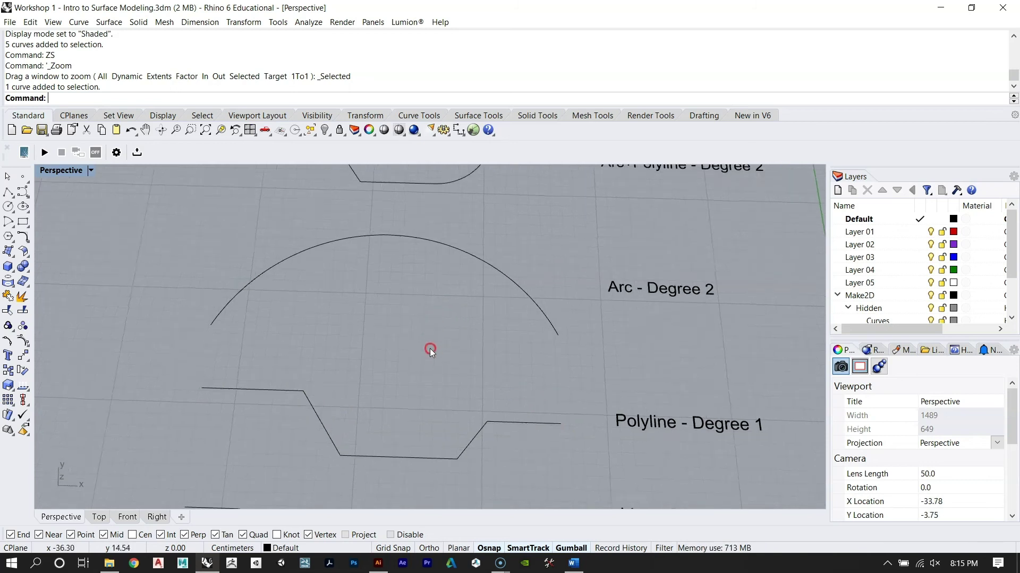
right_click_drag(370, 307, 379, 345)
scroll(314, 323, "down", 5)
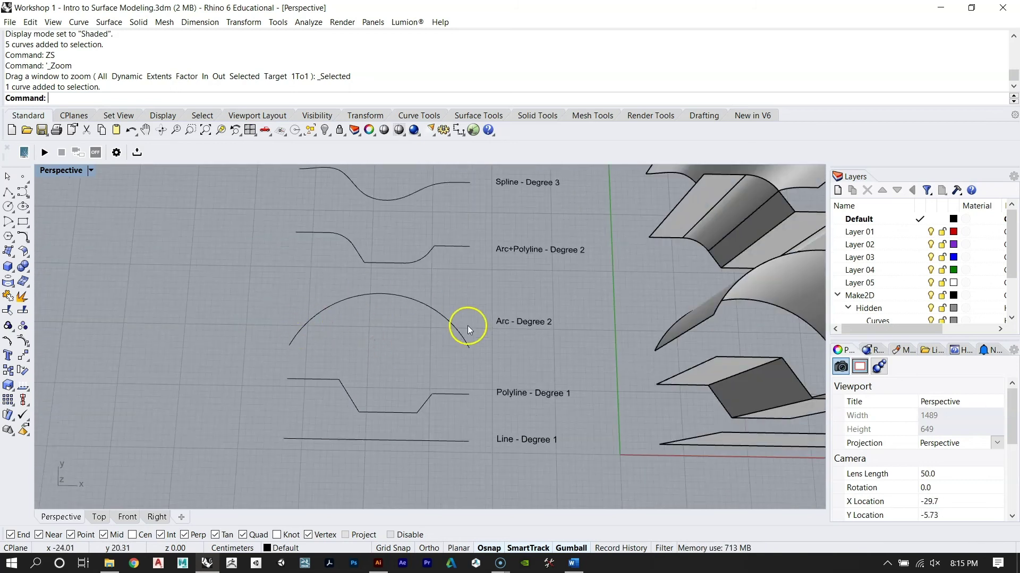
right_click_drag(462, 314, 375, 289)
scroll(384, 285, "down", 1)
Step: Examine the Arc+Polyline and Spline curves up close, and compare them with the arc, polyline and line below
scroll(384, 285, "up", 3)
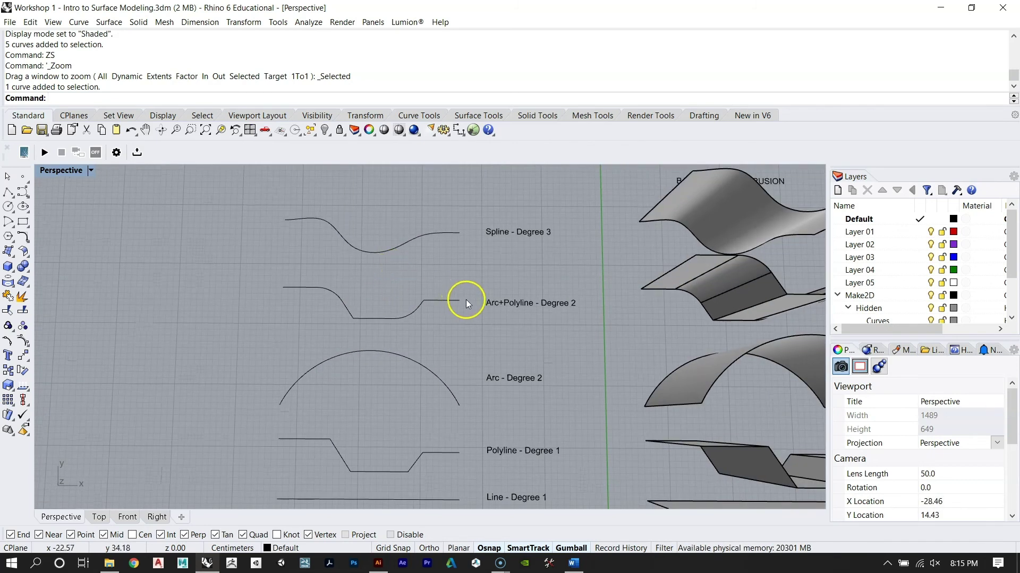
scroll(330, 282, "up", 2)
scroll(328, 295, "up", 1)
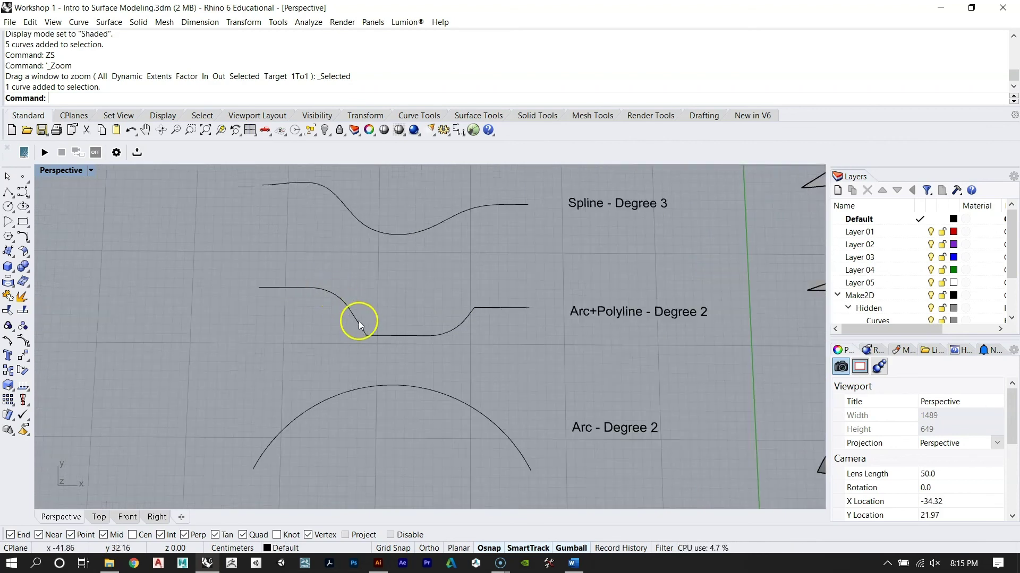
scroll(347, 308, "up", 1)
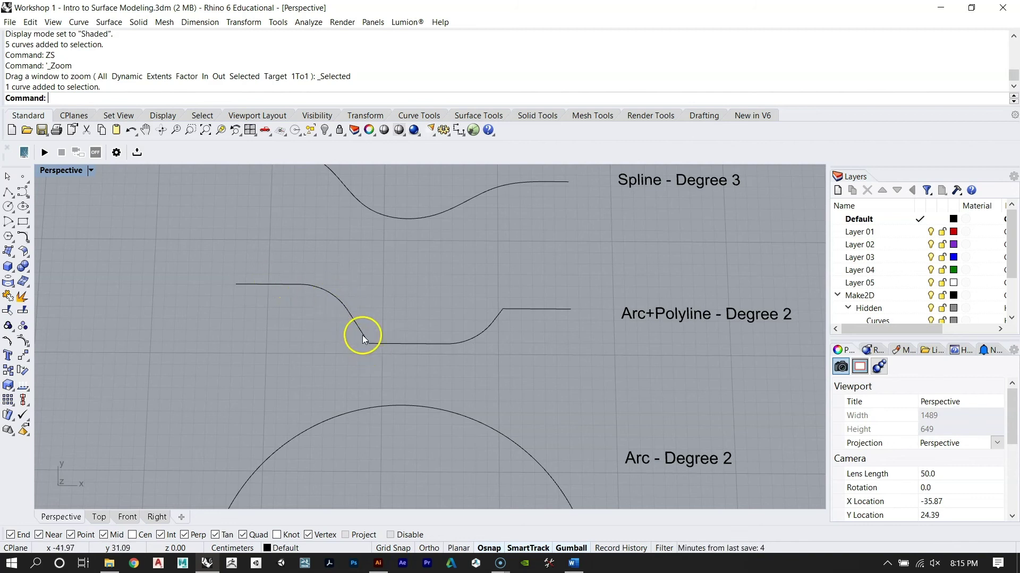
scroll(376, 331, "down", 5)
scroll(406, 280, "up", 2)
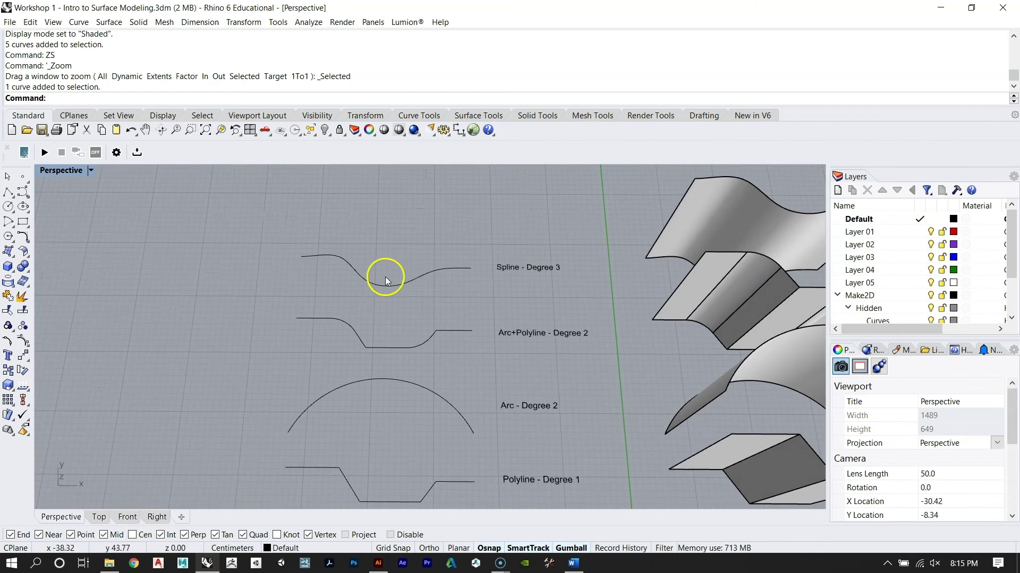
scroll(384, 277, "up", 2)
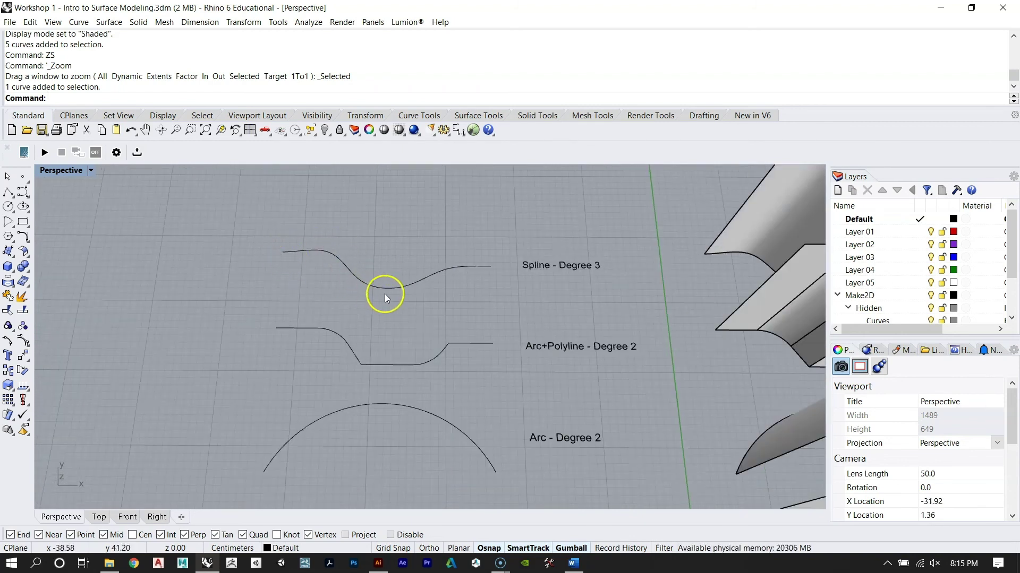
scroll(408, 256, "down", 2)
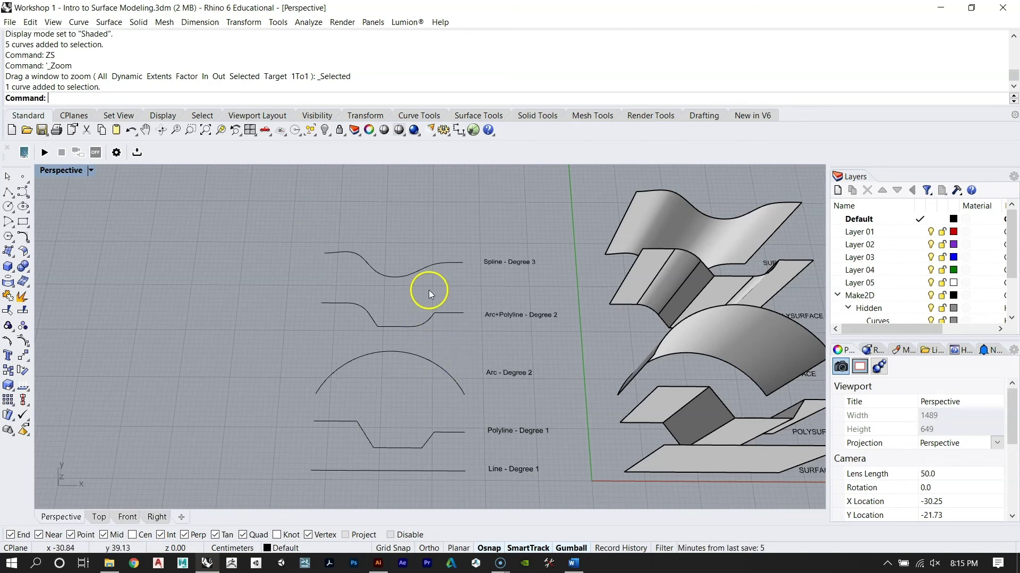
scroll(485, 432, "up", 2)
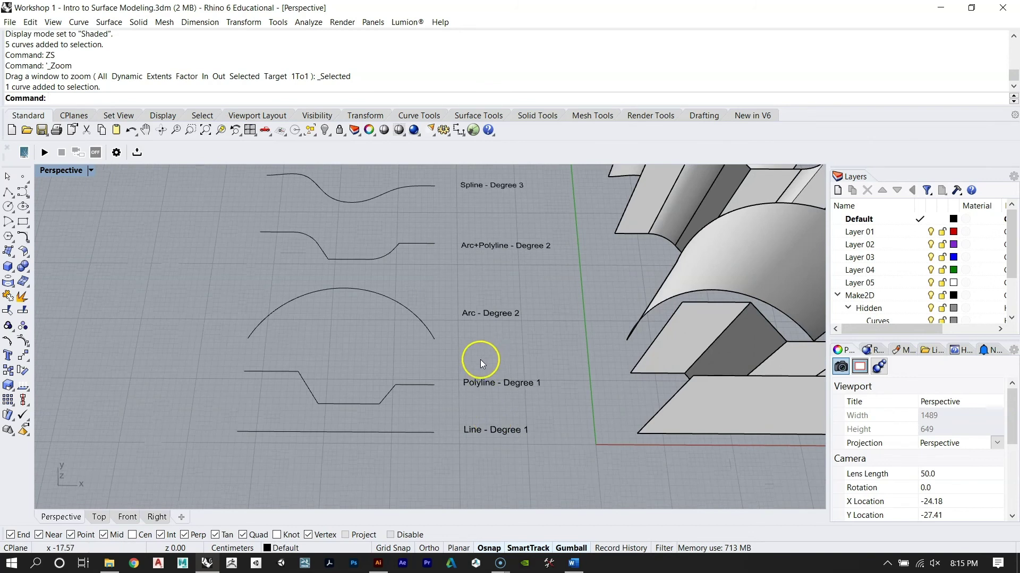
scroll(465, 391, "down", 3)
right_click_drag(465, 387, 369, 313)
scroll(377, 323, "up", 2)
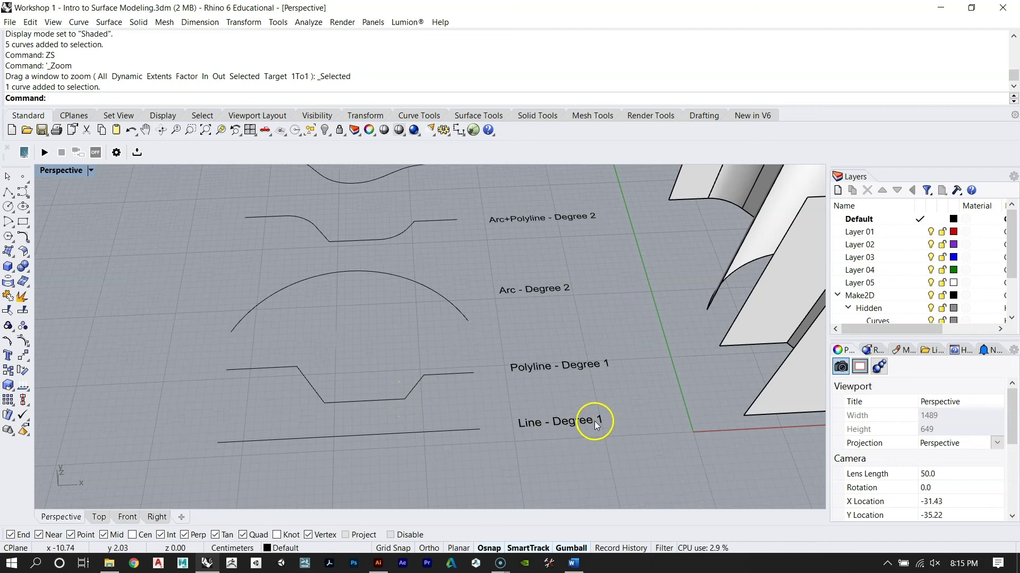
Step: Select the Degree 1 line to inspect its control points, and deselect it
left_click(468, 432)
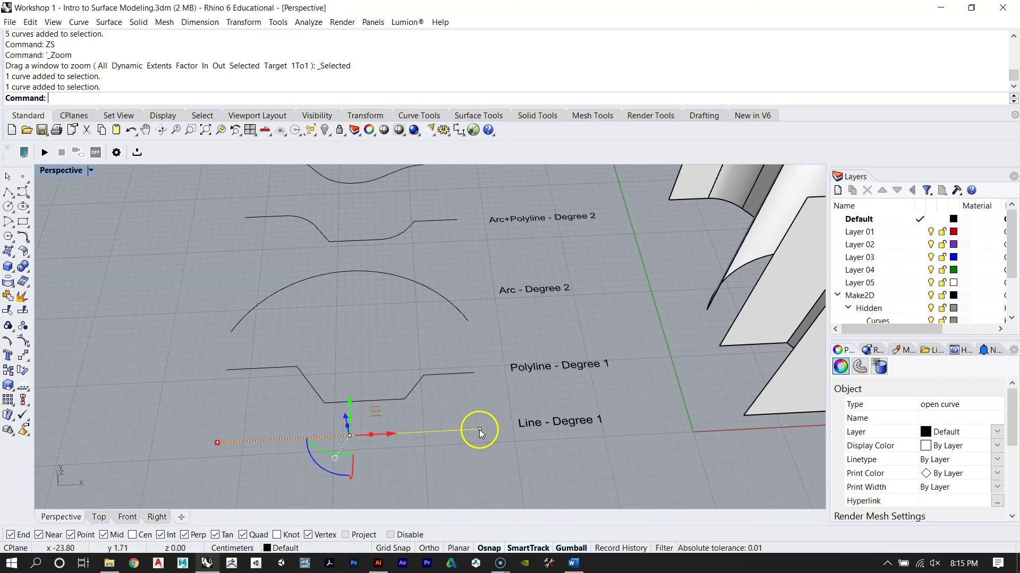
scroll(486, 414, "up", 3)
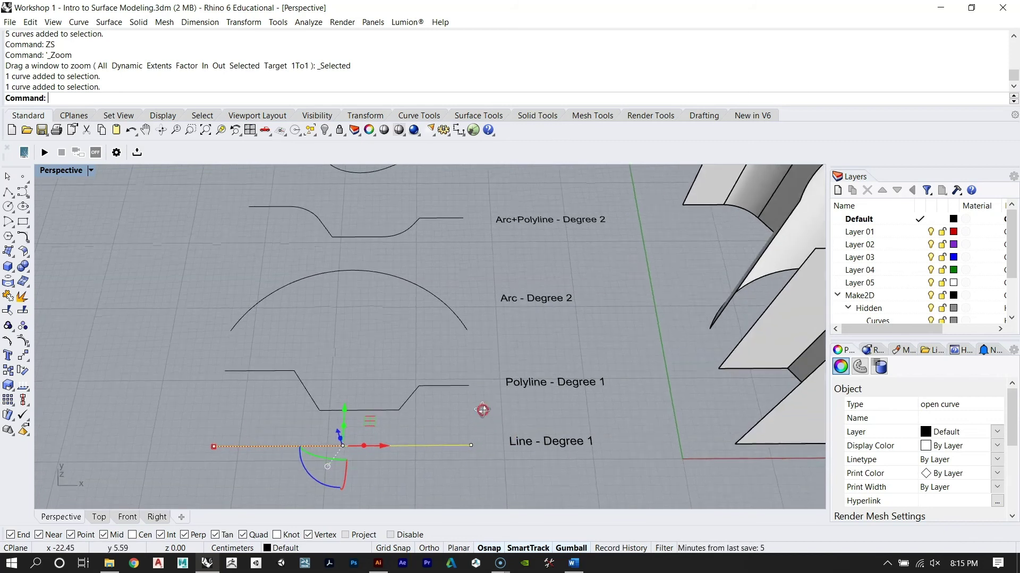
left_click(460, 410)
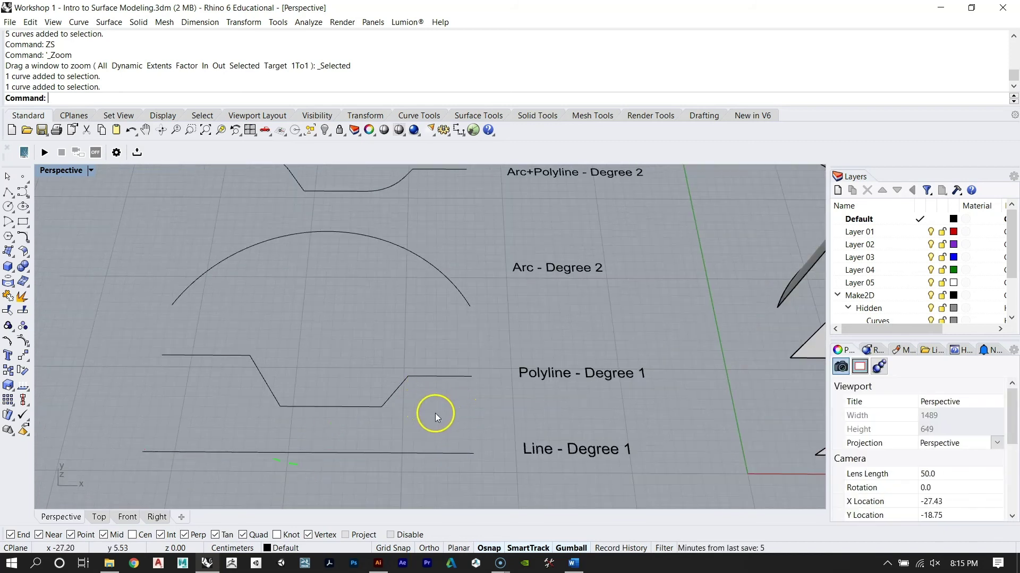
Step: Select the Degree 1 polyline to inspect its control points at the corners, and deselect it
left_click(395, 392)
left_click(421, 388)
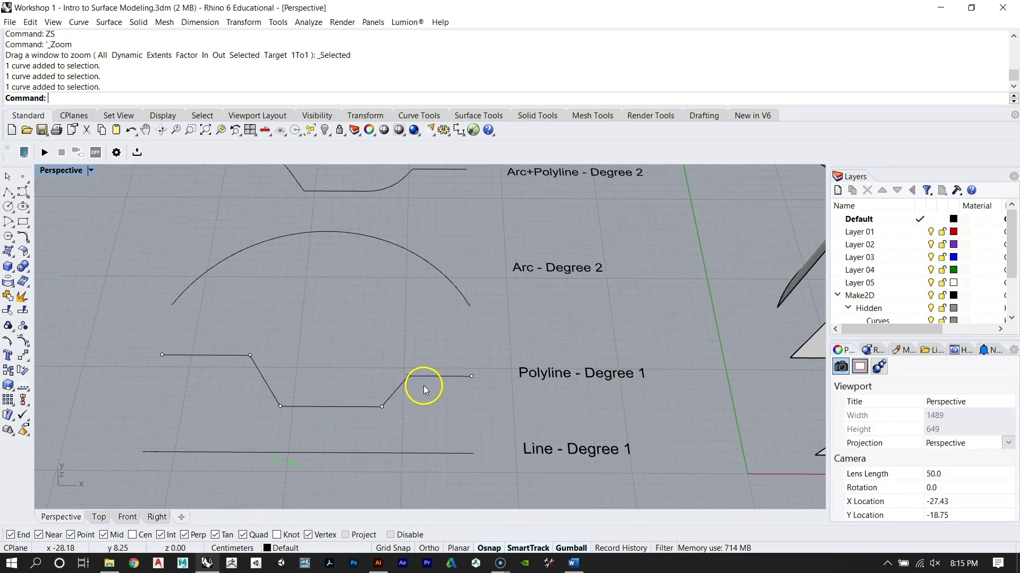
left_click(453, 374)
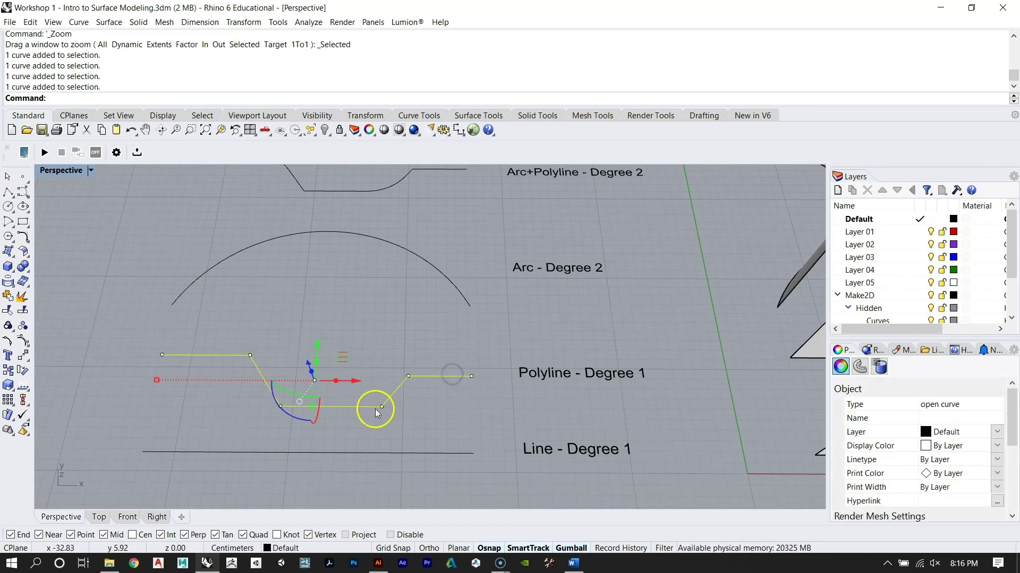
right_click_drag(330, 374, 349, 311)
left_click(348, 311)
Step: Select the Degree 2 arc to inspect its control points and control polygon, and deselect it
scroll(355, 324, "up", 2)
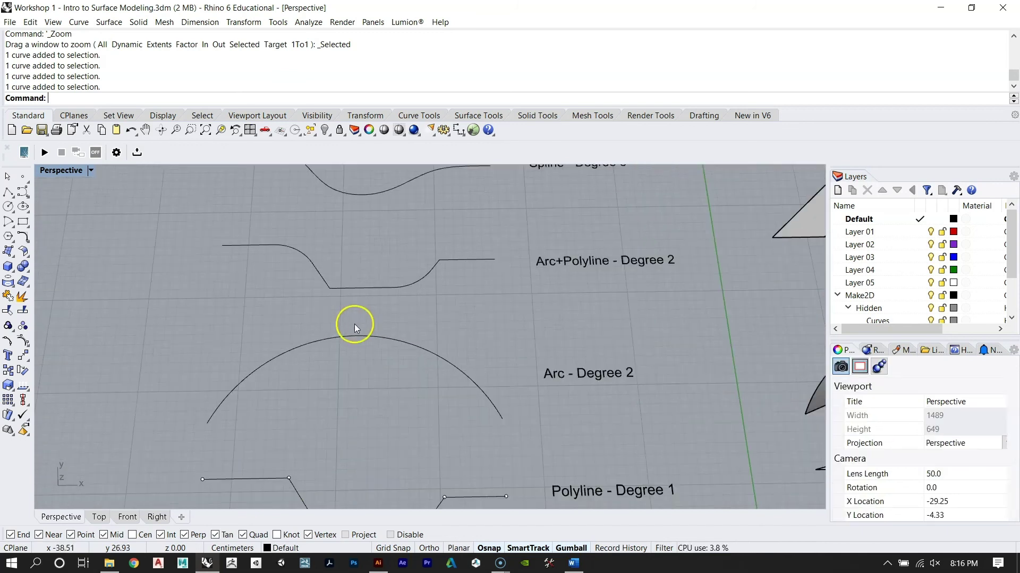
left_click(430, 356)
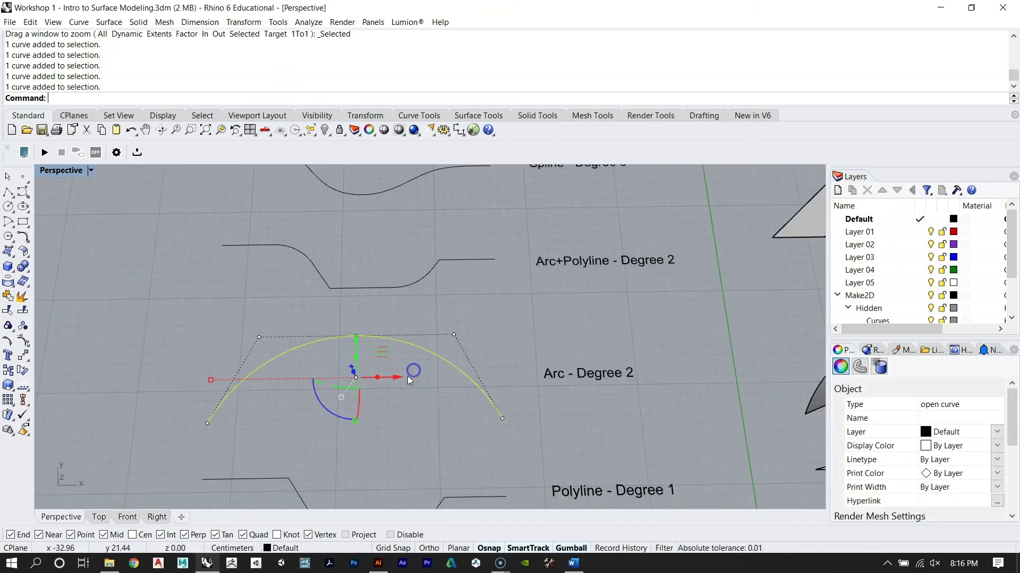
scroll(403, 385, "down", 2)
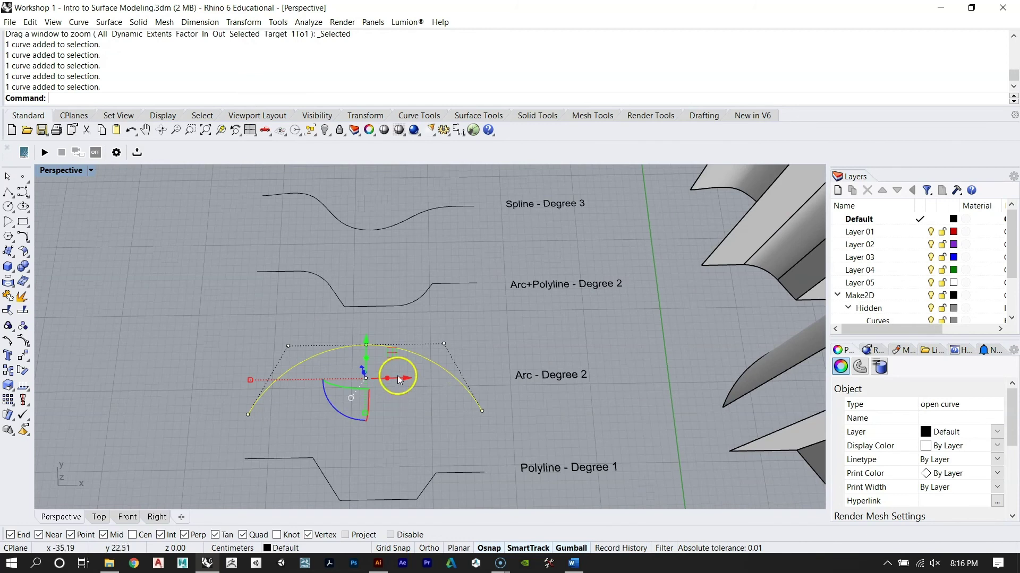
scroll(397, 375, "up", 2)
left_click(400, 372)
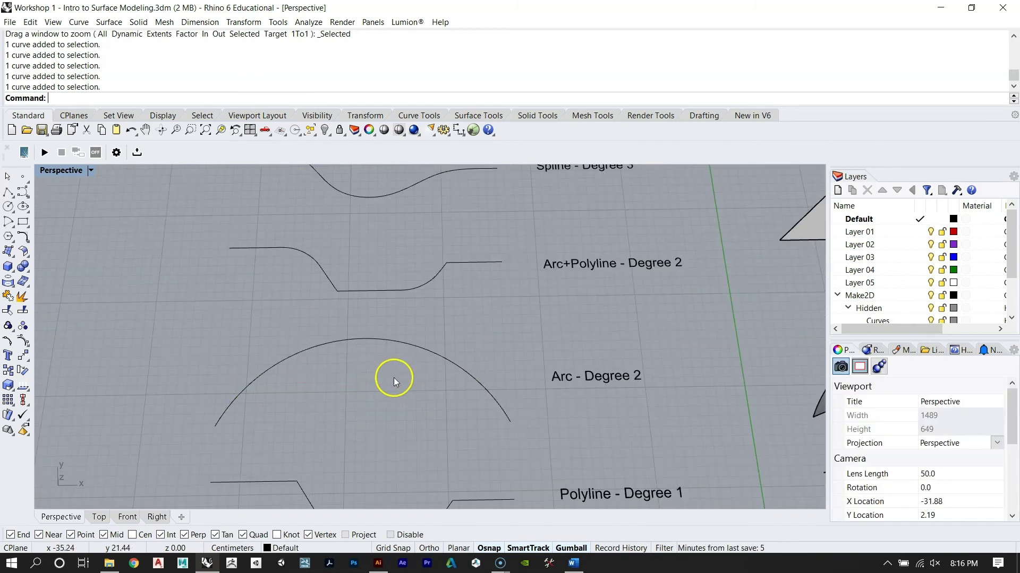
Step: Examine the Spline, Arc+Polyline and Arc curves up close, and compare them with the Degree 1 curves below
scroll(393, 318, "down", 3)
scroll(392, 305, "up", 3)
right_click_drag(416, 329, 427, 314)
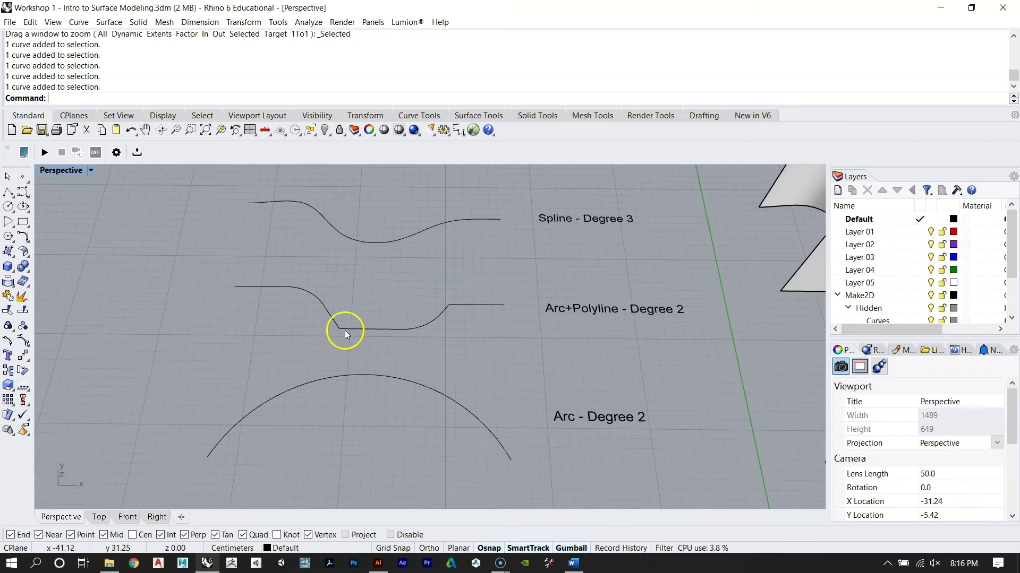
mouse_move(433, 276)
right_mouse_down()
mouse_move(407, 353)
mouse_move(376, 253)
right_mouse_up()
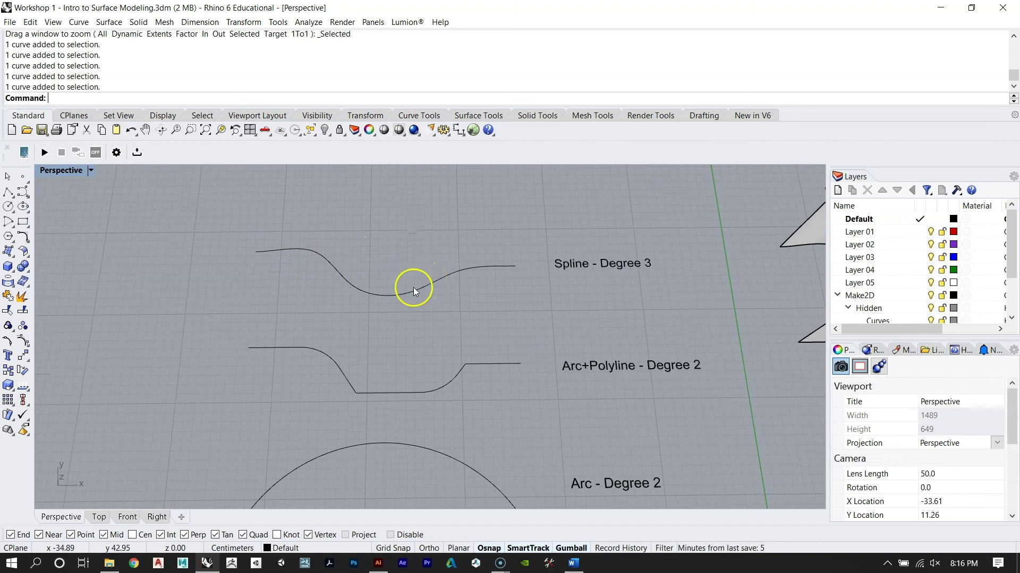
mouse_move(409, 273)
right_mouse_down()
mouse_move(381, 277)
mouse_move(398, 417)
mouse_move(440, 375)
mouse_move(387, 240)
mouse_move(402, 346)
mouse_move(447, 441)
mouse_move(426, 486)
mouse_move(483, 356)
mouse_move(471, 265)
mouse_move(451, 329)
right_mouse_up()
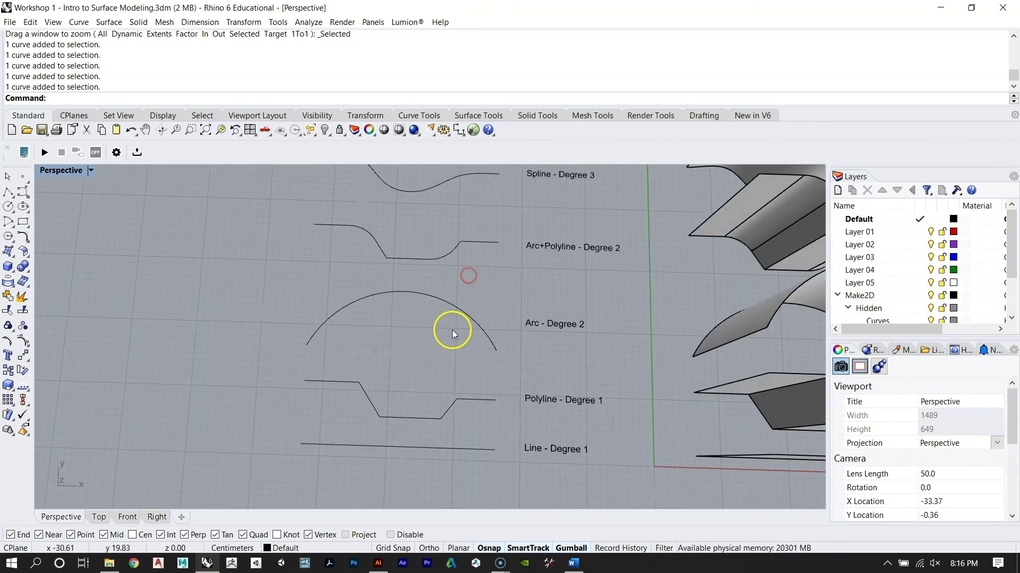
scroll(452, 350, "up", 2)
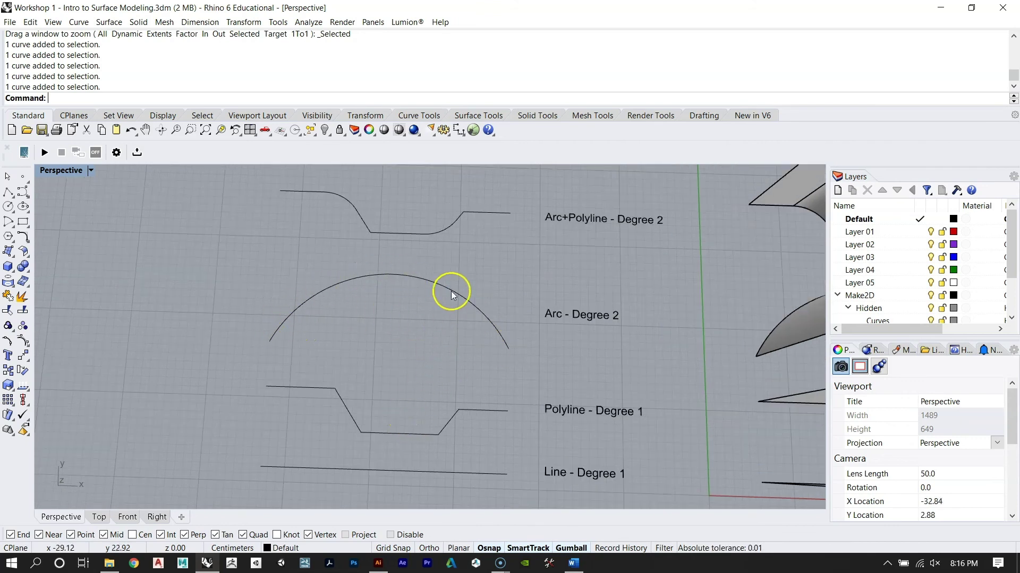
scroll(415, 227, "down", 2)
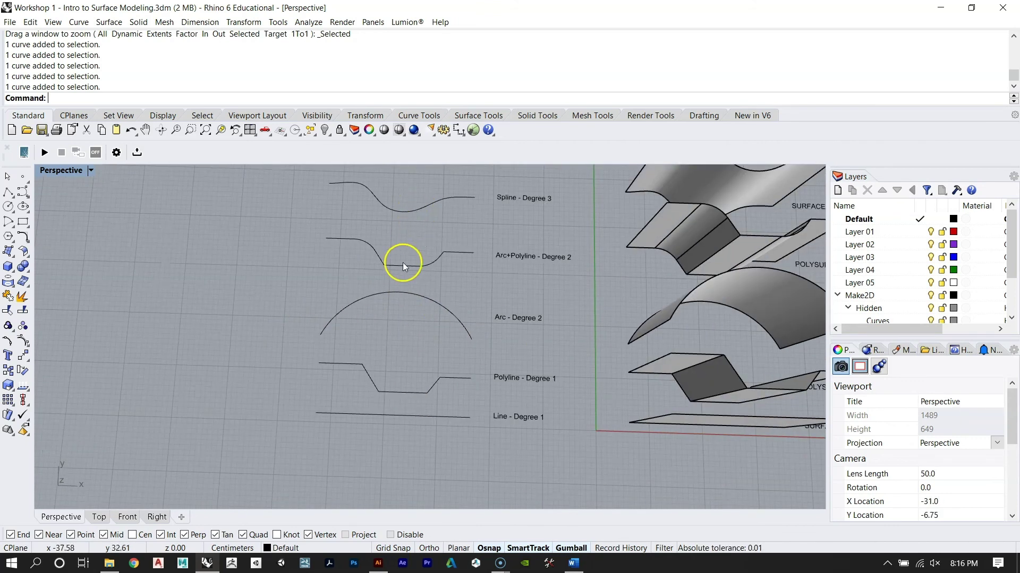
Step: Select the Degree 2 arc and the Degree 3 spline in turn to compare their control points
left_click(405, 295)
left_click(452, 199)
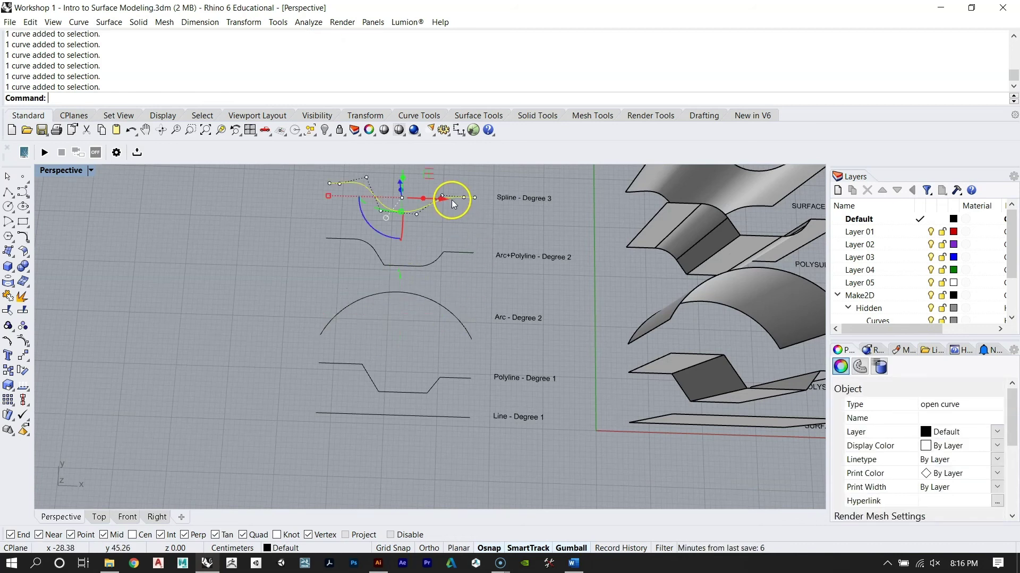
scroll(406, 282, "down", 3)
scroll(408, 229, "up", 4)
Step: Select the Arc+Polyline curve to inspect the control points along its straight and arc segments
left_click(408, 230)
left_click(431, 262)
left_click_drag(435, 260, 447, 326)
left_click(412, 360)
left_click(434, 337)
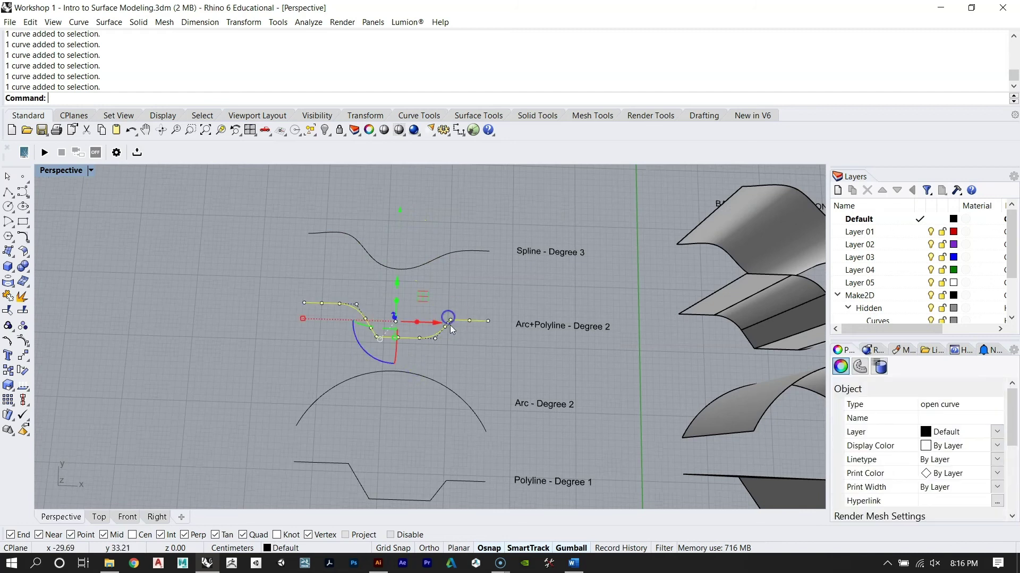
Step: Select the Degree 3 spline, turn on its control point display to inspect the points, and turn it off again
left_click(437, 272)
scroll(450, 238, "up", 3)
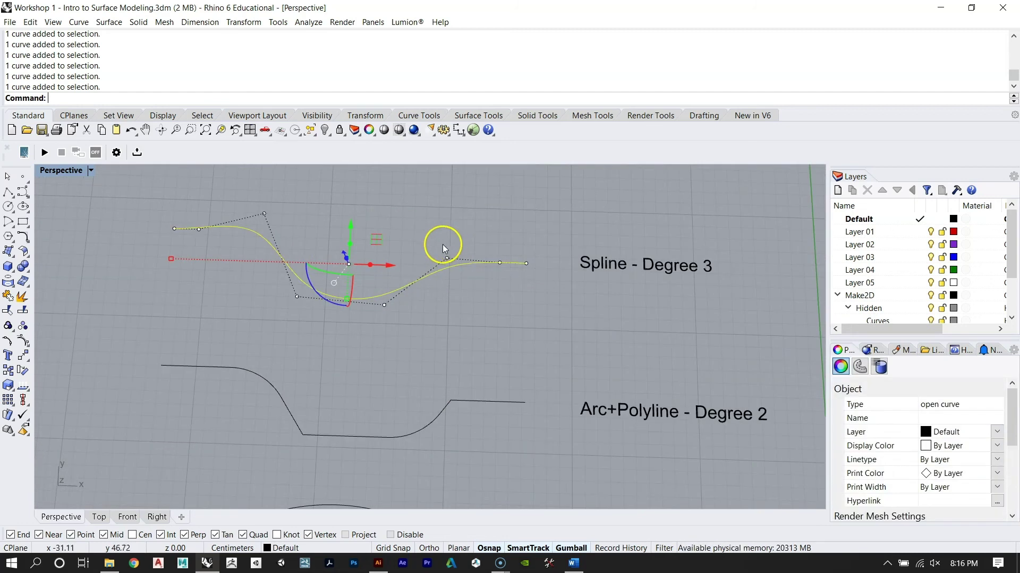
left_click(438, 273)
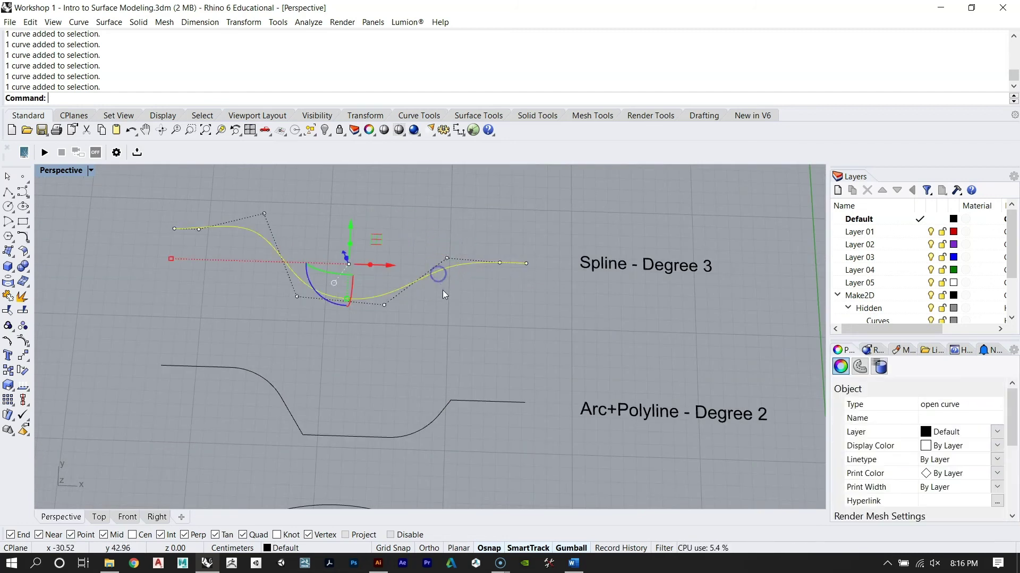
key("F10")
key("F10")
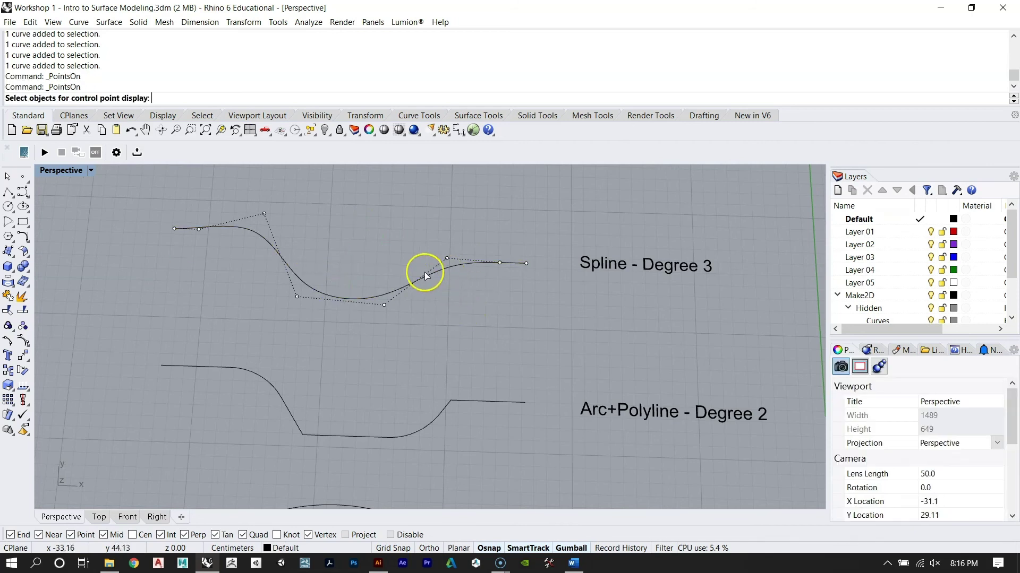
key("Escape")
left_click_drag(436, 303, 388, 268)
right_click_drag(387, 267, 376, 257)
key("Escape")
Step: Select the Degree 3 spline again to inspect its control polygon, and deselect it
scroll(413, 258, "up", 1)
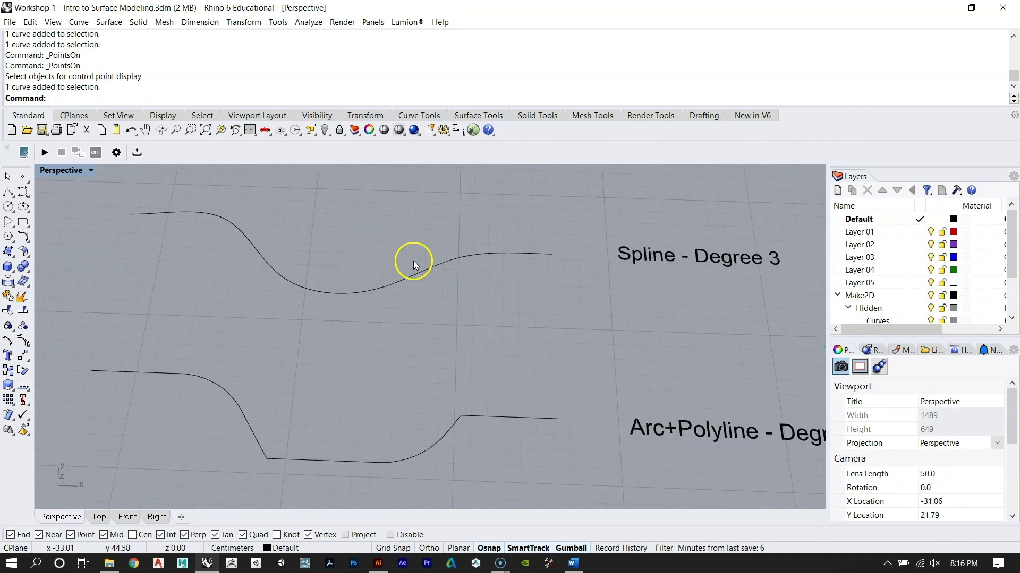
left_click(416, 273)
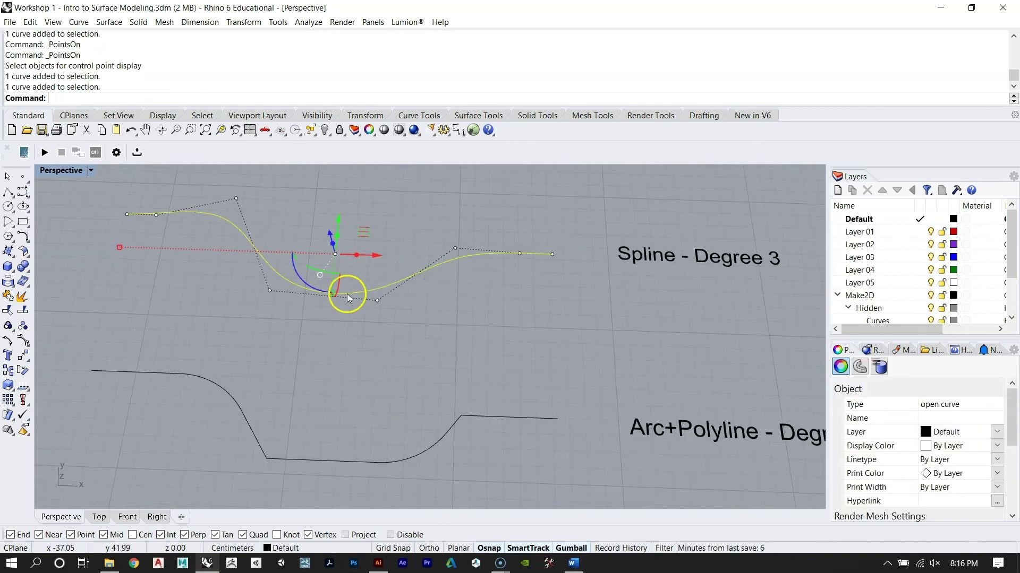
key("Escape")
Step: Examine the corner of the Arc+Polyline curve where the arc meets the straight segment, compared with the smooth spline
scroll(425, 276, "down", 3)
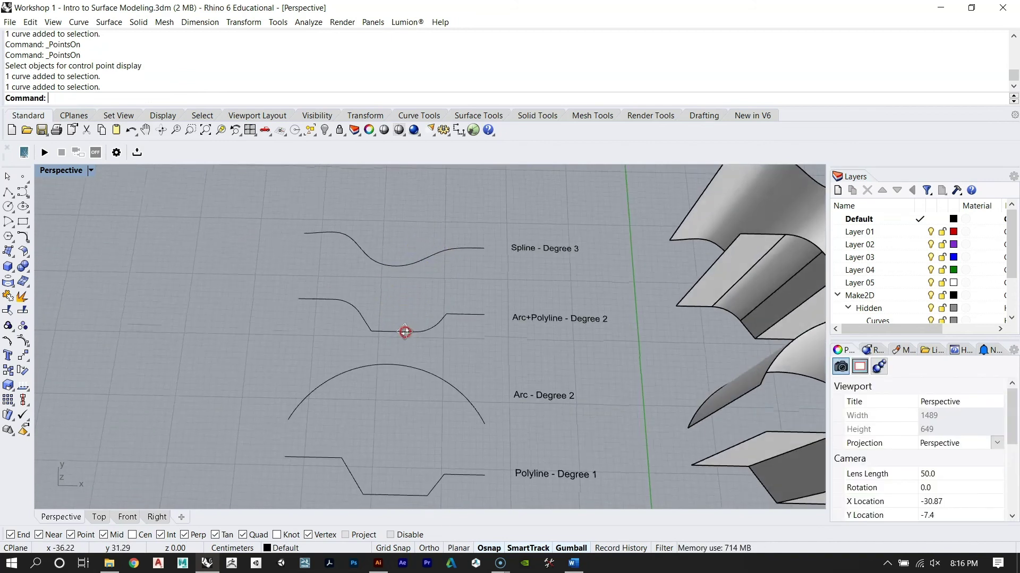
scroll(401, 348, "up", 2)
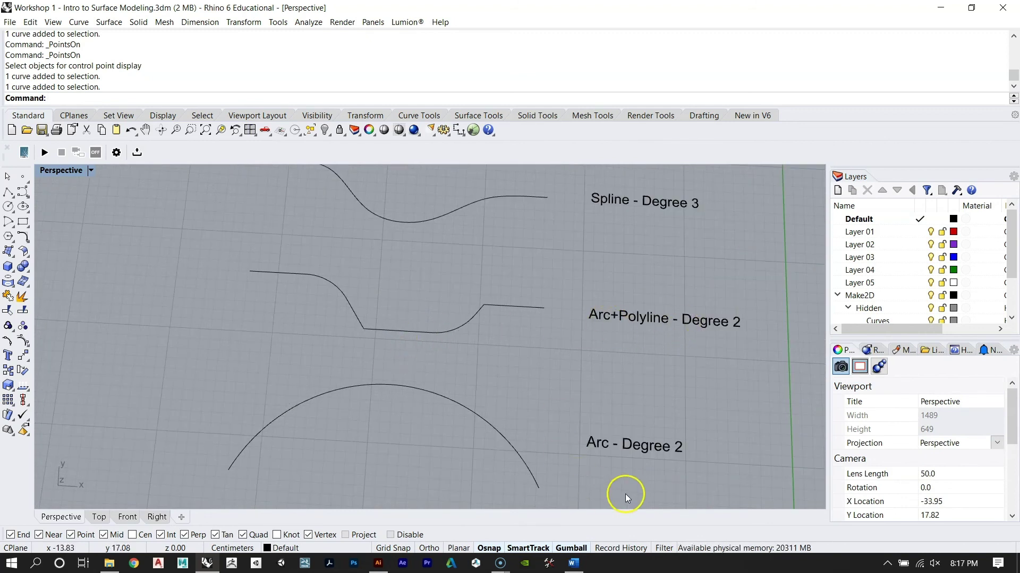
right_click_drag(643, 209, 613, 239)
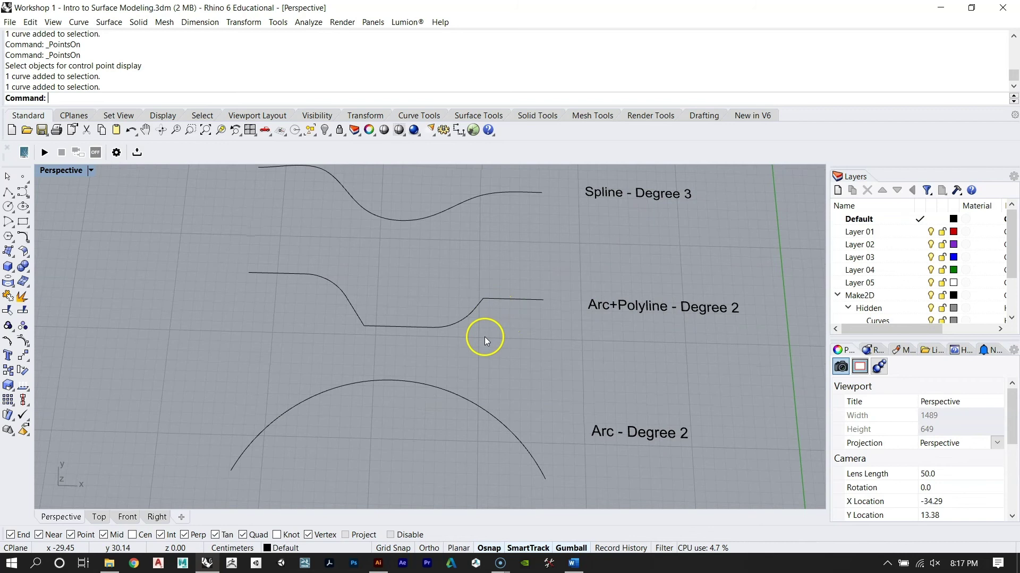
scroll(455, 316, "up", 5)
scroll(455, 314, "up", 3)
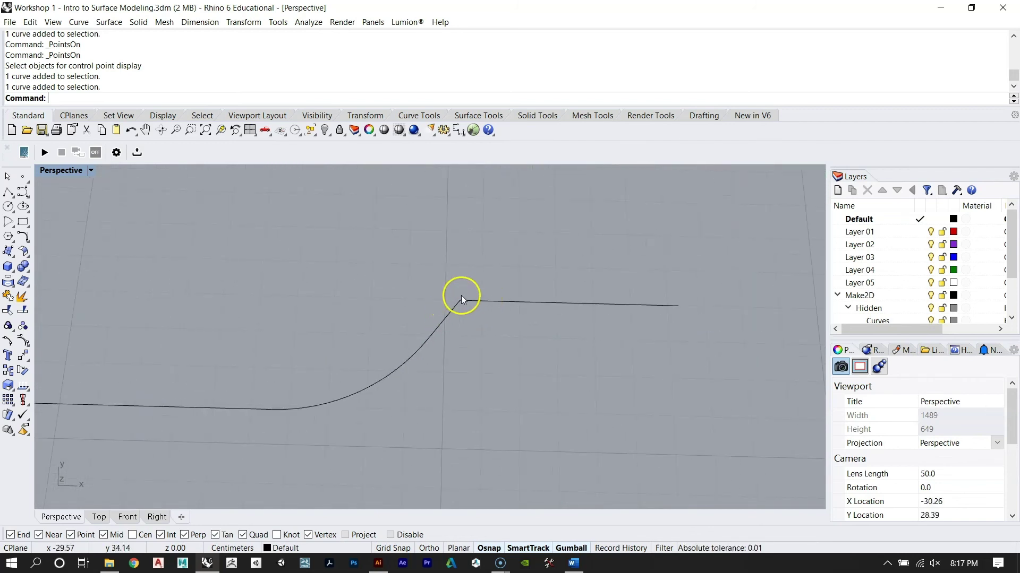
scroll(467, 296, "down", 8)
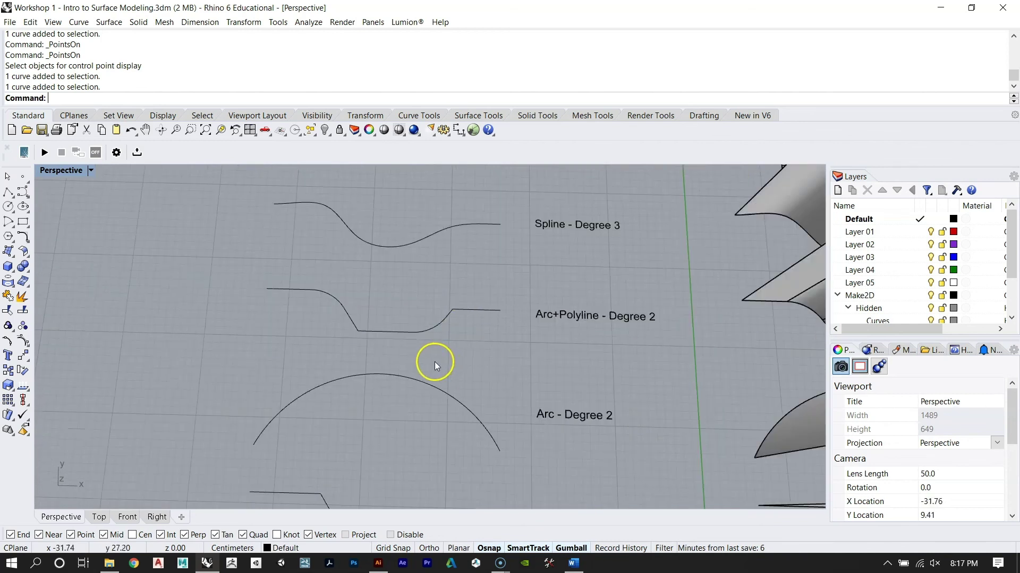
Step: Try to pull the middle control point of the Degree 2 arc inward so the arc forms a kink
left_click(467, 423)
right_click_drag(415, 448, 365, 421)
scroll(333, 322, "up", 7)
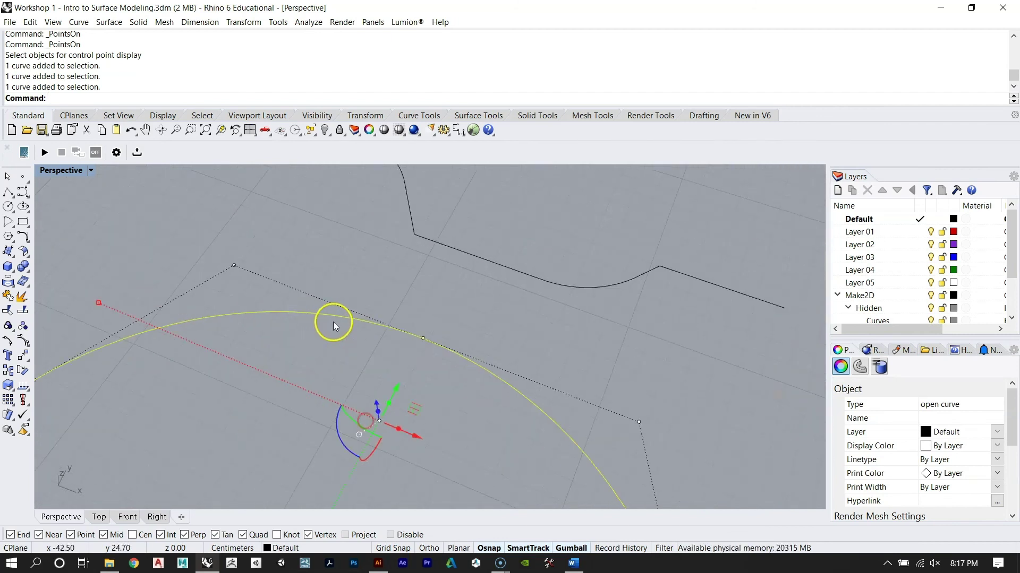
left_click(422, 340)
scroll(421, 348, "down", 4)
left_click_drag(435, 319, 391, 398)
right_click_drag(351, 354, 374, 380)
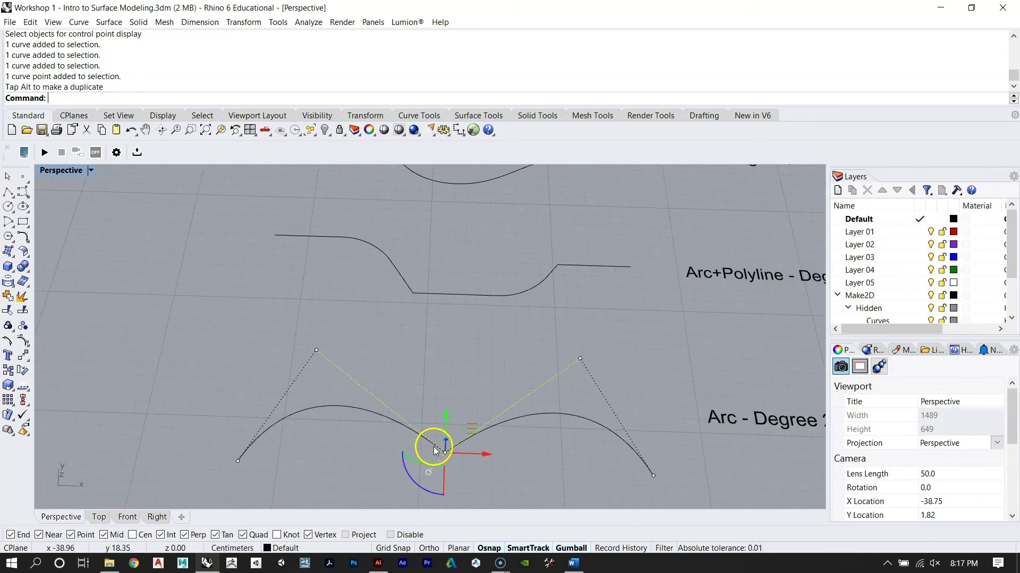
key("ctrl+z")
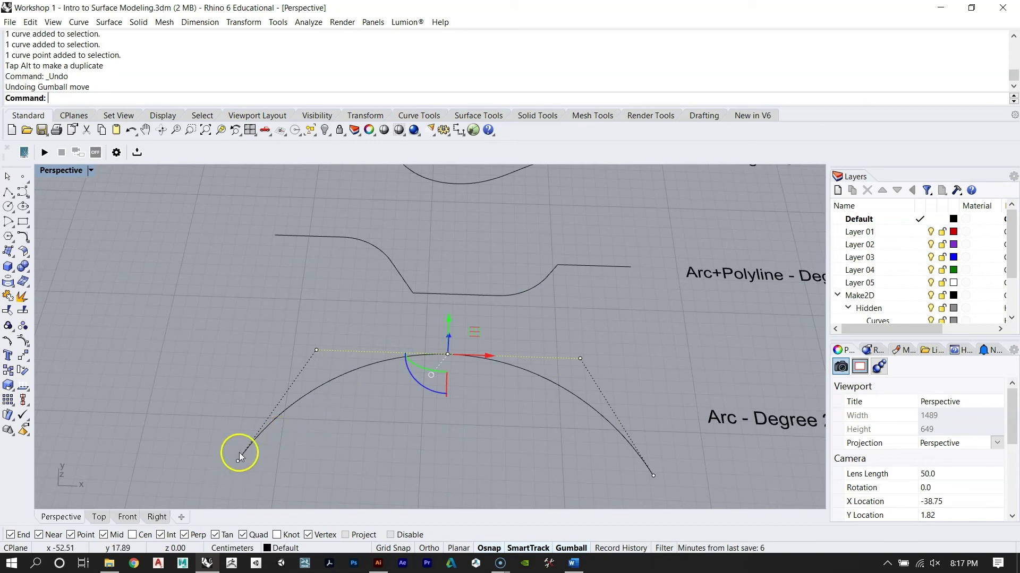
Step: Try another move of the arc's middle control point, undo it, and clear the selection and control points
mouse_move(462, 349)
right_mouse_down()
mouse_move(486, 349)
mouse_move(448, 337)
right_mouse_up()
left_click_drag(431, 313, 442, 315)
key("ctrl+z")
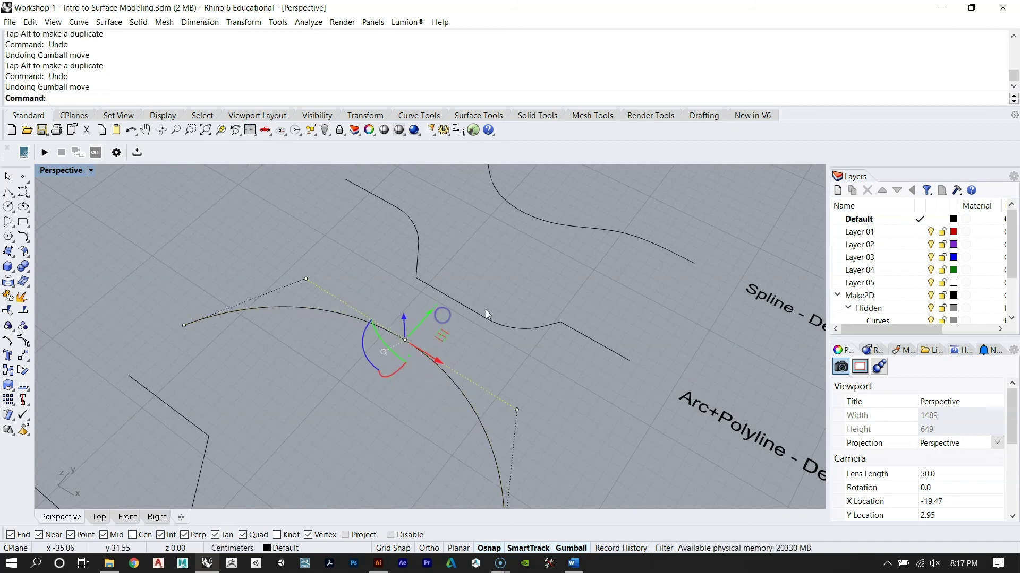
right_click_drag(485, 310, 516, 296)
scroll(424, 310, "down", 6)
right_click_drag(423, 310, 433, 320)
key("Escape")
key("Escape")
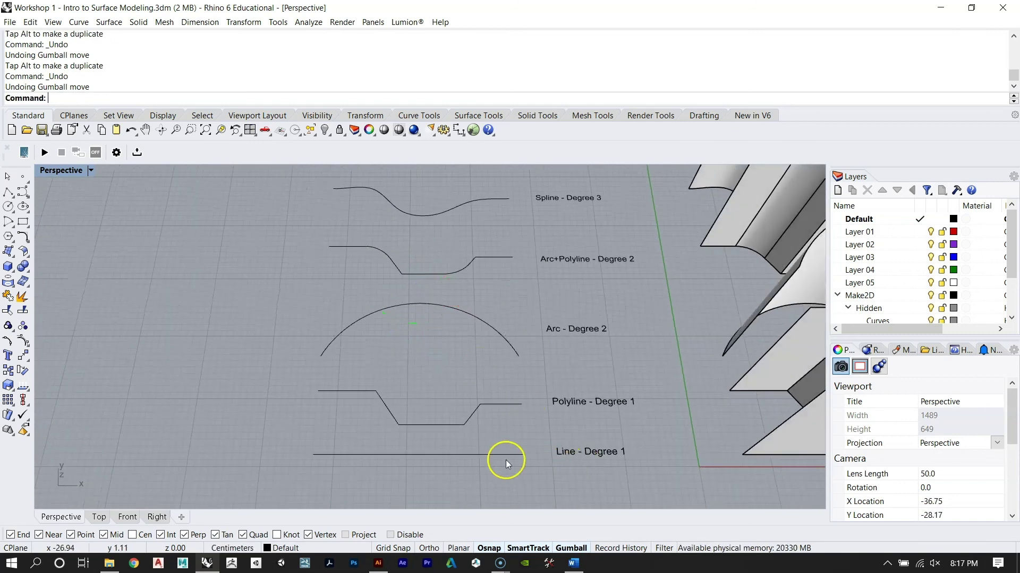
Step: Select the Degree 2 arc and the Arc+Polyline curve in turn to compare their control points and corners
right_click_drag(475, 433, 594, 382)
left_click(446, 364)
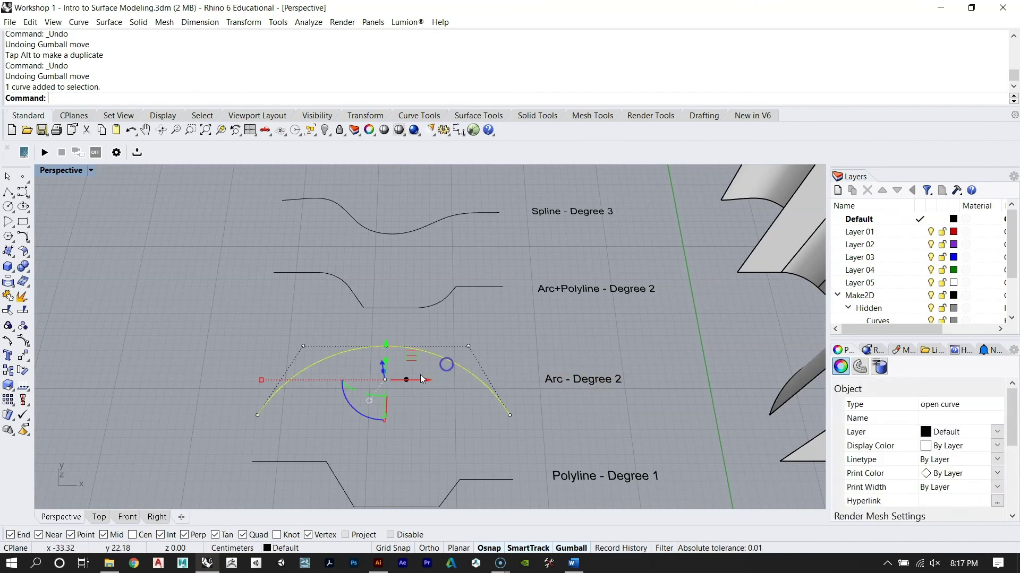
scroll(381, 336, "up", 5)
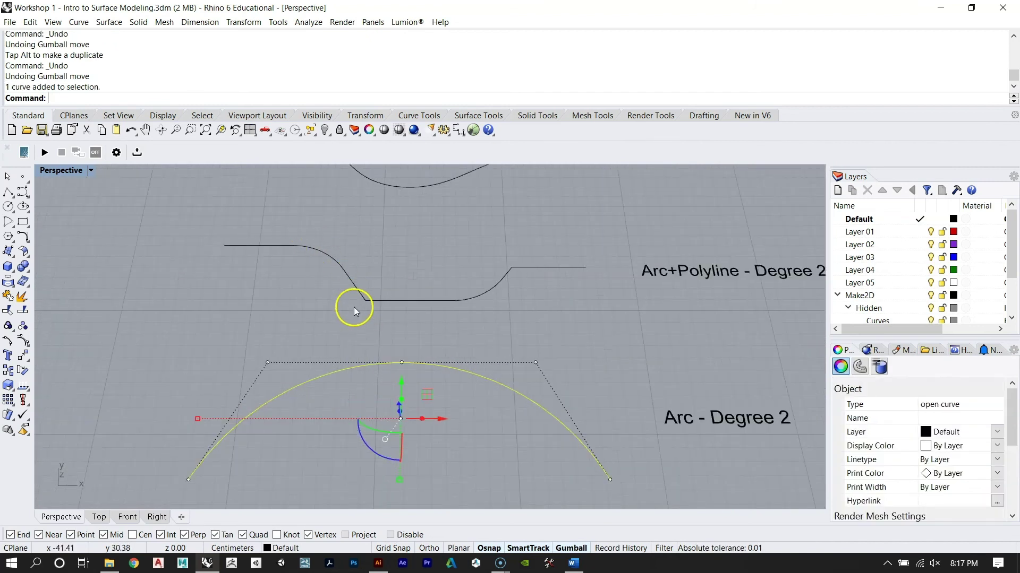
left_click(371, 301)
scroll(365, 301, "up", 4)
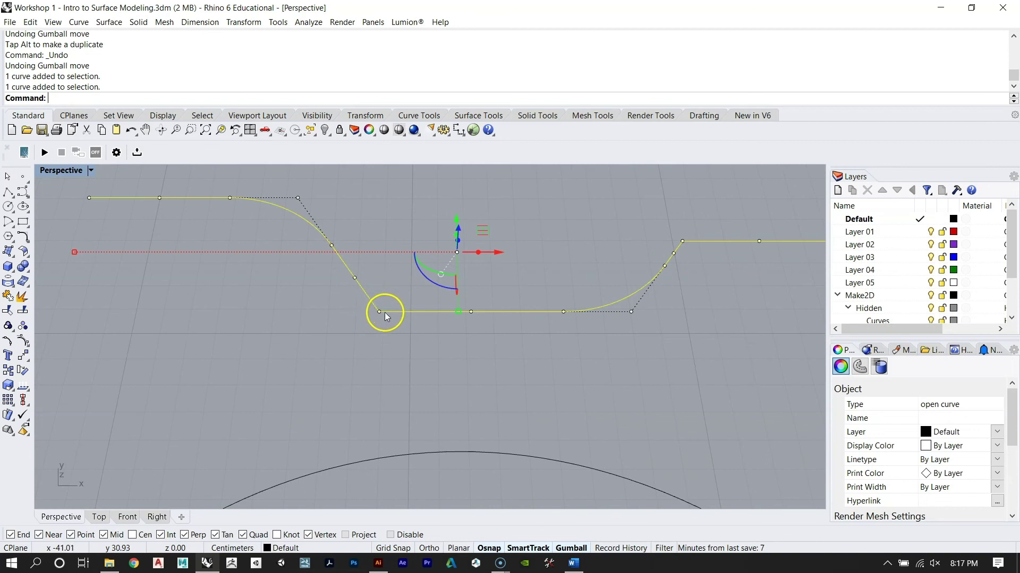
scroll(374, 313, "down", 3)
scroll(289, 233, "up", 5)
scroll(329, 242, "down", 9)
Step: Try to move the arc's middle control point inward again, deselect the curve to view the kink, and undo the move
left_click(471, 339)
left_click(390, 348)
left_click(409, 345)
right_click_drag(410, 346, 391, 285)
left_click_drag(391, 285, 298, 375)
key("Escape")
right_click_drag(298, 375, 320, 415)
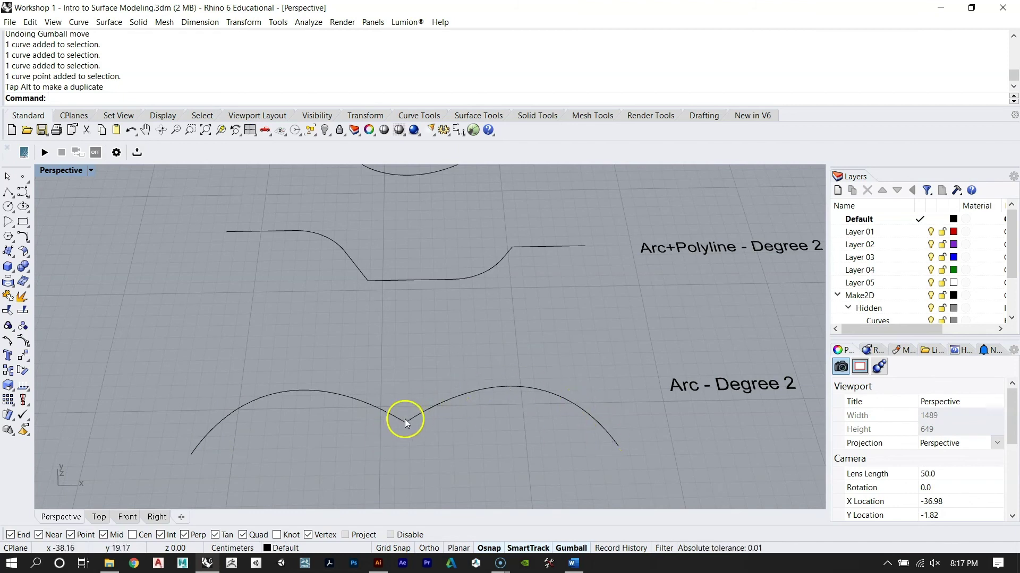
key("ctrl+z")
Step: Select the Degree 3 spline to inspect its control points lying off the curve
right_click_drag(478, 350, 347, 334)
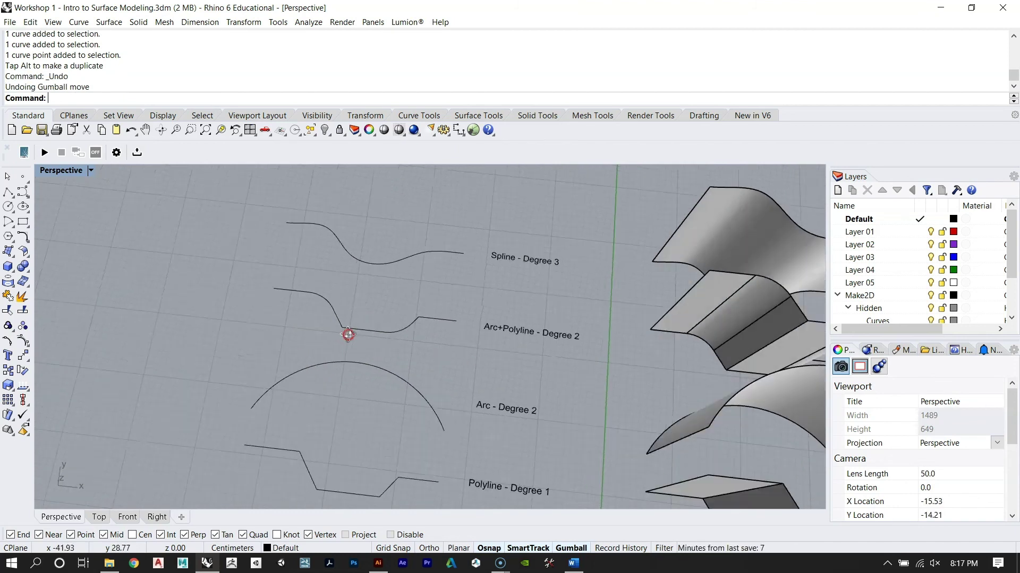
scroll(352, 238, "up", 5)
left_click(363, 349)
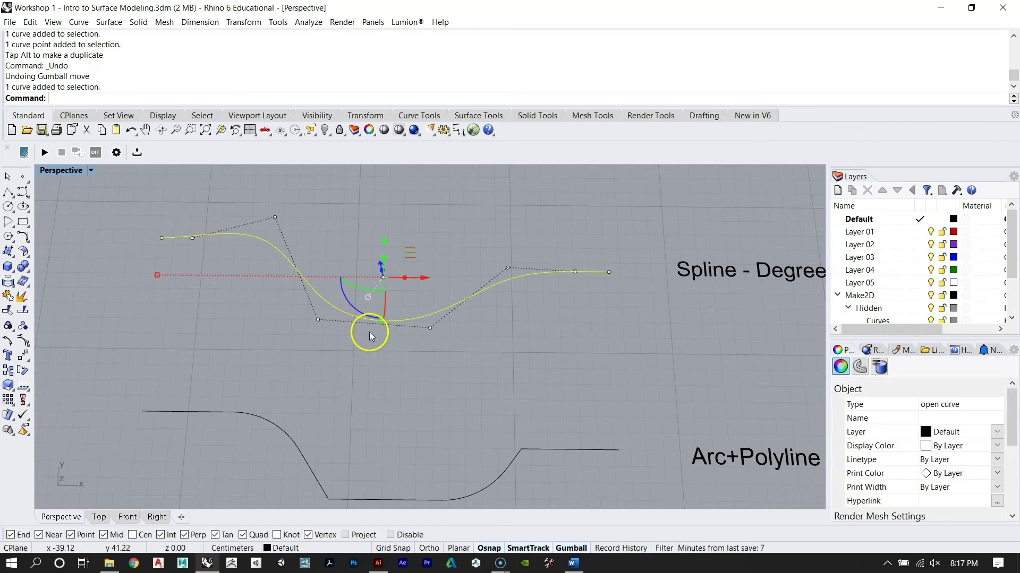
scroll(432, 340, "down", 2)
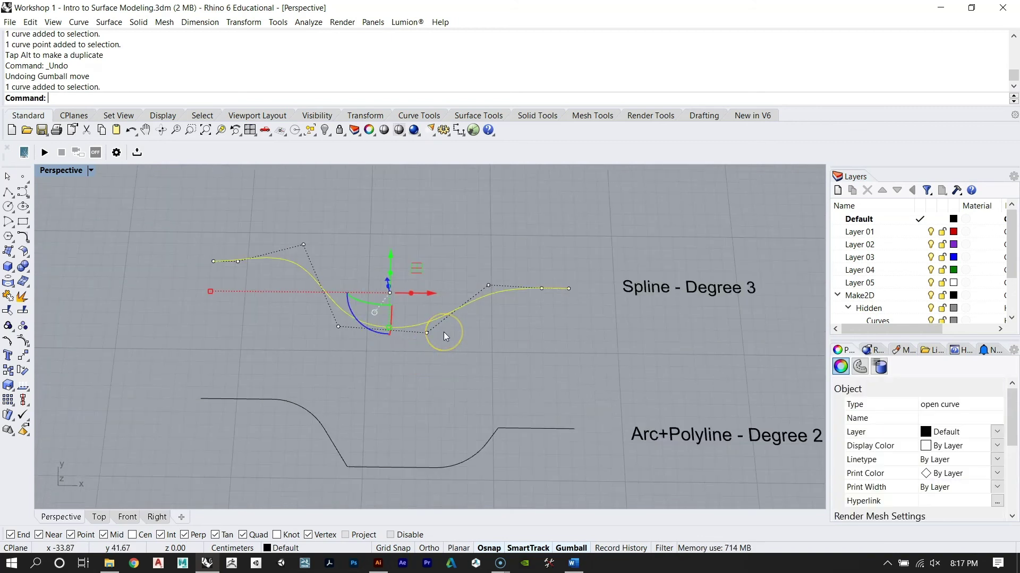
left_click(316, 67)
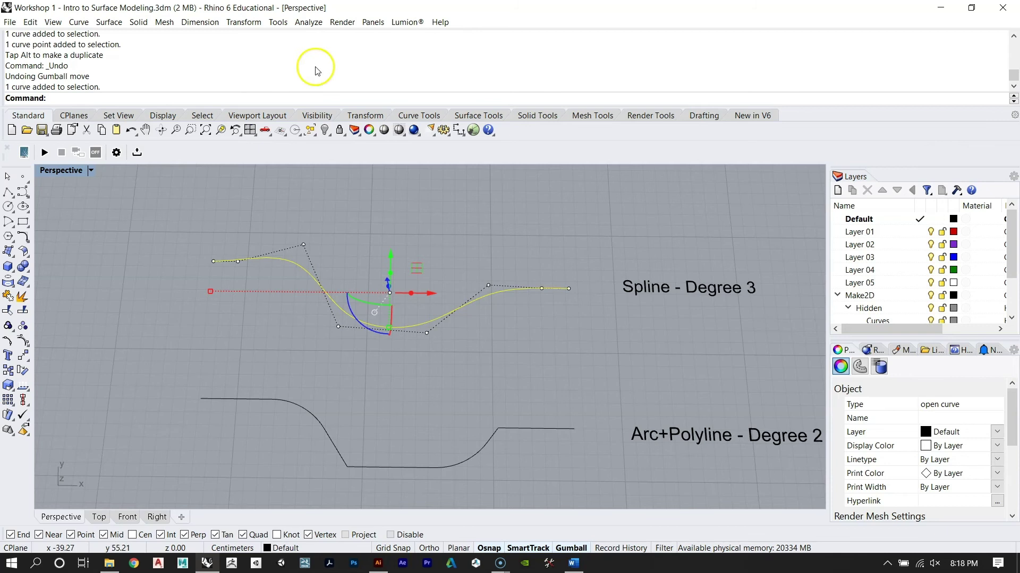
Step: Move the spline's control point at its first crest to reshape the start of the curve
left_click(303, 244)
right_click_drag(341, 256, 349, 176)
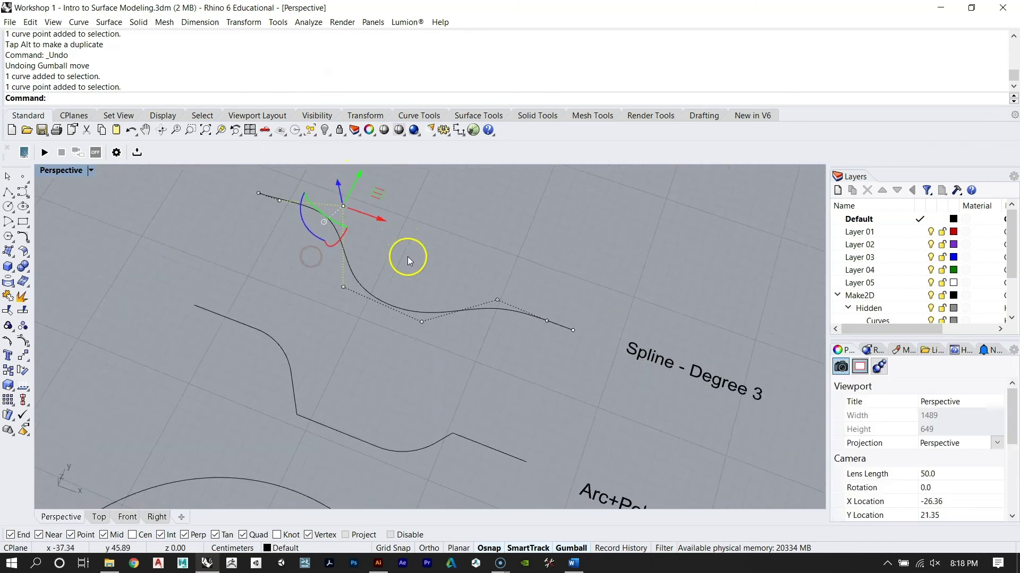
right_click_drag(407, 256, 365, 295, "shift")
left_click_drag(312, 281, 349, 222)
left_click_drag(358, 261, 407, 279)
Step: Reposition a second spline control point near the trough to reshape the dip of the curve
left_click(301, 384)
left_click_drag(324, 345, 343, 314)
right_click_drag(392, 343, 446, 312)
left_click_drag(403, 367, 418, 366)
Step: Pull a third control point on the spline's right part upward to form a second crest, and deselect the curve
right_click_drag(424, 366, 467, 380)
left_click(482, 376)
left_click_drag(489, 373, 480, 291)
left_click(418, 358)
Step: Compare the reshaped spline with the other curves and their extruded surfaces, and select the Degree 1 polyline to show its control points
right_click_drag(415, 405, 451, 419)
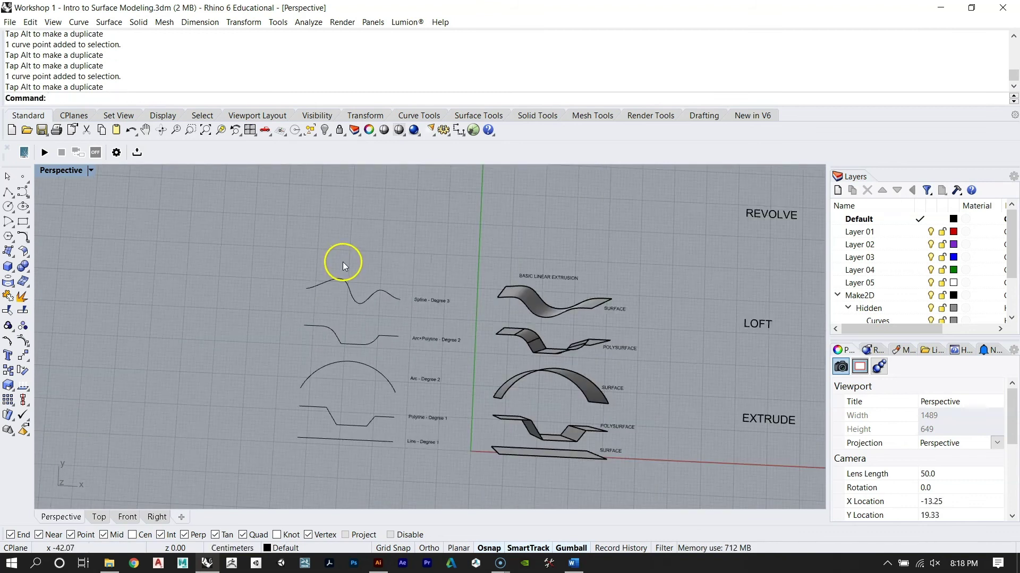
right_click_drag(342, 262, 326, 345)
right_click_drag(432, 301, 457, 294, "shift")
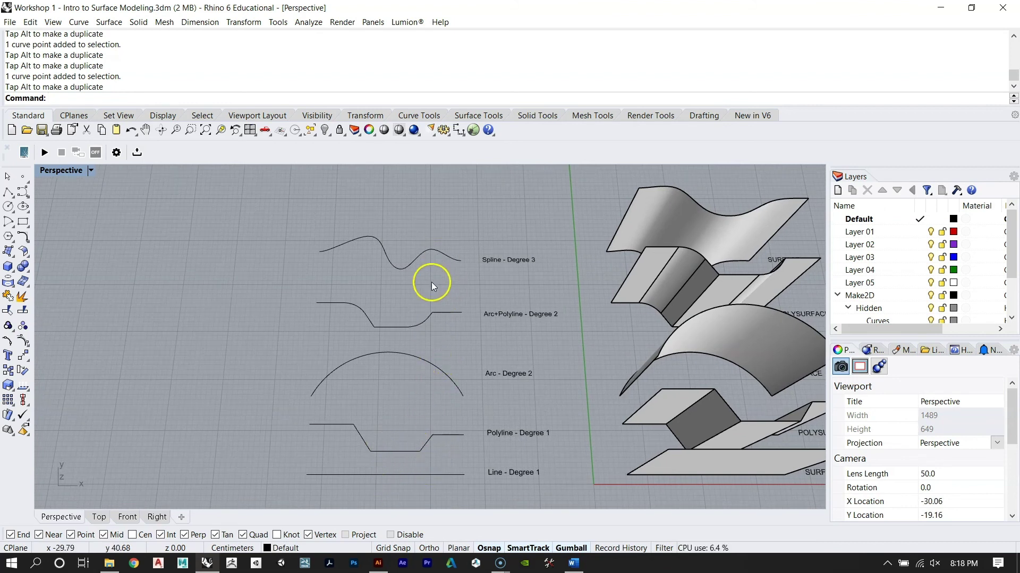
right_click_drag(431, 282, 424, 269, "shift")
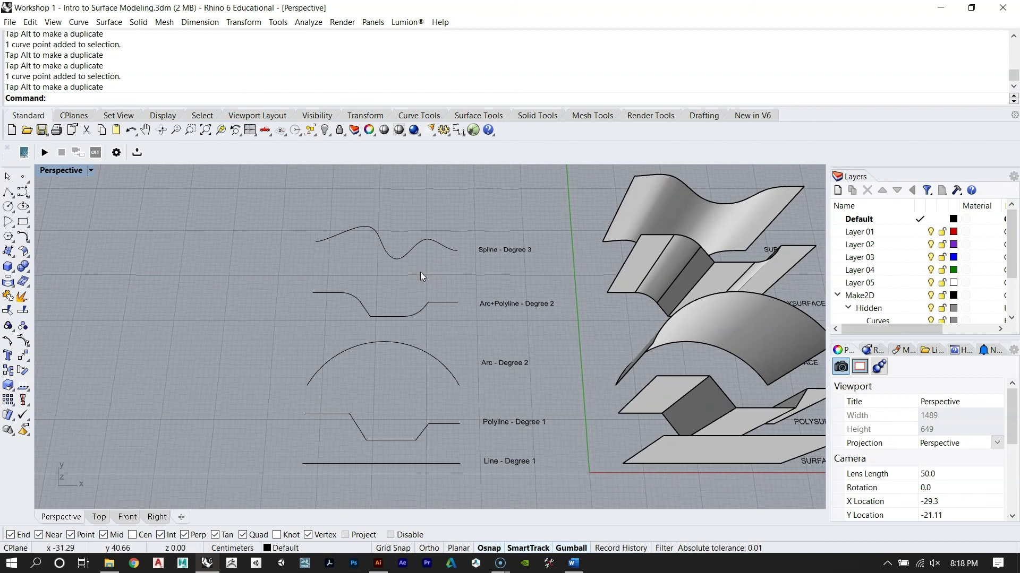
left_click(391, 443)
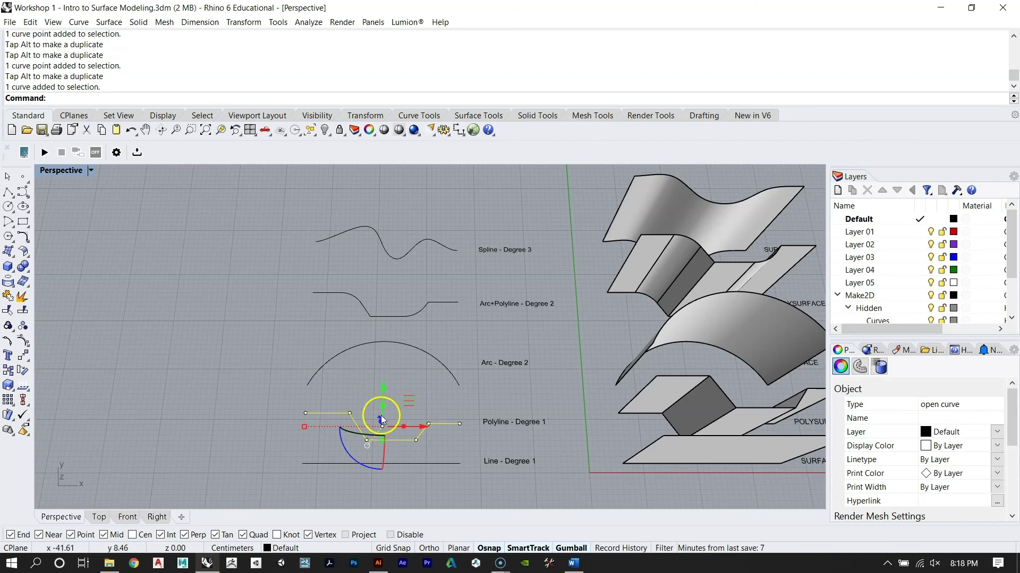
Step: Duplicate the Degree 1 polyline into the empty area opposite its label, and select the copy
right_click_drag(408, 430, 519, 406, "shift")
left_click_drag(521, 407, 296, 405)
key("alt")
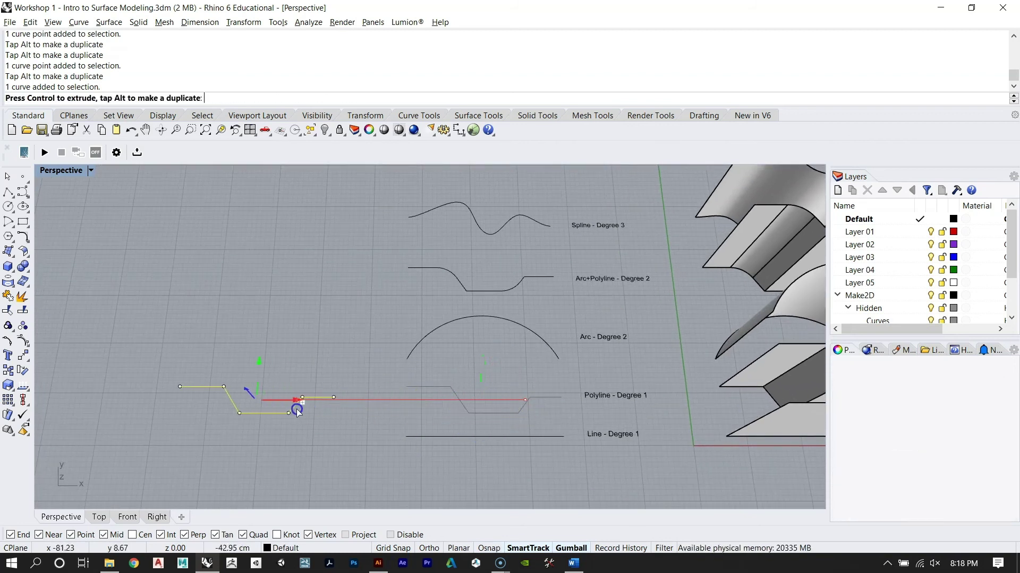
left_click(217, 412)
scroll(217, 412, "up", 3)
left_click(281, 415)
Step: Start the Rebuild command on the copied polyline and set the degree to 1 with a point count of 6
type("Rebuil")
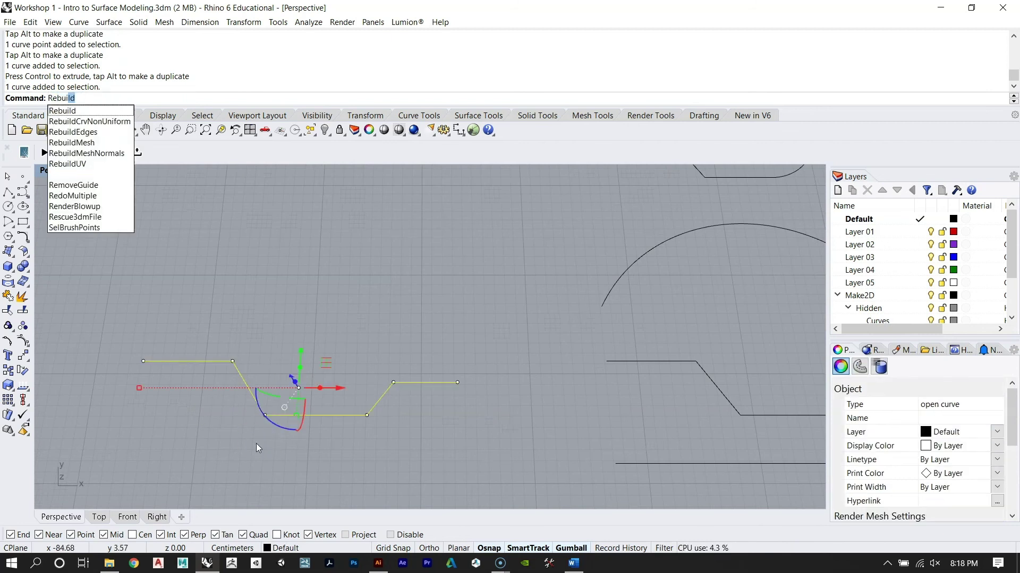
key("Return")
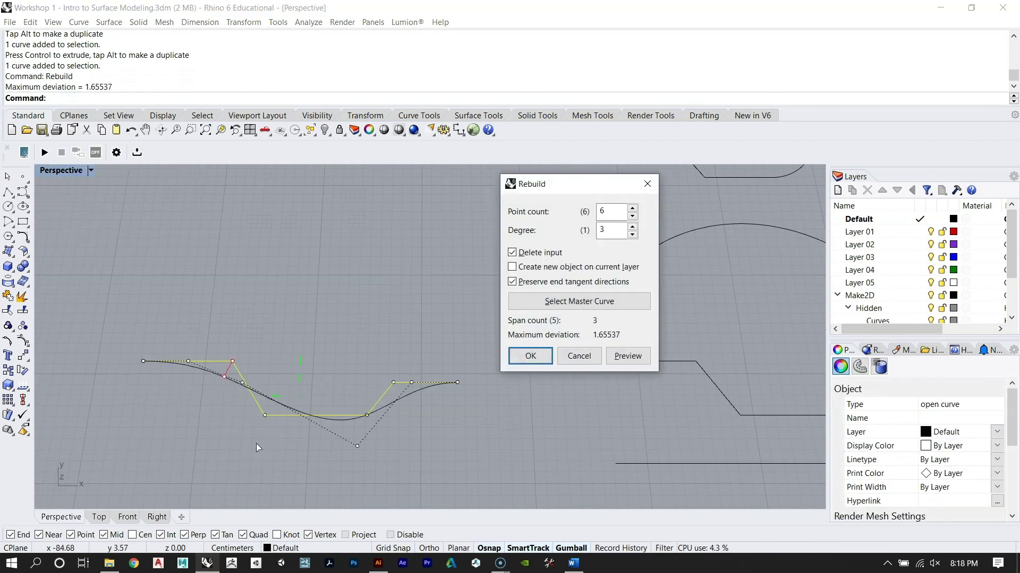
left_click_drag(563, 185, 565, 222)
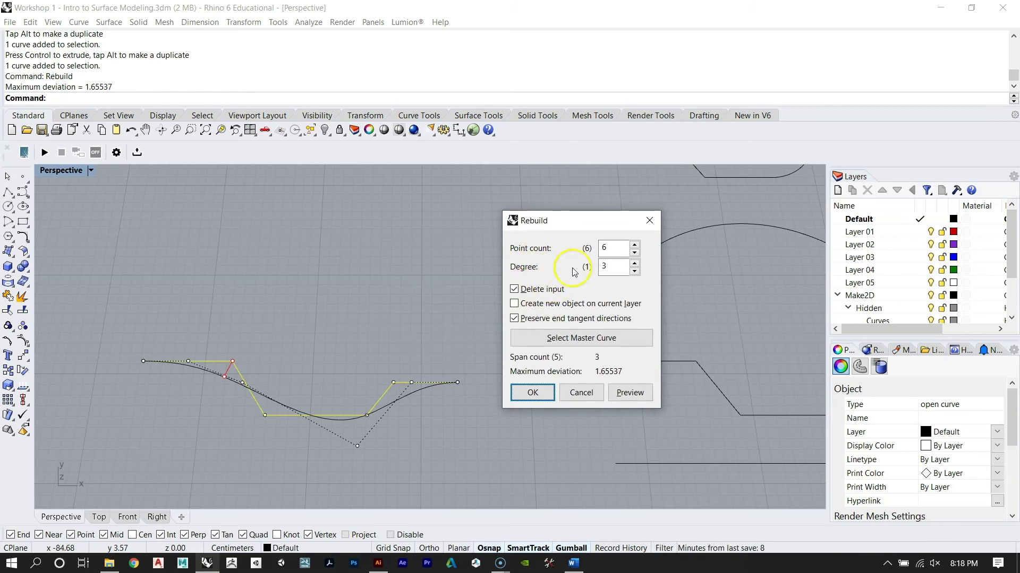
double_click(610, 267)
type("1")
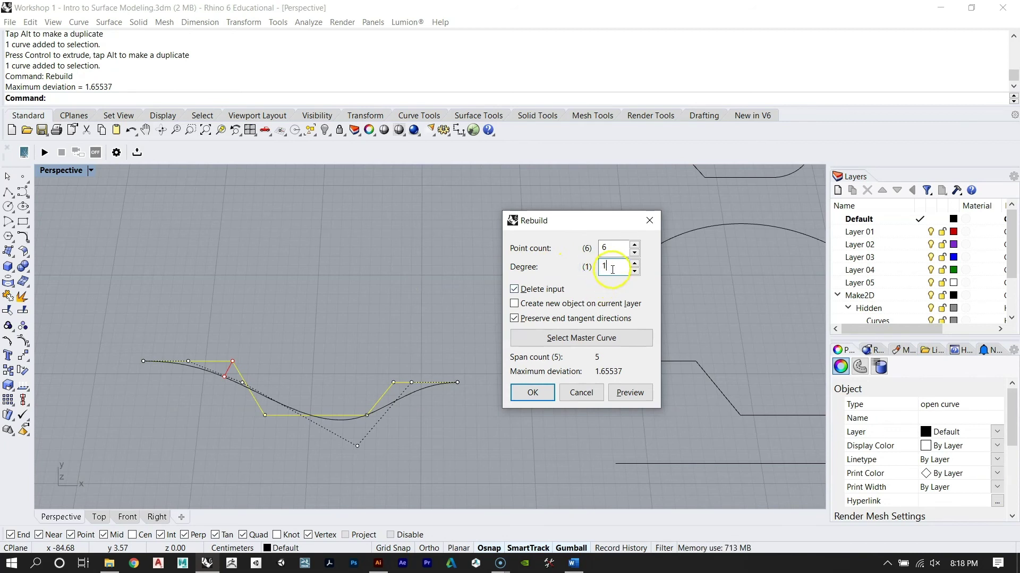
Step: Preview the six-point rebuild at degree 2 and degree 3, and return the degree to 1
double_click(615, 268)
type("2")
double_click(615, 269)
type("3")
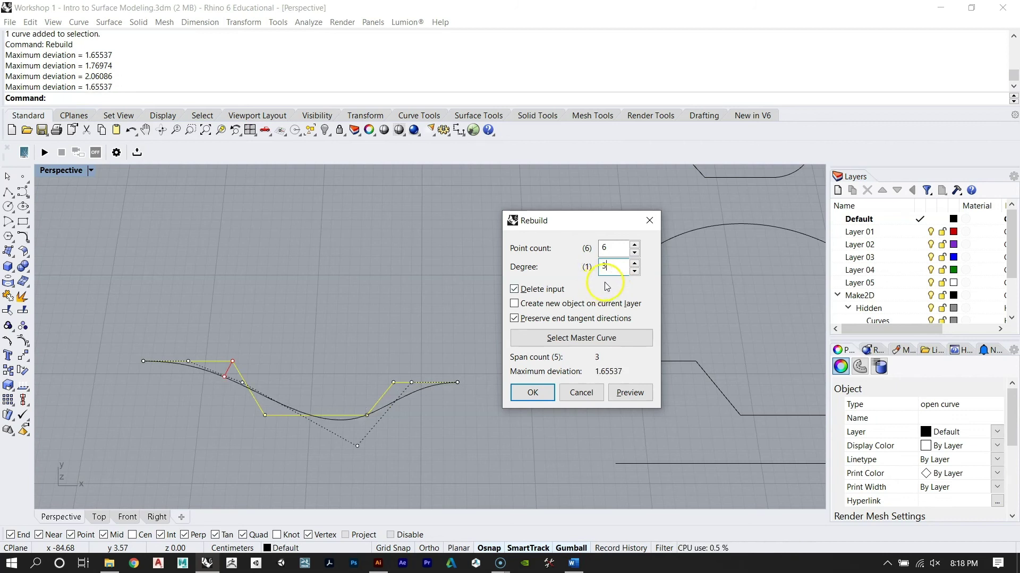
double_click(615, 268)
type("1")
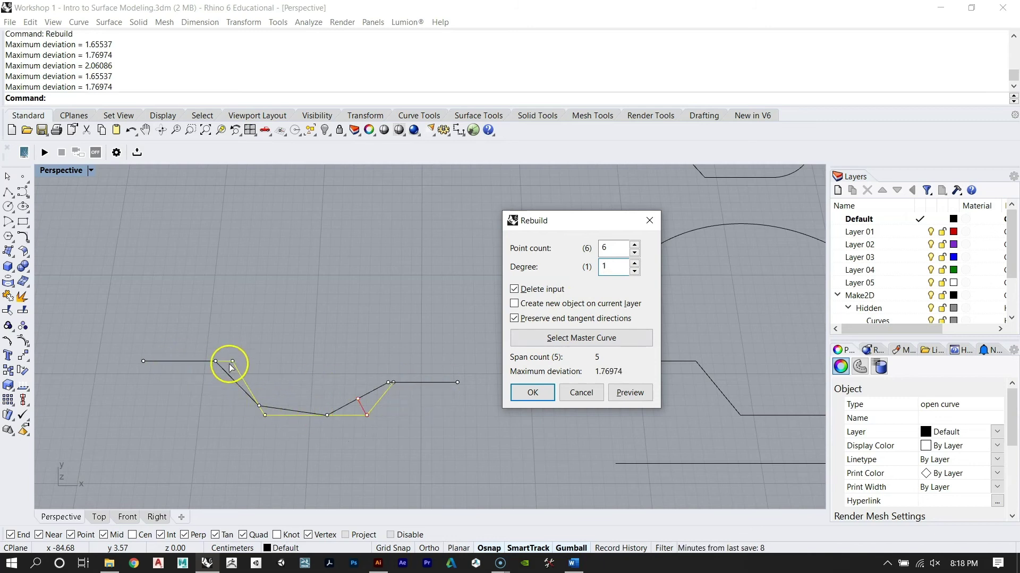
Step: Compare the six-point rebuild at degree 2 and degree 3 against the original polyline corners
double_click(601, 248)
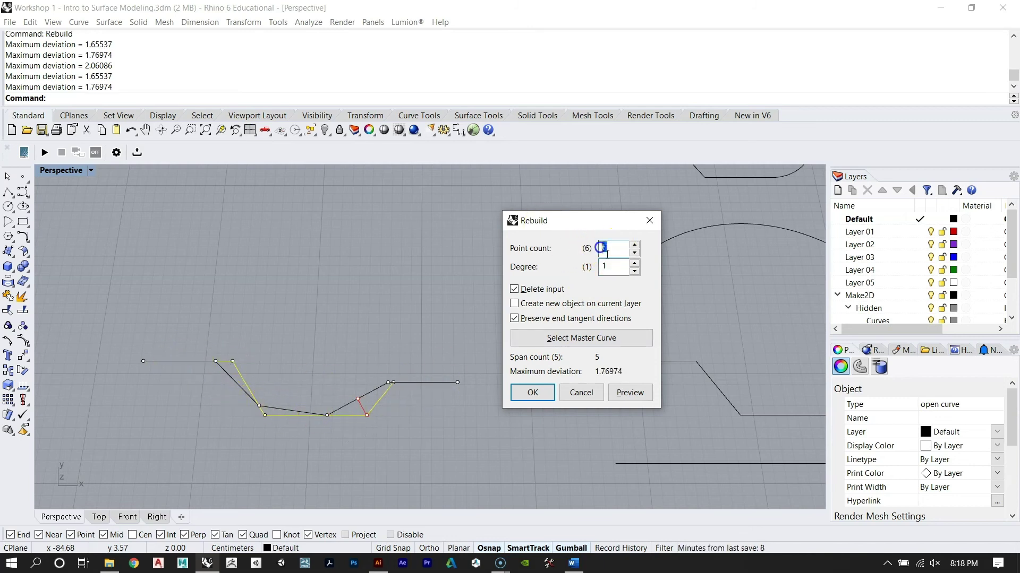
double_click(599, 268)
type("2")
right_click_drag(376, 380, 337, 377)
left_click(231, 376)
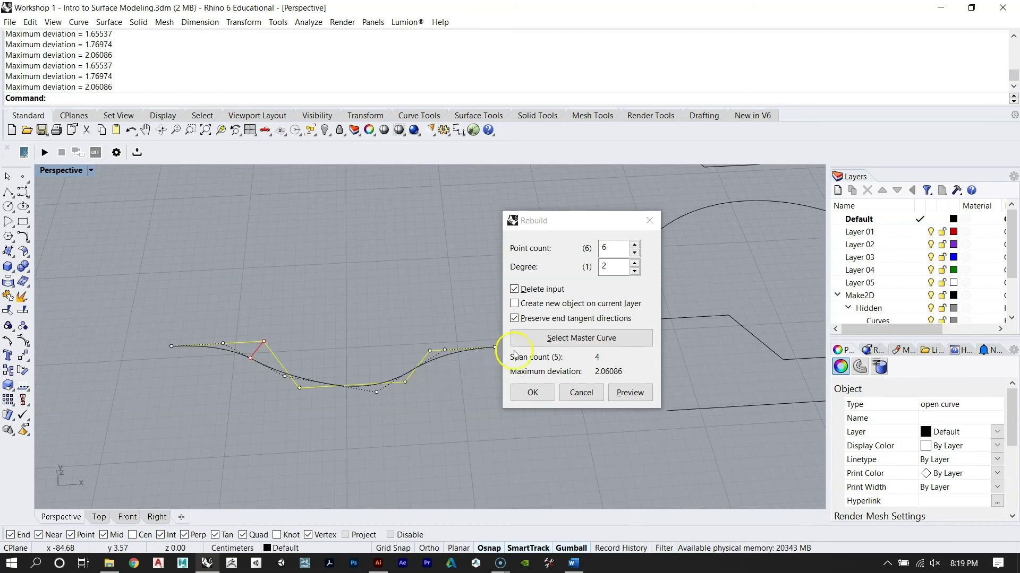
double_click(611, 267)
type("3")
right_click_drag(371, 355, 395, 371)
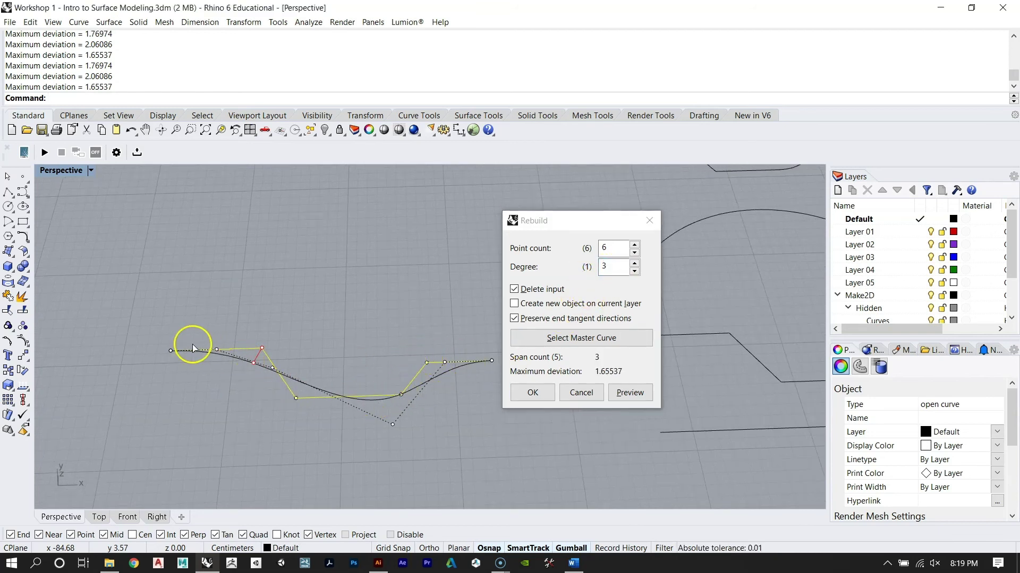
Step: Preview the rebuild of the copied polyline with a point count of 2 and degree 1
left_click(583, 248)
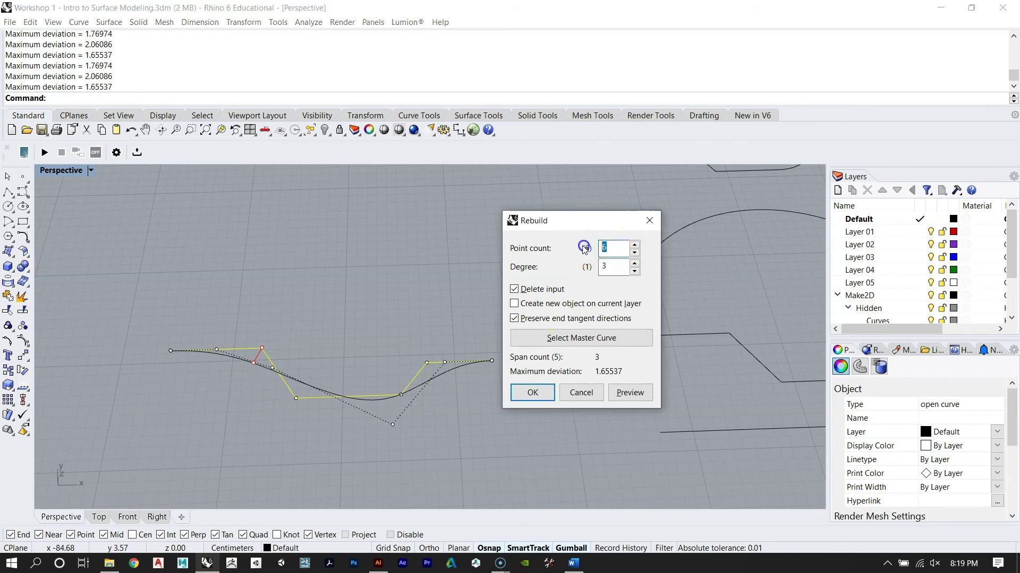
scroll(366, 359, "up", 2)
type("2")
scroll(368, 320, "down", 4)
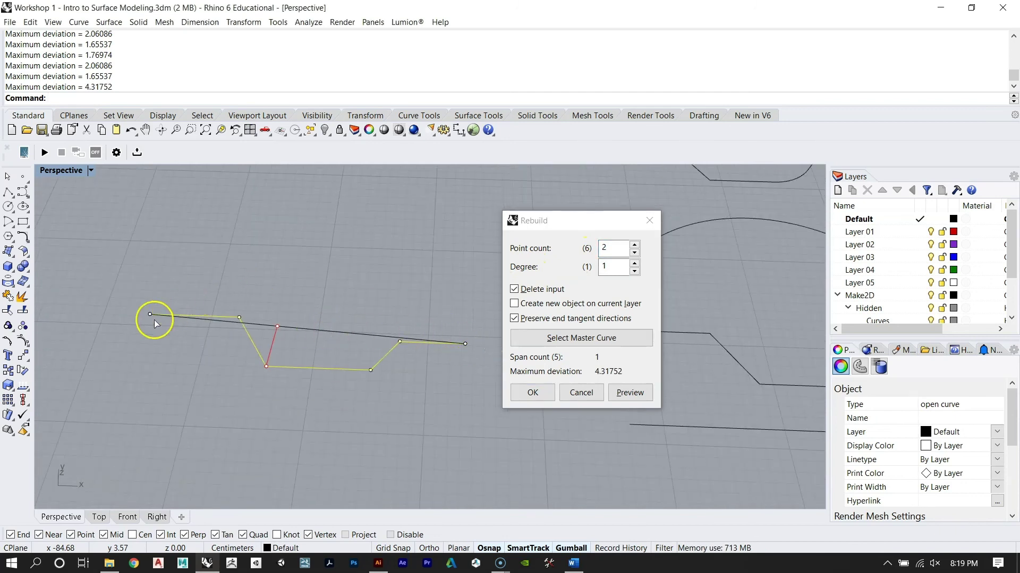
Step: Set the rebuild to degree 3 and preview it with point counts of 4 and 7
left_click(600, 250)
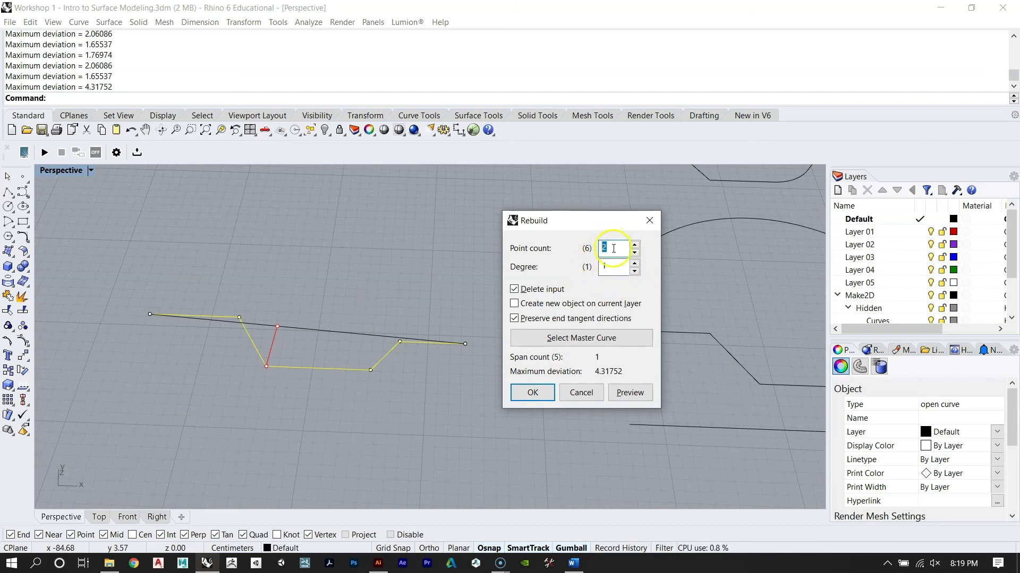
key("Tab")
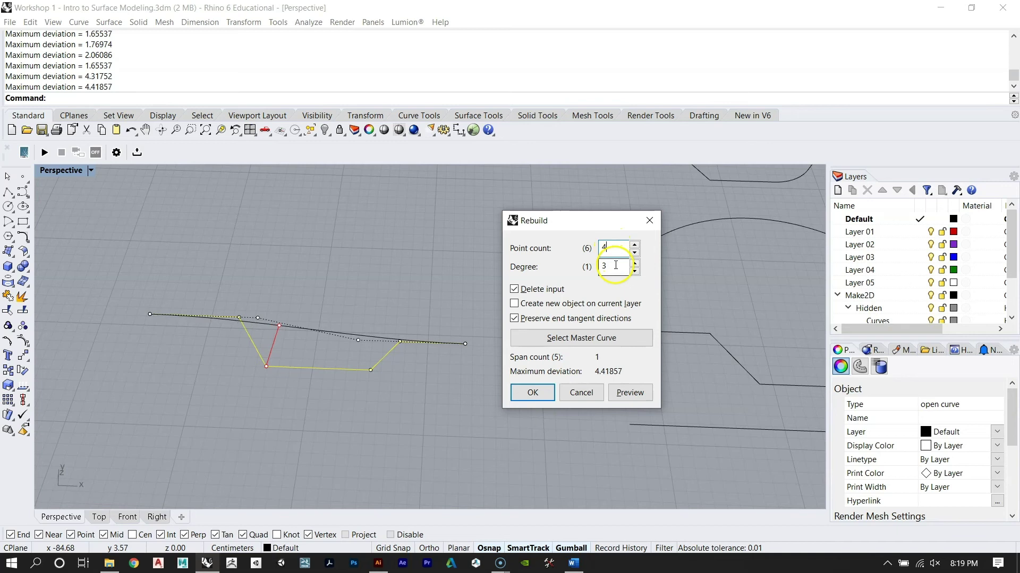
scroll(323, 287, "up", 3)
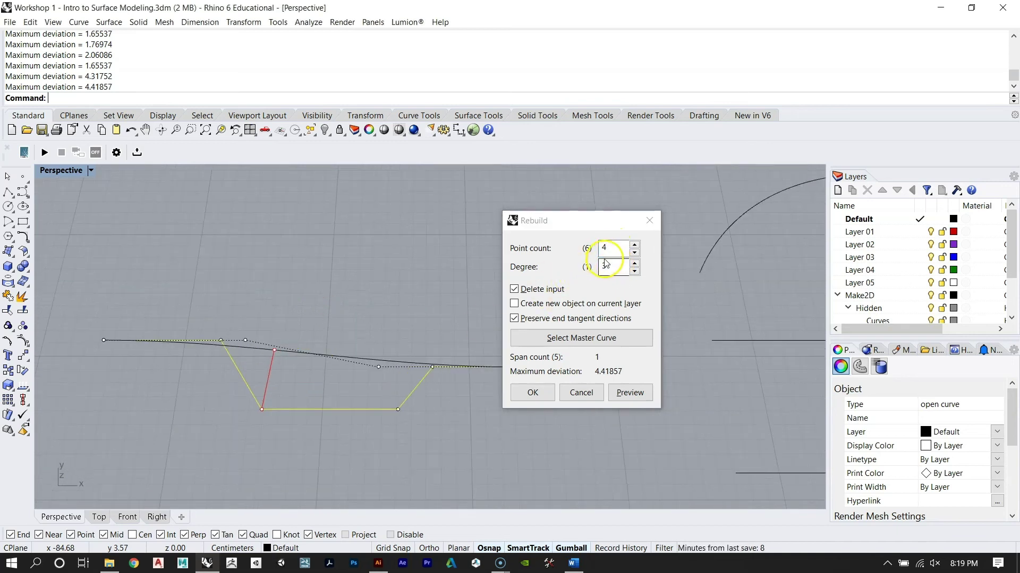
left_click(593, 248)
left_click(623, 289)
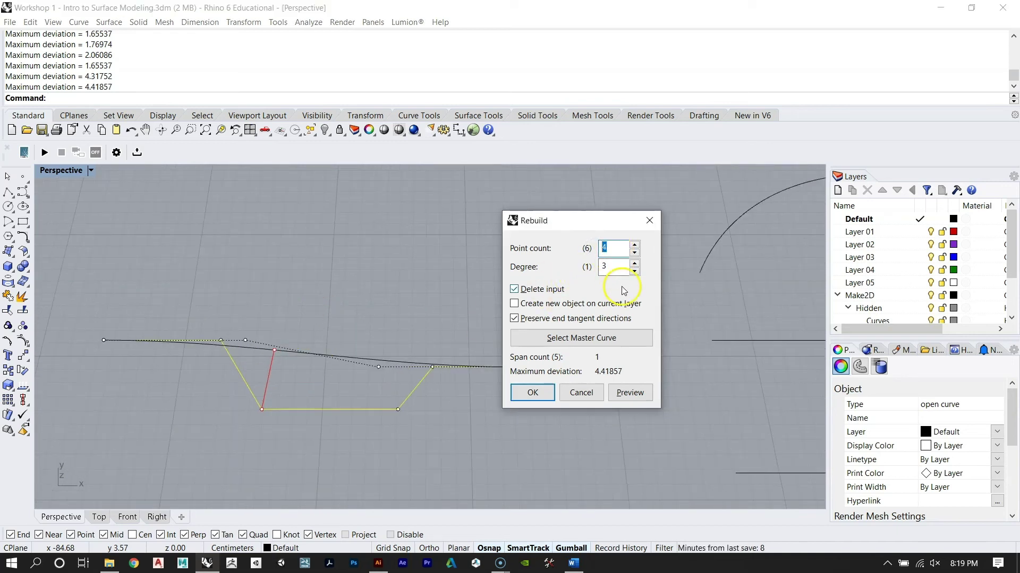
right_click_drag(338, 311, 403, 363)
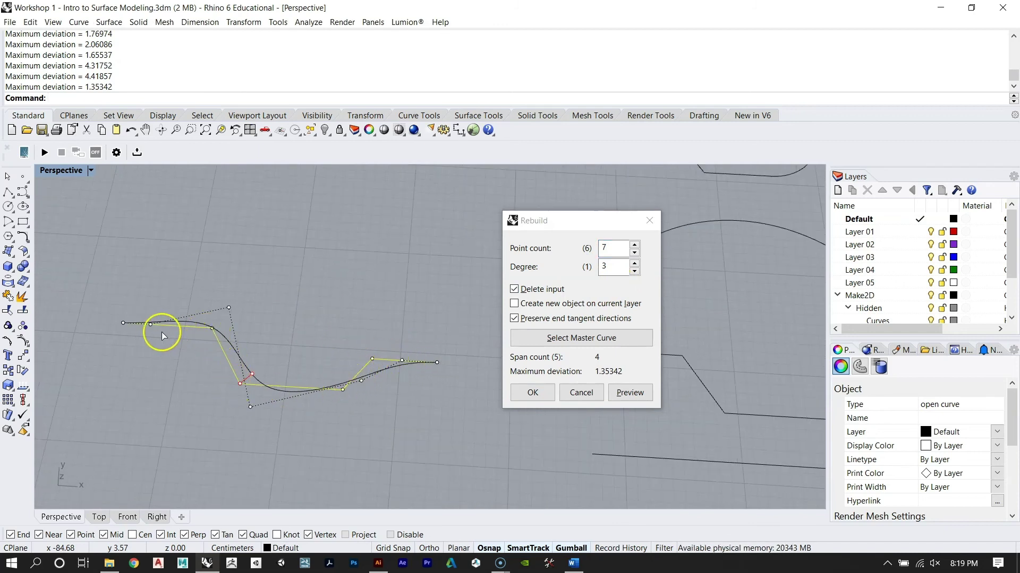
Step: Set the rebuild point count to 200 and examine how closely the degree 3 curve follows the polyline's corners
left_click(586, 247)
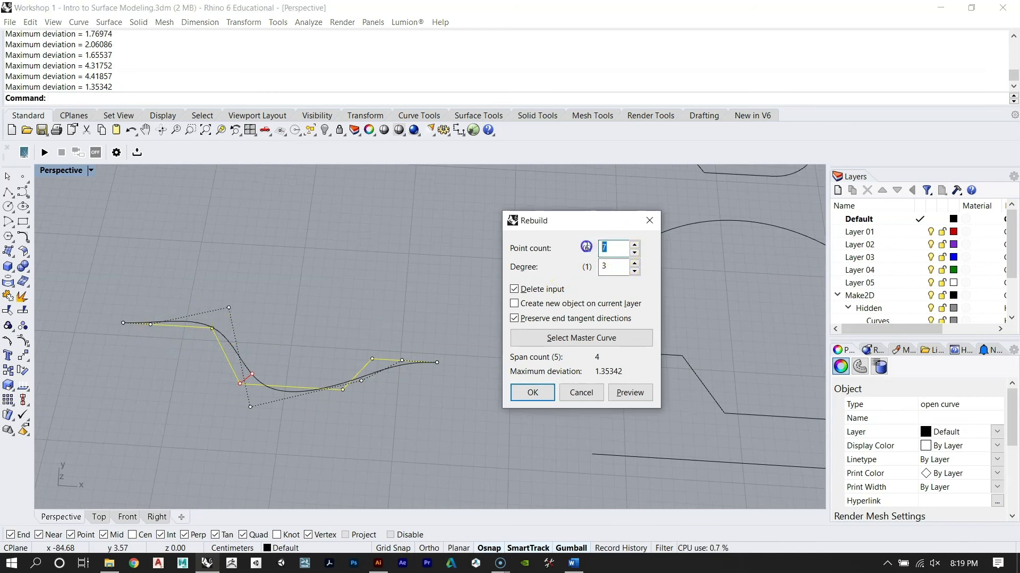
type("20")
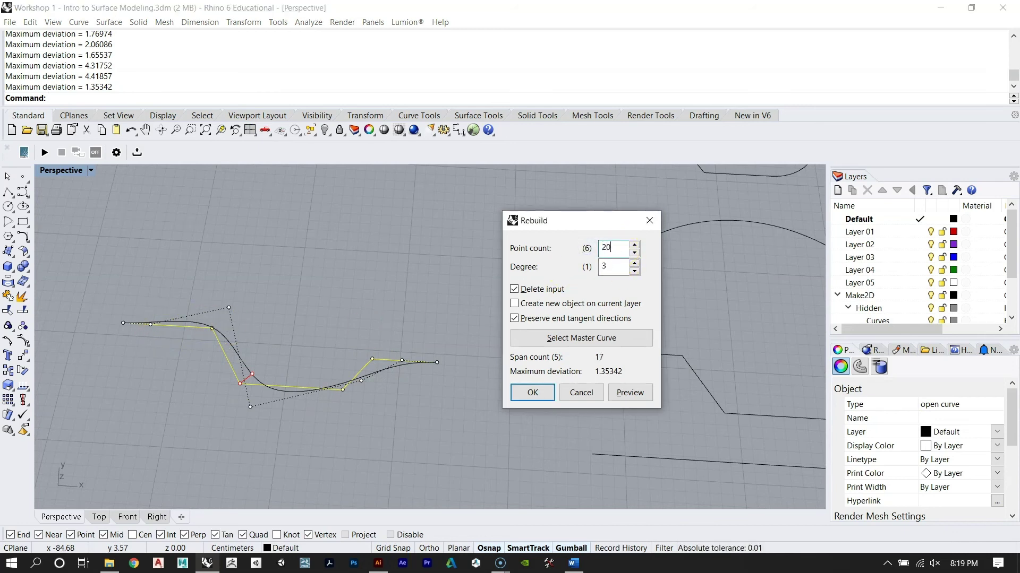
type("0")
key("Tab")
scroll(387, 364, "up", 5)
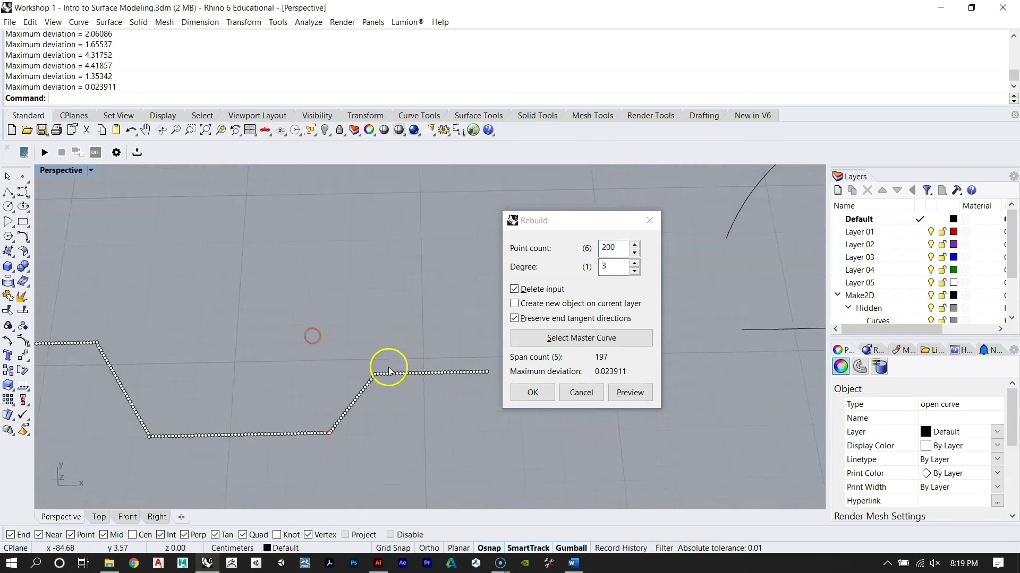
scroll(303, 373, "up", 5)
right_click_drag(334, 348, 296, 340)
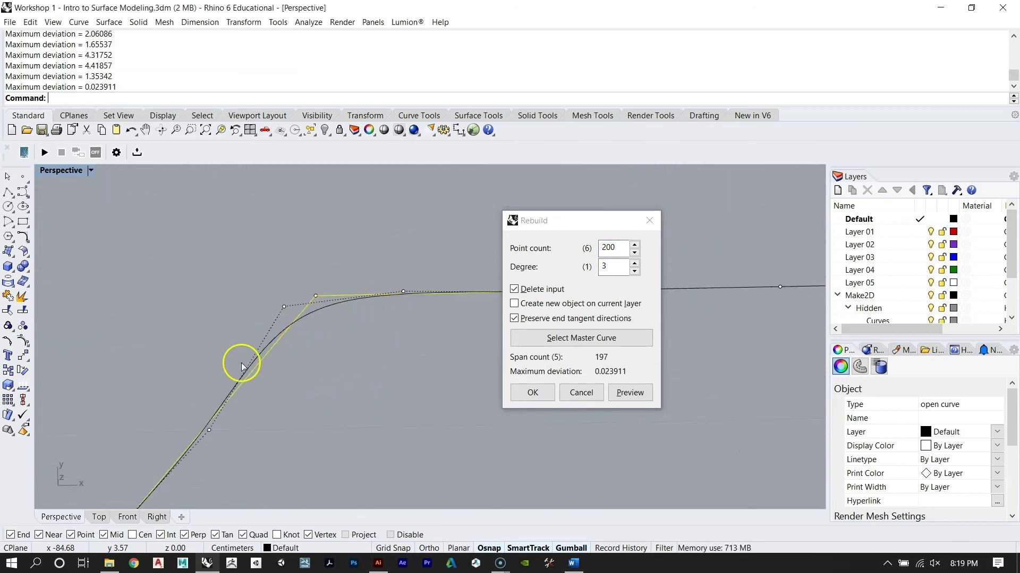
scroll(337, 326, "down", 5)
scroll(257, 317, "down", 5)
scroll(364, 341, "up", 3)
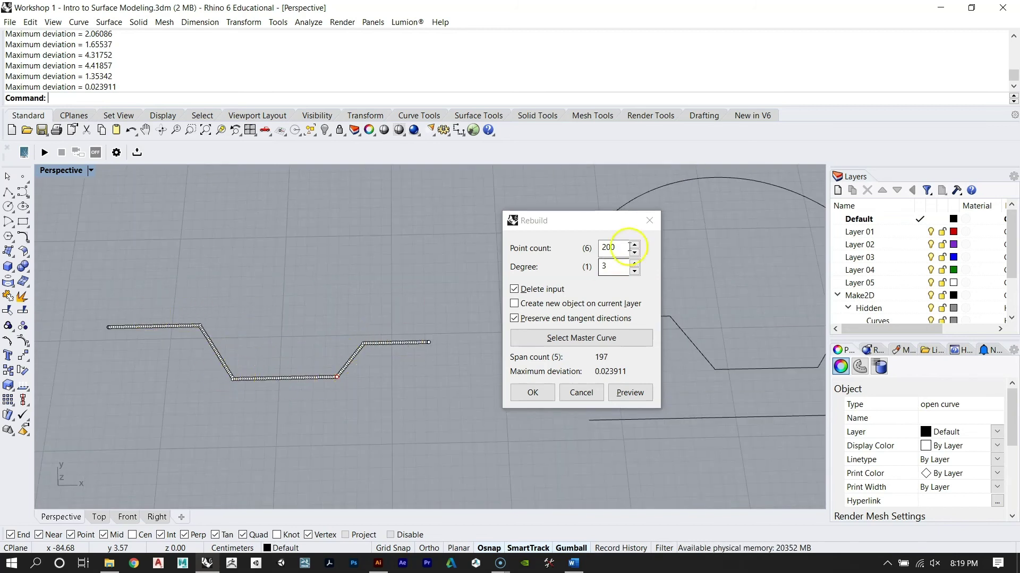
Step: Rebuild the copied polyline as a degree 3 curve with 10 control points
left_click(610, 248)
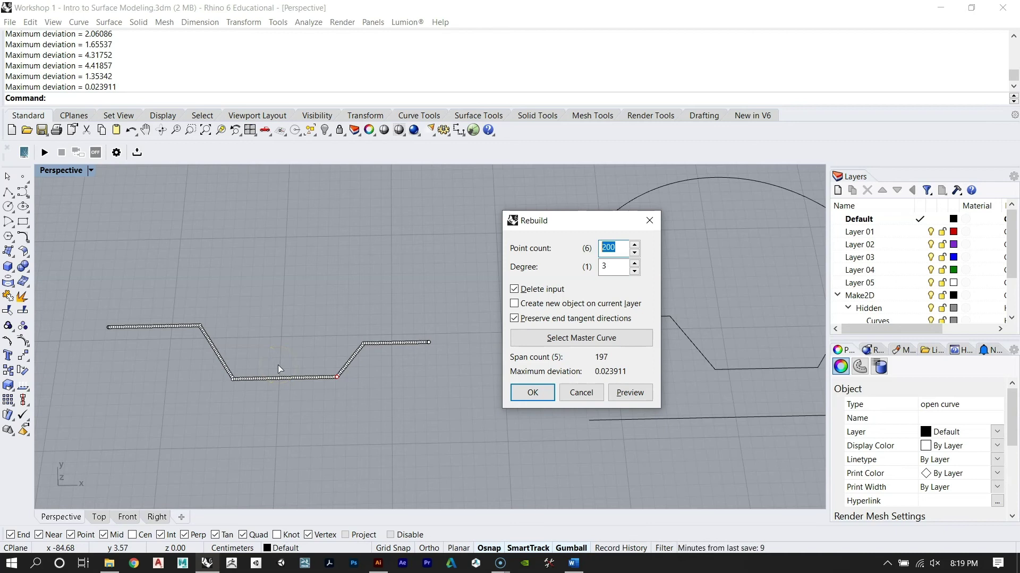
type("10")
right_click_drag(338, 348, 350, 333)
scroll(352, 340, "up", 3)
right_click_drag(407, 377, 389, 374)
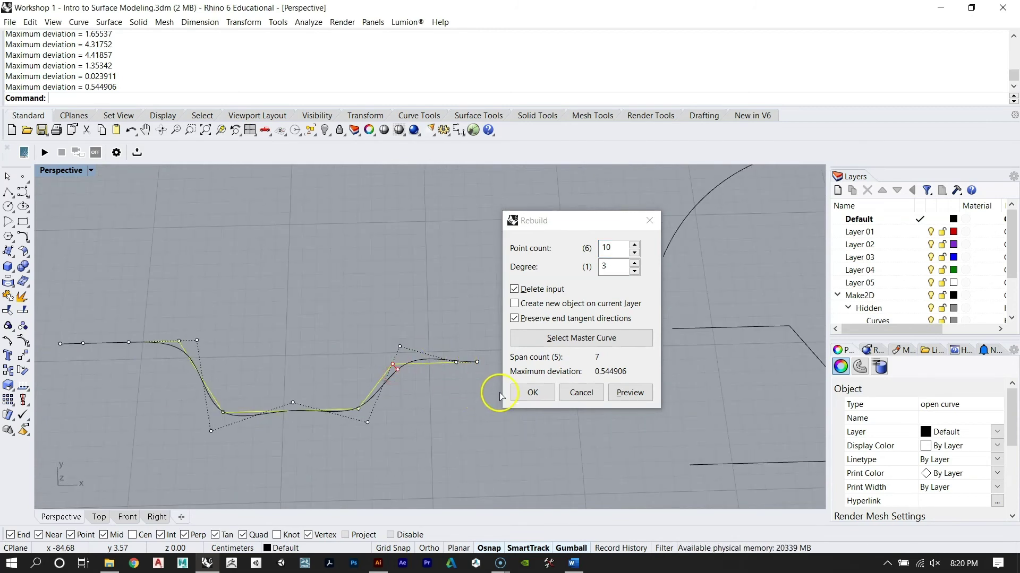
left_click(531, 393)
right_click_drag(522, 393, 467, 373)
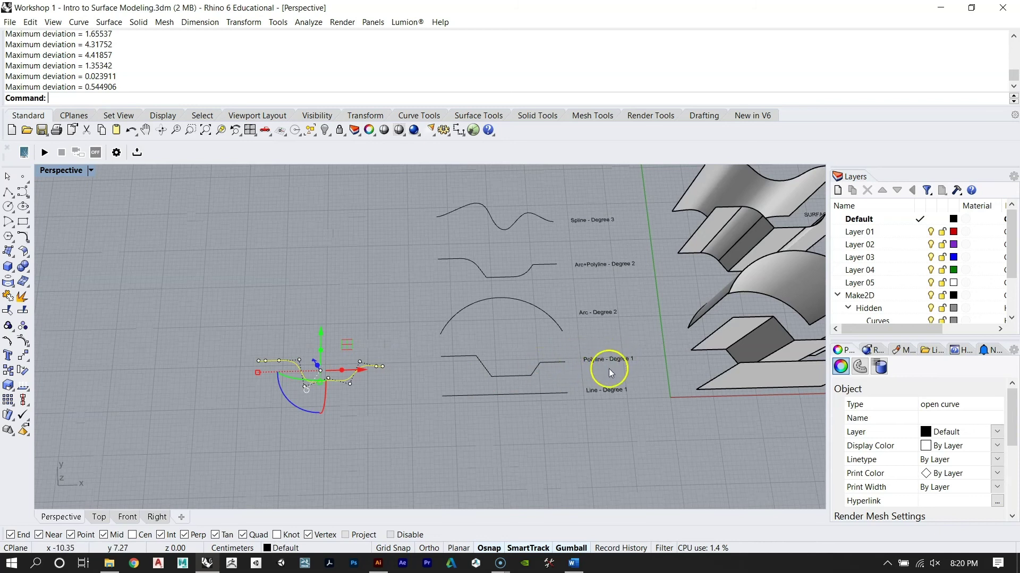
Step: Reshape the rebuilt curve by raising its middle control point and lowering the three control points at its start, and deselect it
scroll(361, 371, "up", 8)
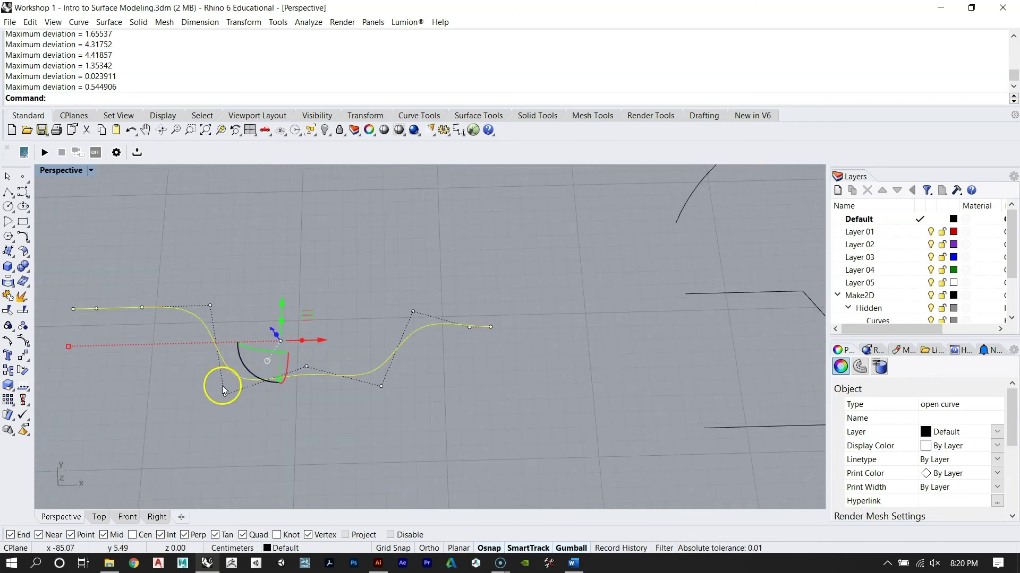
left_click(327, 361)
left_click(307, 367)
left_click_drag(306, 367, 309, 275)
left_click_drag(161, 334, 168, 335)
left_click_drag(116, 268, 112, 360)
key("Escape")
key("Escape")
Step: Delete the reshaped copy beside the original polyline
scroll(305, 365, "down", 9)
scroll(305, 366, "down", 6)
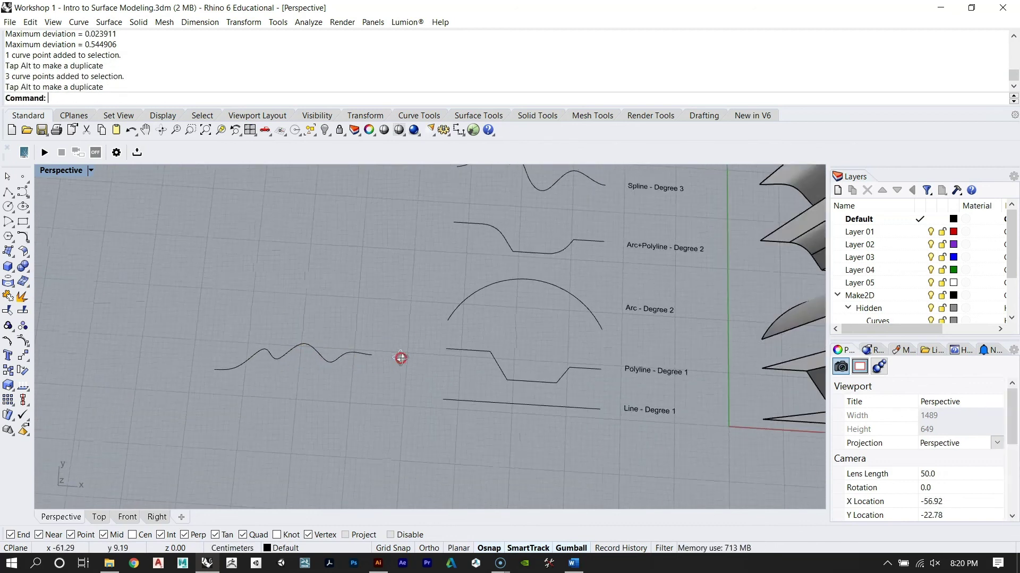
left_click_drag(357, 387, 244, 317)
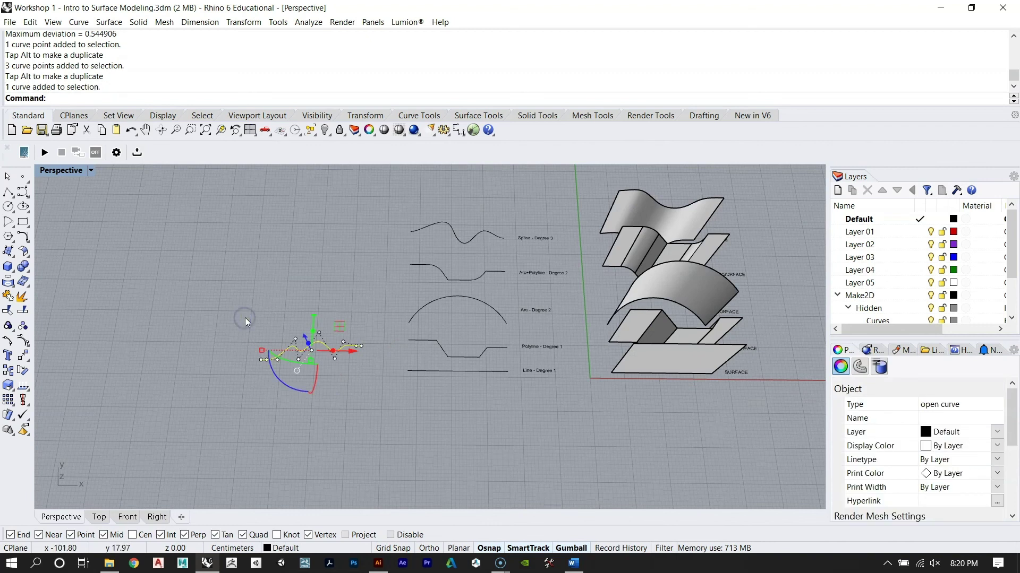
key("Delete")
Step: Zoom to the five original curves and their degree labels, and clear the selection
left_click_drag(325, 202, 602, 404)
type("ZS")
key("Return")
scroll(454, 354, "down", 3)
right_click_drag(455, 354, 419, 372)
left_click(403, 319)
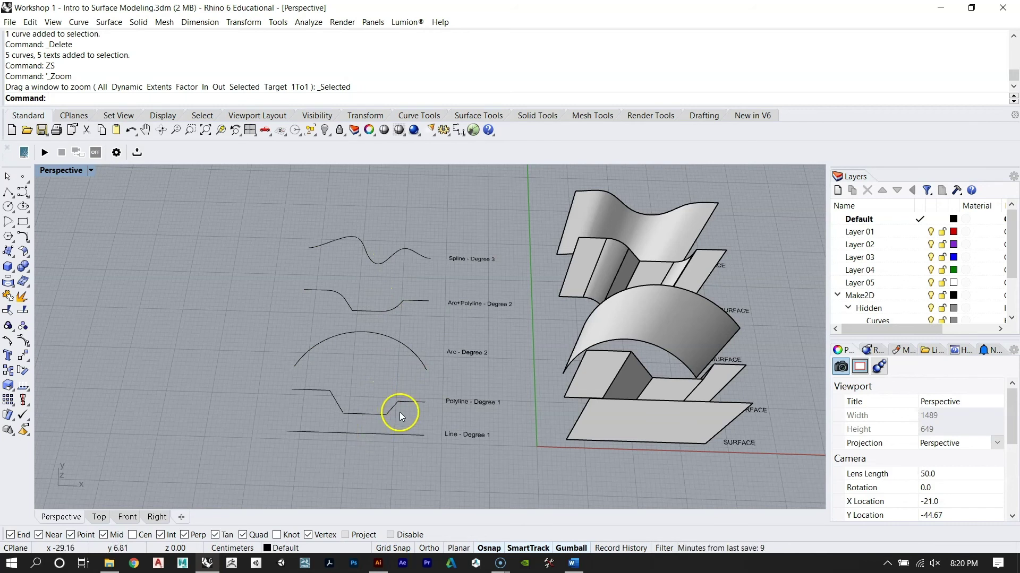
Step: Examine the linear extrusions from several angles and compare each surface with its source curve
right_click_drag(388, 281, 613, 339)
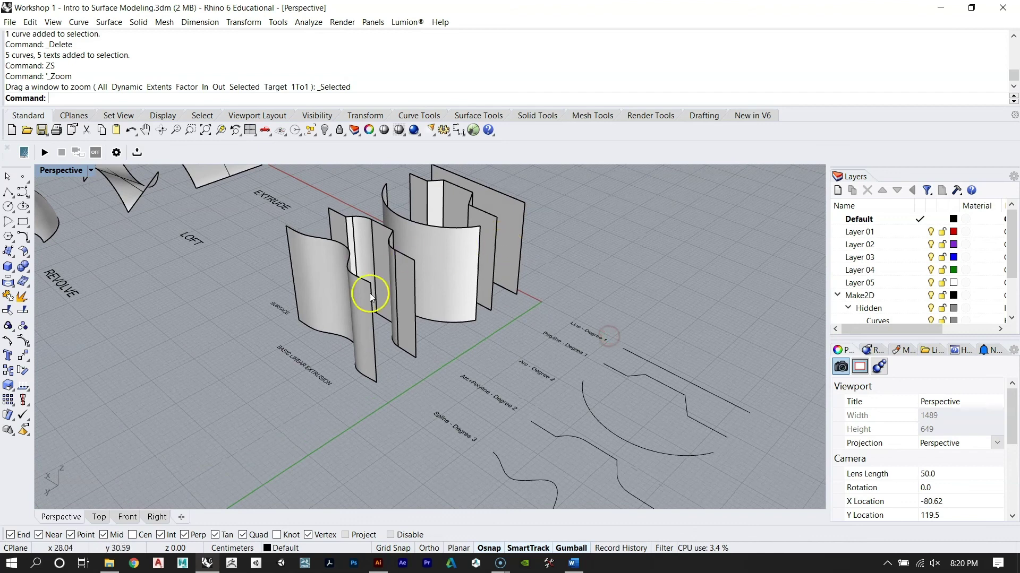
right_click_drag(482, 260, 300, 333)
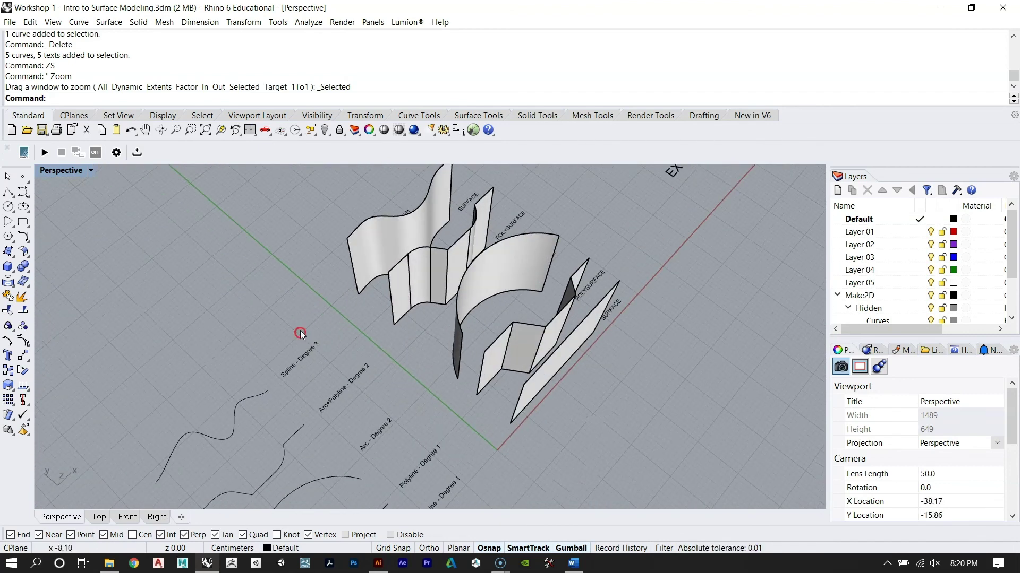
right_click_drag(513, 322, 483, 360)
scroll(322, 355, "up", 2)
right_click_drag(320, 336, 314, 400)
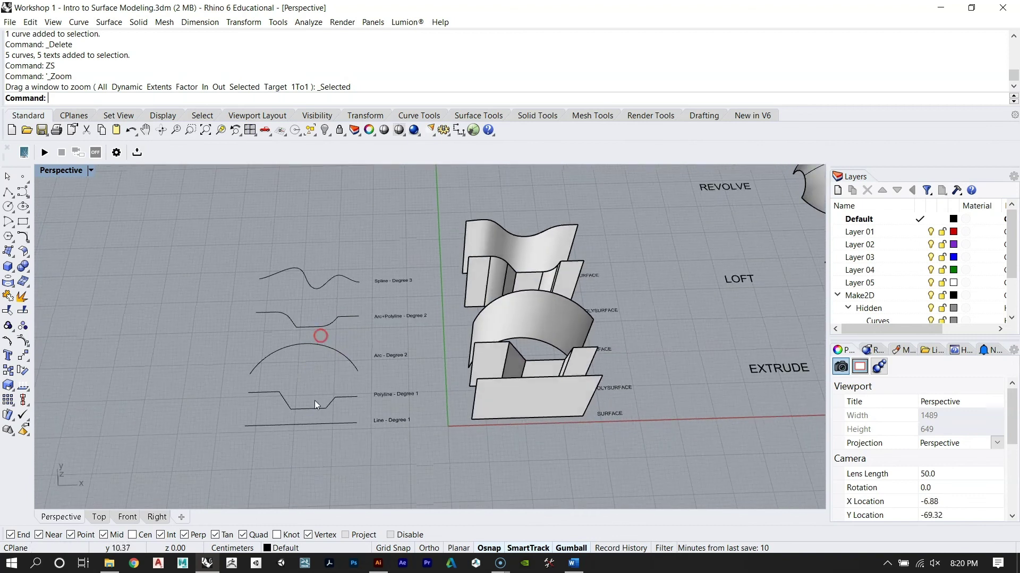
right_click_drag(555, 255, 519, 302)
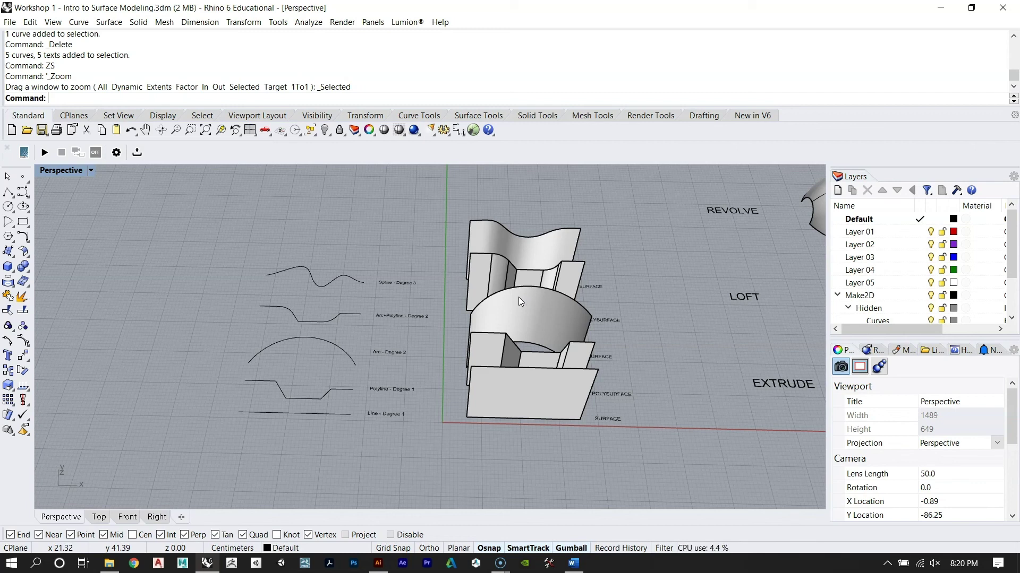
Step: Select the five original curves and duplicate them farther away from the extruded surfaces
right_click_drag(579, 241, 670, 337)
left_click_drag(662, 250, 569, 467)
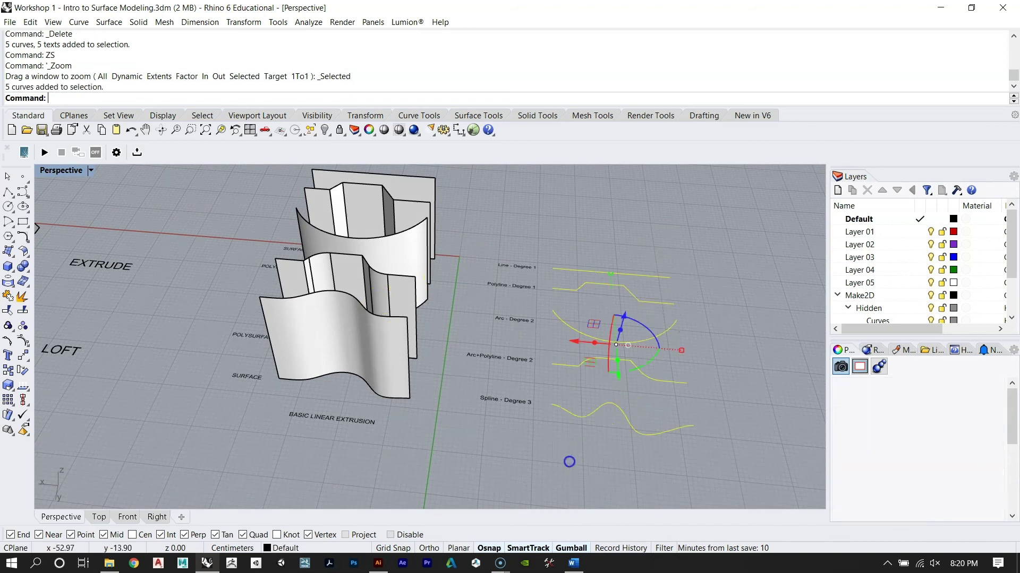
scroll(379, 314, "down", 3)
left_click_drag(504, 329, 674, 375)
Step: Extrude the five duplicated curves 1' with ExtrudeCrv and clear the selection
type("Extrude")
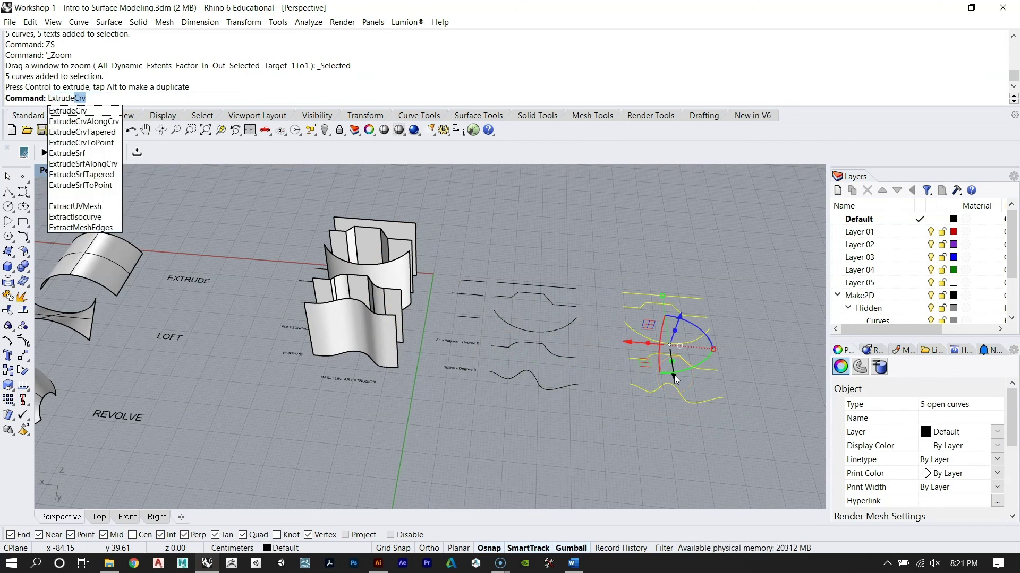
type("Crv")
key("Return")
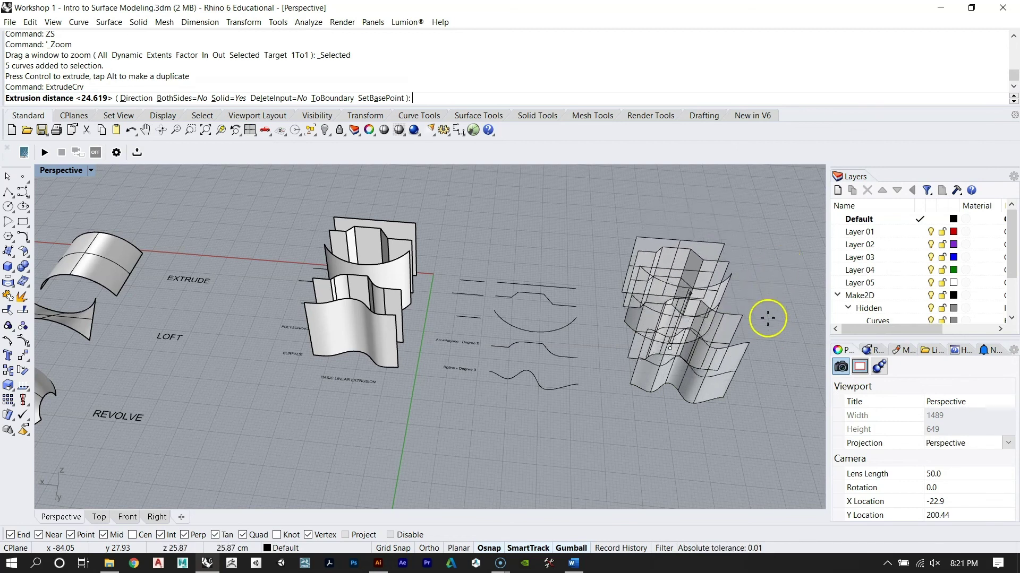
type("10'")
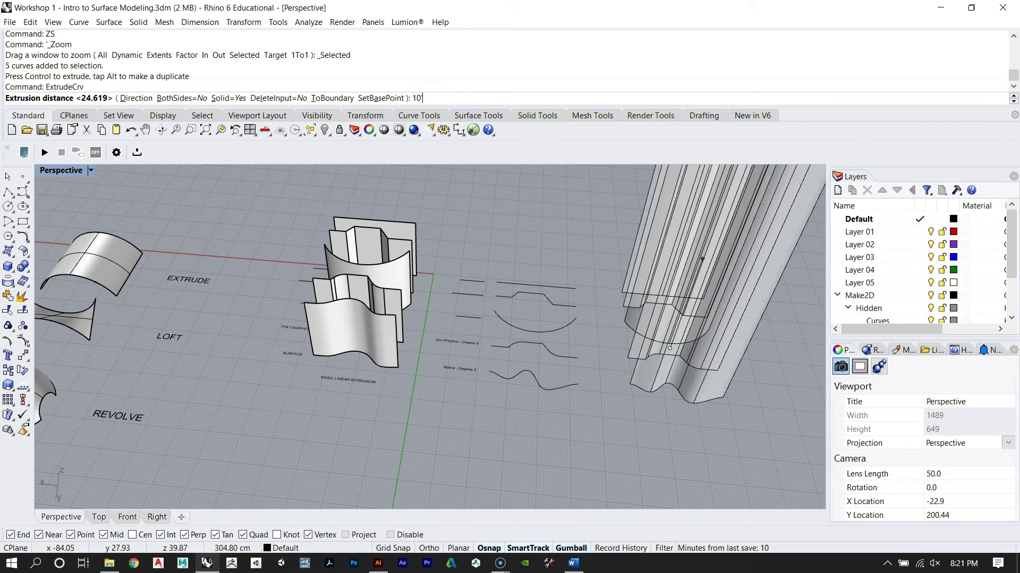
type("1'")
key("BackSpace")
key("BackSpace")
key("BackSpace")
key("BackSpace")
key("BackSpace")
type("1")
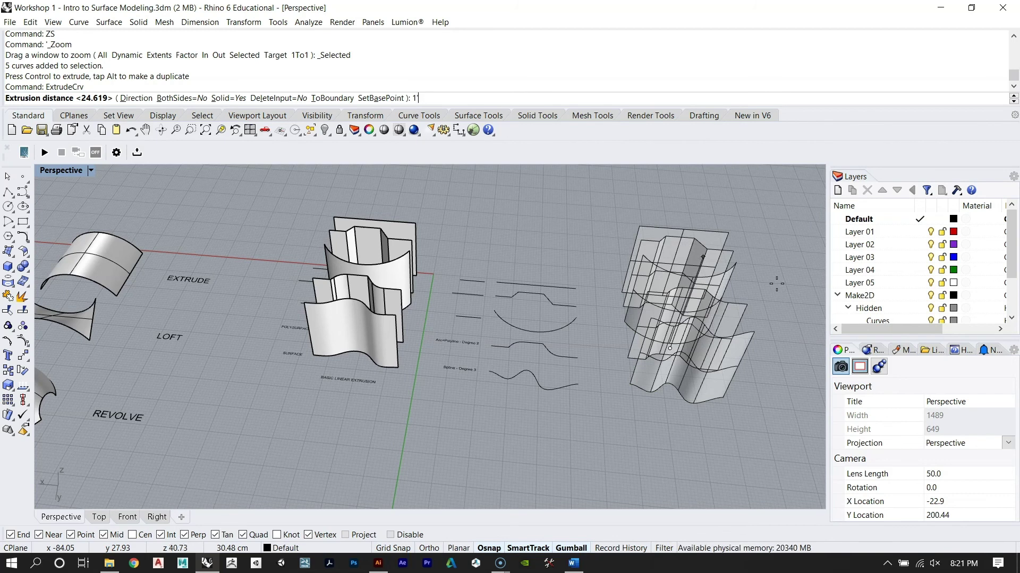
type("'")
key("Return")
scroll(776, 283, "up", 3)
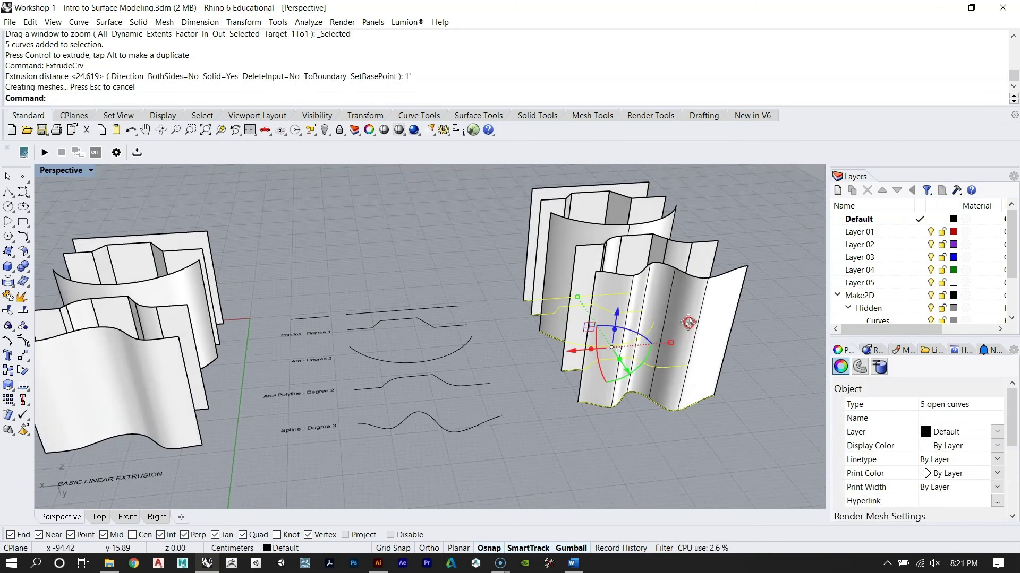
scroll(688, 322, "up", 2)
key("Escape")
Step: Compare the labelled linear extrusions with their source curves, checking which are surfaces and which are polysurfaces
scroll(603, 318, "down", 6)
right_click_drag(599, 338, 676, 319)
scroll(439, 337, "down", 3)
scroll(405, 323, "up", 3)
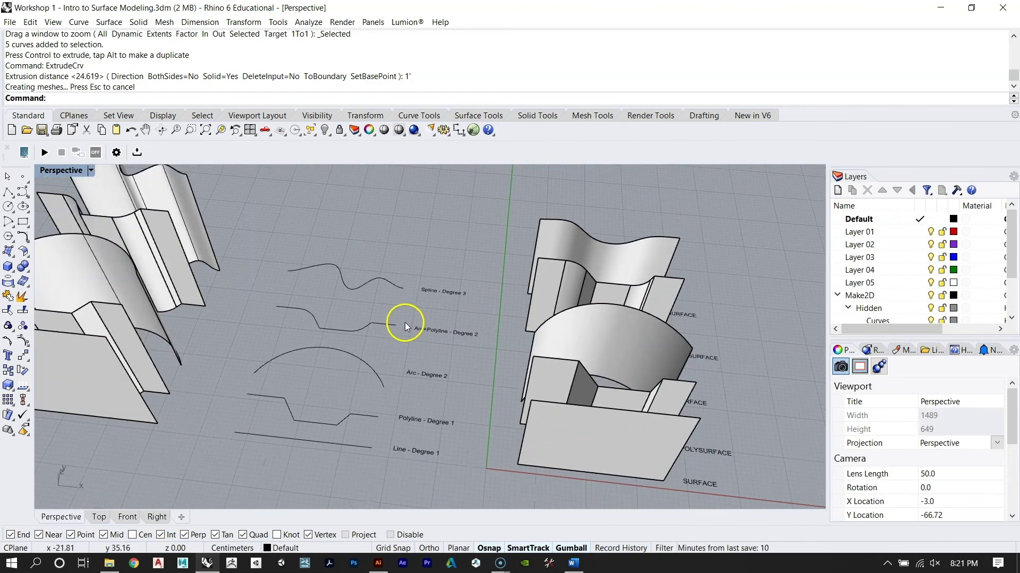
right_click_drag(617, 272, 577, 365)
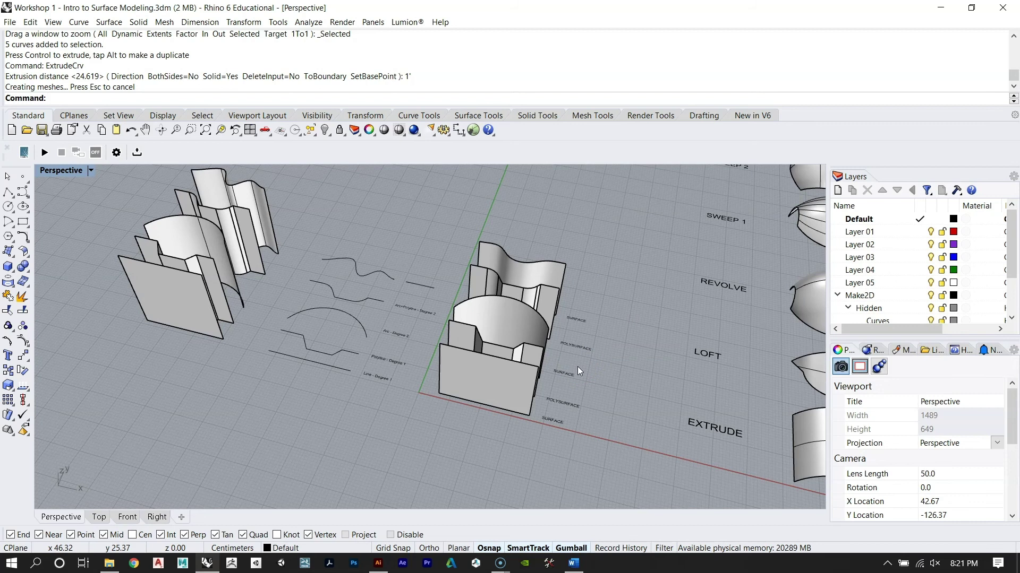
scroll(578, 366, "up", 5)
right_click_drag(533, 423, 558, 454)
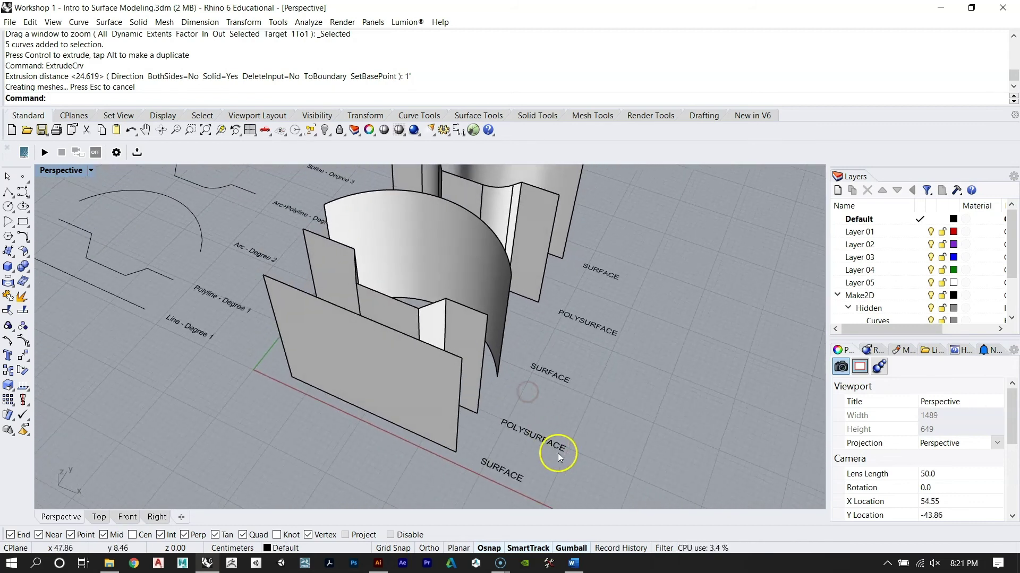
right_click_drag(476, 326, 503, 349)
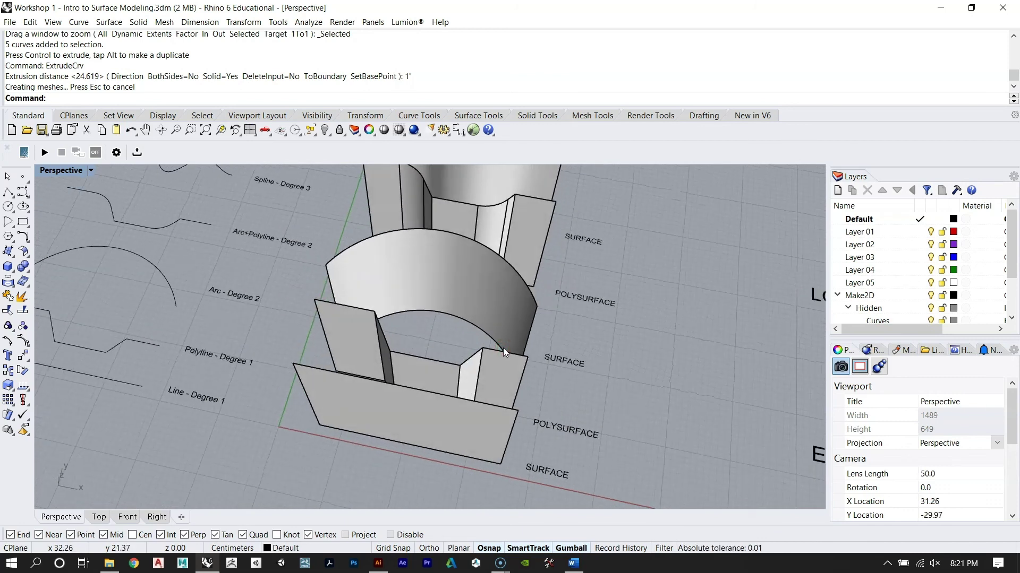
Step: Zoom to the surface extruded from the arc and examine it from several angles beside the neighbouring extrusions
left_click(523, 316)
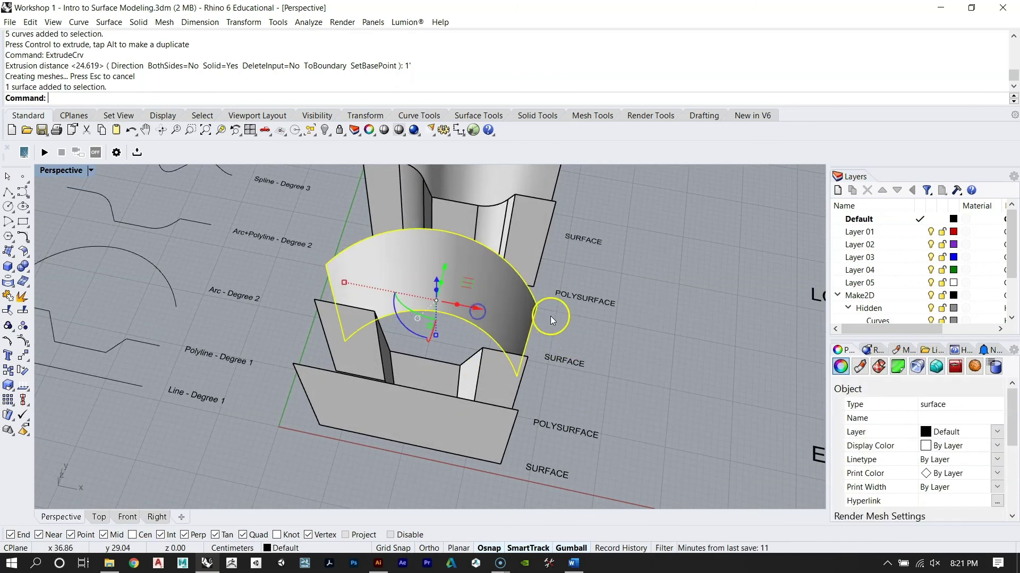
type("ZS")
key("Return")
right_click_drag(457, 321, 342, 338)
scroll(345, 343, "down", 6)
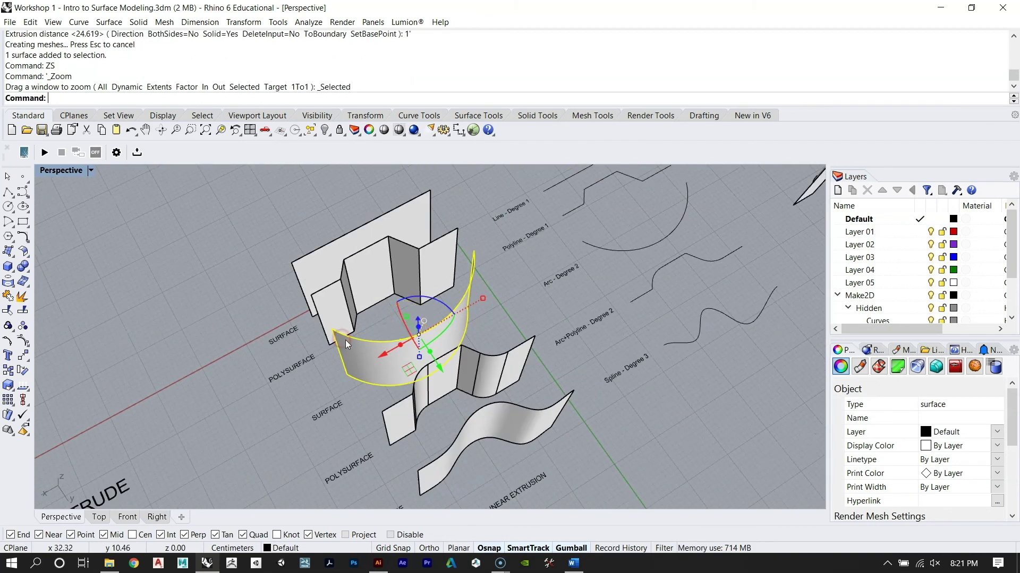
right_click_drag(481, 304, 562, 400)
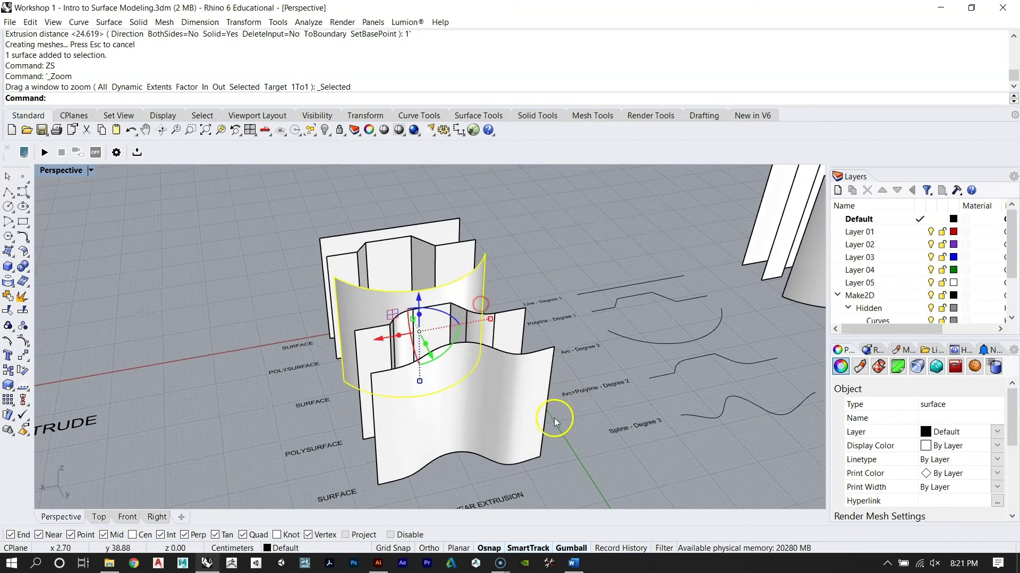
right_click_drag(403, 387, 484, 408)
left_click(485, 409)
scroll(387, 392, "up", 5)
right_click_drag(386, 391, 648, 398)
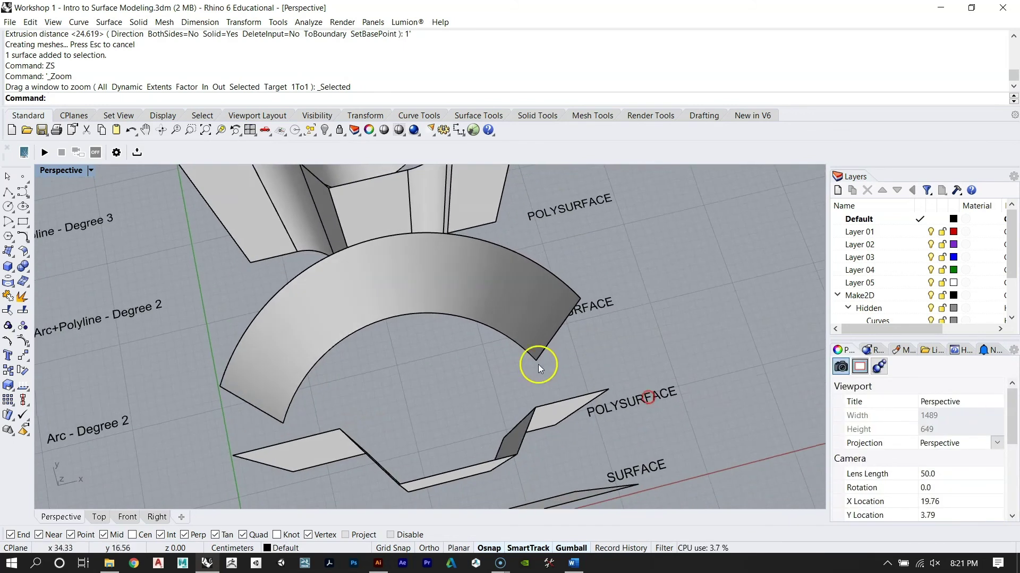
scroll(531, 362, "down", 3)
right_click_drag(535, 354, 522, 317)
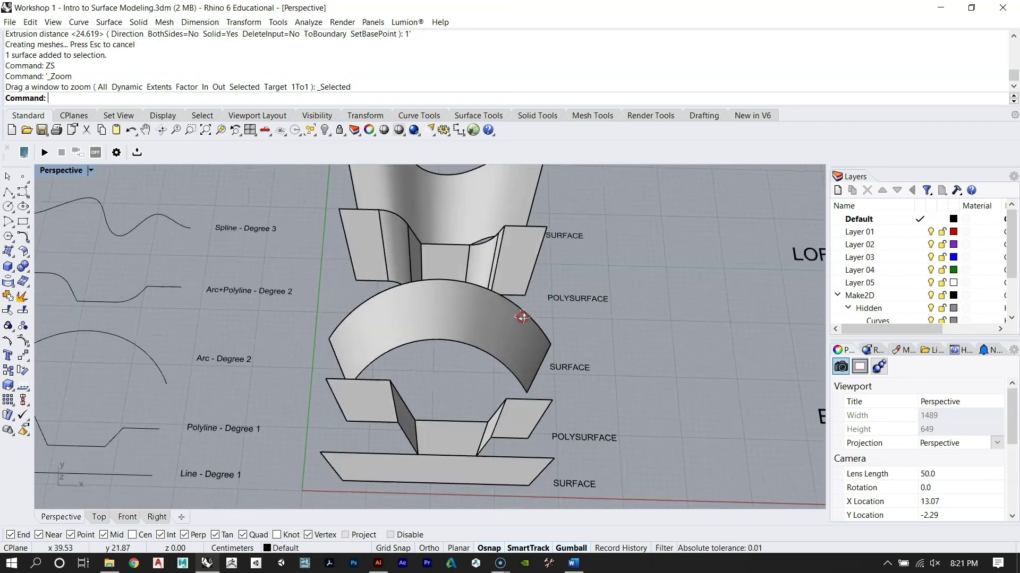
scroll(522, 317, "down", 5)
scroll(321, 367, "up", 6)
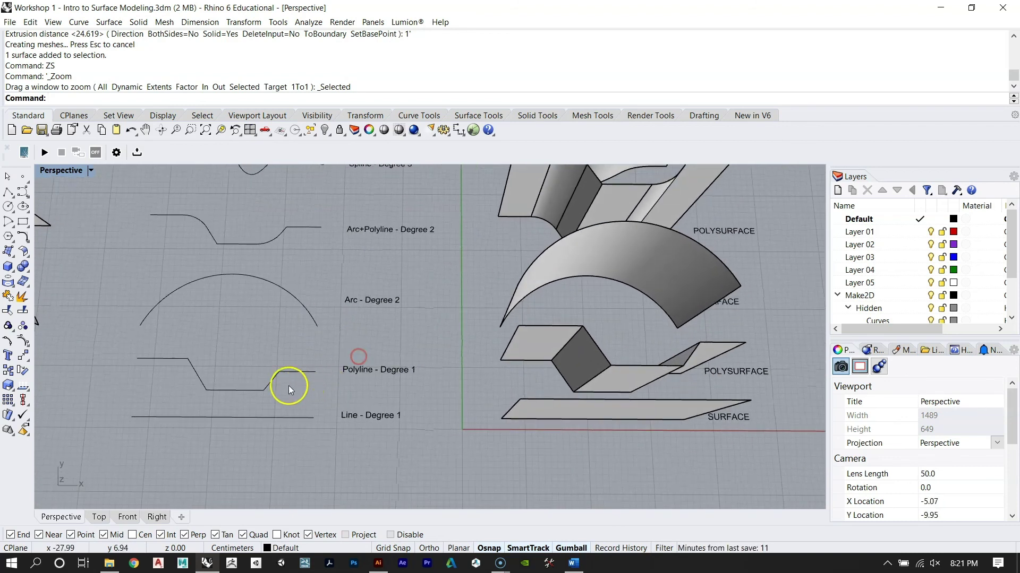
Step: Highlight the degree 1 polyline and the arc-and-polyline curve to compare their segments with the matching extrusions
left_click(285, 371)
left_click(293, 400)
scroll(295, 394, "down", 3)
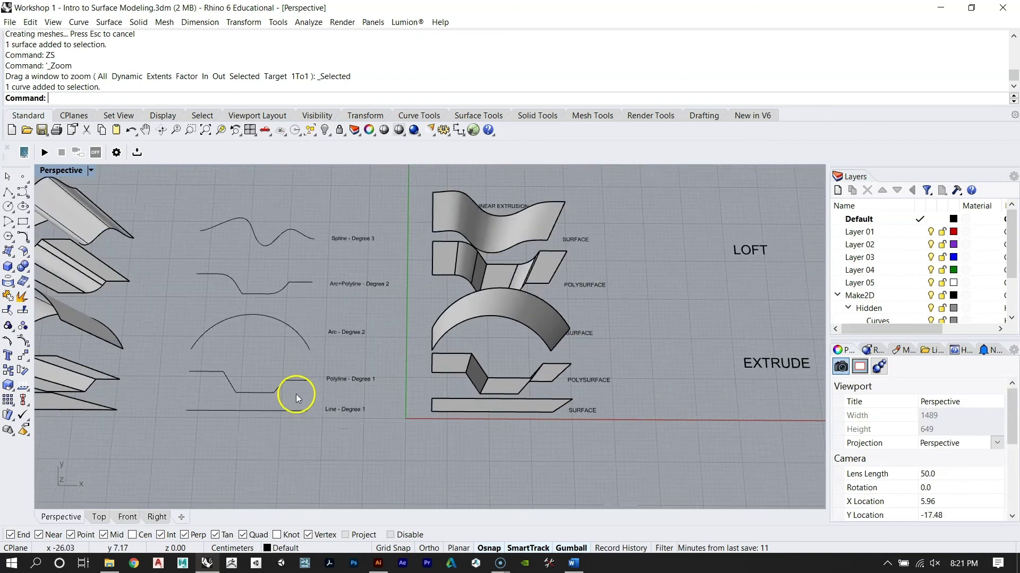
scroll(334, 292, "up", 5)
left_click(295, 272)
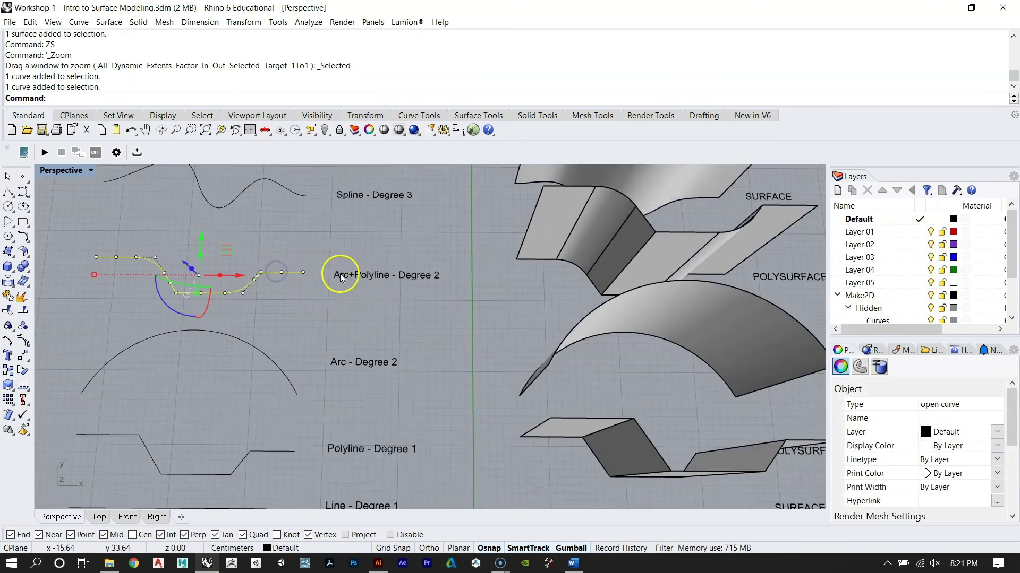
key("Escape")
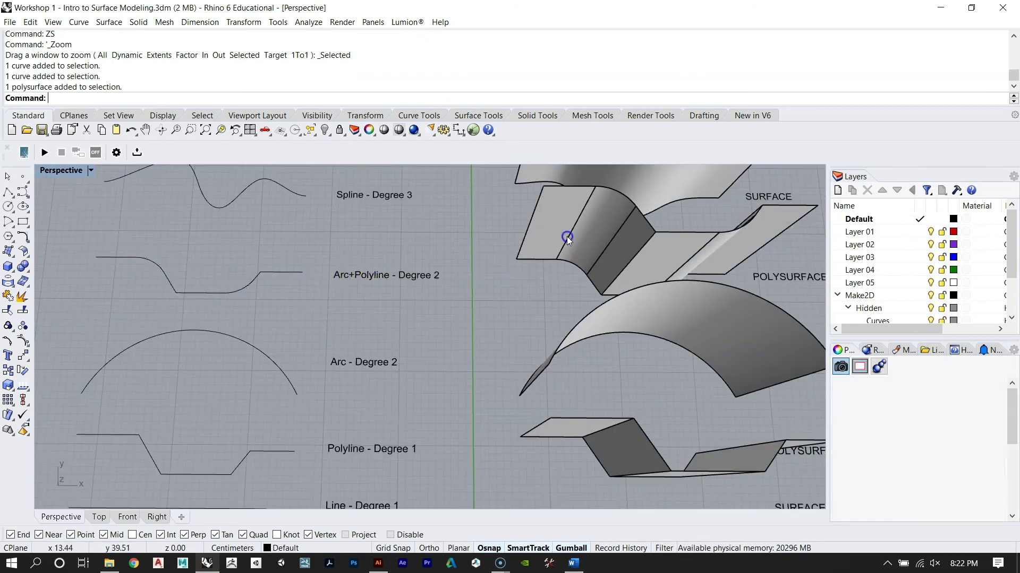
Step: Zoom to the polysurface extruded from the arc-and-polyline curve and examine the seams between its faces
left_click(566, 237)
type("zs")
key("Return")
right_click_drag(532, 331, 358, 289)
key("Escape")
right_click_drag(471, 371, 487, 361)
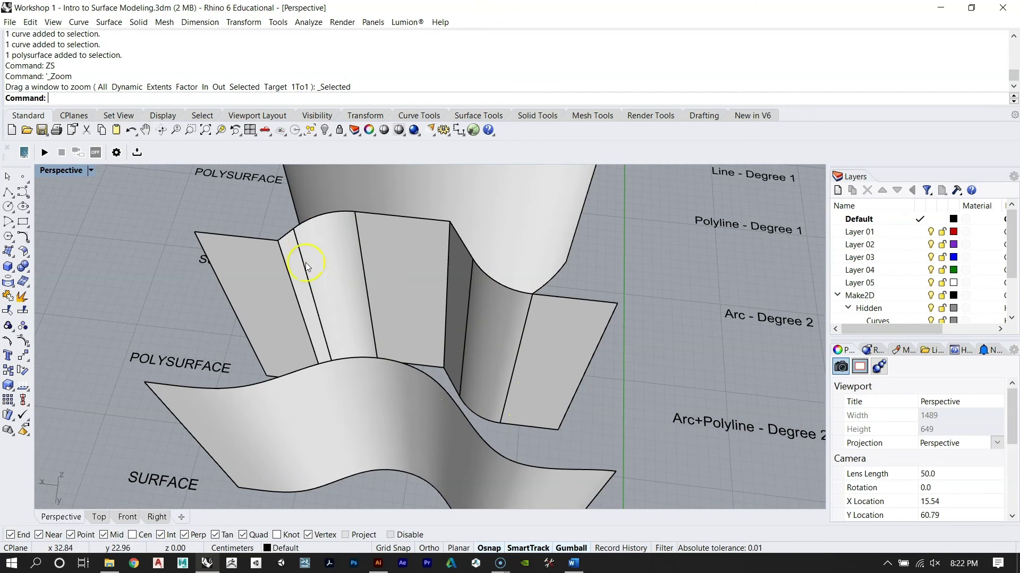
right_click_drag(288, 237, 292, 314)
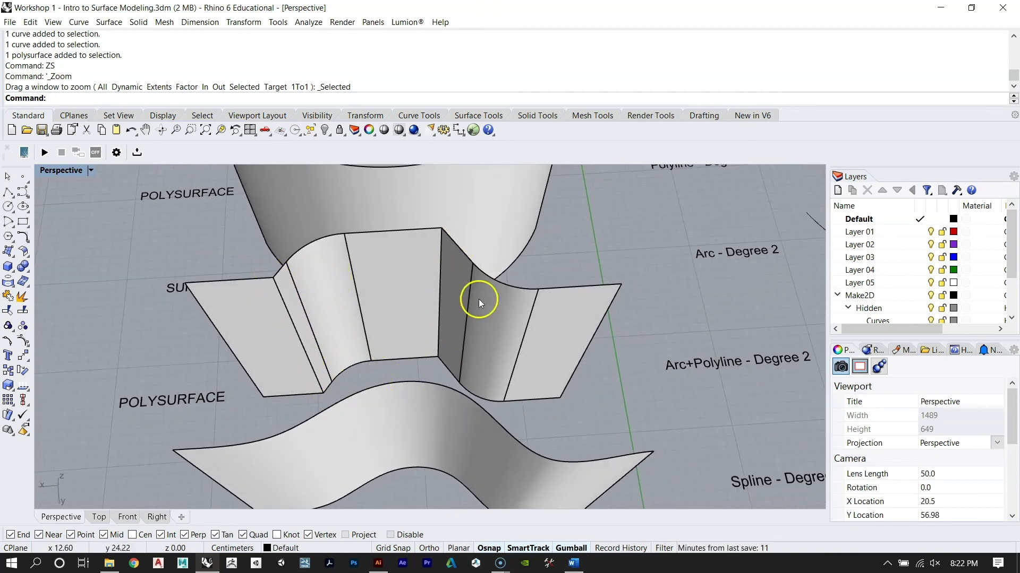
right_click_drag(400, 311, 544, 363)
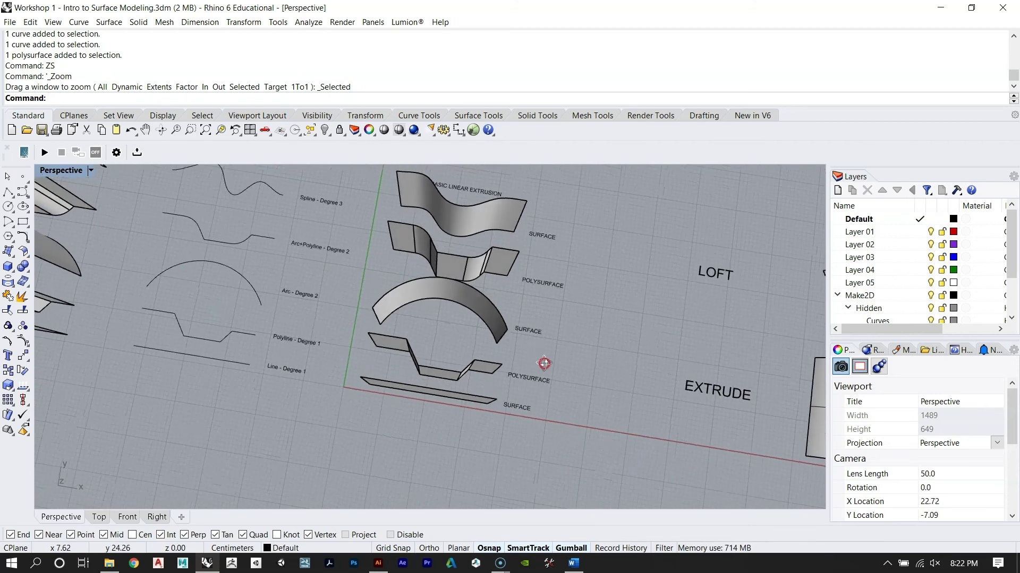
Step: Explode the two labelled polysurfaces extruded from the polyline and the arc-and-polyline curve into separate surfaces
right_click_drag(212, 337, 478, 295)
left_click(478, 296)
left_click(339, 322)
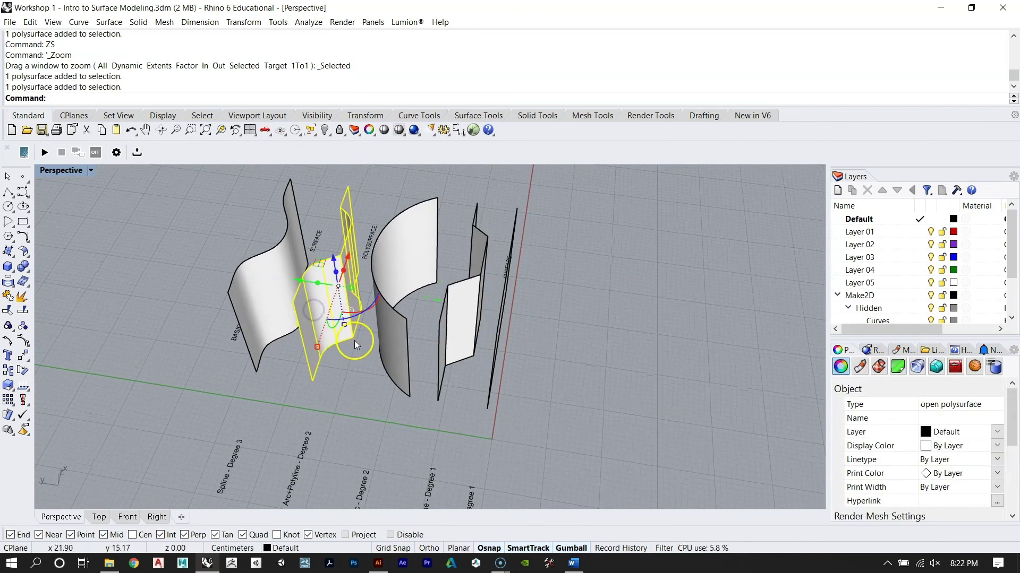
left_click(461, 307, "shift")
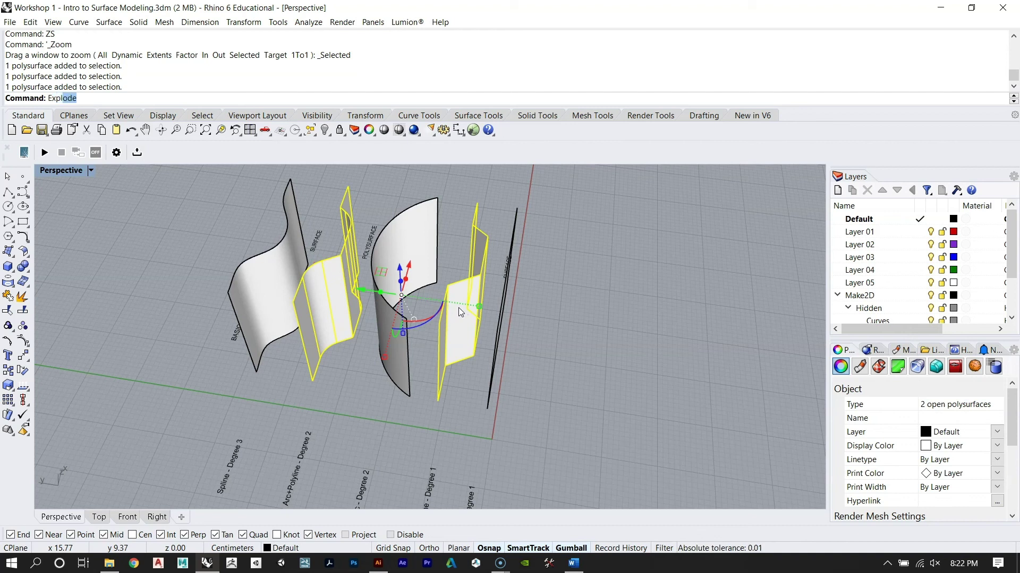
key("Return")
Step: Select individual faces of the exploded arc-and-polyline extrusion to check that each one is a separate surface
scroll(457, 319, "up", 3)
right_click_drag(452, 327, 372, 254)
left_click(88, 93)
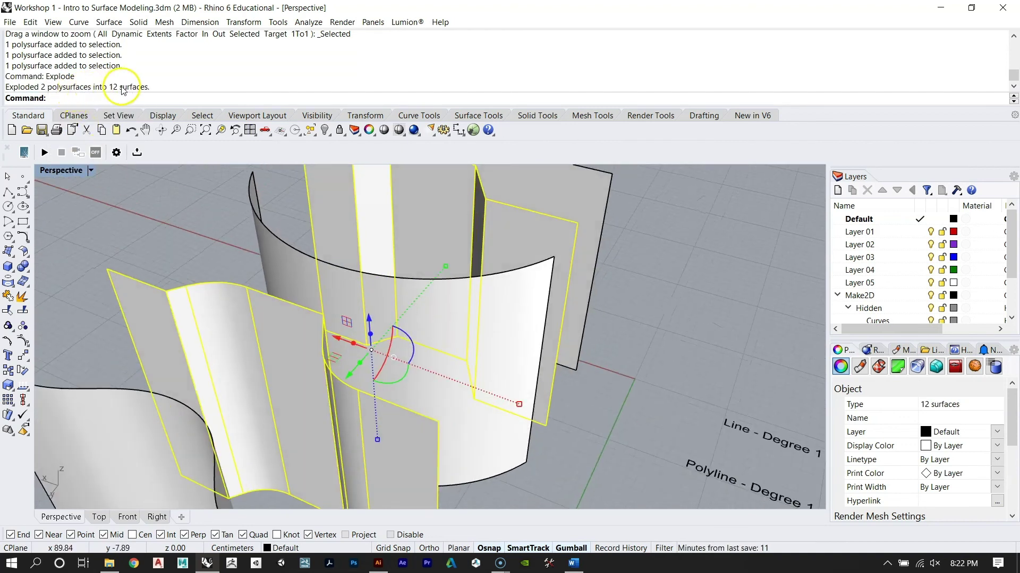
right_click_drag(175, 223, 202, 372)
key("Escape")
left_click(200, 419)
left_click(265, 393)
left_click(281, 440)
right_click_drag(340, 408, 430, 407)
key("Escape")
scroll(396, 381, "up", 3)
left_click(419, 398)
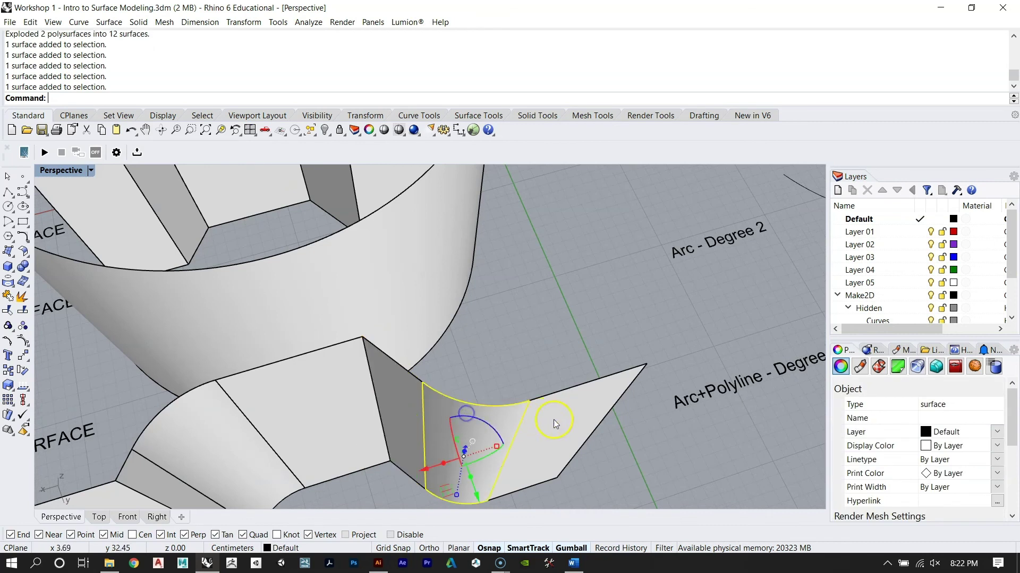
scroll(562, 422, "down", 3)
key("Escape")
Step: Join the separate surfaces of the arc-and-polyline extrusion back into one polysurface
right_click_drag(467, 326, 418, 370)
left_click_drag(244, 375, 528, 465)
key("Return")
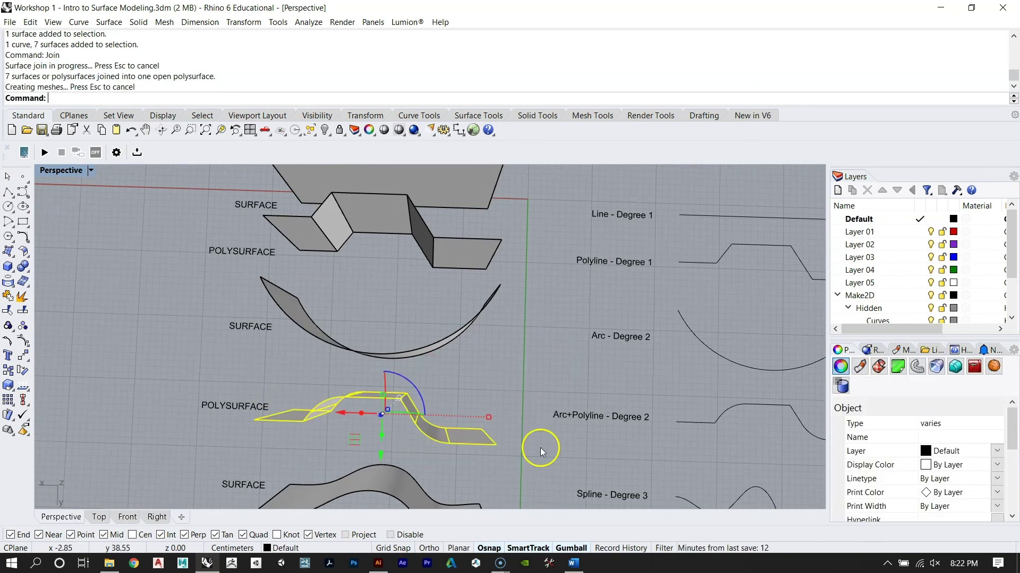
Step: Compare the arc-and-polyline source curve with its rejoined extrusion, selecting the extrusion to check its object type
right_click_drag(285, 250, 530, 335)
right_click_drag(346, 358, 353, 336)
scroll(284, 293, "up", 5)
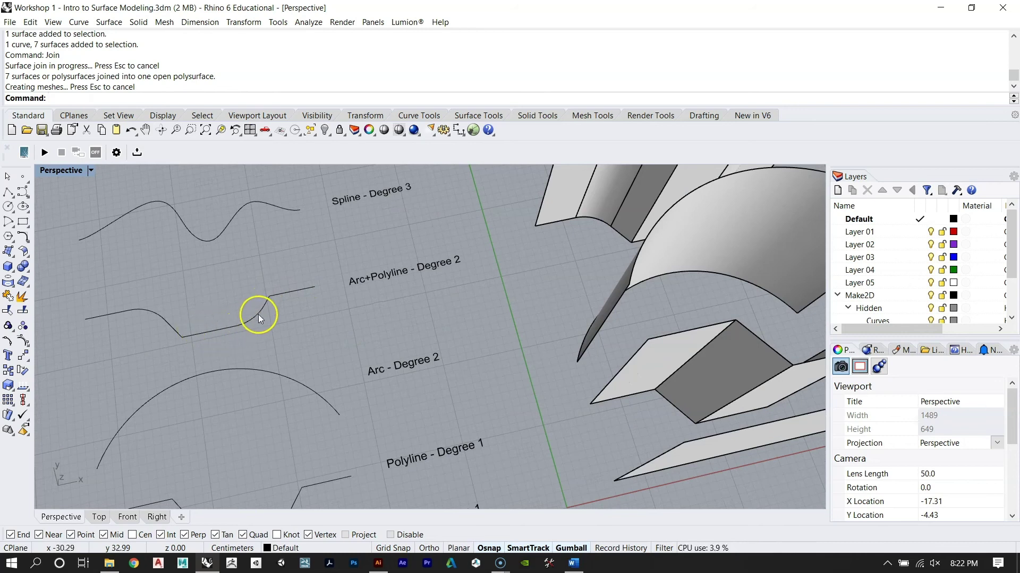
right_click_drag(298, 289, 278, 359)
left_click(277, 359)
scroll(276, 393, "up", 2)
scroll(288, 423, "down", 4)
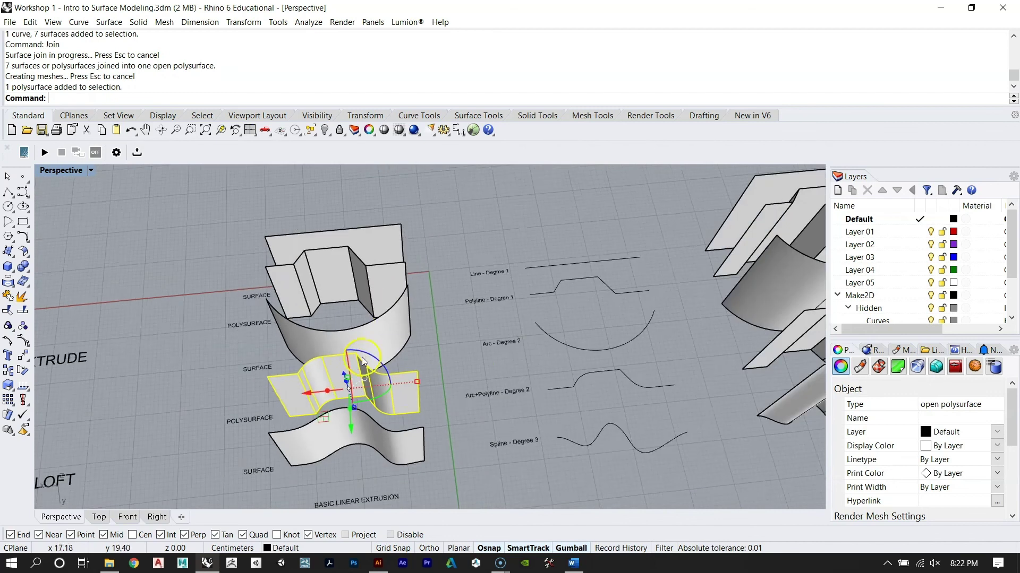
Step: Select the exploded pieces of the degree 1 polyline extrusion together and singly to check that they are separate surfaces
left_click(289, 270)
right_click_drag(289, 270, 357, 312)
left_click_drag(221, 275, 572, 393)
right_click_drag(571, 393, 423, 340)
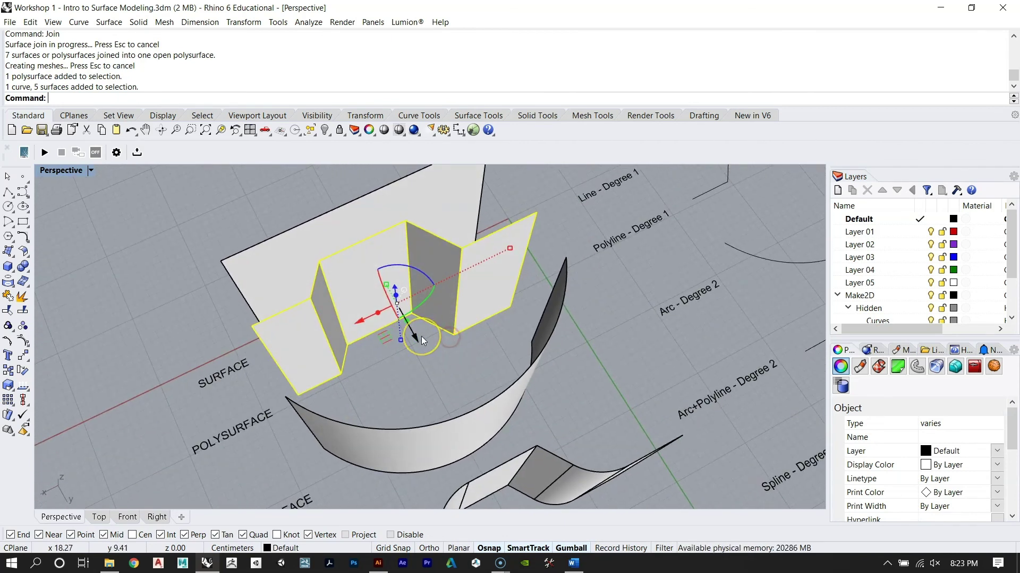
key("Escape")
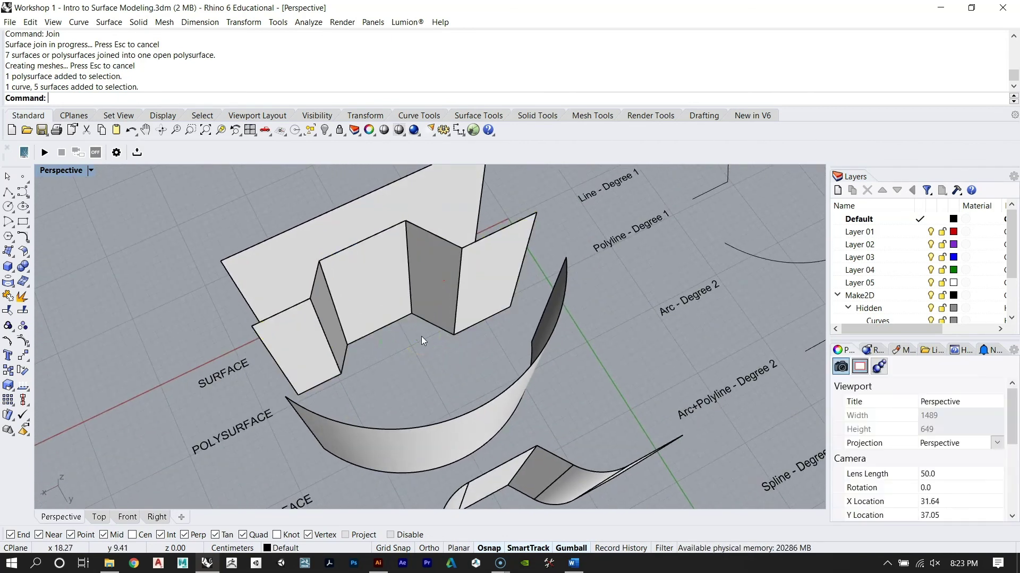
left_click(350, 321)
key("Escape")
right_click_drag(457, 304, 415, 341)
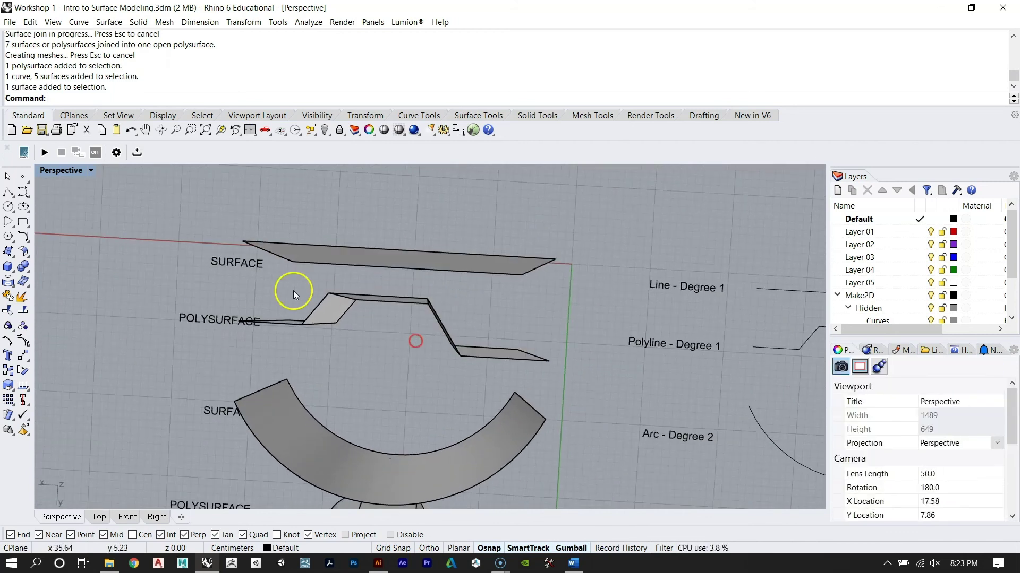
Step: Join the separate surfaces of the degree 1 polyline extrusion into one polysurface and select it to check the result
left_click_drag(236, 285, 634, 417)
right_click_drag(417, 381, 427, 314)
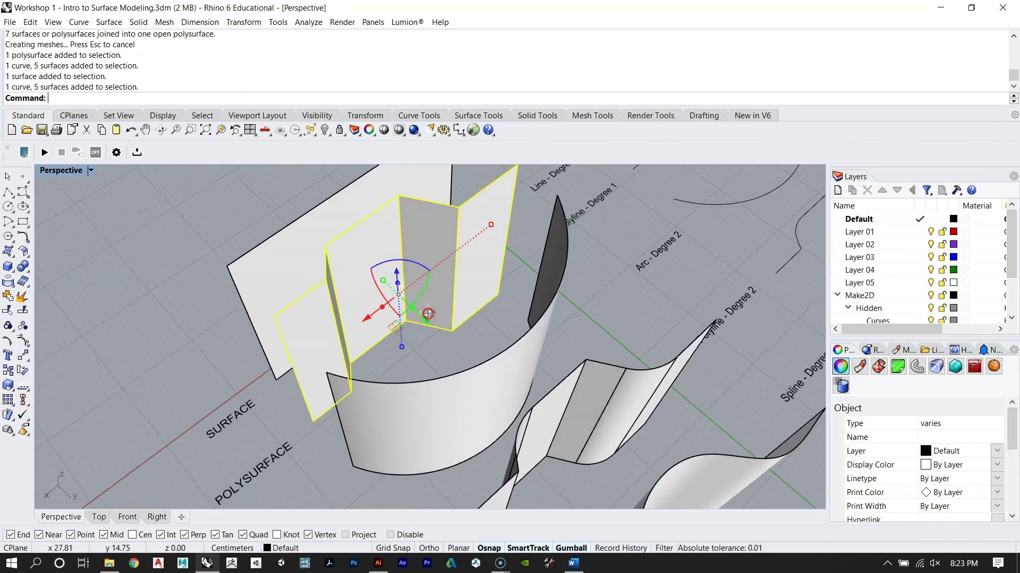
key("Return")
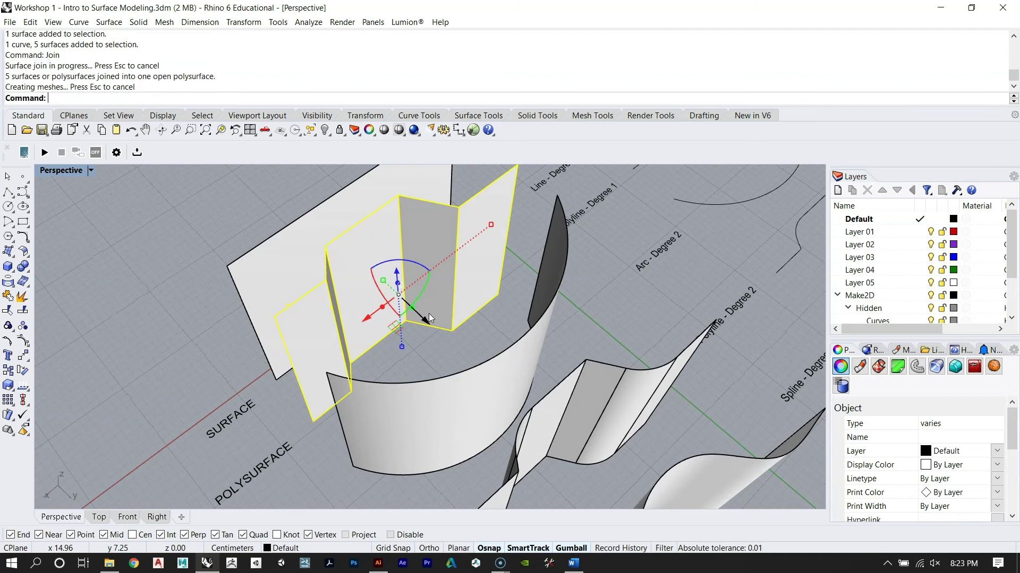
left_click(351, 263)
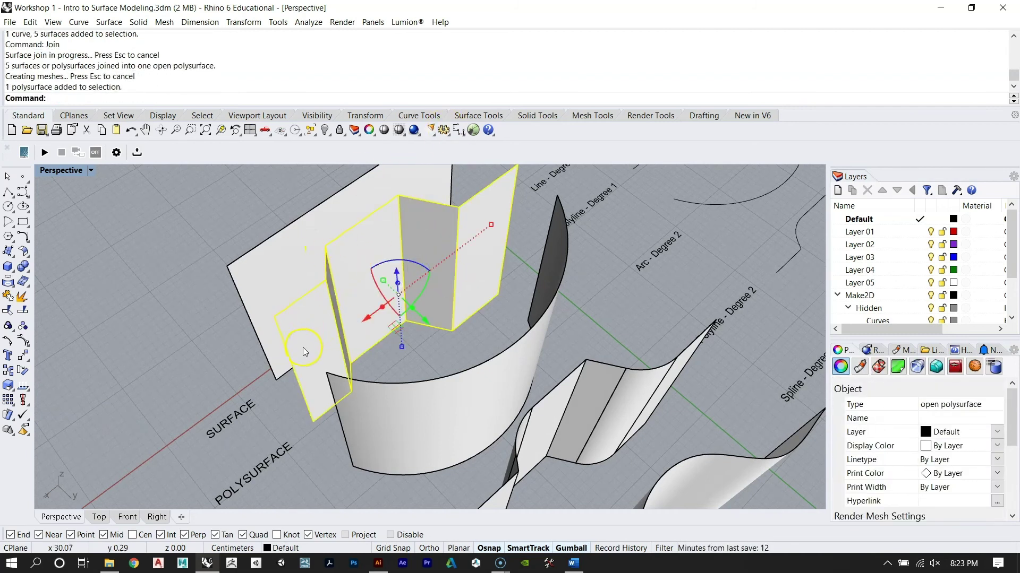
right_click_drag(364, 318, 316, 288)
scroll(317, 289, "up", 3)
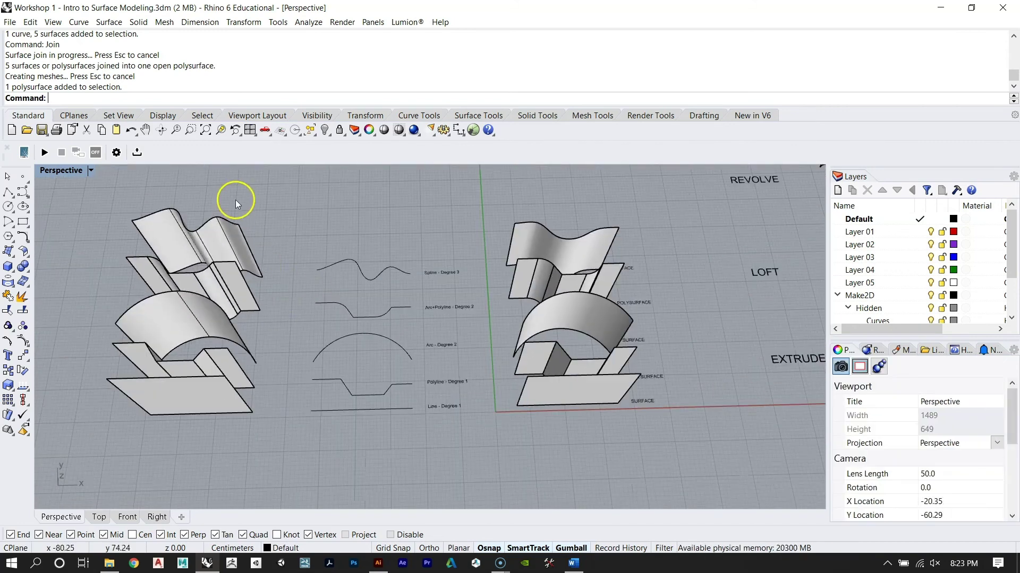
Step: Delete the demonstration curves and their extrusions standing beside the labelled source curves
left_click_drag(164, 417, 162, 418)
key("Delete")
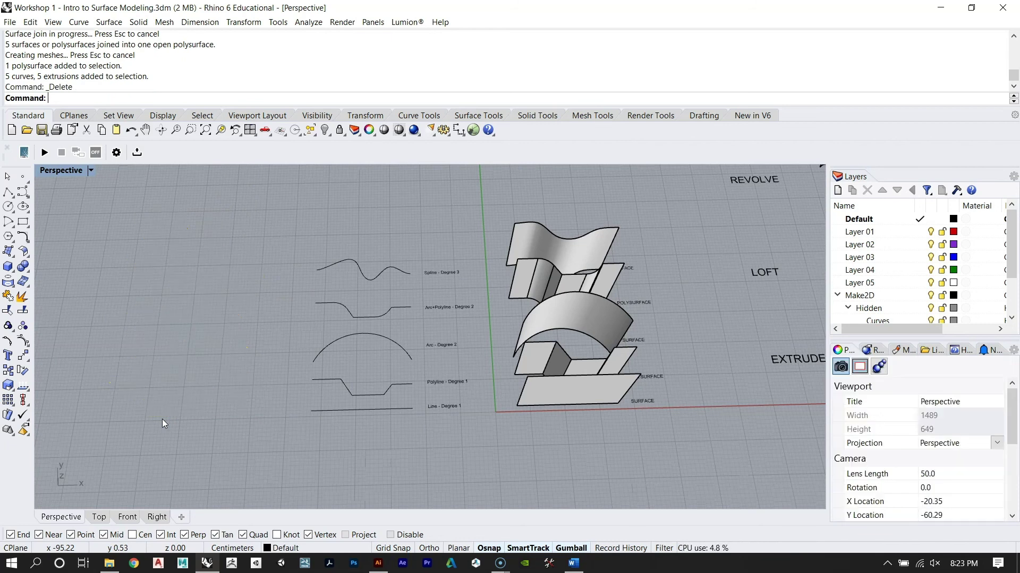
Step: Check the object types of the labelled extrusions by selecting them one after another, and clear the selection
right_click_drag(183, 404, 272, 358)
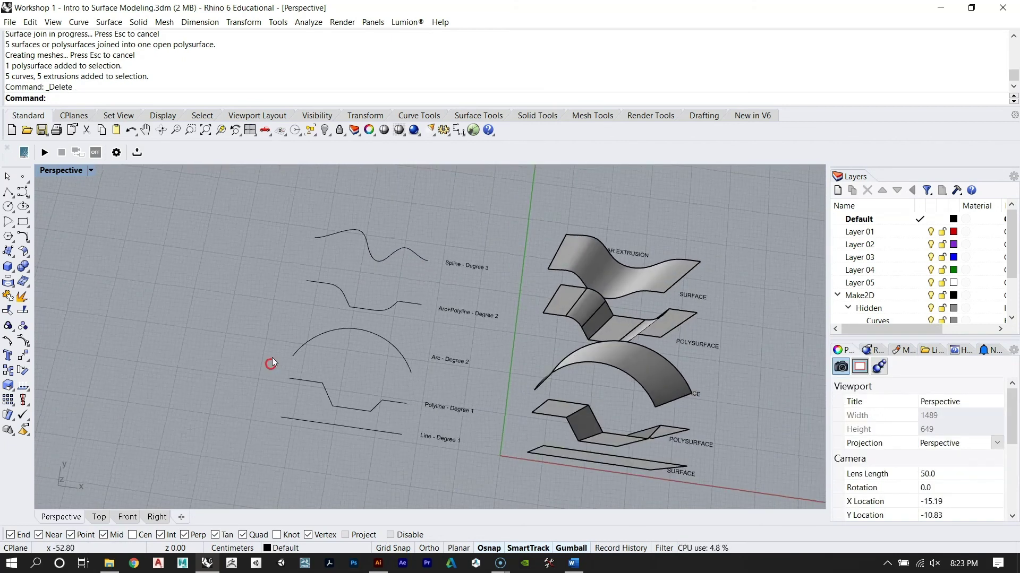
right_click_drag(359, 369, 462, 259)
left_click(462, 259)
left_click(464, 304)
left_click(466, 355)
left_click(464, 478)
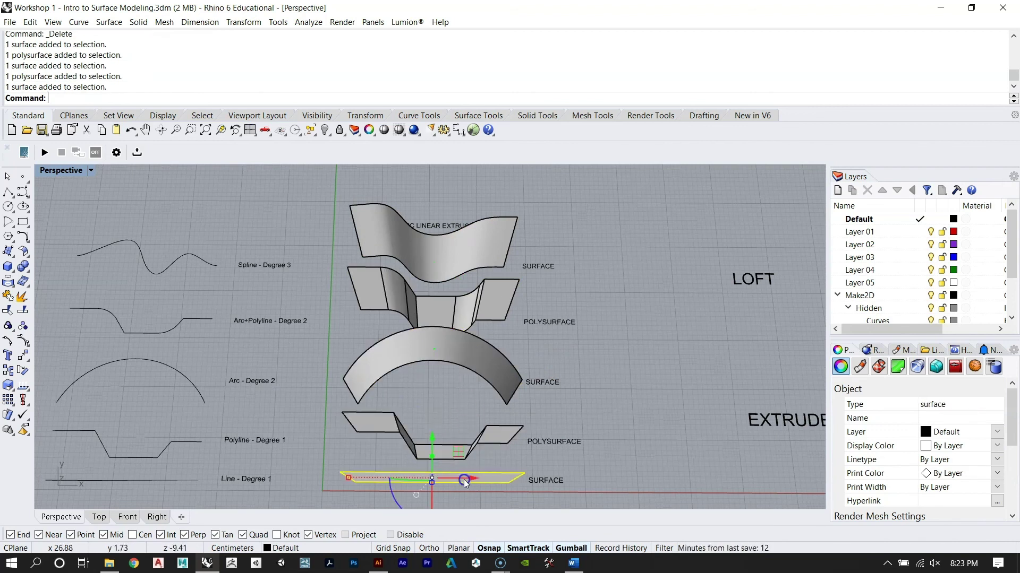
left_click(583, 434)
right_click_drag(261, 449, 260, 428)
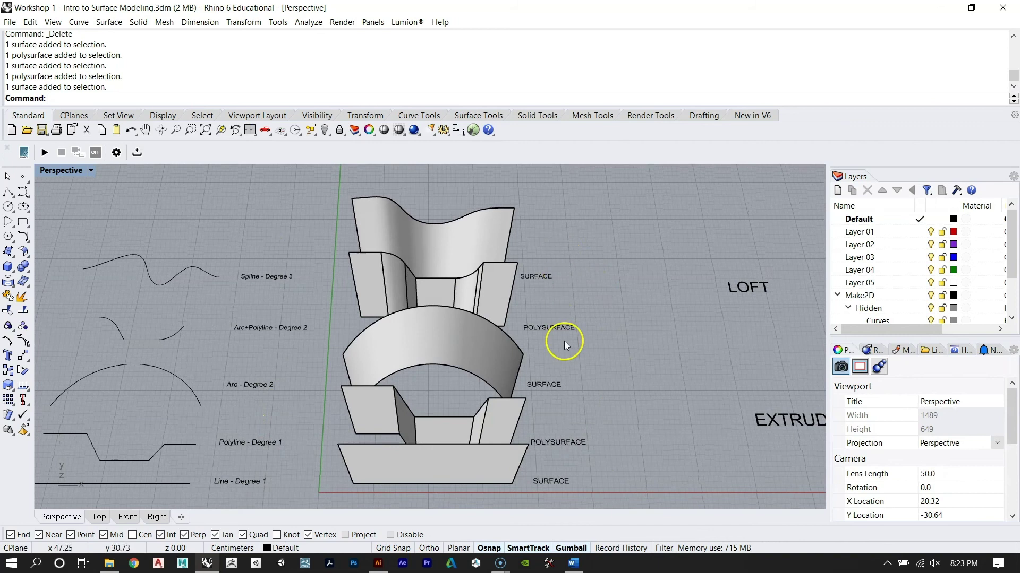
Step: Examine the labelled curves and extrusions in relation to the EXTRUDE, LOFT, REVOLVE and SWEEP sample surfaces
scroll(235, 399, "down", 4)
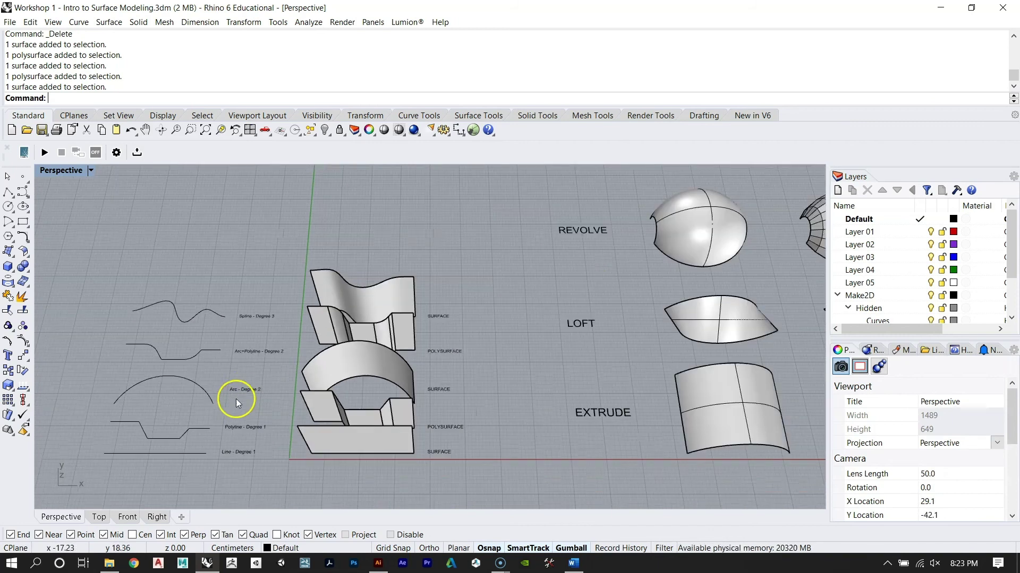
scroll(239, 391, "up", 2)
right_click_drag(240, 390, 142, 393)
scroll(267, 358, "down", 5)
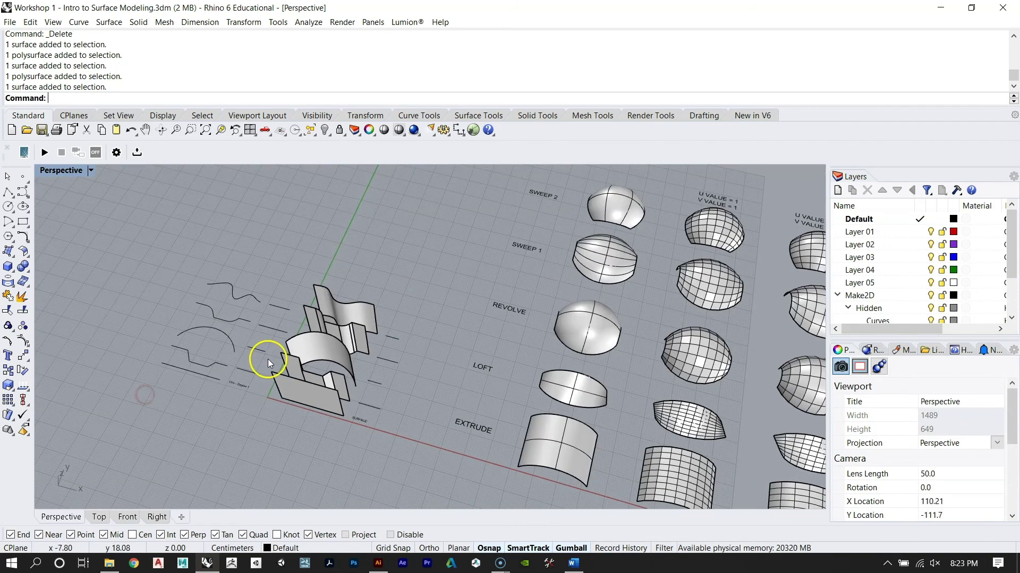
right_click_drag(258, 319, 285, 299)
scroll(252, 361, "up", 2)
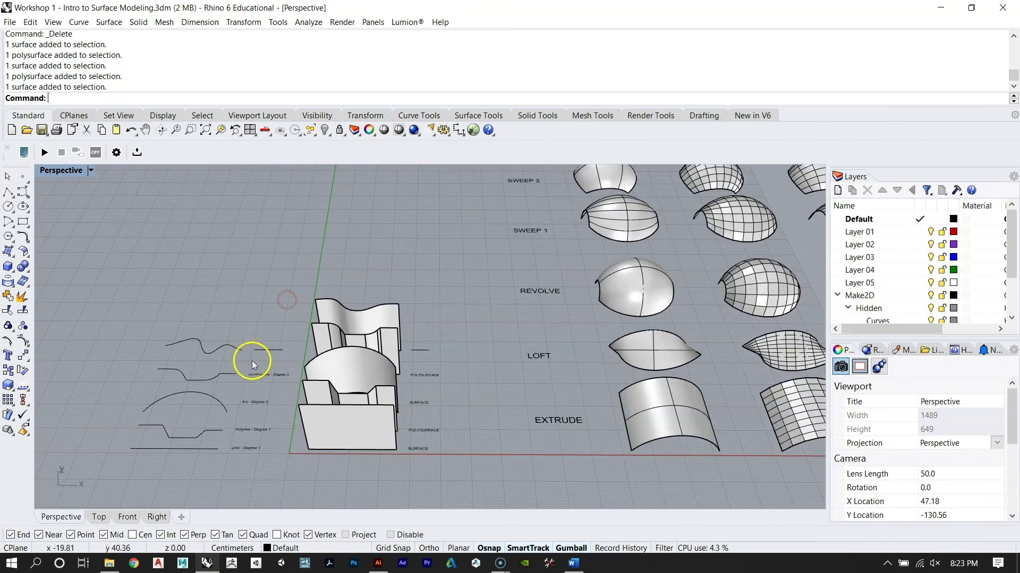
right_click_drag(509, 359, 418, 371)
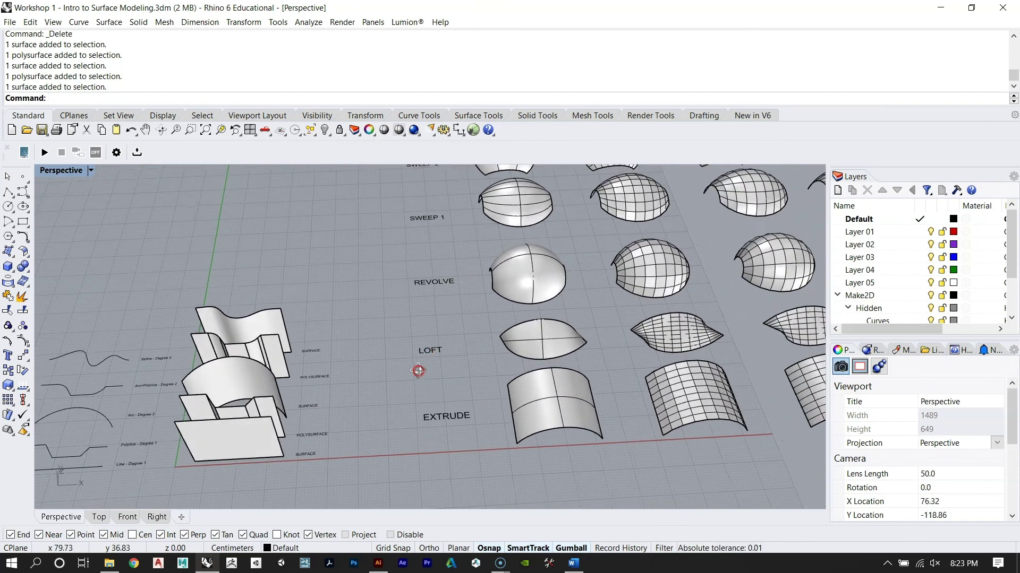
scroll(416, 372, "down", 4)
scroll(184, 394, "up", 2)
right_click_drag(362, 316, 360, 344, "shift")
right_click_drag(465, 345, 470, 361)
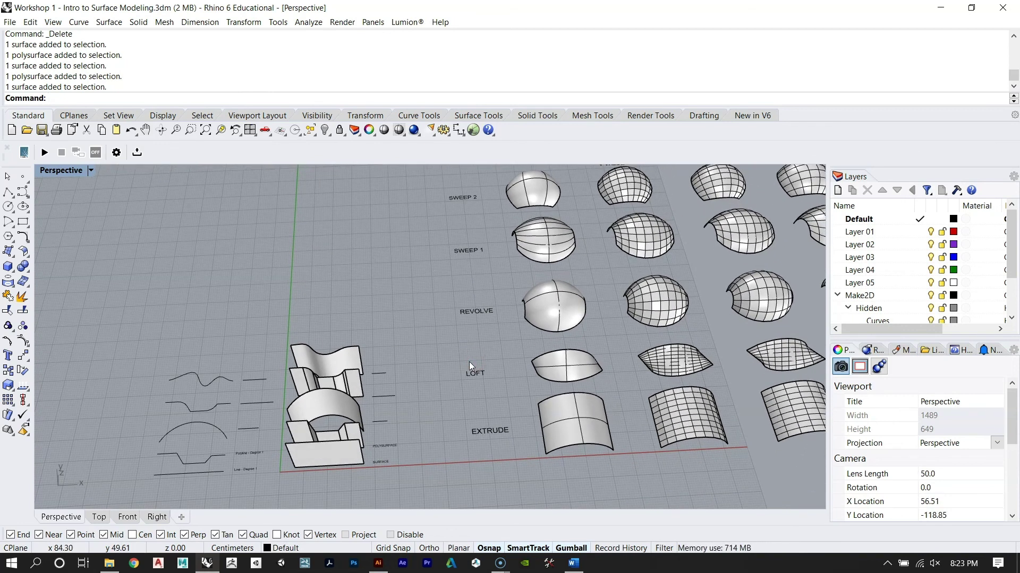
scroll(367, 424, "up", 2)
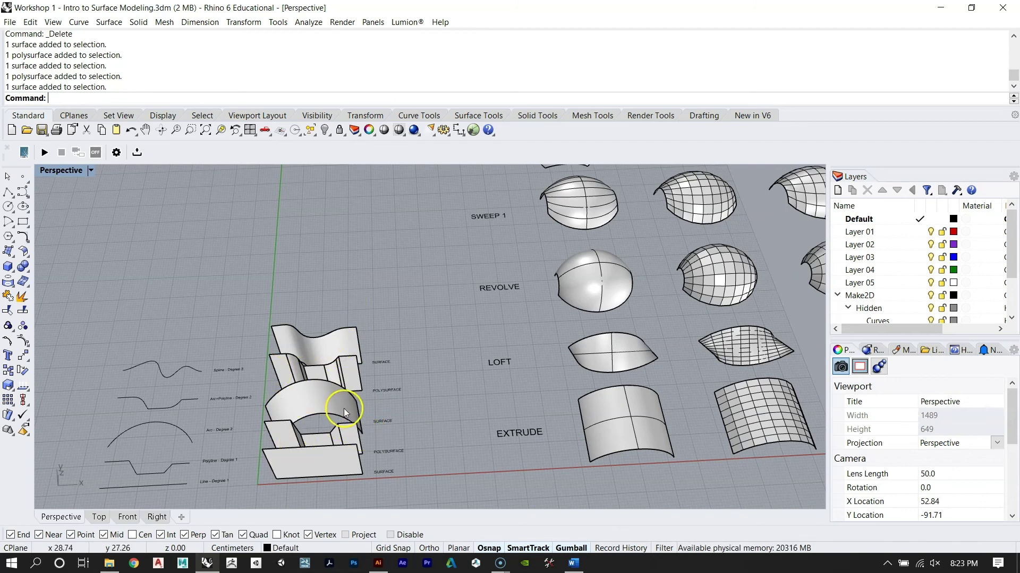
Step: Try a vertical extrusion of the degree 3 spline curve with ExtrudeCrv
right_click_drag(351, 333, 428, 358)
left_click(175, 362)
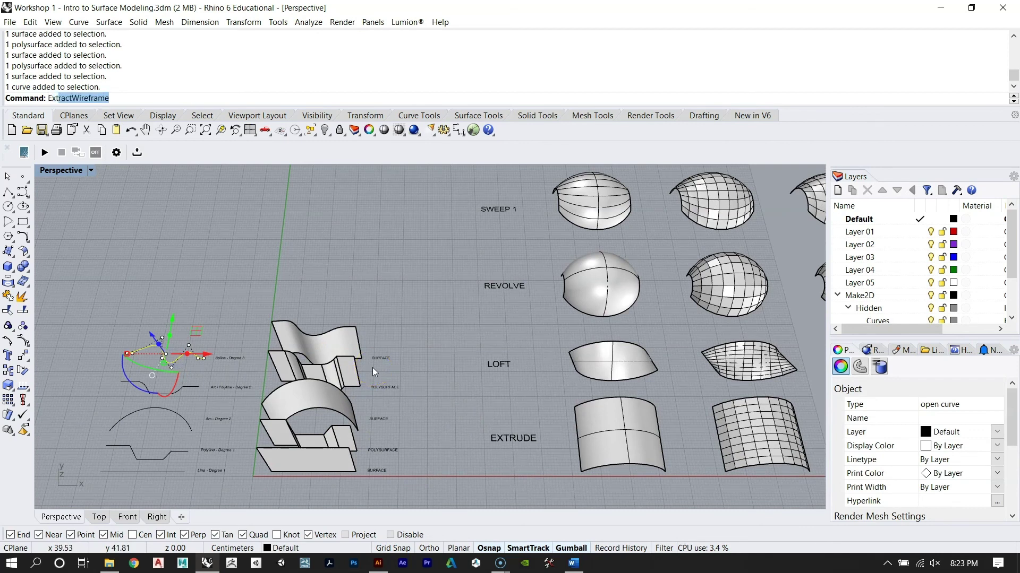
type("rude")
key("Return")
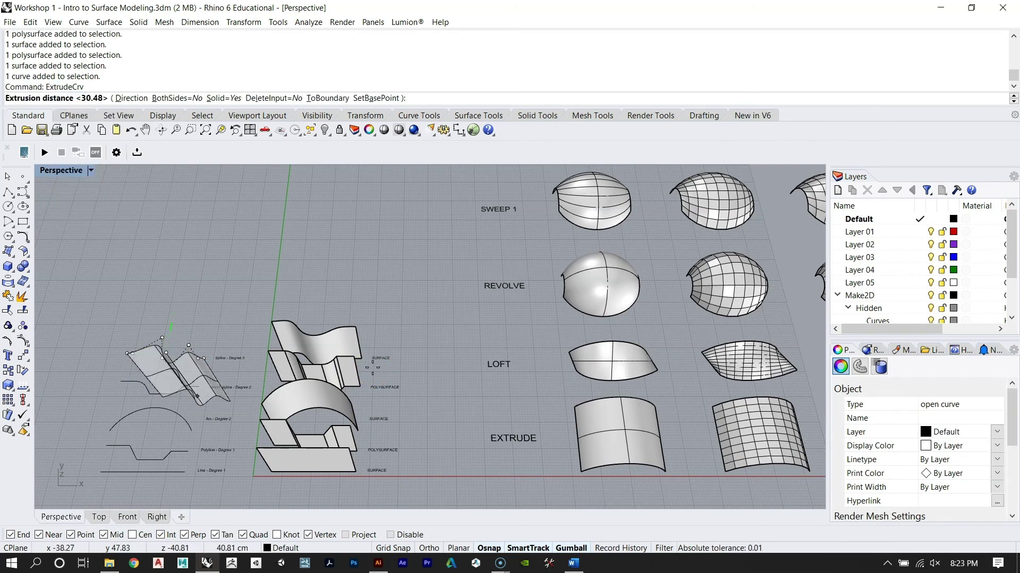
right_click_drag(200, 295, 239, 240)
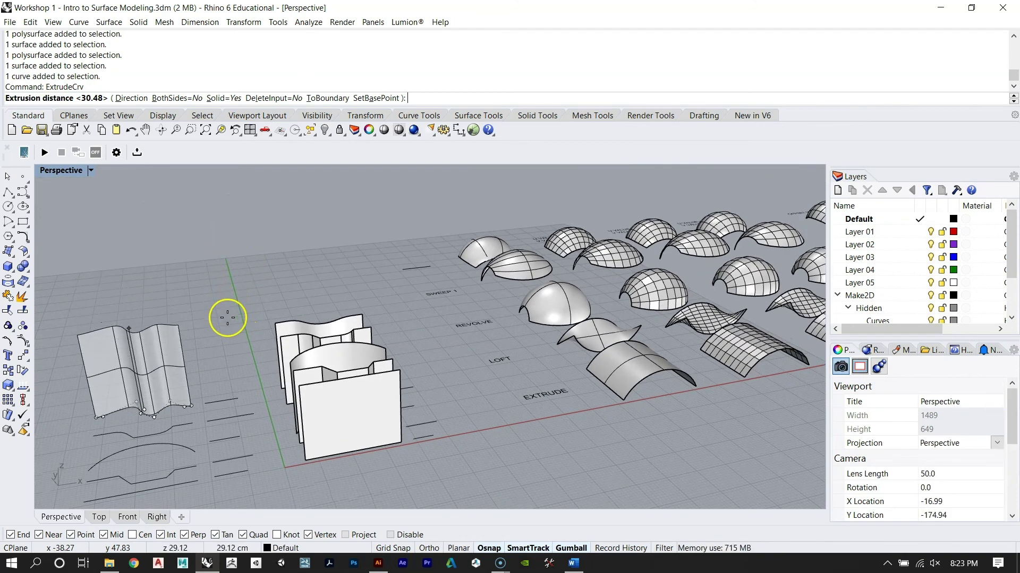
key("Escape")
Step: Place the degree 2 arc beside the EXTRUDE sample surface, shifting it along the X axis
right_click_drag(407, 259, 299, 399)
left_click(229, 392)
scroll(258, 401, "up", 3)
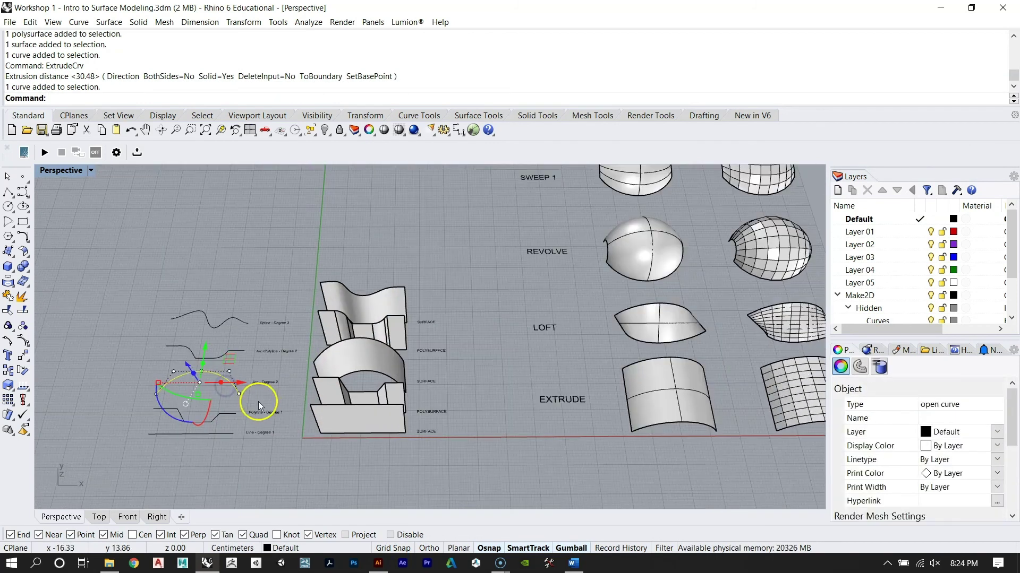
left_click_drag(242, 382, 618, 380)
key("Escape")
Step: Examine the EXTRUDE, LOFT, REVOLVE and SWEEP sample surfaces from several sides, along with the arc beside the EXTRUDE sample
scroll(626, 382, "up", 2)
right_click_drag(627, 382, 434, 437)
scroll(464, 374, "down", 7)
scroll(464, 374, "up", 4)
right_click_drag(464, 375, 337, 327)
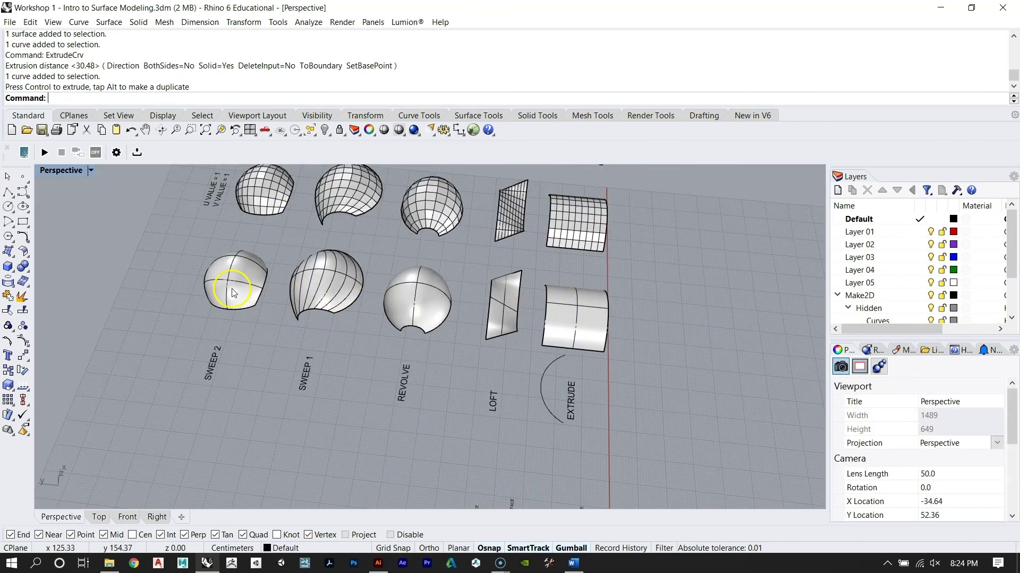
right_click_drag(232, 293, 448, 409)
scroll(346, 305, "down", 3)
right_click_drag(347, 402, 462, 316)
scroll(418, 417, "up", 4)
left_click(547, 355)
scroll(505, 361, "up", 2)
right_click_drag(534, 361, 503, 386)
Step: Zoom to the selected LOFT sample surface and examine its twisted shape beside its neighbours
left_click(447, 241)
type("ZS")
key("Return")
right_click_drag(526, 317, 572, 287)
scroll(426, 298, "down", 6)
right_click_drag(425, 297, 494, 372)
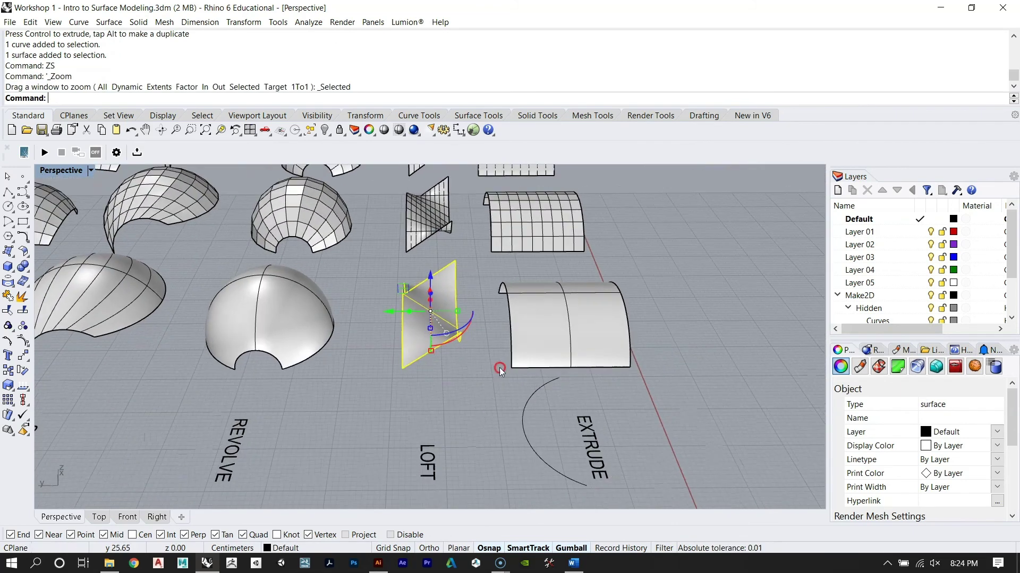
Step: Move the arc from the EXTRUDE label to the LOFT label and rotate it to stand upright
left_click(522, 413)
left_click_drag(492, 438, 396, 392)
right_click_drag(394, 391, 439, 402)
left_click_drag(493, 416, 428, 440, "shift")
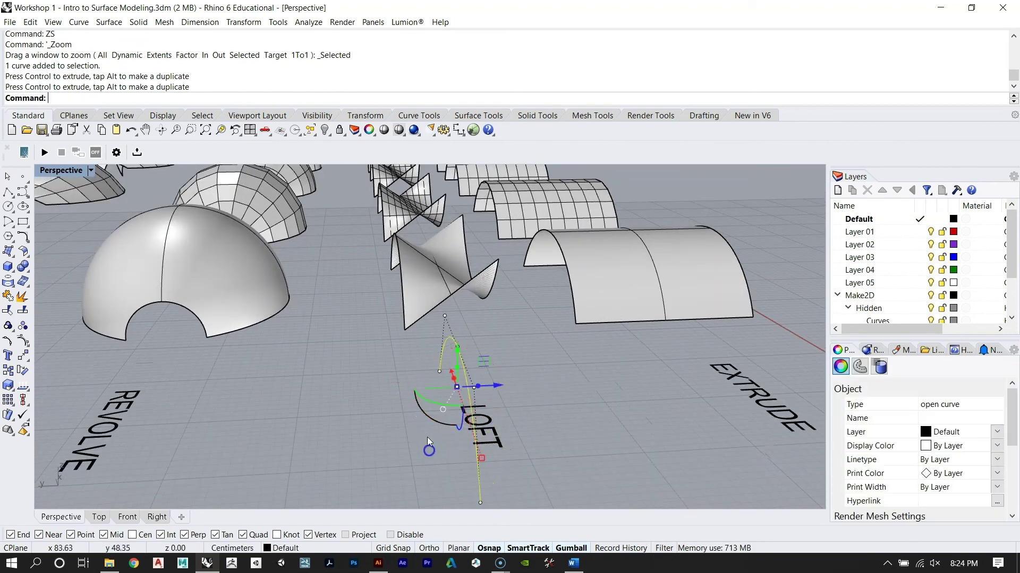
left_click(453, 400)
right_click_drag(425, 362, 594, 347)
Step: Move the upright arc with Vertical set to Yes, raising its endpoint to the height of the LOFT sample's nearest corner
left_click(540, 340)
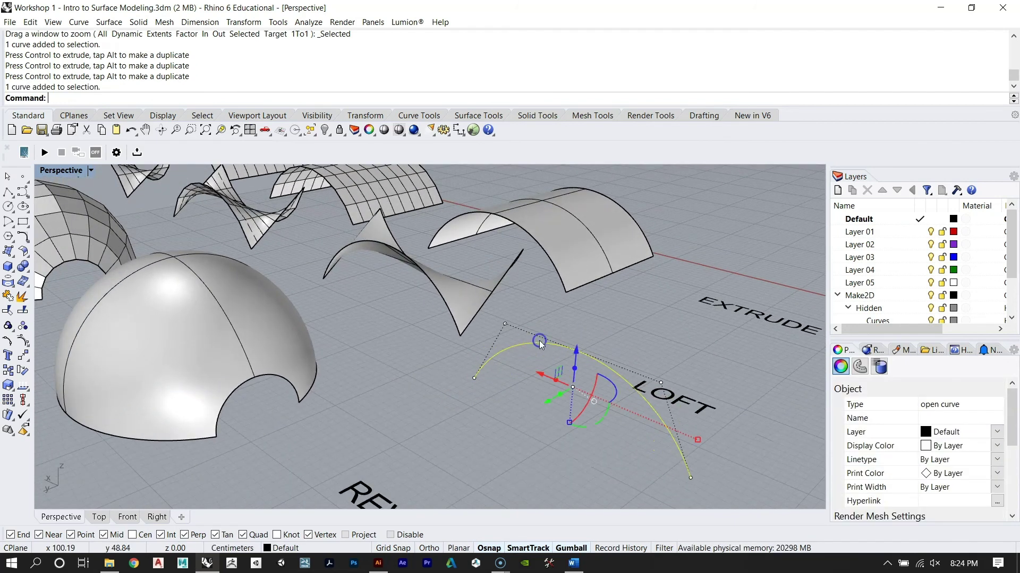
type("Move")
key("Return")
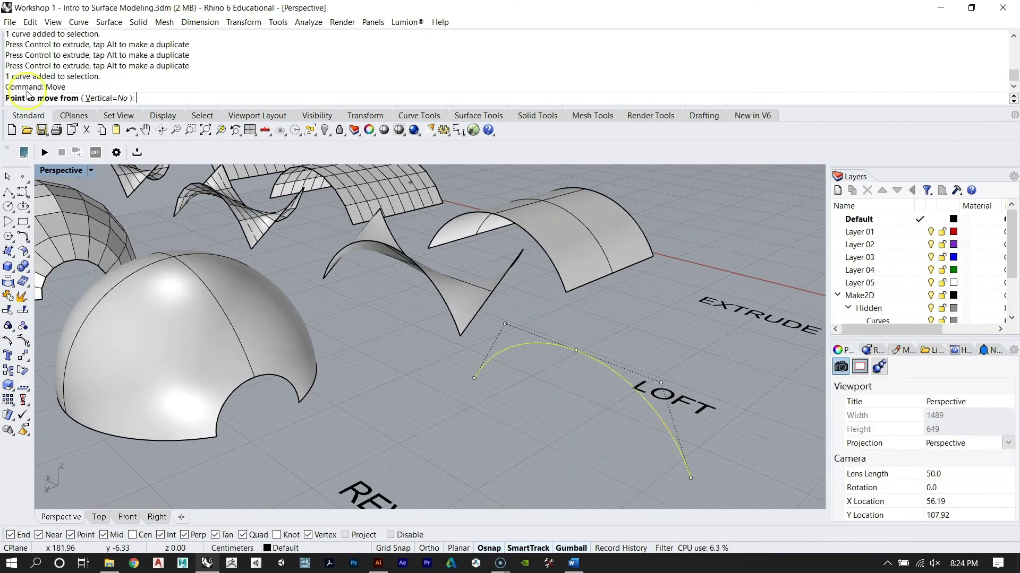
left_click(104, 99)
left_click(473, 378)
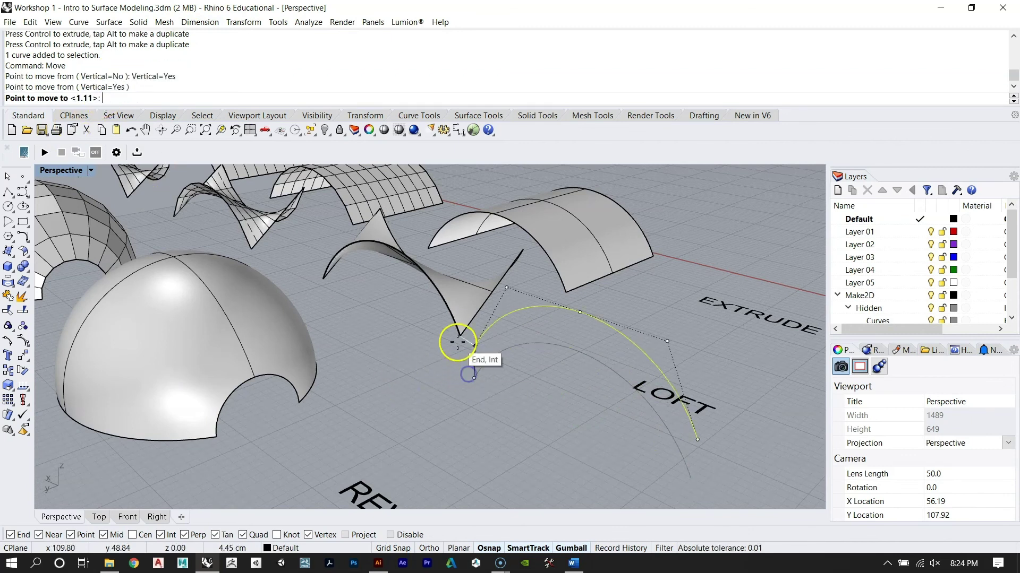
left_click(461, 343)
right_click_drag(556, 354, 393, 399)
Step: Duplicate the upright arc a short distance away and rotate the copy so that it curves downward, opposite the original
left_click(448, 345)
left_click(367, 359)
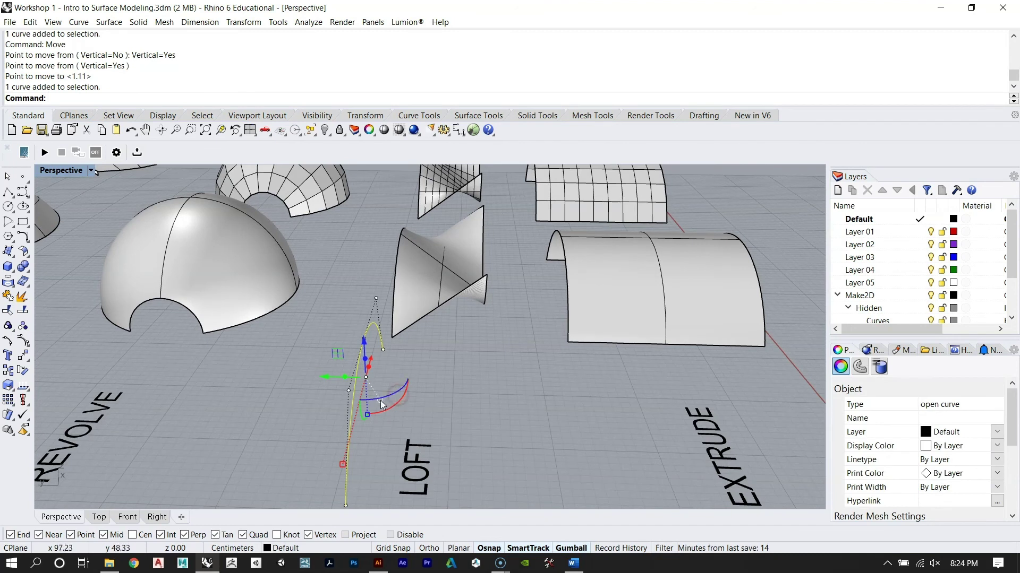
left_click_drag(319, 373, 452, 384)
right_click_drag(533, 403, 456, 394)
left_click_drag(284, 377, 355, 268)
right_click_drag(355, 268, 416, 364)
key("Escape")
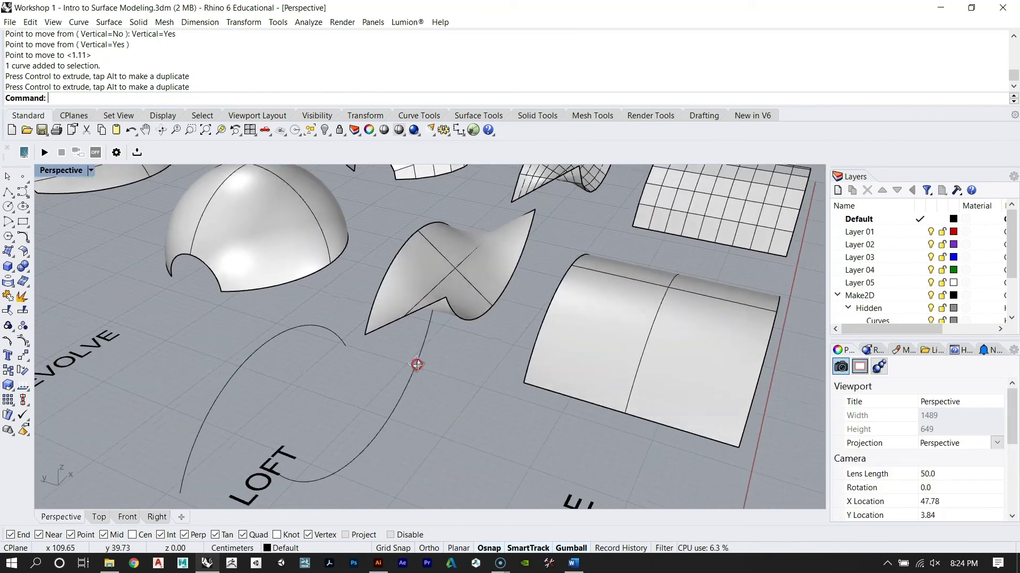
Step: Start a Loft between the upward and downward arcs and clear the options dialog away from the preview
left_click(284, 329)
left_click(411, 371)
type("loft")
key("Return")
mouse_move(315, 359)
right_mouse_down()
mouse_move(230, 325)
mouse_move(298, 319)
mouse_move(441, 336)
mouse_move(375, 353)
mouse_move(364, 318)
mouse_move(340, 310)
mouse_move(478, 337)
mouse_move(398, 330)
mouse_move(323, 344)
mouse_move(372, 330)
right_mouse_up()
left_click(303, 299)
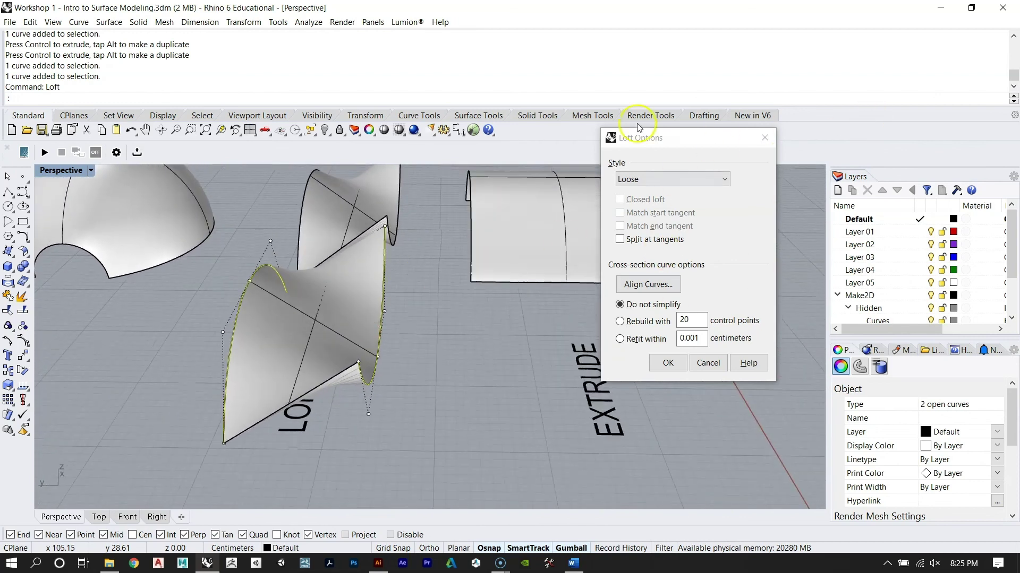
left_click_drag(656, 150, 572, 198)
Step: Compare the Normal, Loose, Tight and Straight sections loft styles, and set the style to Normal
left_click(568, 228)
left_click(566, 240)
left_click(566, 233)
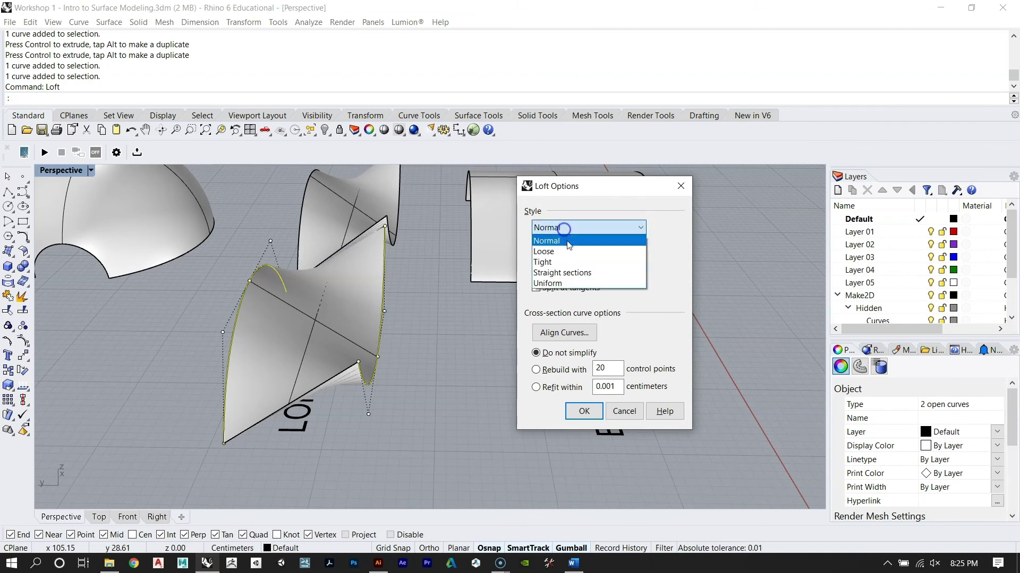
left_click(567, 251)
left_click(566, 228)
left_click(567, 262)
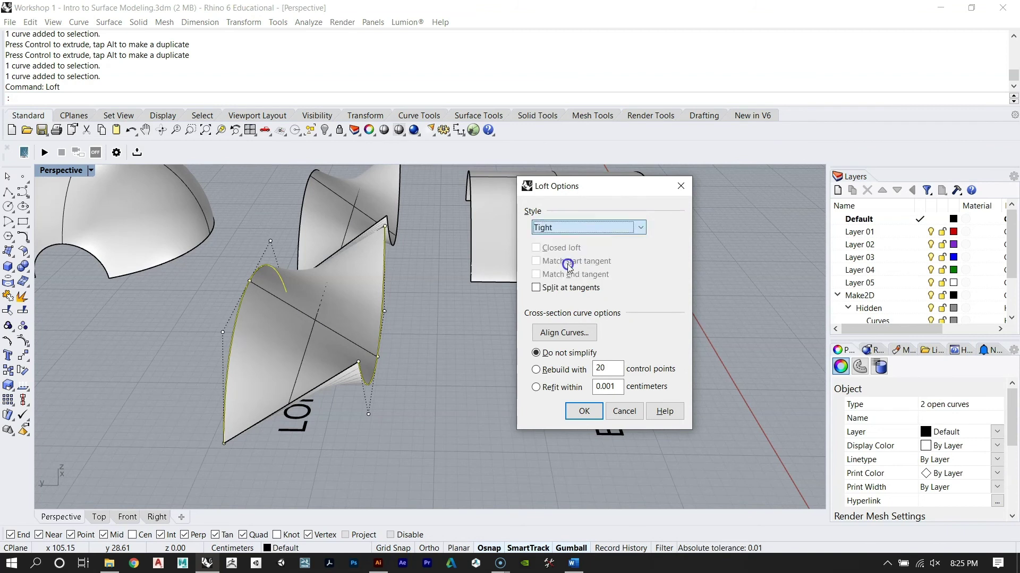
left_click(568, 228)
left_click(565, 271)
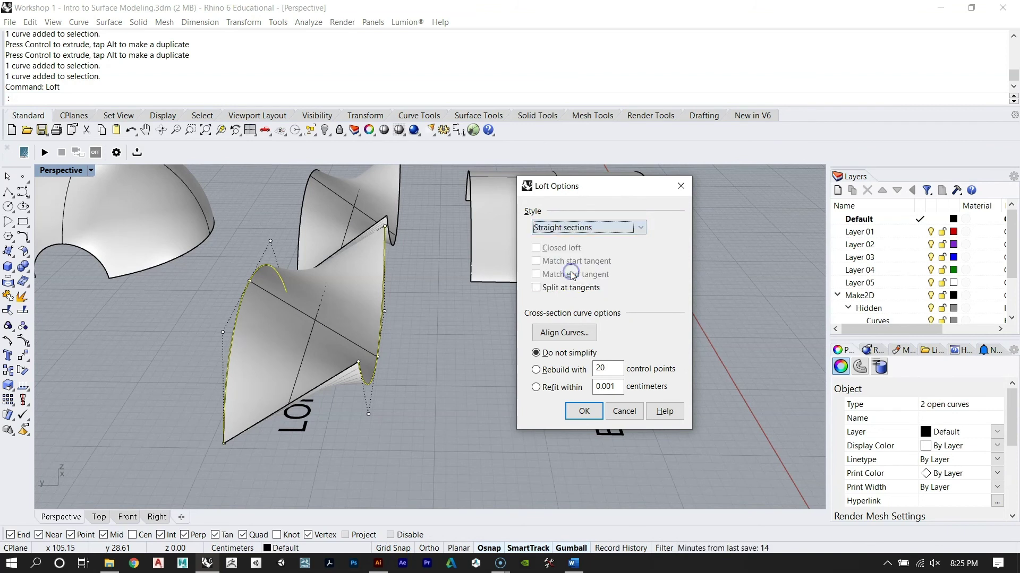
left_click(582, 229)
left_click(582, 240)
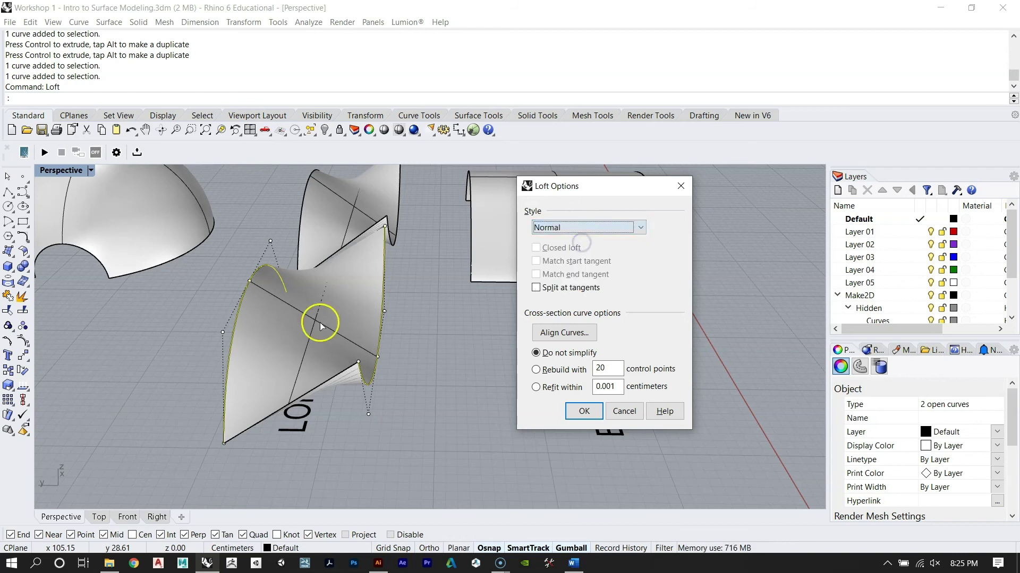
Step: Reselect the Normal loft style and examine the previewed surface between the two arcs from several angles
right_click_drag(281, 346, 300, 288)
right_click_drag(378, 353, 379, 354)
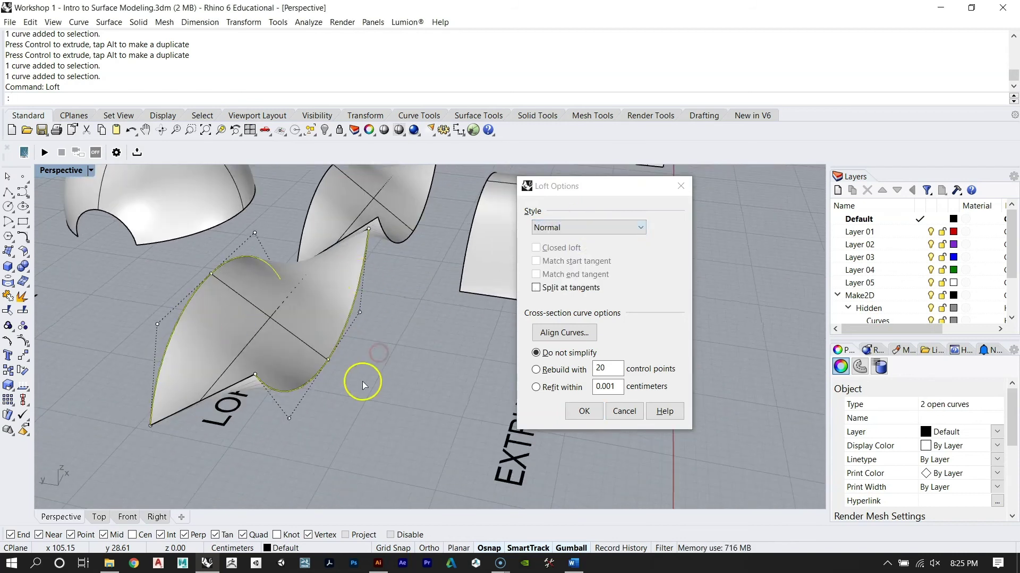
left_click(557, 227)
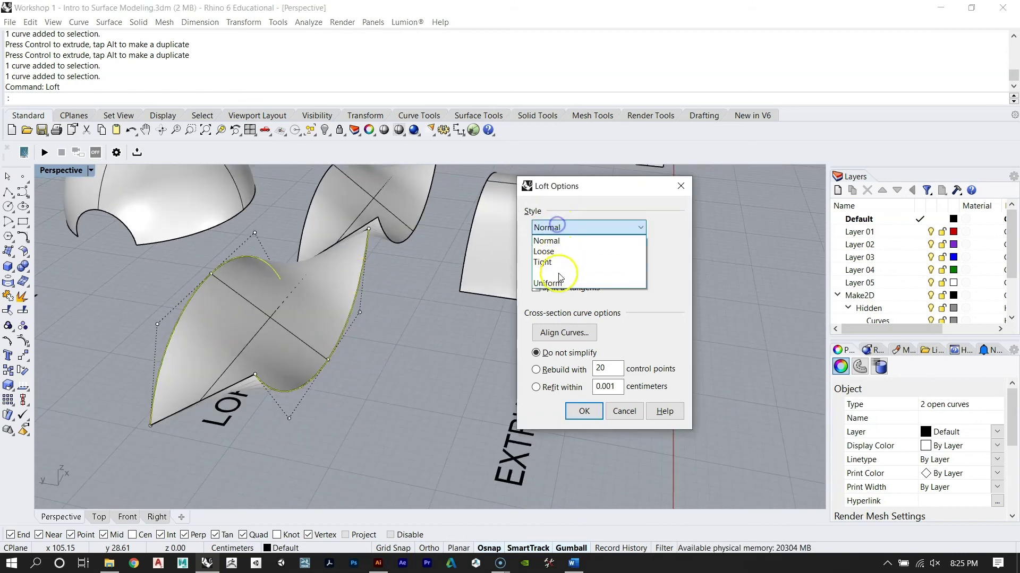
left_click(560, 243)
right_click_drag(315, 340, 280, 359)
right_click_drag(211, 319, 193, 325)
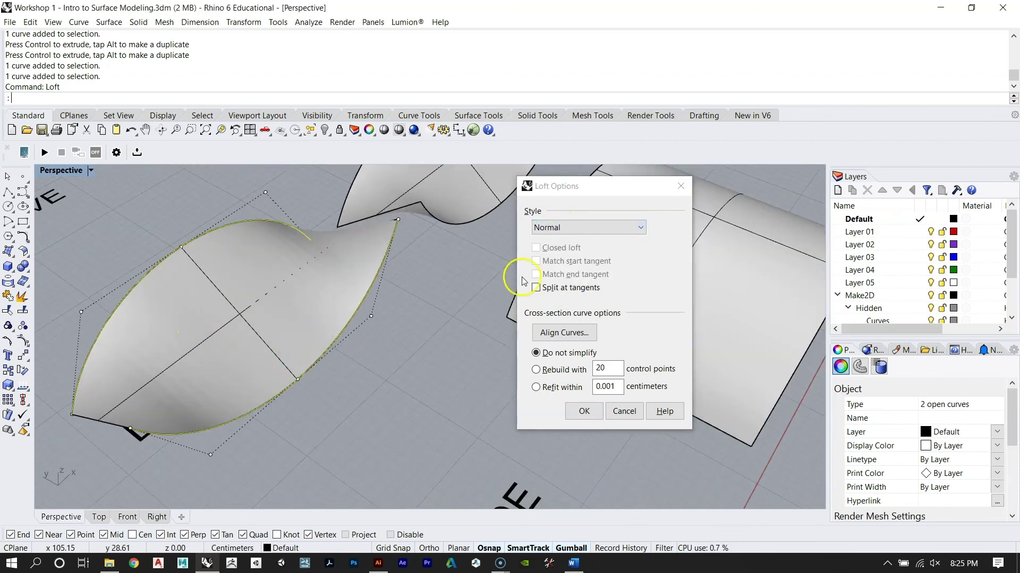
right_click_drag(402, 295, 428, 279)
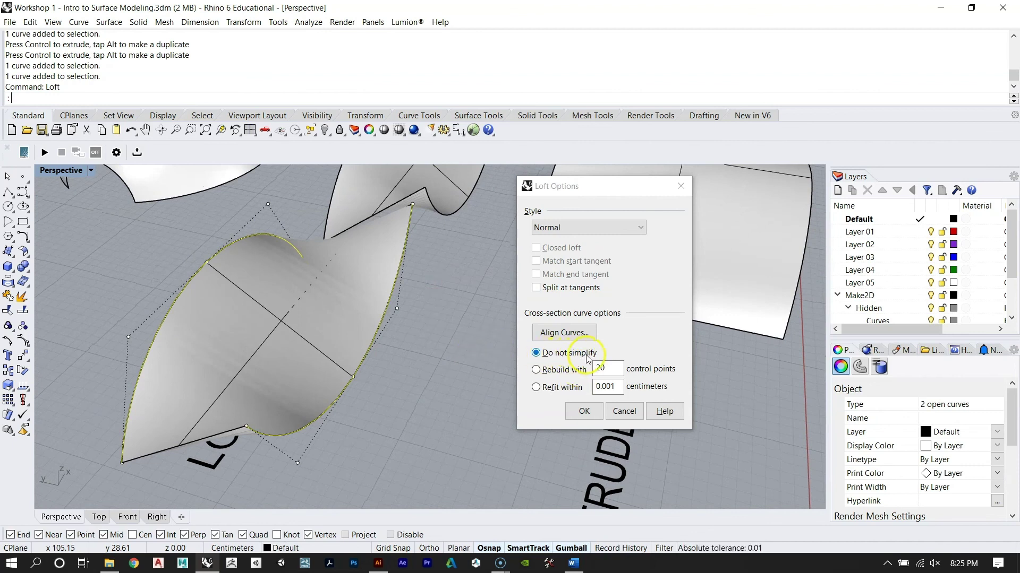
right_click_drag(269, 338, 400, 231)
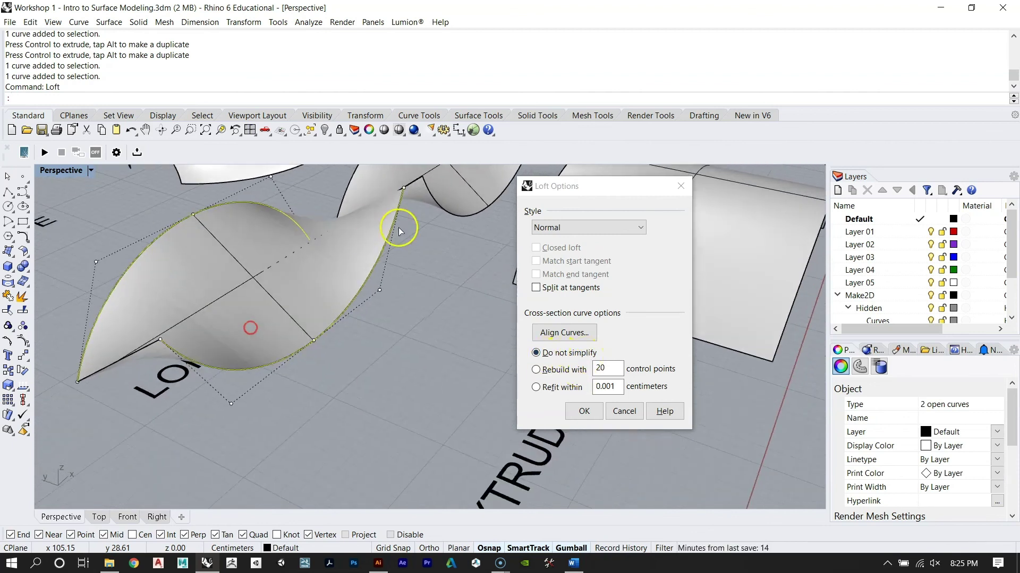
Step: Preview the loft with its cross-section curves rebuilt with 20 control points, and return the option to Do not simplify
right_click_drag(148, 368, 326, 240)
right_click_drag(238, 383, 229, 352)
right_click_drag(164, 346, 333, 303)
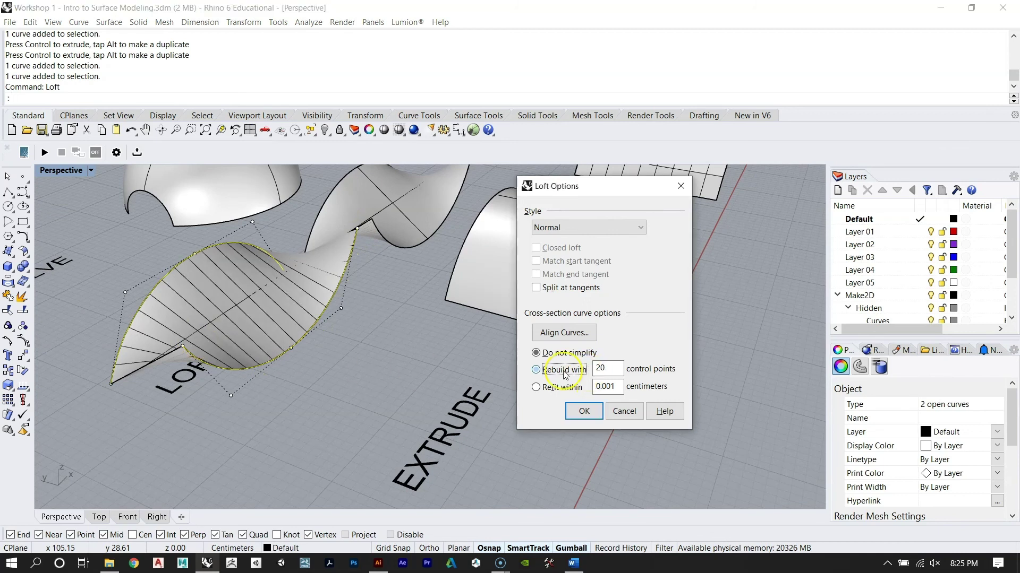
left_click(559, 354)
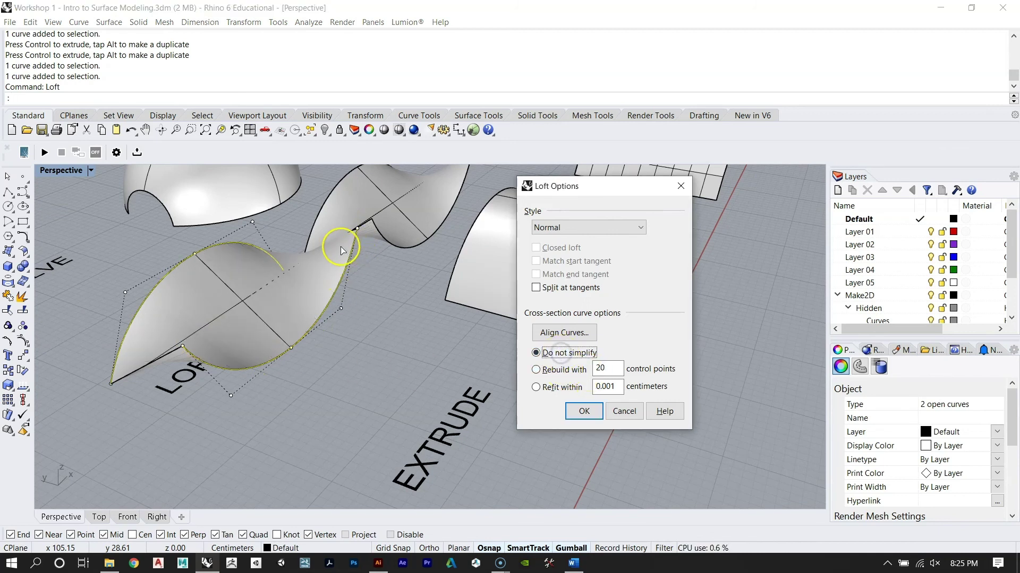
scroll(341, 250, "up", 2)
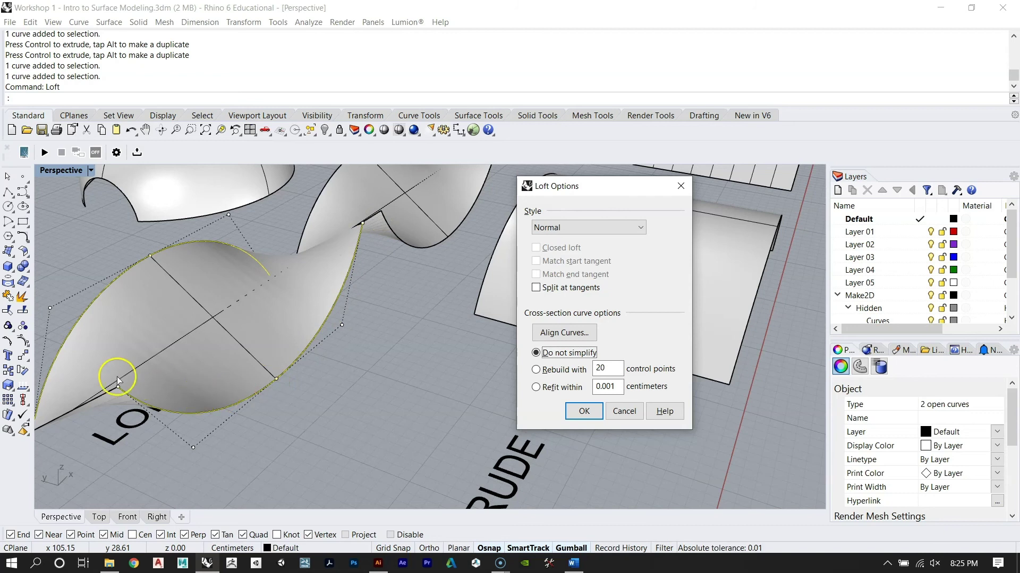
Step: Create the Normal-style loft between the two arcs, leaving the cross-section curves unsimplified
left_click(584, 411)
right_click_drag(531, 345, 379, 306)
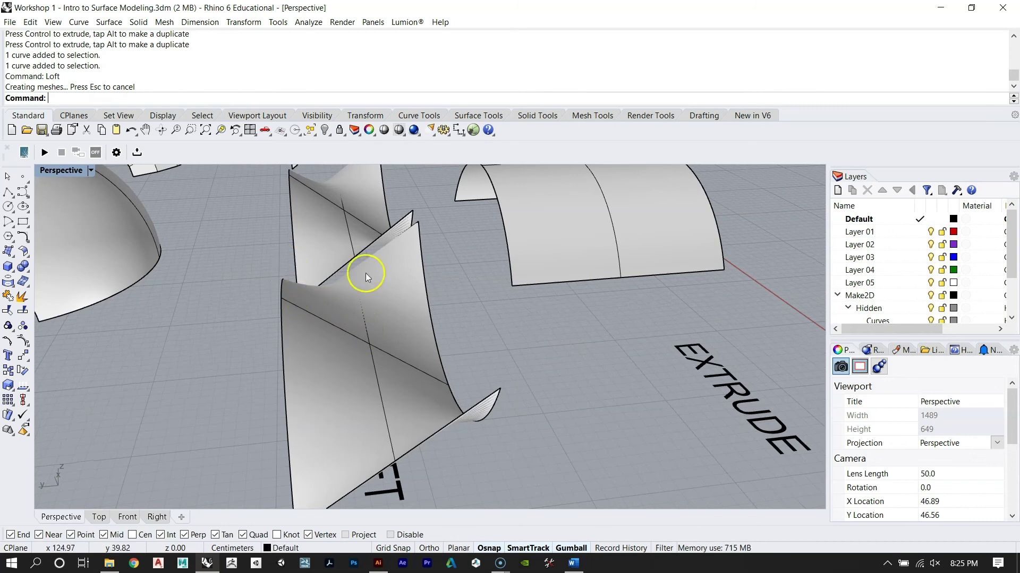
right_click_drag(430, 414, 414, 344)
Step: Select both edge arcs of the new loft and move them clear of the surface into open space
left_click(358, 346)
left_click(442, 329)
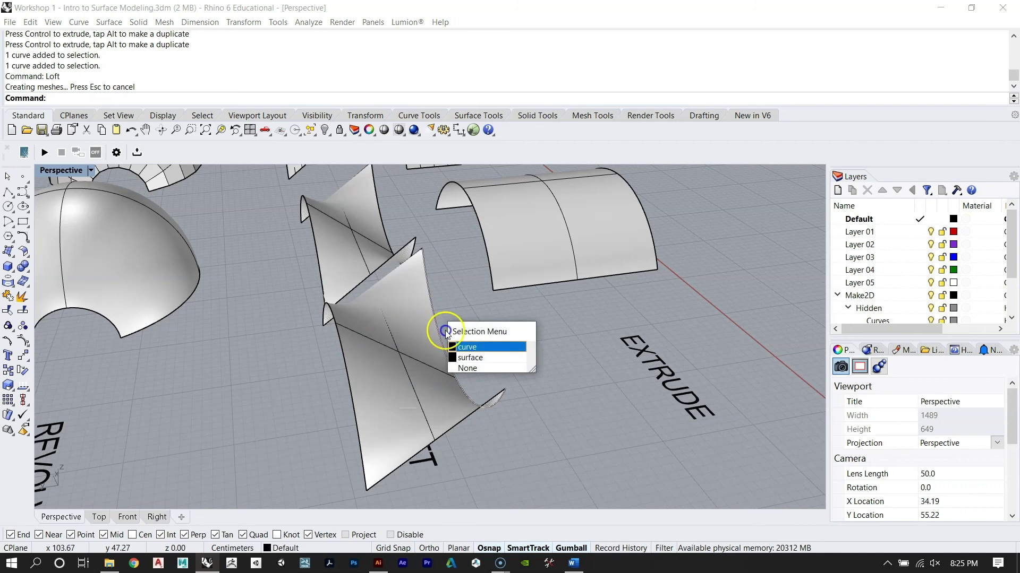
left_click(478, 346)
left_click(345, 354, "shift")
left_click(375, 400)
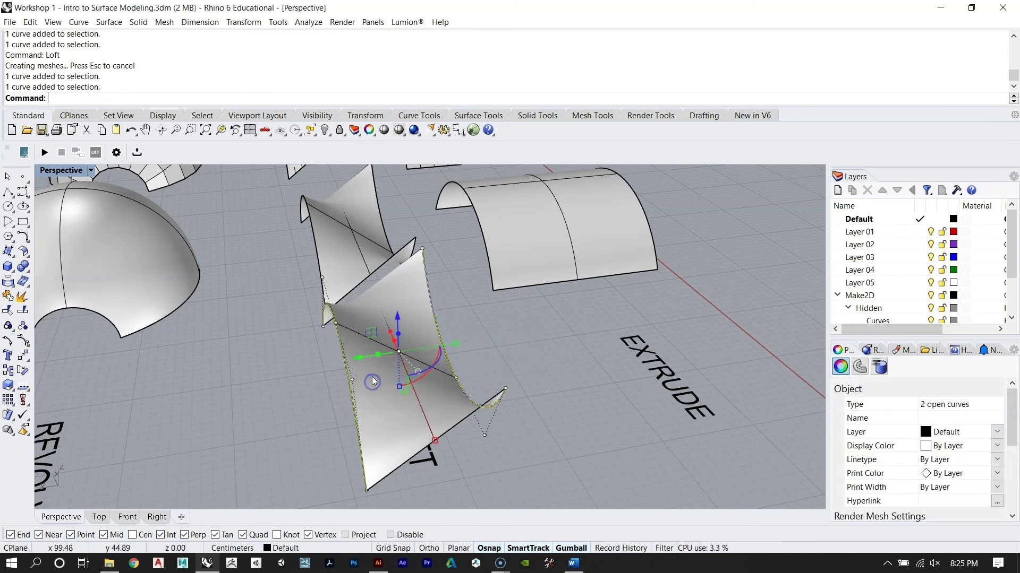
right_click_drag(361, 300, 414, 295)
scroll(425, 308, "down", 3)
left_click_drag(447, 310, 565, 348)
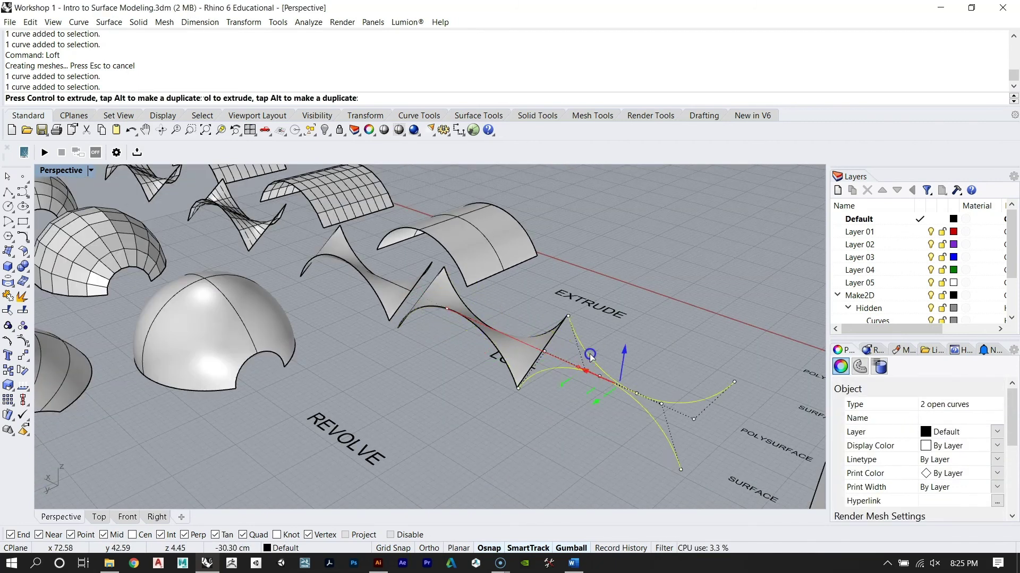
left_click(612, 390)
right_click_drag(613, 389, 505, 418)
Step: Duplicate the upward-curving arc to the far side of the other arc to form a row of three profiles
left_click(502, 377)
left_click_drag(511, 415, 358, 474)
key("Escape")
right_click_drag(357, 474, 336, 431)
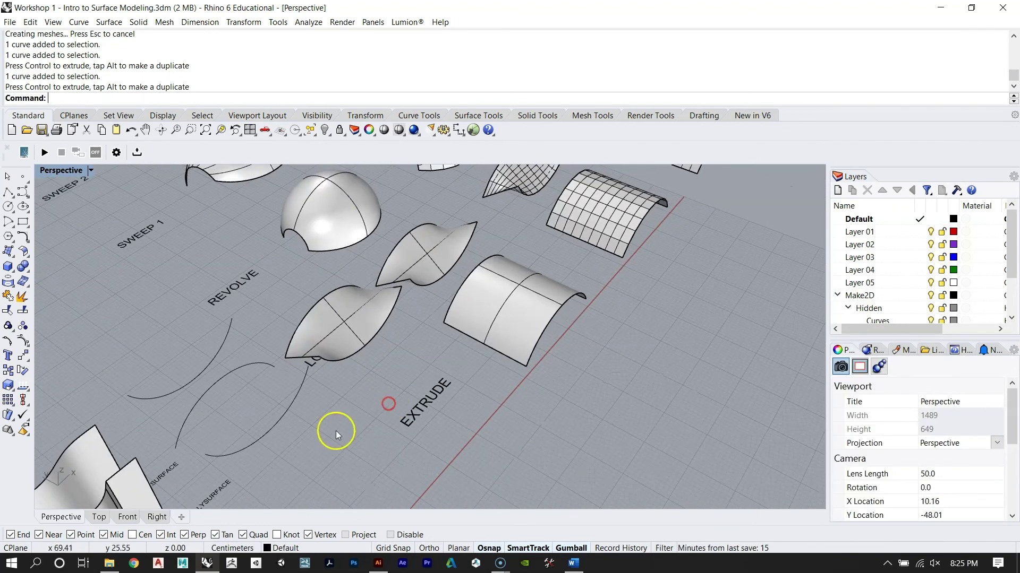
Step: Loft a surface through all three arcs using the Normal style and Do not simplify
left_click_drag(201, 389, 203, 384)
left_click(206, 374, "shift")
type("ZS")
key("Return")
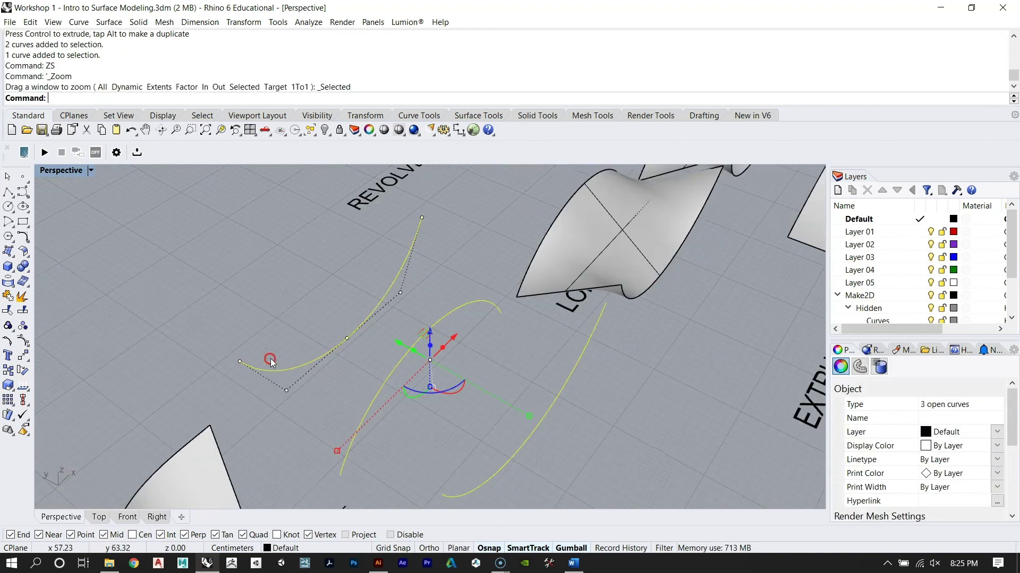
right_click_drag(428, 337, 579, 356)
type("Loft")
key("Return")
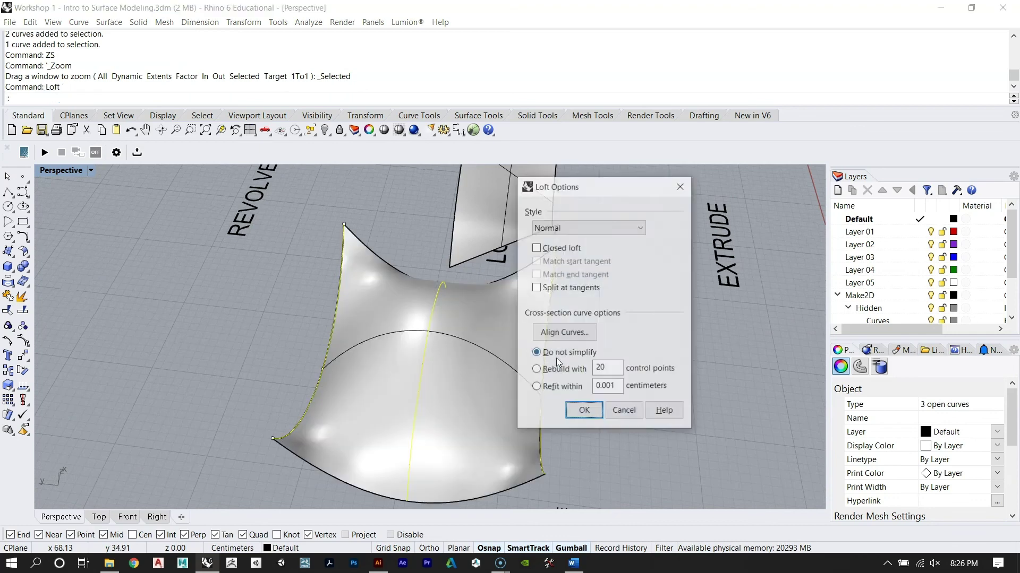
right_click_drag(352, 402, 268, 370)
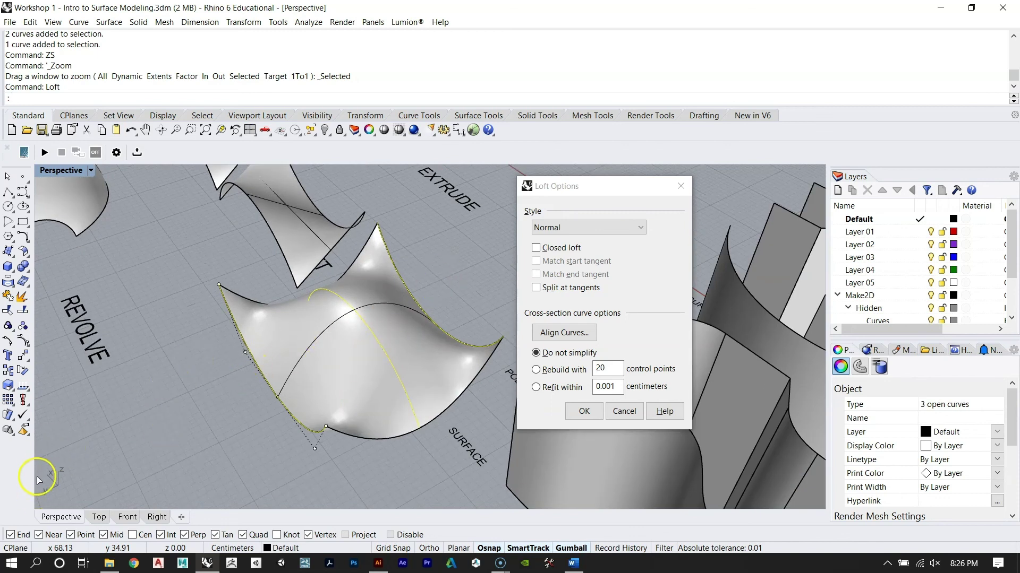
right_click_drag(145, 423, 381, 390)
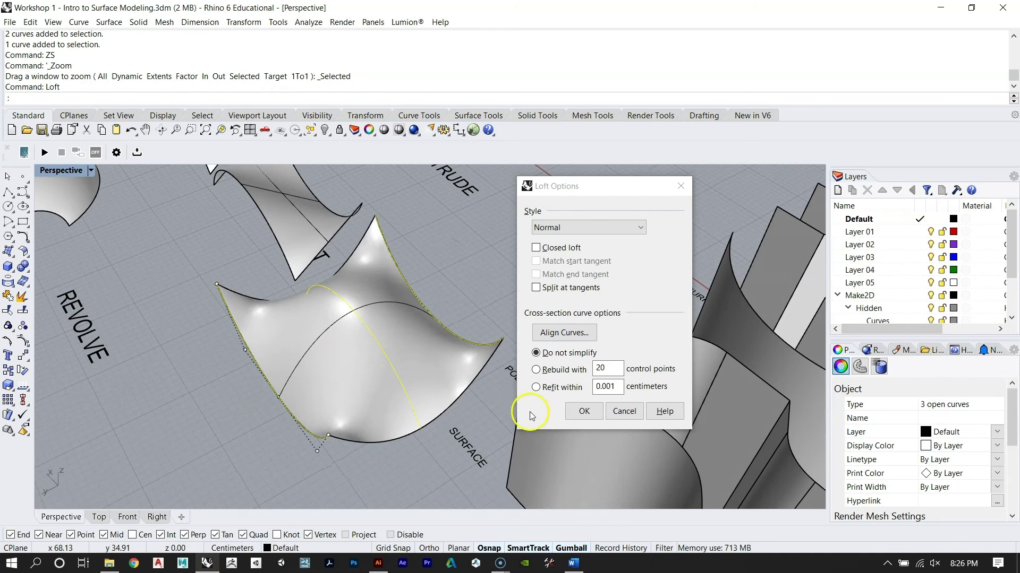
left_click(583, 411)
Step: Delete the three-arc loft with its curves, and the two-arc loft surface beside the LOFT label
right_click_drag(388, 344, 399, 261)
left_click_drag(400, 260, 319, 454)
key("Delete")
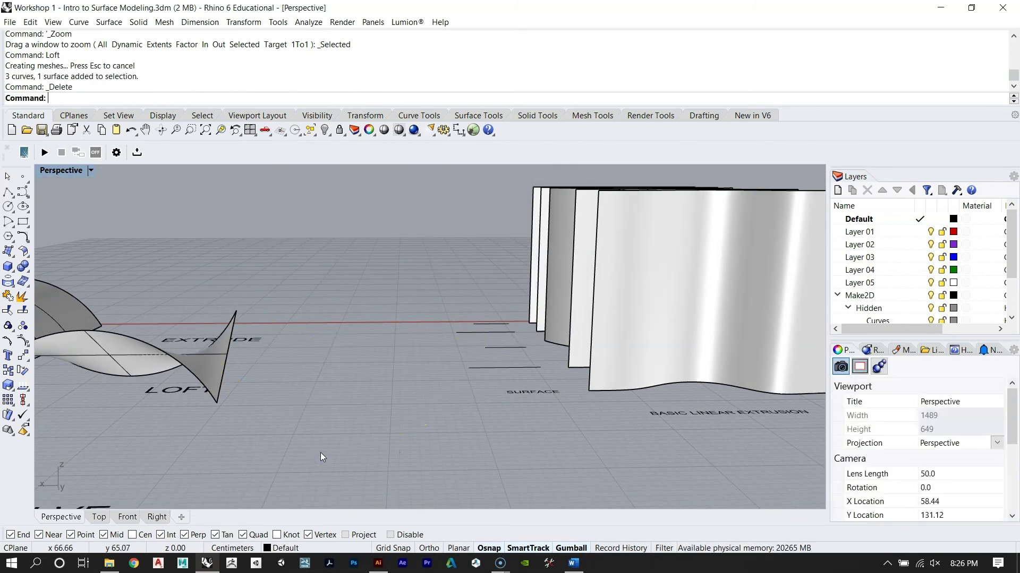
mouse_move(364, 321)
right_mouse_down()
mouse_move(325, 367)
mouse_move(355, 337)
right_mouse_up()
left_click(298, 315)
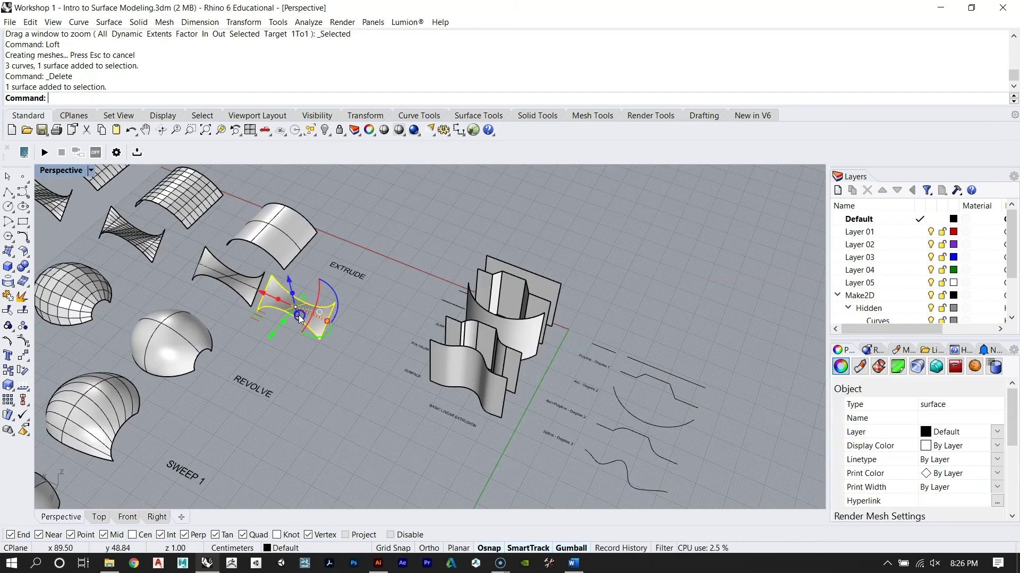
key("Delete")
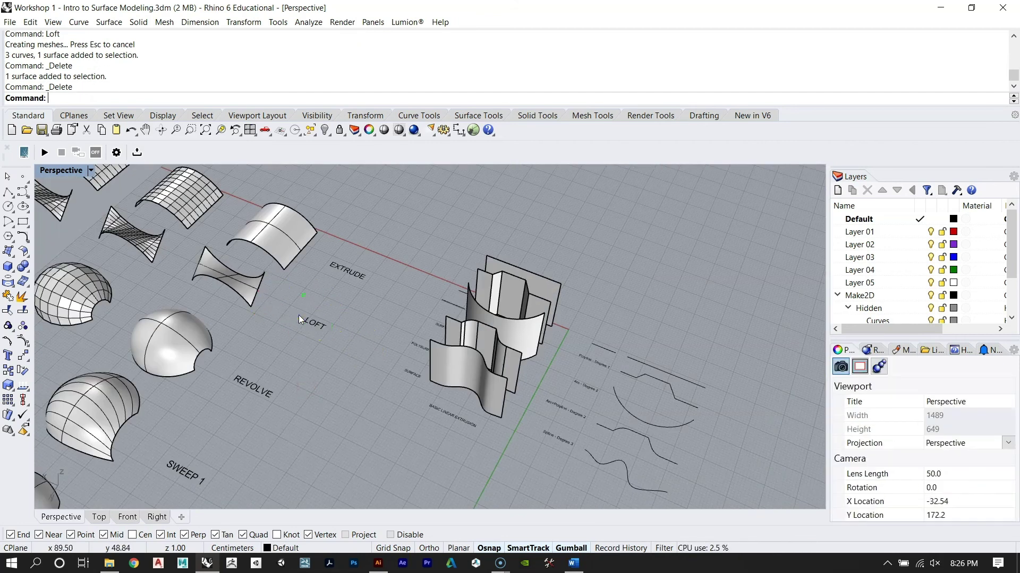
Step: Duplicate the sample arc from the curve examples, place the copy in front of the REVOLVE label and zoom to it
left_click(179, 336)
type("ZS")
key("Return")
scroll(507, 425, "down", 5)
left_click(489, 321)
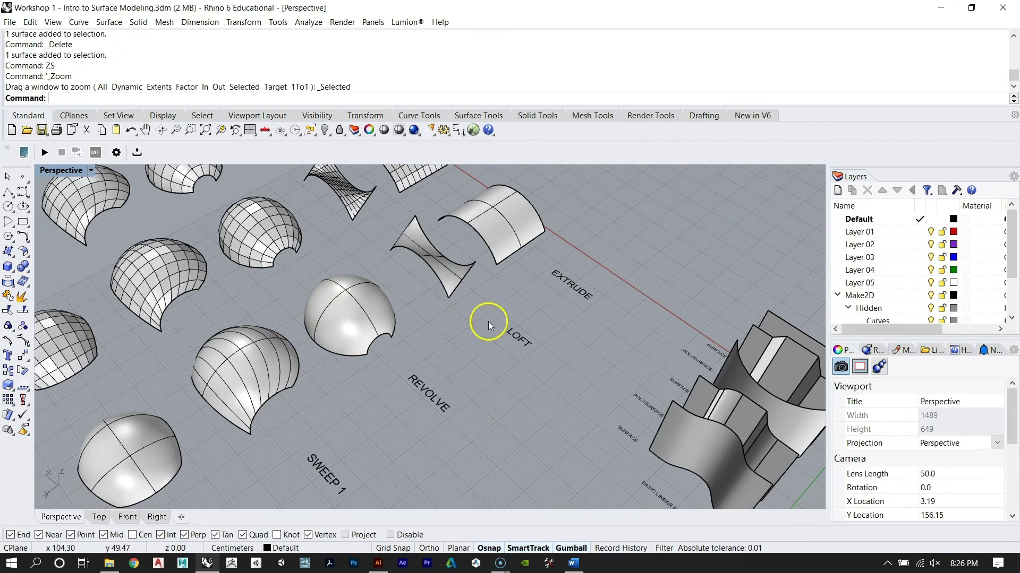
right_click_drag(478, 316, 329, 327)
left_click(795, 432)
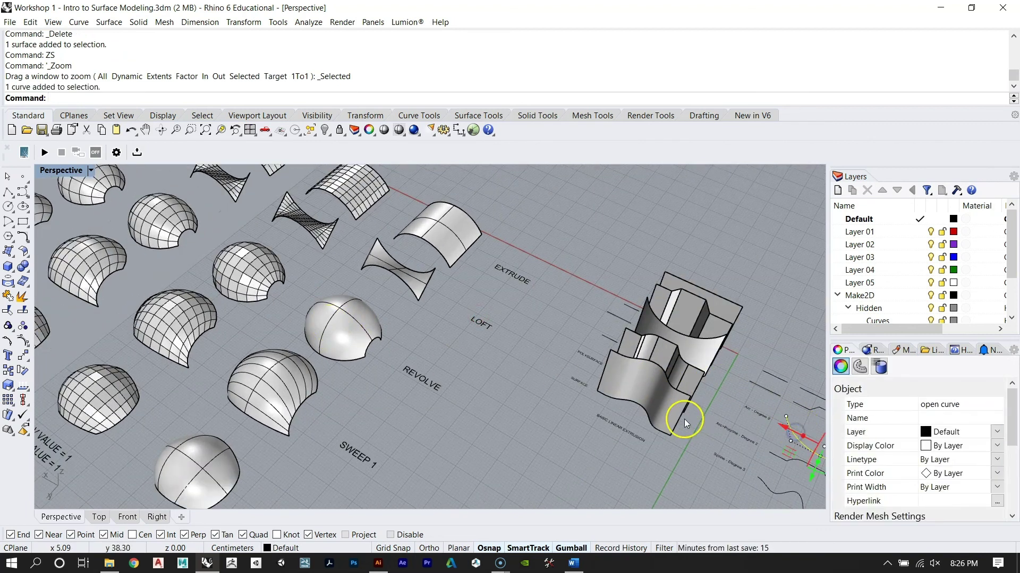
right_click_drag(708, 418, 754, 388)
left_click_drag(776, 364, 470, 378)
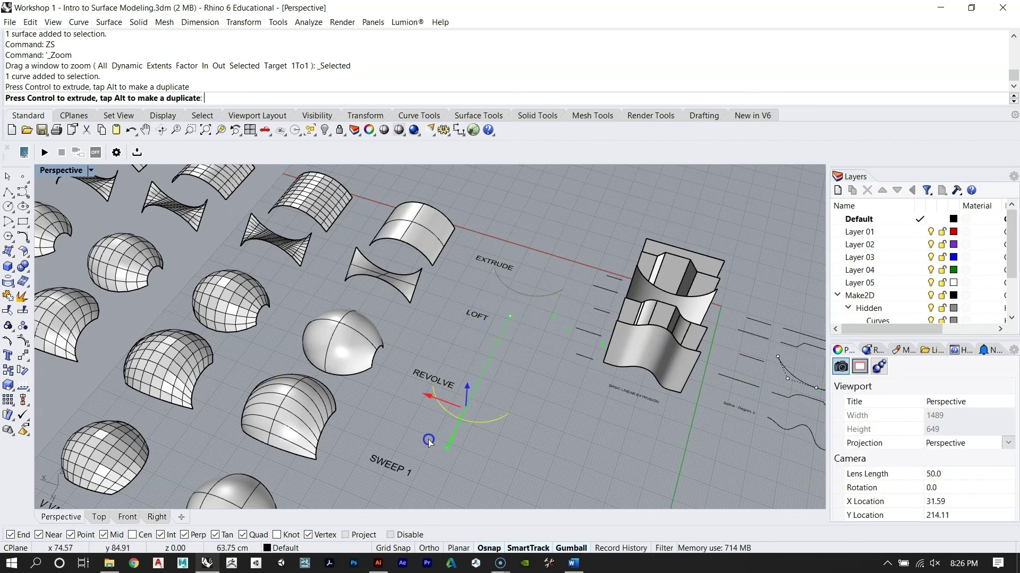
scroll(449, 400, "up", 3)
type("ZS")
key("Return")
right_click_drag(474, 384, 460, 367)
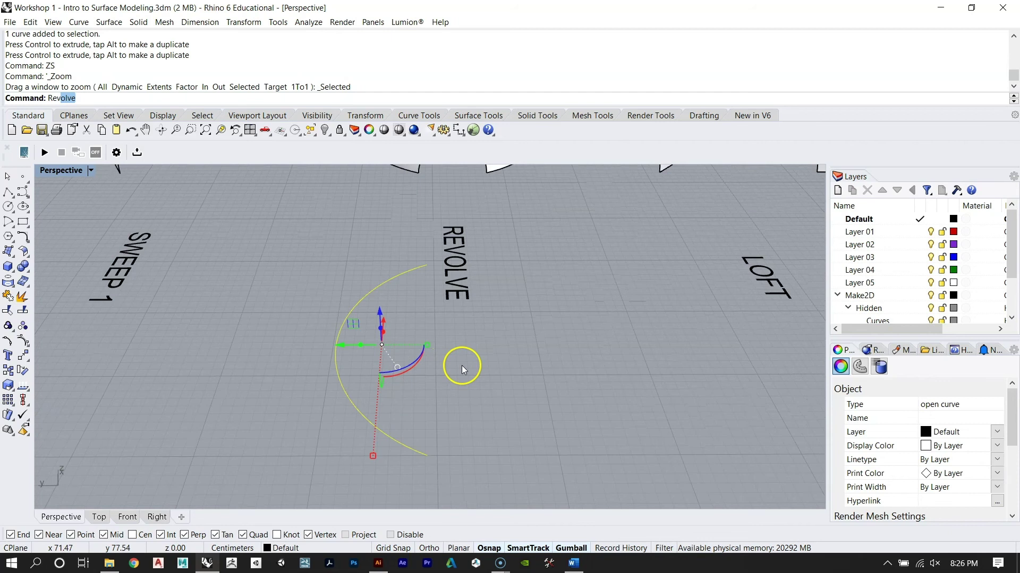
Step: Start a Revolve of the arc and draw a straight ground-level axis beside its open side, constrained with Ortho
type("Rev")
key("Return")
scroll(480, 358, "down", 3)
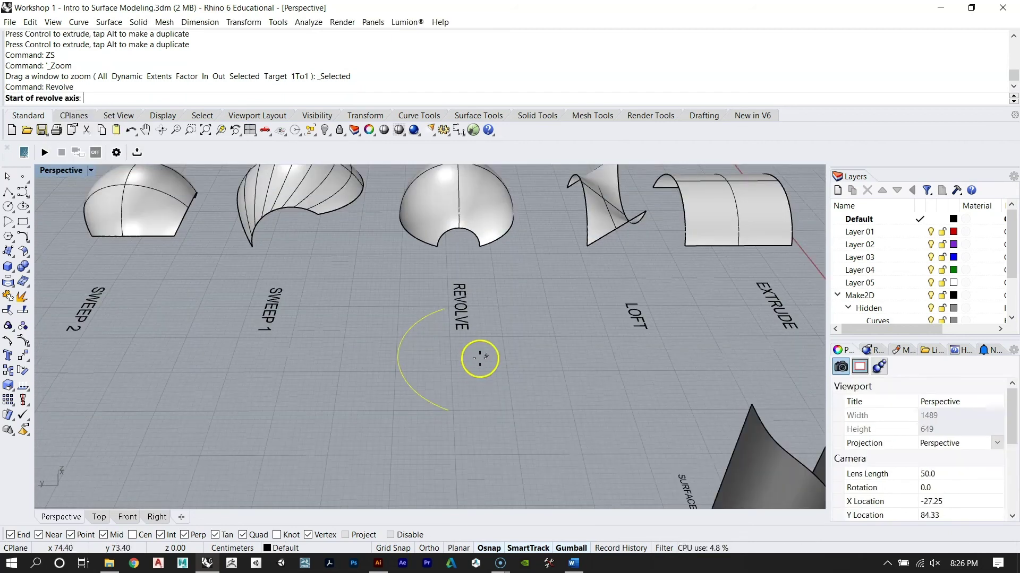
scroll(478, 367, "up", 3)
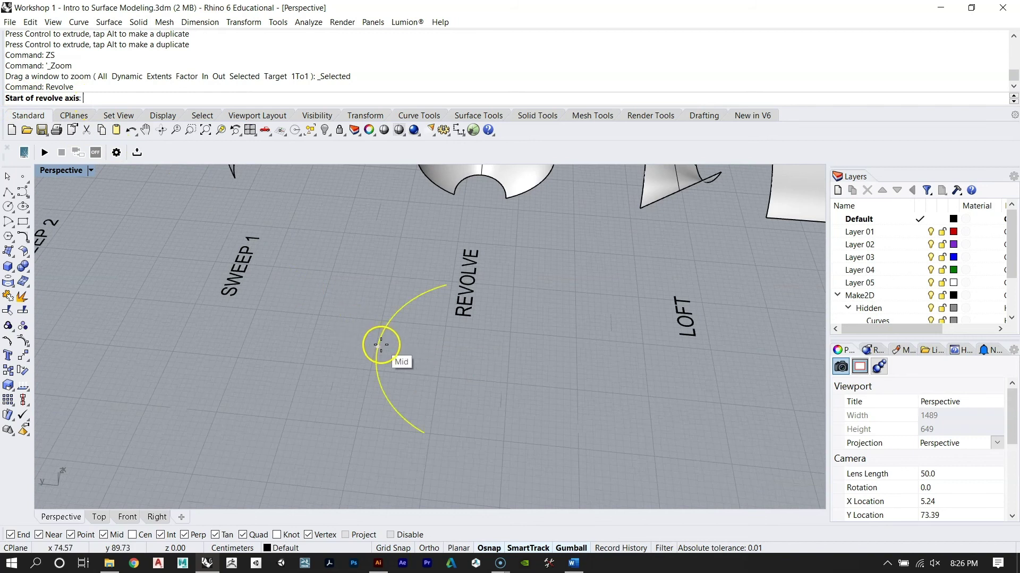
left_click(464, 353)
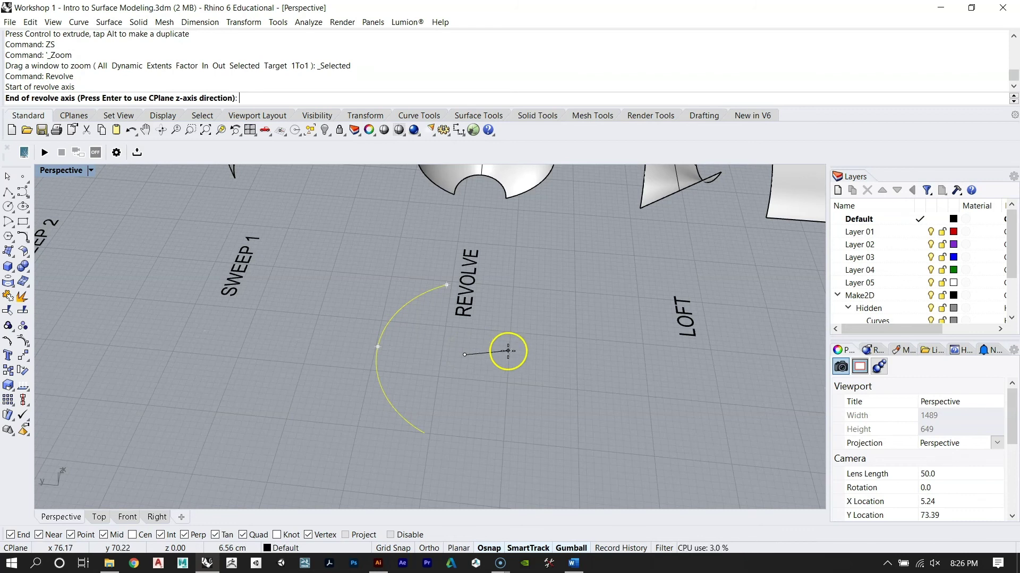
right_click_drag(523, 372, 389, 366)
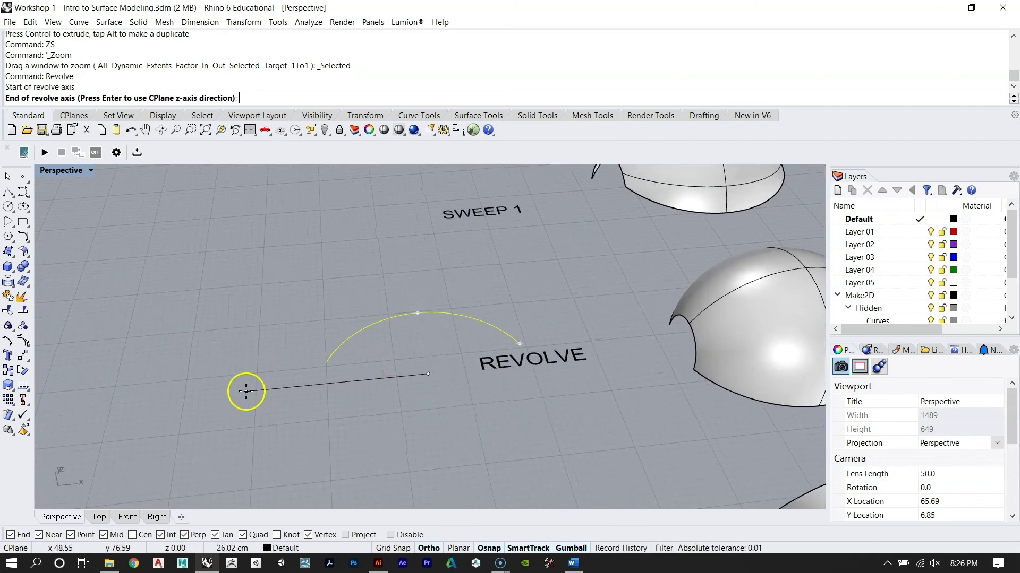
key("F8")
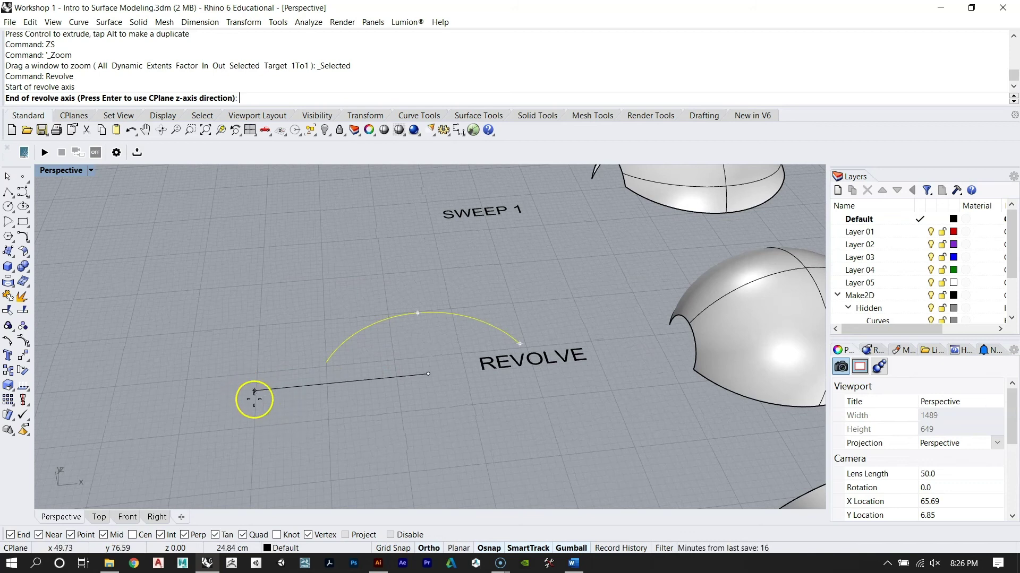
left_click(257, 399)
right_click_drag(319, 291, 467, 291)
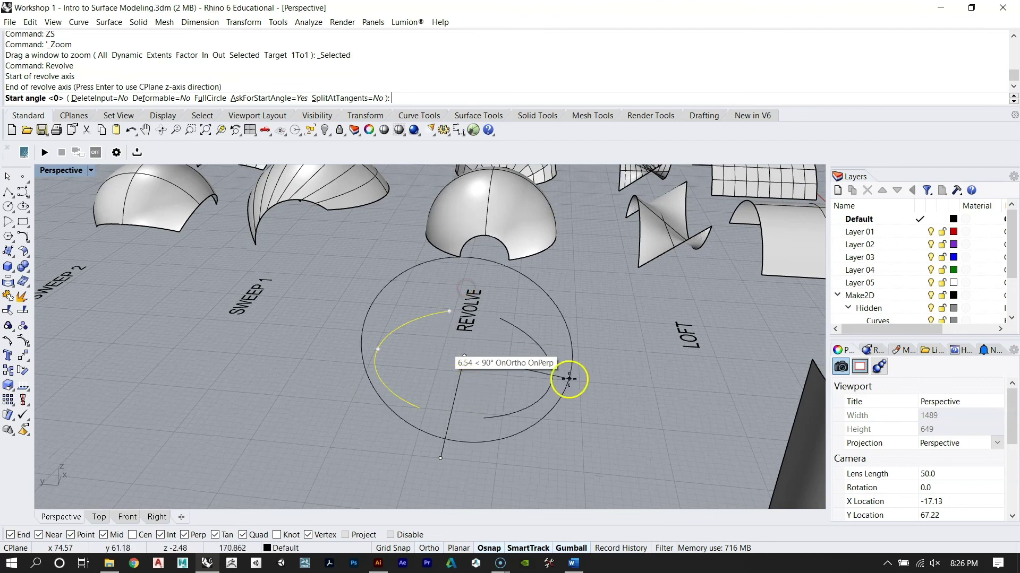
Step: Set the start angle at the arc, preview various revolution angles around the axis, and cancel the Revolve
scroll(562, 379, "down", 3)
scroll(391, 348, "up", 2)
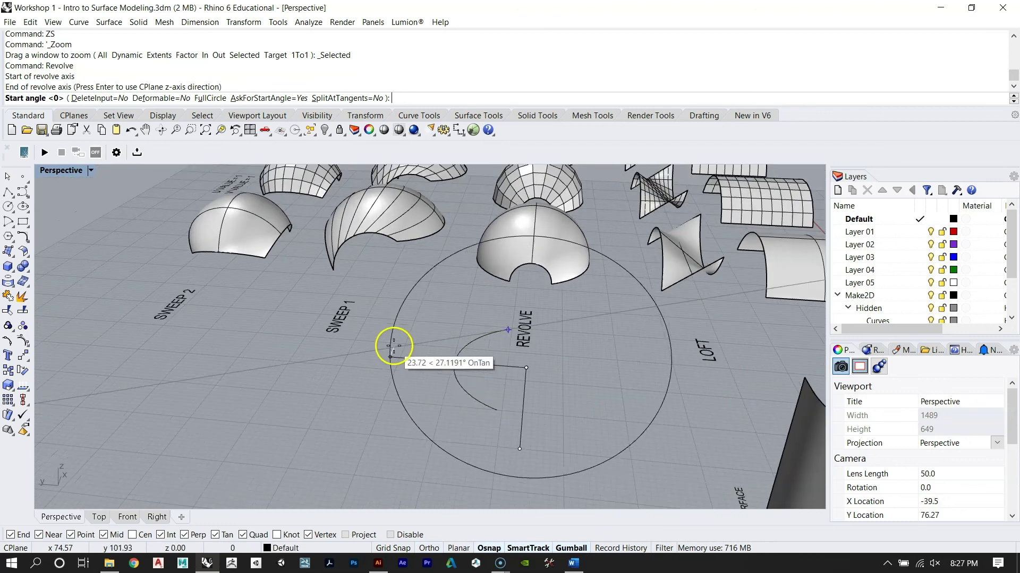
left_click(447, 365)
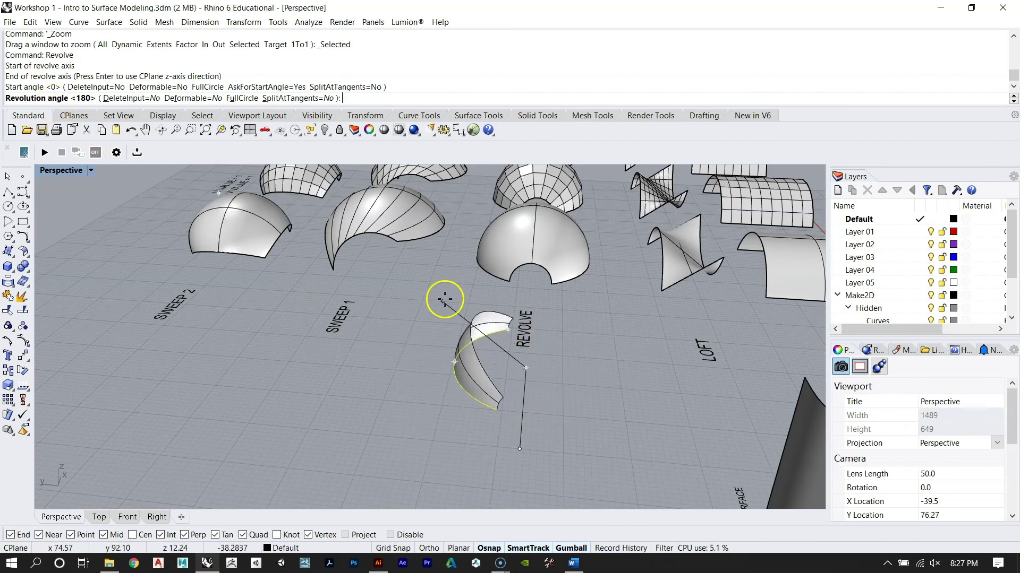
mouse_move(612, 359)
right_mouse_down()
mouse_move(616, 336)
mouse_move(619, 364)
right_mouse_up()
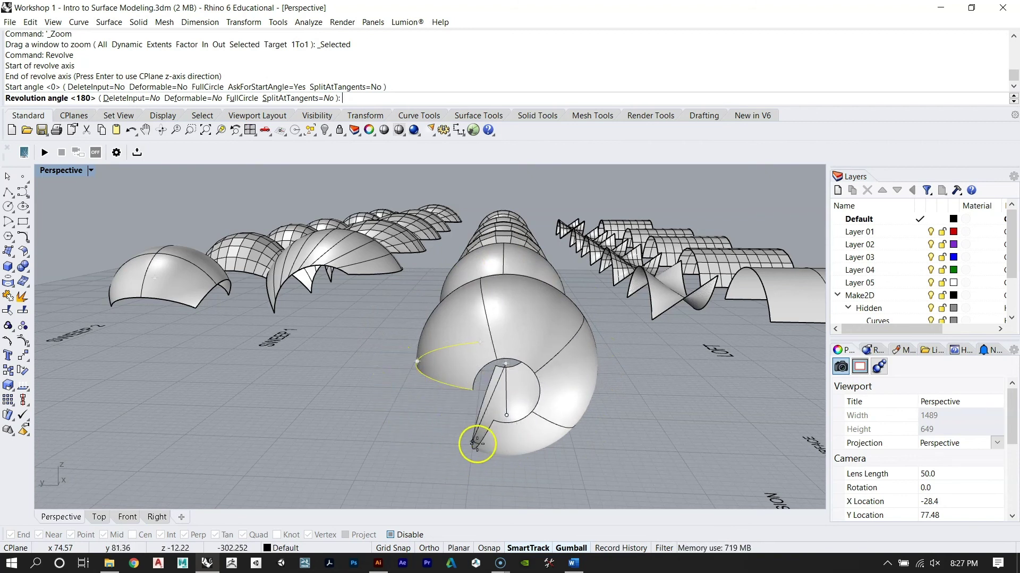
key("Escape")
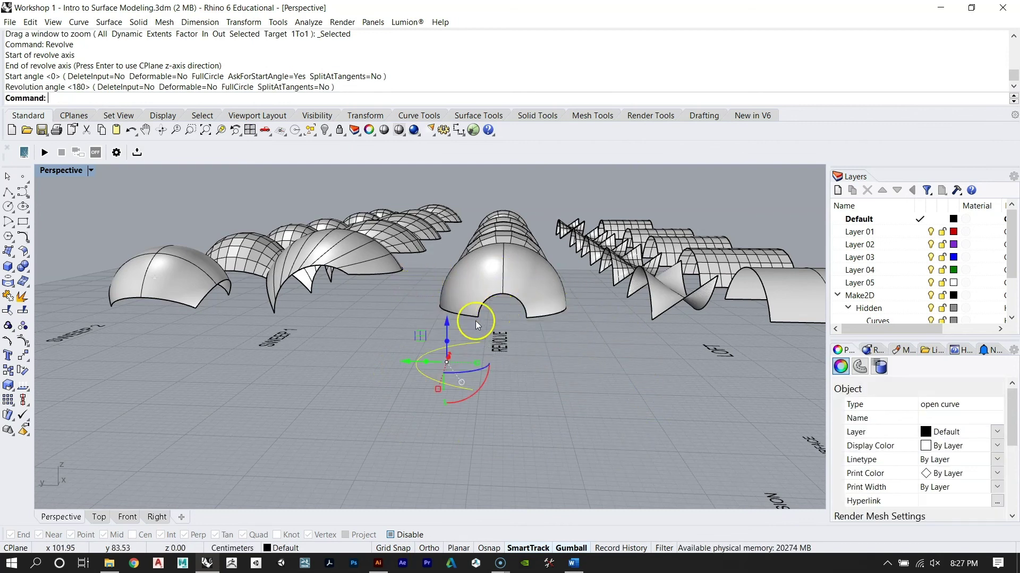
key("Escape")
Step: Turn on the control points of the arc in front of the REVOLVE label
scroll(460, 373, "up", 3)
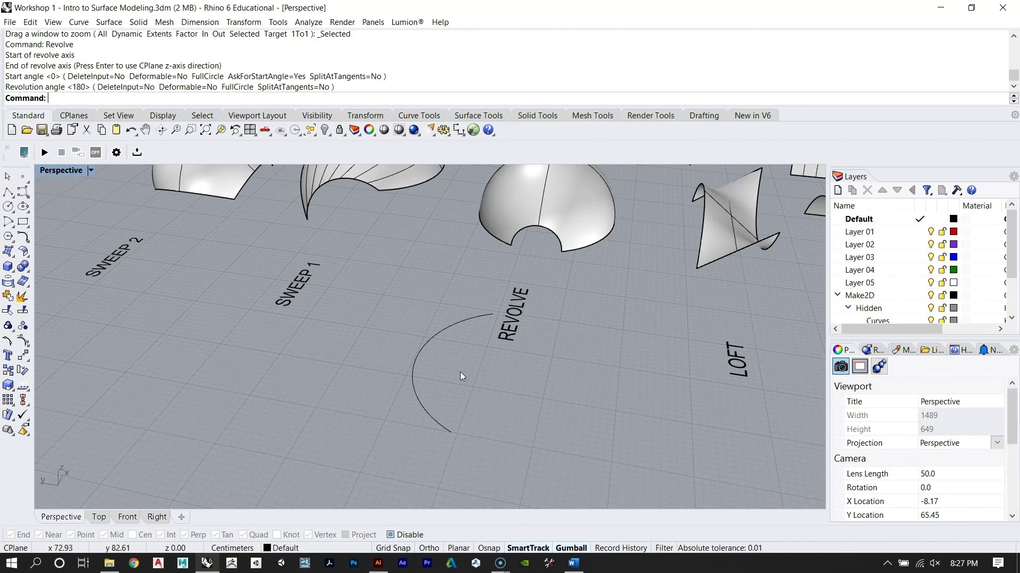
left_click_drag(430, 373, 389, 366)
right_click_drag(387, 364, 407, 356)
key("F10")
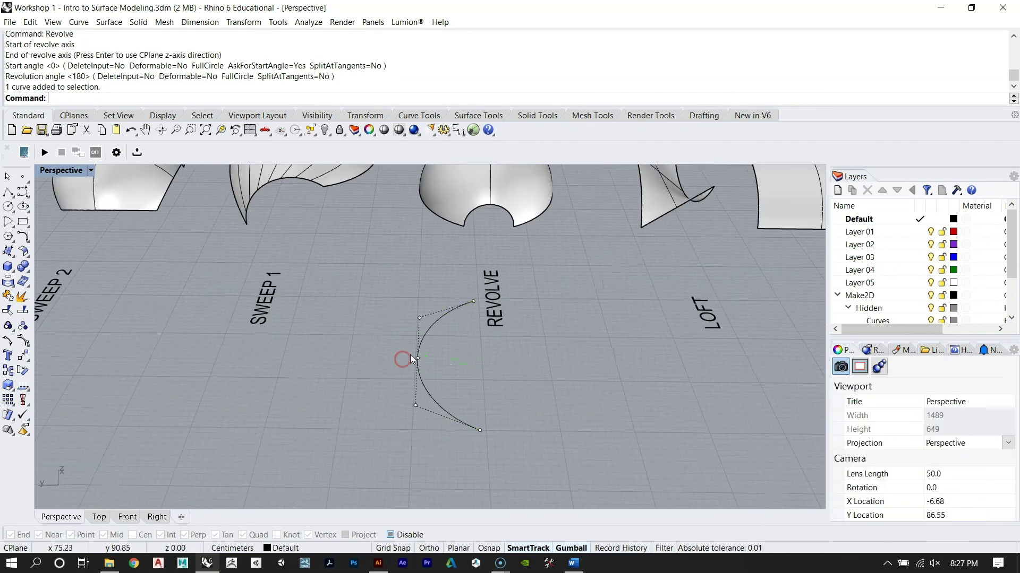
left_click(418, 363)
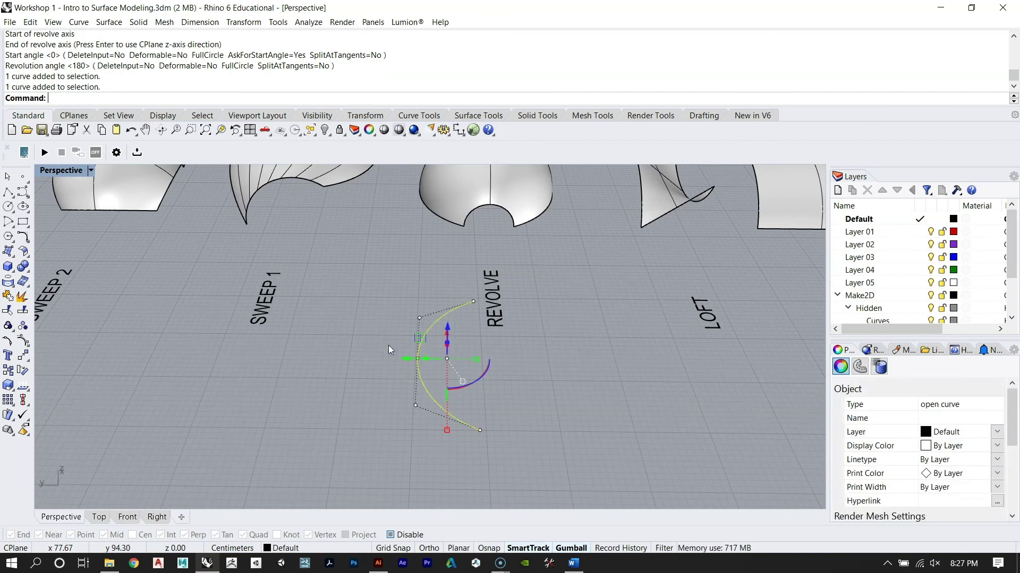
key("Escape")
Step: Revolve the arc 180° from a 0° start angle about an axis drawn beside its open side, with object snaps enabled
right_click_drag(467, 355, 445, 367)
left_click(408, 345)
type("Revolve")
key("Return")
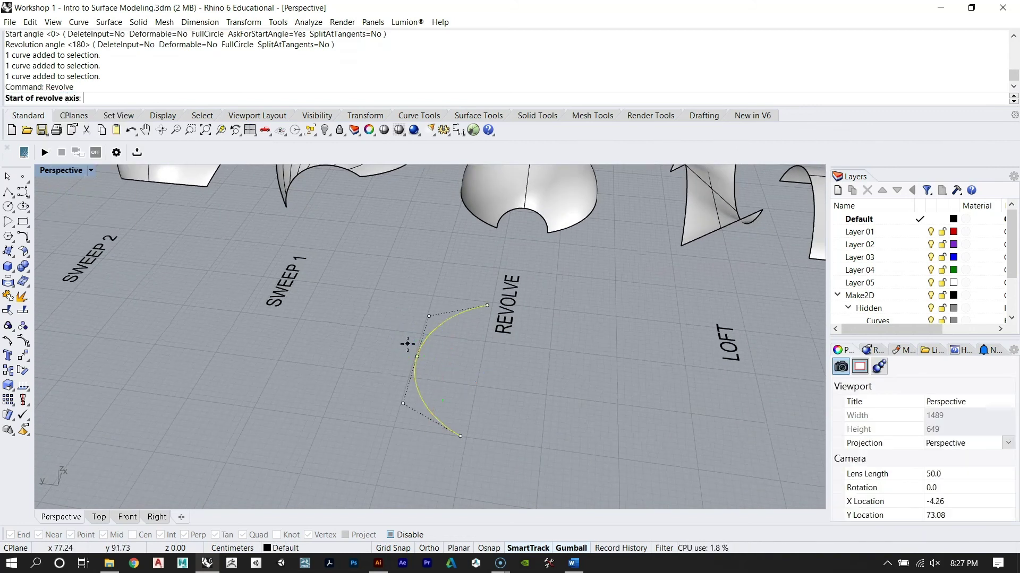
right_click_drag(347, 332, 434, 356)
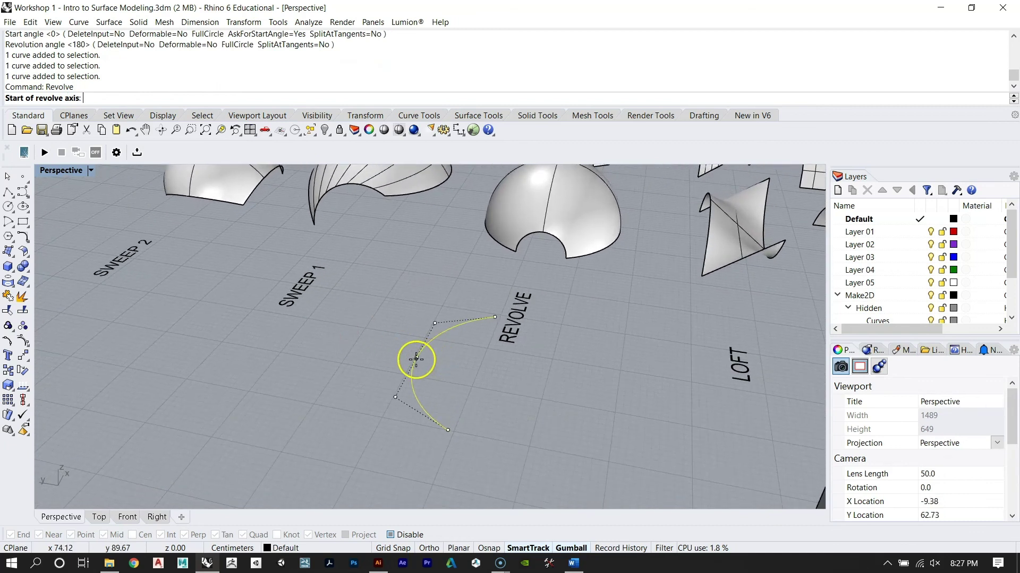
left_click(493, 550)
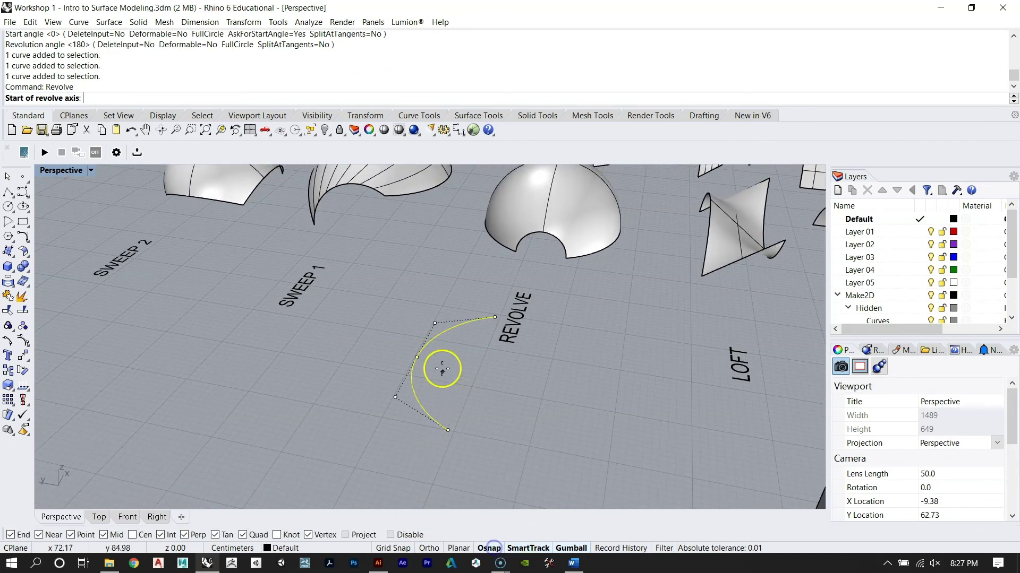
left_click(498, 377)
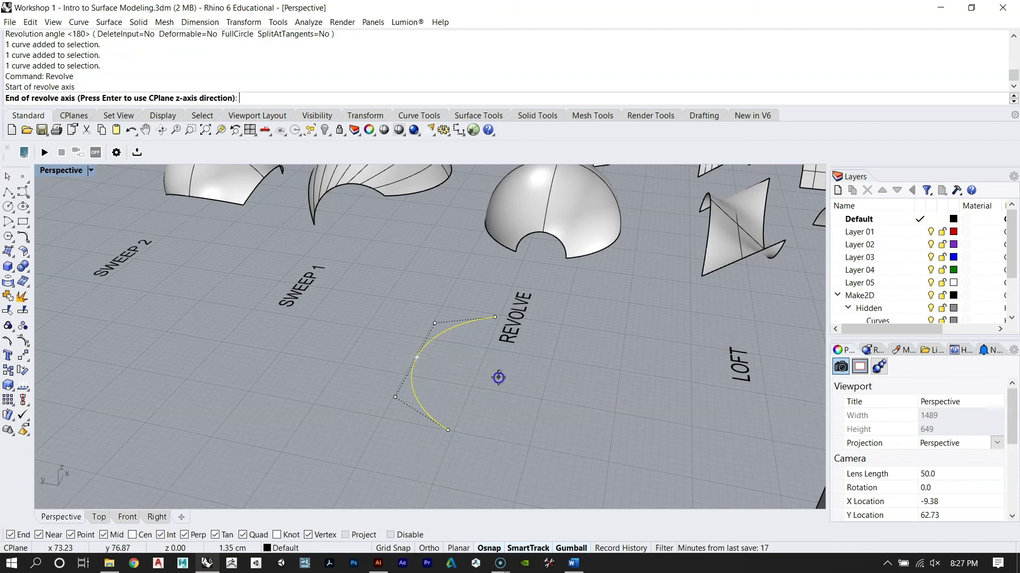
left_click(444, 470)
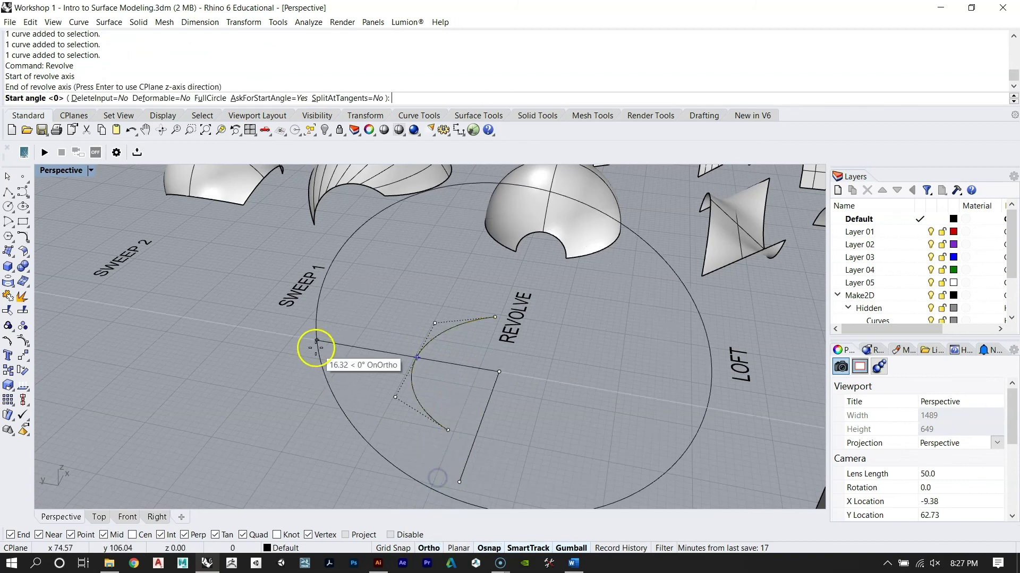
left_click(314, 346)
left_click(621, 375)
mouse_move(628, 405)
right_mouse_down()
mouse_move(512, 396)
mouse_move(597, 337)
mouse_move(504, 394)
right_mouse_up()
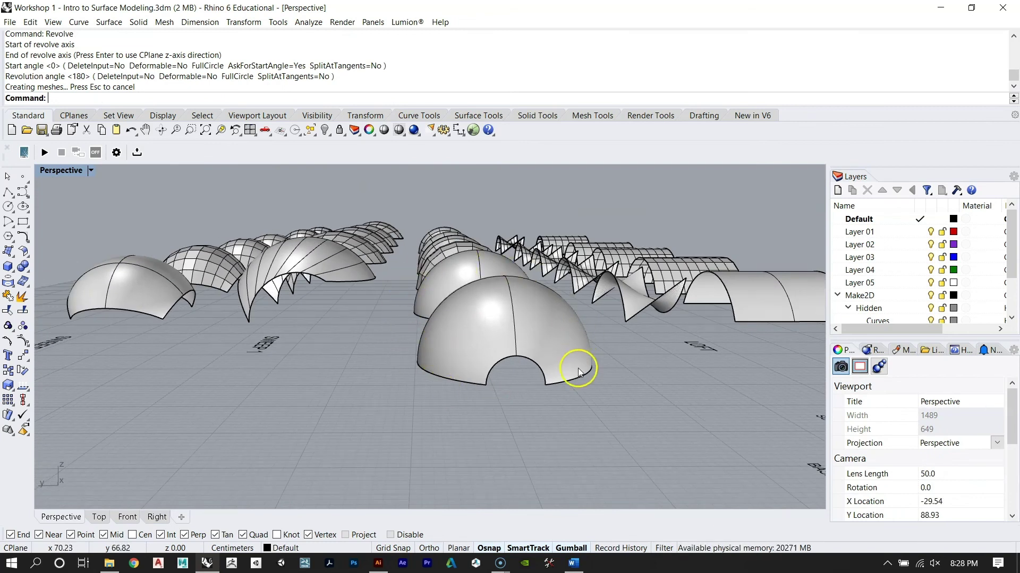
Step: Delete the 180° revolved surface in front of the REVOLVE label
right_click_drag(579, 370, 494, 353)
left_click(503, 352)
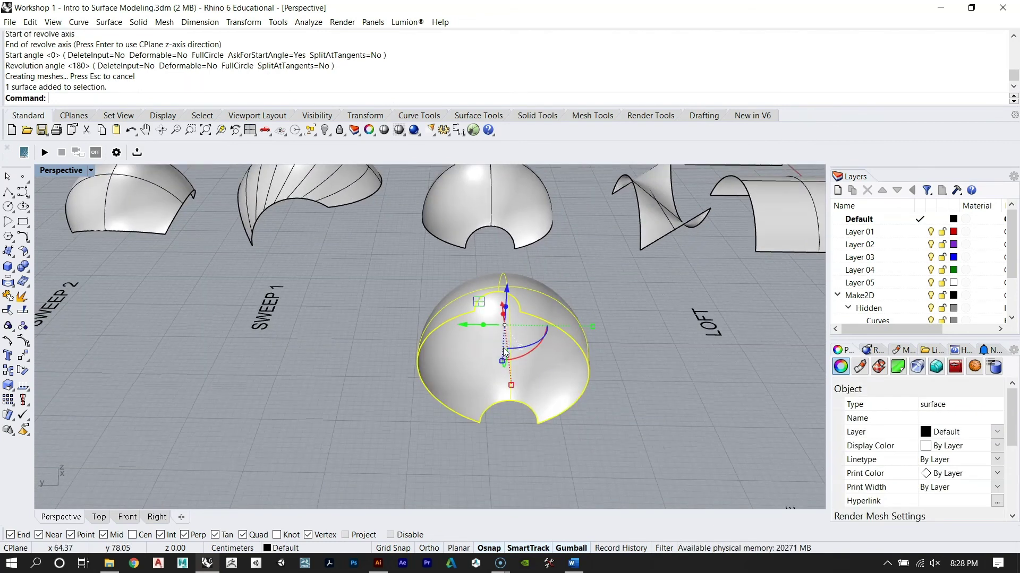
key("Delete")
Step: Move the leftover arc from the REVOLVE label to the ground in front of the SWEEP 1 label
right_click_drag(511, 346, 506, 434)
left_click(506, 434)
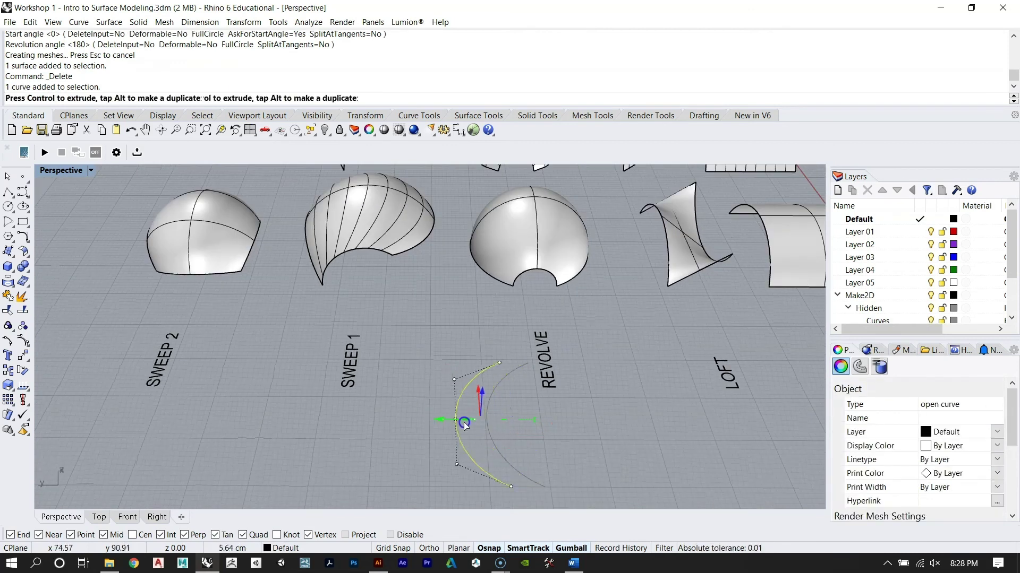
left_click_drag(463, 422, 268, 417)
left_click(302, 409)
right_click_drag(336, 407, 314, 352)
left_click(256, 394)
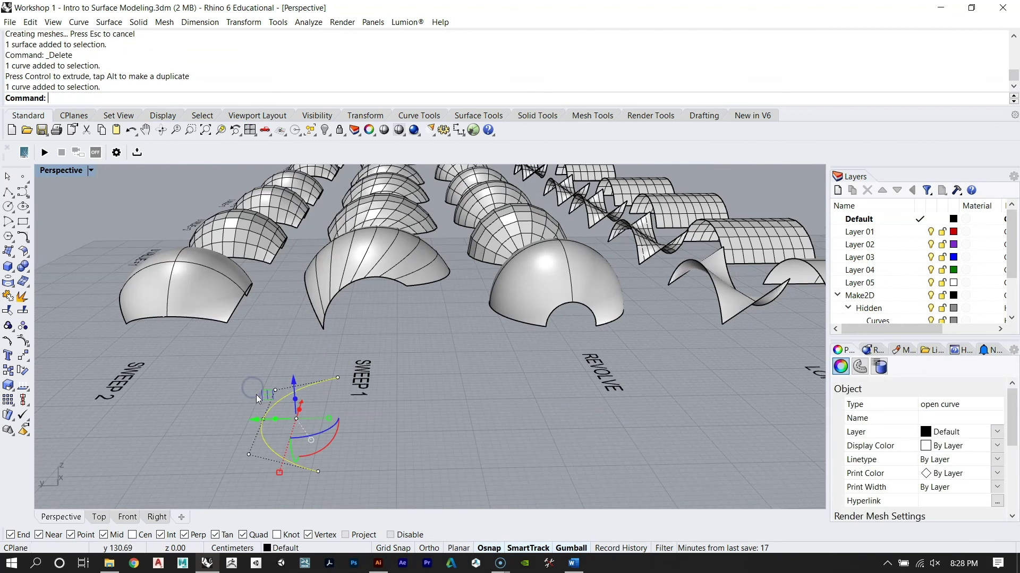
Step: Duplicate the arc at the SWEEP 1 label, rotate the copy upright and shift it beside the flat arc
left_click_drag(295, 377, 292, 338)
right_click_drag(295, 341, 307, 358)
left_click_drag(307, 358, 260, 384)
right_click_drag(261, 384, 463, 371)
left_click_drag(462, 371, 417, 398)
right_click_drag(417, 399, 290, 370)
left_click_drag(290, 370, 416, 357)
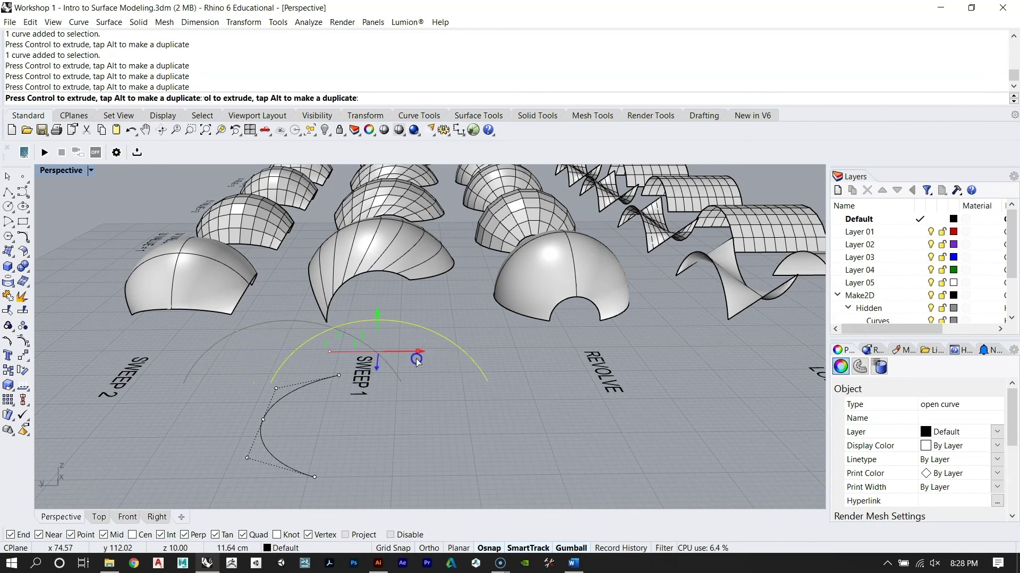
left_click(346, 384)
key("Escape")
Step: Tilt the flat arc at the SWEEP 1 label up from the ground plane and adjust its position
right_click_drag(282, 386, 321, 358)
left_click(291, 397)
right_click_drag(237, 403, 364, 409)
left_click_drag(364, 411, 349, 459)
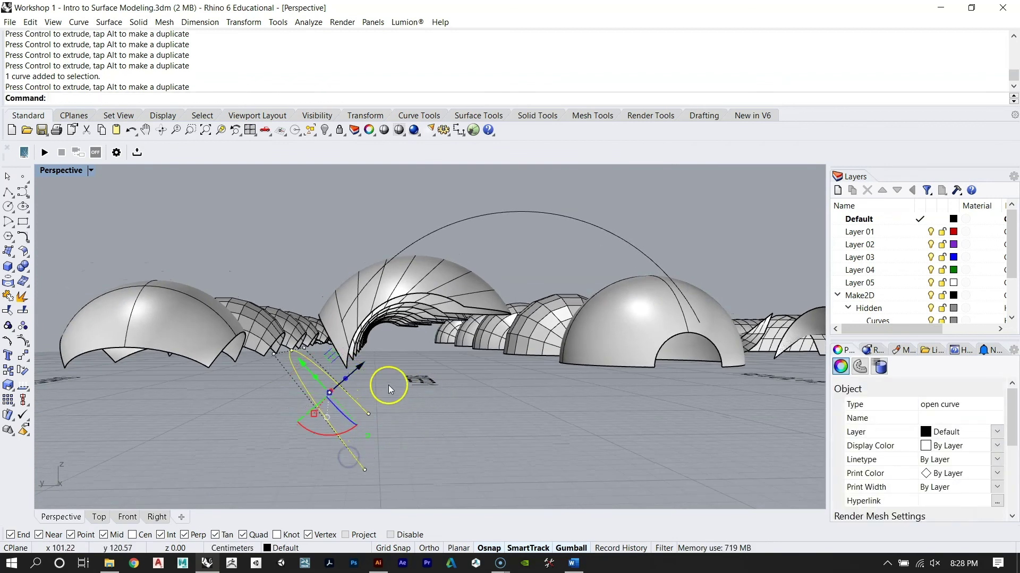
left_click(360, 366)
key("Escape")
right_click_drag(398, 314, 485, 381)
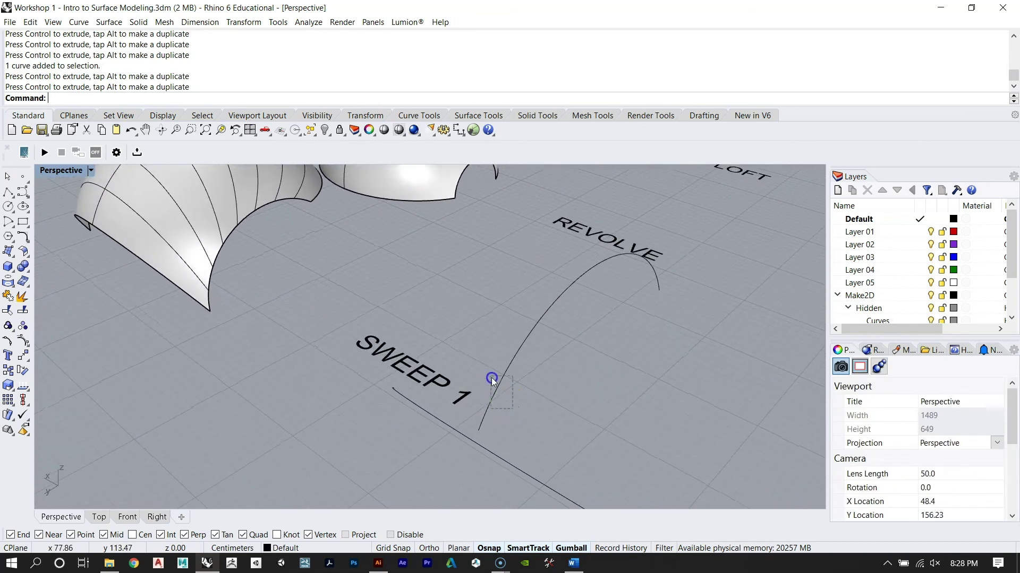
Step: Move the upright arc by its end point so that it meets the tilted arc near the middle, and clear the selection
left_click(492, 379)
right_click_drag(498, 337, 476, 303)
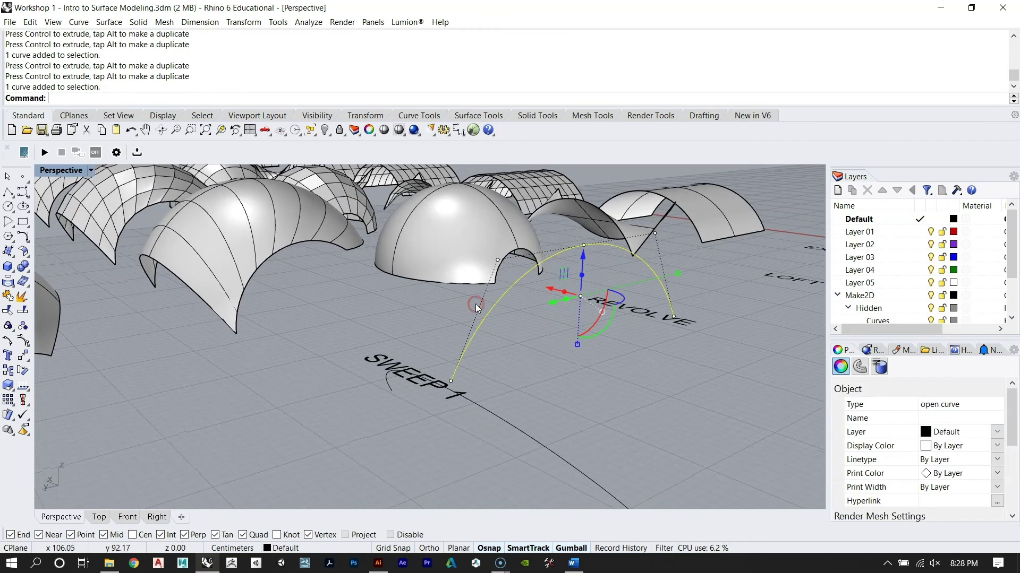
type("M")
key("Return")
right_click_drag(467, 366, 408, 371)
left_click(530, 397)
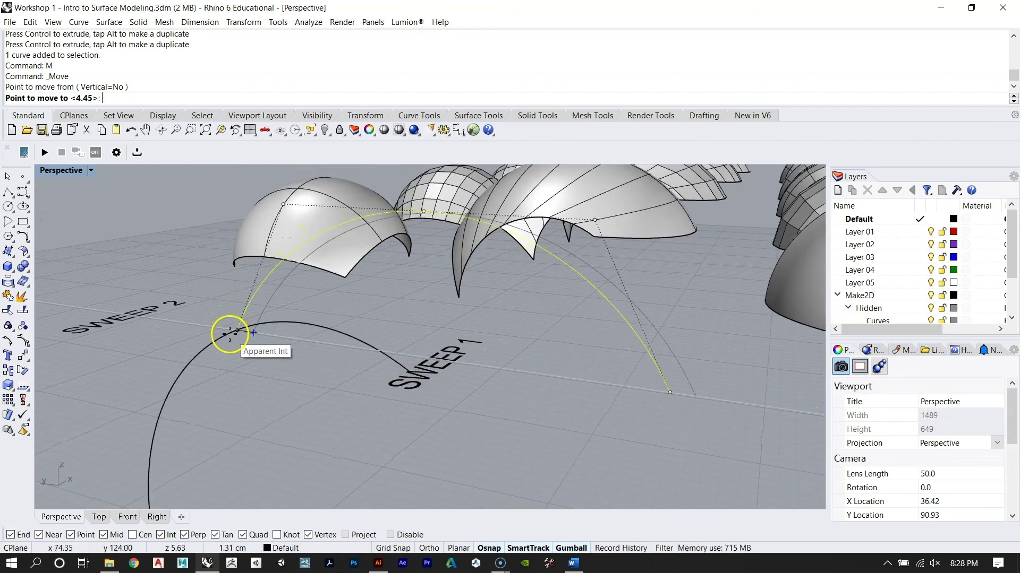
scroll(224, 337, "up", 5)
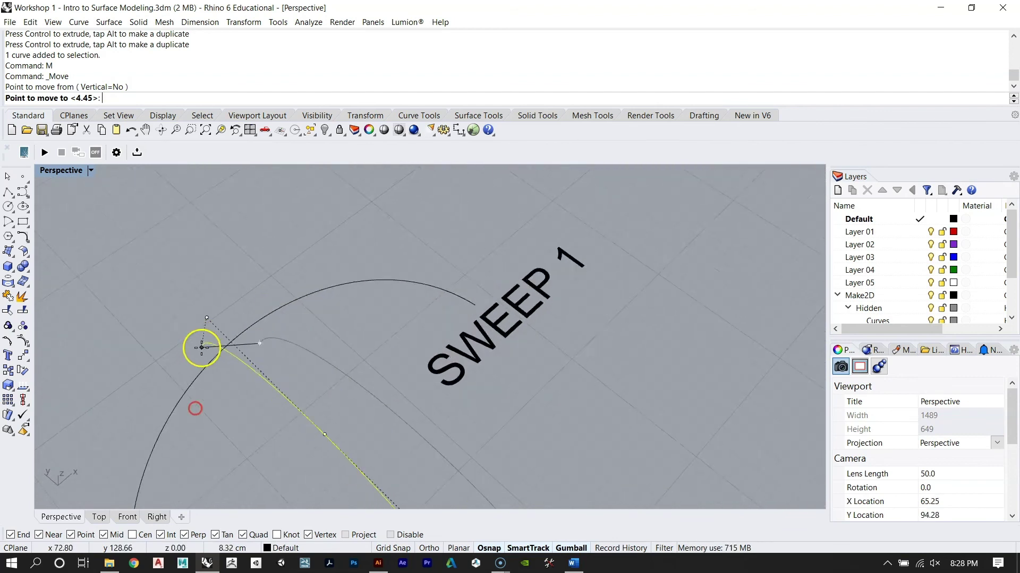
left_click(276, 316)
right_click_drag(280, 317, 452, 312)
scroll(376, 368, "up", 5)
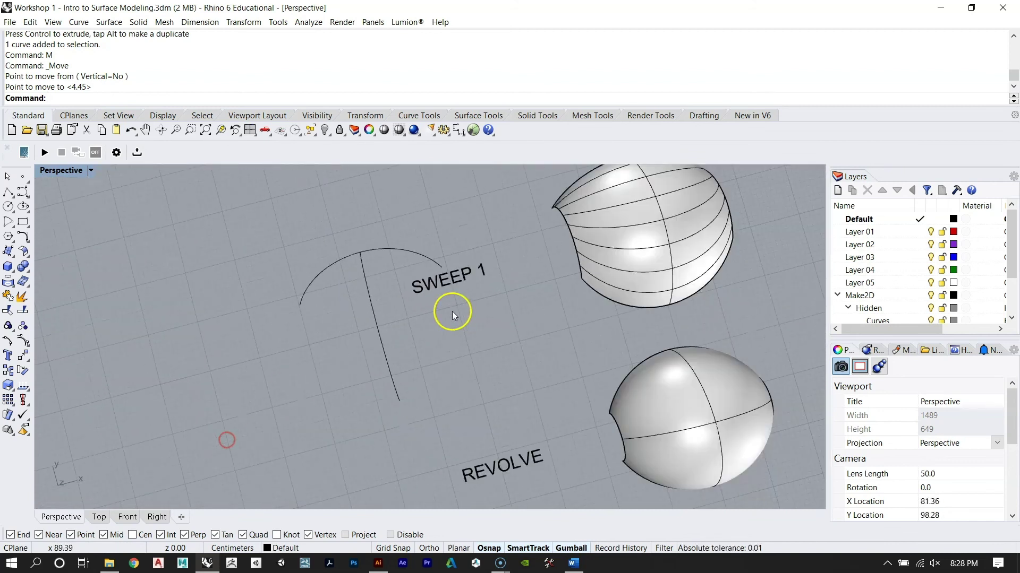
left_click(459, 279)
right_click_drag(426, 266, 320, 371)
left_click(307, 362)
key("Escape")
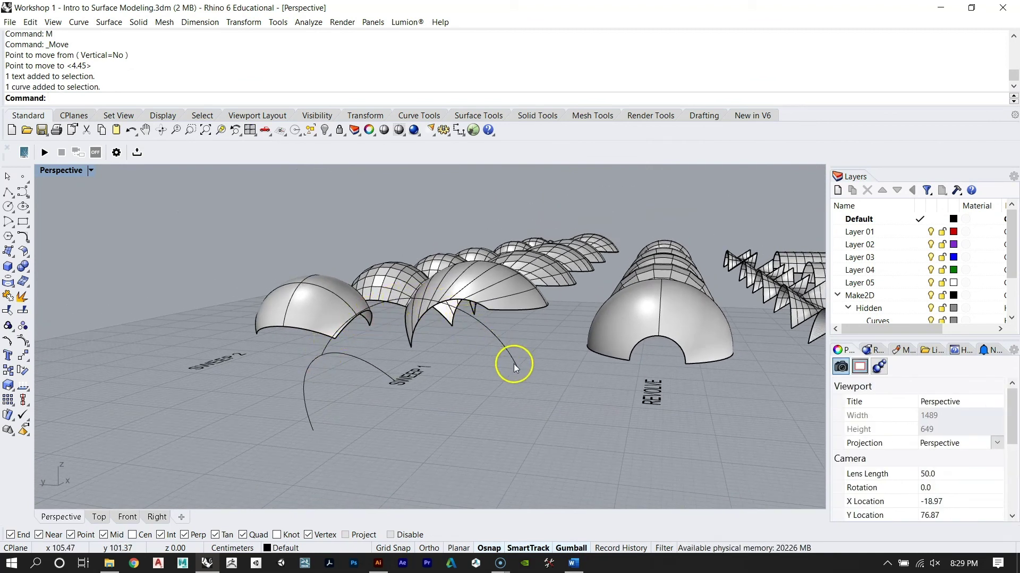
Step: Start Sweep1 with the upright arc as the rail and the tilted arc as the only cross section
scroll(499, 364, "up", 3)
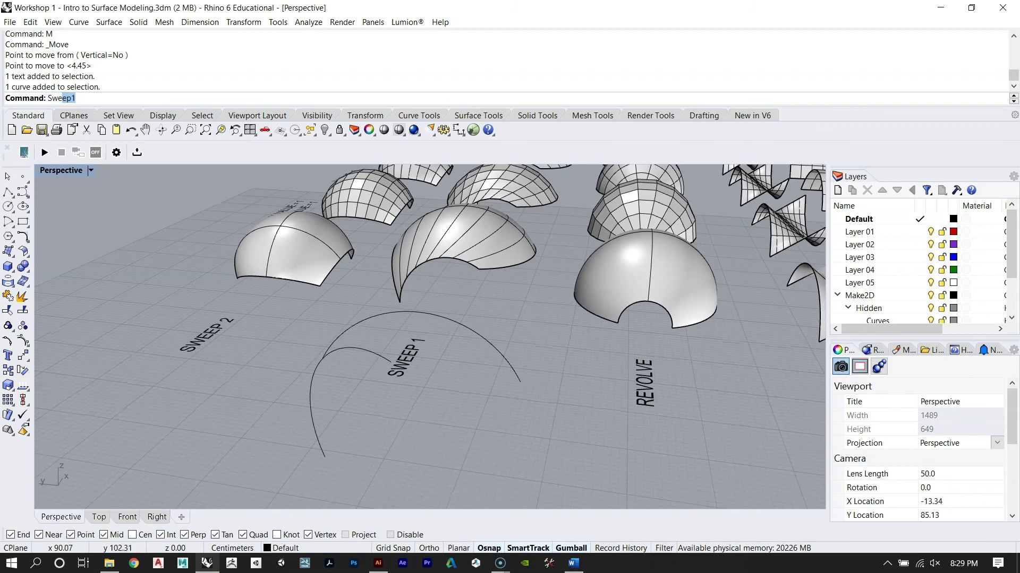
type("ep1")
key("Return")
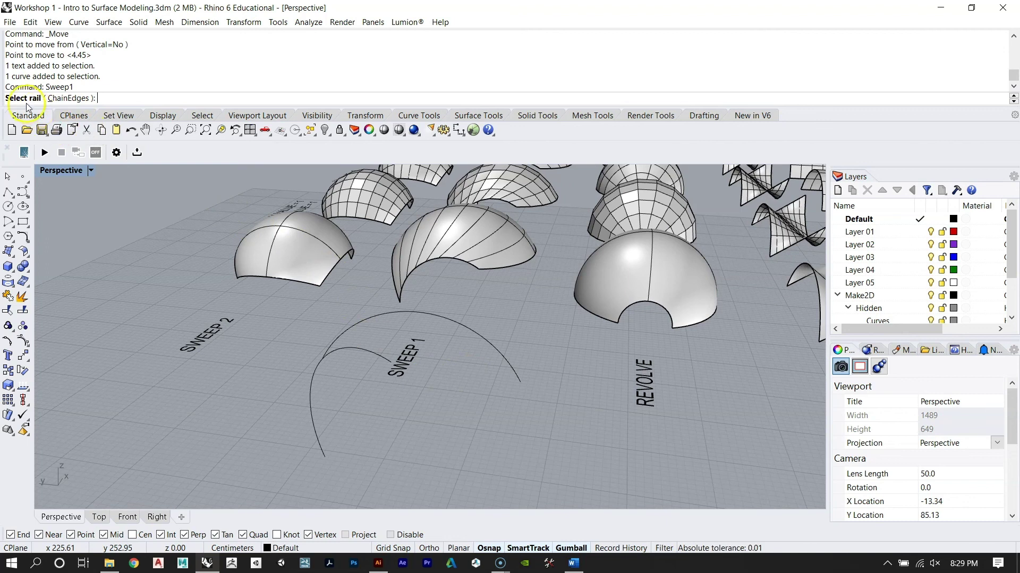
right_click_drag(529, 333, 534, 337)
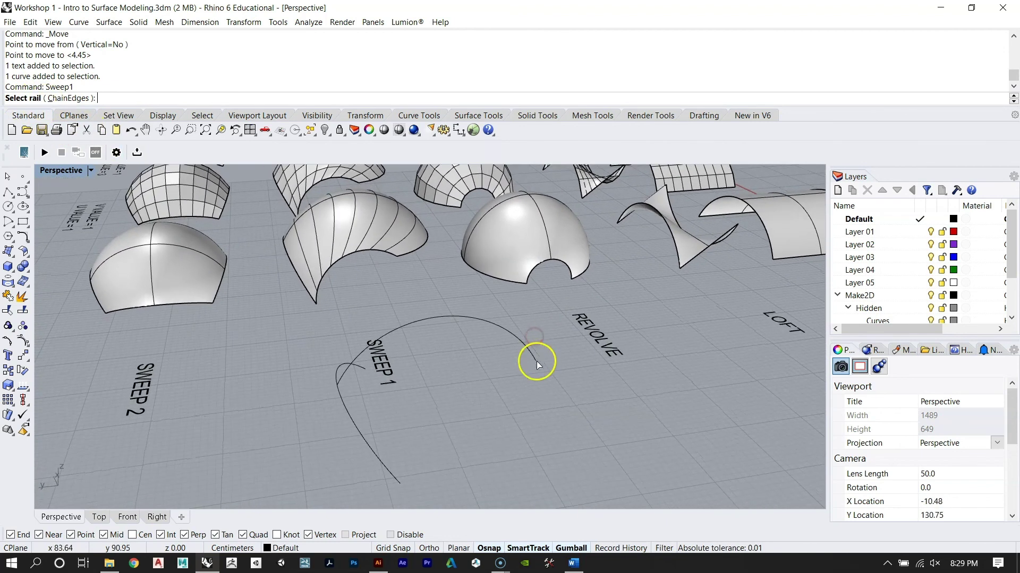
left_click(448, 318)
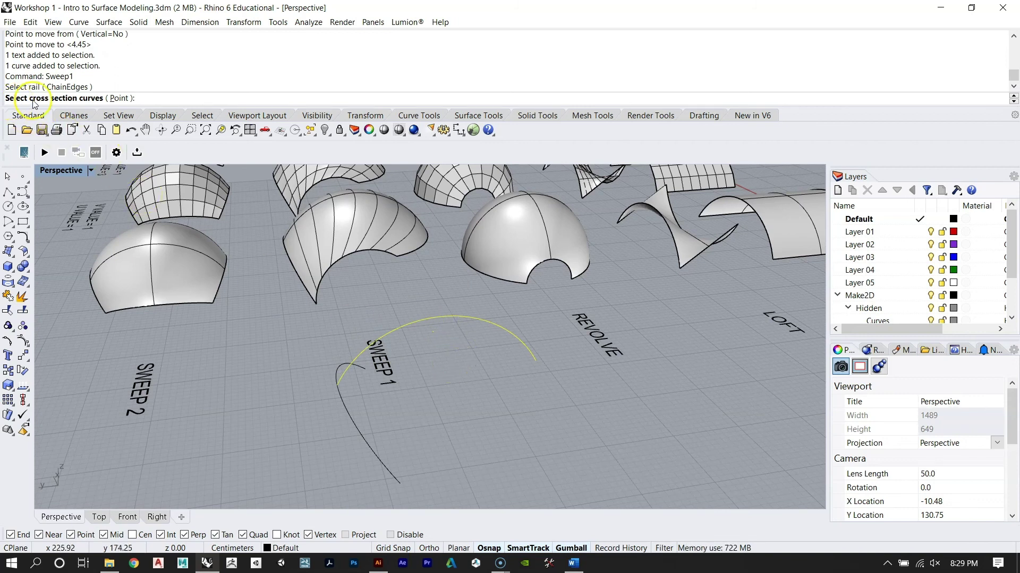
right_click_drag(386, 393, 225, 418)
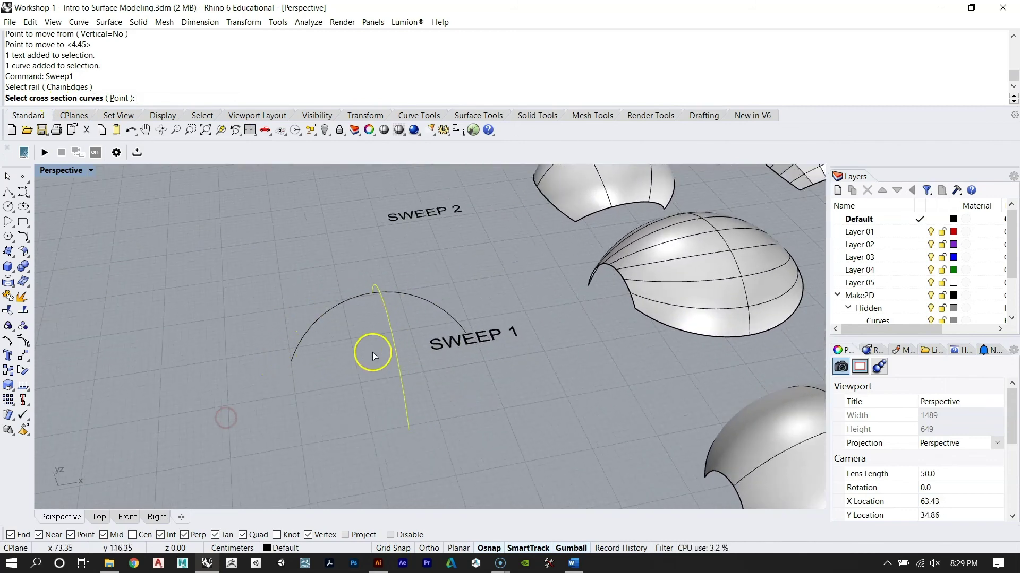
right_click_drag(360, 413, 520, 339)
left_click(349, 397)
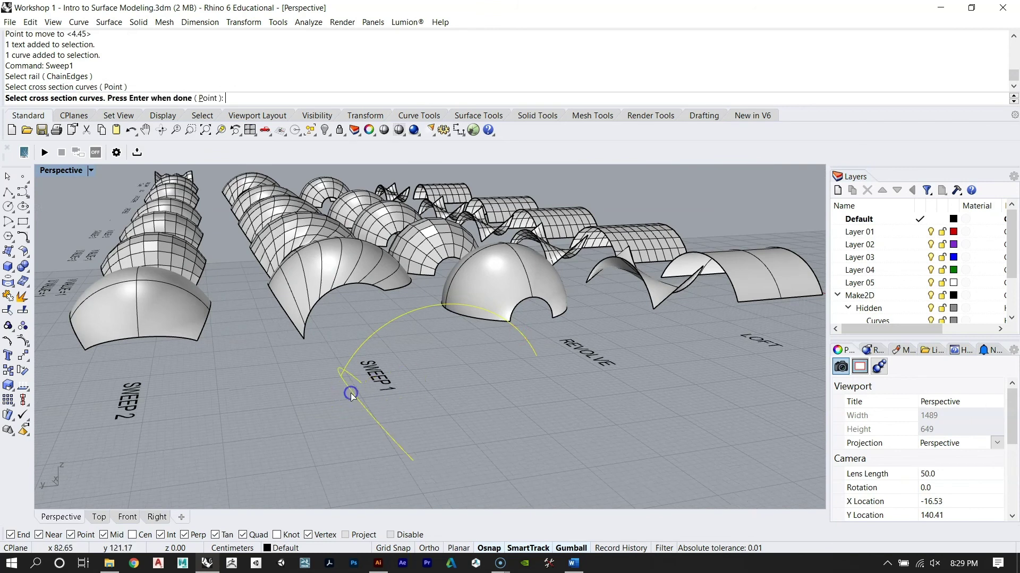
key("Return")
Step: Inspect the Roadlike sweep preview, change the frame style to Freeform and create the one-rail sweep surface
right_click_drag(482, 400, 462, 391)
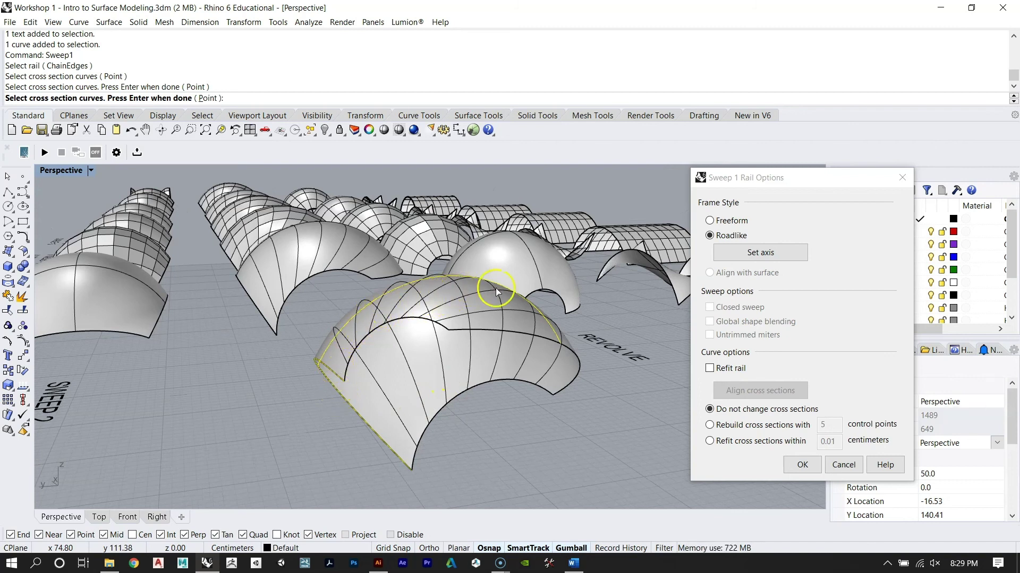
right_click_drag(482, 326, 444, 341)
right_click_drag(318, 342, 330, 411)
right_click_drag(566, 380, 515, 339)
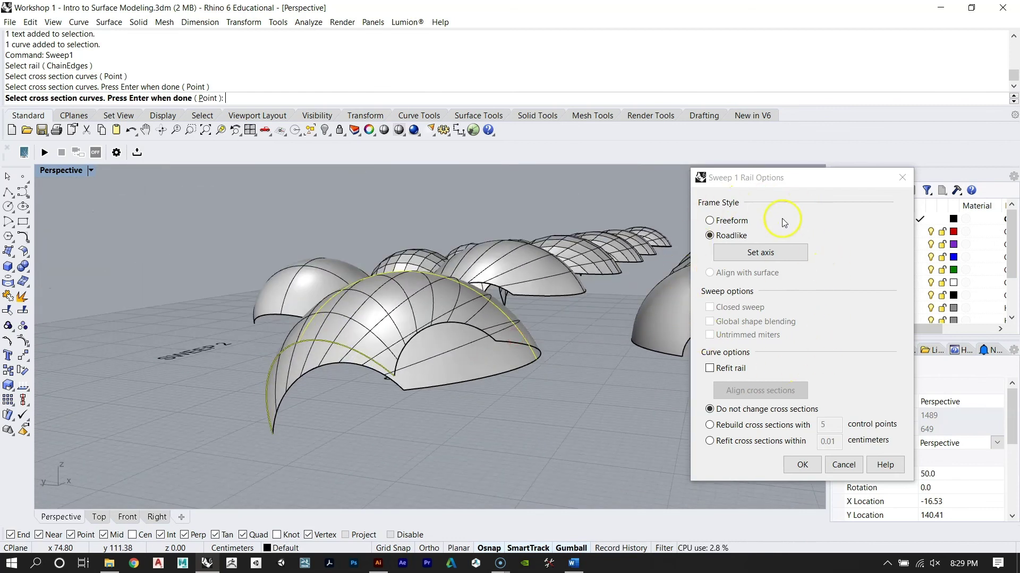
left_click(710, 219)
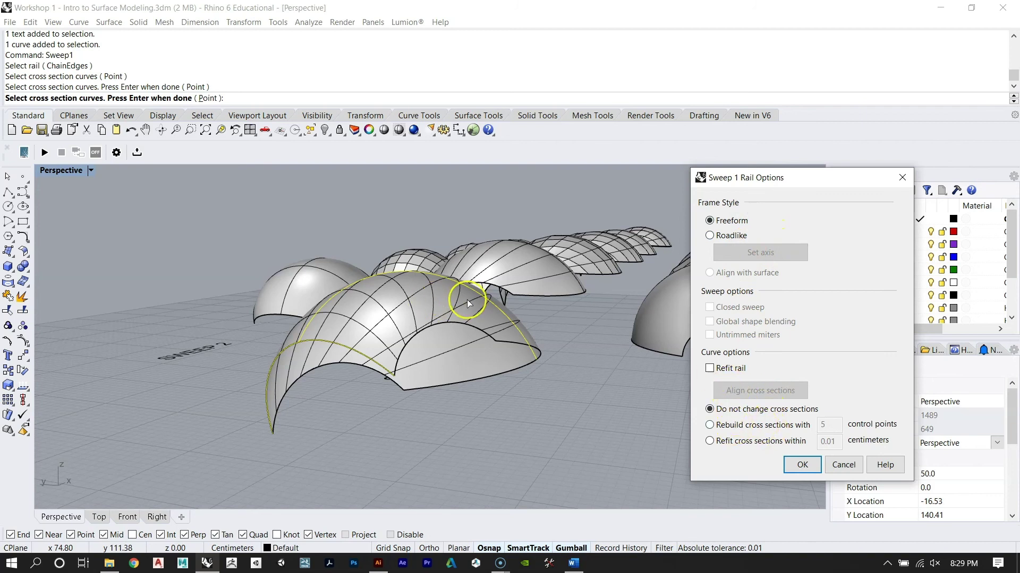
right_click_drag(468, 303, 501, 357)
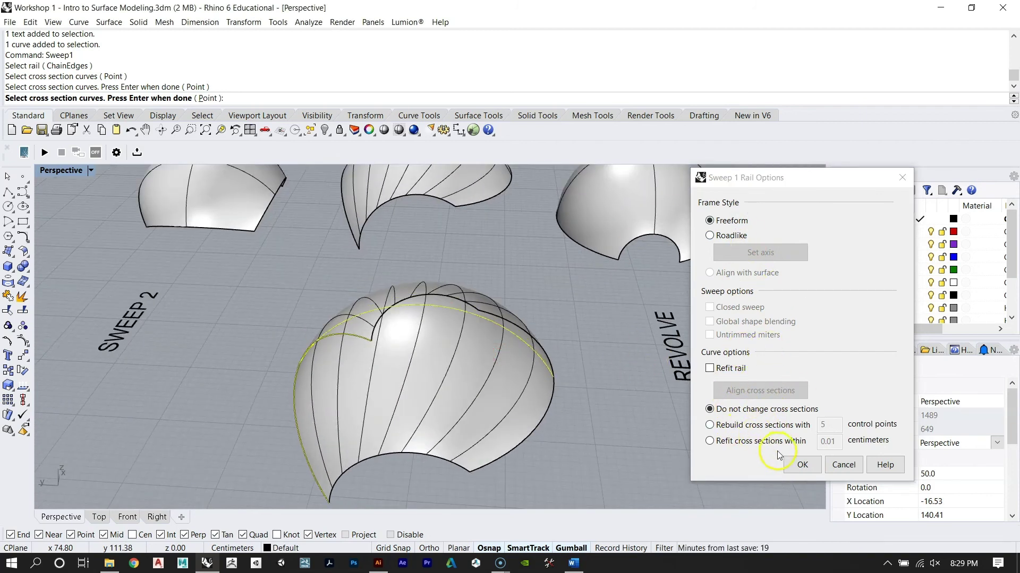
left_click(801, 465)
Step: Delete the swept surface and both arcs in front of the SWEEP 1 label
right_click_drag(405, 266, 419, 397)
left_click(471, 369)
key("Delete")
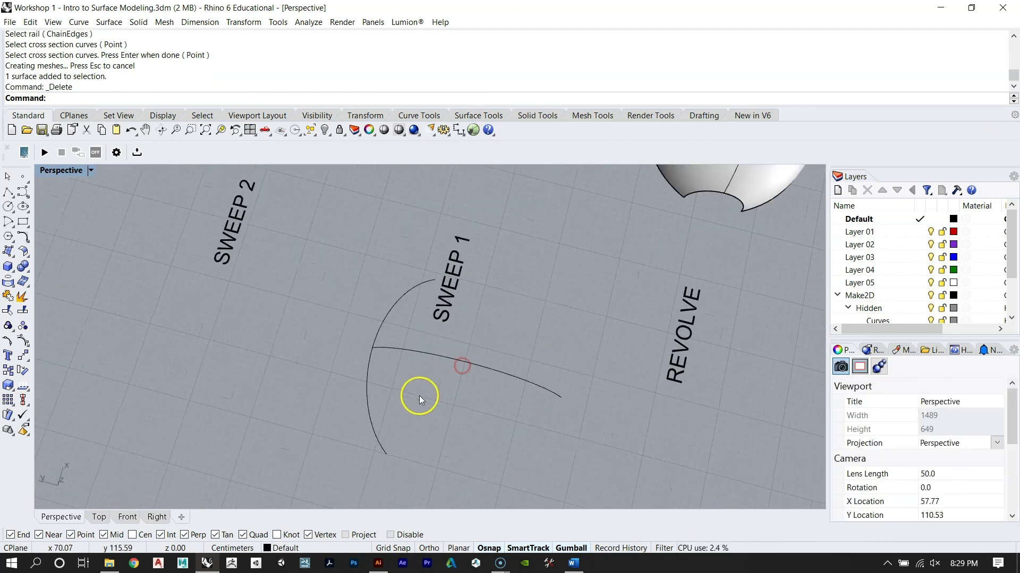
left_click(419, 343)
left_click_drag(418, 385, 320, 351)
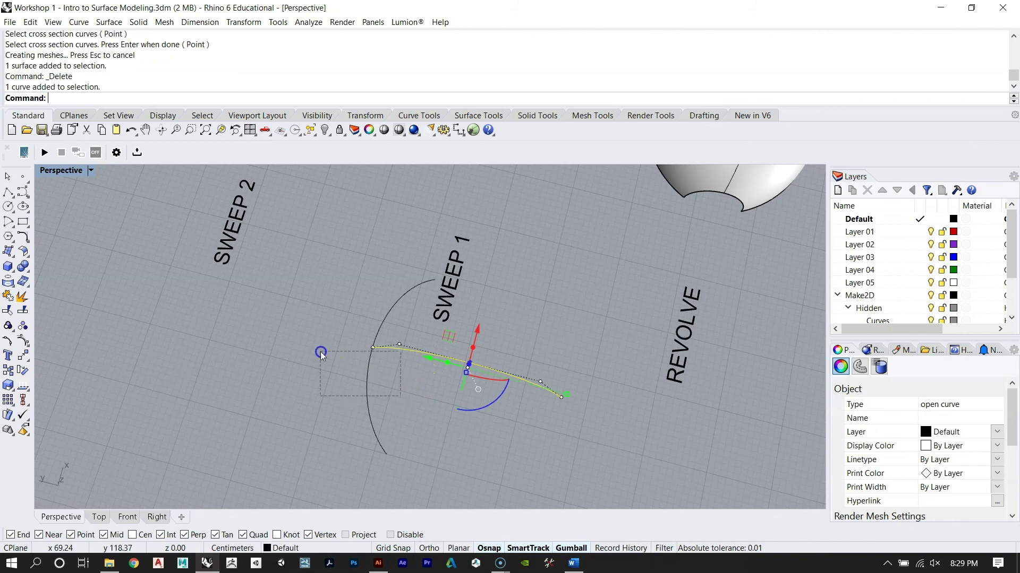
key("Delete")
Step: Bring an arc from the row of labelled source curves to the ground beside the SWEEP 2 label
scroll(179, 288, "down", 5)
right_click_drag(179, 288, 565, 412)
scroll(688, 466, "down", 2)
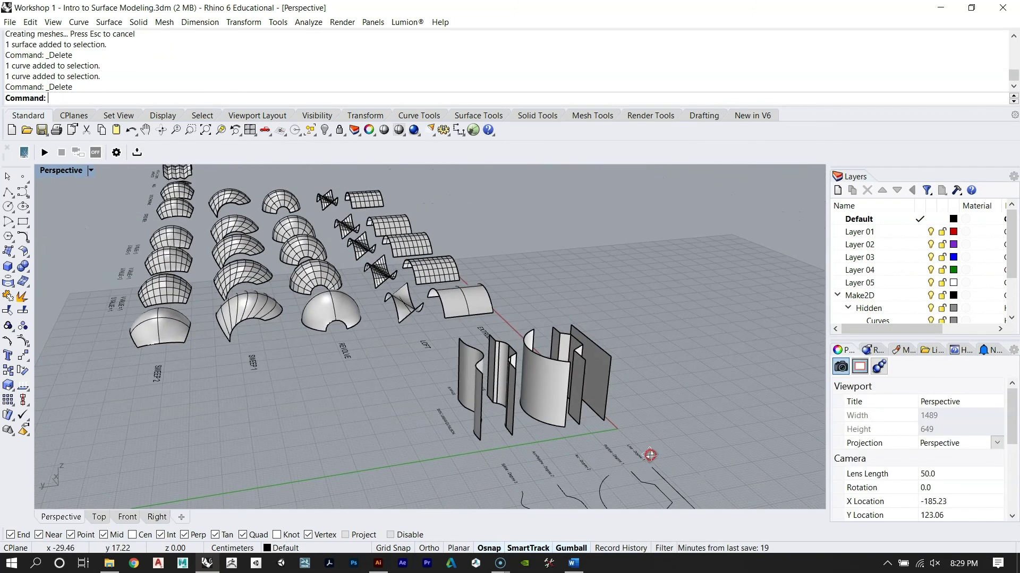
left_click(649, 455)
scroll(649, 455, "down", 3)
left_click_drag(554, 429, 426, 426)
right_click_drag(426, 426, 482, 451)
left_click_drag(523, 415, 398, 372)
type("ZS")
key("Return")
right_click_drag(502, 386, 357, 398)
scroll(392, 368, "down", 5)
key("Escape")
right_click_drag(392, 369, 409, 378)
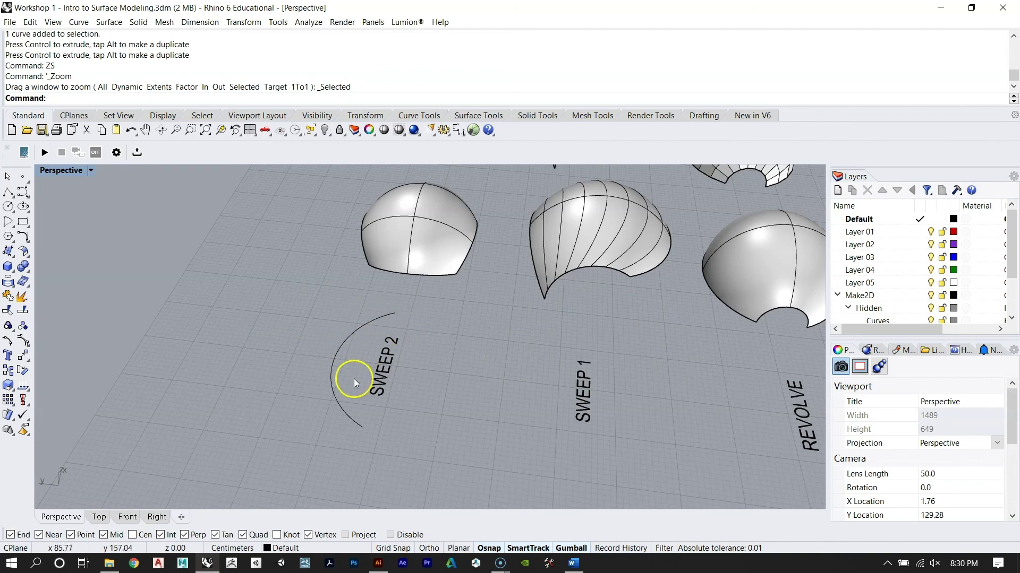
Step: Duplicate the arc at the SWEEP 2 label, rotate the copy upright and position it above the flat arc
left_click(332, 370)
right_click_drag(292, 351, 322, 357)
left_click_drag(325, 368, 293, 383)
right_click_drag(281, 380, 275, 332)
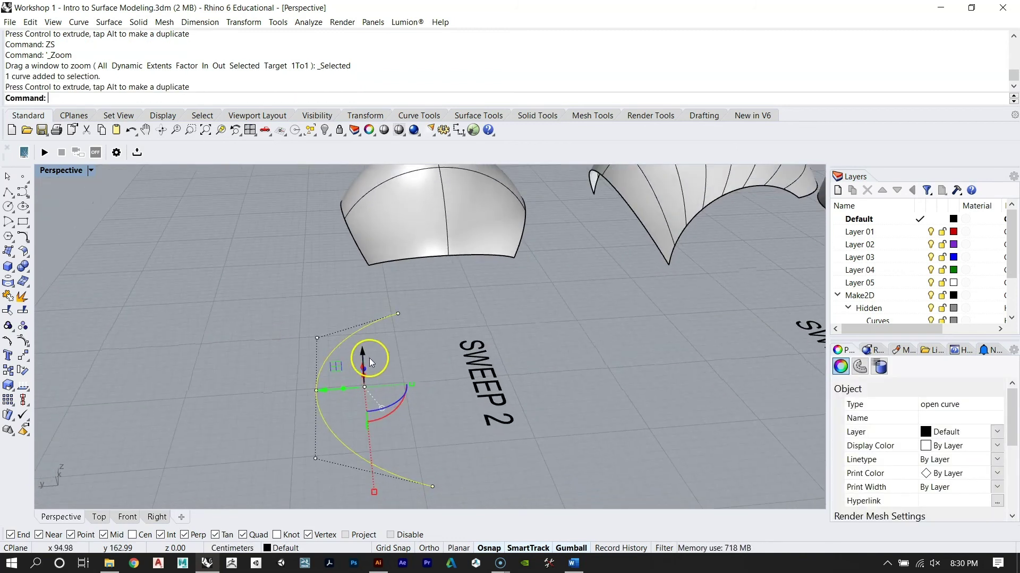
left_click_drag(368, 356, 328, 324)
right_click_drag(342, 361, 425, 340)
left_click_drag(469, 320, 452, 355)
right_click_drag(432, 366, 410, 409)
Step: Select the flat arc at the SWEEP 2 label and tilt it up from the ground plane
left_click(353, 419)
left_click_drag(353, 419, 284, 370)
right_click_drag(284, 366, 294, 357)
right_click_drag(378, 396, 387, 377)
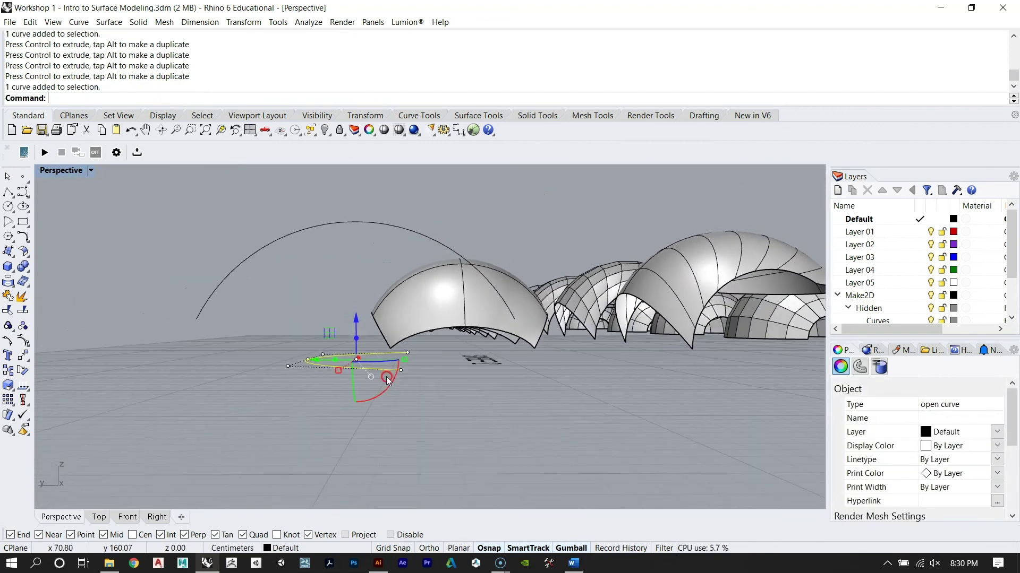
left_click_drag(394, 377, 375, 411)
right_click_drag(446, 303, 423, 365)
Step: Move the upright arc by its end point onto one end of the tilted arc at SWEEP 2
left_click(273, 228)
left_click(237, 292)
right_click_drag(236, 292, 346, 325)
type("m")
key("Return")
left_click(218, 308)
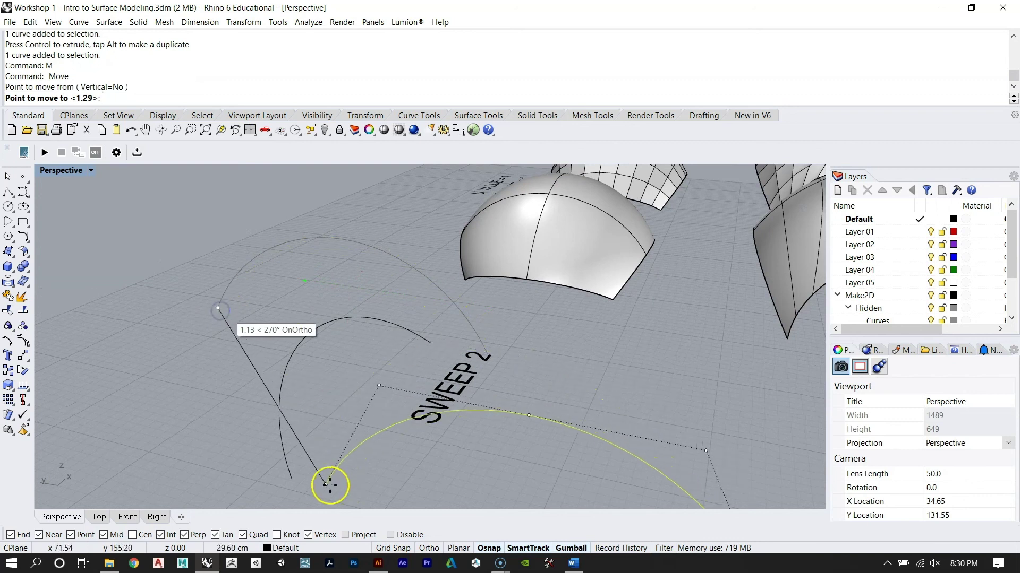
left_click(295, 481)
key("Escape")
Step: Copy the upright arc from its shared end point to the opposite end of the tilted arc
right_click_drag(463, 377, 285, 370)
left_click(246, 335)
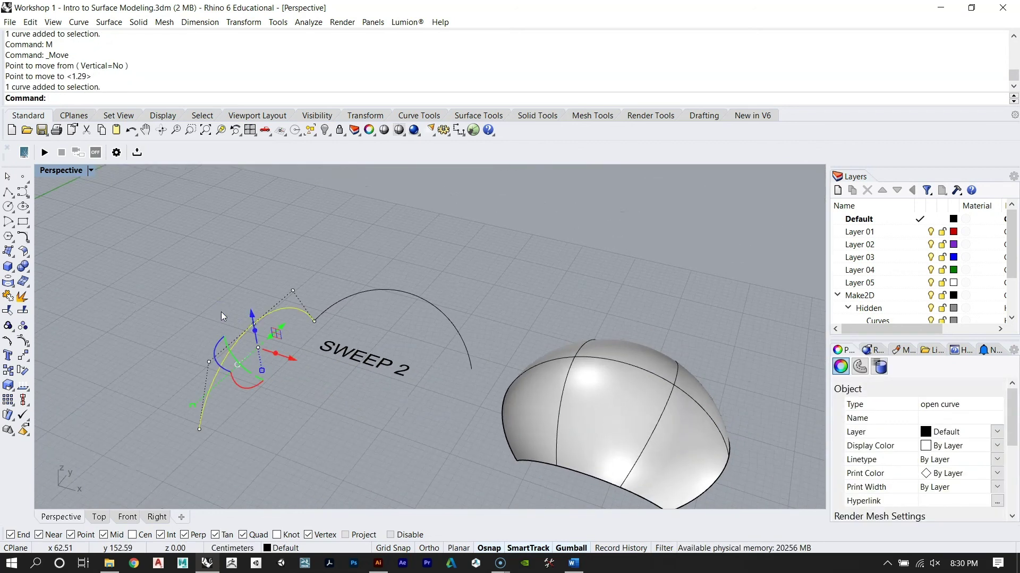
type("copy")
key("Return")
scroll(398, 396, "up", 5)
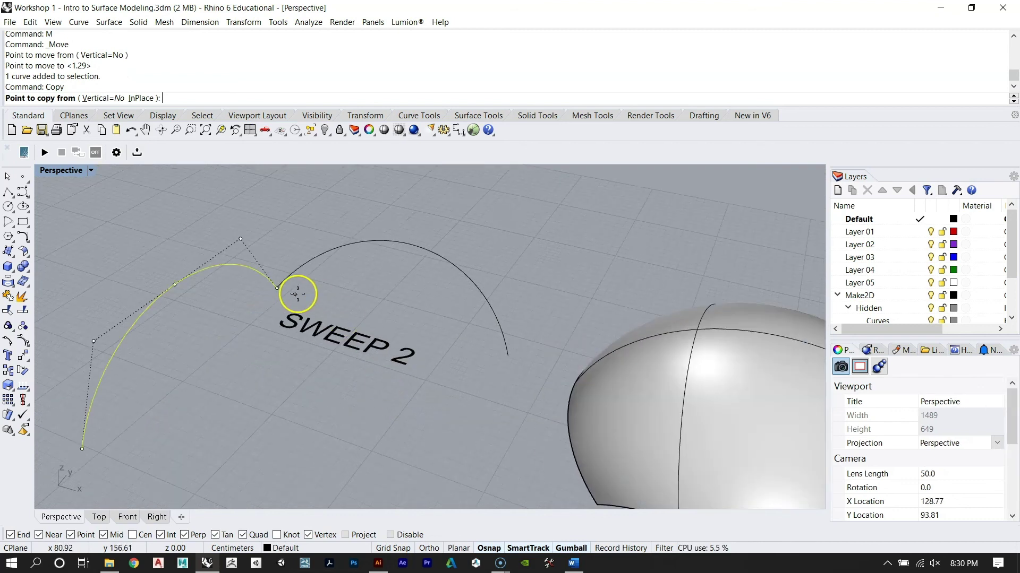
left_click(278, 288)
left_click(509, 356)
right_click(473, 338)
key("Escape")
Step: Mirror a copy of the tilted arc to the far ends of the two upright arcs, using an Ortho-constrained plane starting at one arc's midpoint
right_click_drag(275, 326, 350, 373)
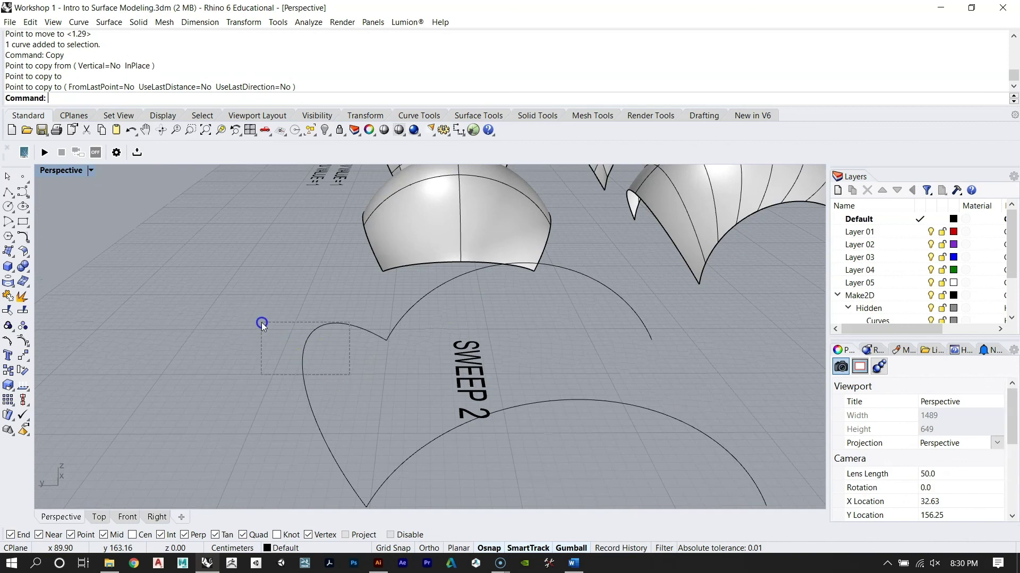
left_click_drag(262, 323, 261, 324)
type("Mir")
key("Return")
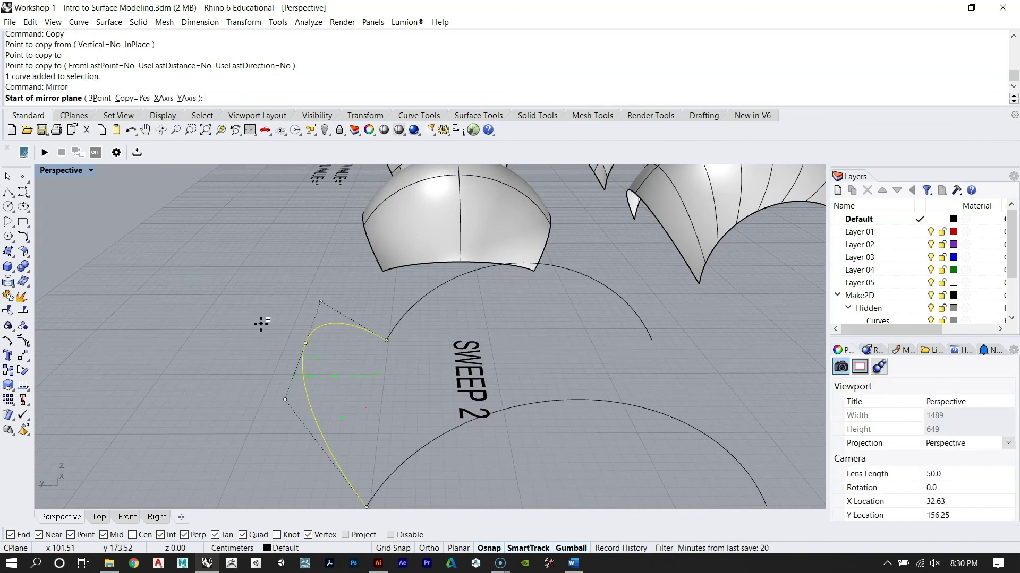
right_click_drag(262, 324, 503, 335)
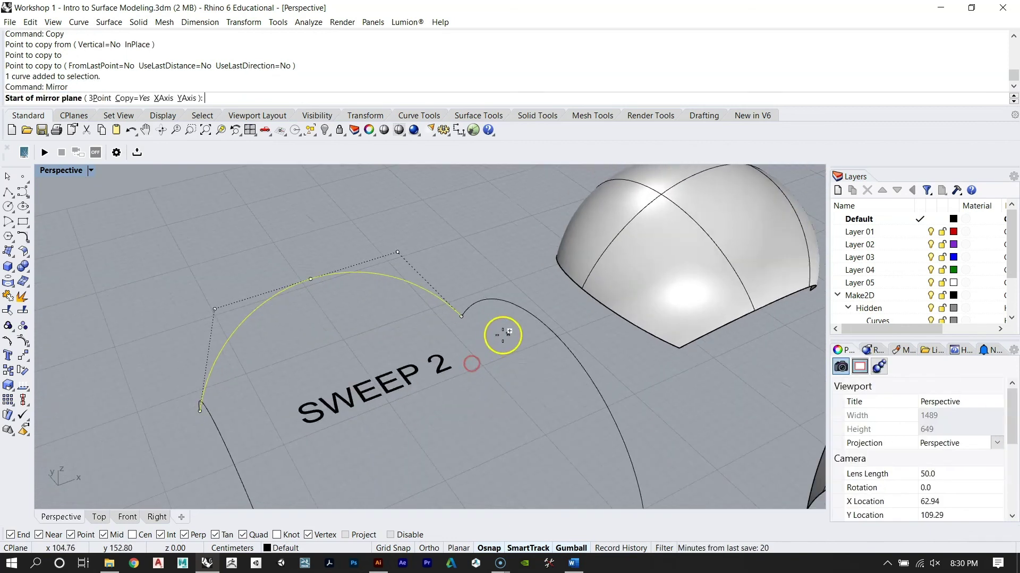
left_click(552, 334)
right_click_drag(506, 341, 471, 364)
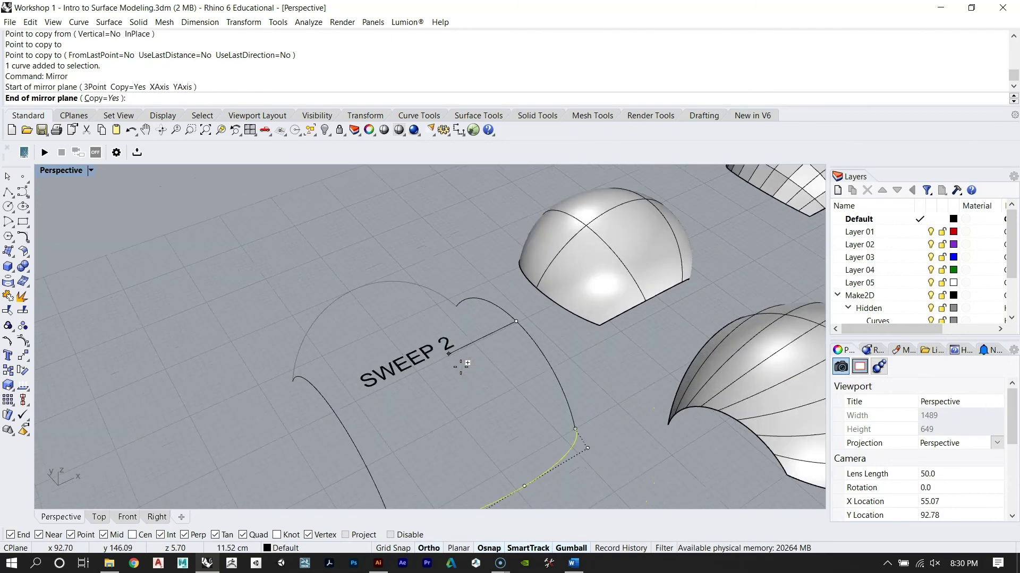
left_click(458, 370)
right_click_drag(382, 407, 338, 367)
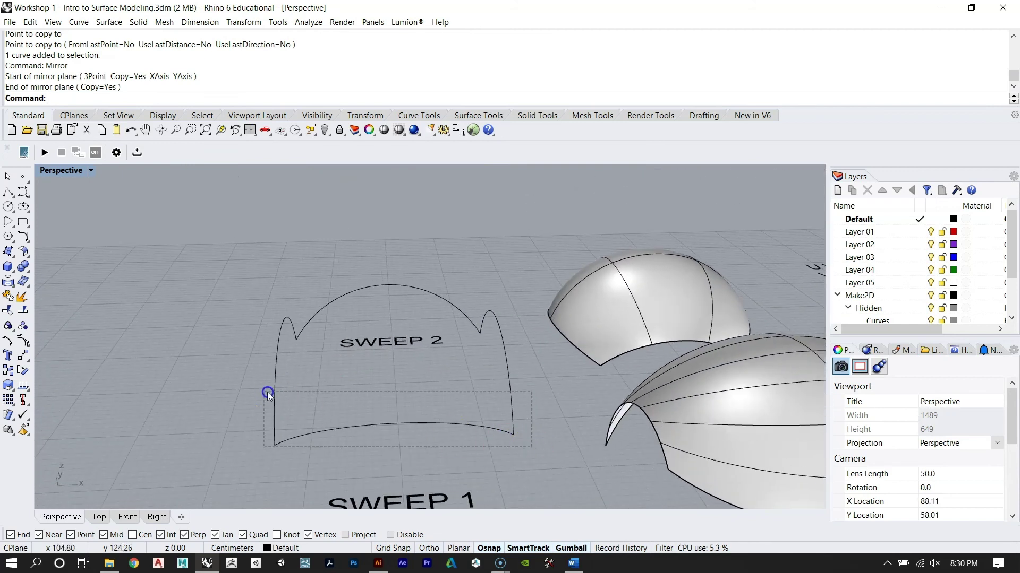
Step: Examine the four connected arcs at SWEEP 2 and their control points to tell rails from cross sections
left_click_drag(531, 446, 268, 393)
left_click(318, 316)
right_click_drag(318, 318, 401, 321)
left_click(361, 278)
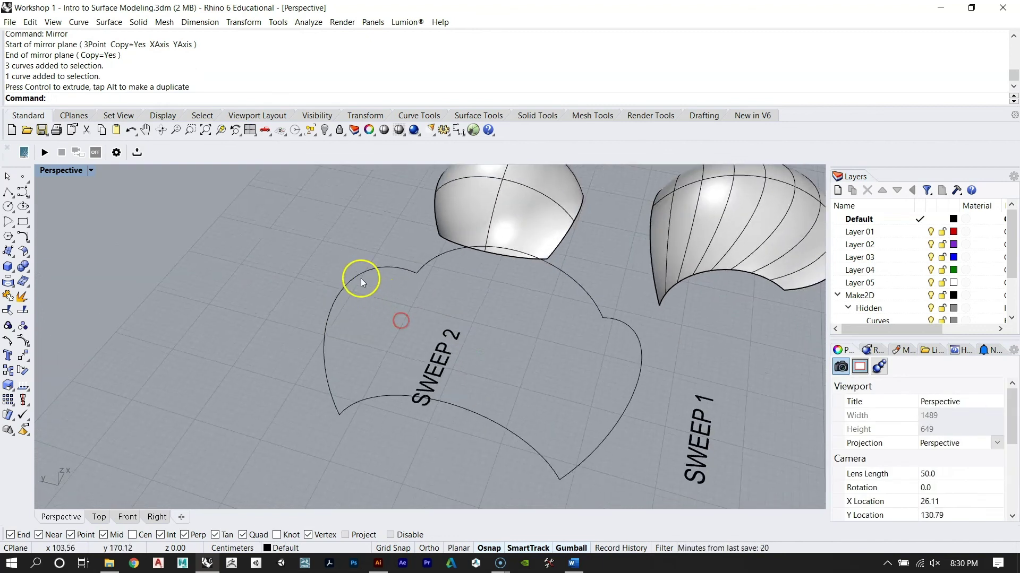
left_click(602, 398)
key("F10")
right_click_drag(611, 398, 502, 327)
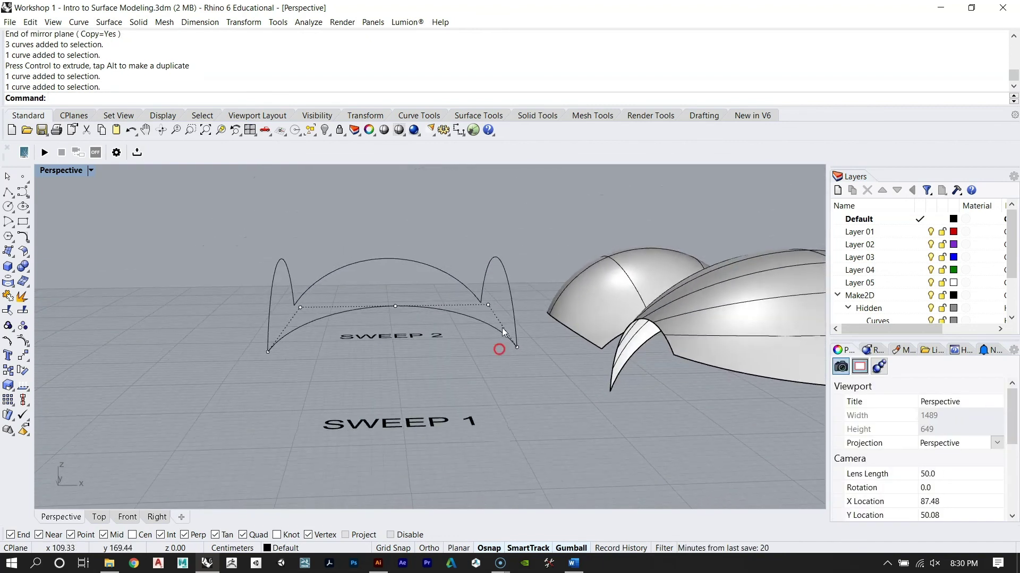
left_click(502, 329)
left_click(273, 266)
key("Escape")
right_click_drag(269, 340, 404, 395)
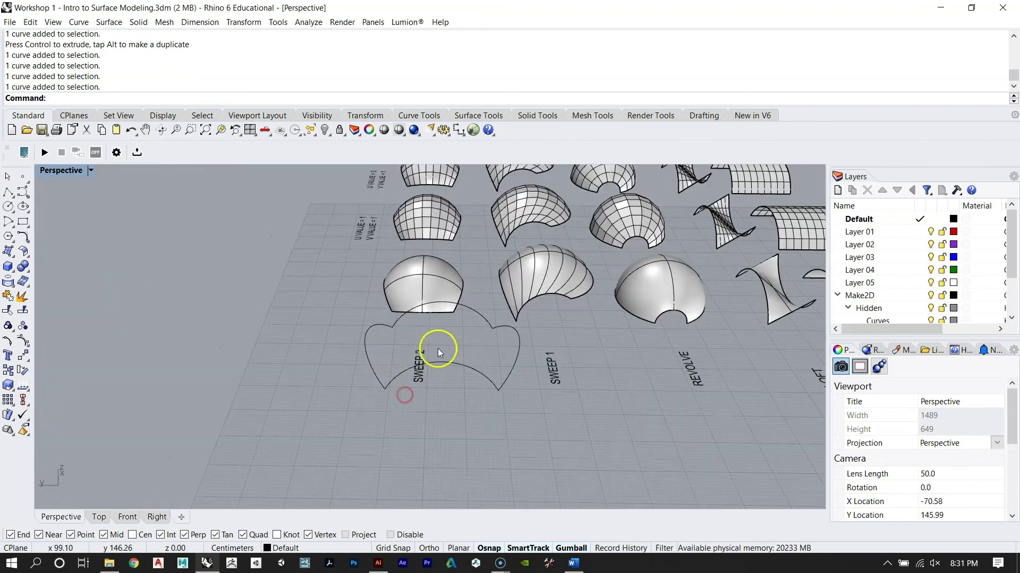
scroll(478, 364, "up", 3)
right_click_drag(469, 392, 283, 287)
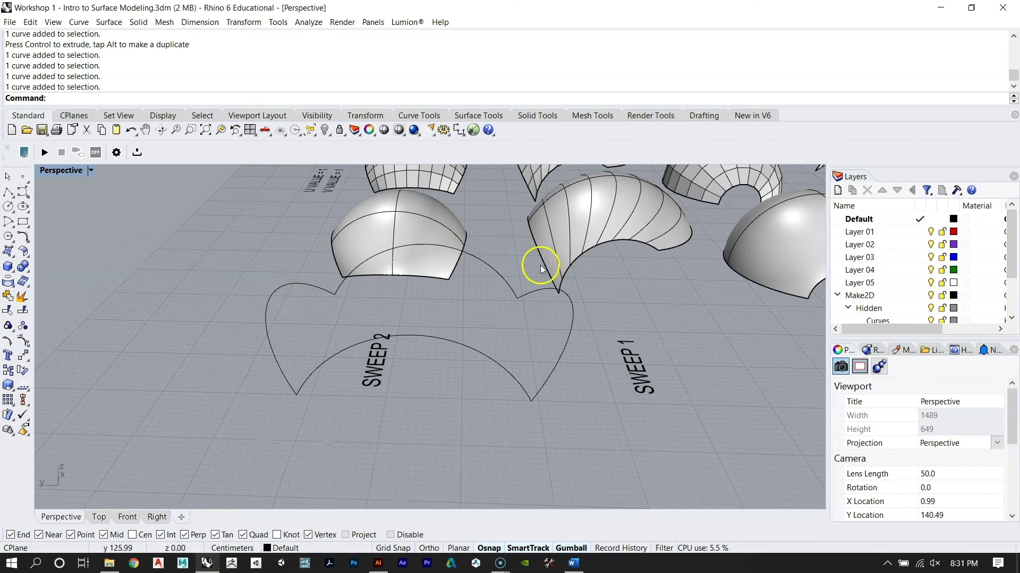
right_click_drag(575, 313, 342, 262)
left_click(303, 312)
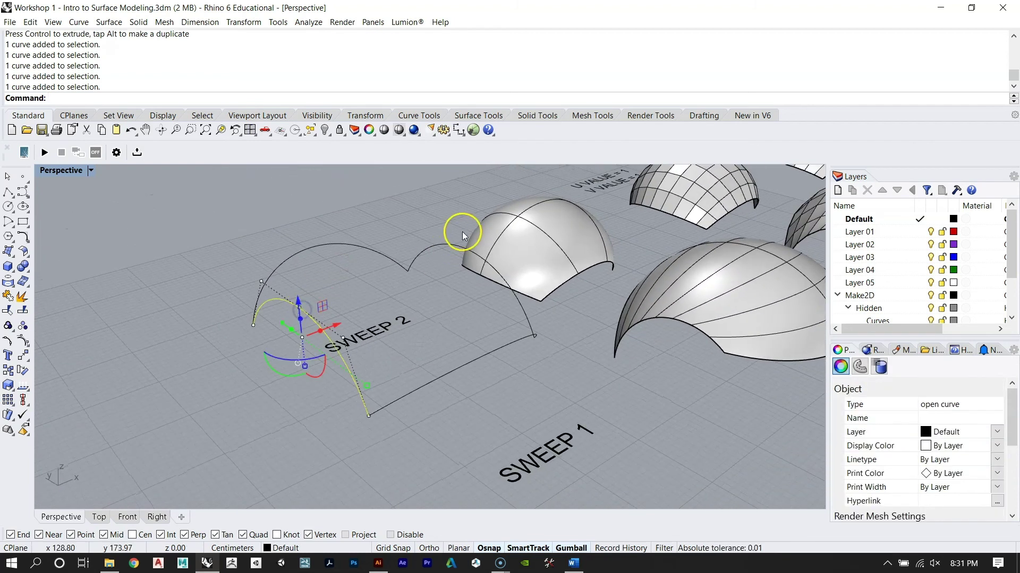
left_click(355, 310)
Step: Preview a Sweep2 with the two upright arcs as rails and both tilted arcs as cross sections, and cancel it
right_click_drag(354, 310, 371, 333)
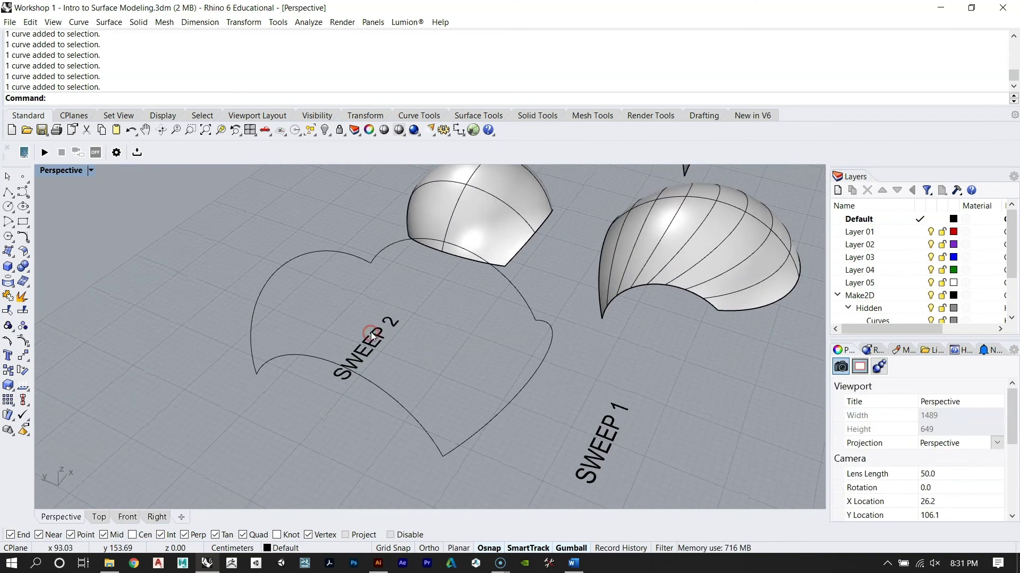
type("Sweep")
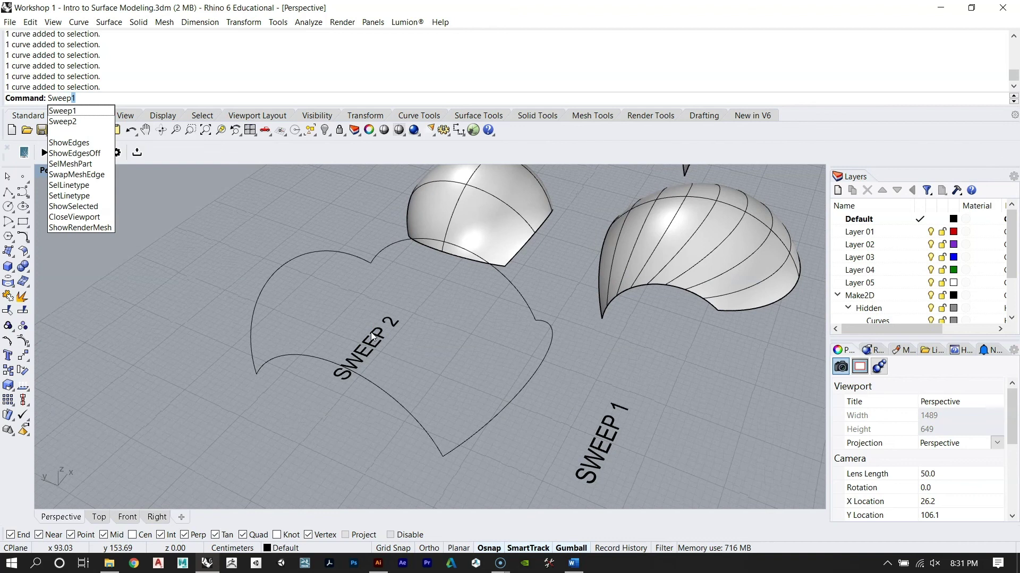
type("2")
key("Return")
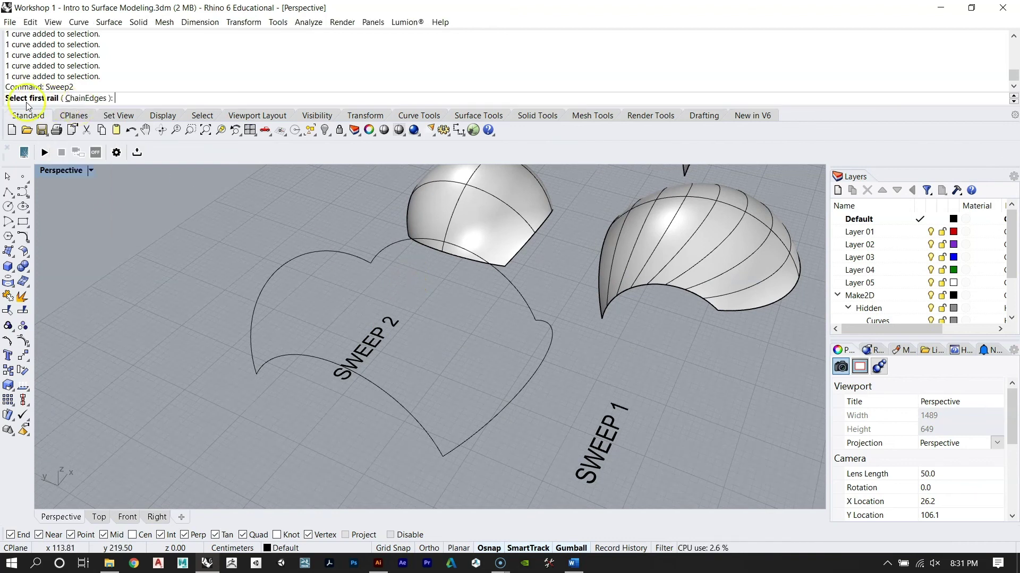
left_click(393, 246)
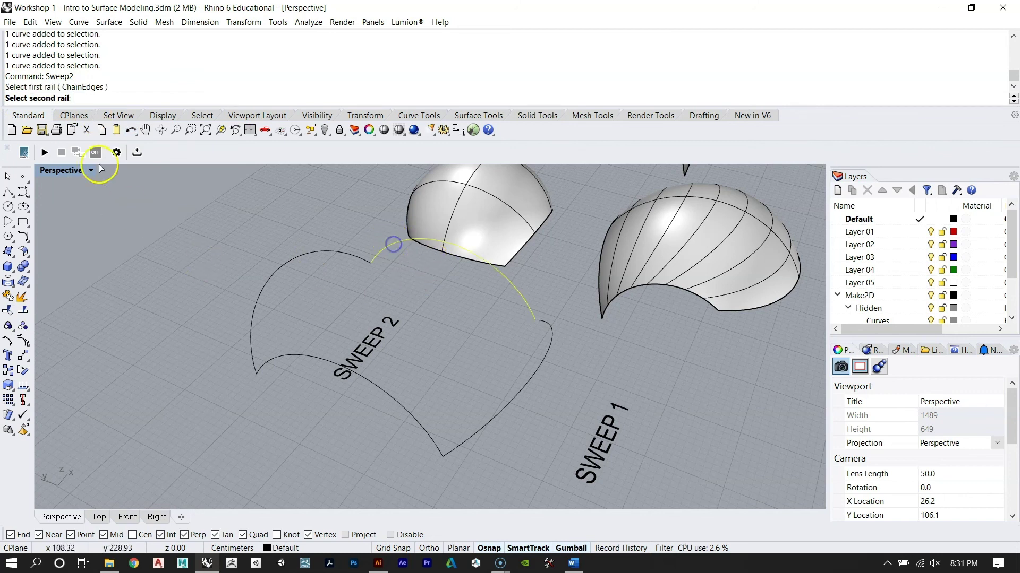
left_click(286, 353)
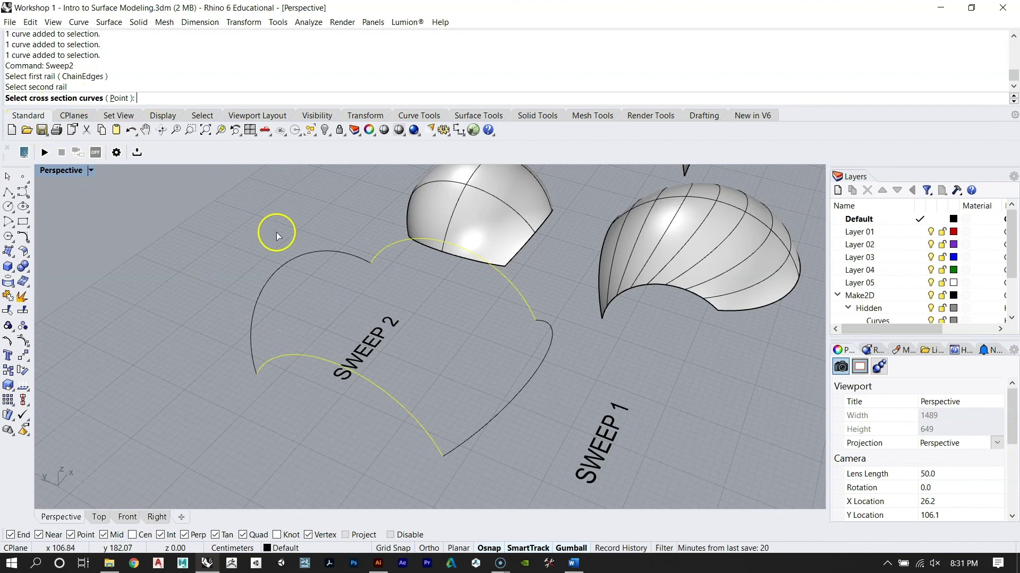
left_click(303, 260)
right_click_drag(303, 260, 479, 297)
left_click(569, 291)
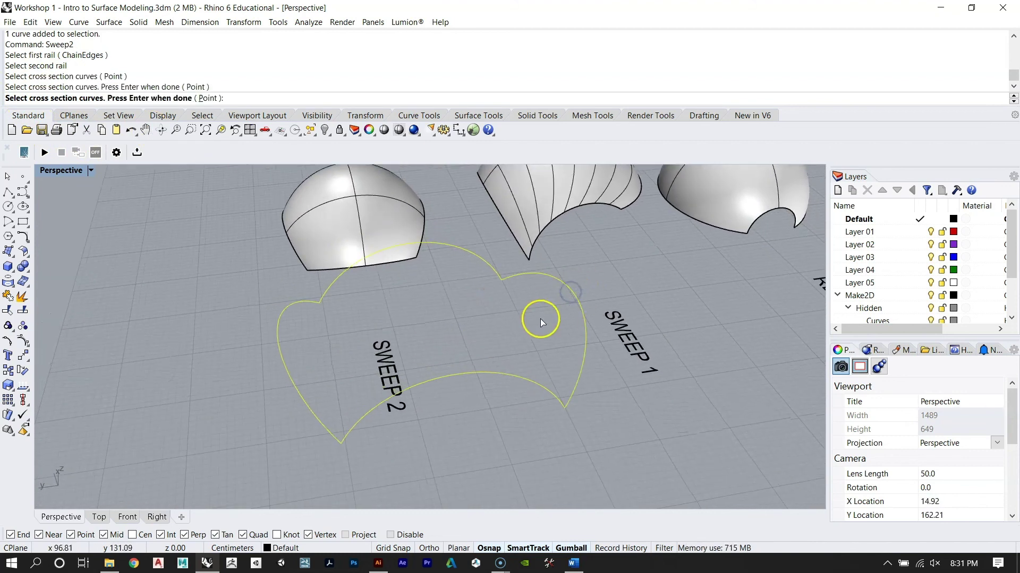
right_click(428, 303)
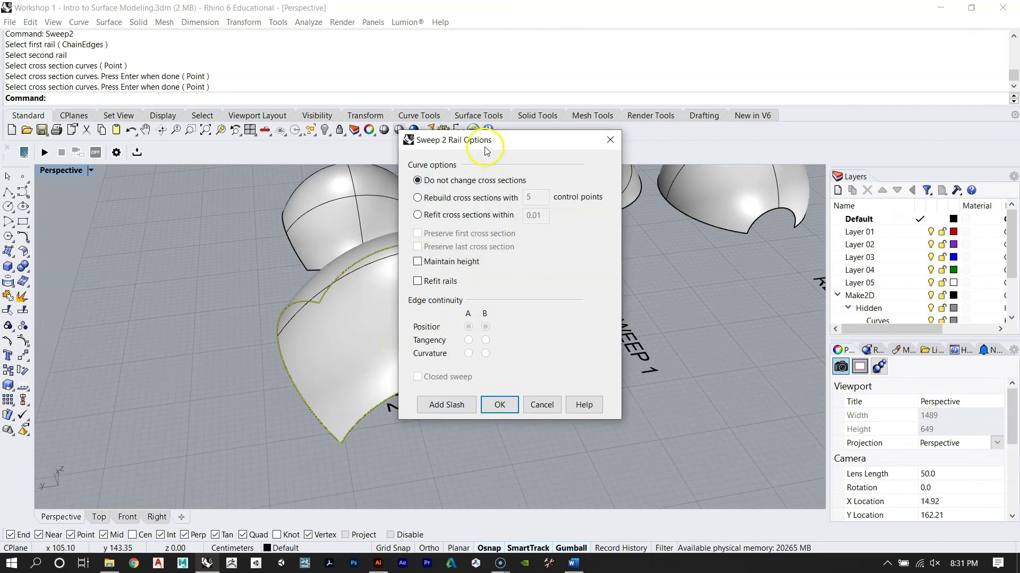
left_click_drag(486, 83, 738, 211)
right_click_drag(391, 323, 343, 275)
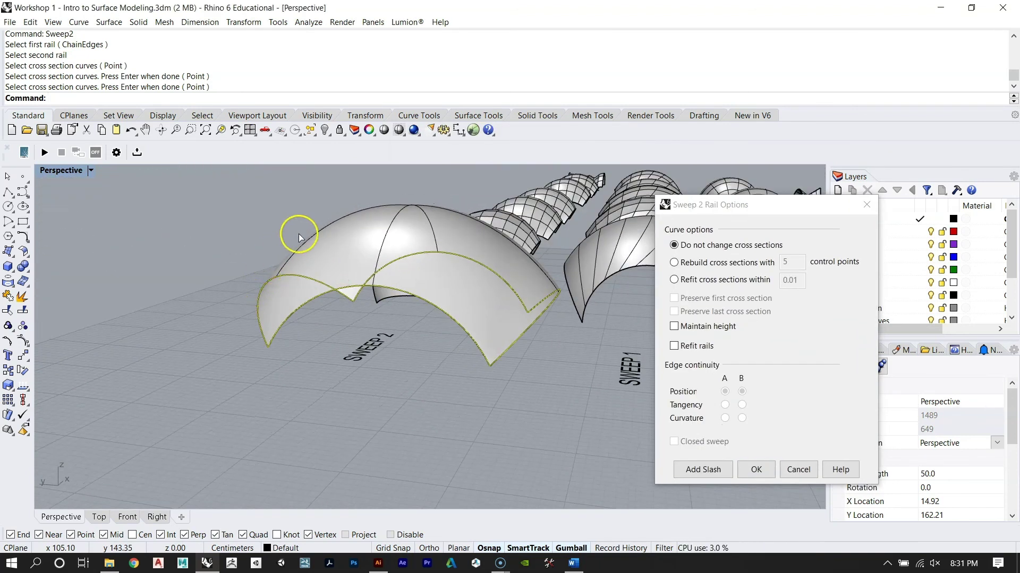
right_click_drag(518, 336, 352, 256)
key("Escape")
Step: Preview a Sweep2 along the two upright rails using only one tilted arc as cross section, and cancel it
right_click_drag(570, 367, 380, 269)
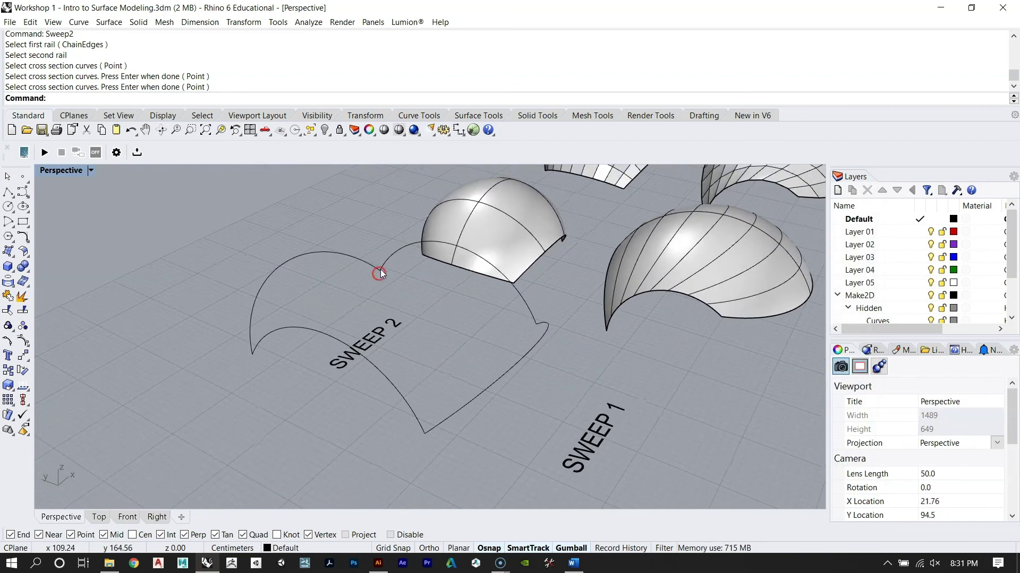
type("Sweep2")
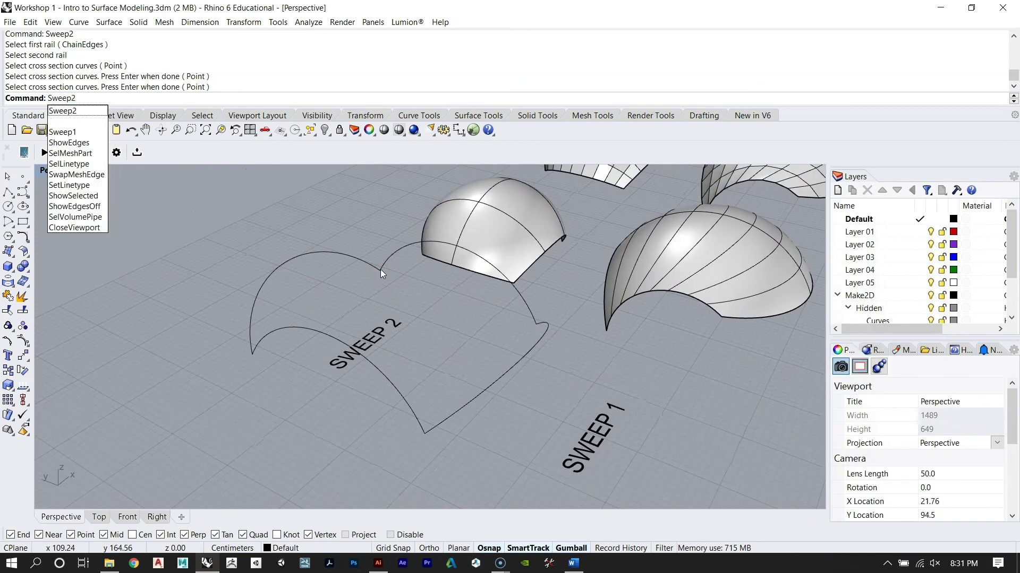
key("Return")
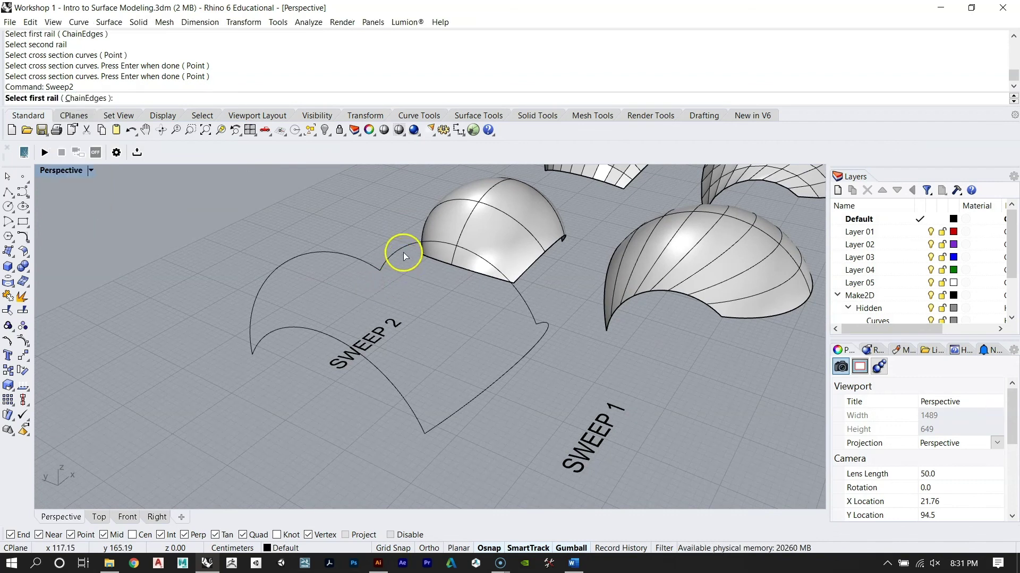
left_click(403, 251)
left_click(319, 329)
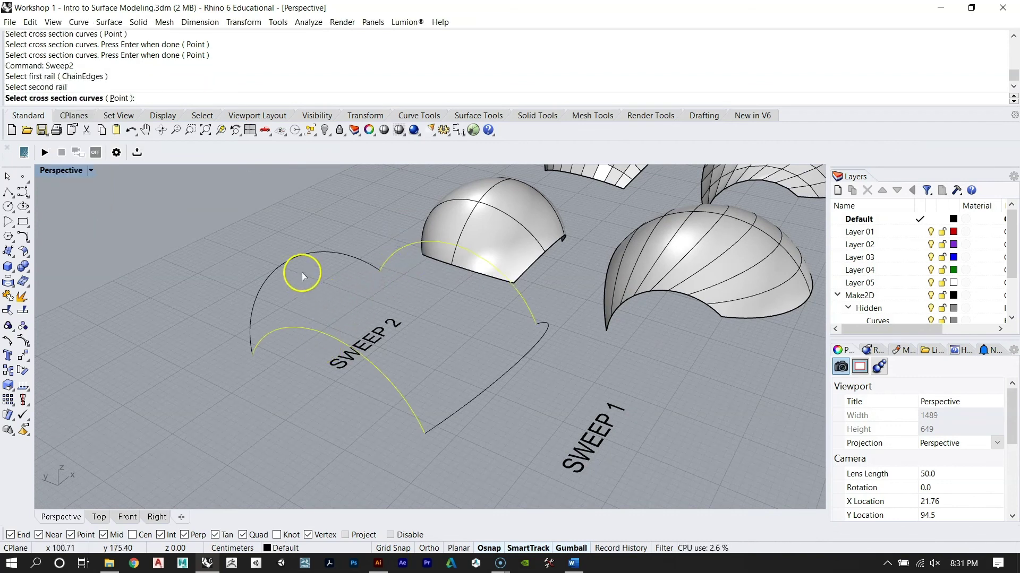
left_click(295, 258)
right_click_drag(311, 310, 310, 281)
right_click(313, 244)
right_click_drag(503, 373, 467, 331)
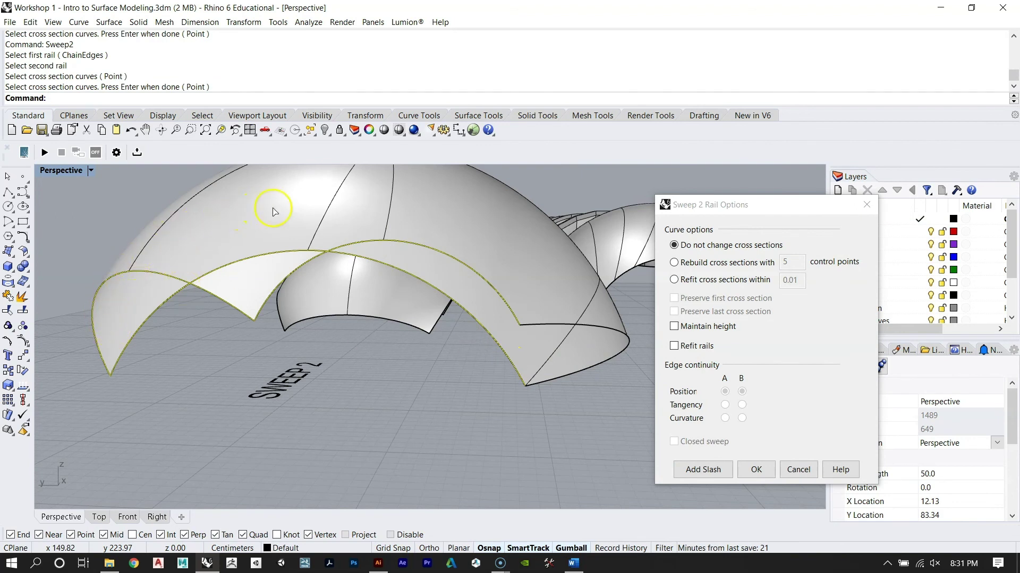
right_click_drag(546, 357, 194, 386)
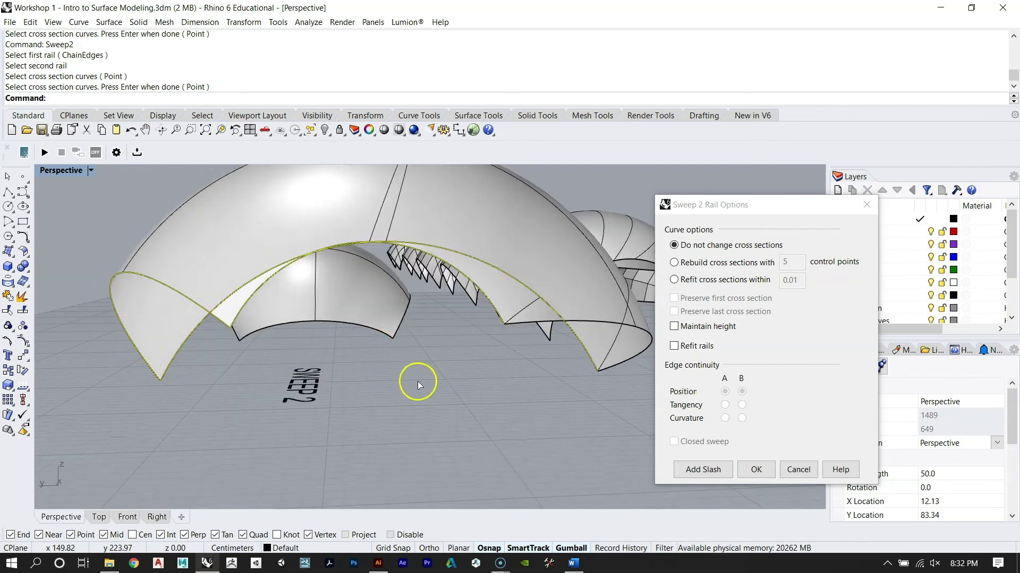
right_click_drag(418, 384, 521, 400)
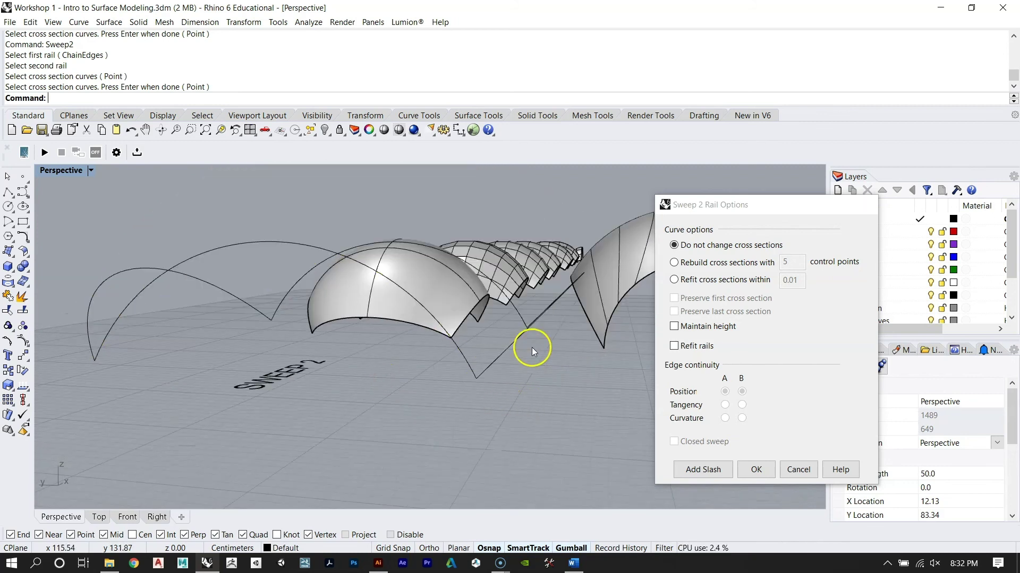
key("Escape")
Step: Sweep both tilted arcs along the two upright rails with Sweep2, leaving the cross sections unchanged
right_click_drag(531, 347, 540, 342)
left_click(567, 354)
right_click_drag(273, 347, 484, 355)
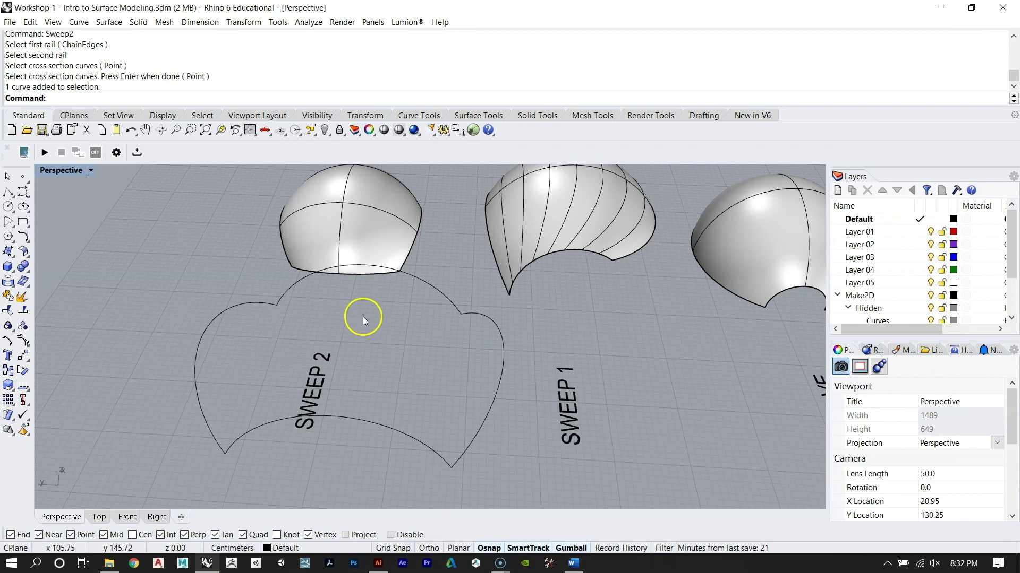
type("2")
key("Return")
left_click(303, 279)
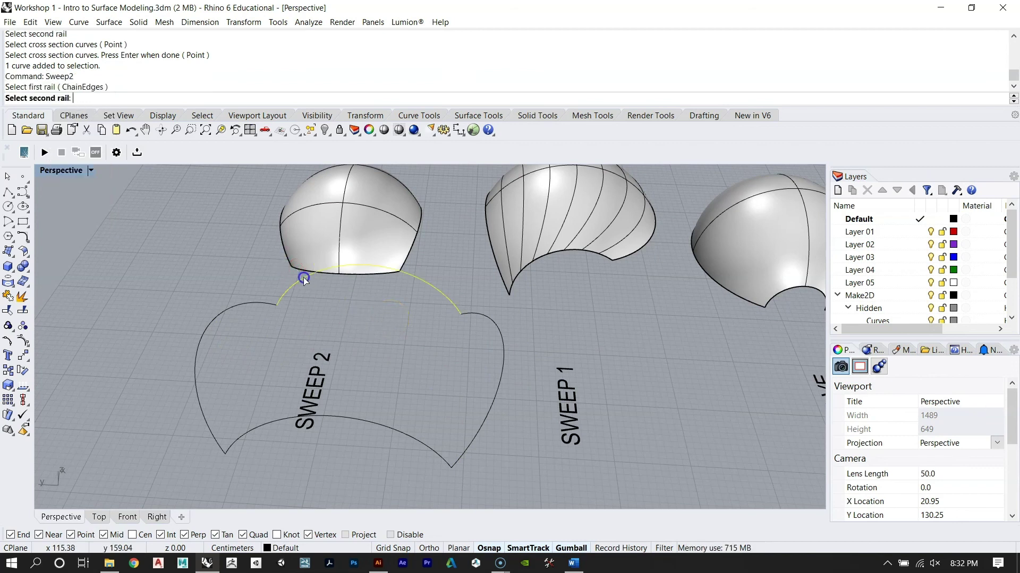
left_click(283, 422)
left_click(203, 328)
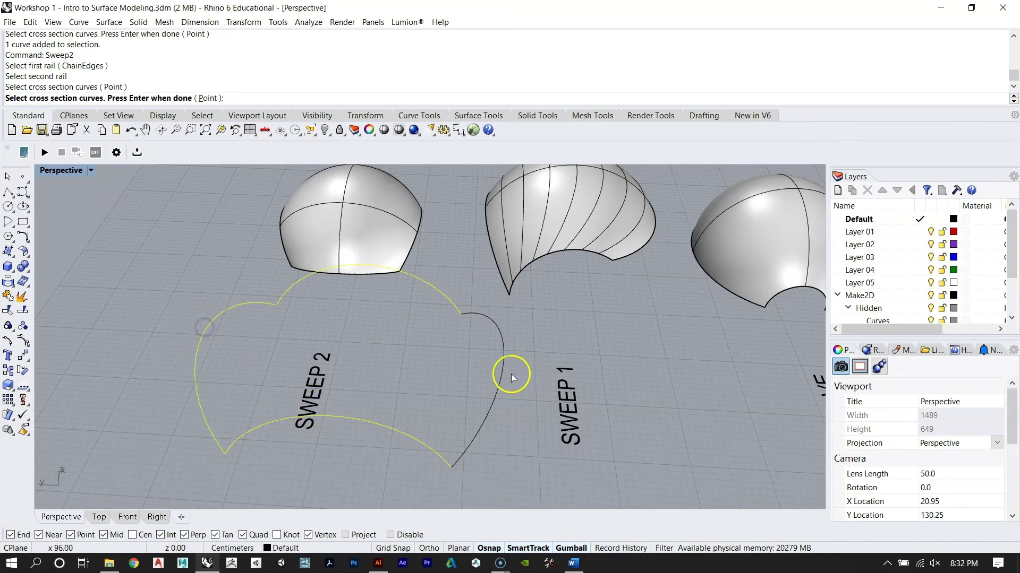
left_click(499, 367)
right_click(499, 366)
right_click_drag(499, 367, 473, 311)
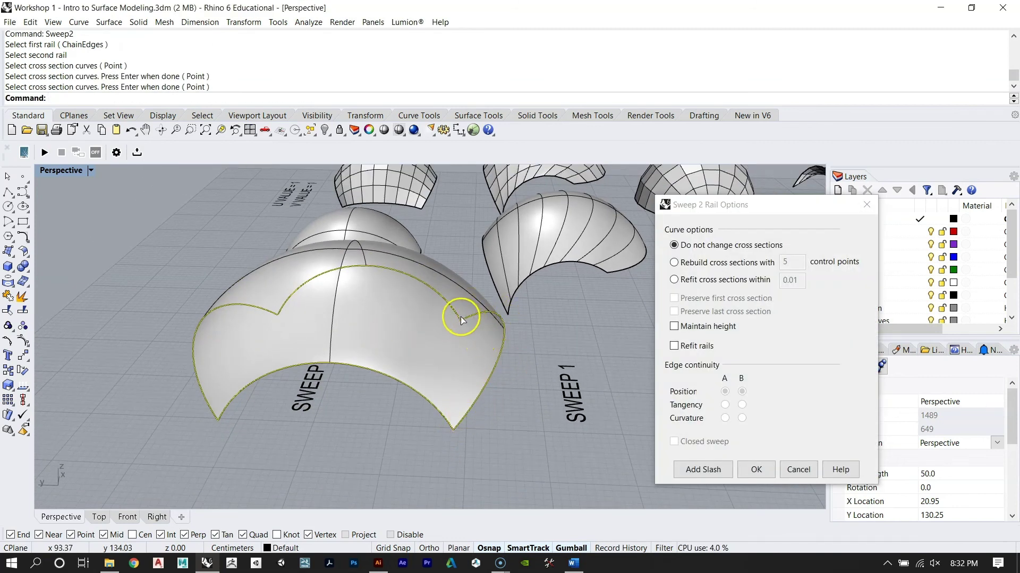
right_click_drag(498, 359, 415, 348)
left_click(762, 476)
Step: Explode the two-rail sweep at SWEEP 2 and select its individual surfaces to inspect the seam
right_click_drag(762, 476, 489, 300)
right_click_drag(434, 264, 329, 318)
right_click_drag(412, 309, 424, 340)
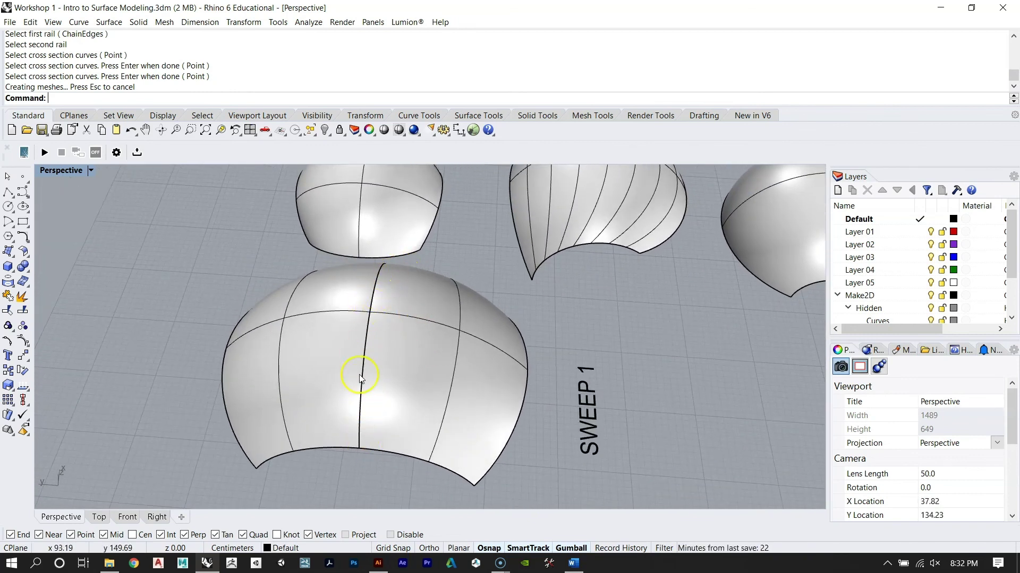
left_click(405, 349)
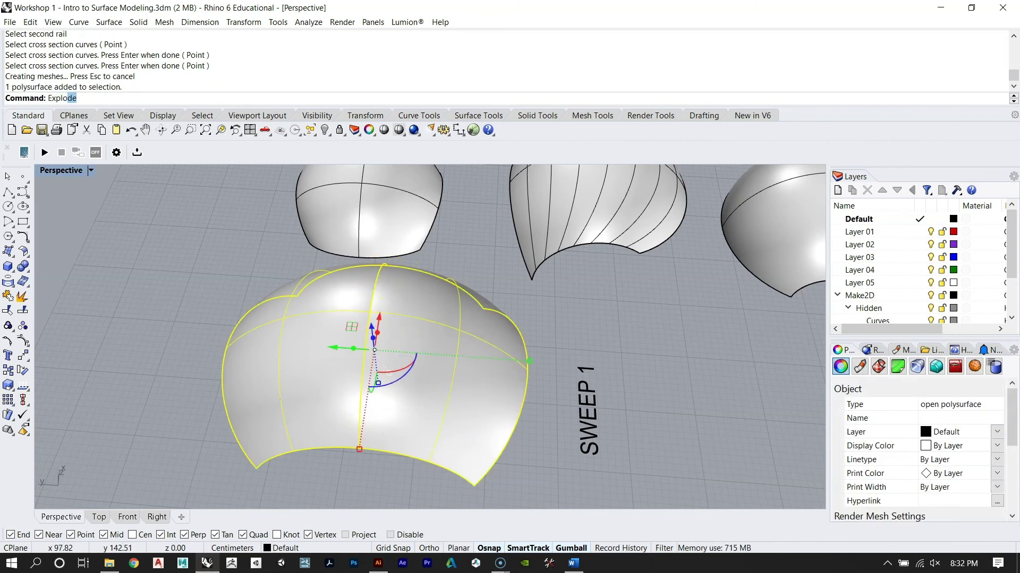
key("Return")
key("Escape")
right_click_drag(384, 332, 410, 410)
left_click(371, 287)
left_click(410, 283)
Step: Undo the explode and delete the two-rail sweep polysurface, keeping its arcs
key("ctrl+z")
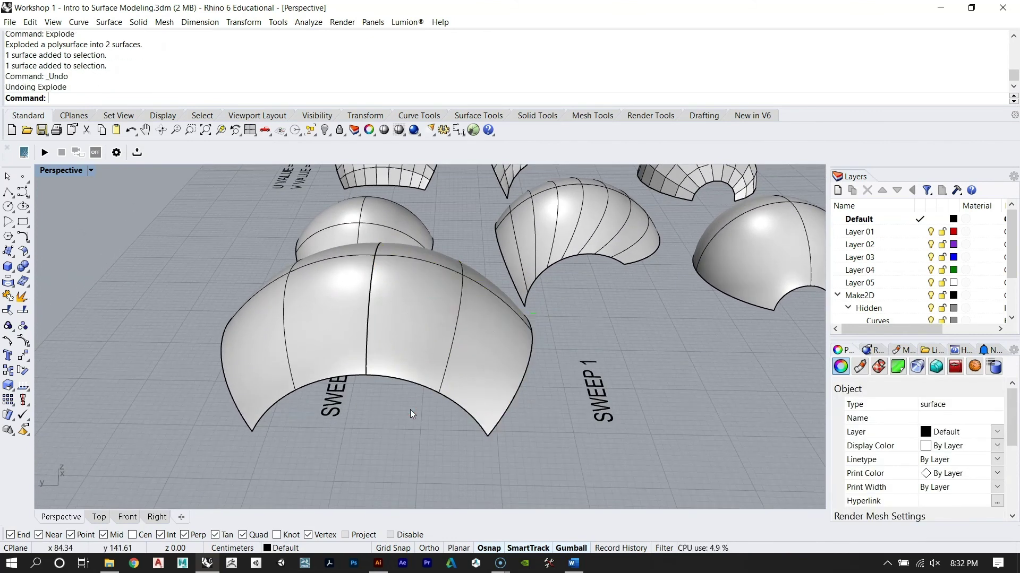
left_click(435, 328)
key("Delete")
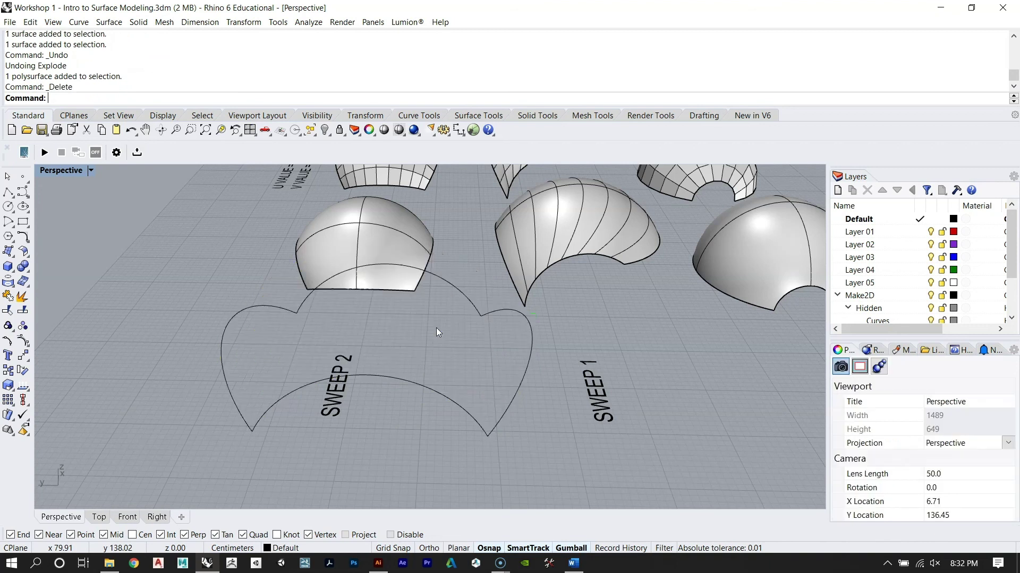
Step: Try lowering the middle control points of both upright rail arcs together, and undo the move
right_click_drag(437, 327, 439, 275)
left_click(400, 314)
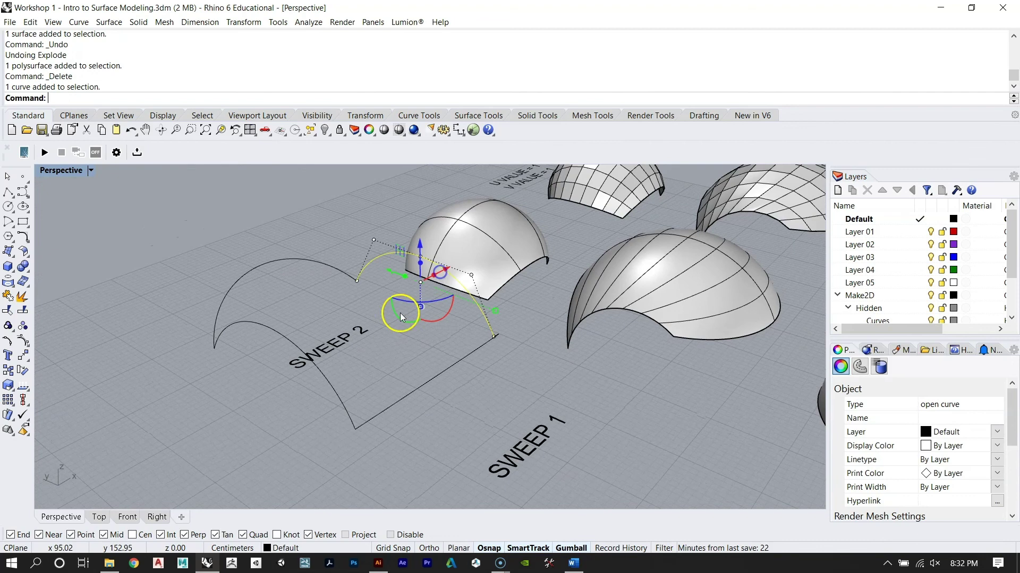
left_click(279, 329, "shift")
right_click_drag(280, 329, 377, 384)
right_click_drag(464, 300, 448, 200)
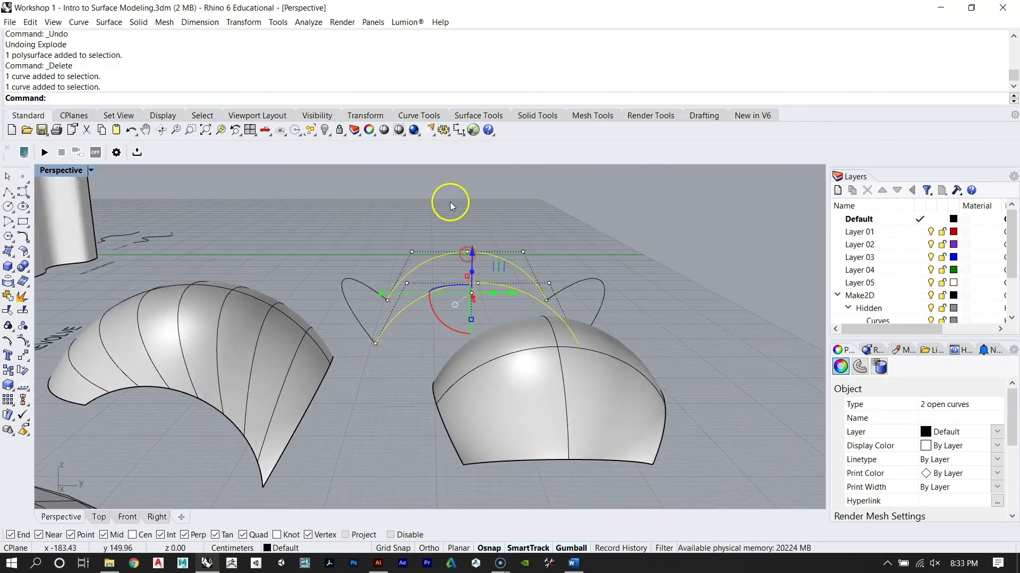
left_click_drag(449, 200, 491, 309)
right_click_drag(491, 309, 476, 308)
scroll(467, 237, "up", 5)
right_click_drag(468, 237, 501, 304)
left_click_drag(448, 279, 428, 338)
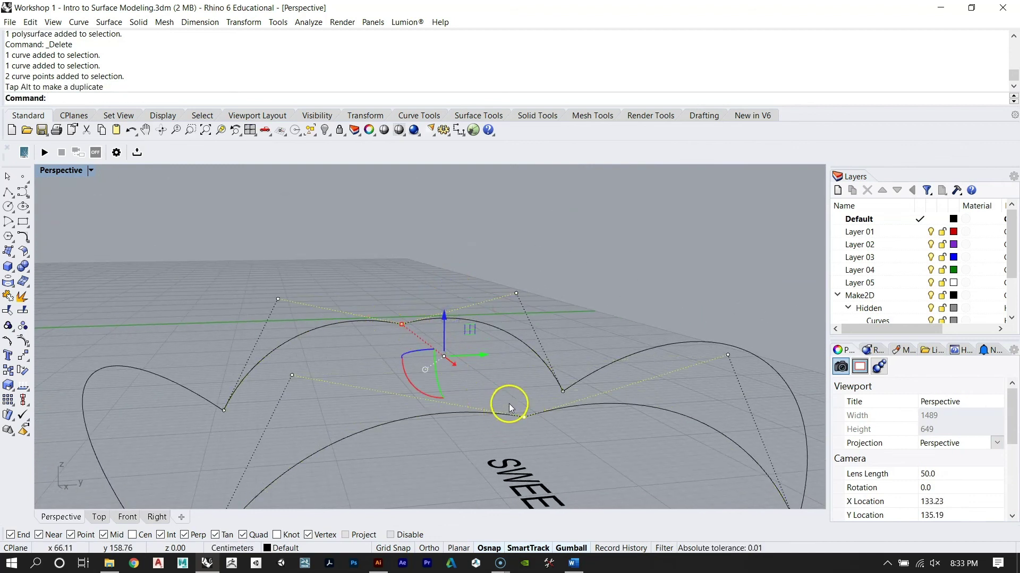
key("ctrl+z")
key("Escape")
Step: Rebuild both upright rail arcs at SWEEP 2 with 10 points and degree 3, deleting the input and preserving end tangent directions
right_click_drag(506, 377, 703, 364)
scroll(447, 297, "down", 7)
right_click_drag(448, 298, 435, 377)
scroll(440, 294, "up", 2)
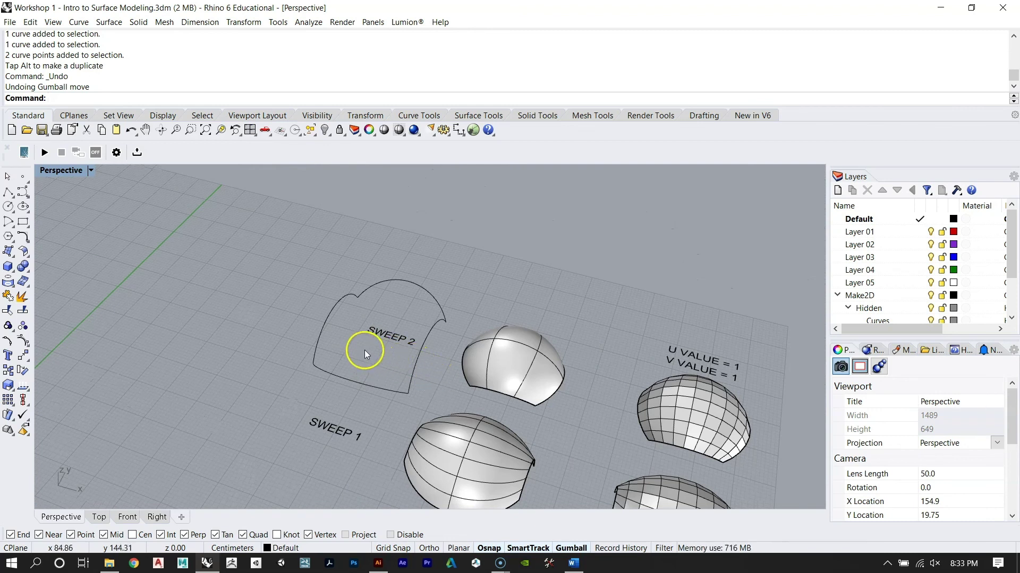
left_click(330, 306)
left_click(414, 355, "shift")
type("ZS")
key("Return")
right_click_drag(417, 362, 439, 333)
type("Rebuild")
key("Return")
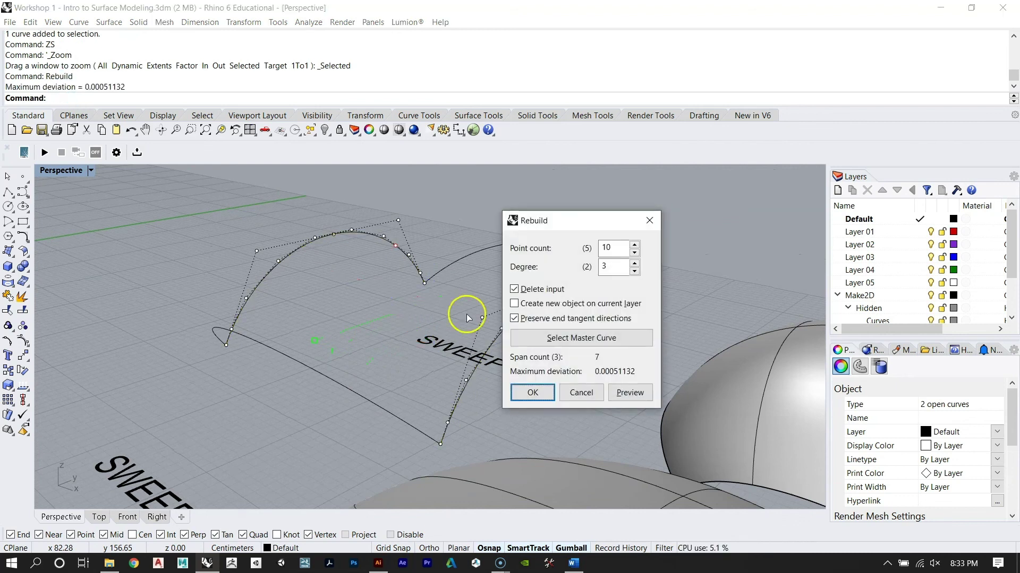
left_click_drag(601, 223, 766, 218)
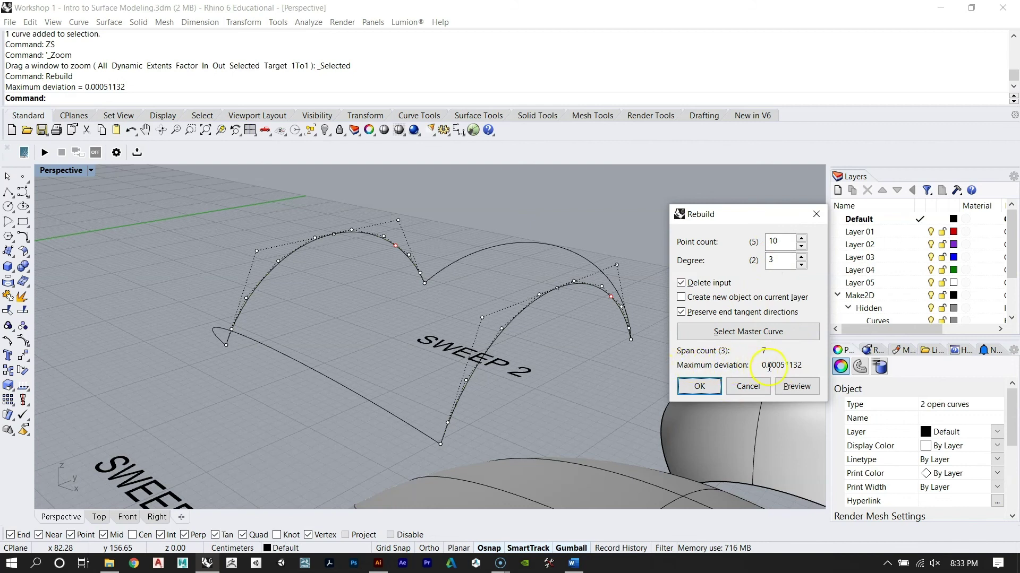
scroll(468, 300, "up", 5)
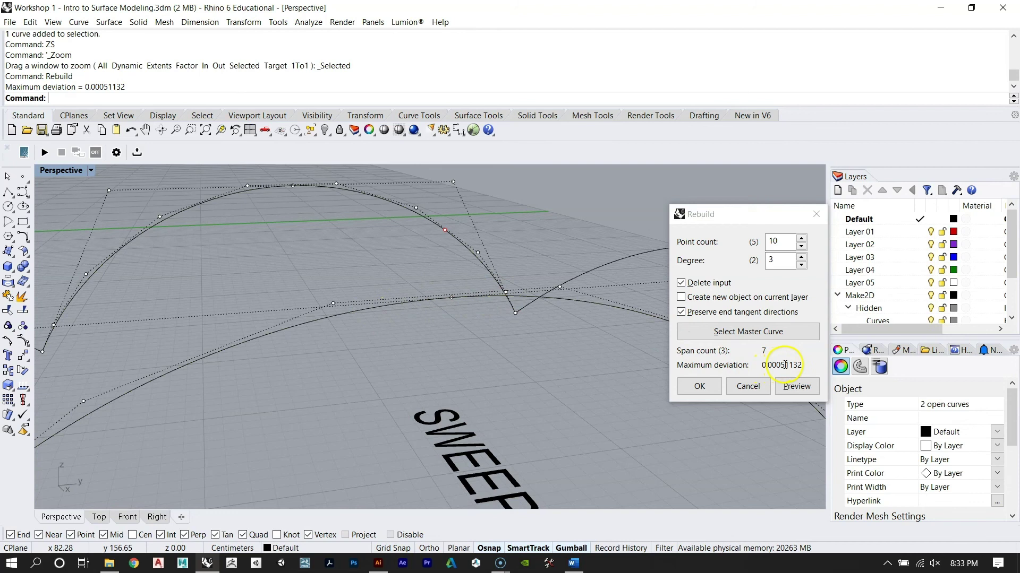
scroll(416, 291, "down", 5)
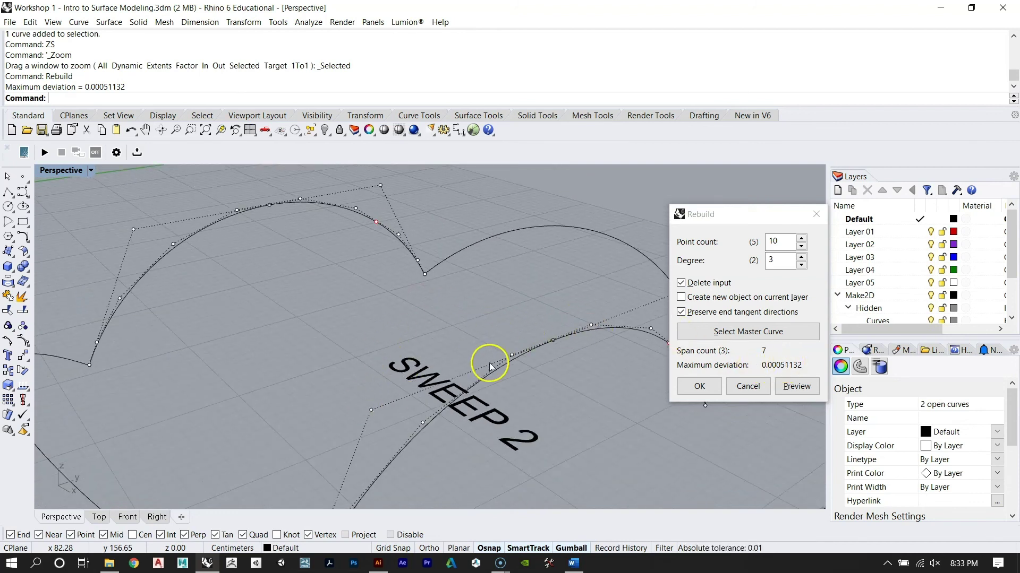
scroll(406, 283, "down", 5)
right_click_drag(457, 304, 460, 328)
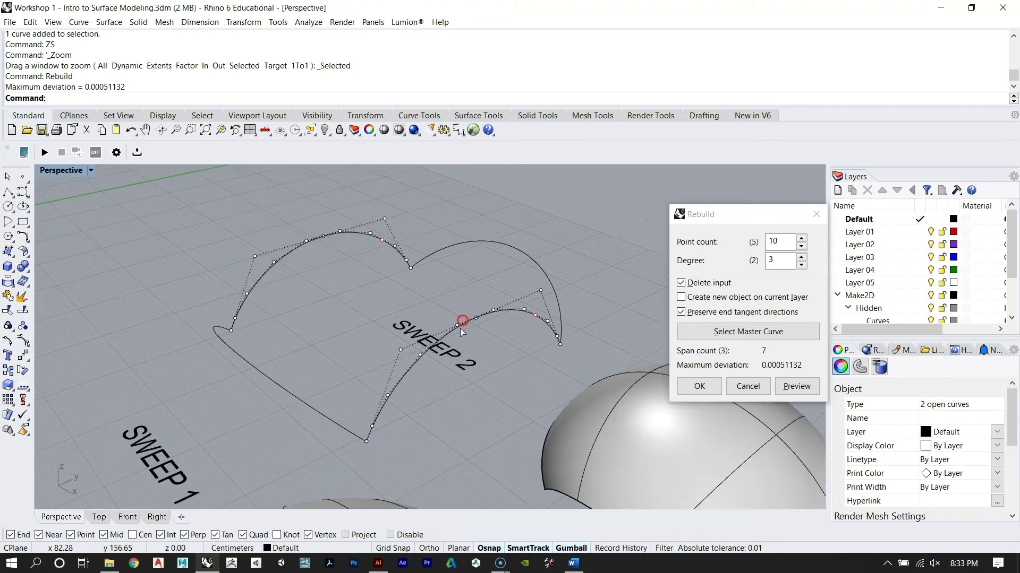
left_click(700, 386)
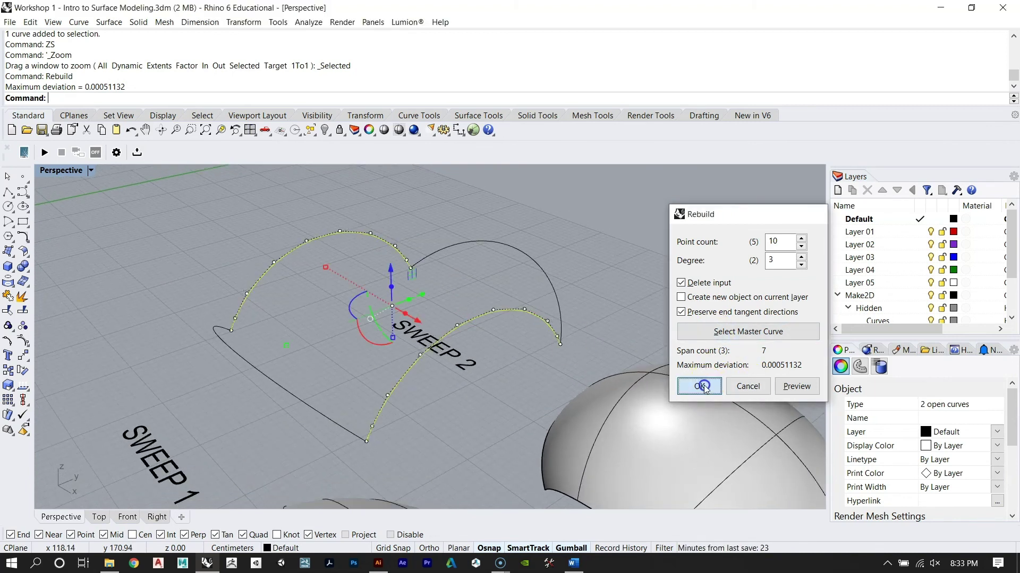
Step: Sweep both tilted arcs along the two rebuilt rails at SWEEP 2 with Sweep2
type("Sweep2")
key("Return")
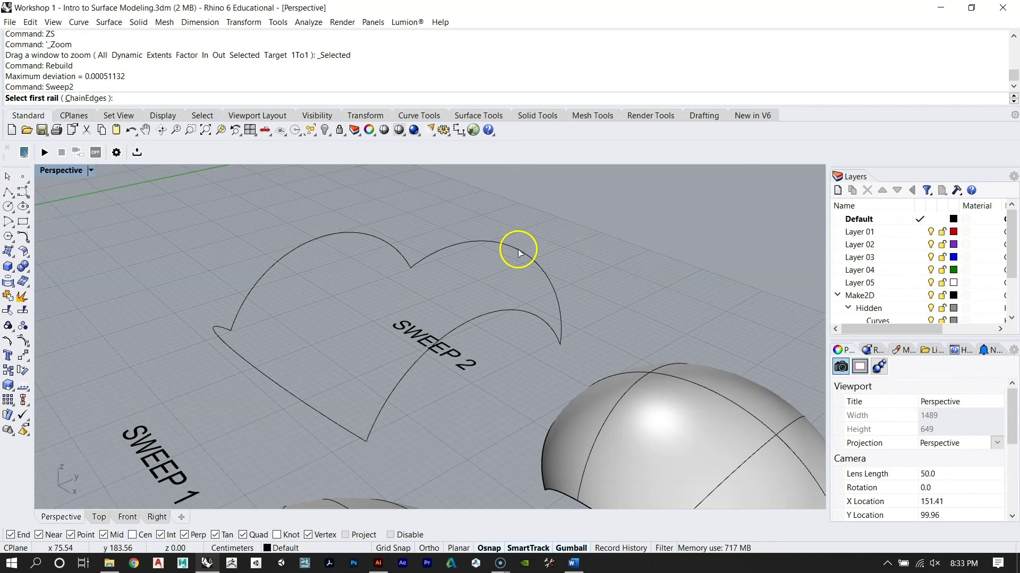
left_click(365, 237)
left_click(478, 317)
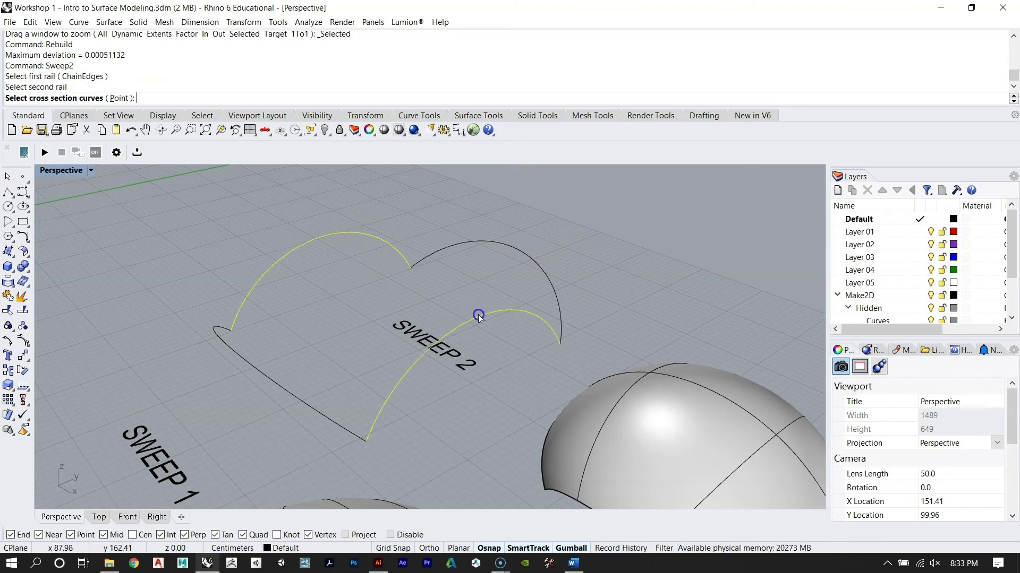
left_click(537, 255)
left_click(256, 374)
right_click(244, 408)
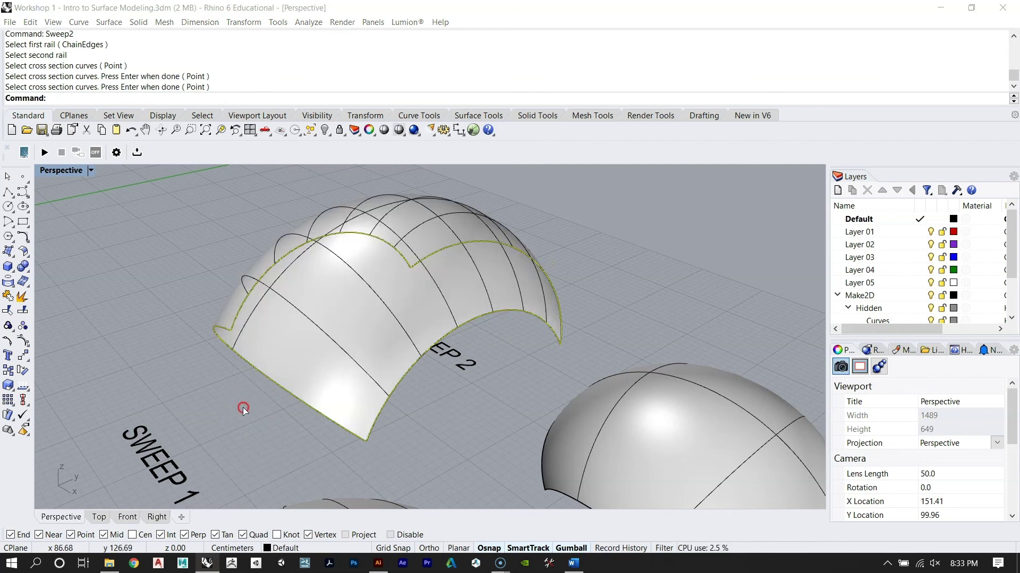
left_click(755, 469)
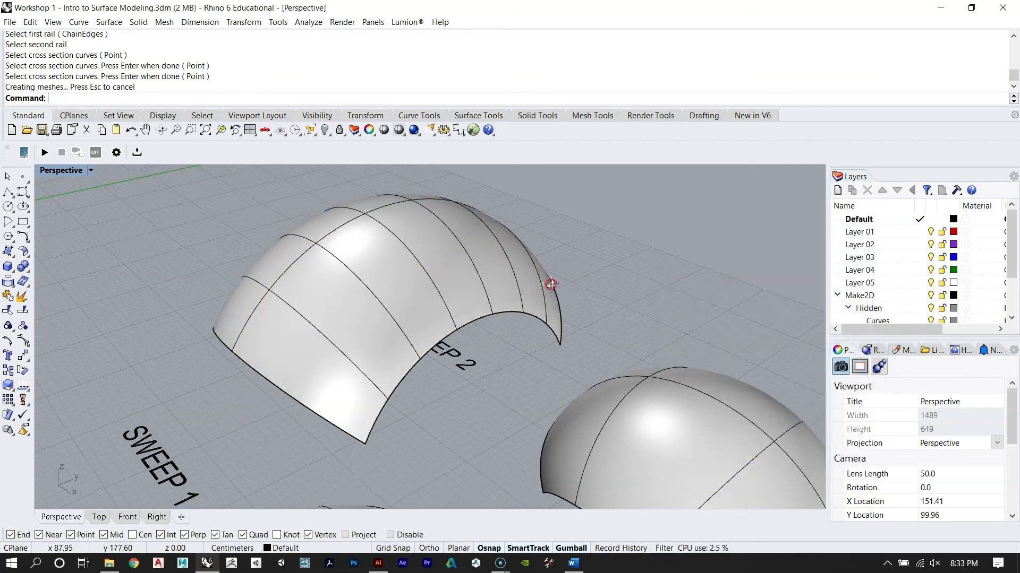
Step: Try to explode the new two-rail sweep to check whether it is a single surface
right_click_drag(547, 285, 482, 346)
left_click(377, 301)
right_click_drag(379, 303, 487, 319)
key("Escape")
left_click(435, 325)
type("Explode")
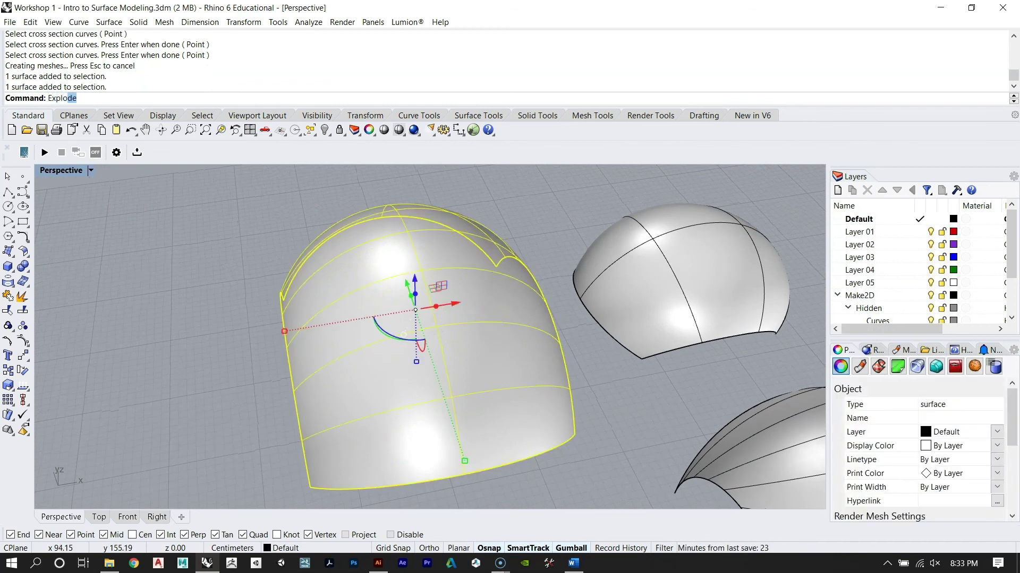
key("Return")
key("Escape")
right_click_drag(368, 357, 449, 370)
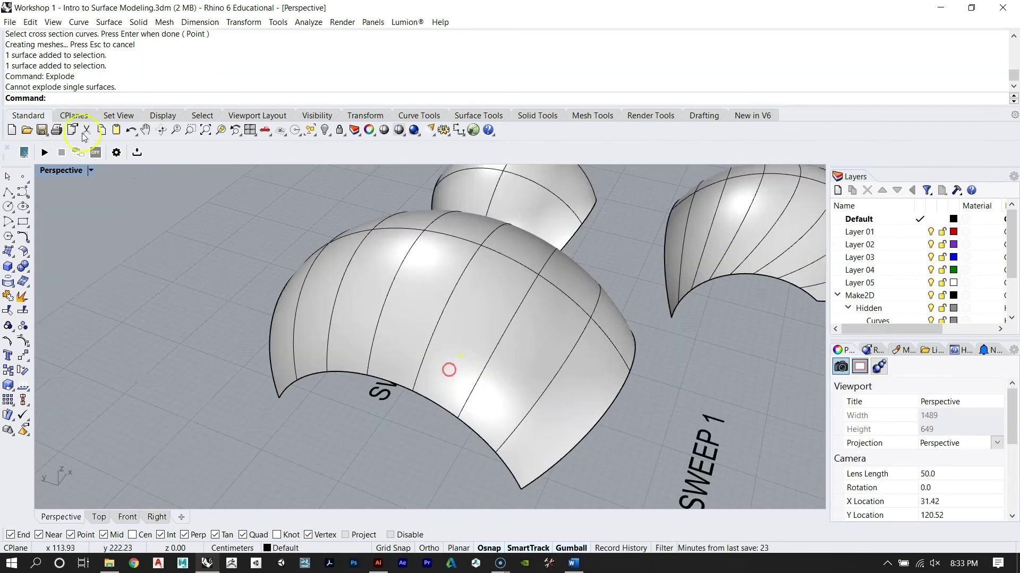
Step: Examine the isocurves and smoothness of the two-rail sweep built on the rebuilt rails
right_click_drag(514, 295, 400, 340)
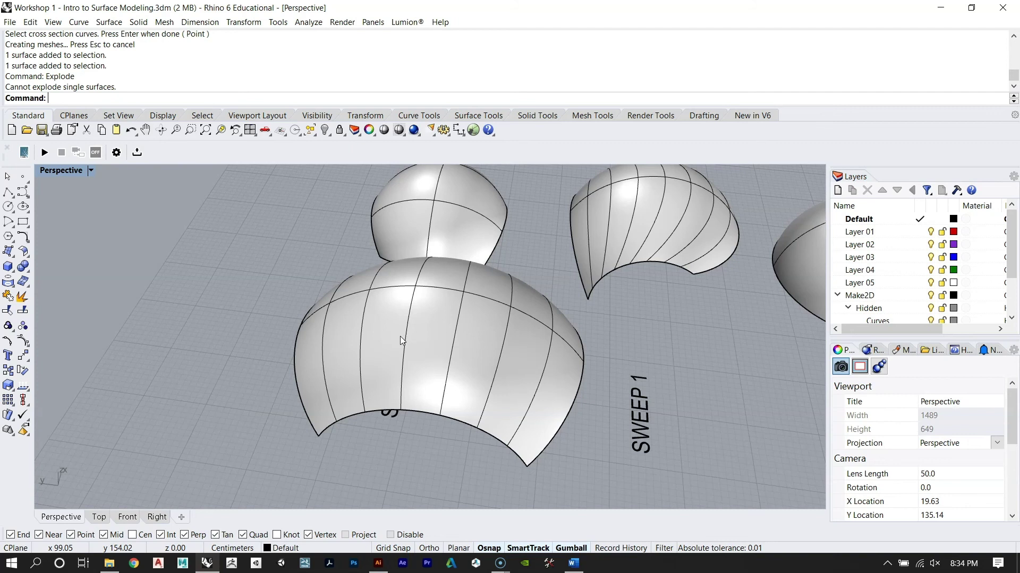
right_click_drag(525, 288, 569, 321)
scroll(446, 285, "down", 6)
scroll(423, 320, "up", 5)
left_click(423, 318)
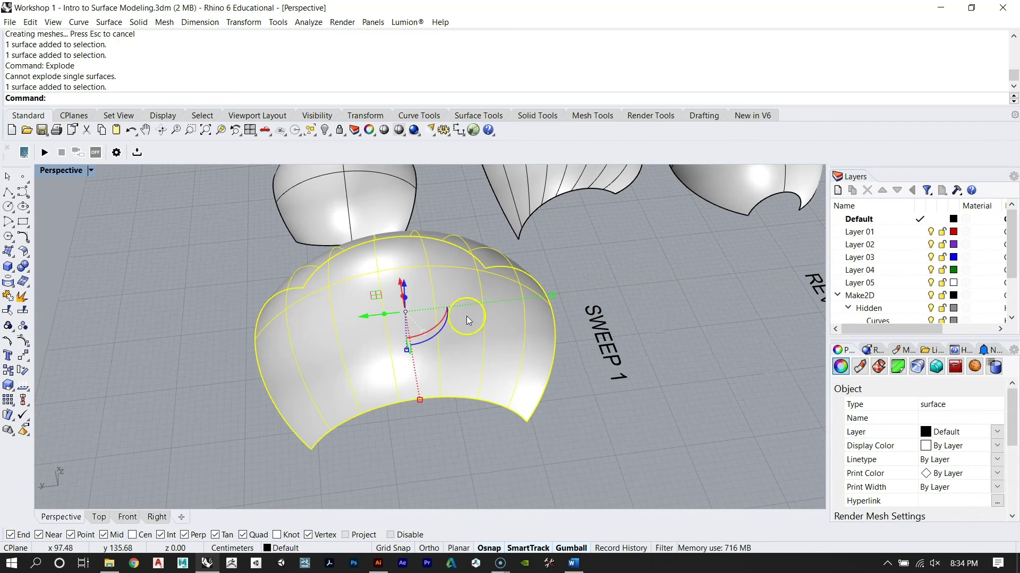
key("Escape")
right_click_drag(353, 342, 464, 317)
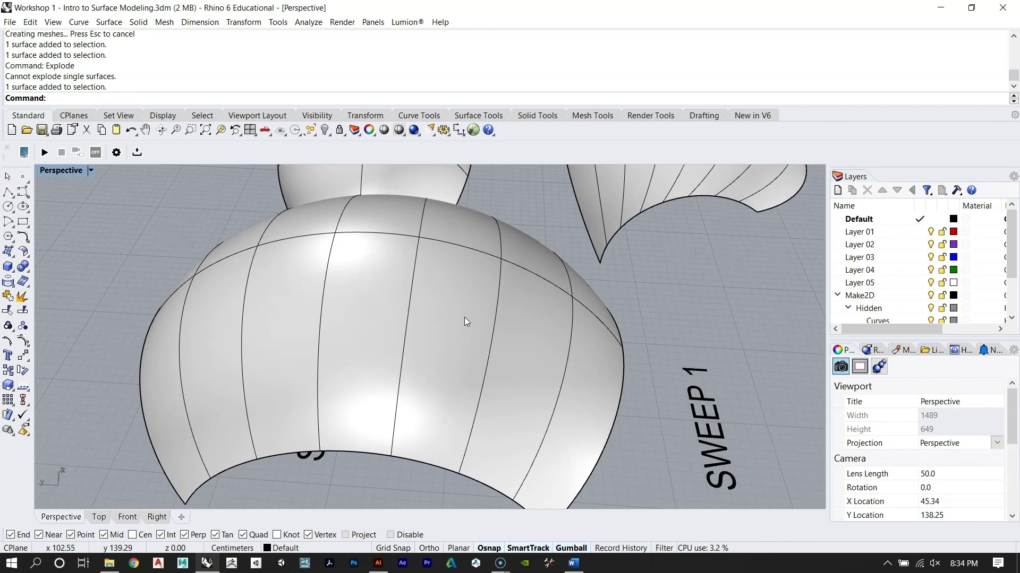
mouse_move(466, 322)
right_mouse_down()
mouse_move(503, 319)
mouse_move(403, 294)
mouse_move(398, 312)
mouse_move(411, 329)
mouse_move(466, 328)
right_mouse_up()
Step: Delete the new two-rail sweep surface at SWEEP 2 together with its four arcs
left_click(465, 328)
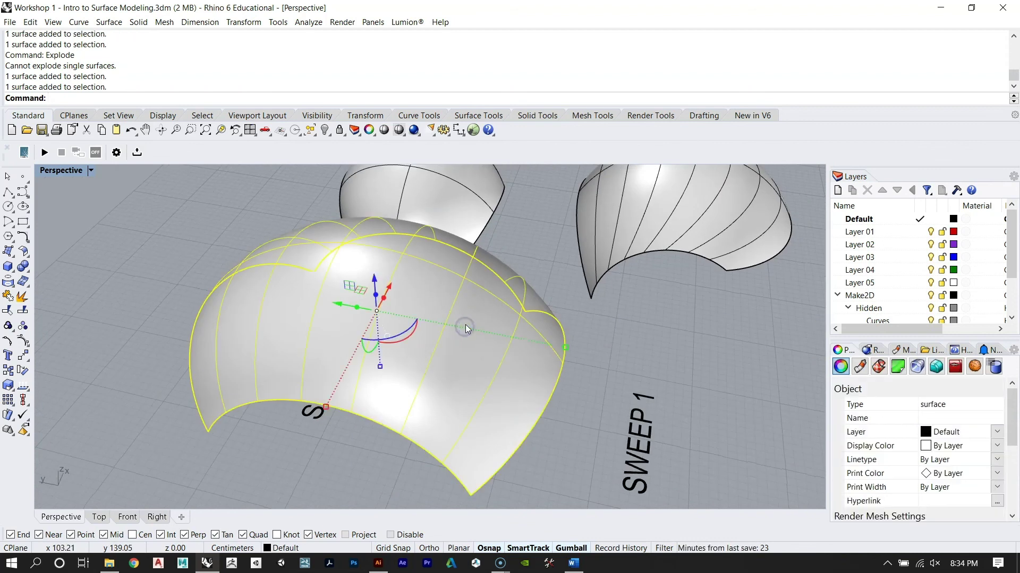
key("Delete")
right_click_drag(503, 248, 467, 307)
left_click_drag(518, 339, 234, 226)
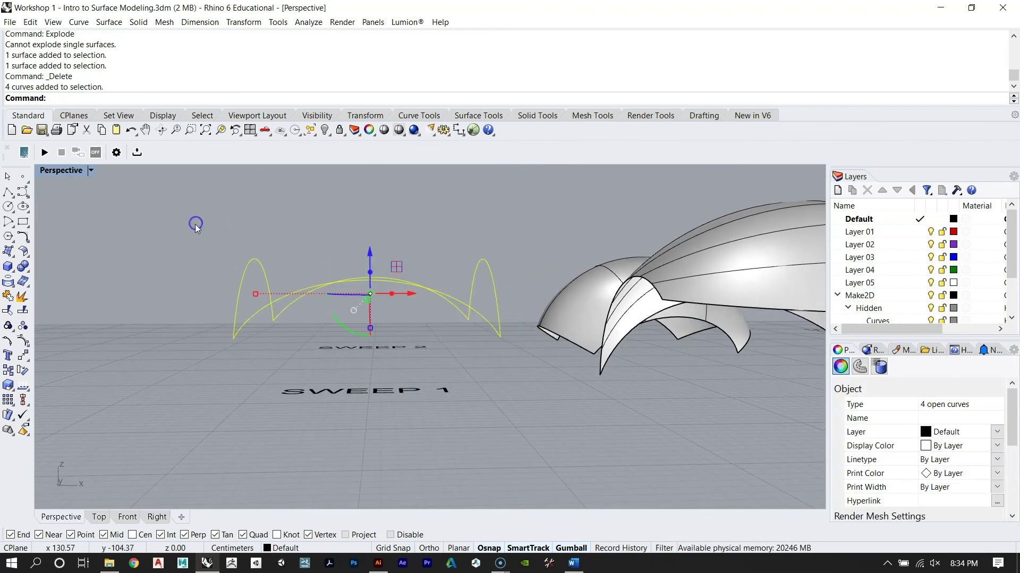
key("Delete")
Step: Examine the sample curves next to the basic linear extrusions, checking that each label has its curve
right_click_drag(292, 242, 365, 320)
scroll(365, 319, "down", 10)
right_click_drag(425, 371, 398, 383)
scroll(199, 422, "up", 4)
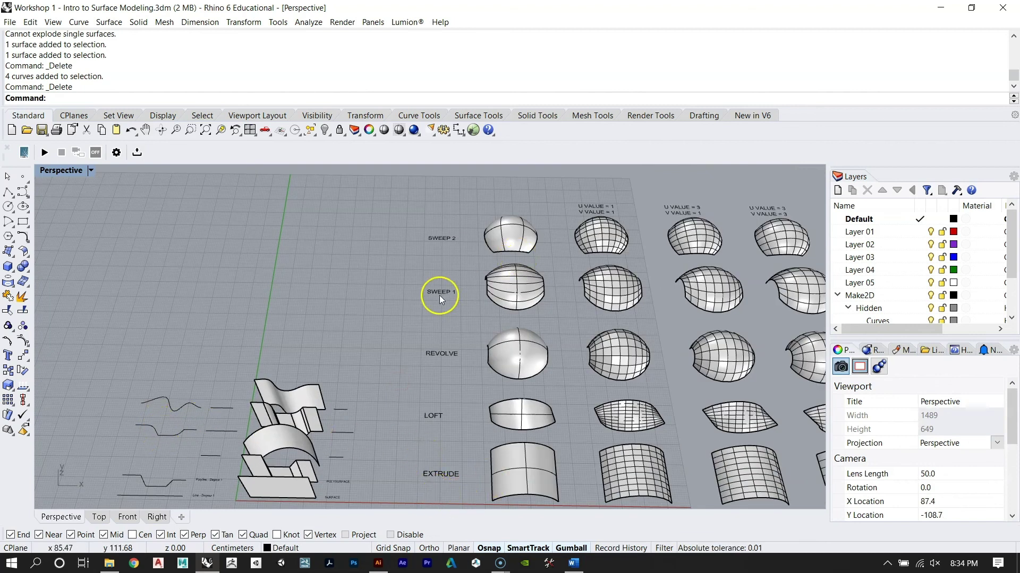
right_click_drag(417, 311, 453, 274)
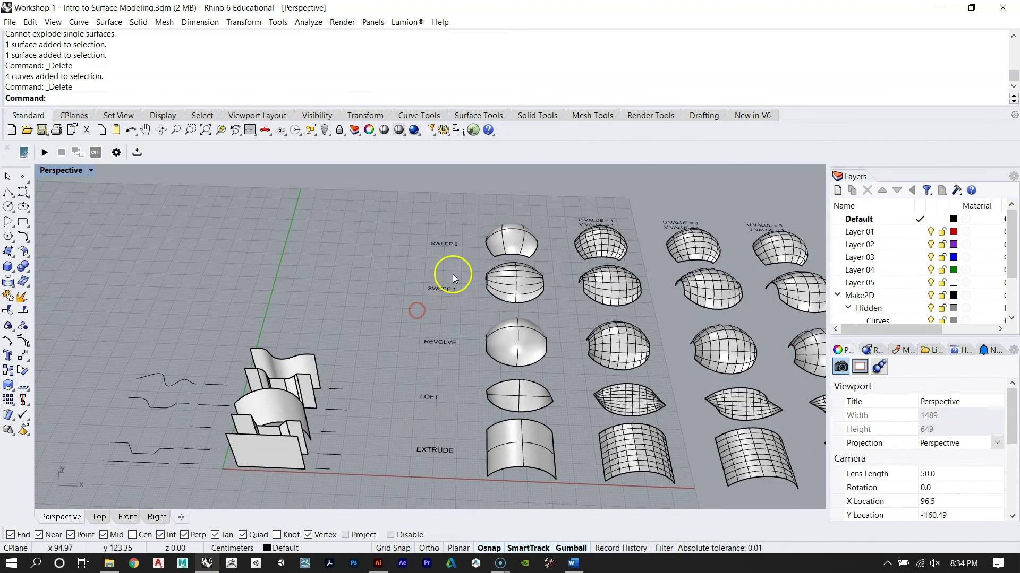
left_click(159, 382)
left_click(148, 414)
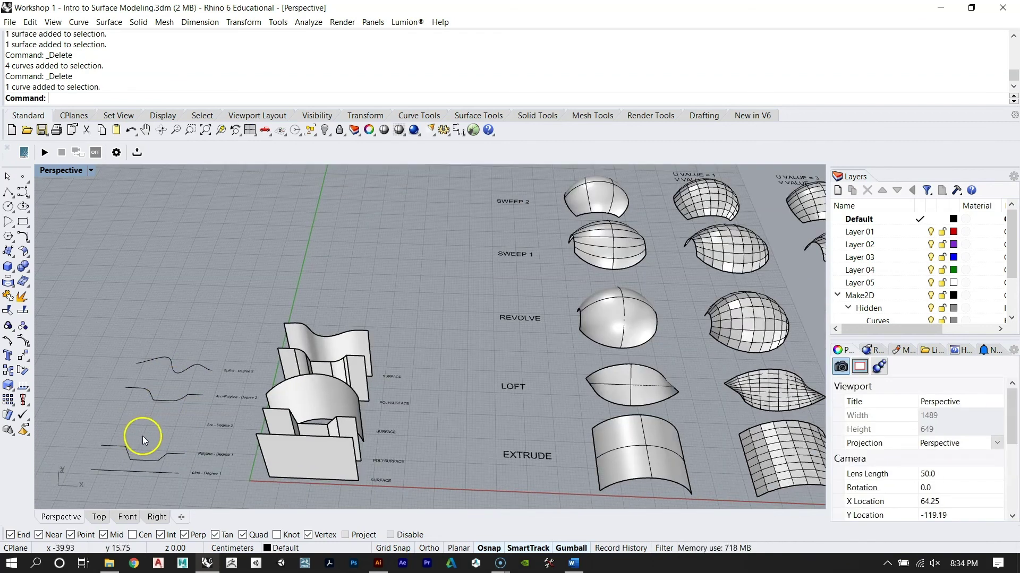
scroll(228, 385, "up", 3)
scroll(197, 406, "up", 1)
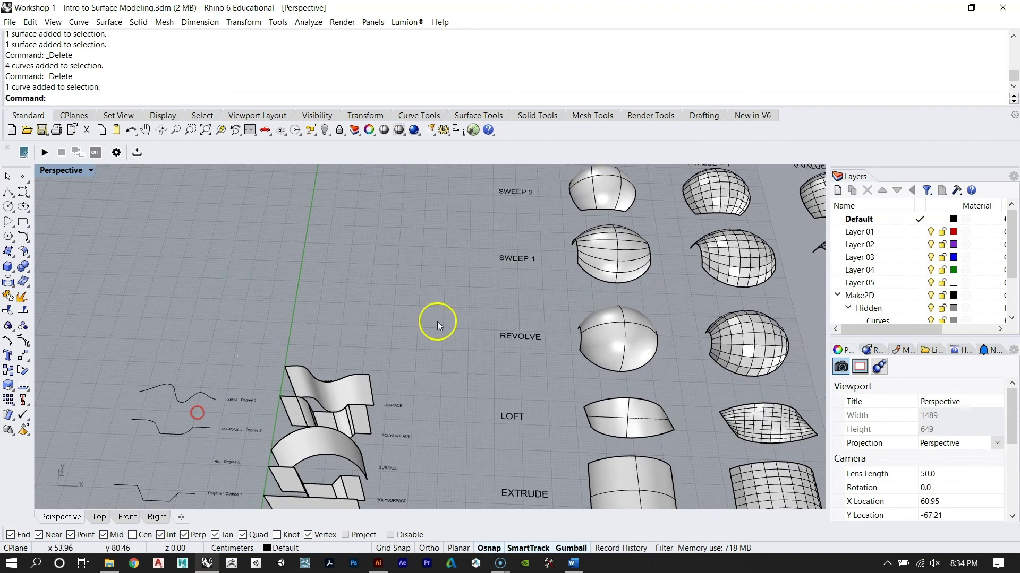
Step: Try to duplicate the border of the first REVOLVE surface with DupBorder
scroll(632, 369, "up", 3)
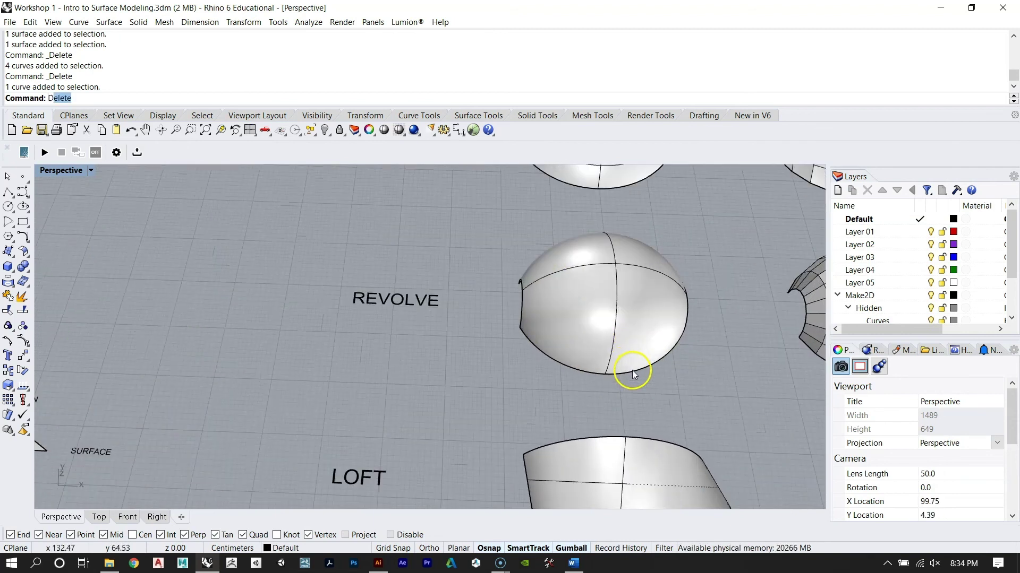
key("Return")
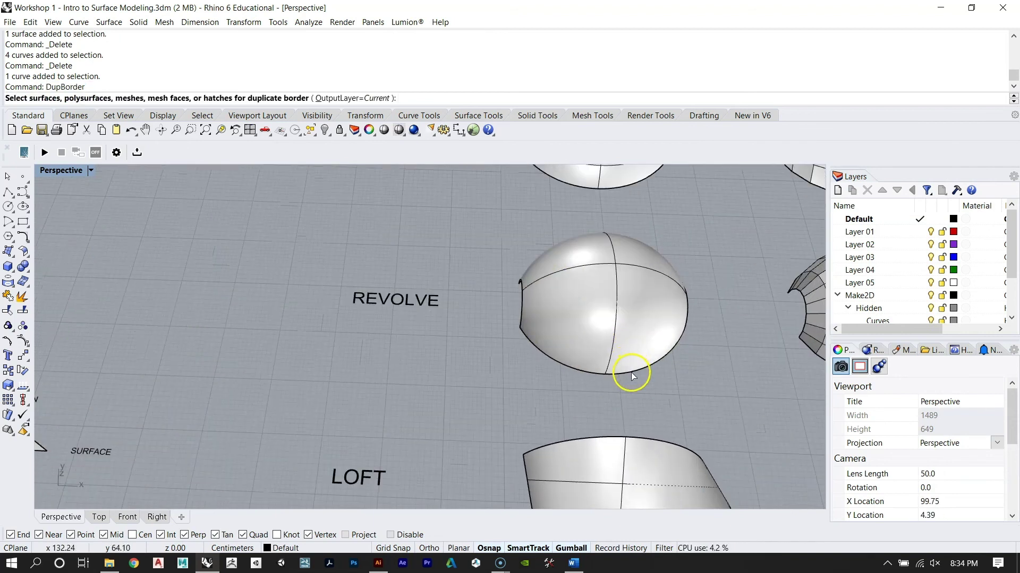
left_click(631, 371)
key("Return")
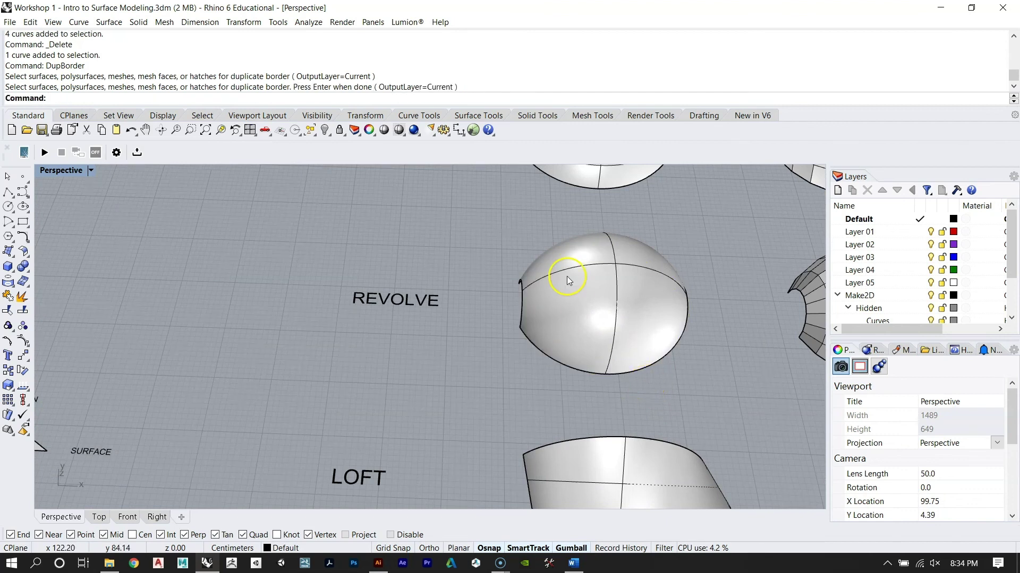
Step: Duplicate the front arc edge of the first REVOLVE surface with DupEdge
type("DupE")
key("Return")
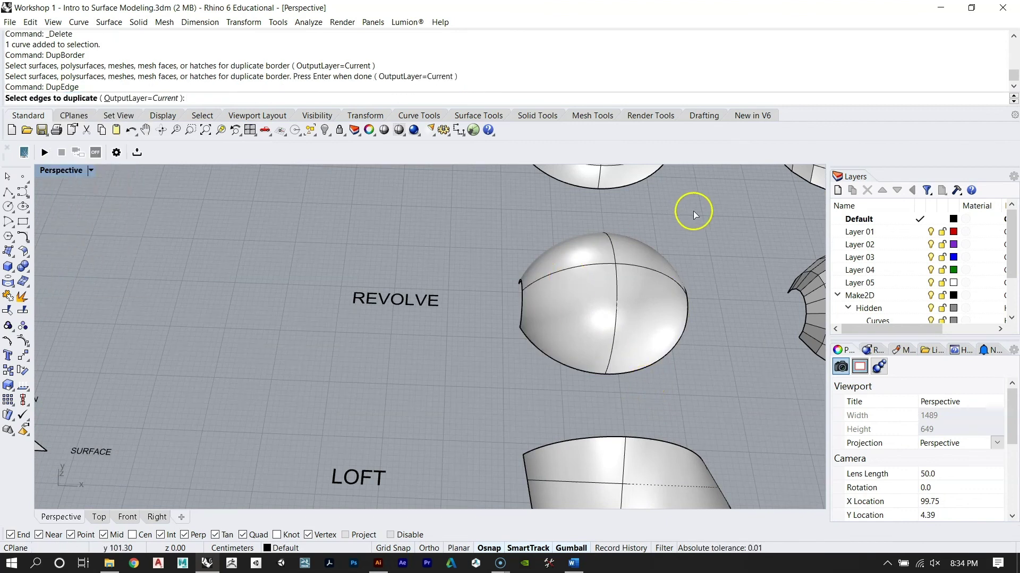
left_click(632, 370)
key("Return")
Step: Move the duplicated arc over to the sample curves, roughly beside the Arc - Degree 2 label
scroll(646, 308, "down", 3)
left_click_drag(662, 326, 348, 342)
scroll(292, 324, "up", 3)
scroll(347, 342, "up", 2)
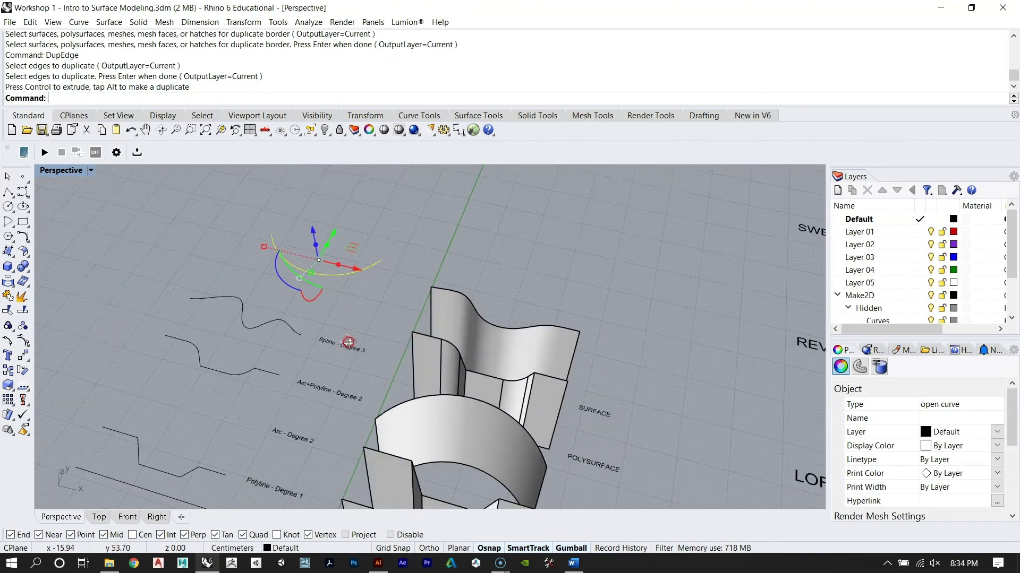
scroll(348, 343, "down", 2)
left_click_drag(291, 242, 318, 181, "shift")
scroll(324, 223, "up", 3)
left_click_drag(311, 296, 262, 471)
Step: In the Top view, move the arc by its left endpoint into line with the left ends of the other sample curves
right_click_drag(340, 345, 389, 292)
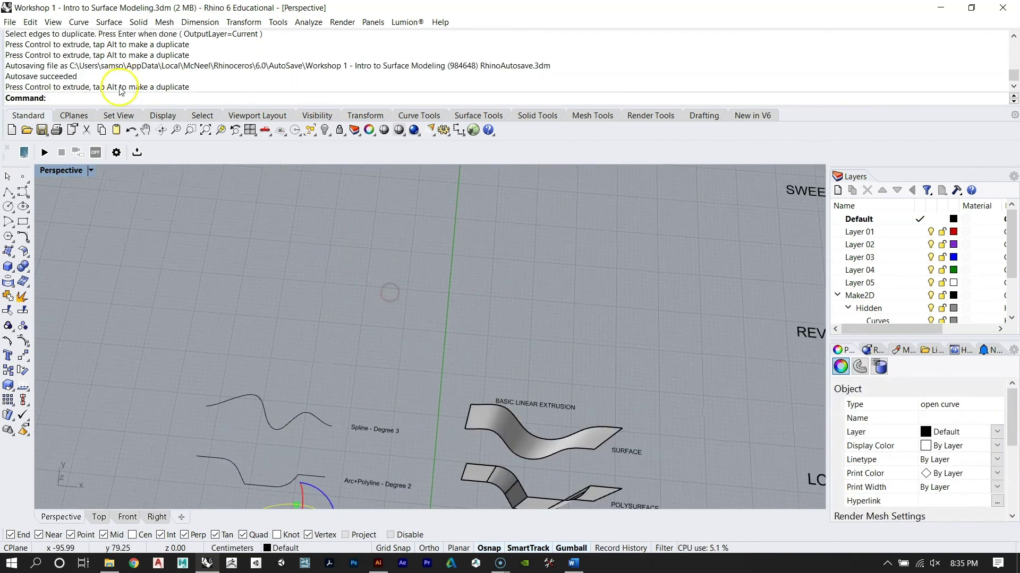
double_click(66, 173)
double_click(49, 170)
scroll(357, 256, "up", 3)
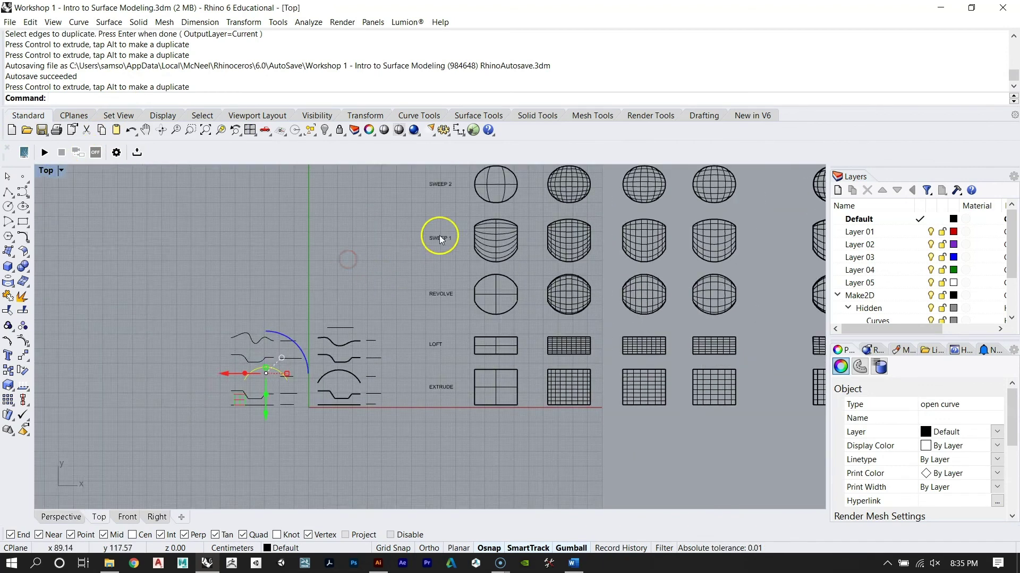
right_click_drag(440, 238, 488, 272)
scroll(316, 406, "up", 4)
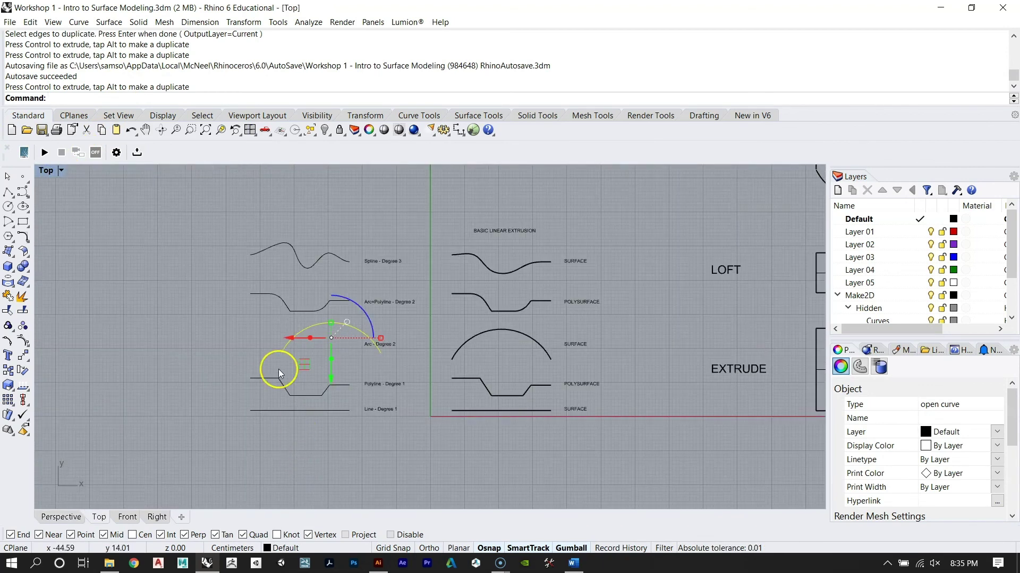
left_click_drag(344, 370, 315, 367)
type("M")
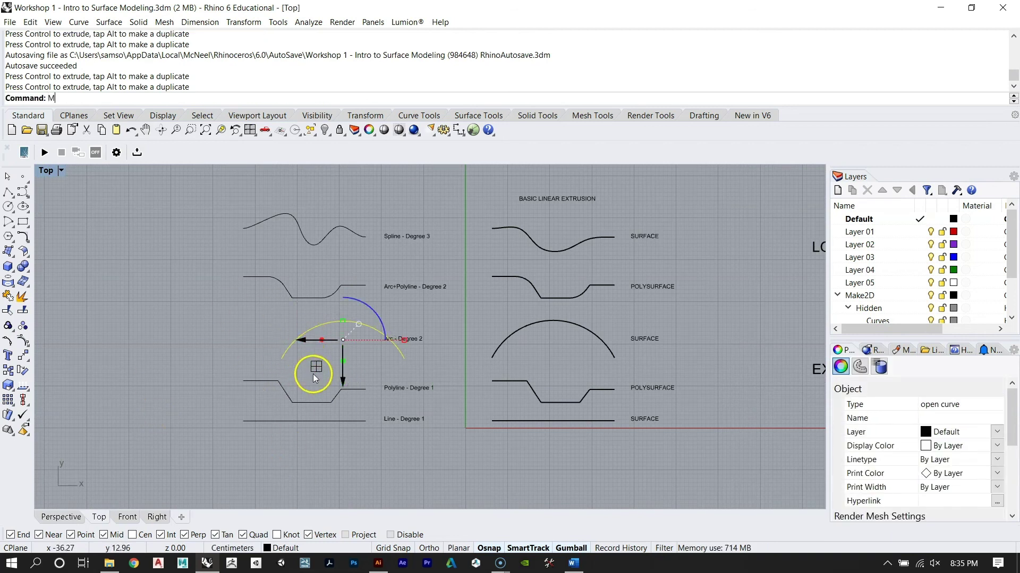
key("Return")
left_click(282, 358)
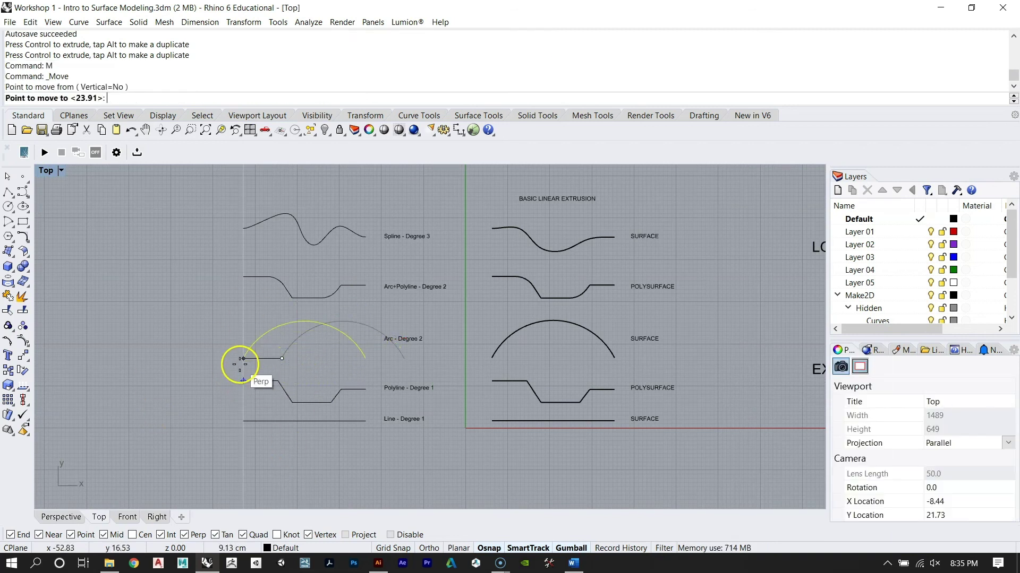
left_click(239, 362)
Step: Look over the rows of surfaces through the MAKE2D column in the Top view, and return to the four-viewport layout
right_click_drag(610, 299, 340, 344)
scroll(265, 340, "down", 10)
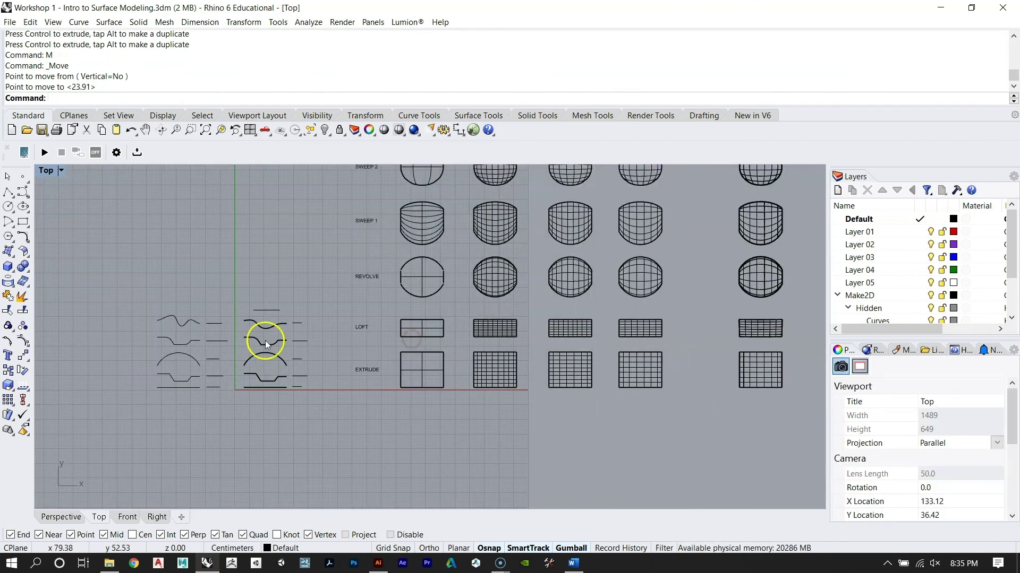
right_click_drag(451, 300, 313, 378)
right_click_drag(334, 285, 314, 272)
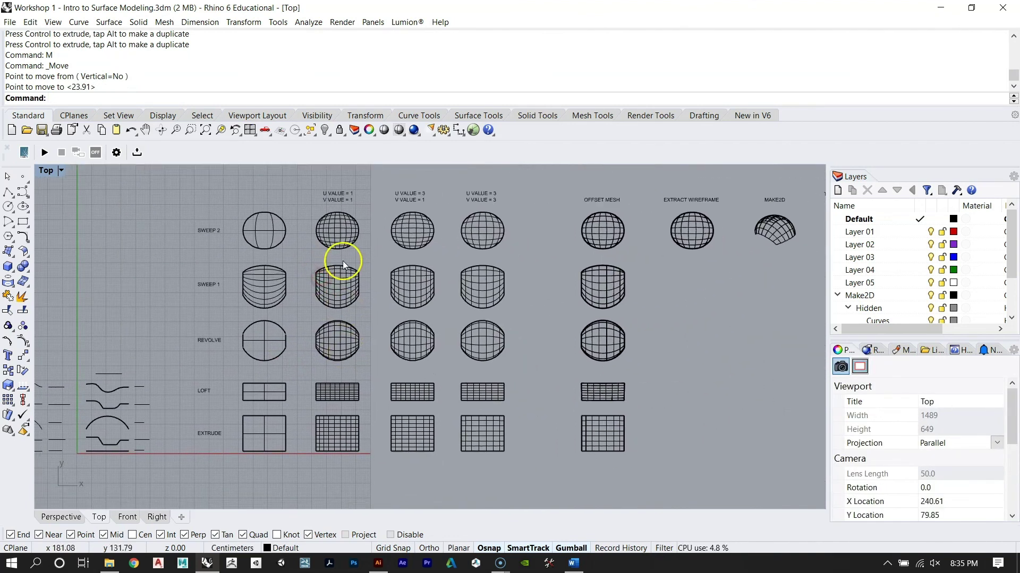
double_click(45, 170)
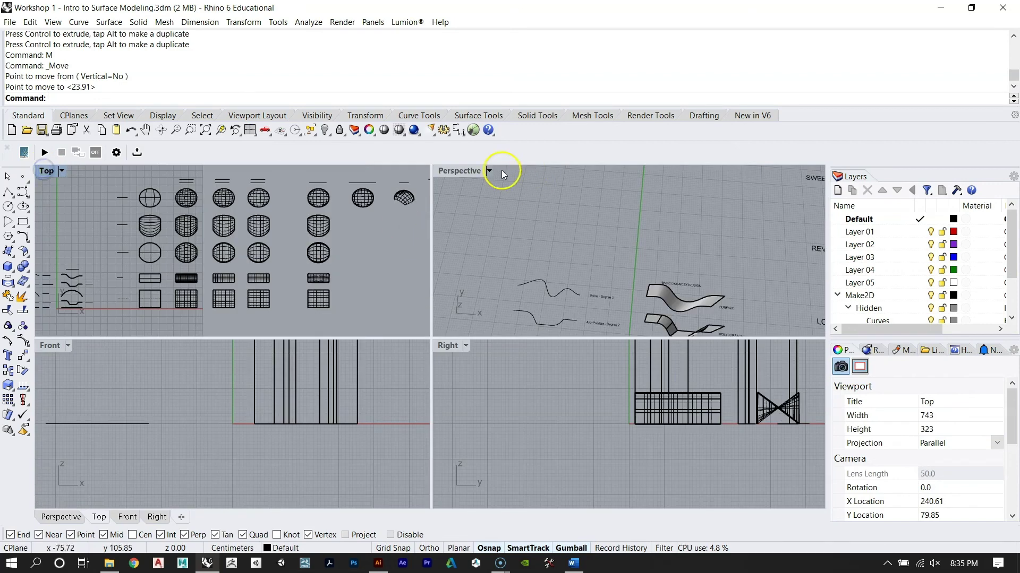
Step: Examine the rows of EXTRUDE, LOFT, REVOLVE, SWEEP 1 and SWEEP 2 surfaces in the maximized Perspective view
double_click(467, 172)
right_click_drag(462, 223, 685, 348)
scroll(591, 250, "up", 10)
right_click_drag(358, 354, 596, 317)
right_click_drag(445, 251, 306, 294)
scroll(457, 304, "down", 5)
right_click_drag(457, 303, 304, 237)
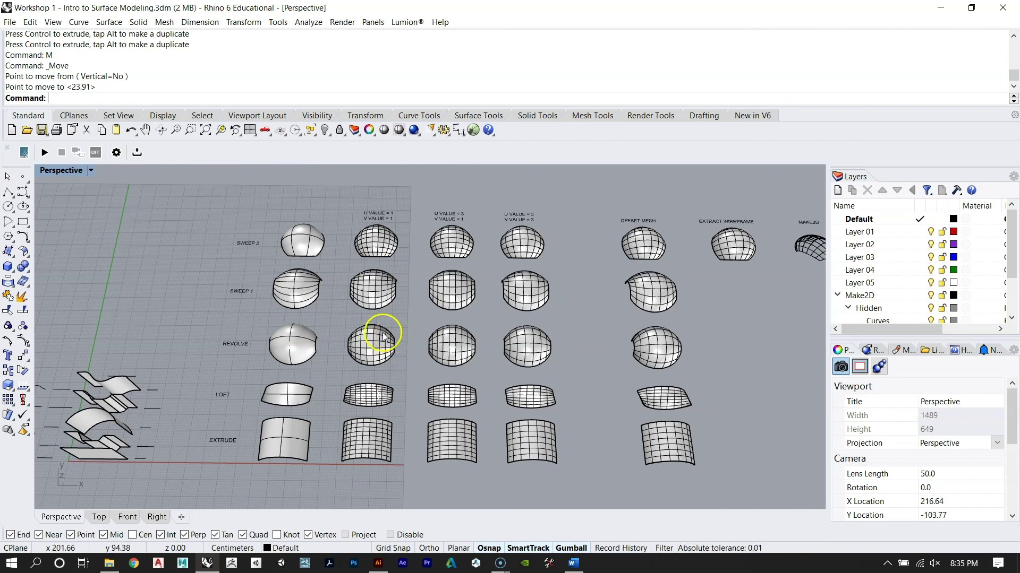
scroll(410, 319, "down", 2)
scroll(188, 384, "up", 5)
scroll(187, 413, "down", 4)
scroll(447, 321, "up", 3)
right_click_drag(448, 321, 434, 300)
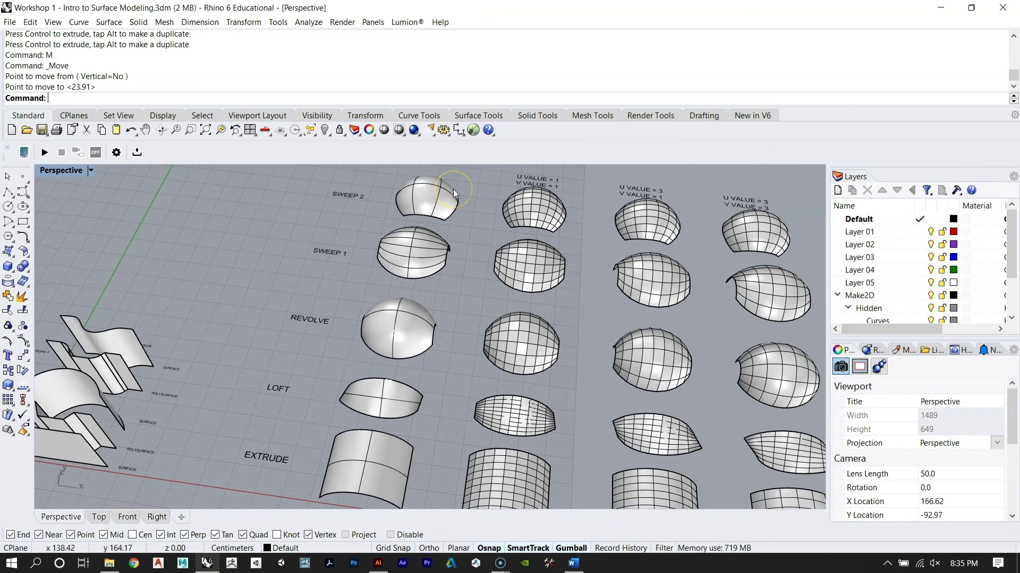
scroll(440, 223, "down", 3)
scroll(372, 237, "up", 6)
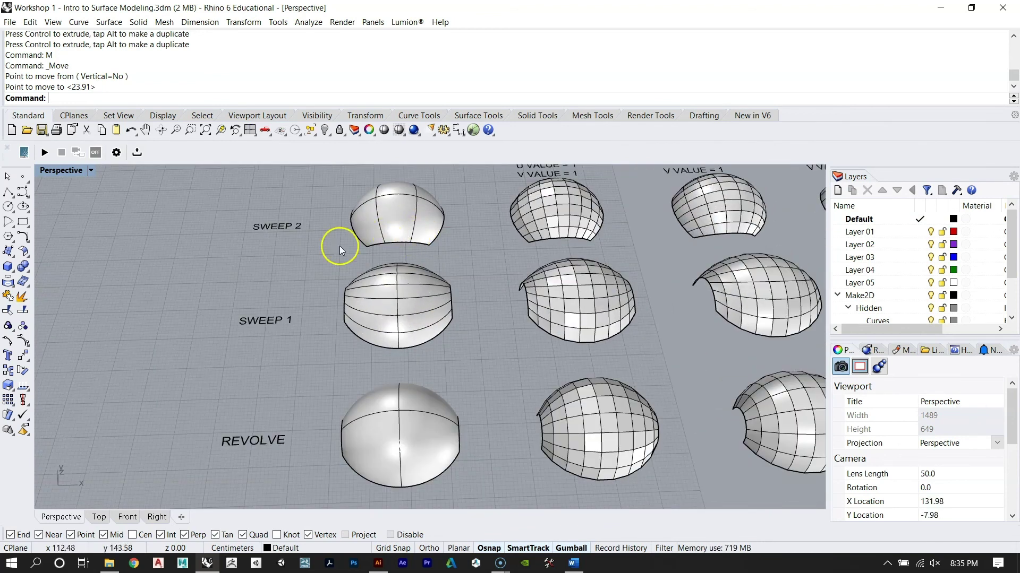
scroll(198, 381, "down", 4)
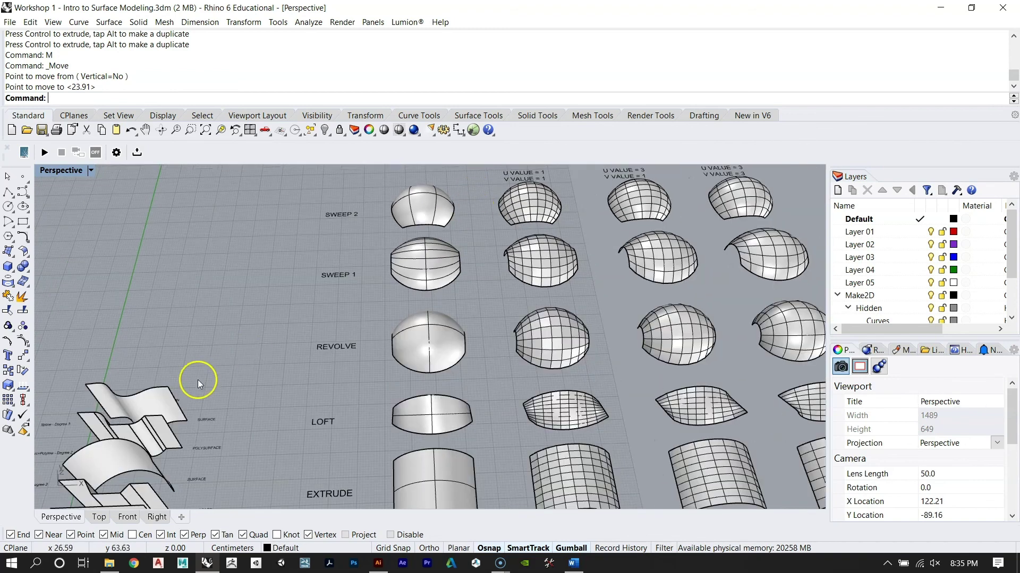
scroll(106, 409, "up", 4)
scroll(410, 239, "down", 3)
mouse_move(409, 239)
right_mouse_down()
mouse_move(392, 261)
mouse_move(398, 249)
right_mouse_up()
scroll(394, 295, "up", 4)
Step: Inspect the Rebuild Surface options and preview for the first SWEEP 2 surface, and close them without applying
left_click(355, 312)
type("zs")
key("Return")
right_click_drag(329, 295, 403, 317)
key("Escape")
left_click(403, 317)
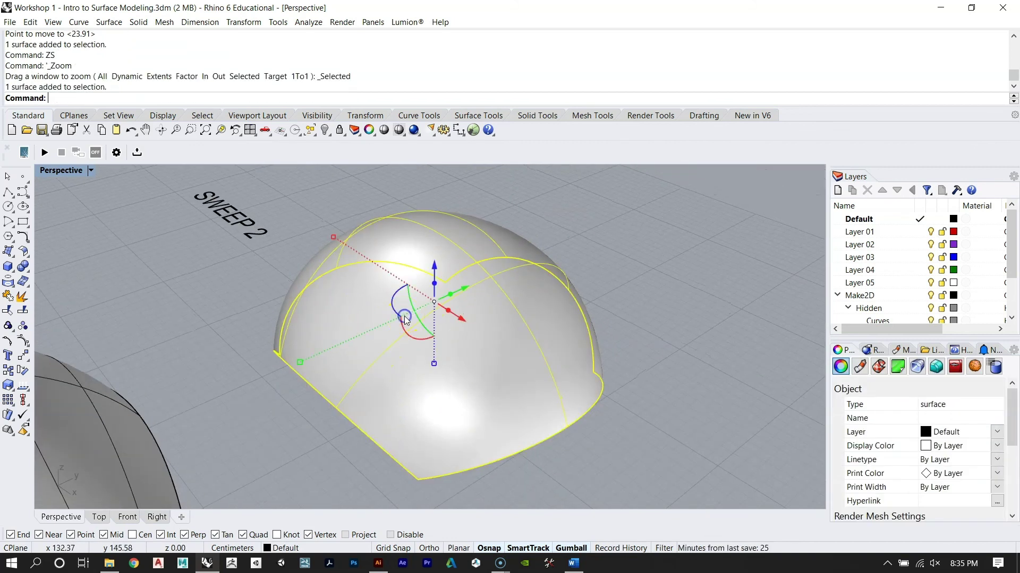
key("Return")
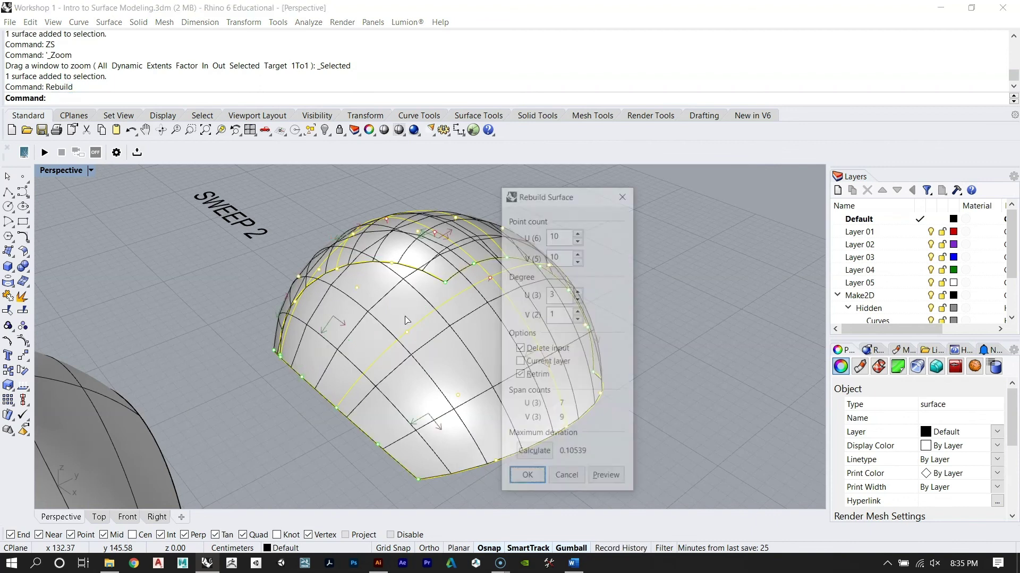
left_click_drag(571, 196, 694, 191)
right_click_drag(441, 345, 374, 335)
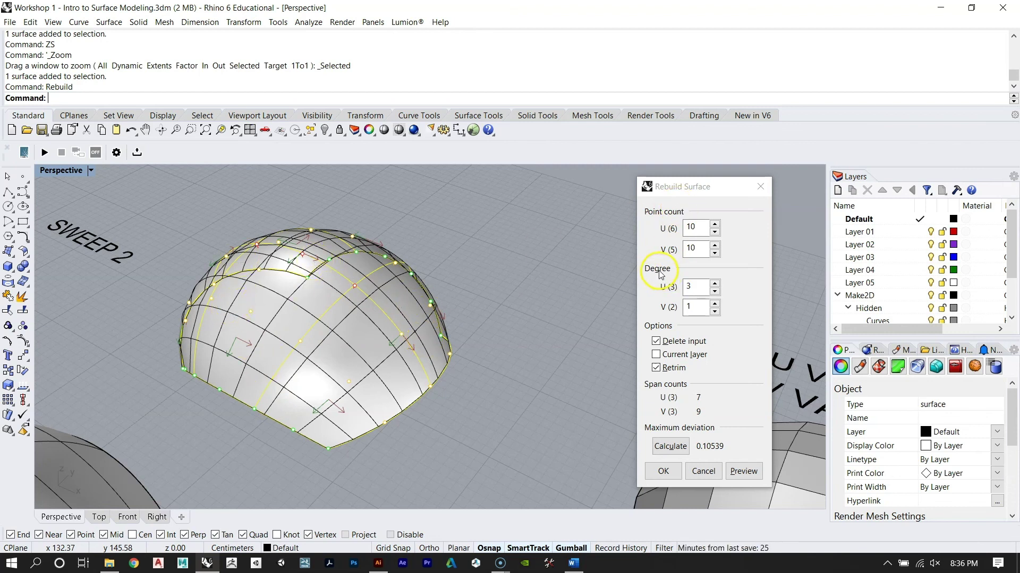
left_click(760, 186)
key("Escape")
Step: Inspect the curve Rebuild options on the sample spline curve, and close them without applying
scroll(530, 253, "down", 5)
scroll(510, 305, "down", 5)
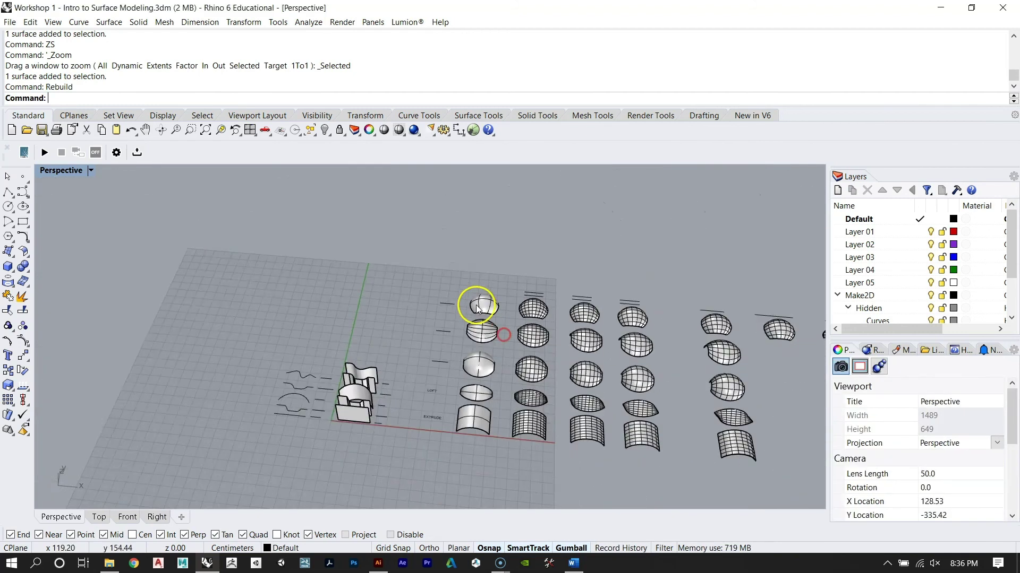
right_click_drag(294, 378, 311, 372)
left_click(317, 394)
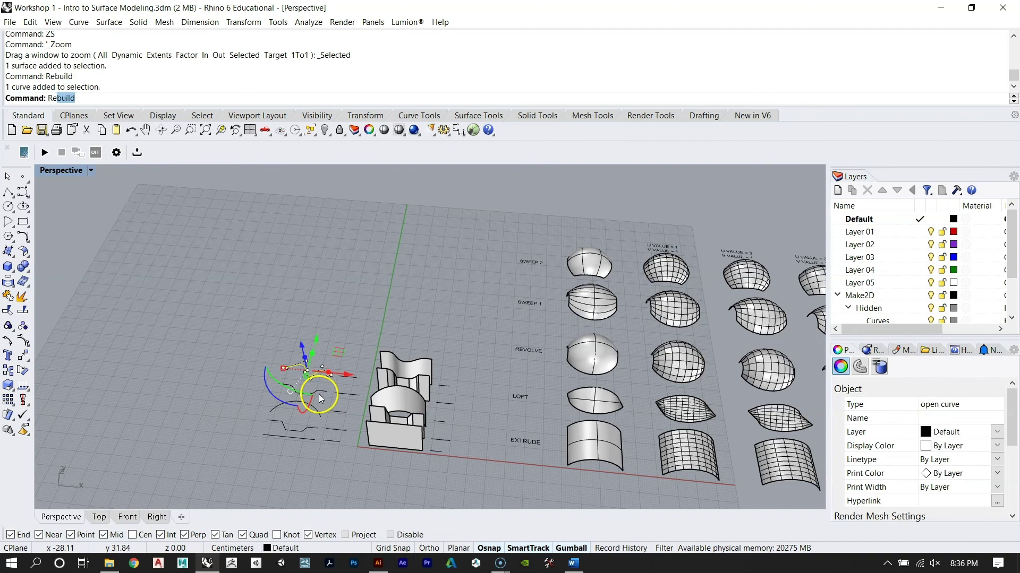
key("Return")
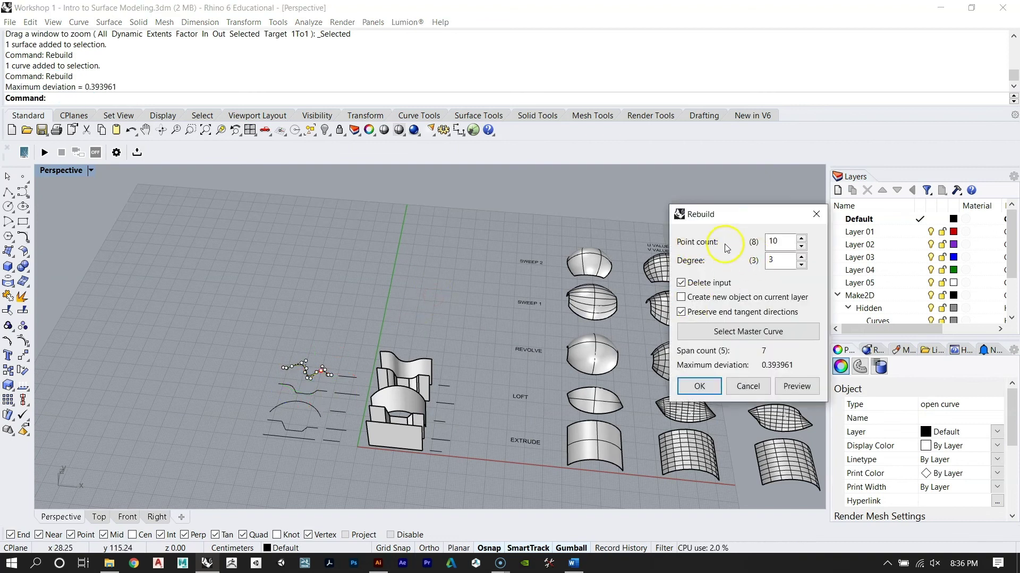
left_click(816, 214)
Step: Reopen Rebuild on the first SWEEP 2 surface and examine the previewed U and V grid from several angles
scroll(603, 276, "up", 5)
left_click(547, 277)
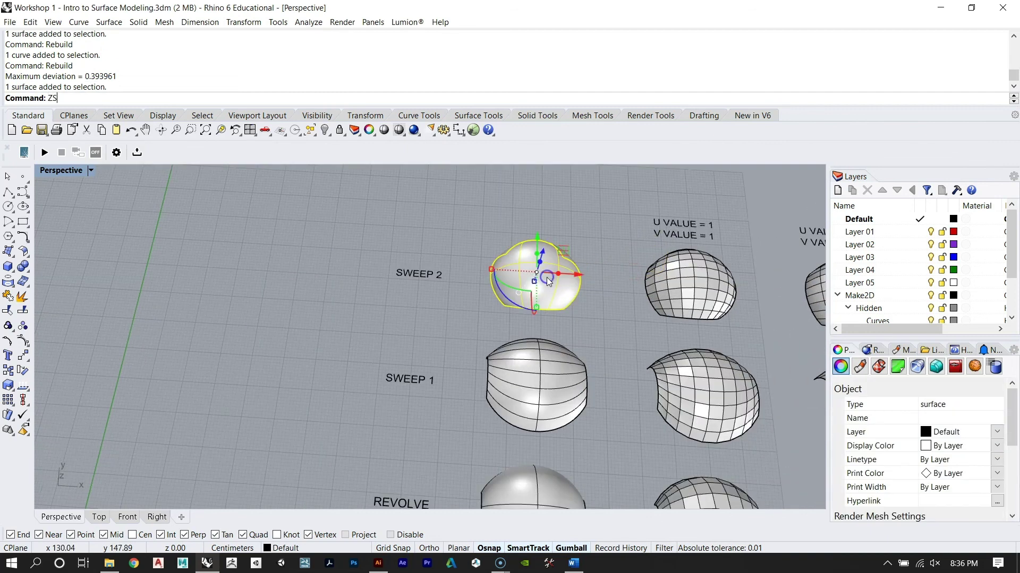
type("zs")
key("Return")
key("Return")
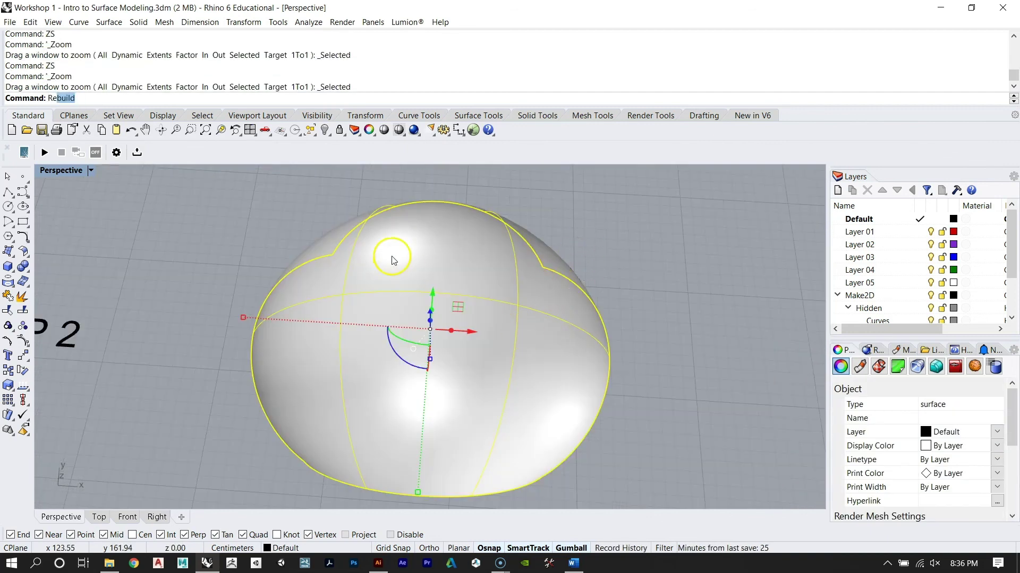
type("Reb")
key("Return")
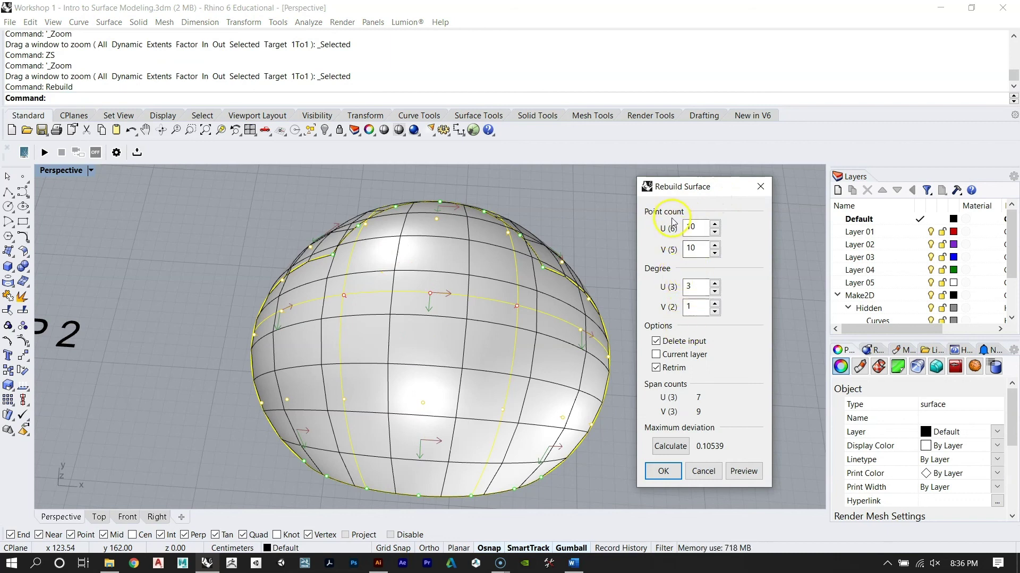
right_click_drag(587, 291, 614, 250)
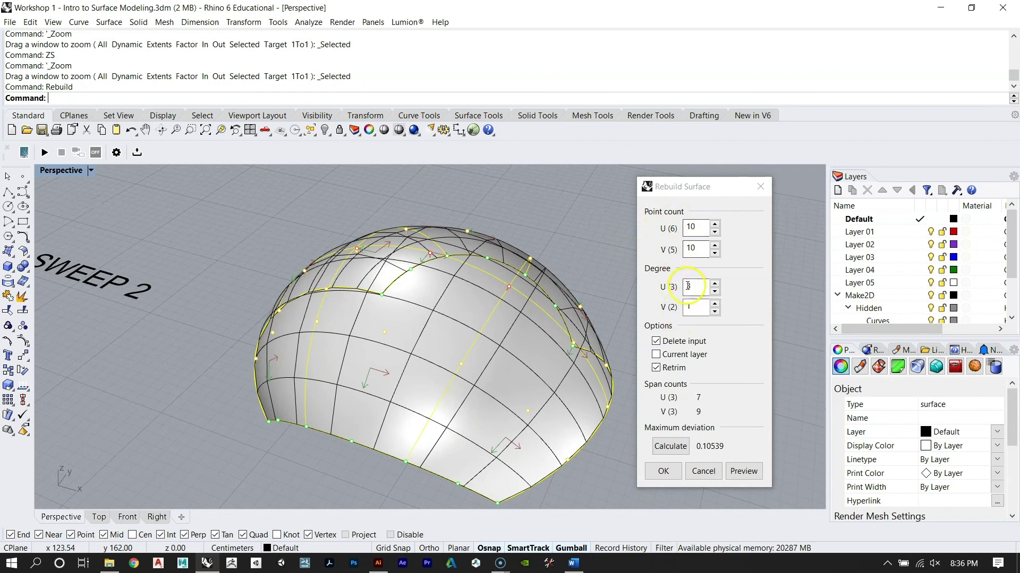
mouse_move(459, 284)
right_mouse_down()
mouse_move(391, 325)
mouse_move(409, 302)
mouse_move(416, 320)
right_mouse_up()
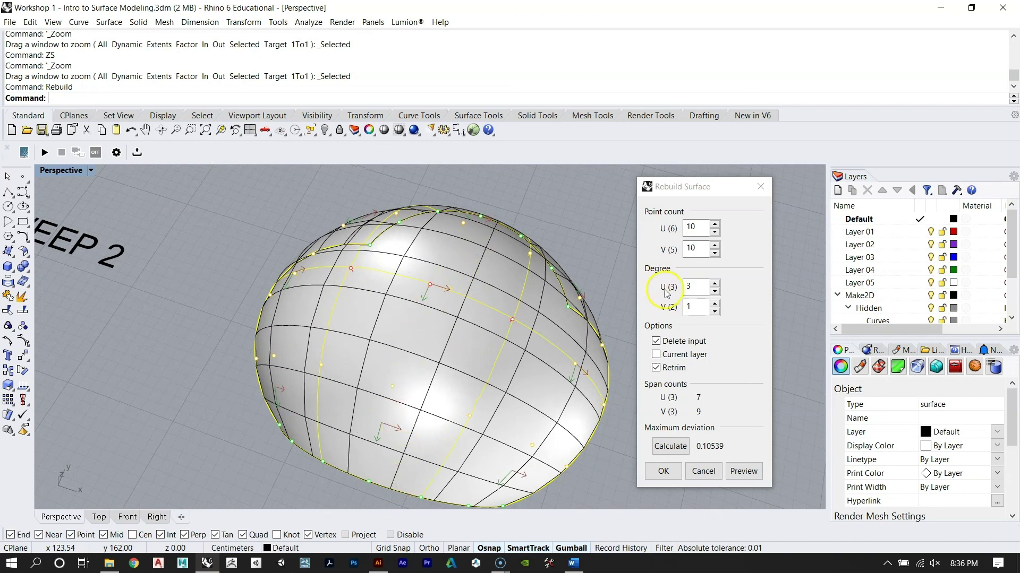
mouse_move(427, 296)
right_mouse_down()
mouse_move(346, 342)
mouse_move(276, 351)
right_mouse_up()
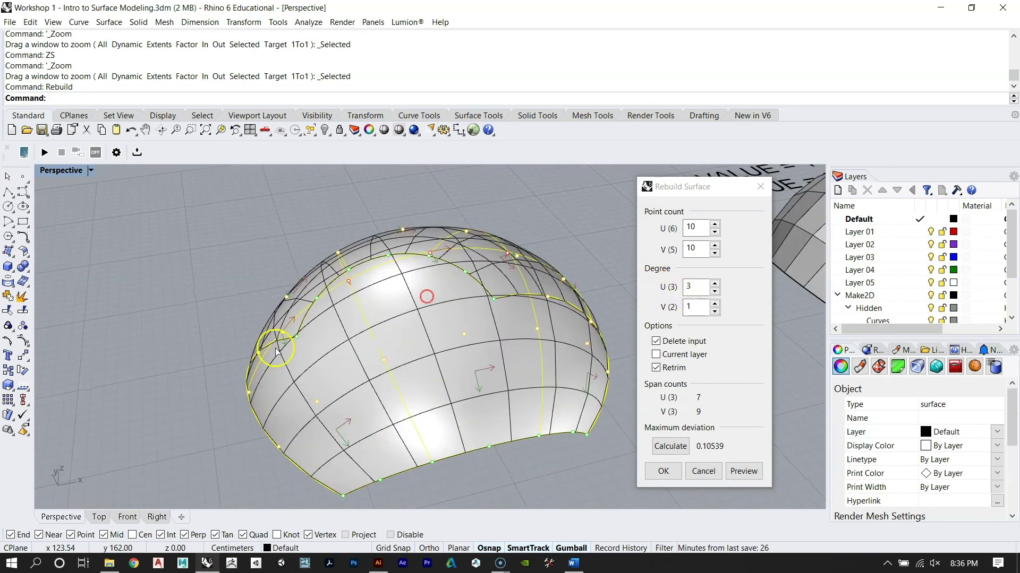
mouse_move(421, 311)
right_mouse_down()
mouse_move(428, 298)
mouse_move(395, 294)
right_mouse_up()
right_click_drag(401, 277, 410, 306)
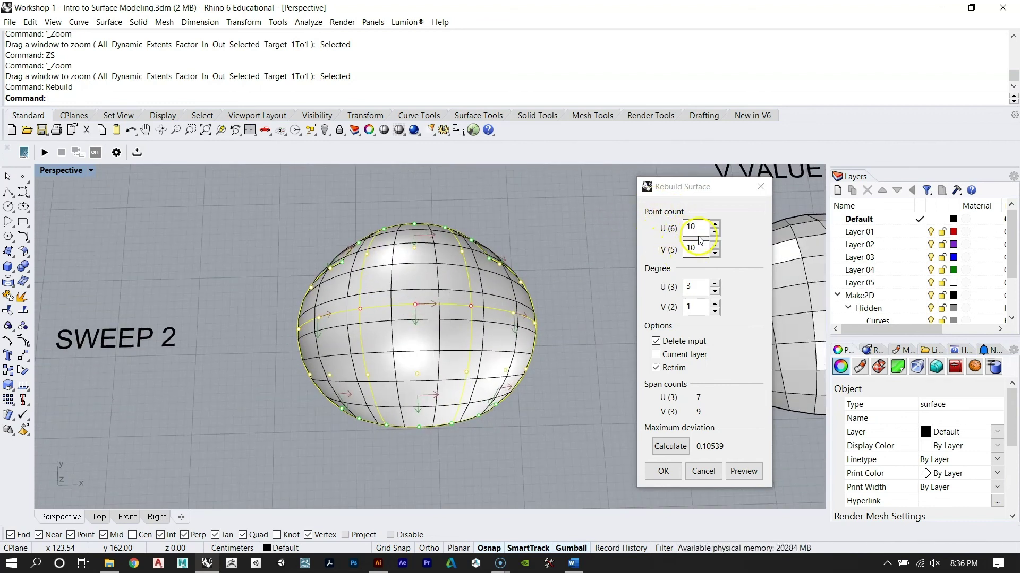
Step: Set the rebuild's U and V point counts to 100 and preview the dense grid
left_click(673, 230)
type("1")
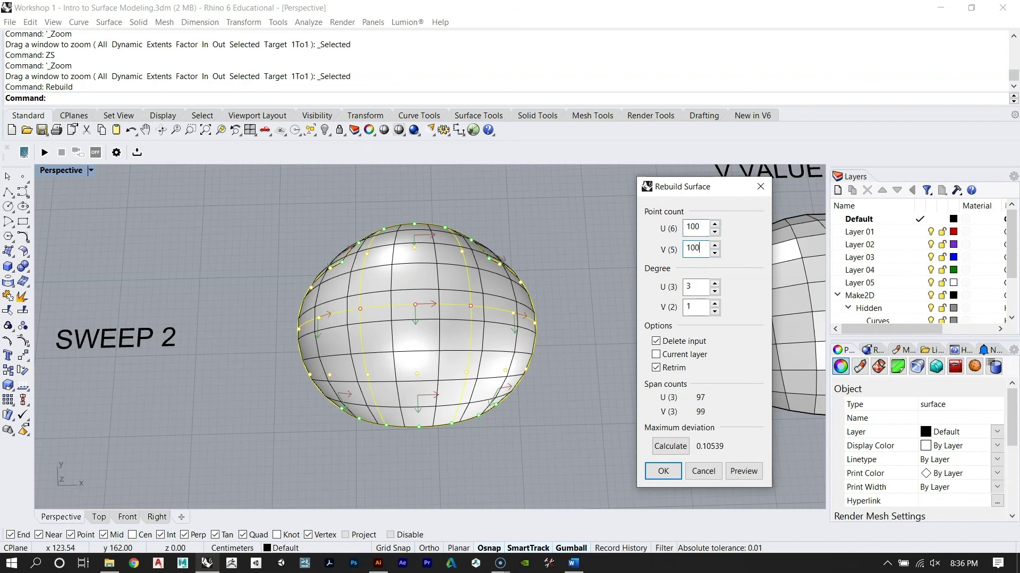
left_click(743, 471)
scroll(431, 304, "up", 5)
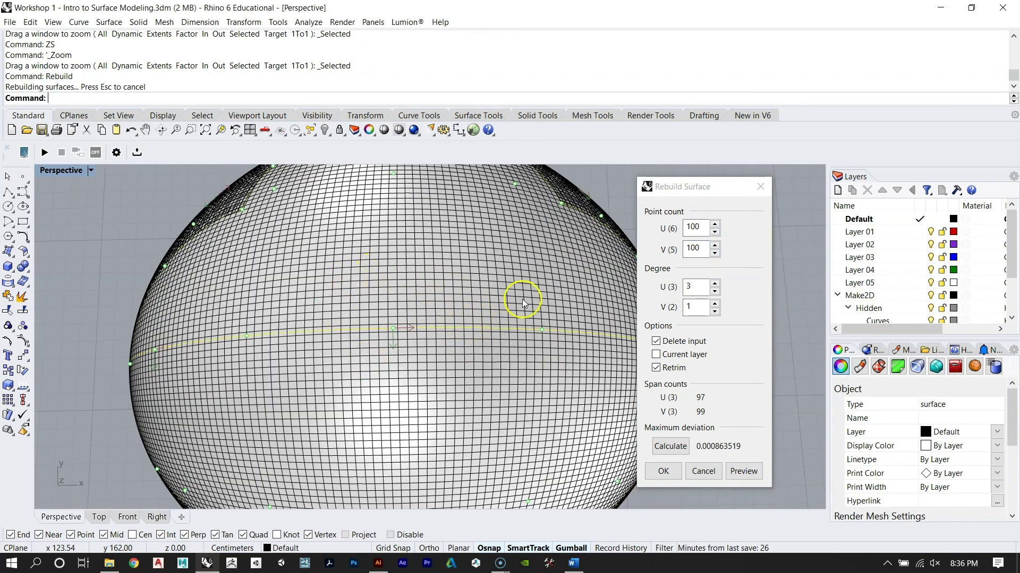
Step: Set the rebuild's U and V point counts to 10
left_click(698, 227)
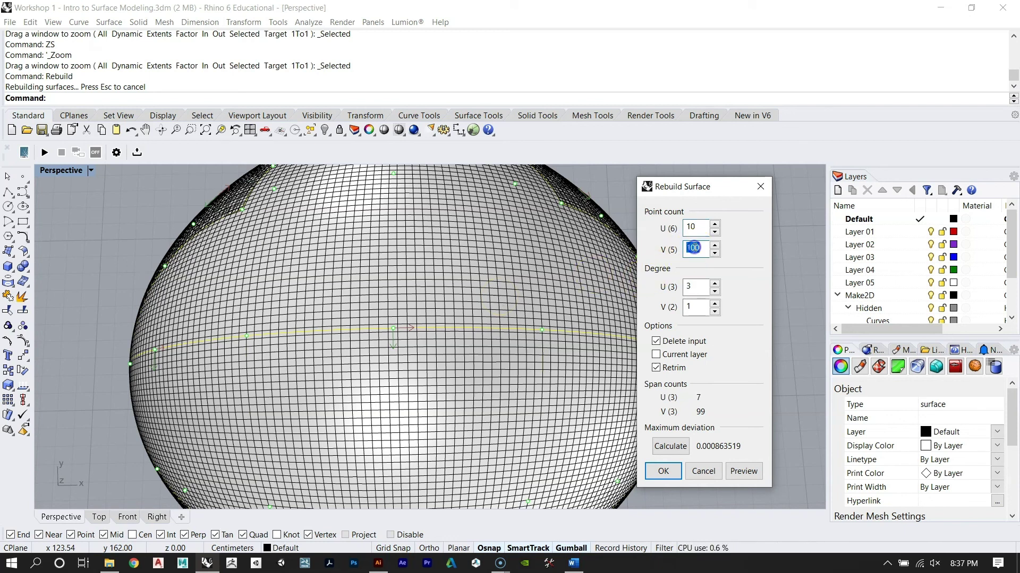
type("10")
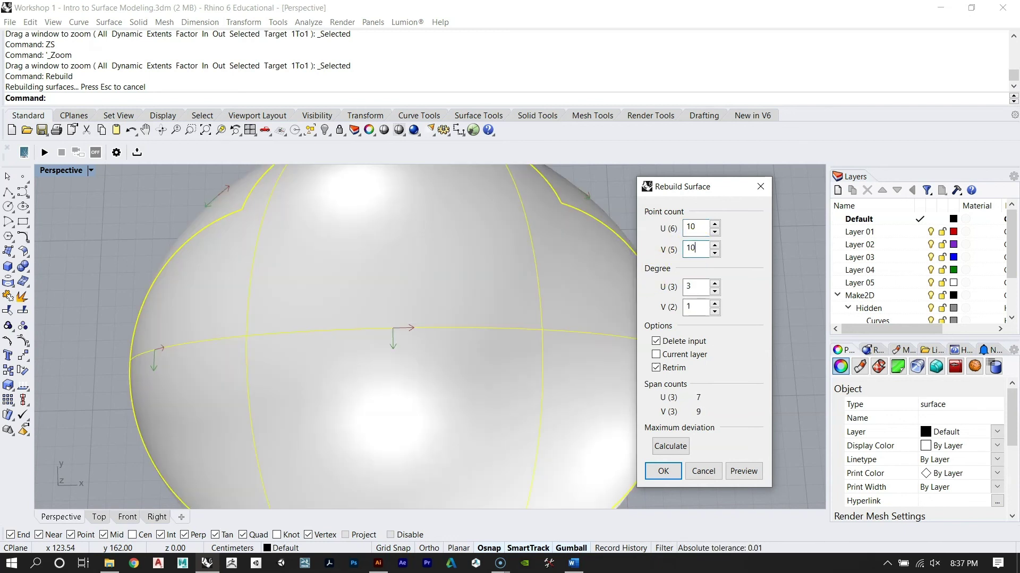
right_click_drag(474, 298, 455, 250)
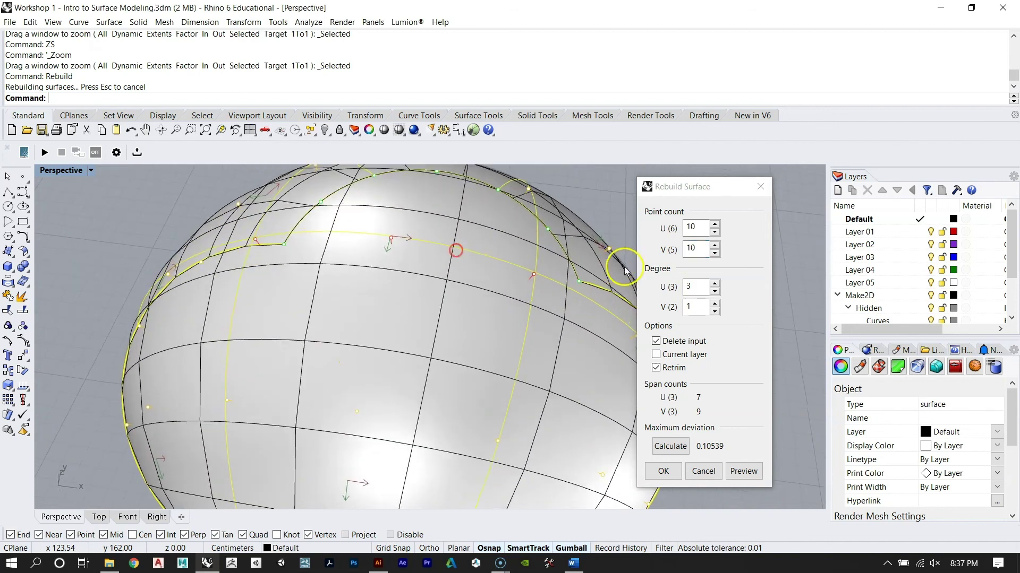
Step: Set the V degree to 3, check the preview, and apply the rebuild to the SWEEP 2 surface
double_click(692, 308)
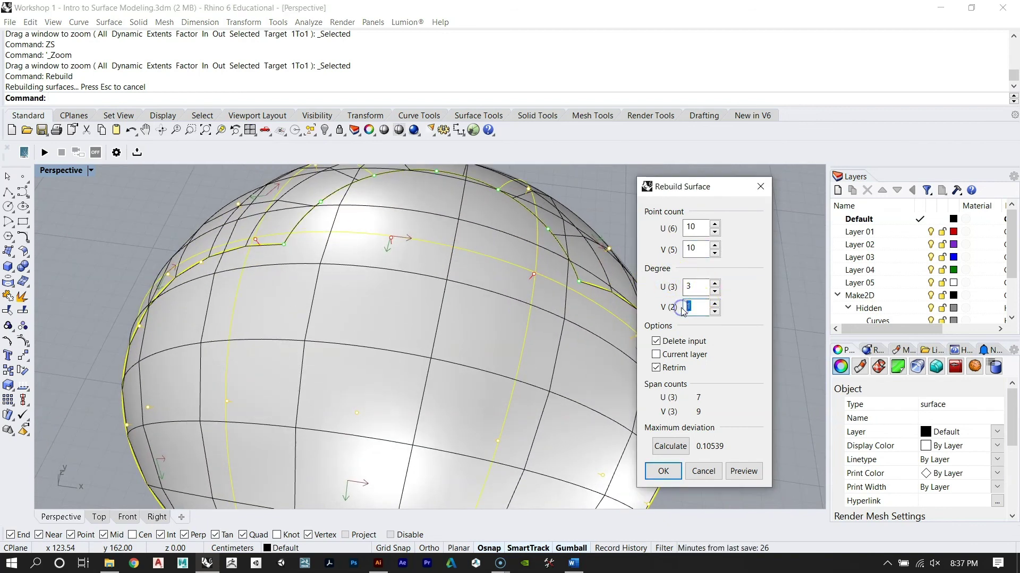
type("3")
right_click_drag(557, 281, 487, 274)
scroll(349, 291, "down", 6)
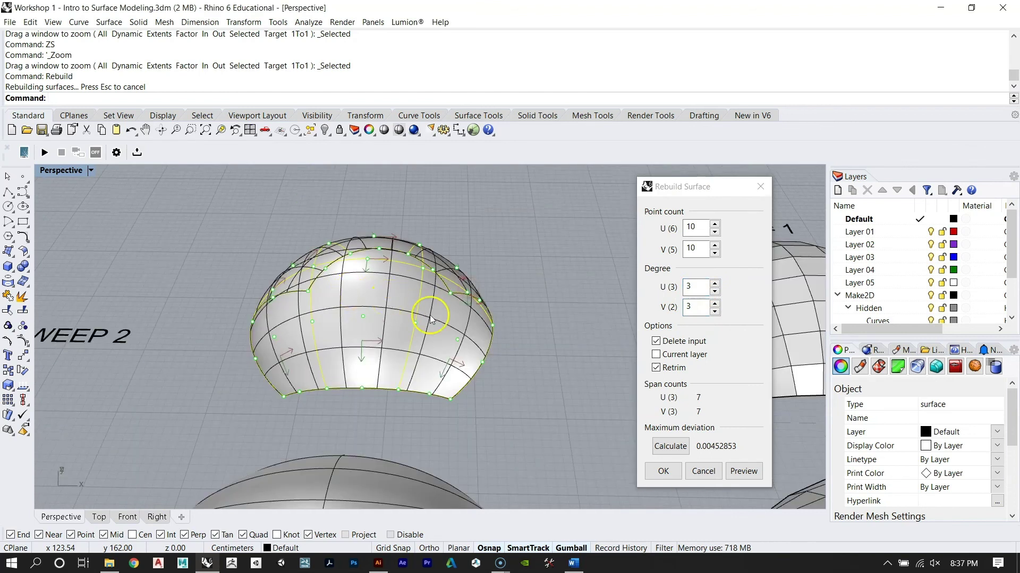
scroll(377, 339, "down", 5)
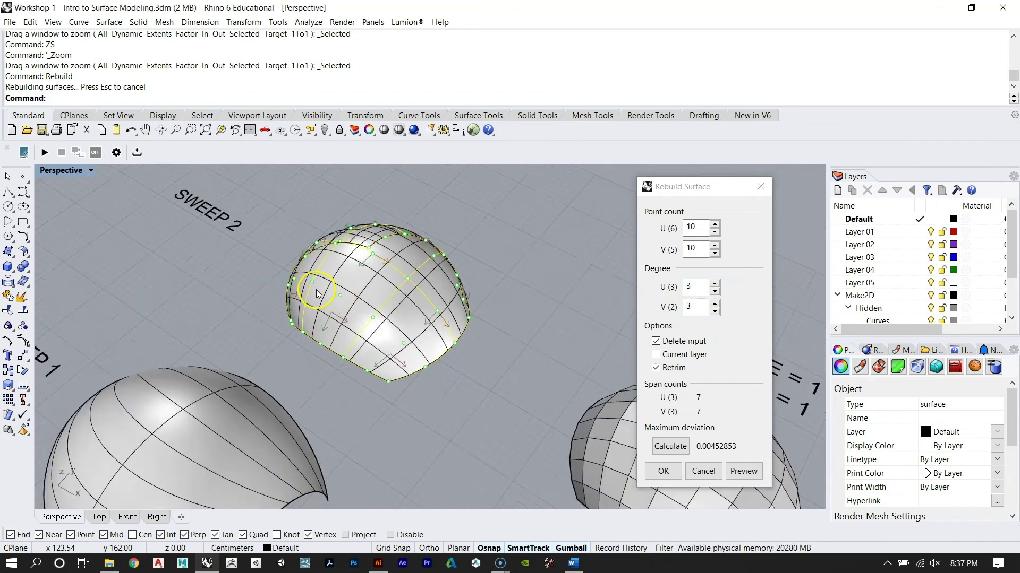
scroll(307, 306, "up", 3)
scroll(304, 301, "up", 3)
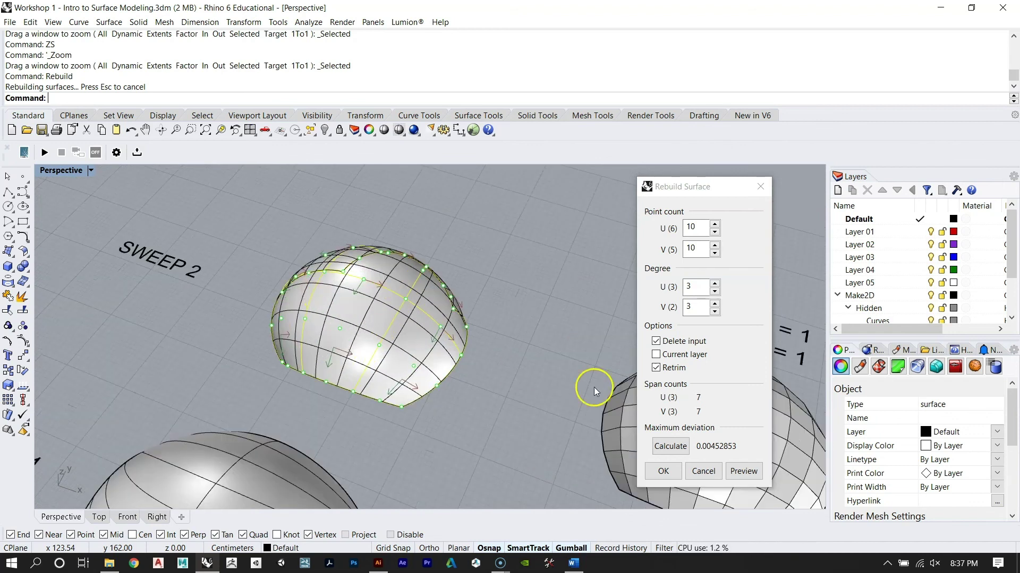
left_click(659, 472)
Step: Examine the rebuilt SWEEP 2 surface, undoing and redoing the rebuild to compare both versions
scroll(345, 288, "up", 5)
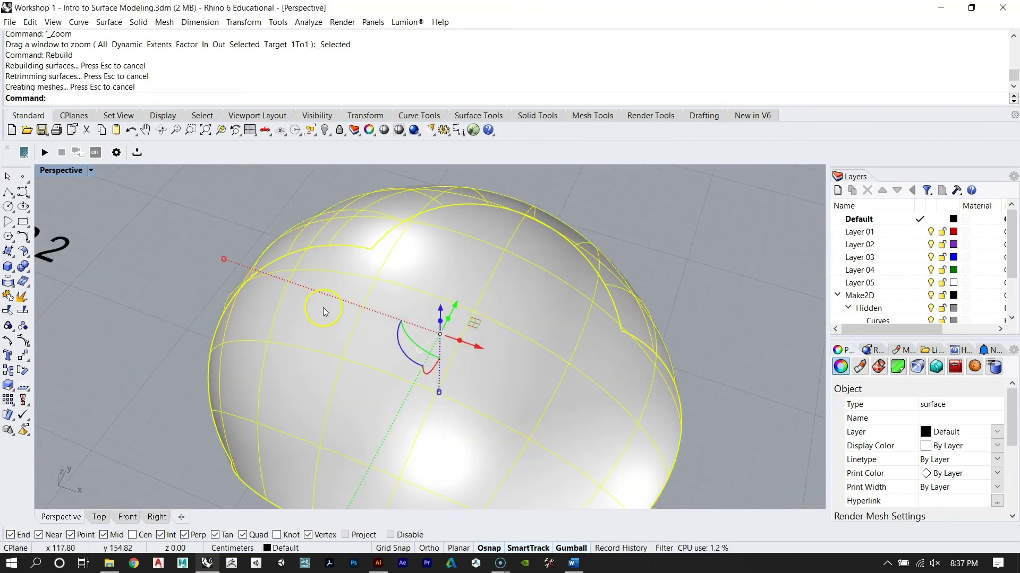
key("Escape")
right_click_drag(442, 289, 367, 258)
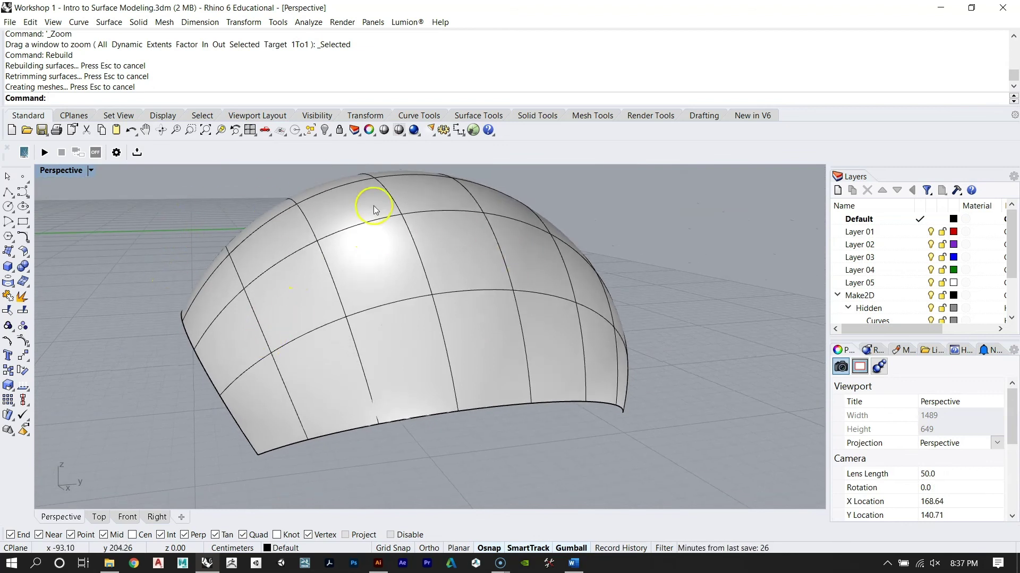
right_click_drag(374, 206, 494, 305)
scroll(402, 262, "down", 7)
scroll(411, 296, "up", 4)
right_click_drag(432, 296, 458, 309)
key("ctrl+z")
left_click(629, 335)
right_click_drag(600, 325, 305, 319)
key("ctrl+y")
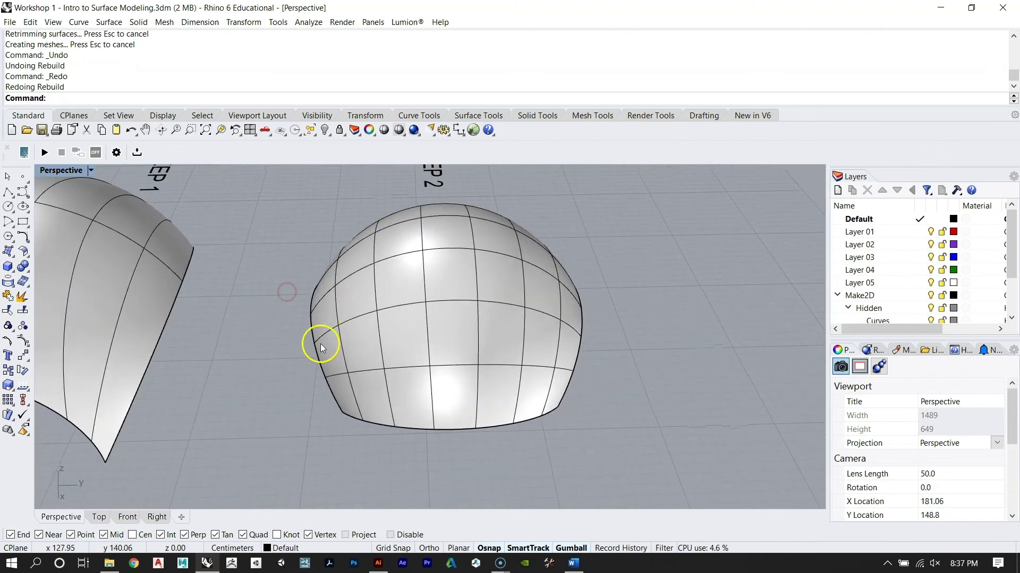
right_click_drag(555, 292, 438, 280)
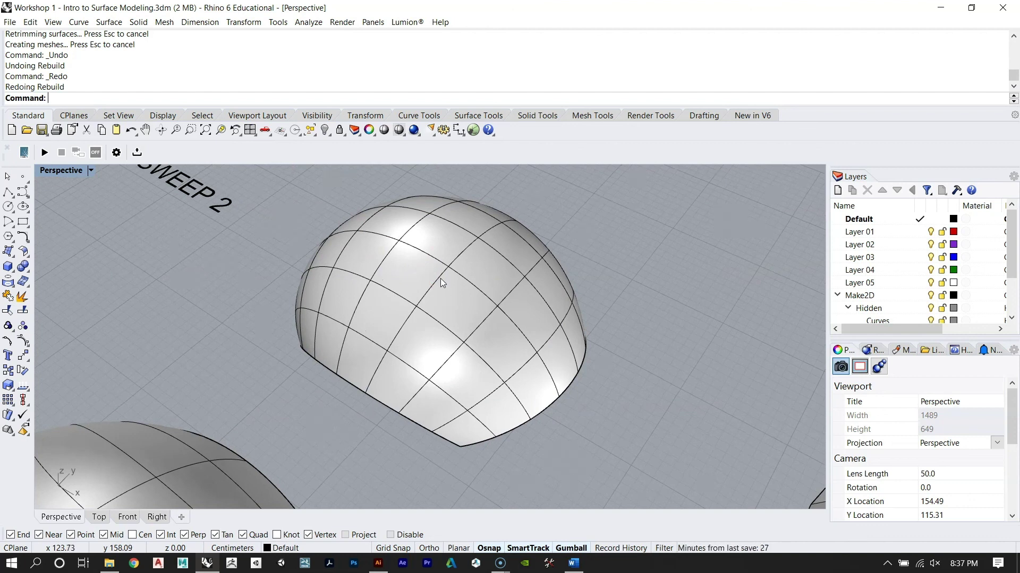
Step: Undo the rebuild of the SWEEP 2 surface and inspect the original surface
key("ctrl+z")
right_click_drag(441, 281, 483, 316)
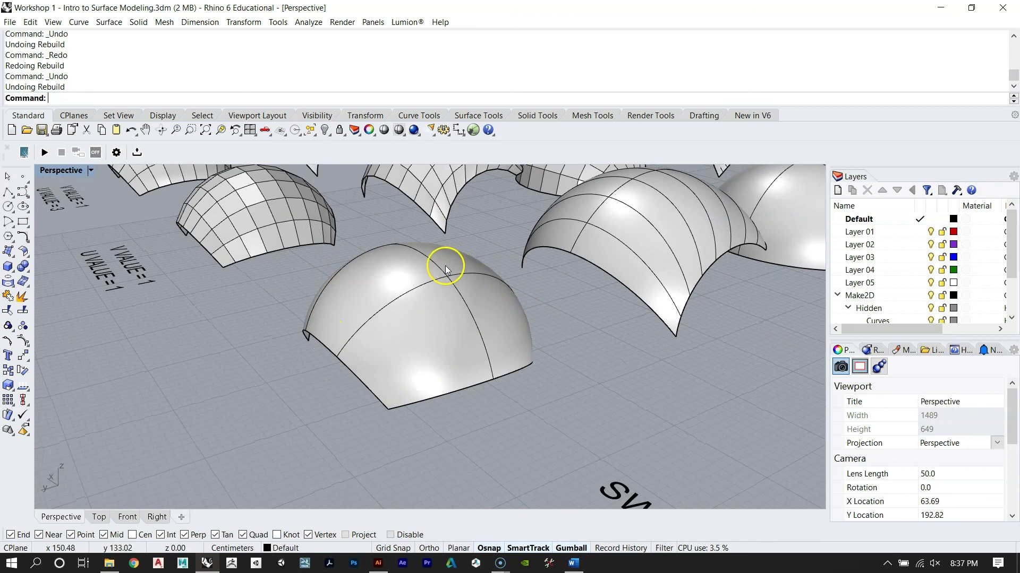
right_click_drag(446, 264, 418, 343)
right_click_drag(478, 327, 462, 346)
scroll(416, 348, "up", 3)
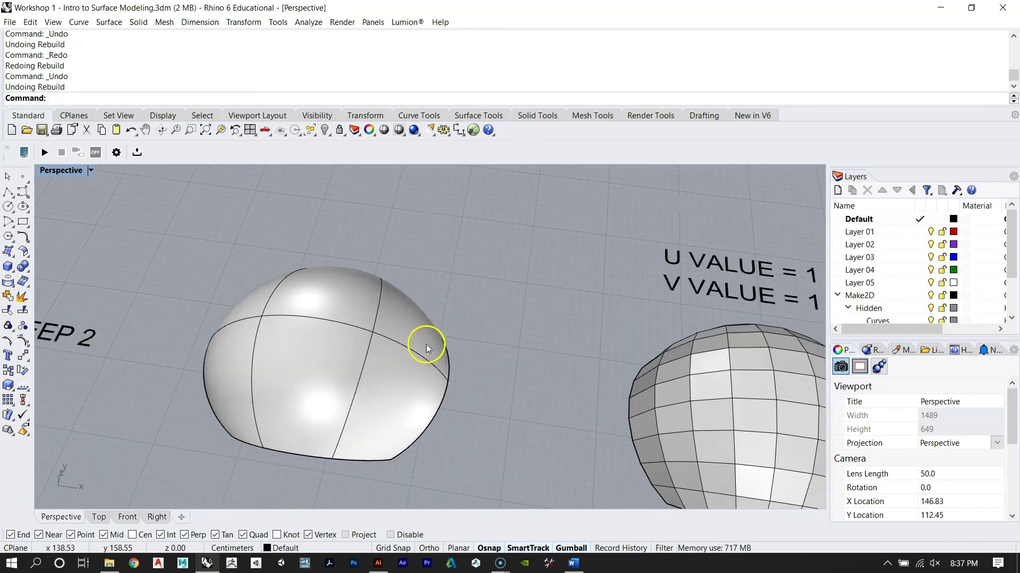
Step: Rebuild the first SWEEP 2 surface with point counts of 10 and degree 1 in both U and V
left_click(426, 344)
type("Rebuild")
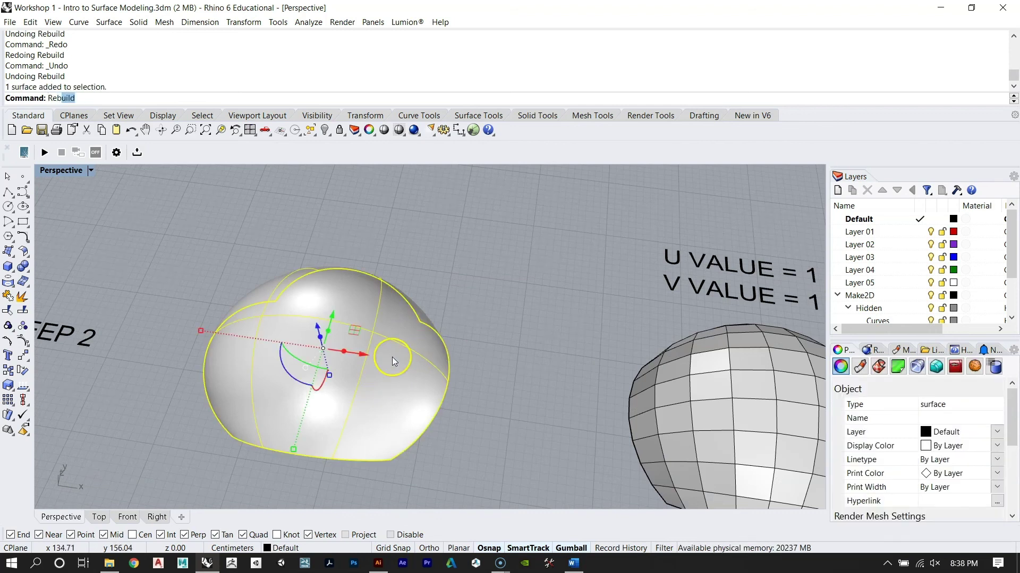
key("Return")
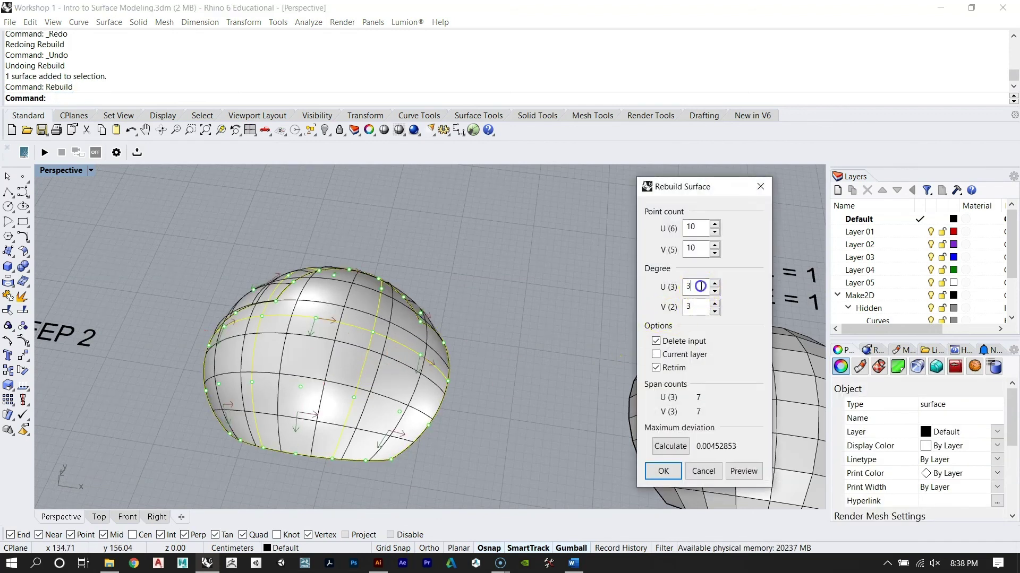
type("11")
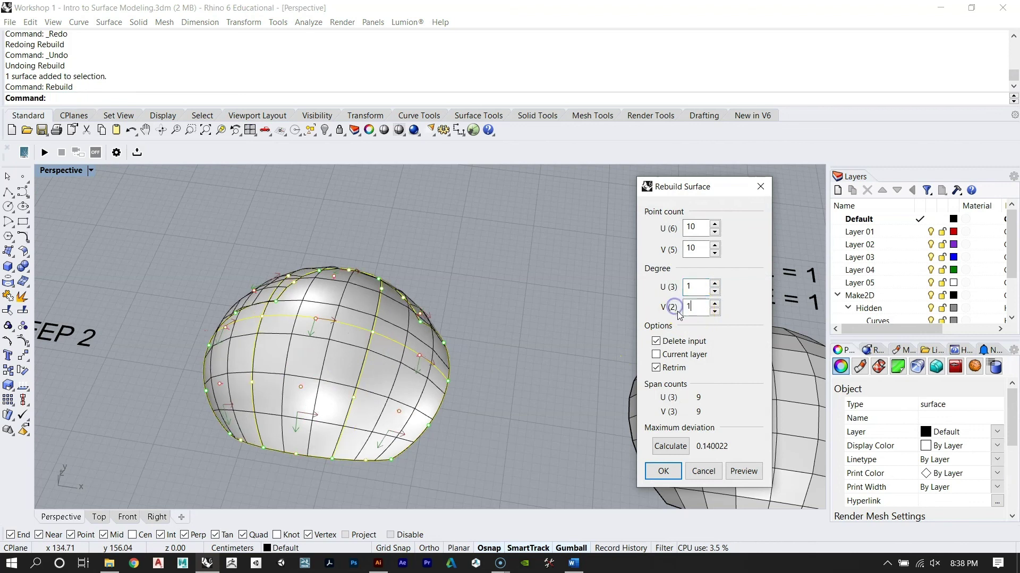
left_click(670, 473)
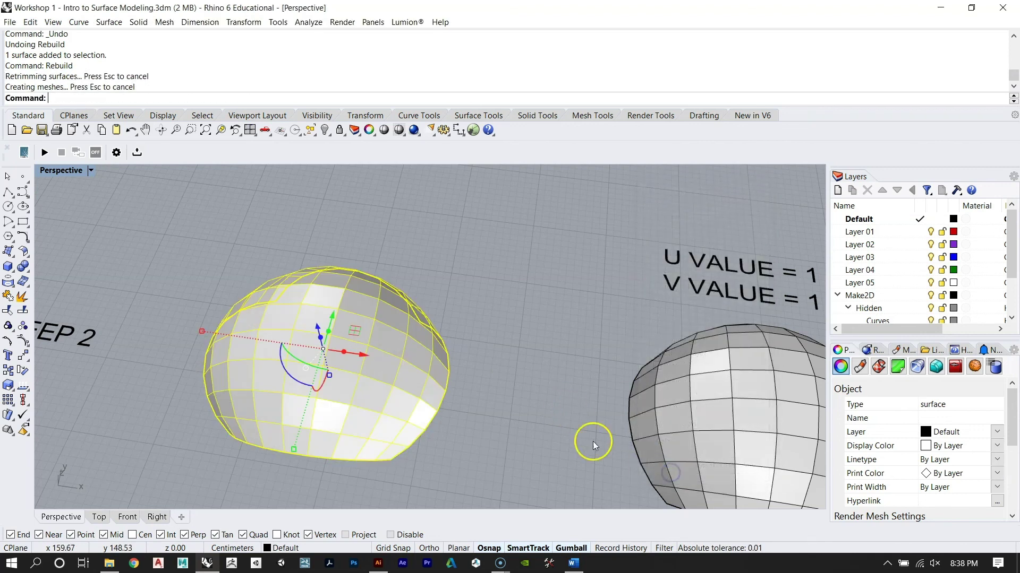
right_click_drag(592, 439, 377, 311)
scroll(310, 291, "up", 5)
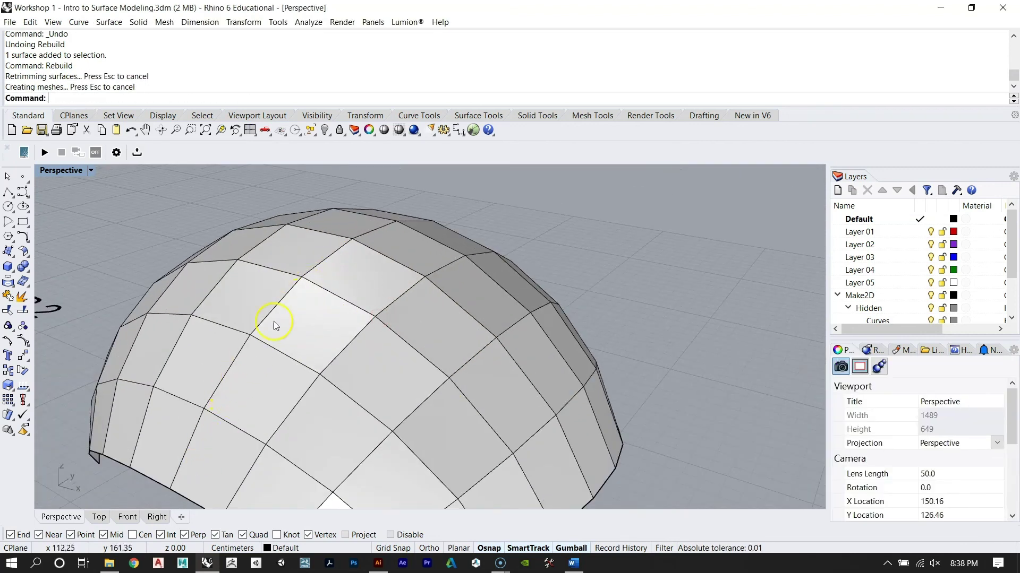
right_click_drag(509, 306, 462, 314)
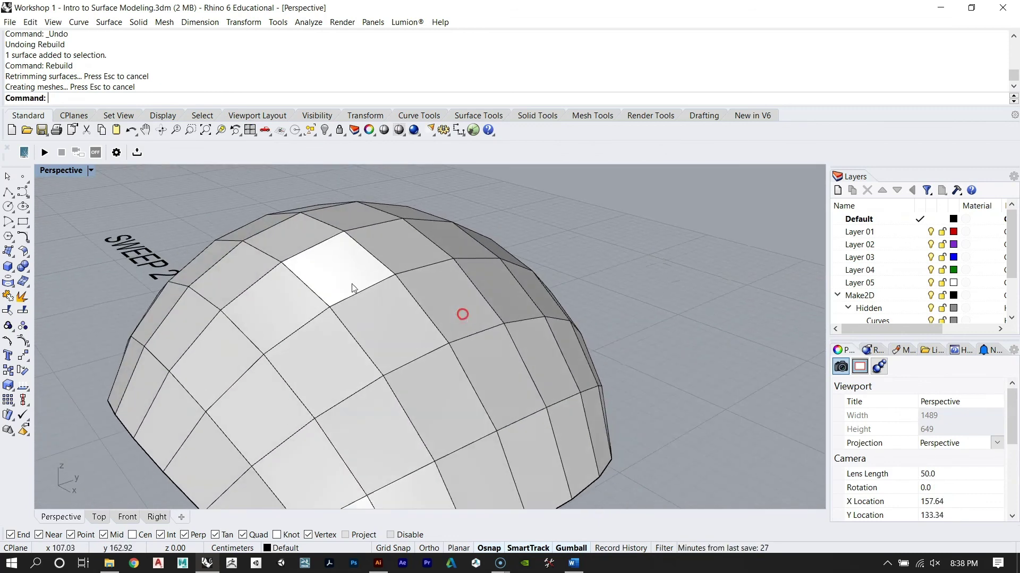
Step: Inspect the faceted Sweep 2 dome and undo its last rebuild
right_click_drag(342, 246, 414, 270)
scroll(326, 305, "up", 5)
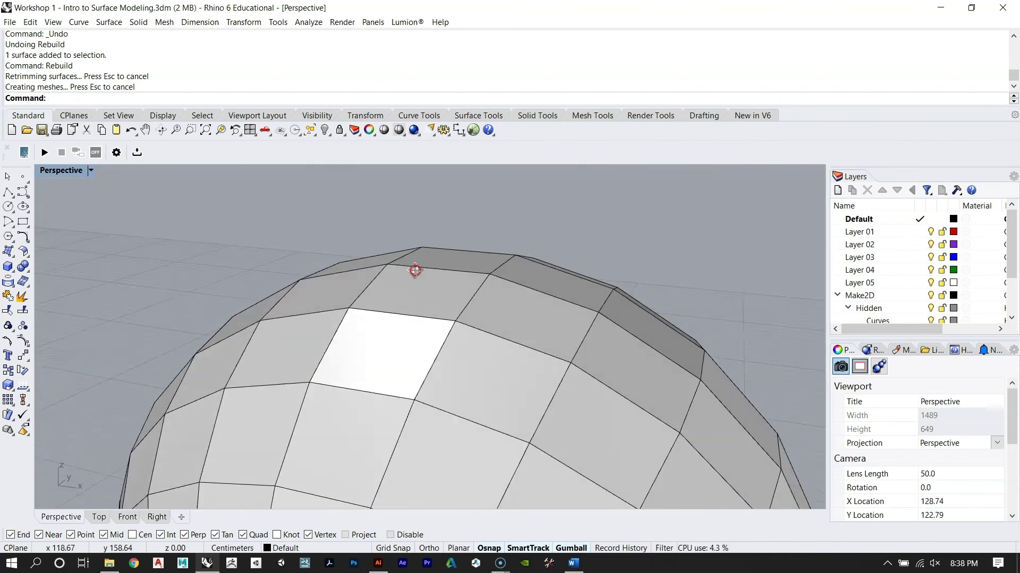
scroll(342, 278, "down", 3)
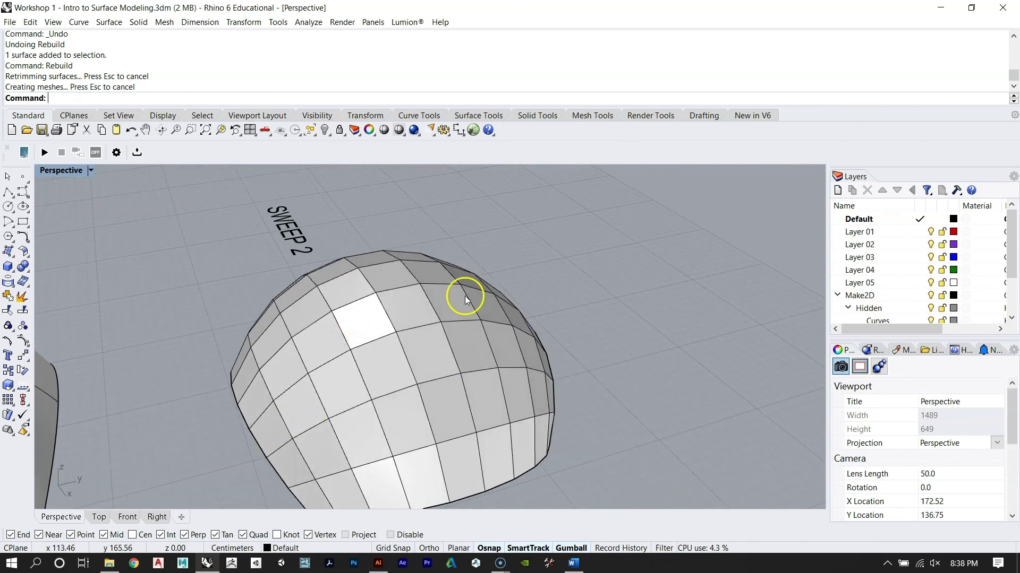
key("ctrl+z")
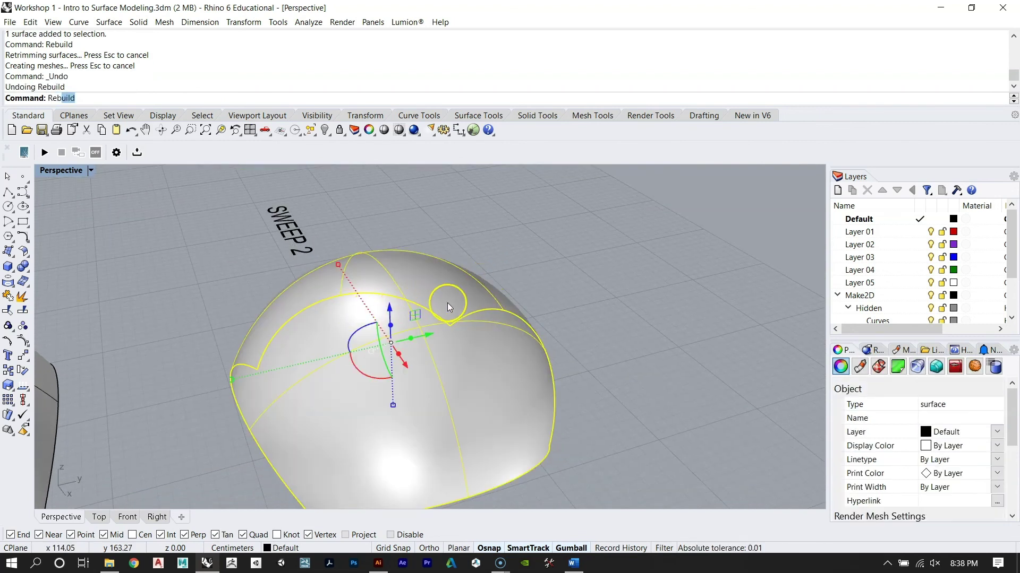
Step: Try a rebuild of the Sweep 2 dome with 10 U points, 3 V points and degree 1 in both directions
key("Return")
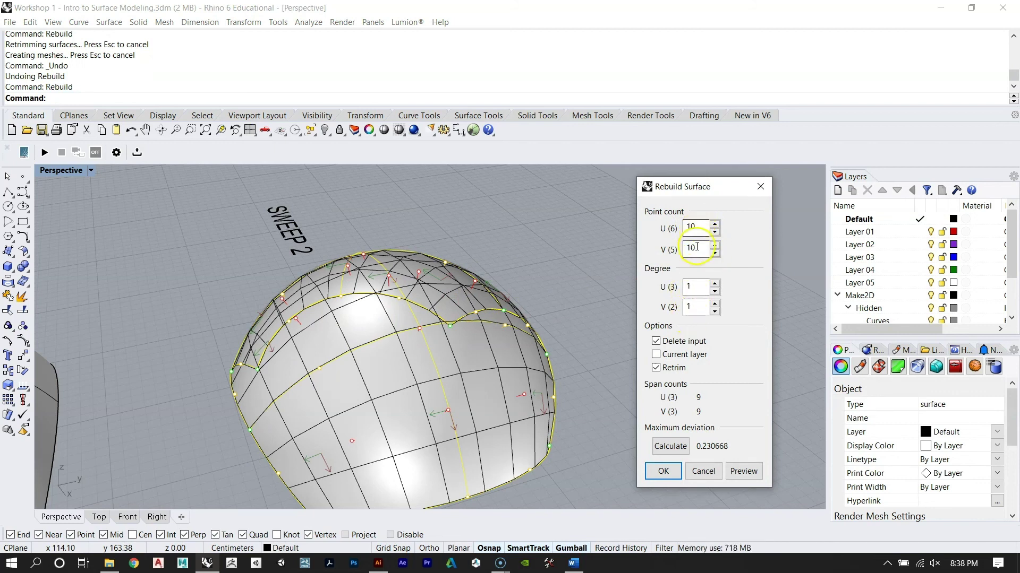
type("3")
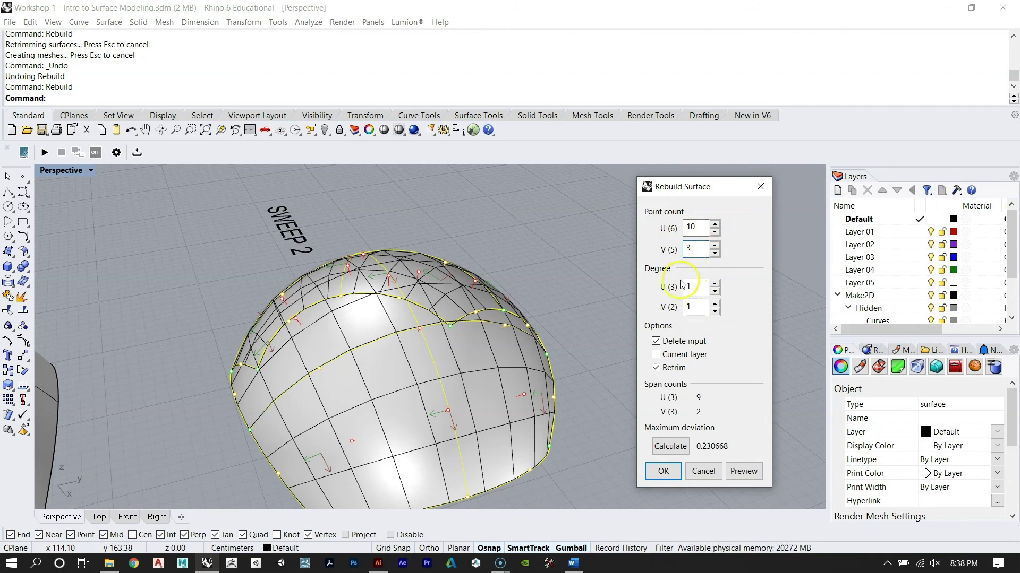
right_click_drag(491, 406, 500, 354)
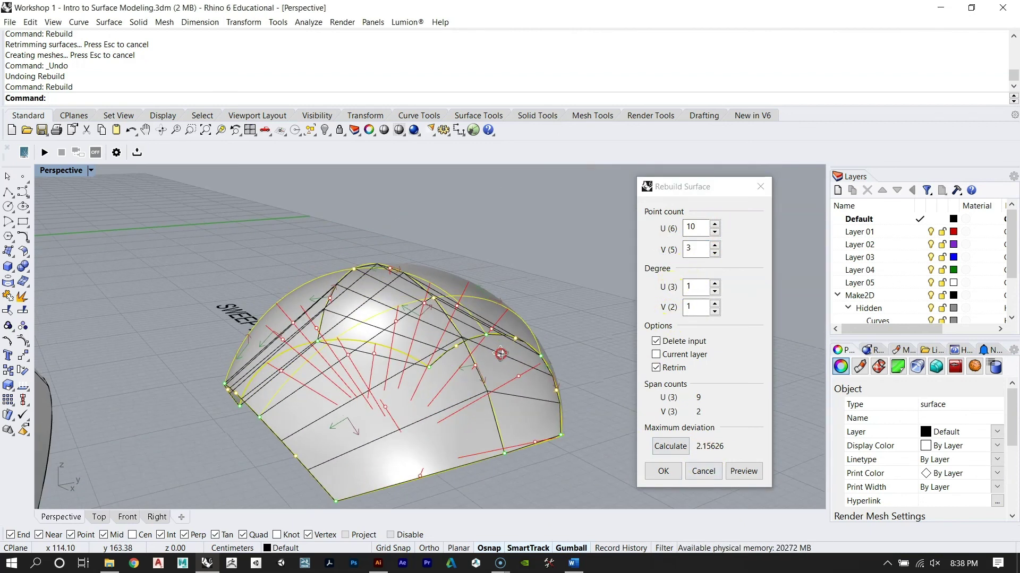
right_click_drag(521, 291, 419, 275)
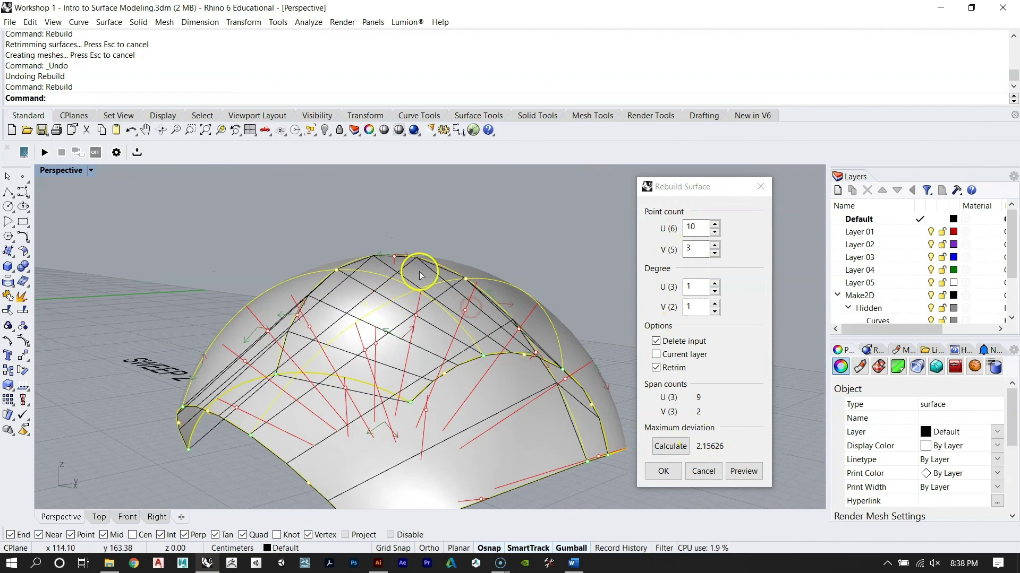
Step: Rebuild the Sweep 2 dome with 10 U points, 5 V points and degree 1, and inspect the faceting
left_click(675, 249)
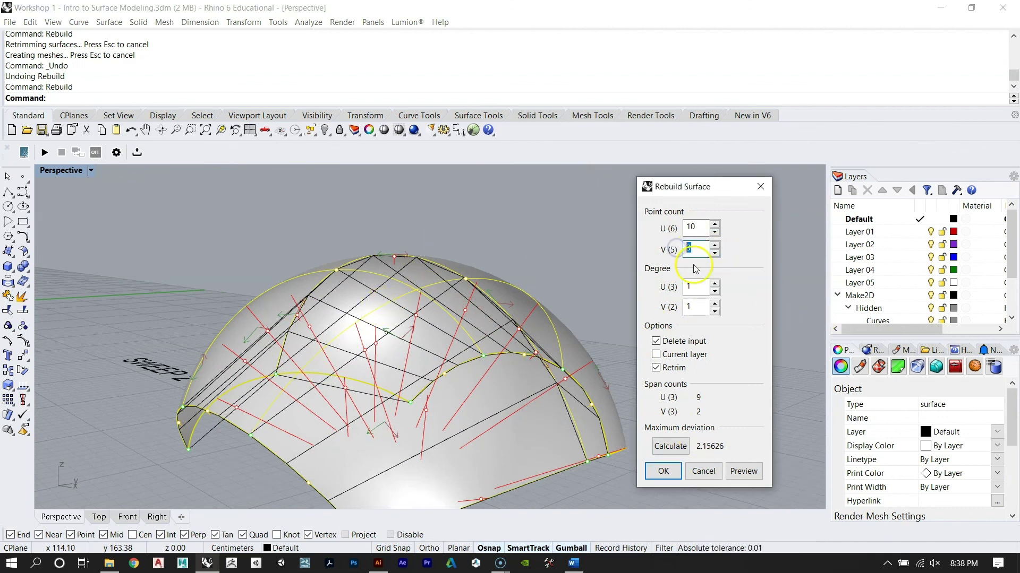
type("5")
right_click_drag(511, 302, 485, 305)
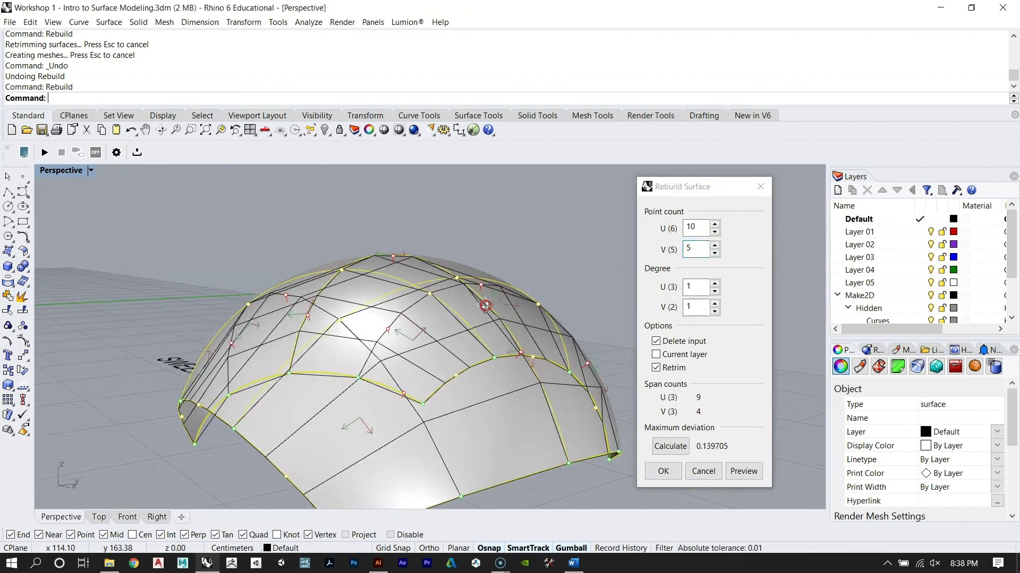
left_click(666, 471)
right_click_drag(558, 345, 508, 278)
left_click(413, 291)
mouse_move(413, 291)
right_mouse_down()
mouse_move(564, 288)
mouse_move(635, 266)
mouse_move(478, 370)
mouse_move(262, 346)
mouse_move(548, 326)
mouse_move(671, 273)
mouse_move(571, 307)
right_mouse_up()
Step: Undo the dome's rebuild and the move made before it
key("ctrl+z")
key("ctrl+z")
right_click_drag(458, 288, 510, 287)
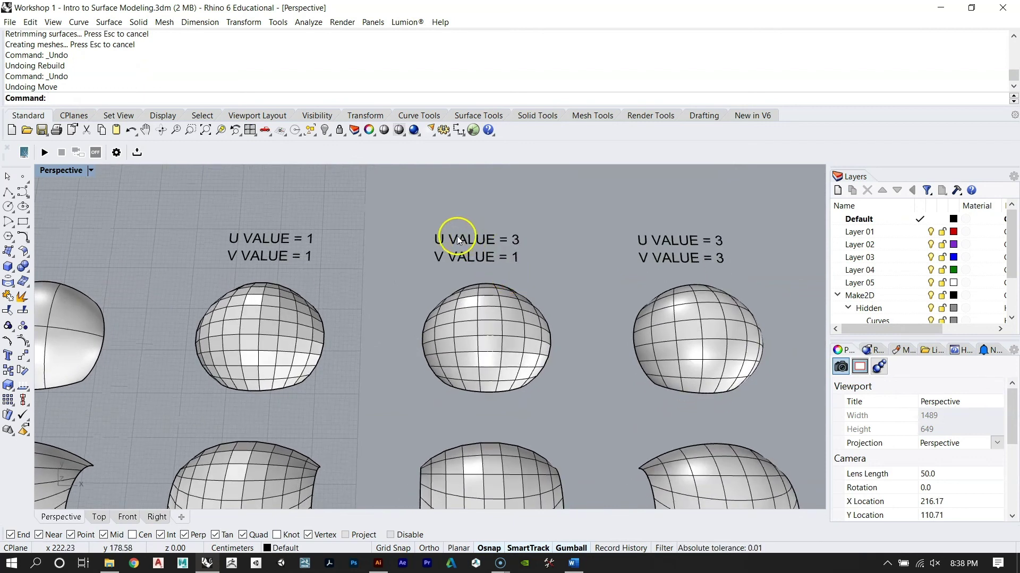
Step: Examine the faceting of the Sweep 2 dome labelled U VALUE = 1, V VALUE = 1
right_click_drag(437, 266, 325, 370)
scroll(392, 325, "up", 6)
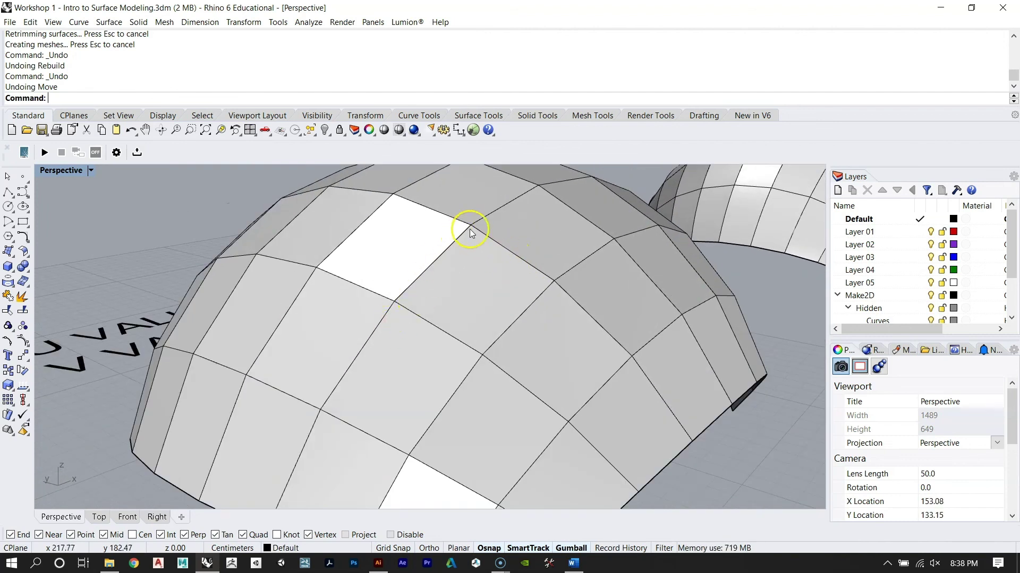
scroll(531, 182, "down", 6)
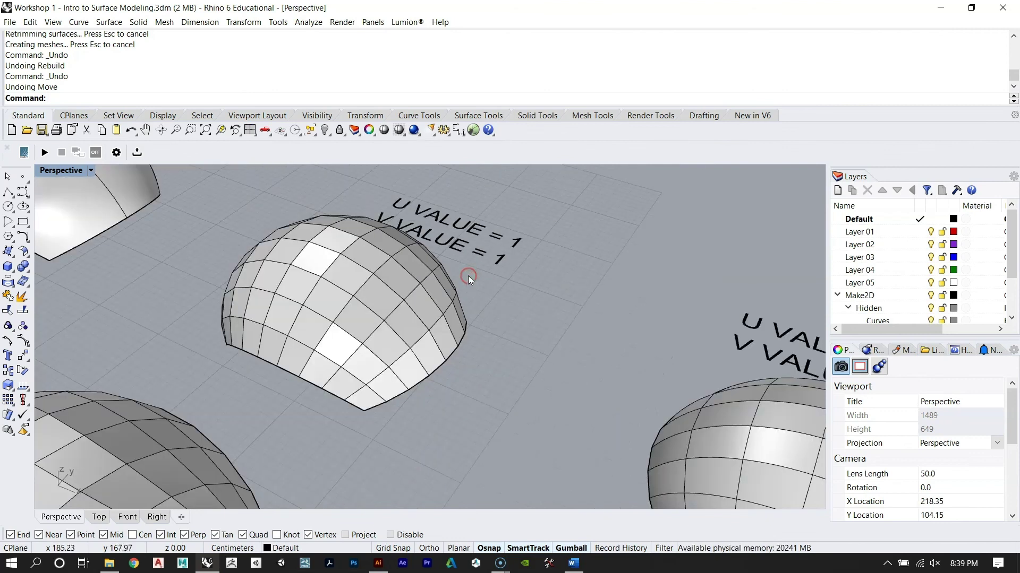
scroll(314, 295, "up", 3)
Step: Examine the dome labelled U VALUE = 3, V VALUE = 1 from several sides, comparing its curvature in the two directions
scroll(319, 281, "down", 6)
scroll(633, 276, "up", 5)
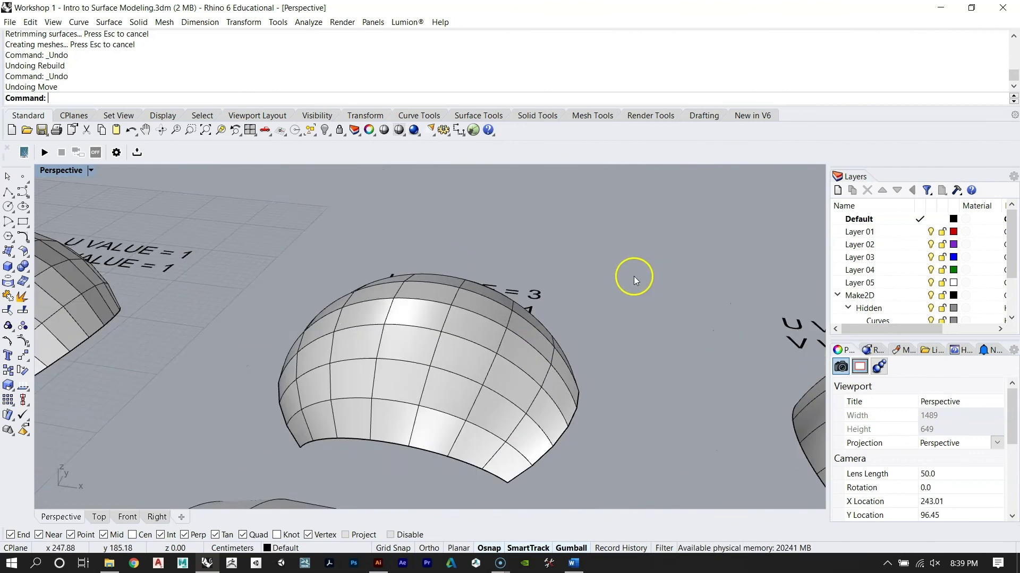
right_click_drag(633, 276, 432, 352)
scroll(432, 352, "down", 5)
right_click_drag(441, 297, 510, 239)
scroll(484, 273, "up", 2)
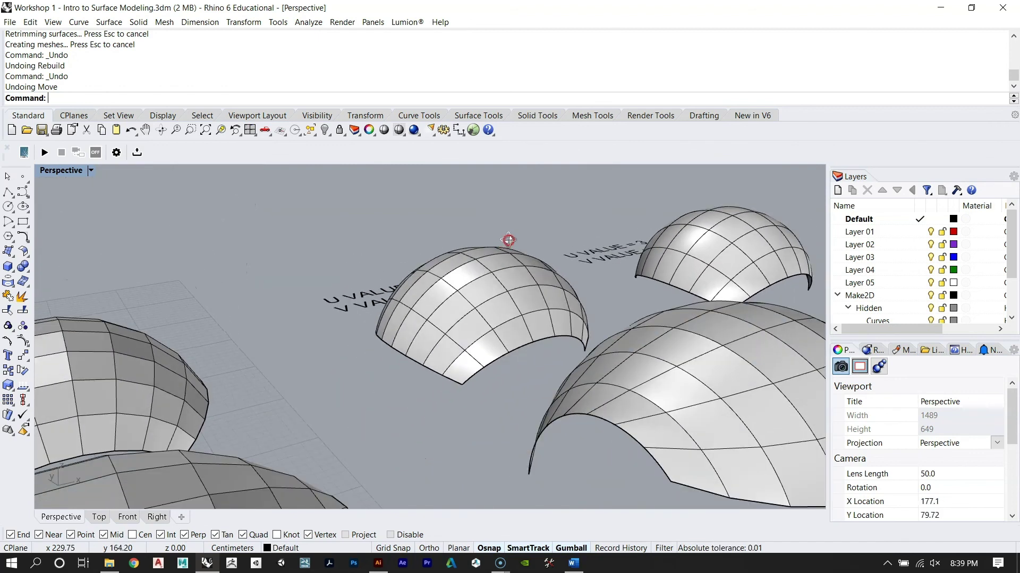
left_click(492, 285)
type("ZS")
key("Return")
key("Escape")
scroll(430, 313, "up", 2)
right_click_drag(412, 253, 430, 263)
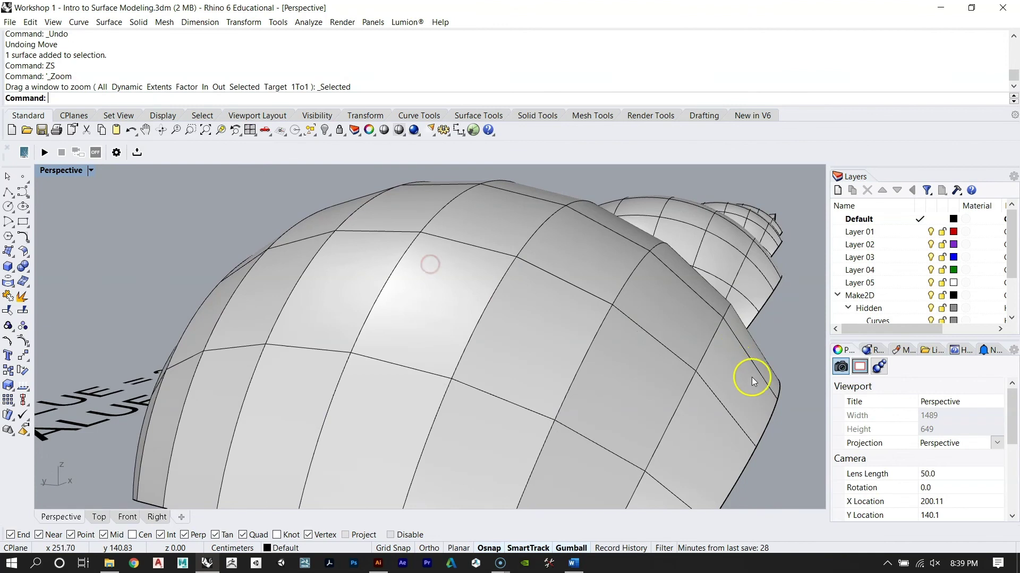
right_click_drag(498, 183, 422, 294)
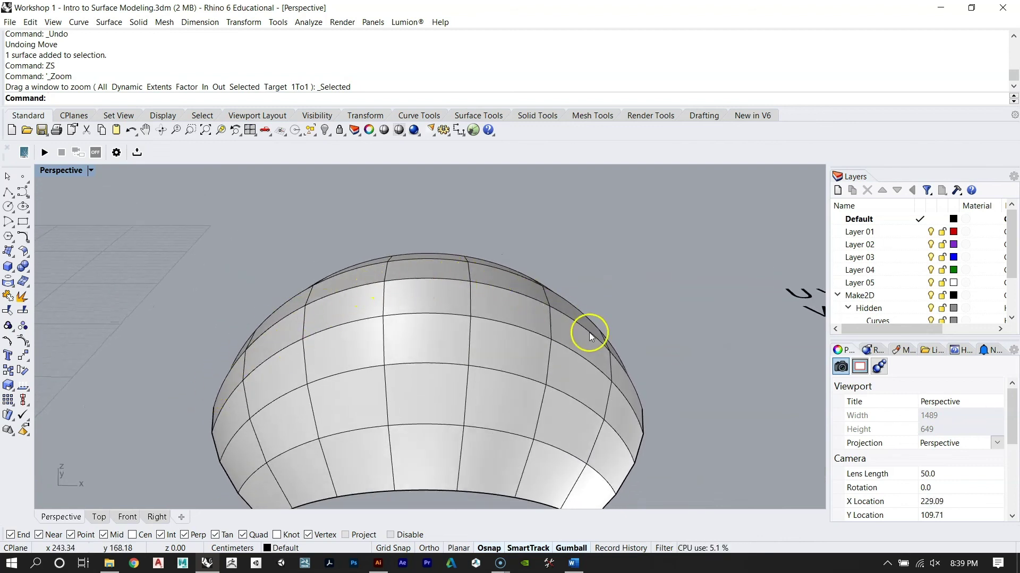
scroll(505, 358, "down", 6)
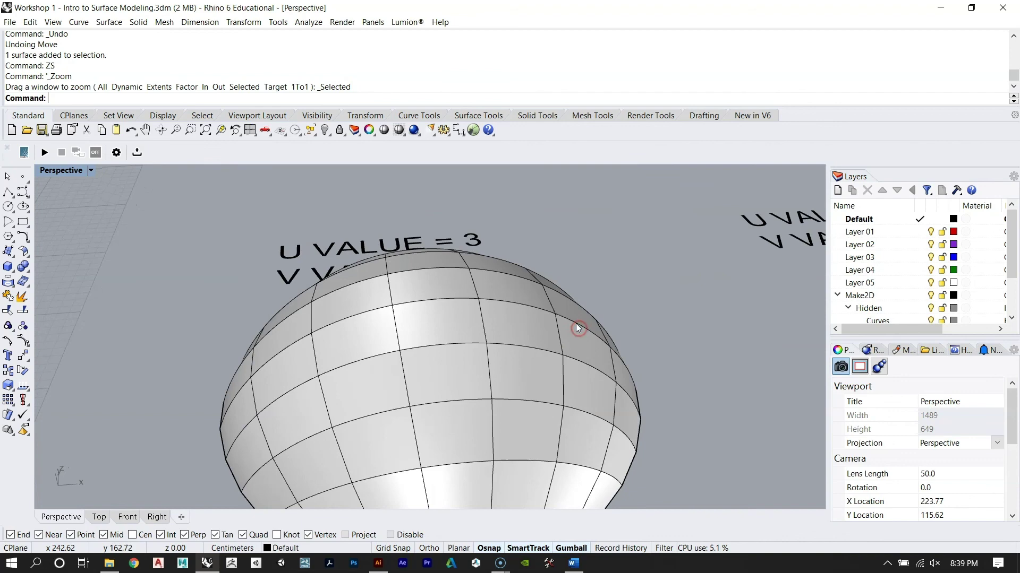
right_click_drag(405, 244, 515, 304)
scroll(311, 304, "down", 3)
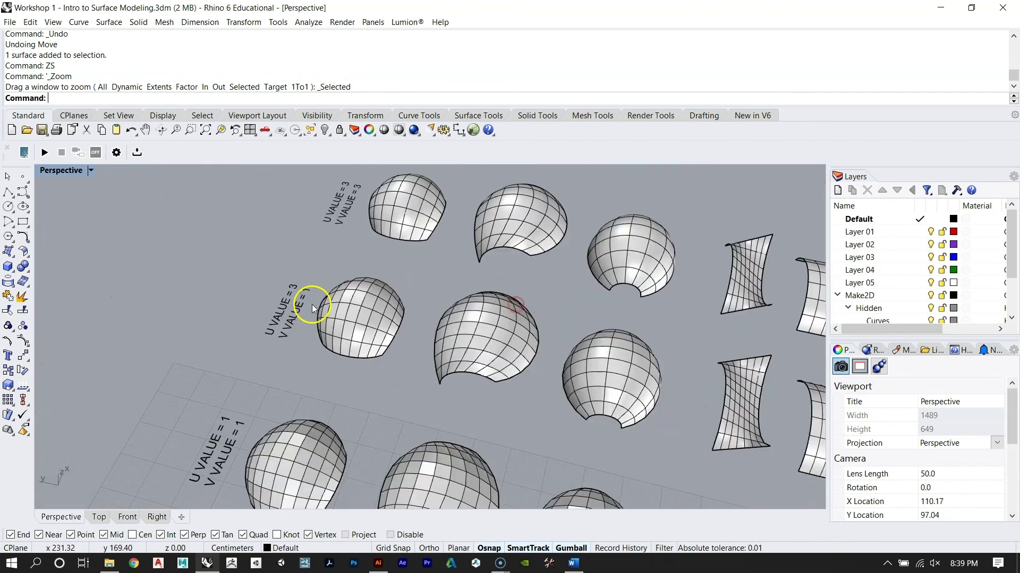
Step: Isolate the view on the dome labelled U VALUE = 3, V VALUE = 3 and examine its curvature in both directions
right_click_drag(410, 324, 462, 254)
left_click(465, 287)
type("ZS")
key("Return")
key("Escape")
right_click_drag(505, 321, 432, 274)
right_click_drag(437, 324, 473, 348)
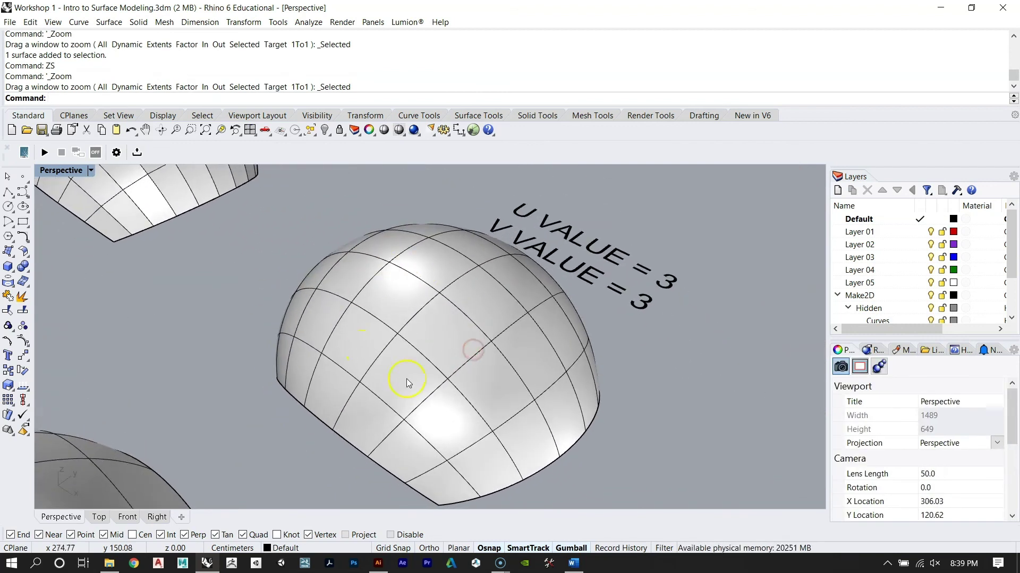
right_click_drag(405, 261, 436, 349)
scroll(453, 291, "down", 5)
Step: Review the whole grid of extrude, loft, revolve and sweep surfaces alongside their rebuilt versions
scroll(376, 284, "down", 5)
right_click_drag(375, 285, 237, 310)
scroll(237, 310, "up", 5)
right_click_drag(259, 346, 393, 294)
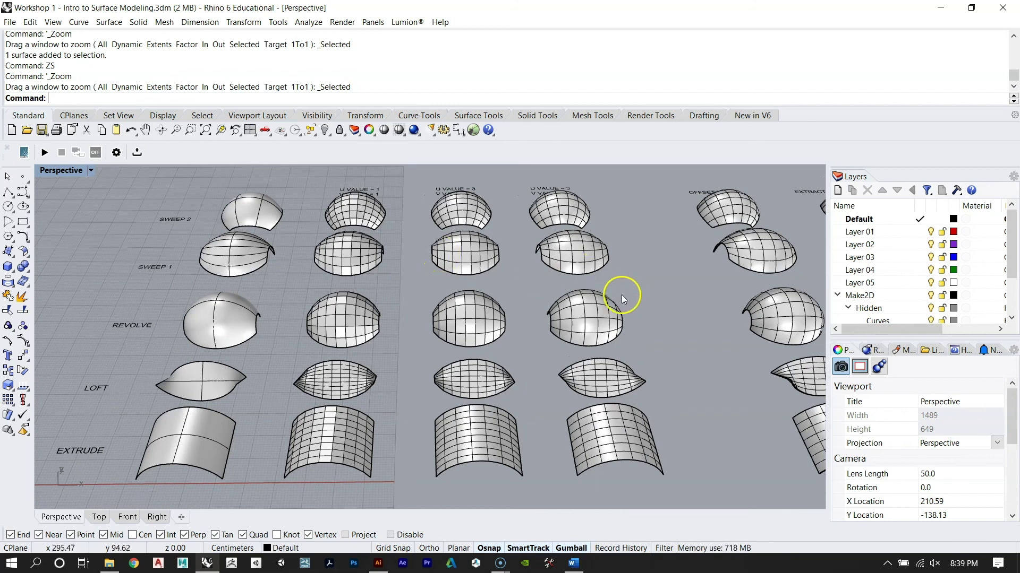
Step: Focus on the first dome in the OFFSET MESH column and examine its solid form
right_click_drag(621, 296, 285, 285, "shift")
scroll(482, 278, "down", 5)
scroll(431, 206, "up", 5)
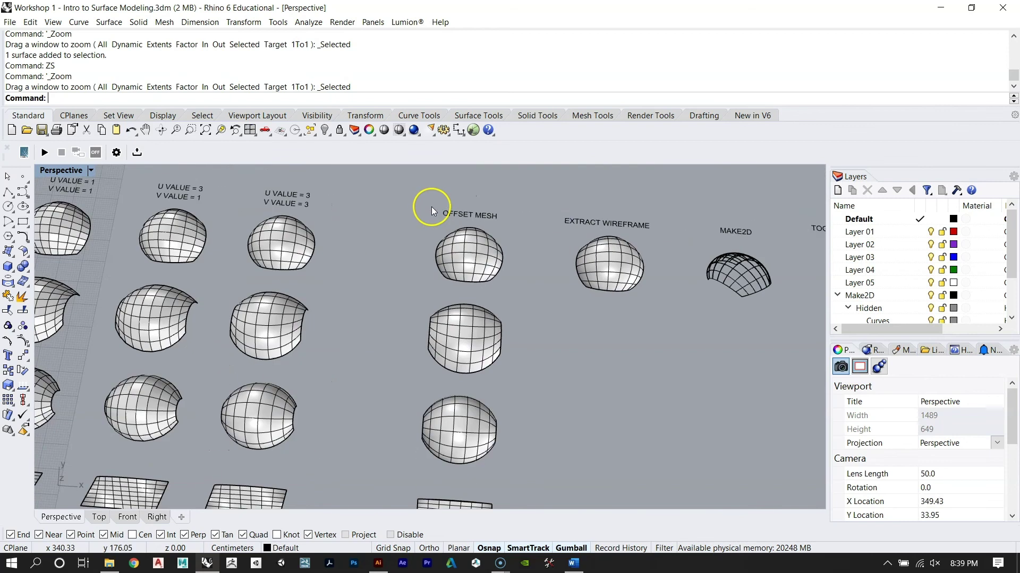
left_click(470, 262)
key("Return")
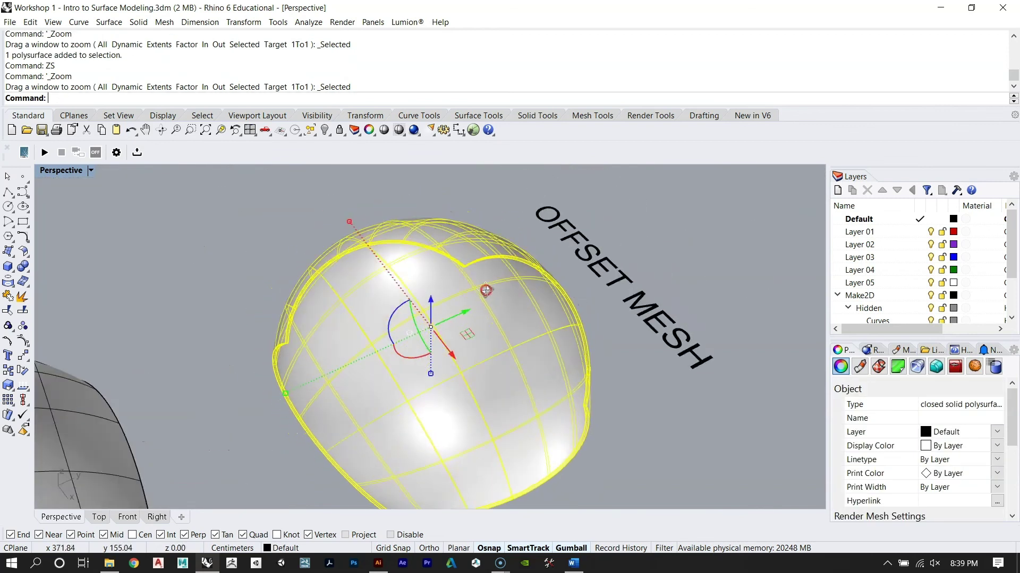
key("Escape")
scroll(601, 373, "down", 6)
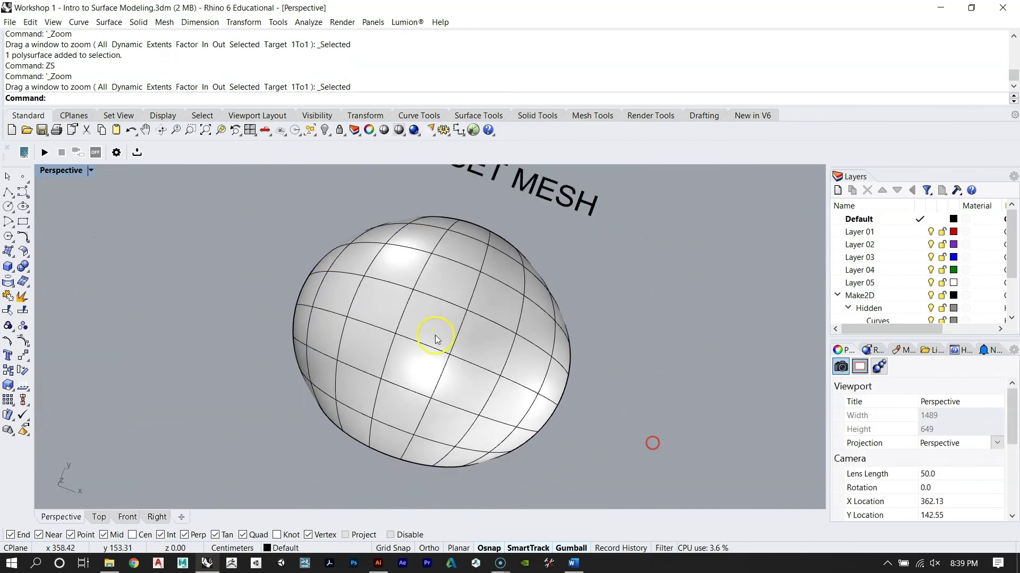
right_click_drag(453, 300, 517, 251)
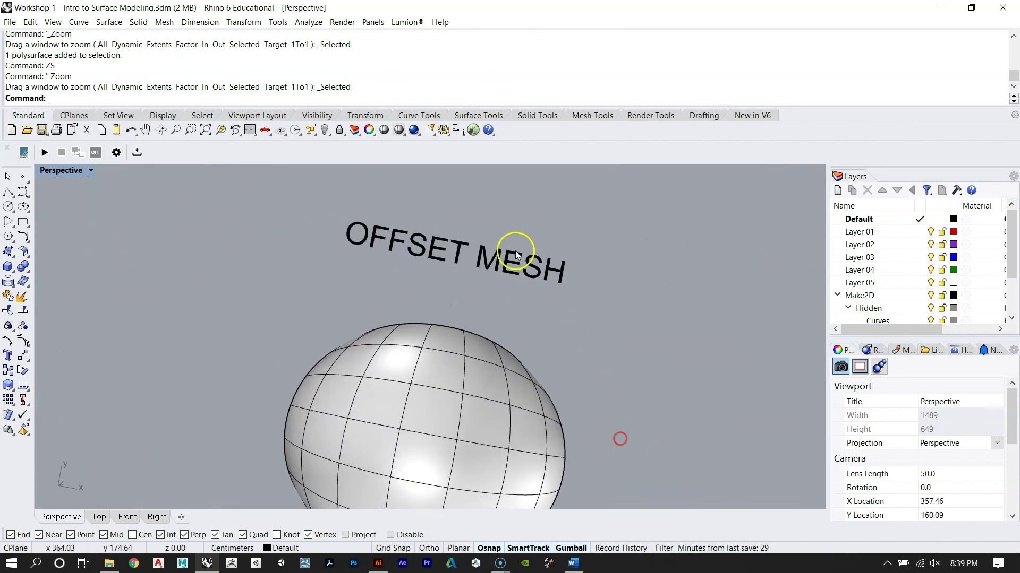
Step: Change the OFFSET MESH label to OFFSET SURFACE and shift it slightly sideways above its dome
left_click(519, 273)
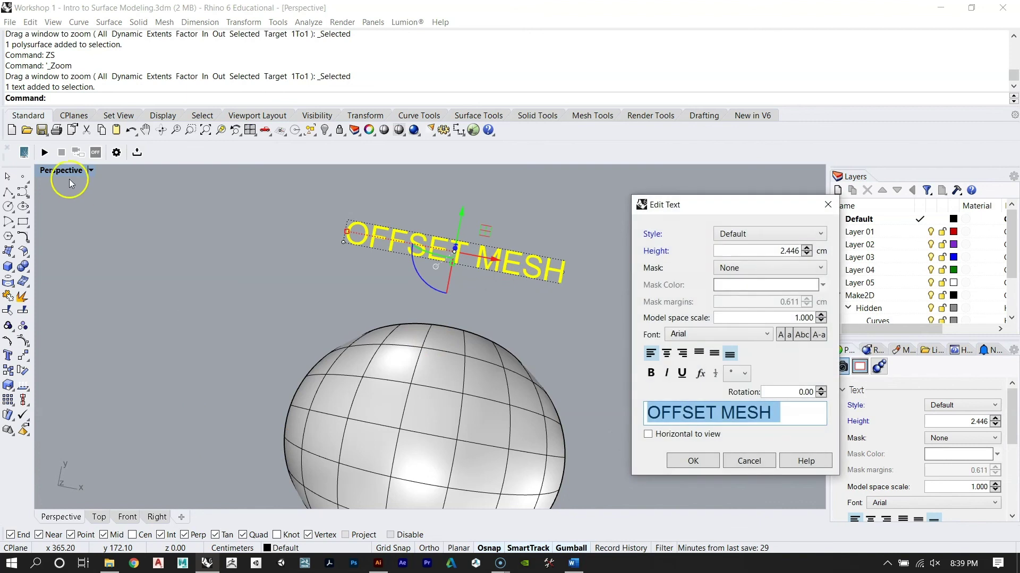
left_click_drag(741, 419, 796, 409)
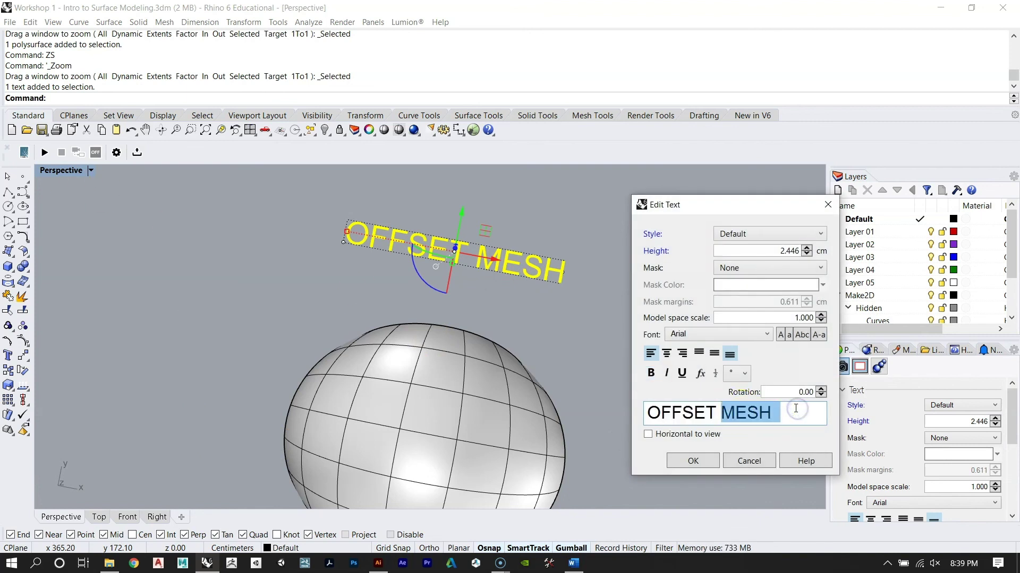
type("SURFAC")
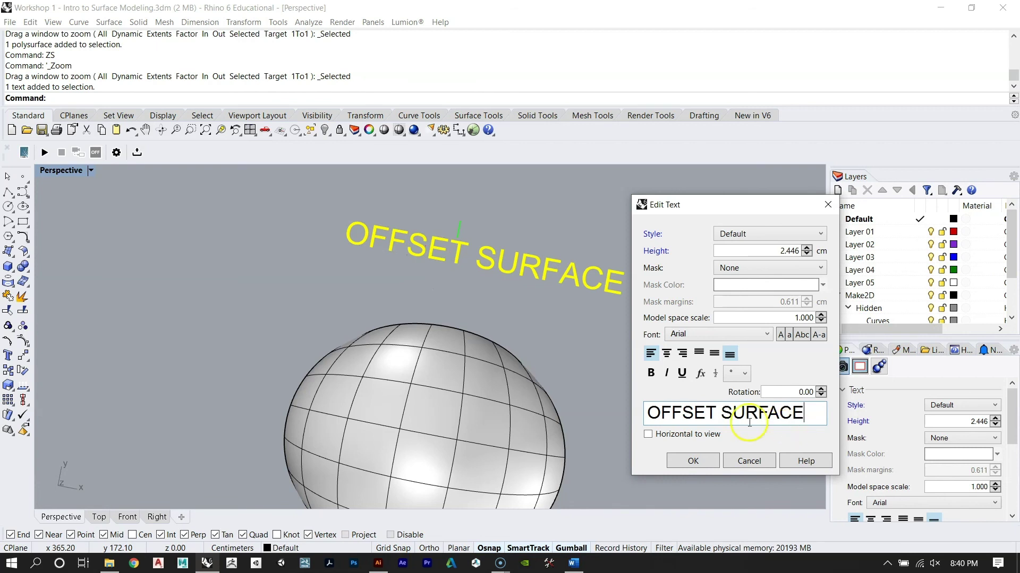
left_click(693, 465)
left_click(505, 250)
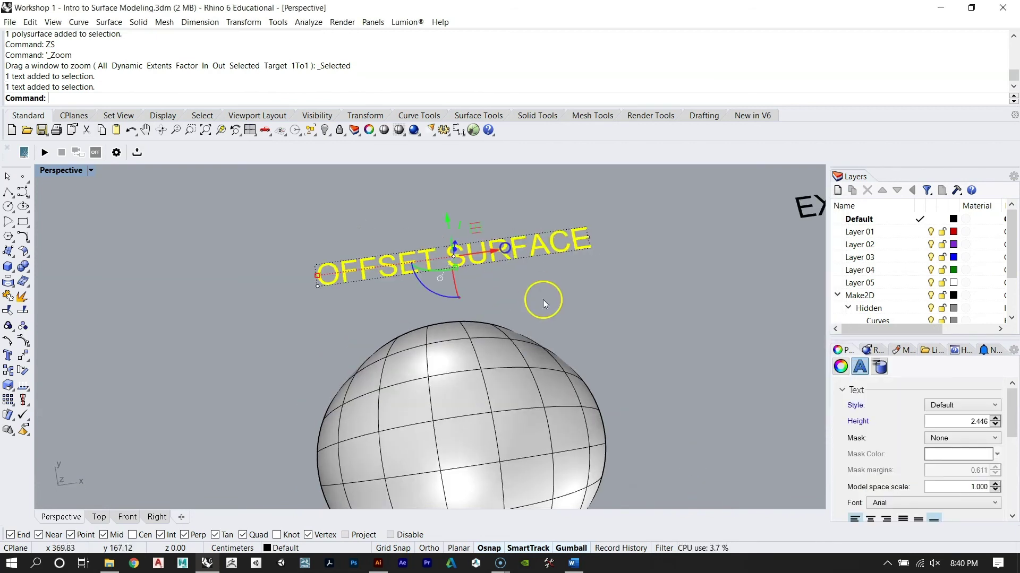
right_click_drag(543, 299, 501, 268)
left_click_drag(505, 276, 483, 279)
Step: Examine the edge thickness of the dome beside the OFFSET SURFACE label from its open side
right_click_drag(492, 261, 262, 234)
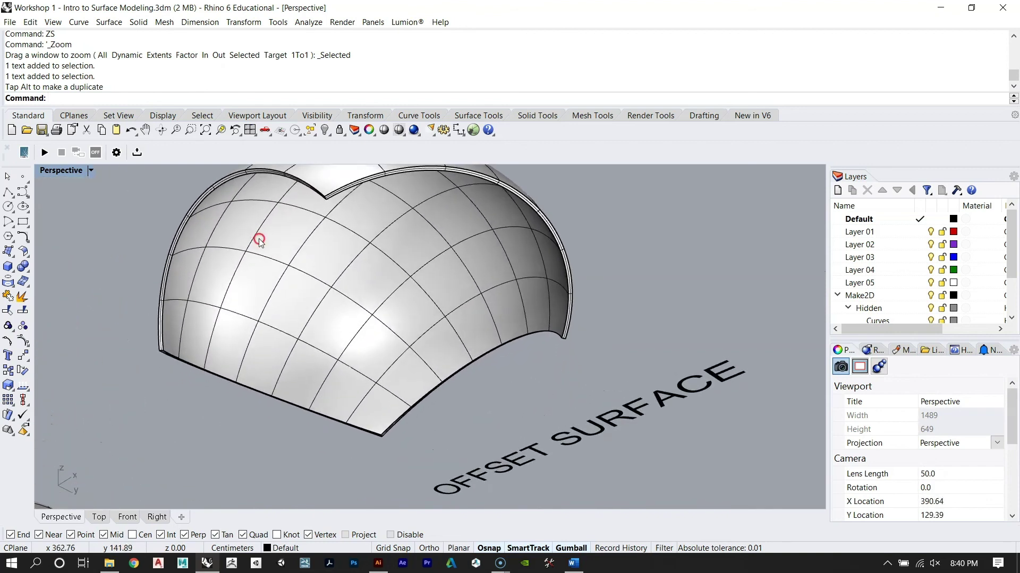
scroll(160, 335, "up", 5)
mouse_move(174, 282)
right_mouse_down()
mouse_move(189, 269)
mouse_move(186, 282)
right_mouse_up()
scroll(186, 282, "down", 6)
right_click_drag(405, 296, 365, 373)
Step: Focus on the Sweep 2 dome labelled U VALUE = 3, V VALUE = 3 and examine its edges for thickness
left_click(135, 239)
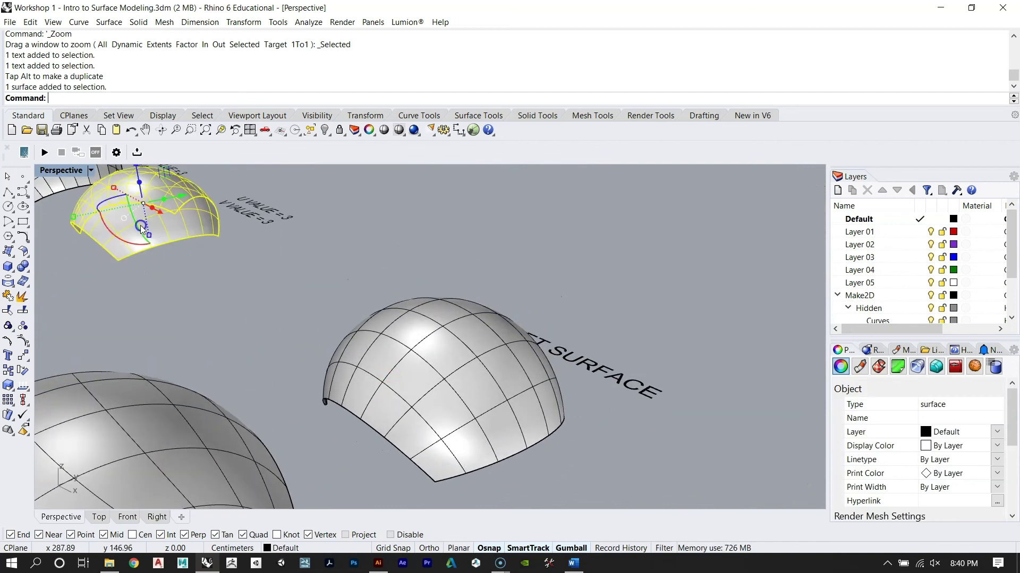
type("ZS")
key("Return")
right_click_drag(408, 333, 428, 385)
key("Escape")
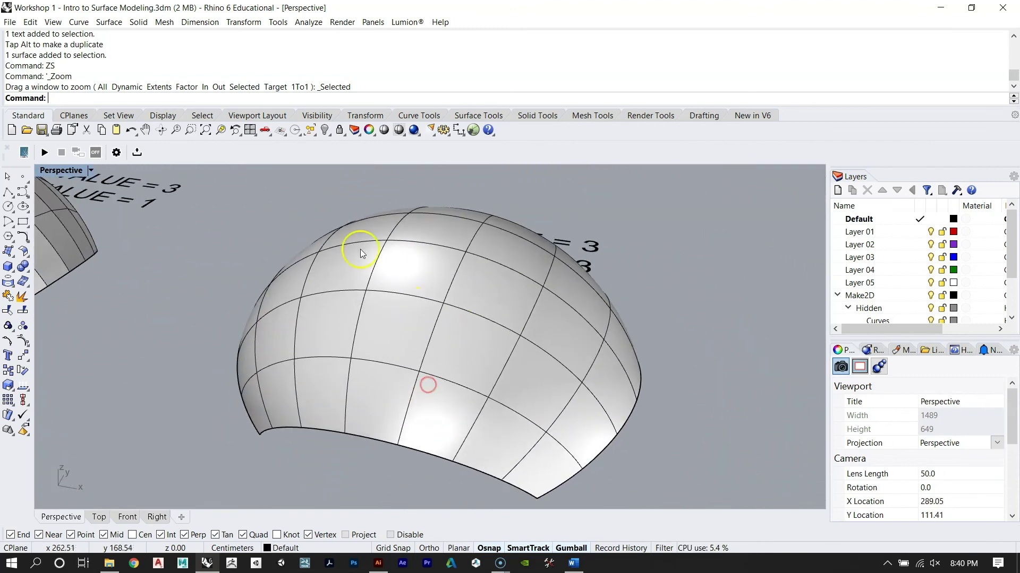
right_click_drag(339, 324, 339, 277)
scroll(264, 254, "down", 4)
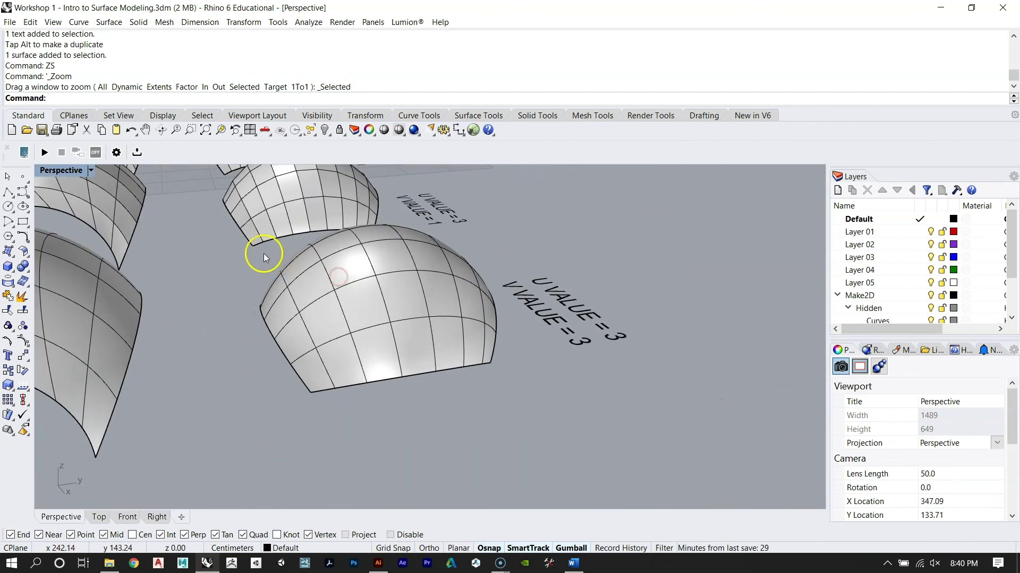
Step: Focus on the OFFSET SURFACE dome and compare its thickness with the unoffset dome
right_click_drag(264, 254, 312, 317)
scroll(250, 317, "down", 7)
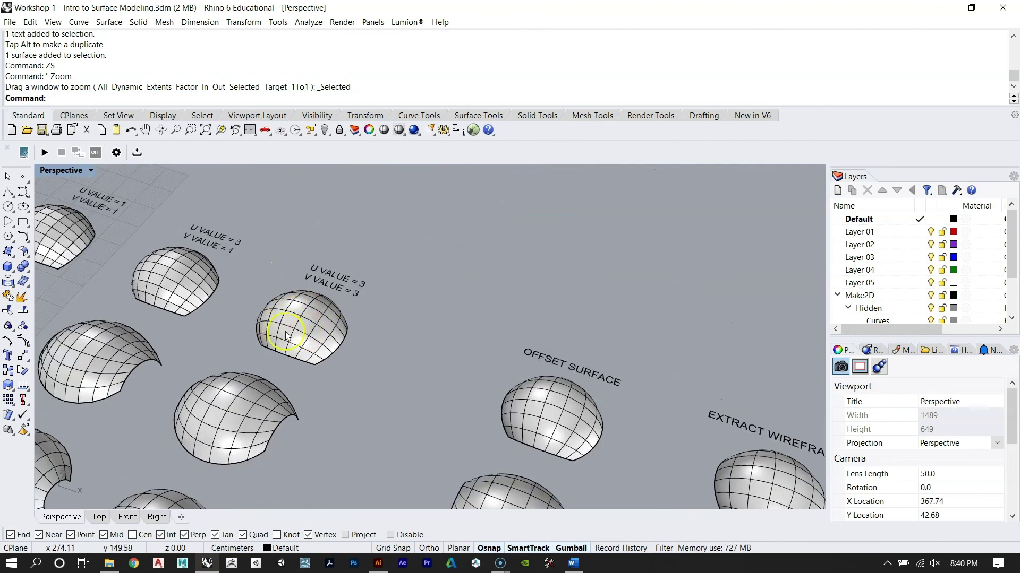
left_click(607, 413)
type("ZS")
key("Return")
right_click_drag(547, 413, 499, 368)
key("Escape")
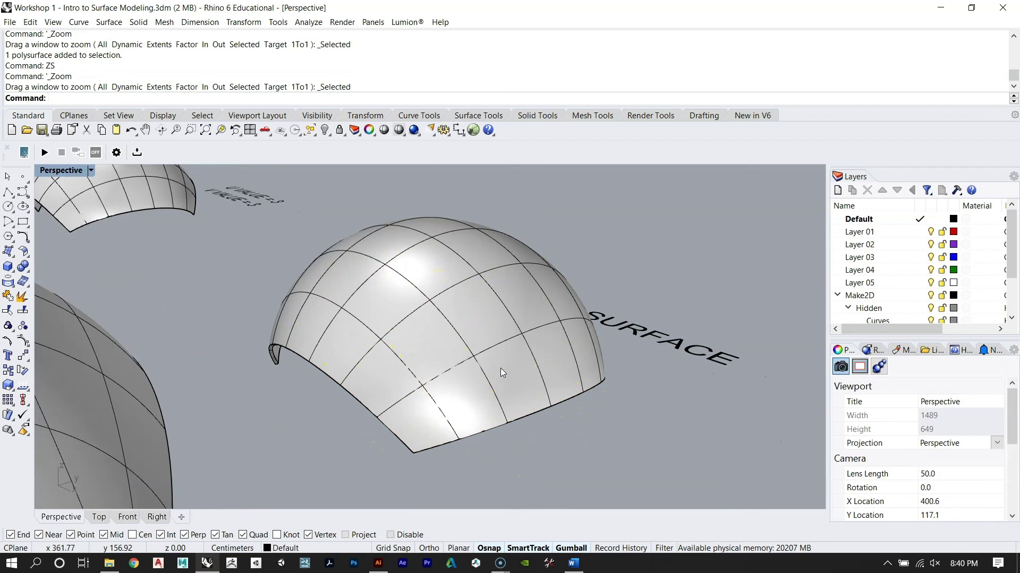
mouse_move(519, 302)
right_mouse_down()
mouse_move(519, 387)
mouse_move(441, 339)
mouse_move(433, 289)
mouse_move(517, 316)
right_mouse_up()
scroll(517, 317, "down", 7)
right_click_drag(376, 311, 418, 375)
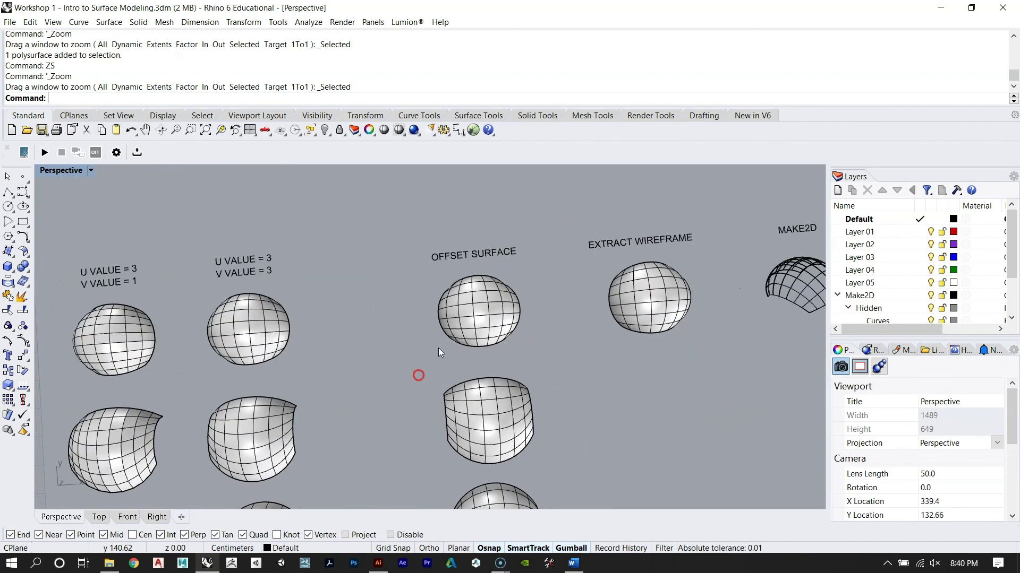
Step: Duplicate the Sweep 2 dome labelled U VALUE = 3, V VALUE = 3 beside the OFFSET SURFACE dome and focus on the copy
left_click(228, 349)
right_click_drag(345, 348, 358, 321)
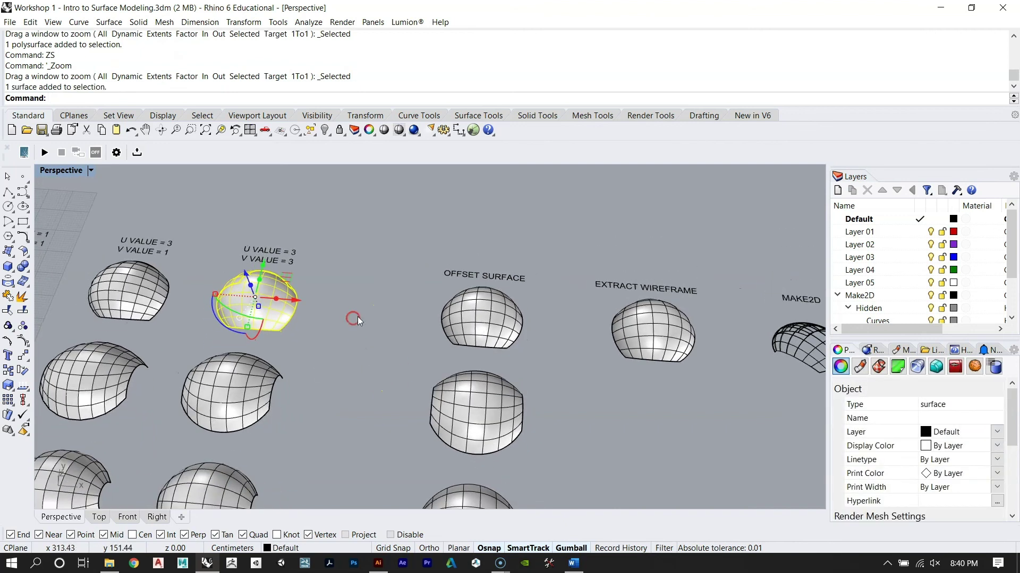
left_click_drag(298, 300, 424, 307)
key("alt")
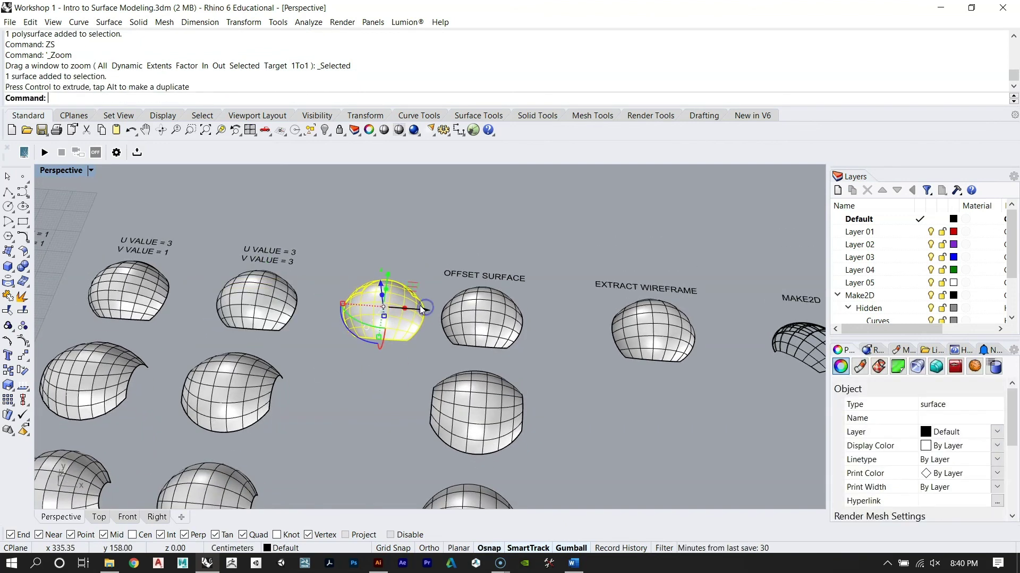
type("ZS")
key("Return")
right_click_drag(420, 309, 426, 315)
Step: Start OffsetSrf on the copied dome and examine its direction arrows and the distance, solid and both-sides options
type("OffsetSURFA")
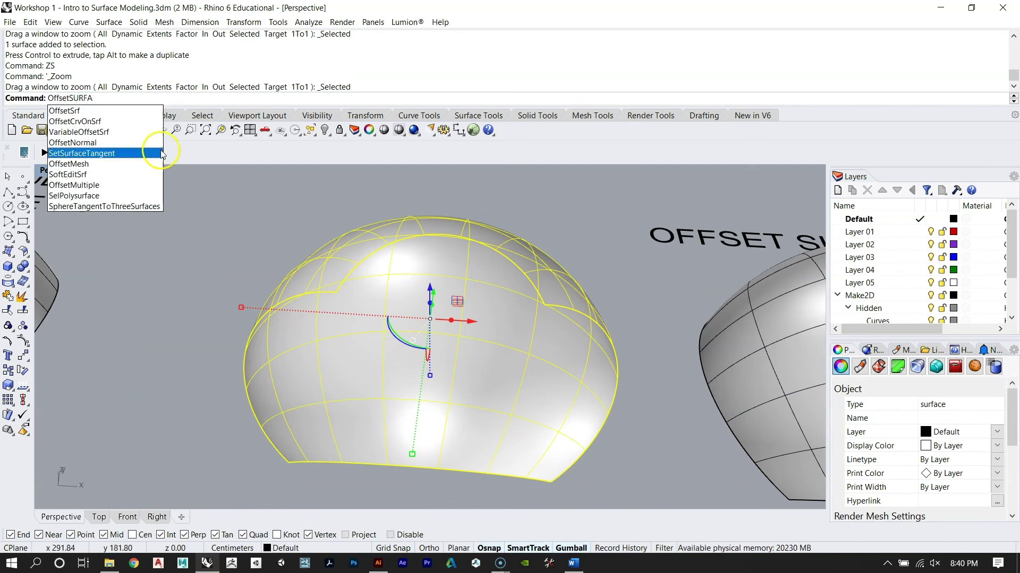
left_click(66, 112)
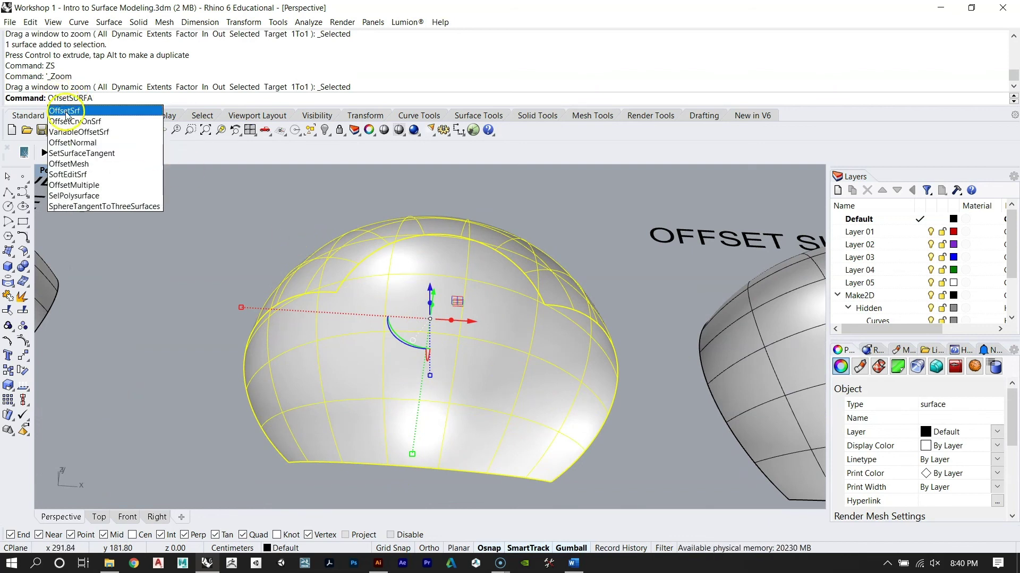
right_click_drag(428, 303, 450, 268)
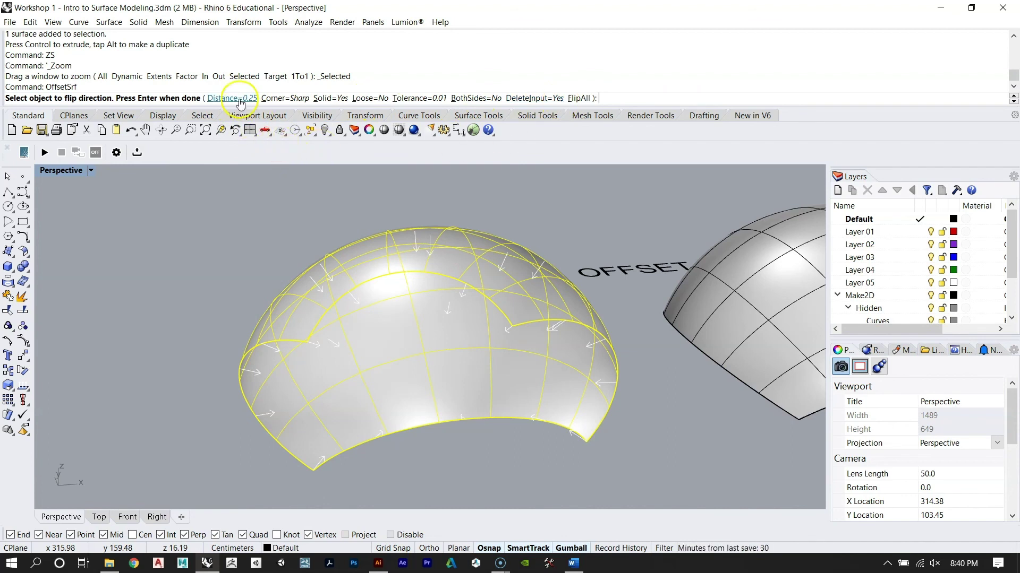
right_click_drag(492, 304, 486, 283)
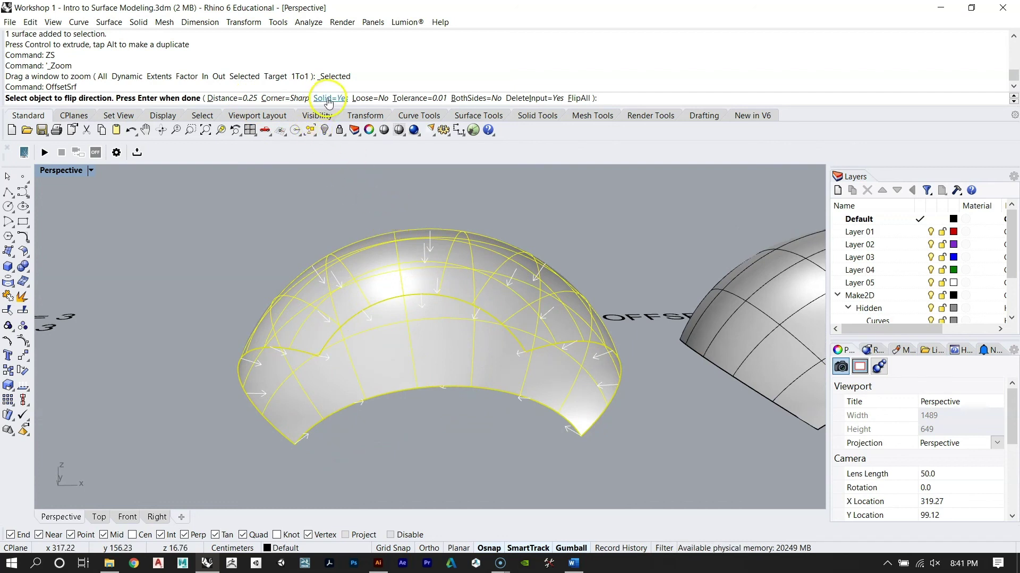
right_click_drag(630, 333, 690, 223)
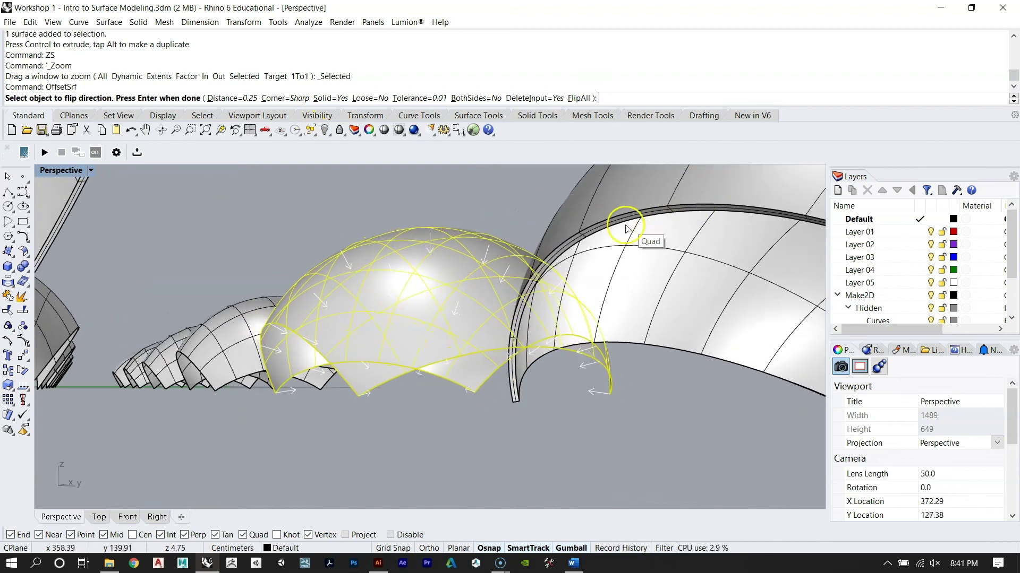
scroll(599, 242, "up", 3)
right_click_drag(598, 242, 463, 262)
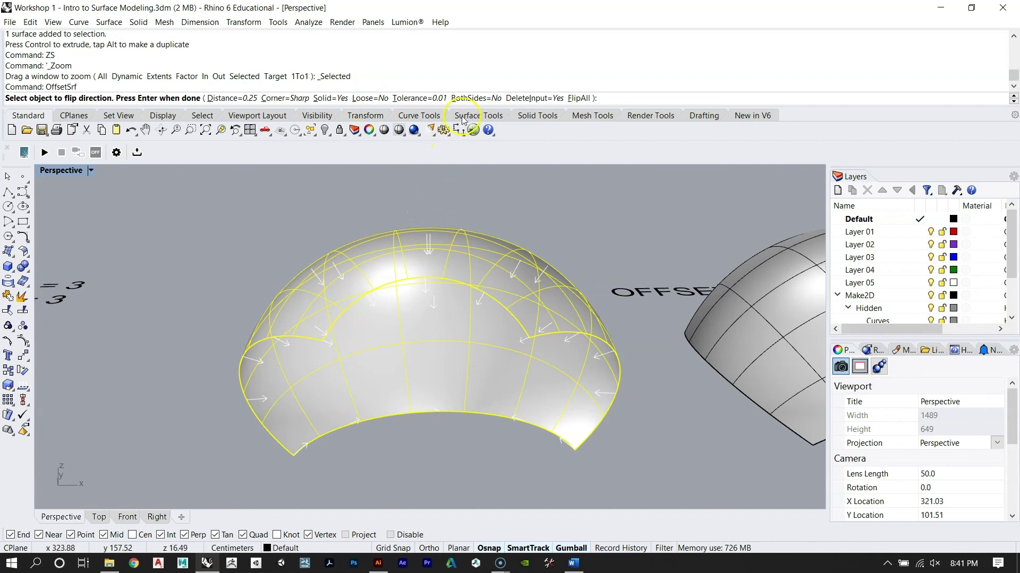
right_click_drag(486, 250, 496, 224)
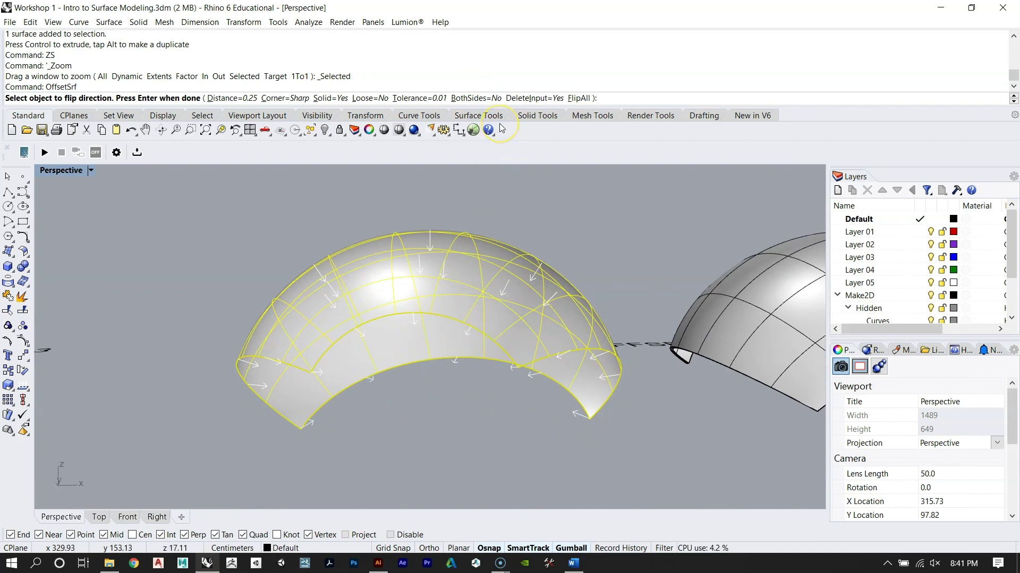
right_click_drag(530, 220, 527, 187)
right_click_drag(467, 212, 472, 277)
scroll(476, 274, "up", 3)
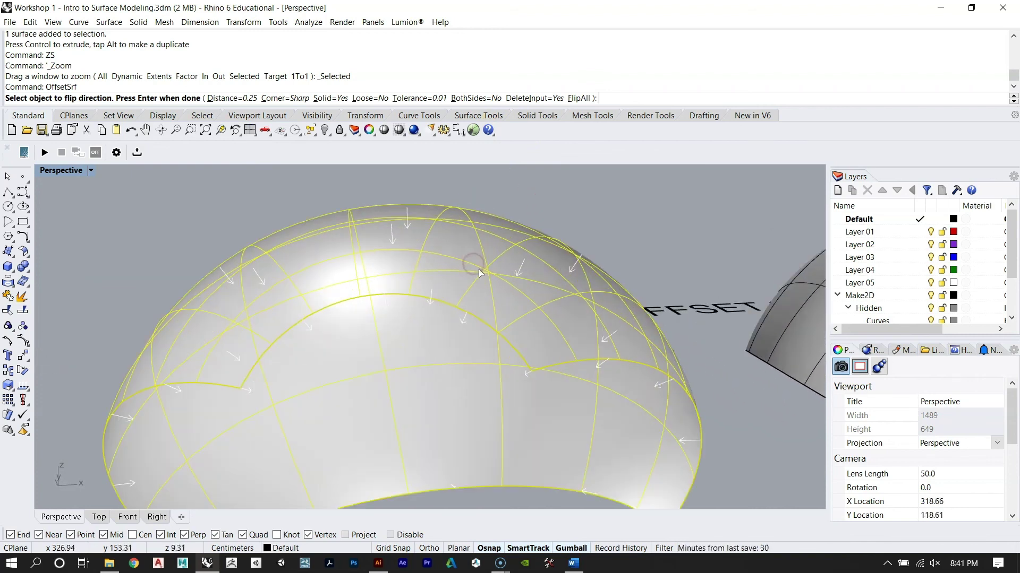
mouse_move(591, 230)
right_mouse_down()
mouse_move(582, 205)
mouse_move(557, 191)
mouse_move(584, 212)
right_mouse_up()
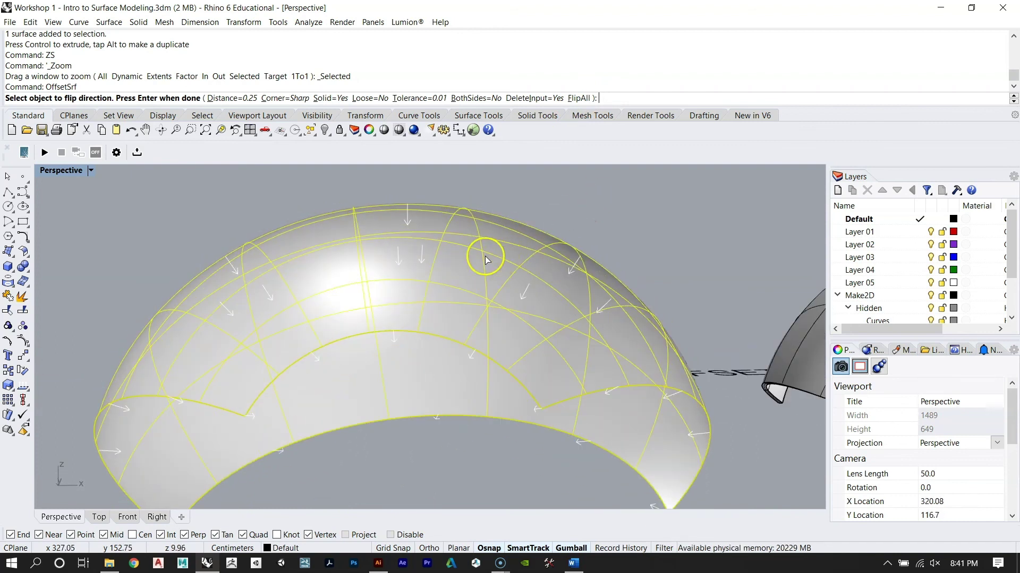
scroll(421, 227, "down", 3)
mouse_move(489, 254)
right_mouse_down()
mouse_move(476, 244)
mouse_move(480, 263)
right_mouse_up()
right_click_drag(424, 247, 388, 264)
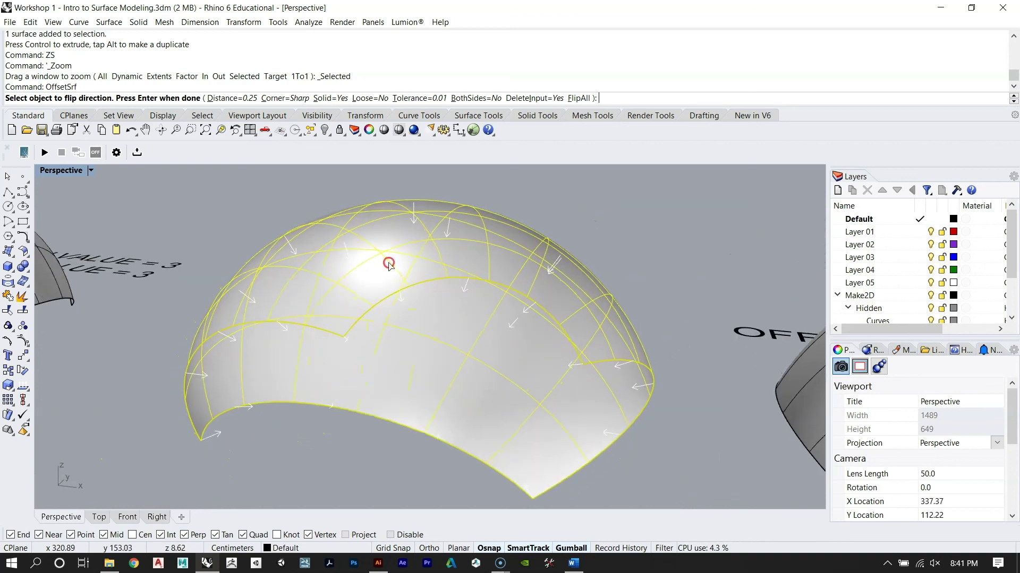
right_click_drag(409, 199, 429, 266)
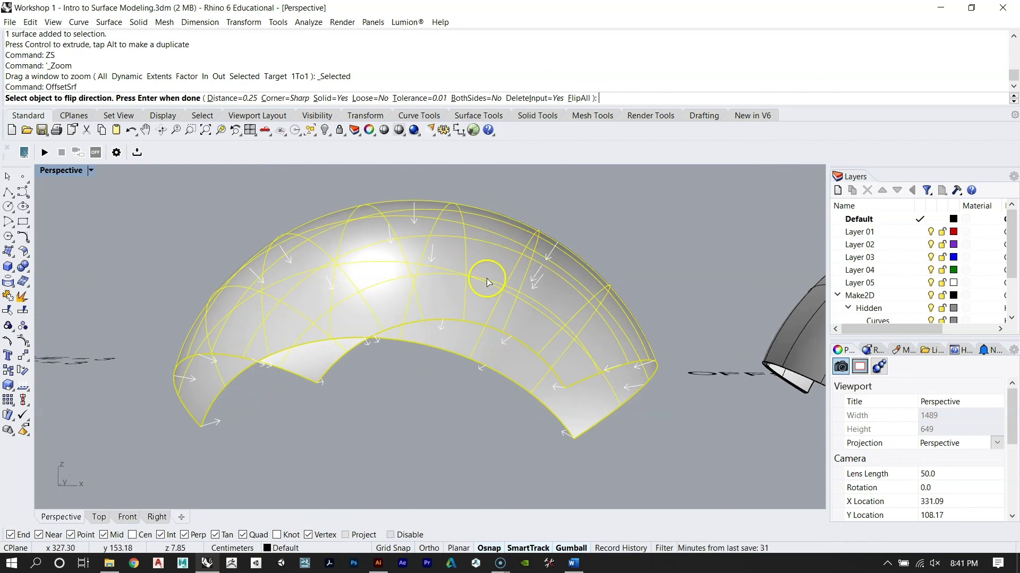
Step: Offset the copied dome inward by 0.25 cm as a solid and inspect the thickness along its edges
key("Return")
right_click_drag(492, 273, 591, 236)
key("Escape")
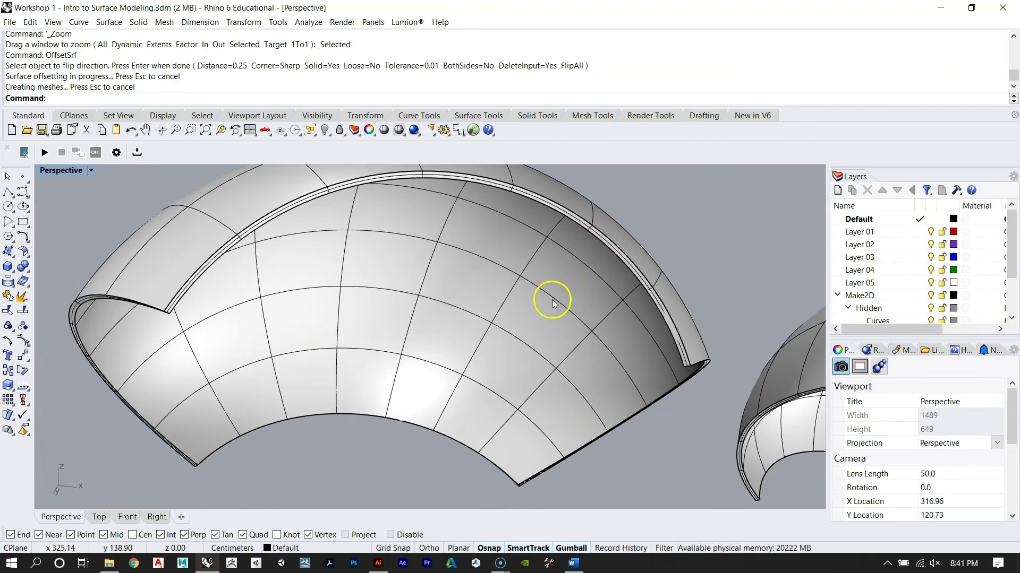
right_click_drag(552, 299, 547, 272)
Step: Undo the inward offset and offset the copied dome outward by 0.25 cm as a solid, with all directions flipped
key("ctrl+z")
left_click(547, 254)
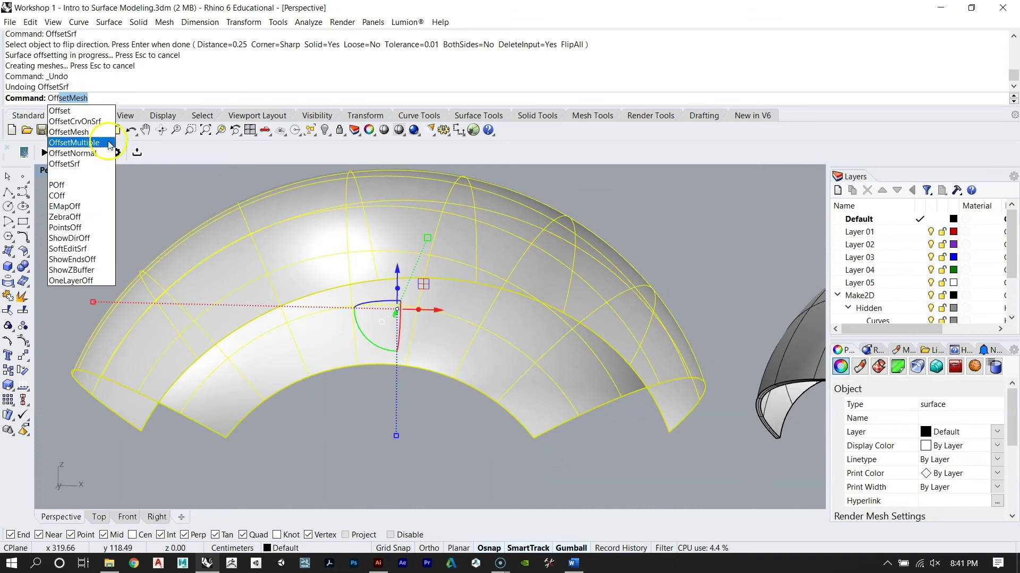
left_click(103, 163)
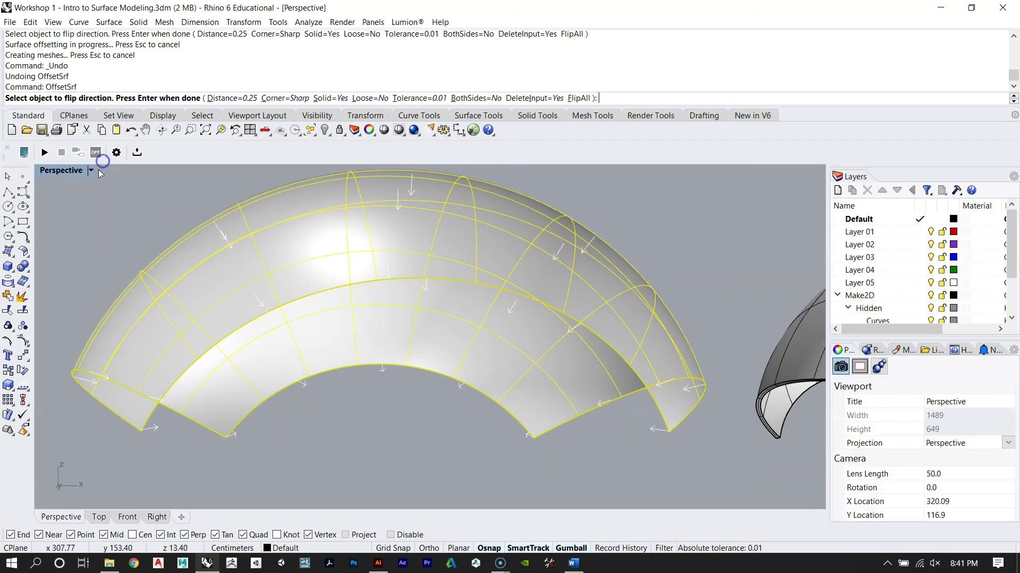
left_click(578, 98)
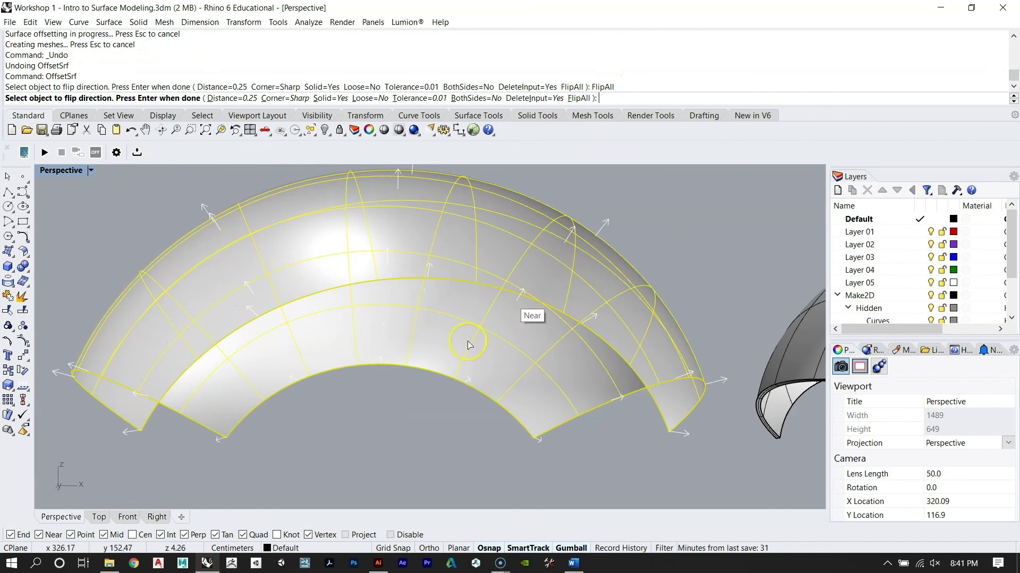
right_click(496, 237)
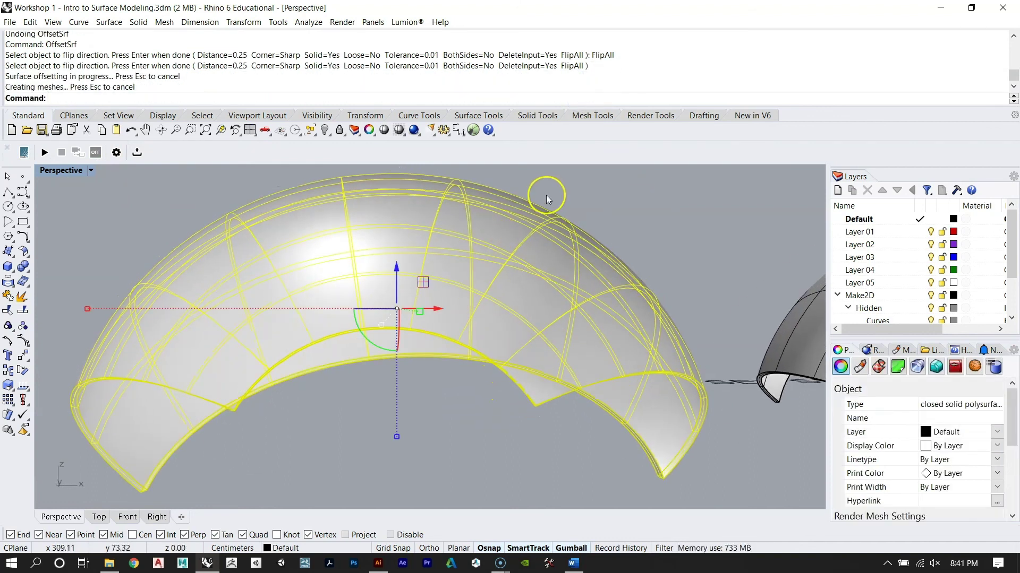
right_click_drag(546, 208, 544, 237)
key("Escape")
Step: Delete the thickened dome copy beside the OFFSET SURFACE dome
scroll(359, 260, "down", 6)
right_click_drag(366, 262, 393, 294)
scroll(393, 294, "down", 3)
left_click(393, 295)
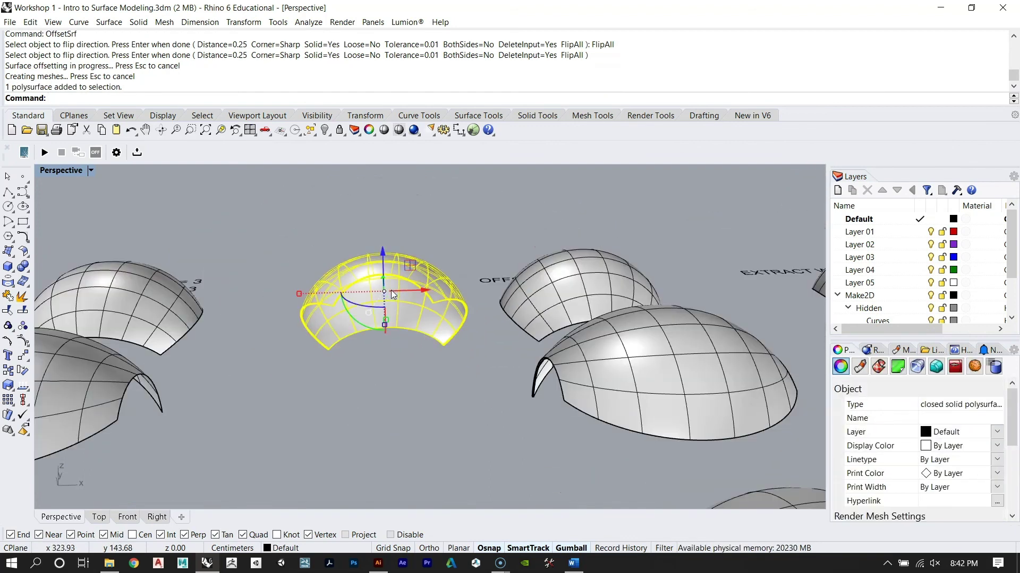
key("Delete")
Step: Focus on the basic linear extrusion samples and look over their surfaces and polysurfaces
right_click_drag(366, 291, 110, 381)
scroll(510, 297, "down", 5)
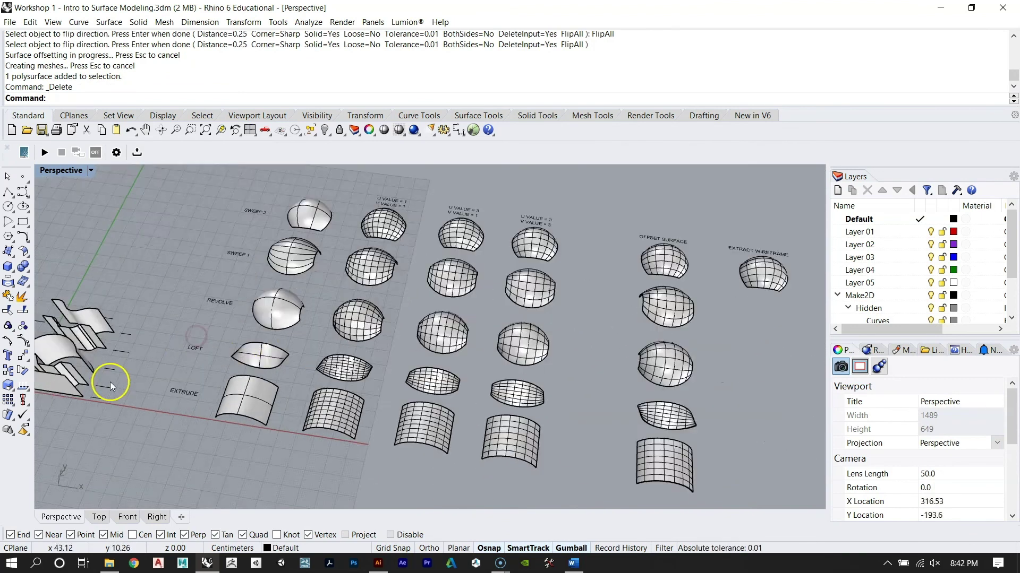
left_click(110, 382)
type("ZS")
key("Return")
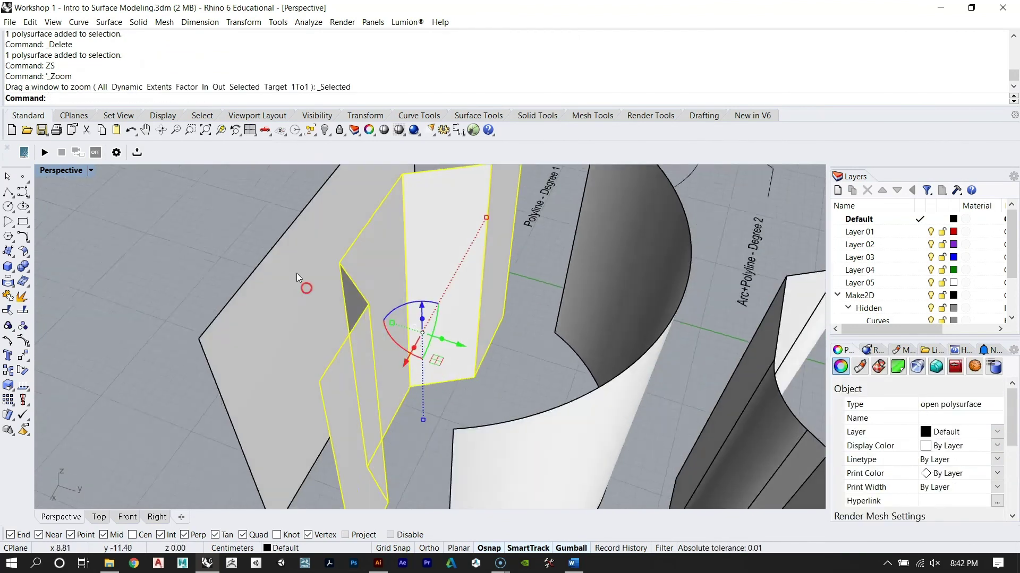
scroll(298, 276, "down", 5)
key("Escape")
left_click(375, 242)
key("Escape")
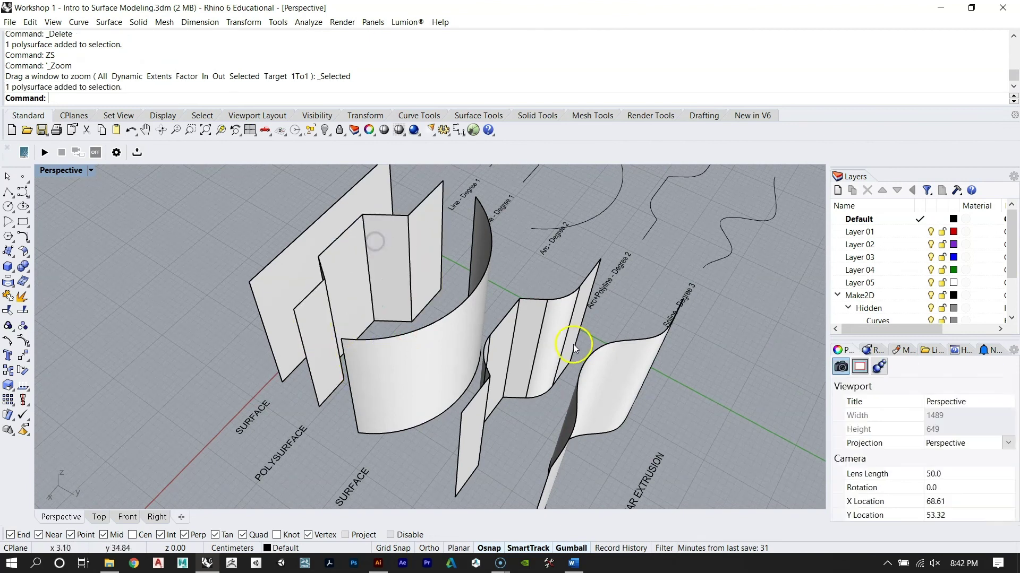
Step: Offset the Arc+Polyline extrusion polysurface by 0.25 cm as a solid with sharp corners
left_click(573, 344)
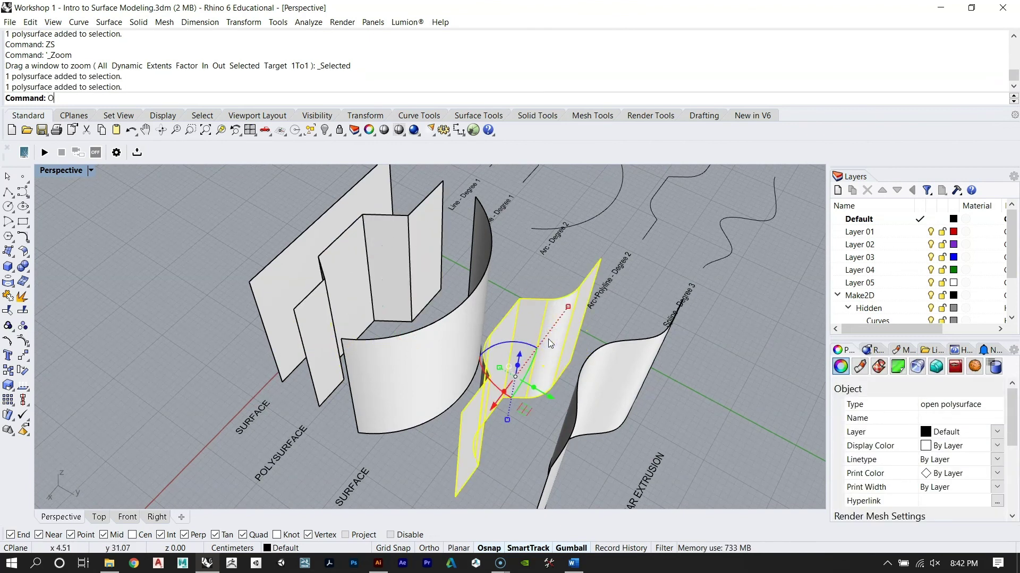
type("OffsetSrf")
key("Return")
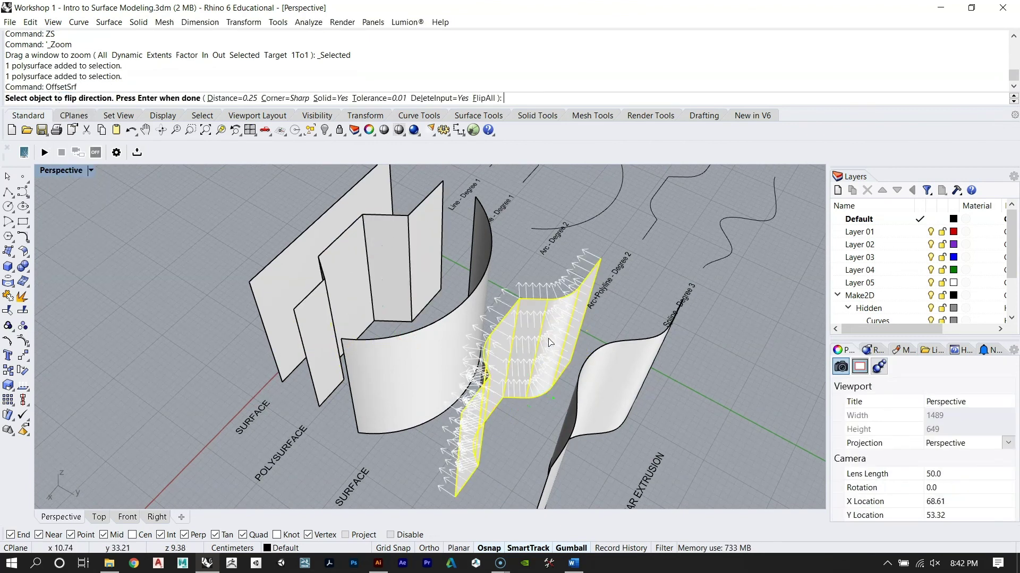
right_click_drag(549, 342, 306, 365)
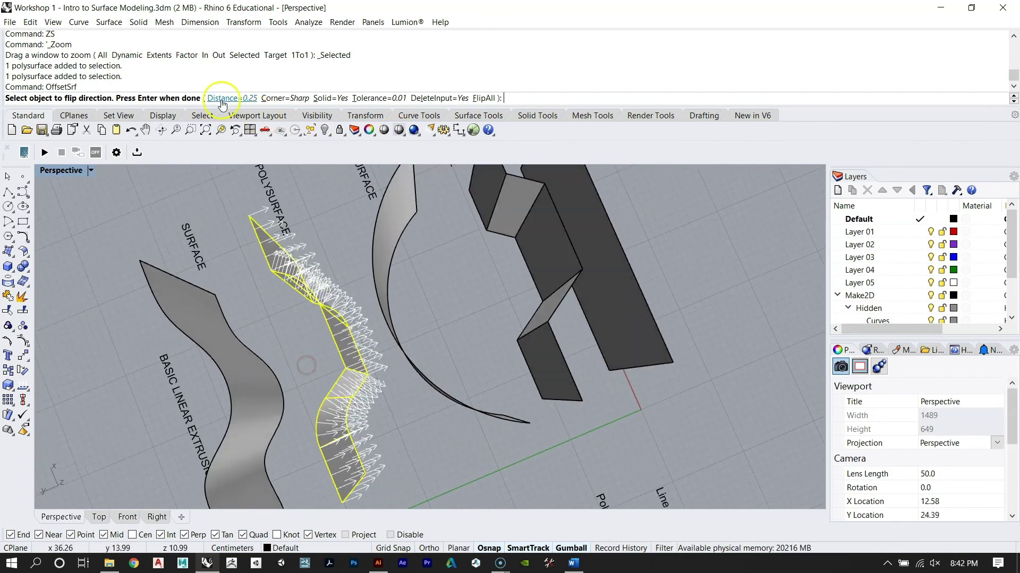
scroll(254, 286, "up", 3)
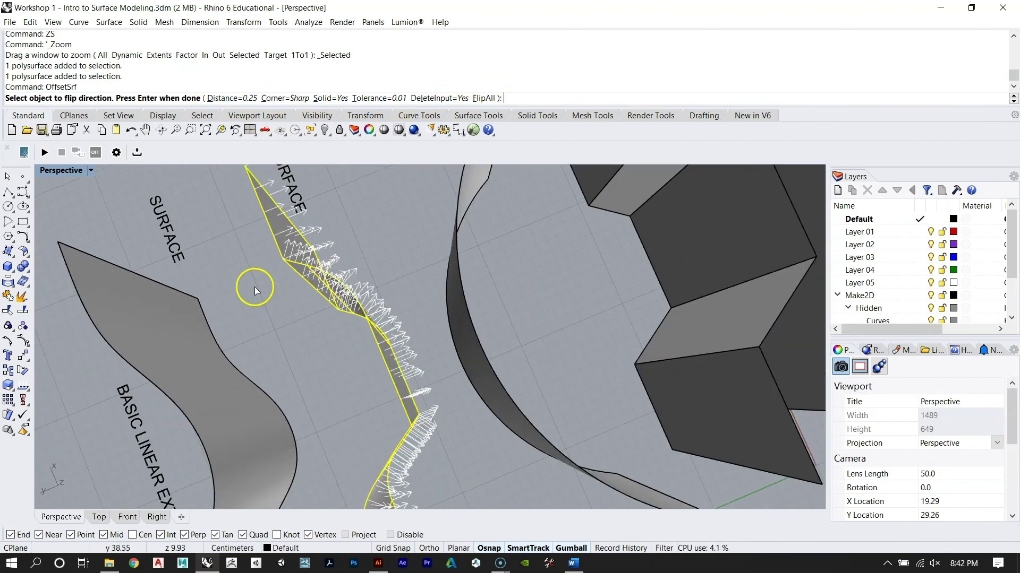
key("Return")
right_click_drag(319, 288, 409, 254)
key("Escape")
Step: Examine how the thickened Arc+Polyline extrusion joins at its sharp corners and curves, and undo the offset
scroll(370, 288, "up", 3)
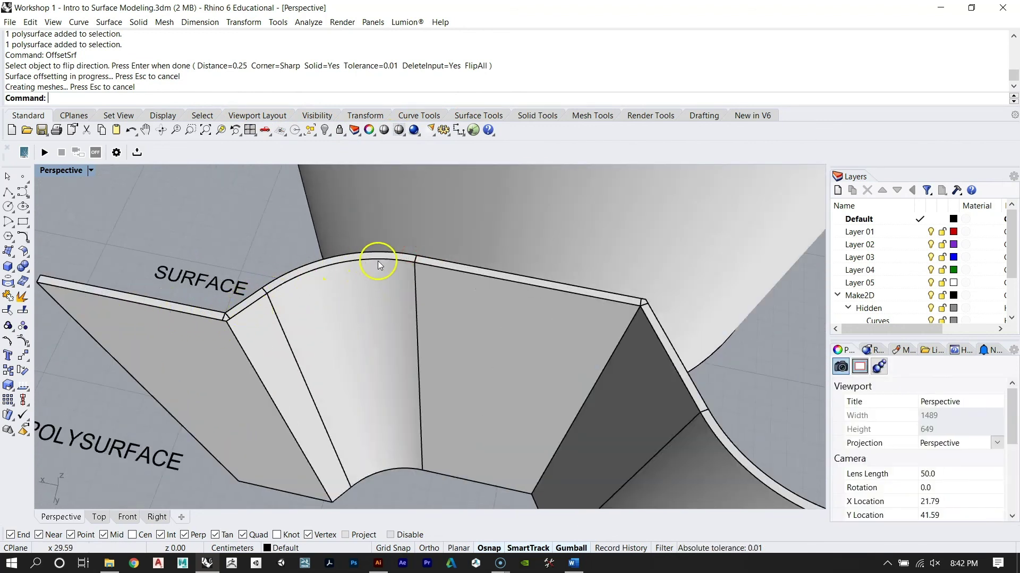
scroll(387, 303, "down", 3)
right_click_drag(372, 313, 521, 362)
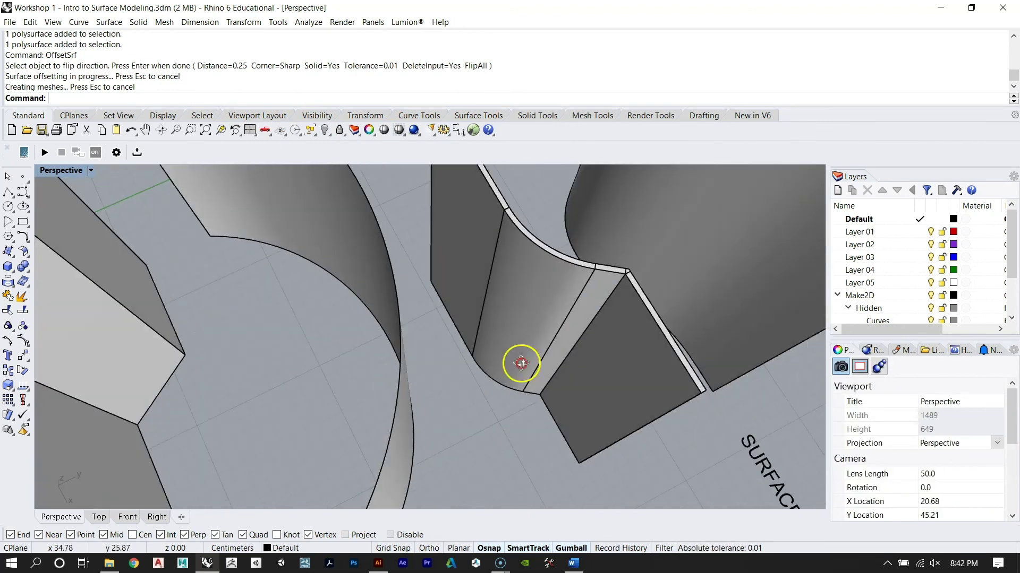
scroll(432, 313, "down", 3)
scroll(432, 314, "up", 3)
right_click_drag(423, 301, 571, 304)
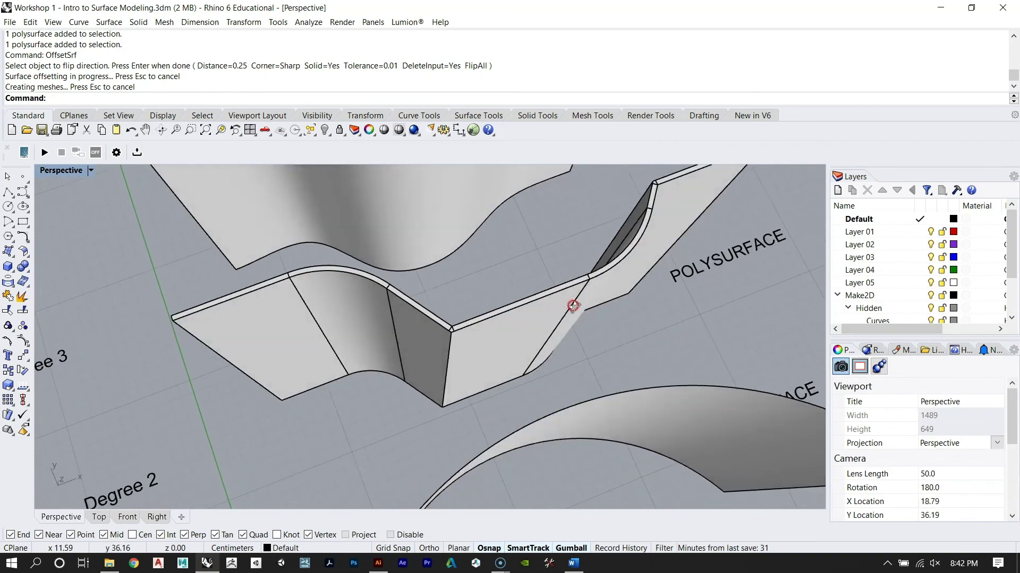
scroll(450, 344, "up", 3)
scroll(445, 325, "up", 2)
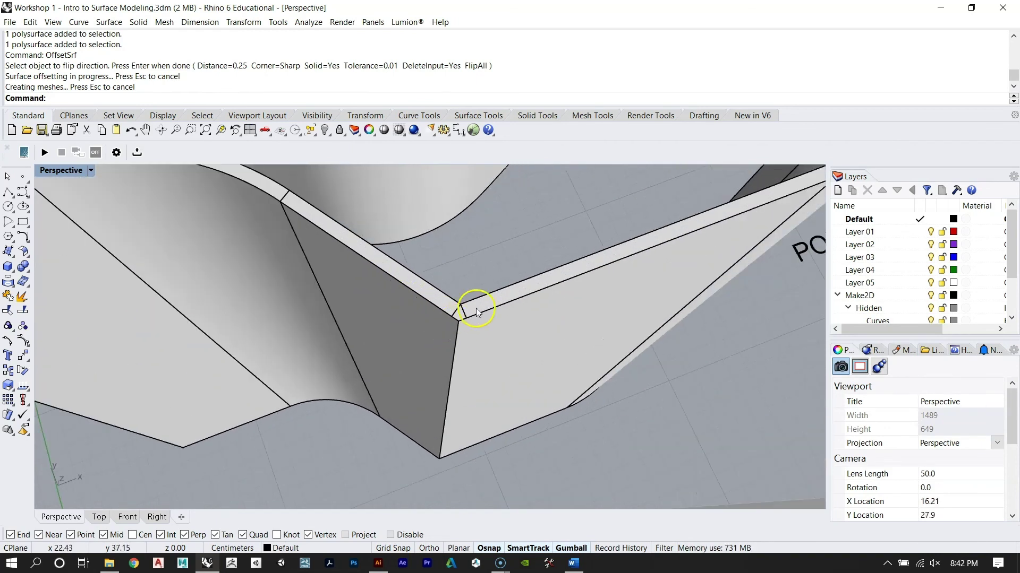
right_click_drag(481, 297, 467, 326)
scroll(460, 314, "down", 5)
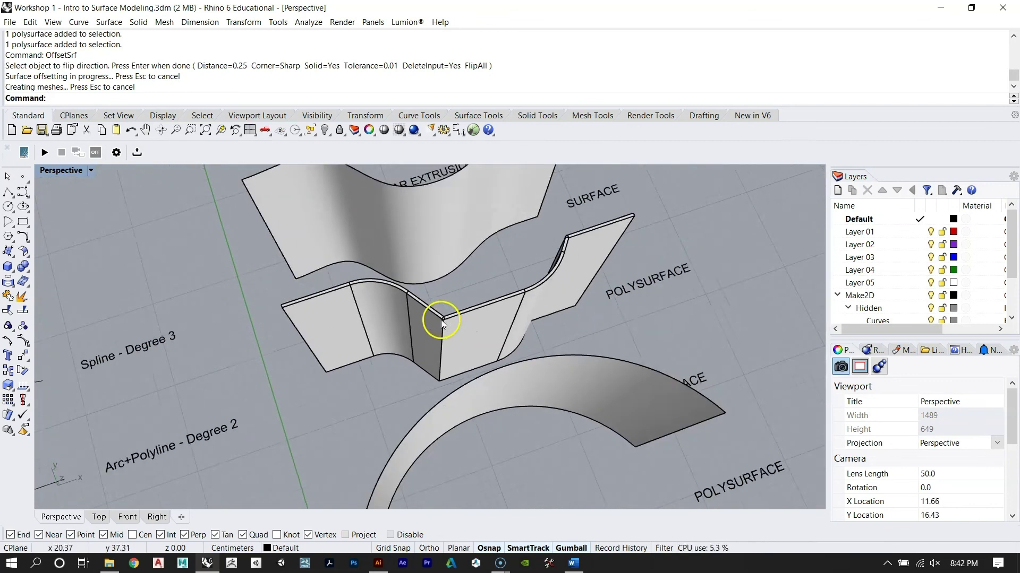
scroll(455, 318, "up", 4)
key("ctrl+z")
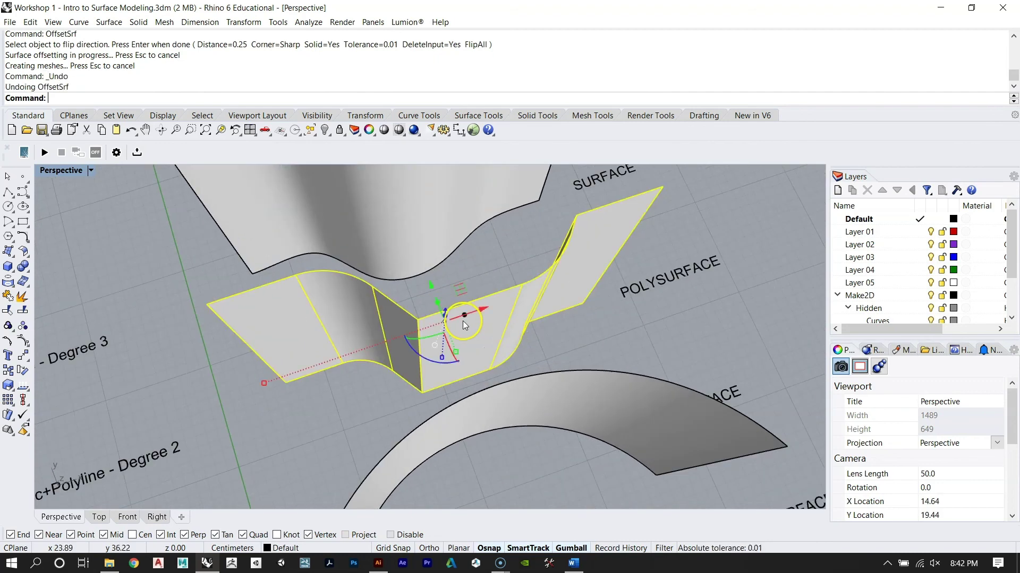
Step: Return to the dome samples and focus on the EXTRACT WIREFRAME dome beside the OFFSET SURFACE one
scroll(455, 324, "down", 8)
scroll(298, 282, "down", 2)
scroll(633, 250, "up", 5)
scroll(527, 288, "down", 5)
left_click(659, 302)
type("ZS")
key("Return")
right_click_drag(660, 303, 333, 269)
key("Escape")
scroll(587, 368, "down", 10)
scroll(333, 269, "up", 5)
right_click_drag(494, 307, 528, 353)
scroll(528, 352, "down", 6)
right_click_drag(372, 375, 501, 359)
scroll(461, 333, "up", 4)
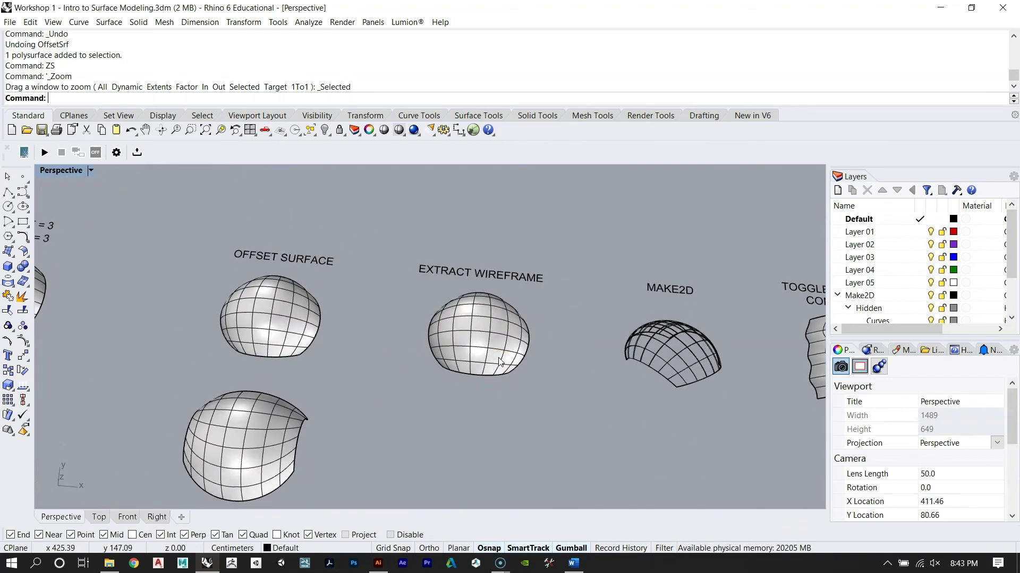
Step: View the finished dome illustration FINAL IMAGE-01 from the desktop in Photos and close it
left_click_drag(487, 7, 516, 280)
left_click(32, 293)
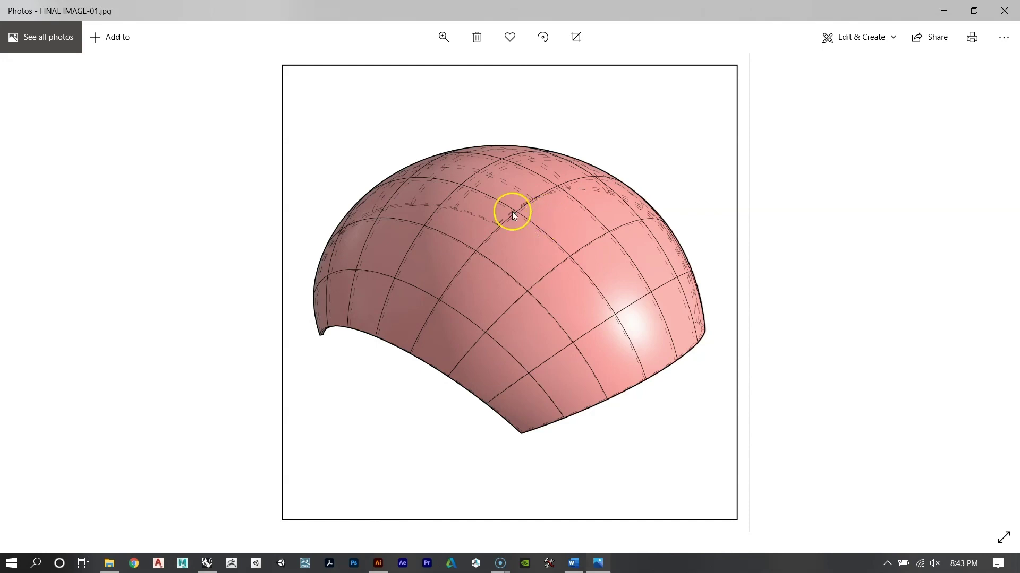
left_click(1007, 9)
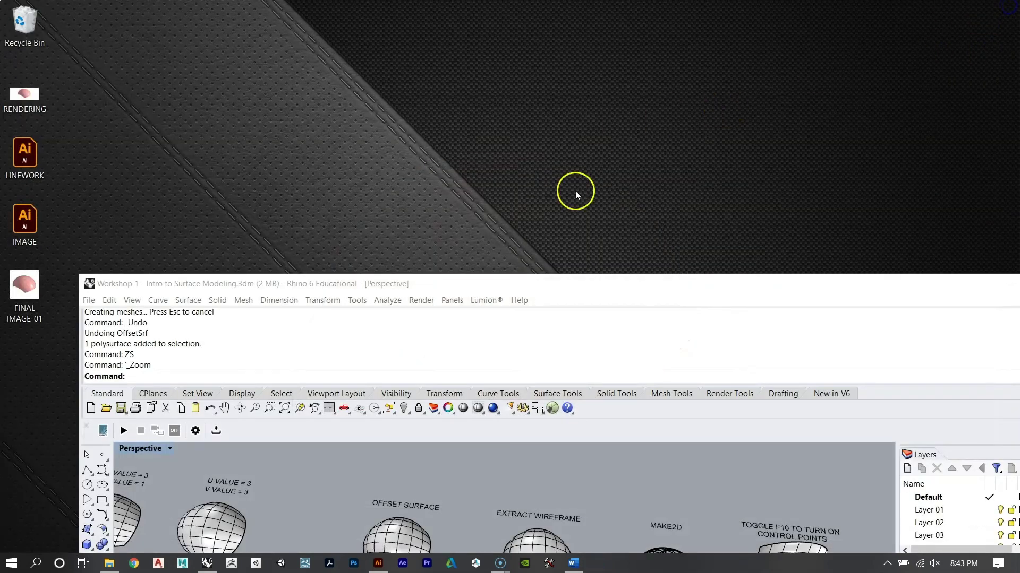
Step: Return to Rhino and zoom in on the OFFSET SURFACE dome to inspect its thickened solid
double_click(564, 268)
right_click_drag(547, 292, 508, 221)
right_click_drag(288, 315, 283, 293)
scroll(296, 330, "up", 6)
left_click(296, 334)
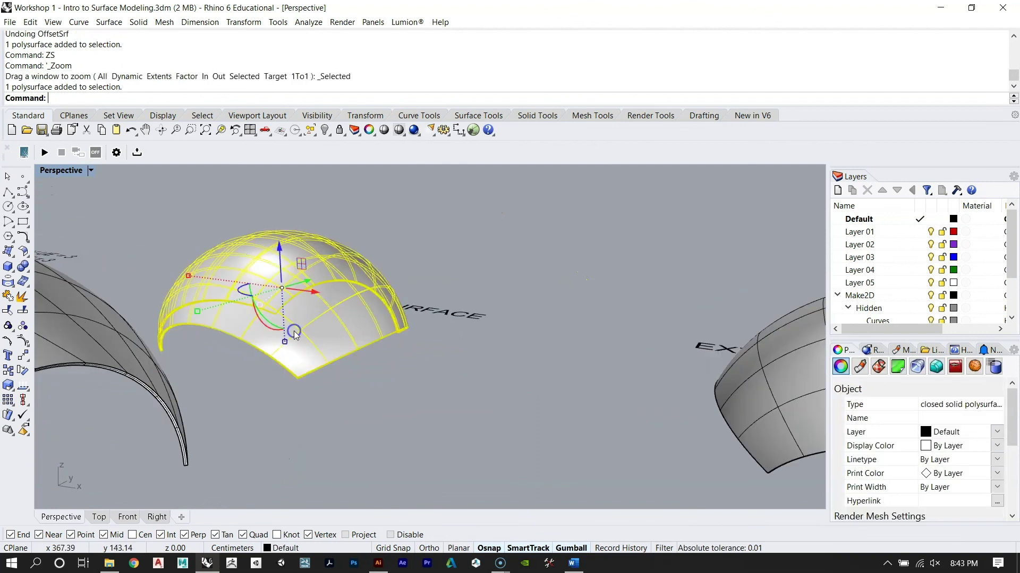
type("zs")
key("Return")
scroll(340, 249, "down", 6)
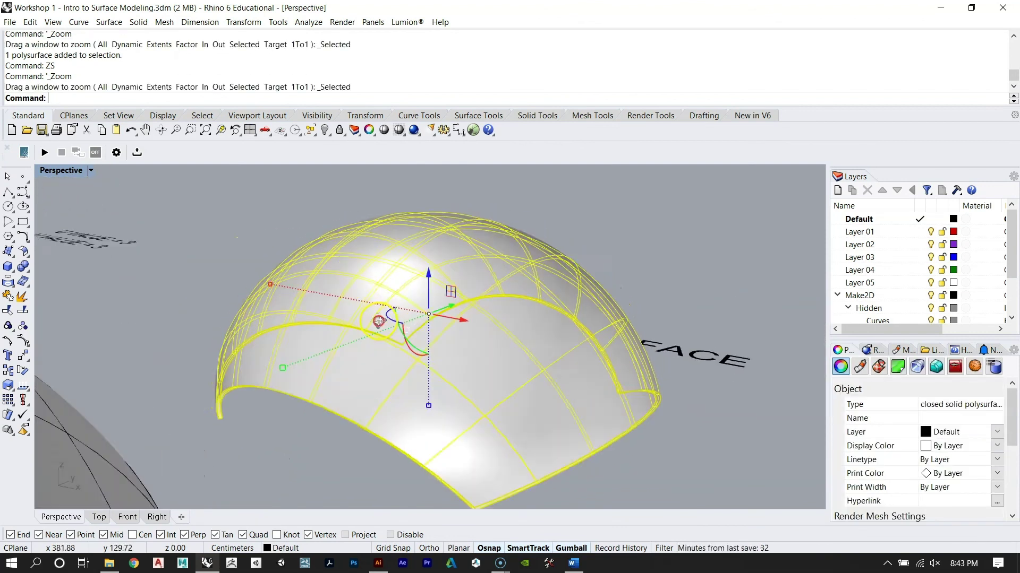
Step: Focus the perspective view on the thickened dome at the EXTRACT WIREFRAME label
left_click(628, 354)
type("ZS")
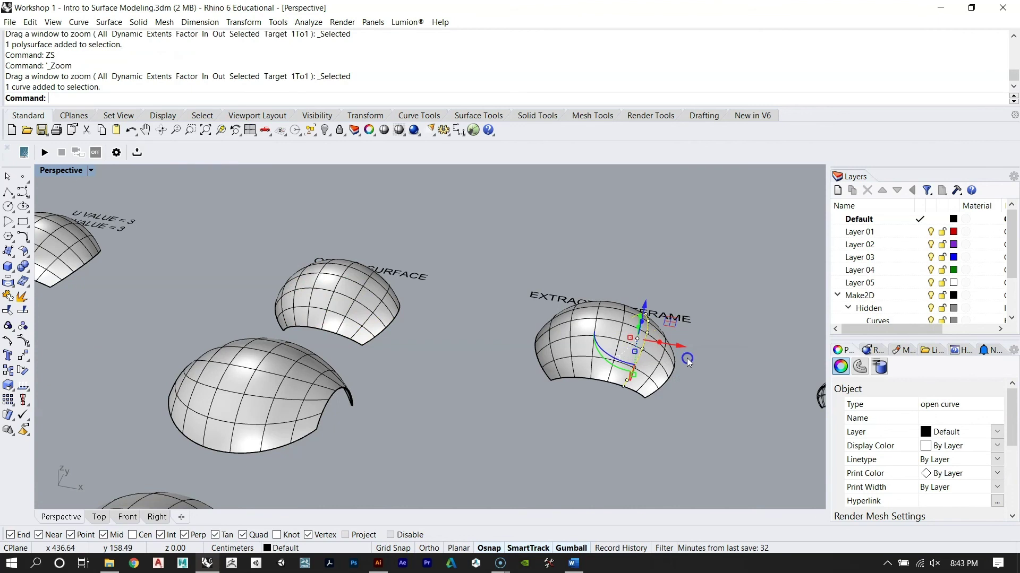
left_click(685, 361)
scroll(623, 349, "down", 2)
left_click(635, 364)
left_click(629, 360)
scroll(627, 360, "down", 2)
left_click(626, 359)
left_click(626, 358)
scroll(626, 357, "up", 3)
left_click(627, 357)
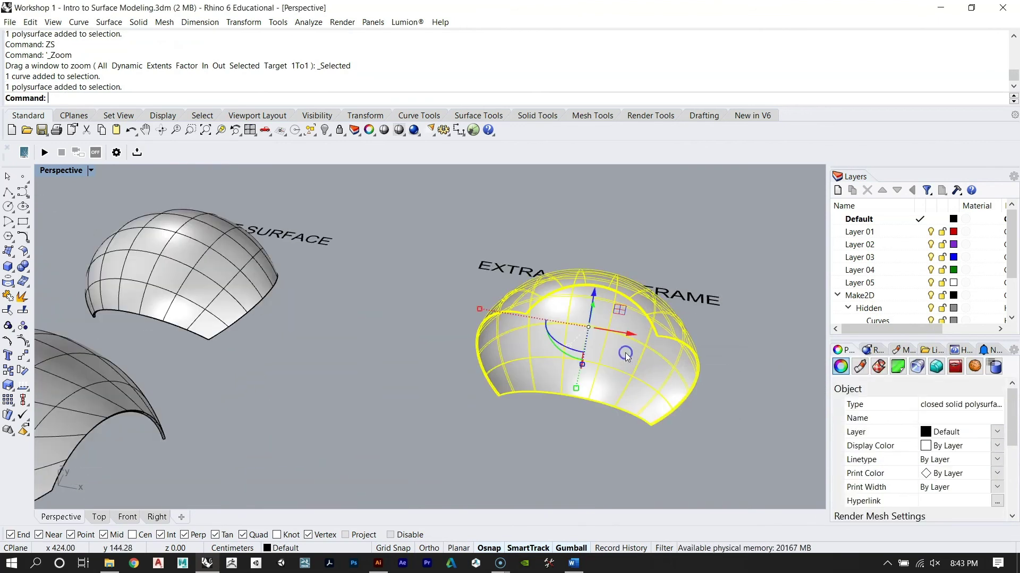
key("Return")
key("Escape")
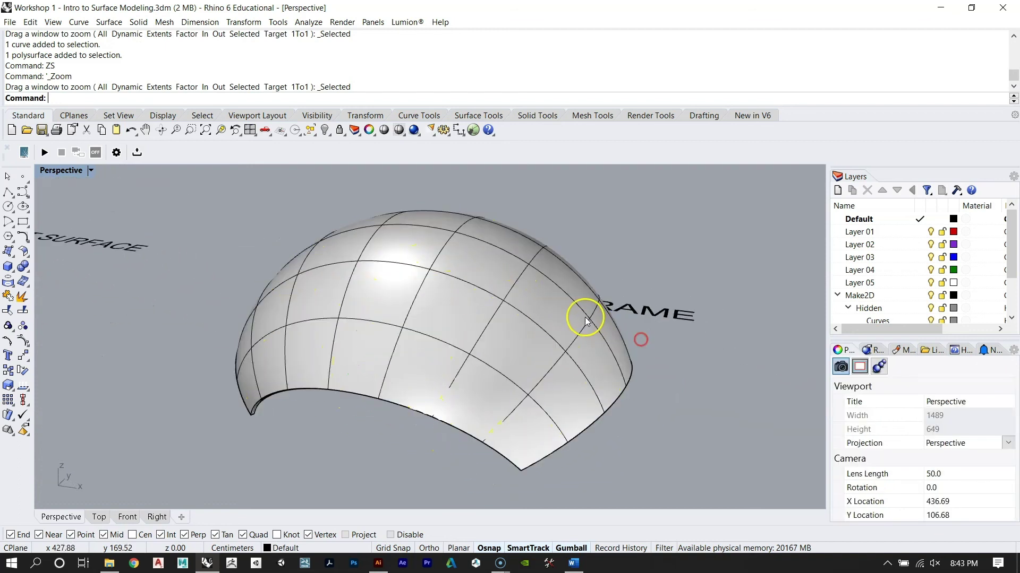
left_click(553, 312)
type("ExtractWireframe")
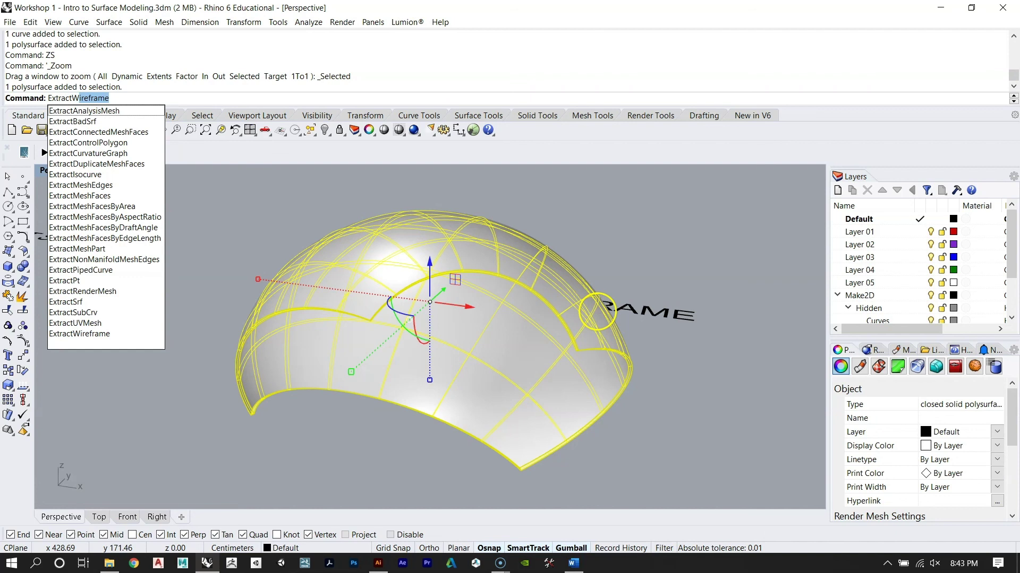
key("Escape")
key("Escape")
Step: Hide the EXTRACT WIREFRAME dome's solid polysurface and examine its wireframe curves on their own
left_click(487, 257)
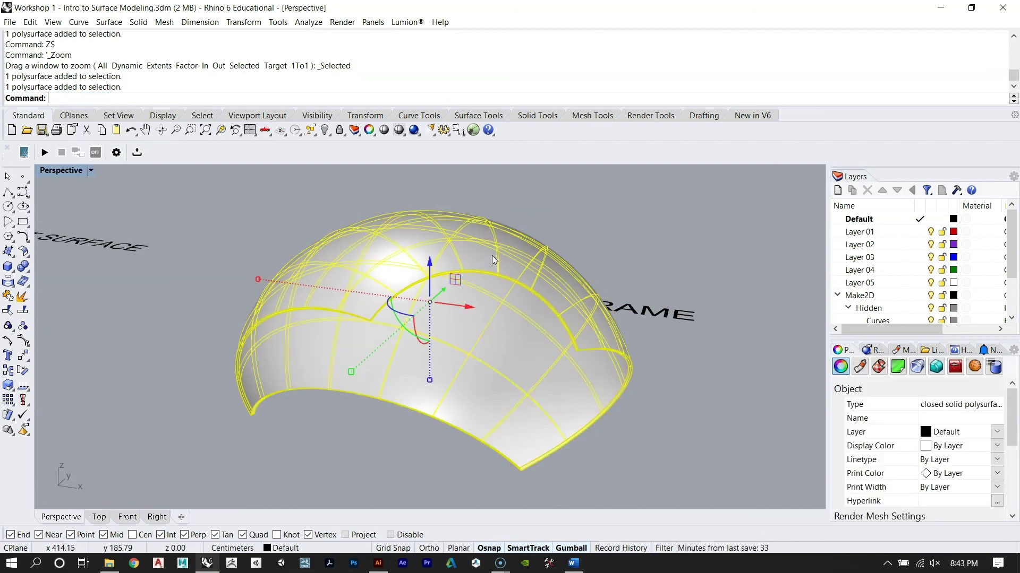
key("Return")
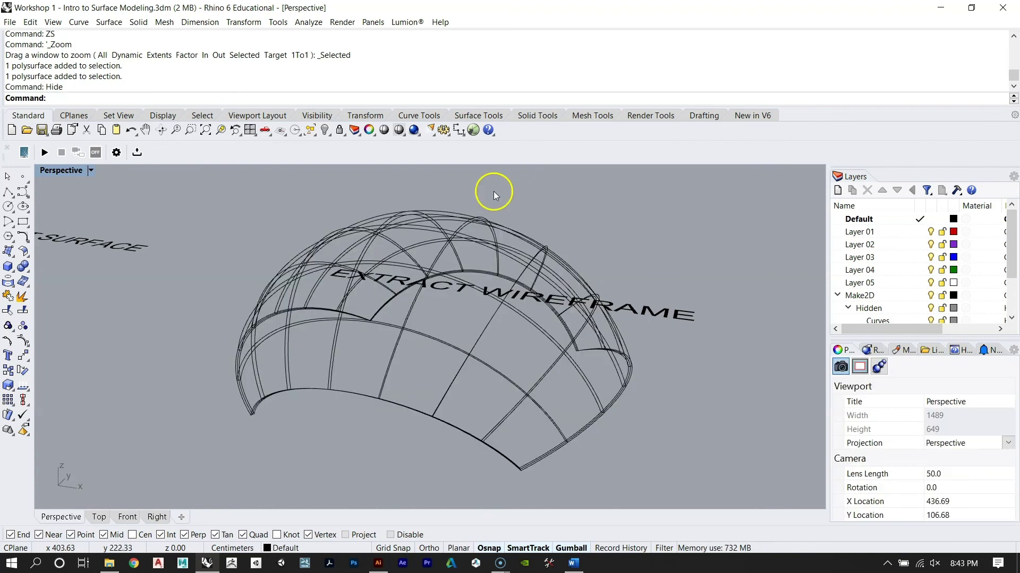
right_click_drag(535, 269, 497, 333)
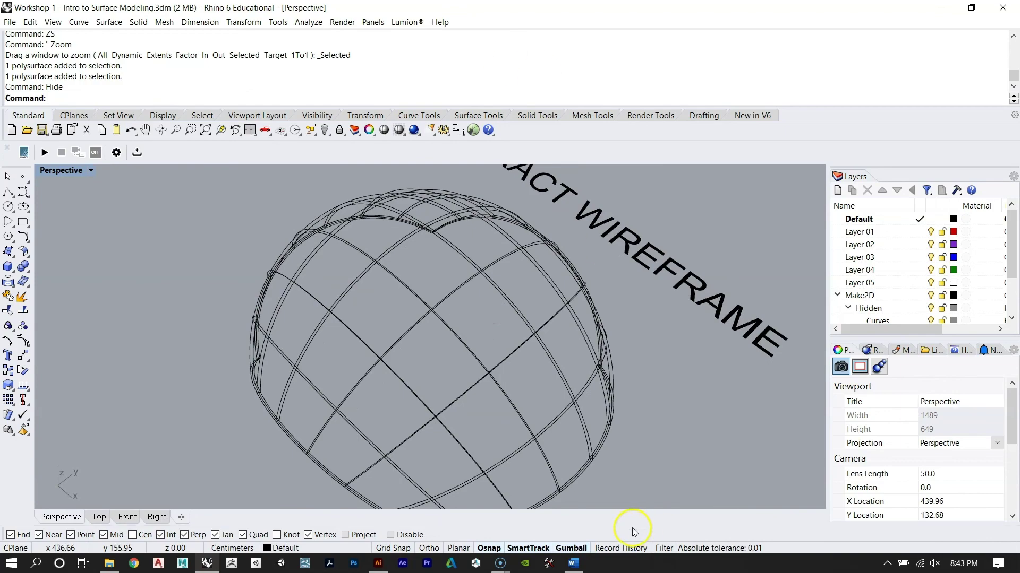
Step: View FINAL IMAGE-01 from the desktop in Photos as the linework reference, close it and return to Rhino
left_click_drag(646, 7, 661, 224)
double_click(21, 294)
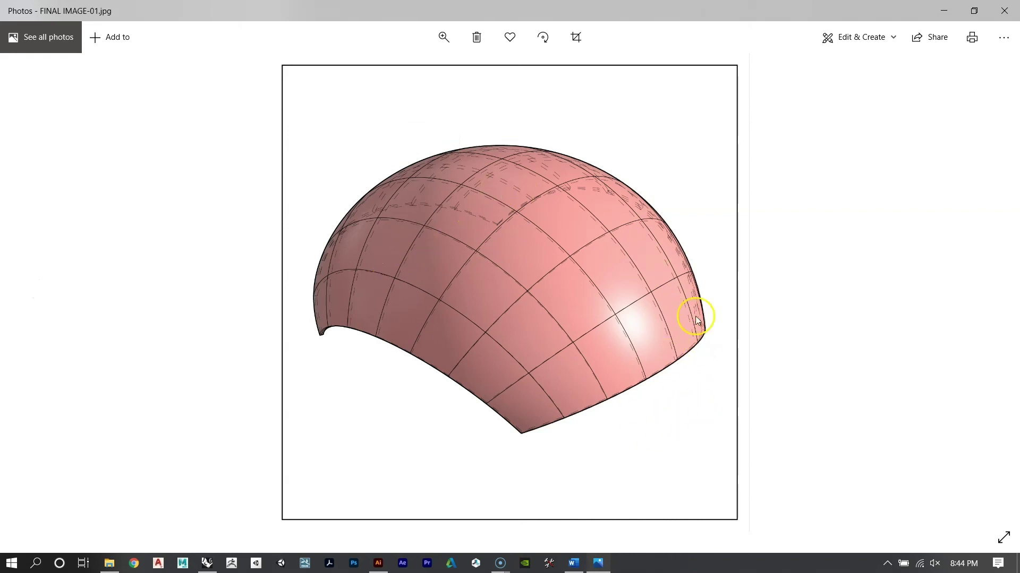
left_click(1003, 10)
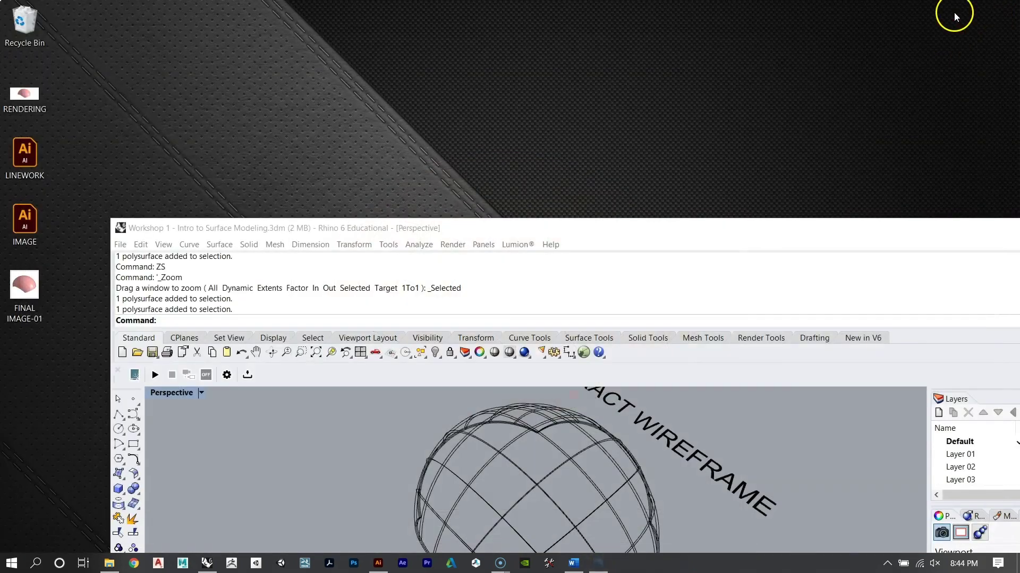
left_click_drag(578, 222, 475, 4)
Step: Show the hidden solid dome again over its wireframe curves
right_click_drag(471, 307, 503, 256)
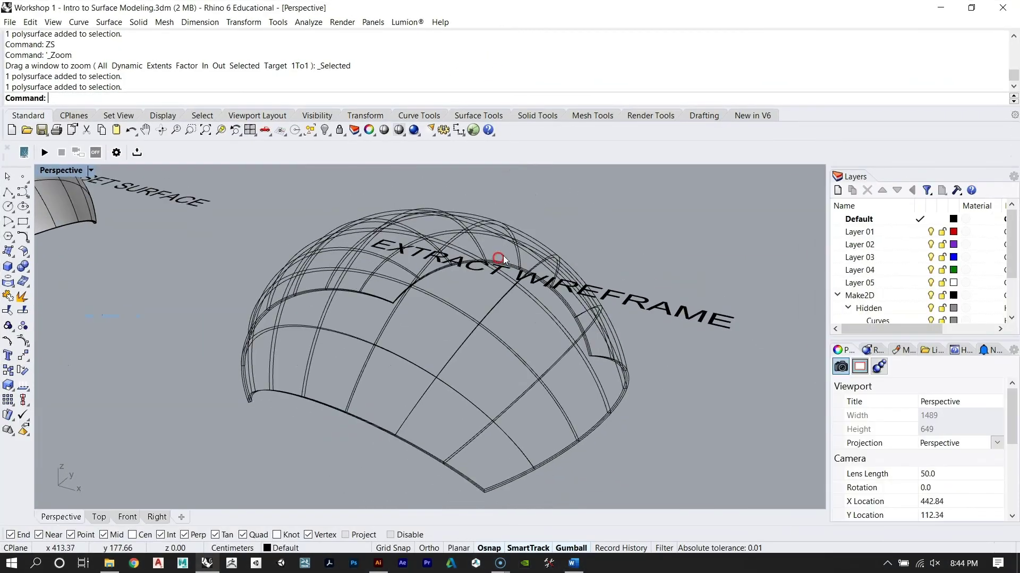
right_click_drag(444, 317, 454, 318)
key("ctrl+h")
key("ctrl+alt+h")
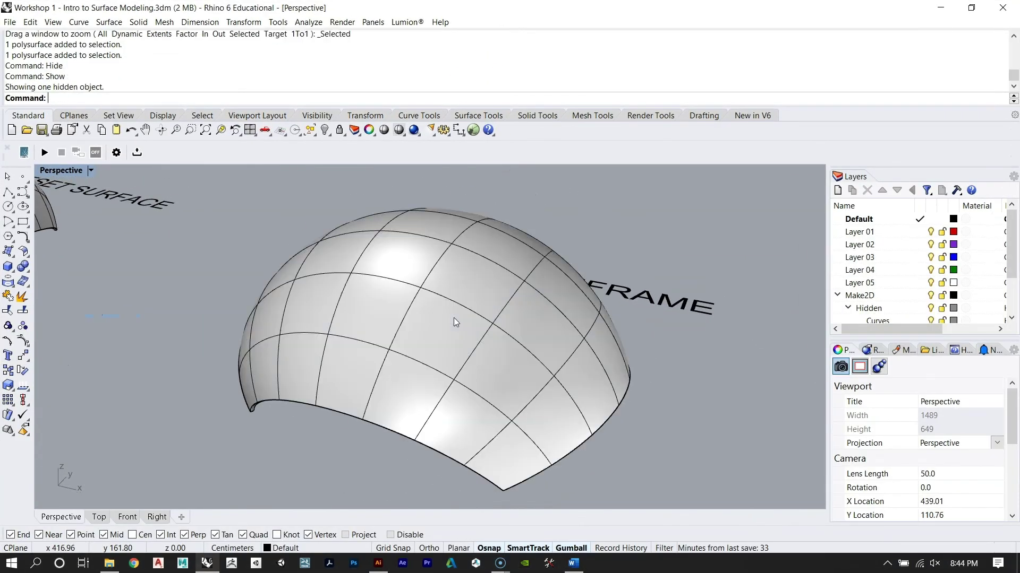
Step: Zoom to the solid dome at the EXTRACT WIREFRAME label and examine it from several angles
scroll(450, 335, "up", 4)
left_click(521, 205)
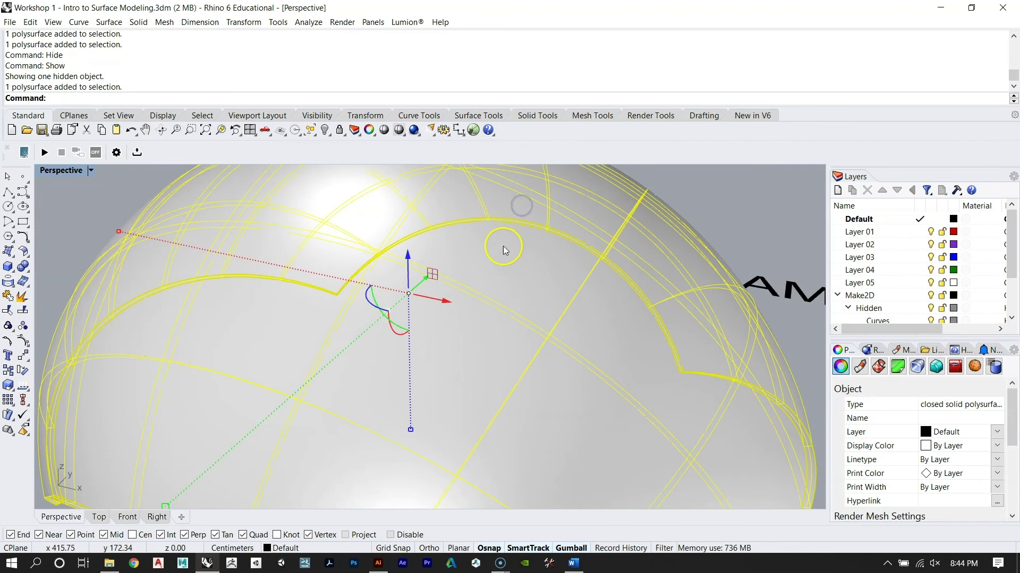
type("zs")
key("Return")
right_click_drag(429, 245, 375, 279)
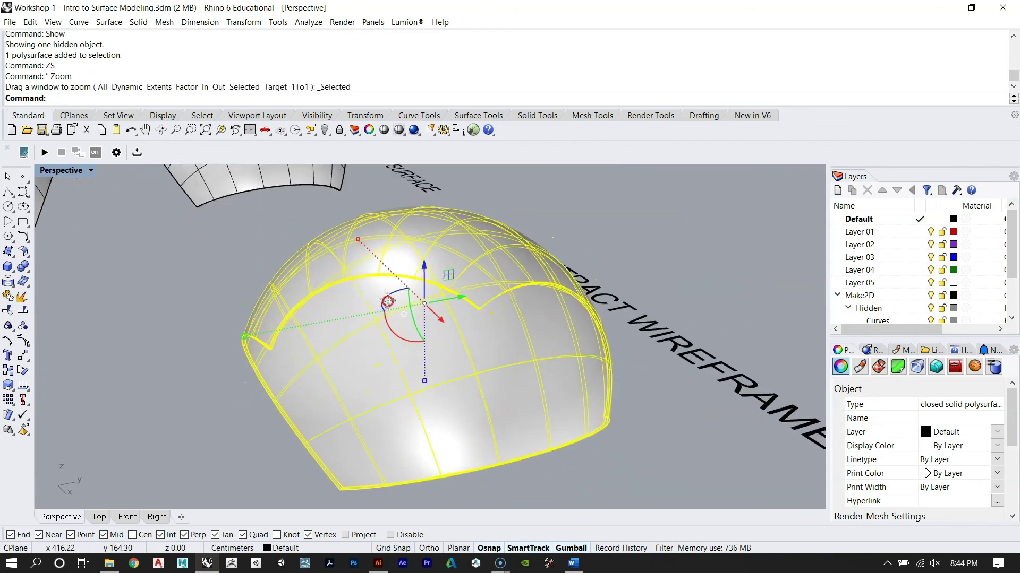
key("Escape")
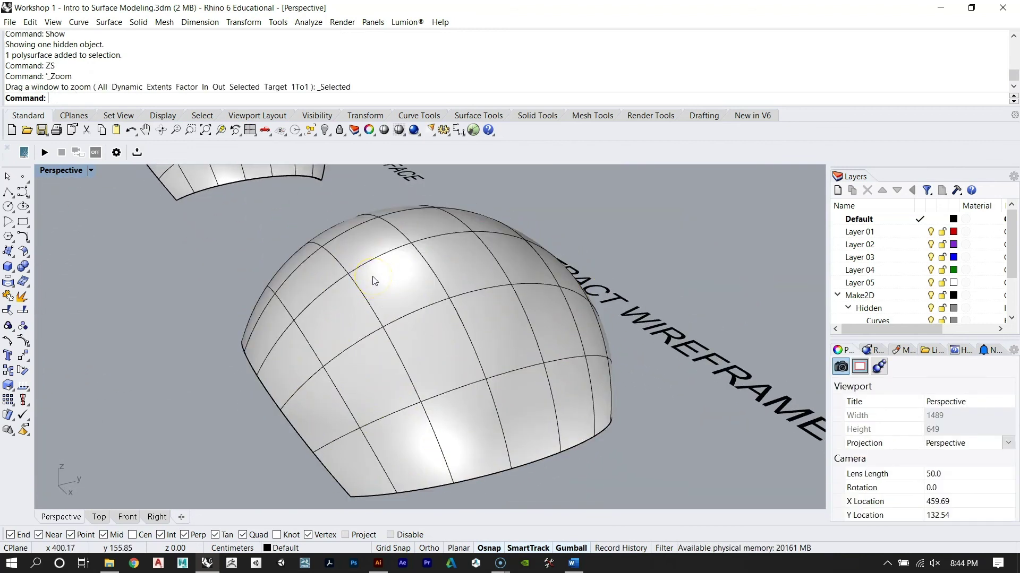
mouse_move(384, 270)
right_mouse_down()
mouse_move(438, 311)
mouse_move(322, 224)
right_mouse_up()
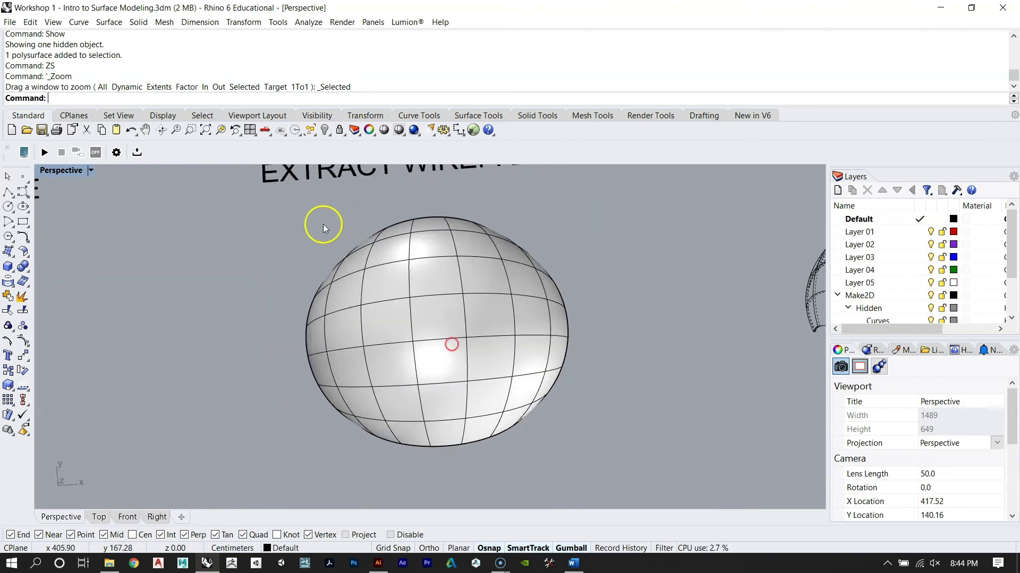
Step: Move the solid dome together with its wireframe curves about 3 cm and undo the move
left_click_drag(286, 207, 639, 464)
right_click_drag(640, 464, 533, 369)
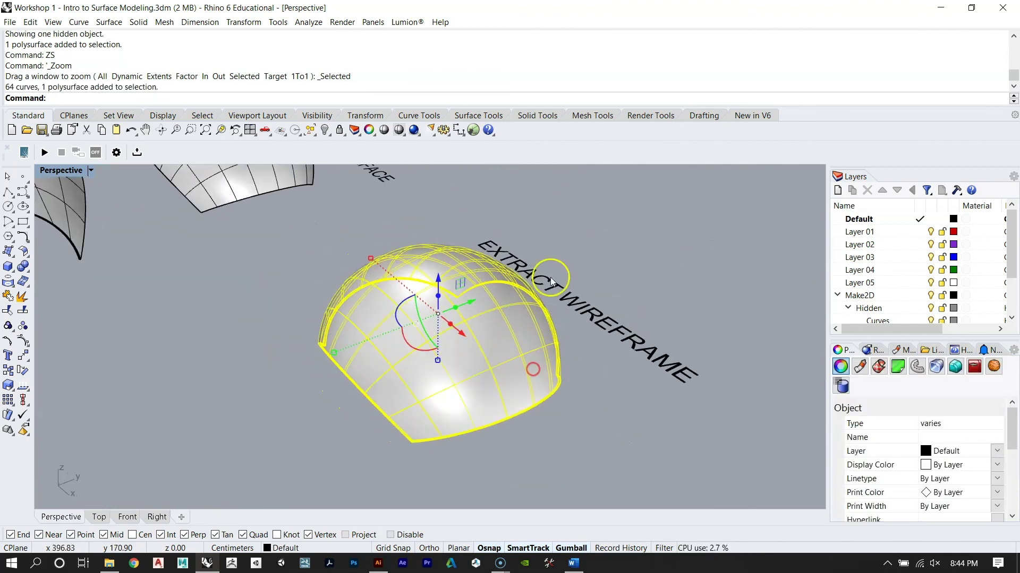
left_click_drag(472, 303, 428, 320)
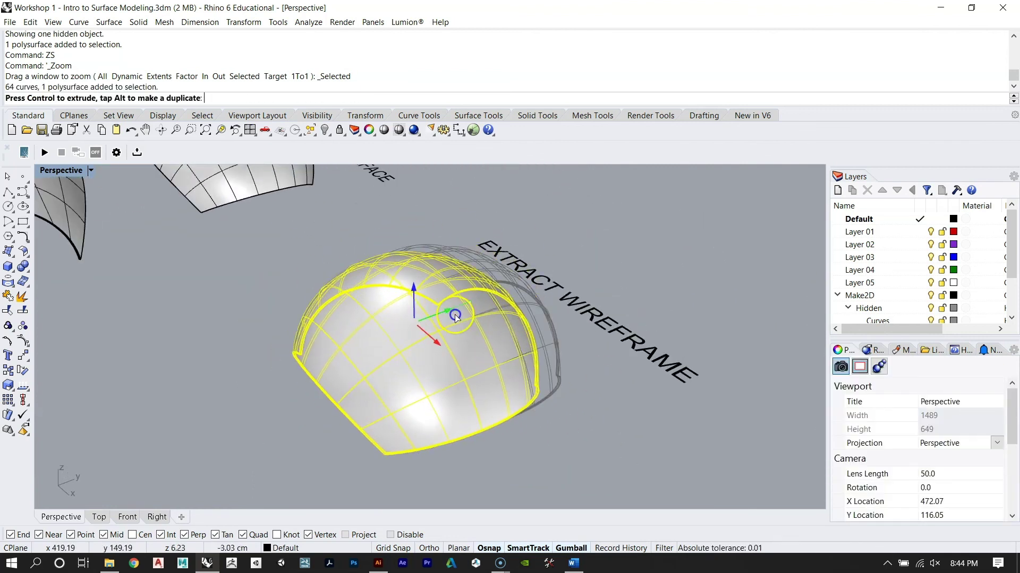
key("ctrl+z")
right_click_drag(579, 345, 353, 319)
key("Escape")
Step: Set the Perspective viewport's projection to Parallel for an axonometric view of the dome
scroll(375, 246, "down", 3)
right_click_drag(376, 246, 385, 314)
scroll(385, 315, "up", 4)
right_click_drag(398, 376, 420, 315)
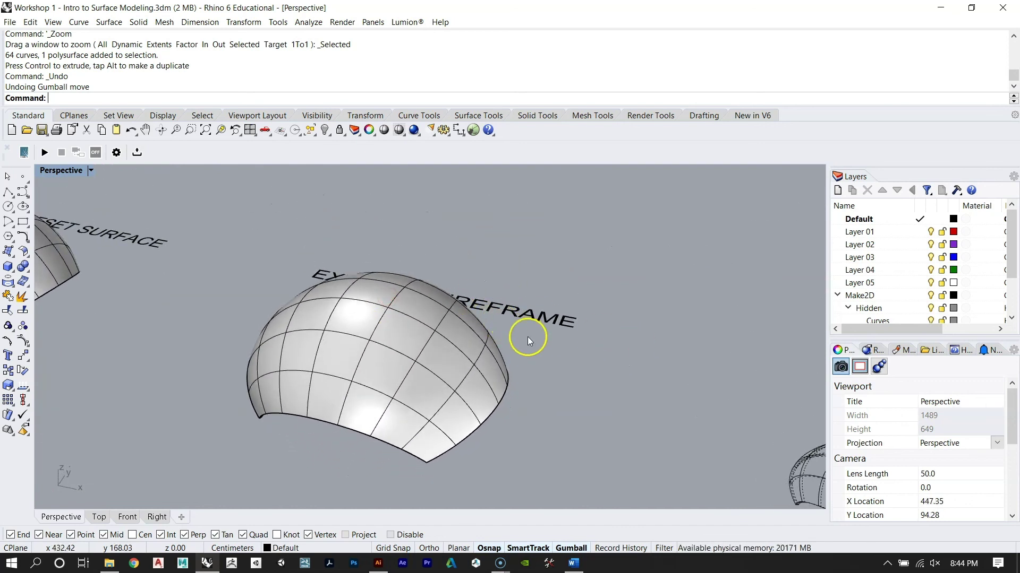
right_click_drag(526, 336, 518, 337)
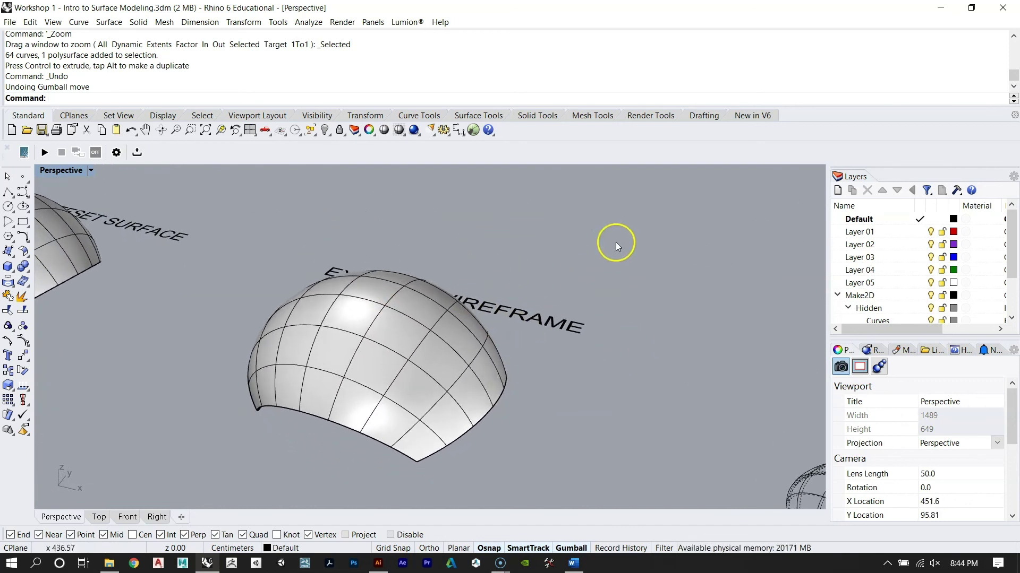
left_click(945, 444)
left_click(932, 456)
right_click_drag(440, 298, 399, 289)
Step: Review the Make2D options for the dome and its wireframe curves, including tangent edges and hidden lines, and cancel without generating linework
left_click_drag(247, 199, 567, 468)
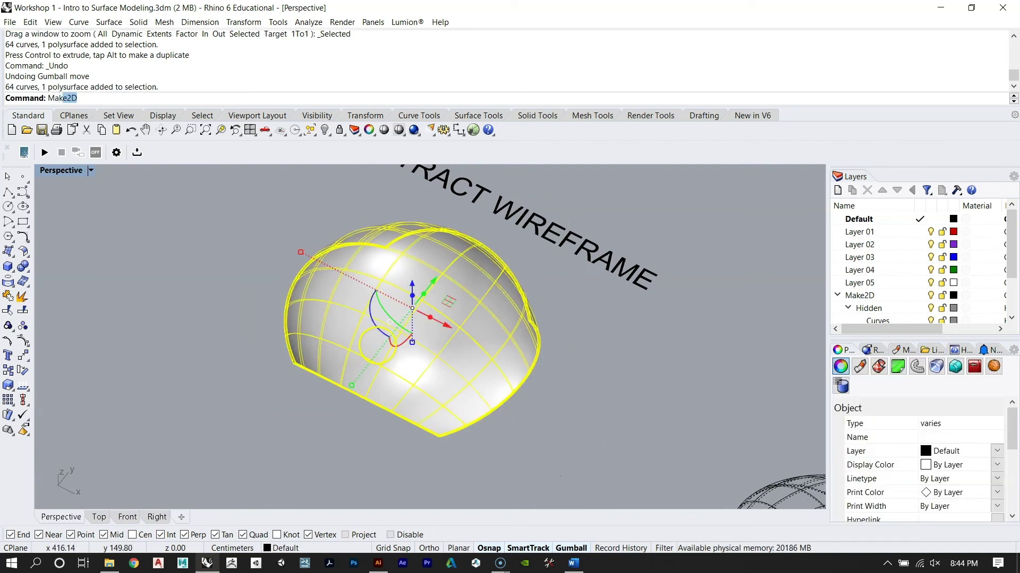
key("Return")
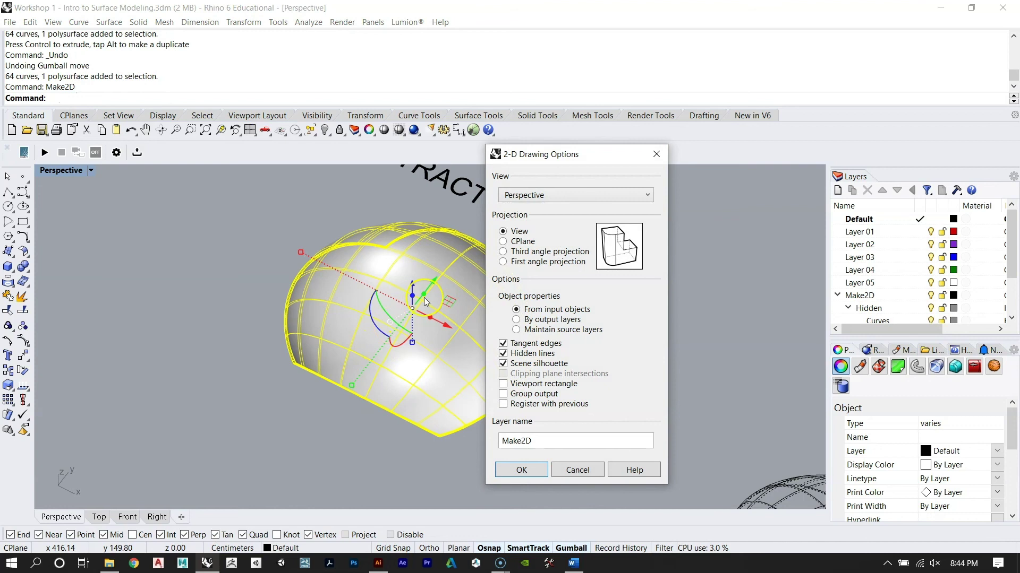
left_click_drag(556, 158, 659, 153)
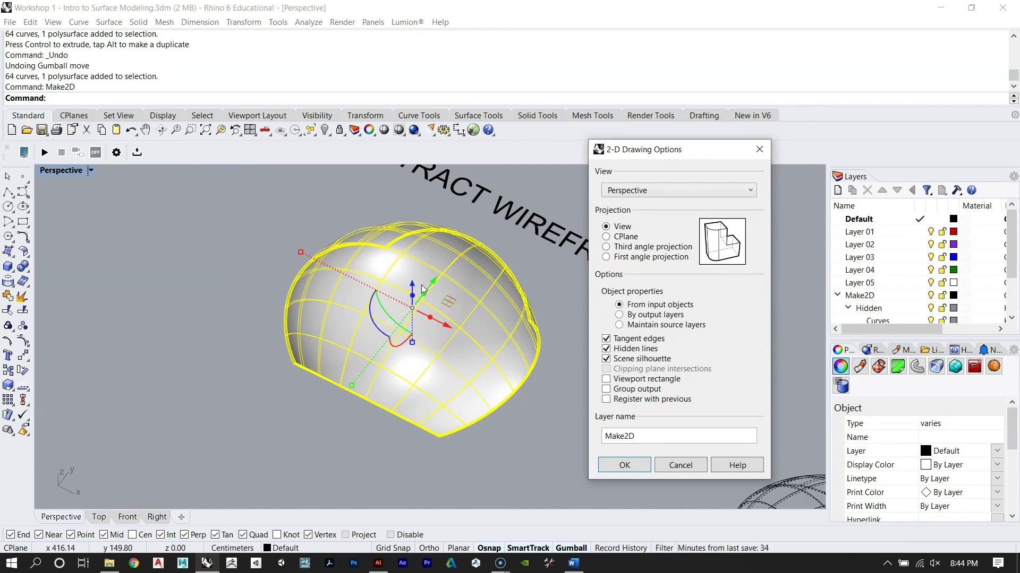
left_click(621, 340)
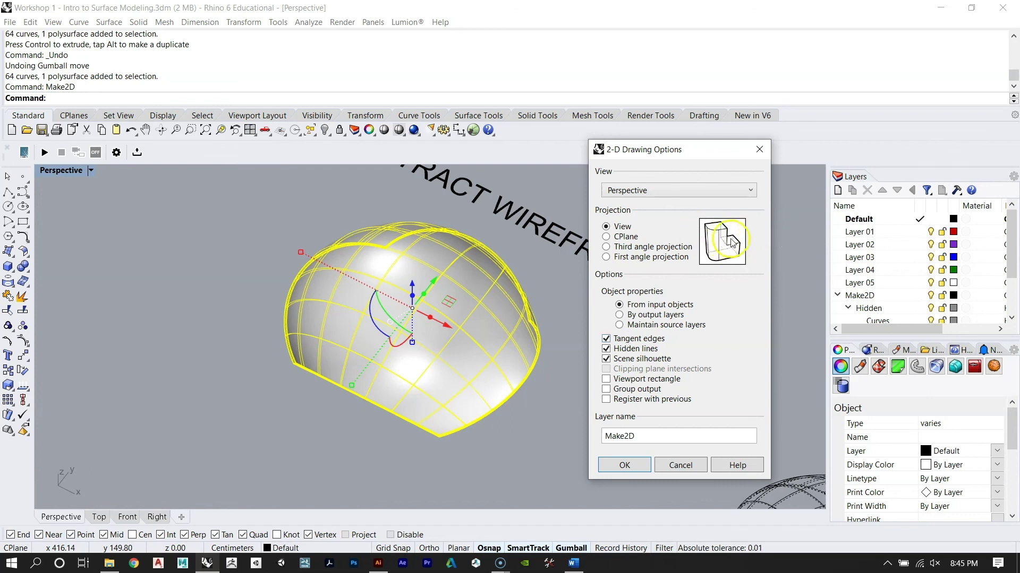
left_click(629, 349)
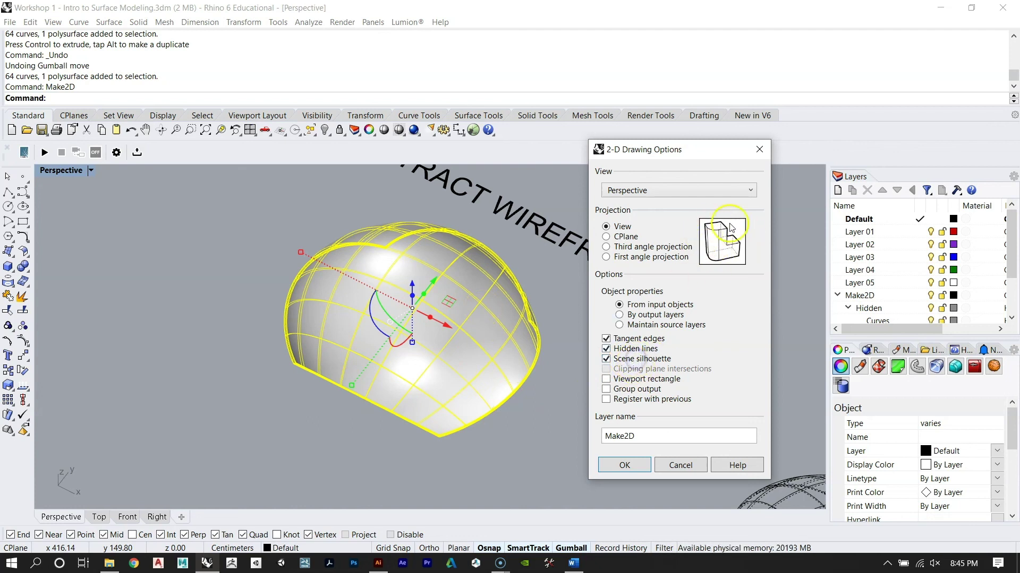
left_click(676, 465)
Step: Orbit the dome into an axonometric angle and display the model's saved named views
scroll(422, 260, "up", 5)
right_click_drag(445, 294, 594, 281)
left_click(594, 280)
right_click_drag(514, 366, 466, 371)
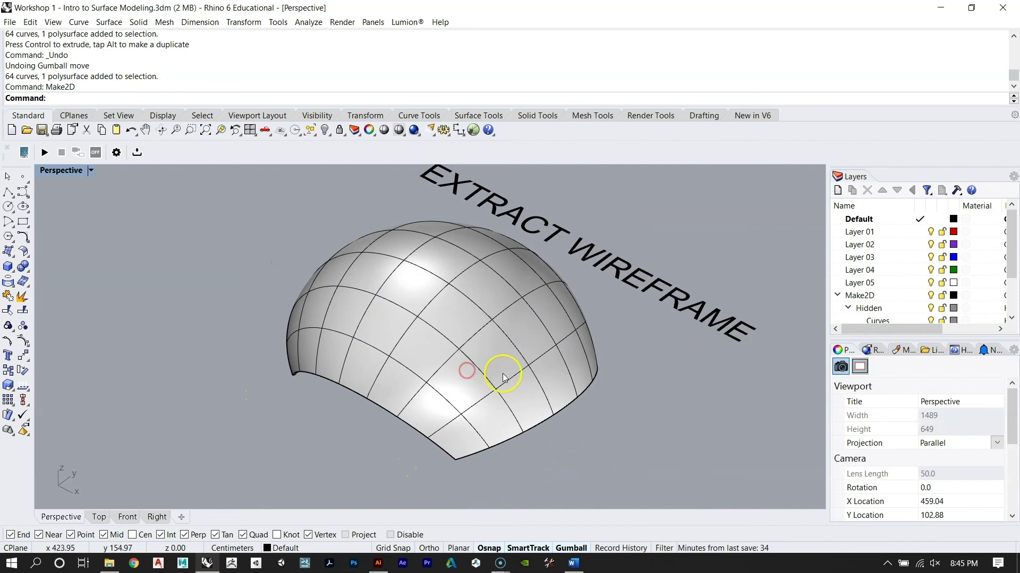
type("NamedView")
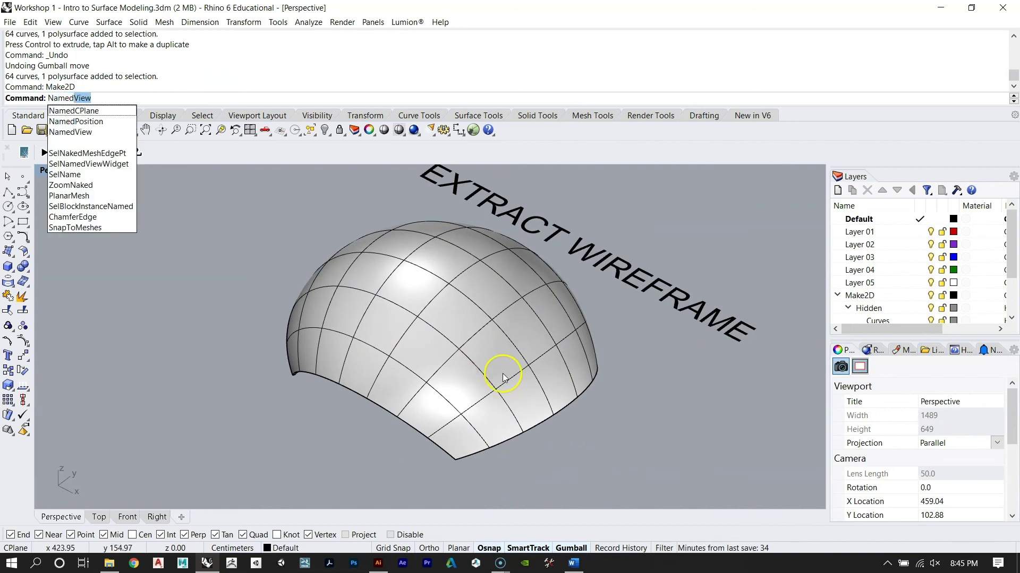
key("Return")
left_click_drag(426, 259, 646, 214)
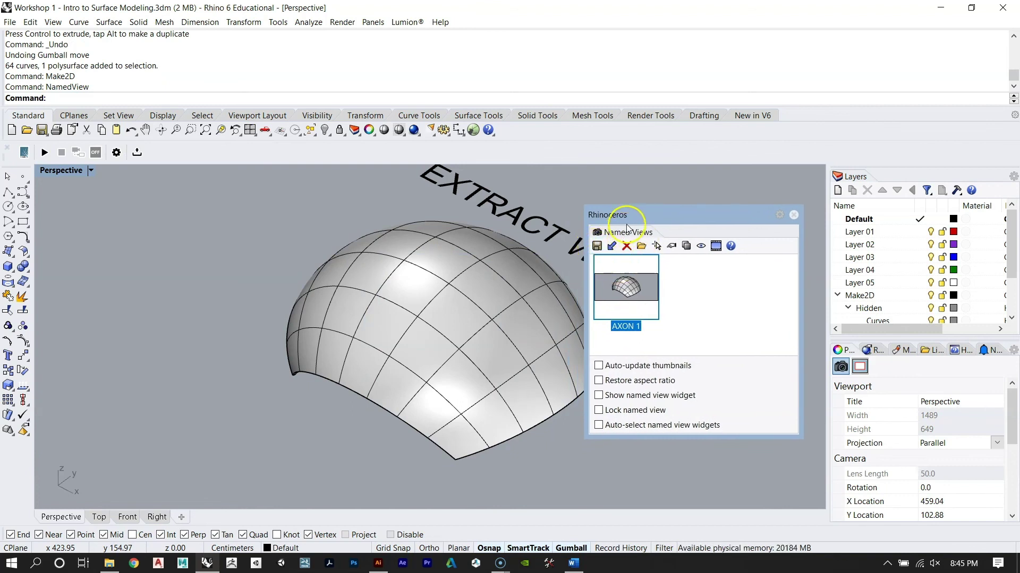
left_click_drag(632, 215, 671, 201)
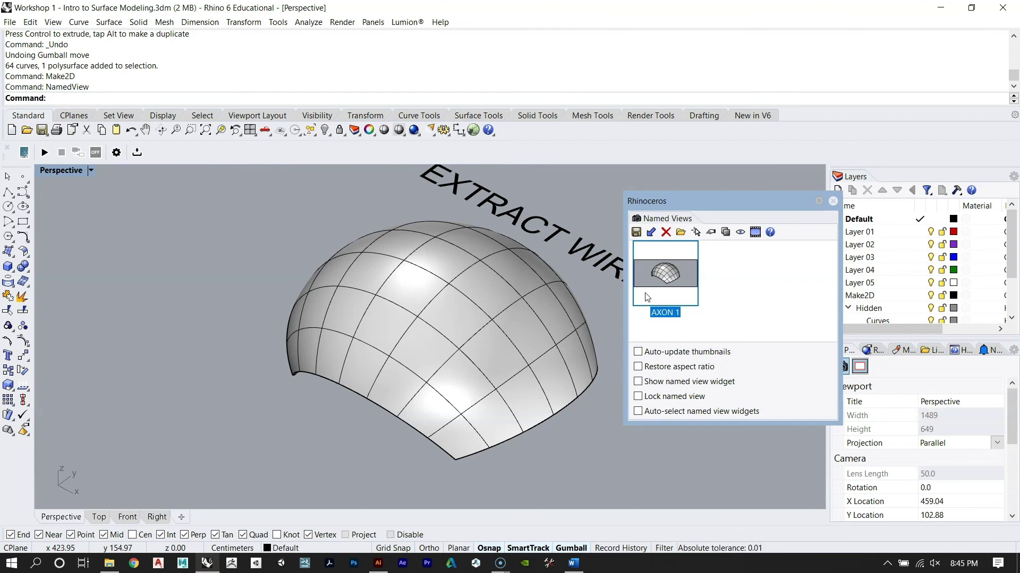
Step: Restore the saved AXON 1 named view of the dome and close the named views
left_click(663, 274)
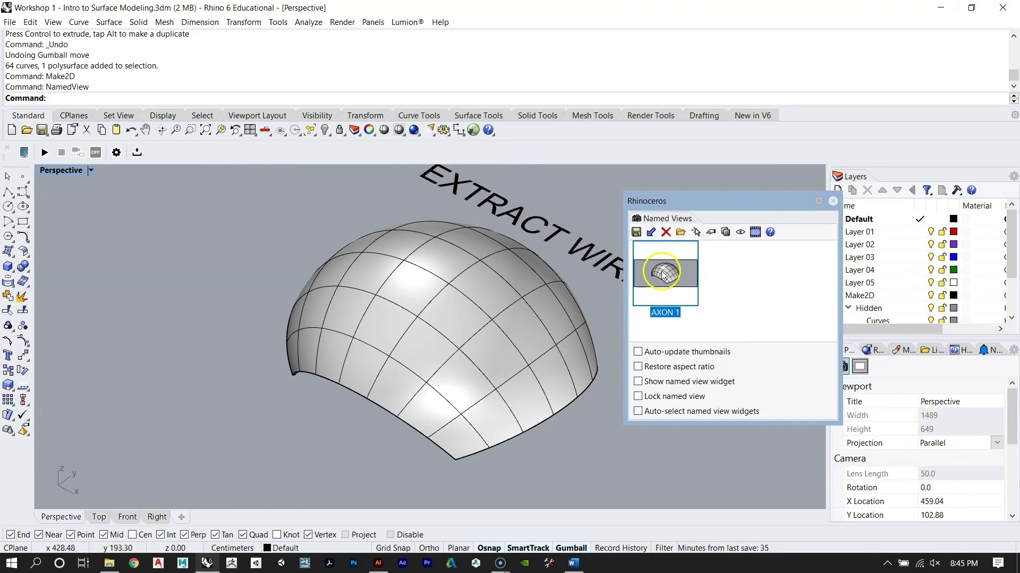
left_click(664, 274)
left_click(832, 201)
mouse_move(537, 330)
right_mouse_down()
mouse_move(519, 359)
mouse_move(536, 334)
right_mouse_up()
right_click(536, 333)
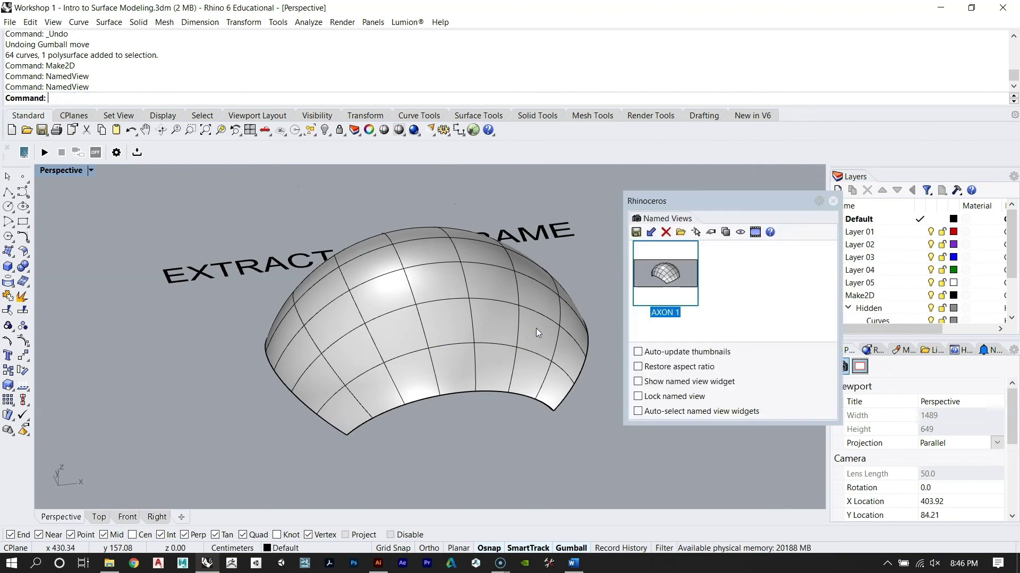
double_click(668, 272)
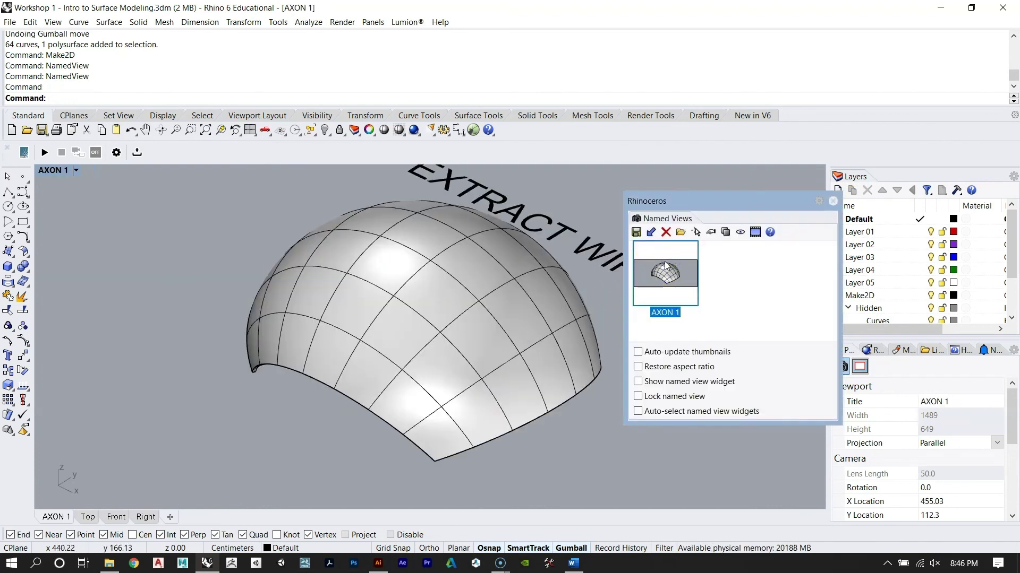
left_click(713, 290)
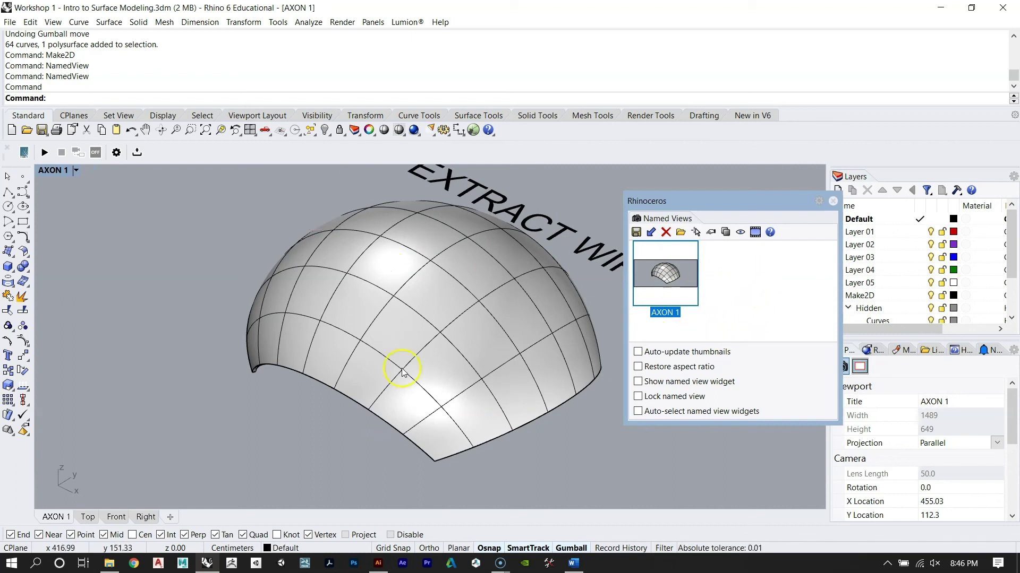
left_click(832, 201)
Step: Generate Make2D linework of the dome and its wireframe from the AXON 1 view with tangent edges, hidden lines and scene silhouette
left_click_drag(185, 189, 665, 486)
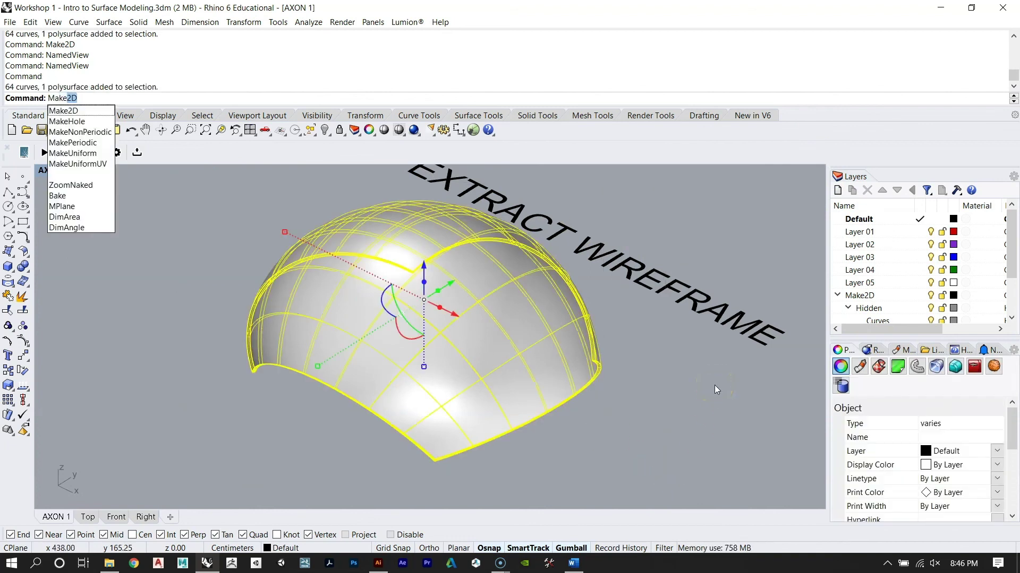
key("Return")
left_click(695, 386)
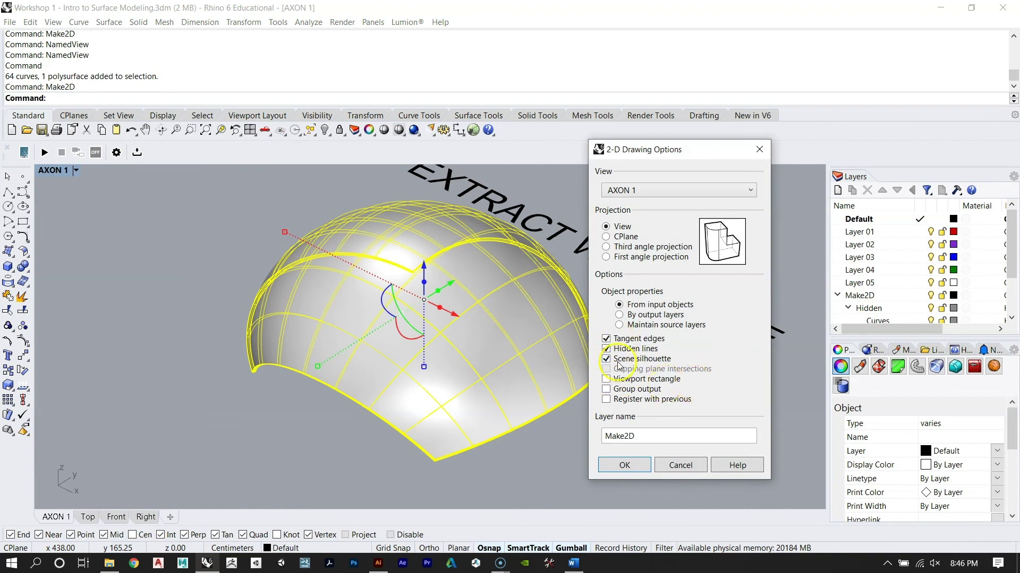
left_click(633, 467)
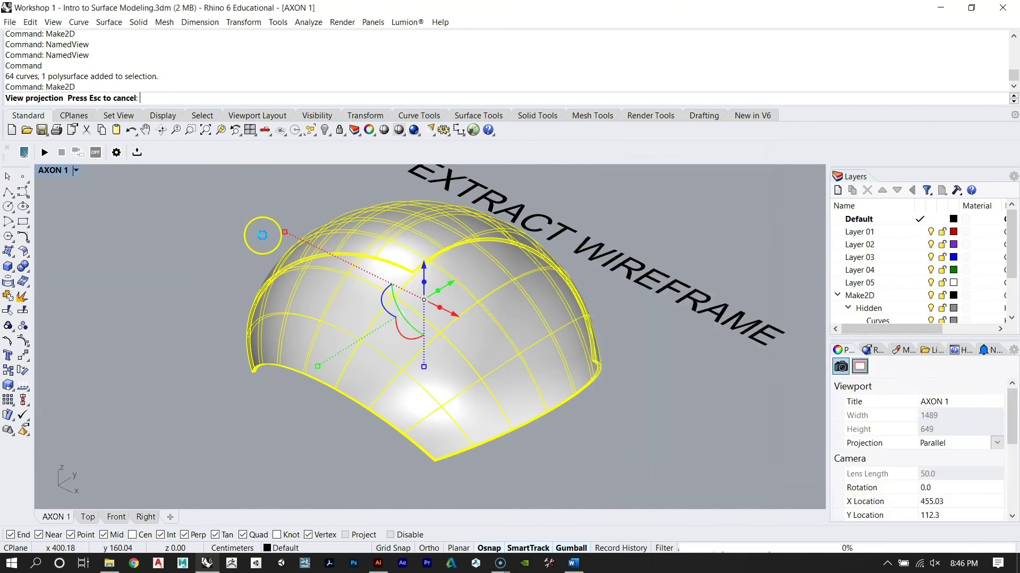
Step: Show the generated linework in the maximized Top view and move it straight down below the extrude profiles
double_click(54, 171)
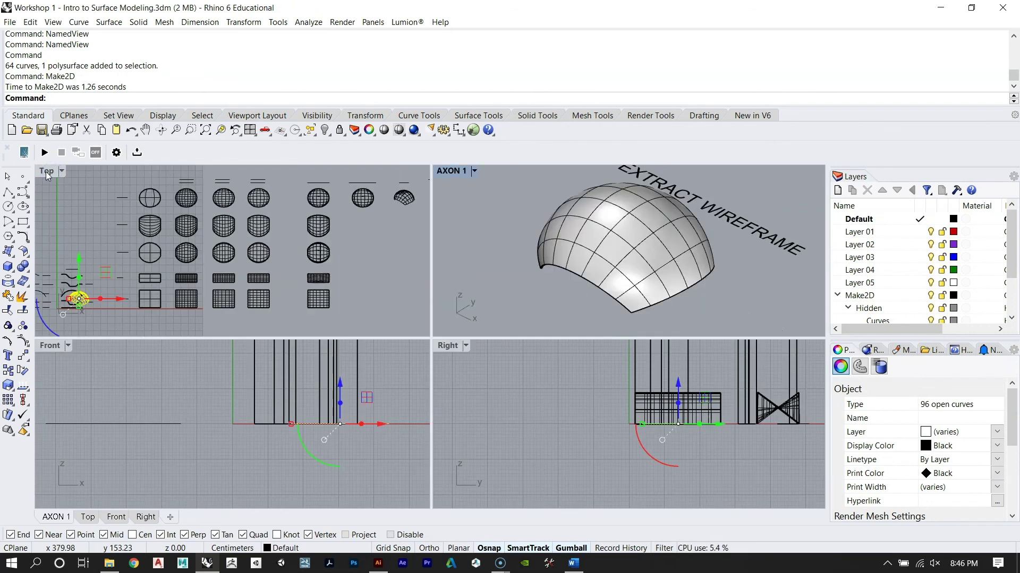
double_click(46, 171)
right_click_drag(120, 377, 328, 300)
scroll(326, 353, "up", 14)
right_click_drag(355, 346, 358, 305)
scroll(349, 247, "down", 2)
scroll(350, 247, "down", 8)
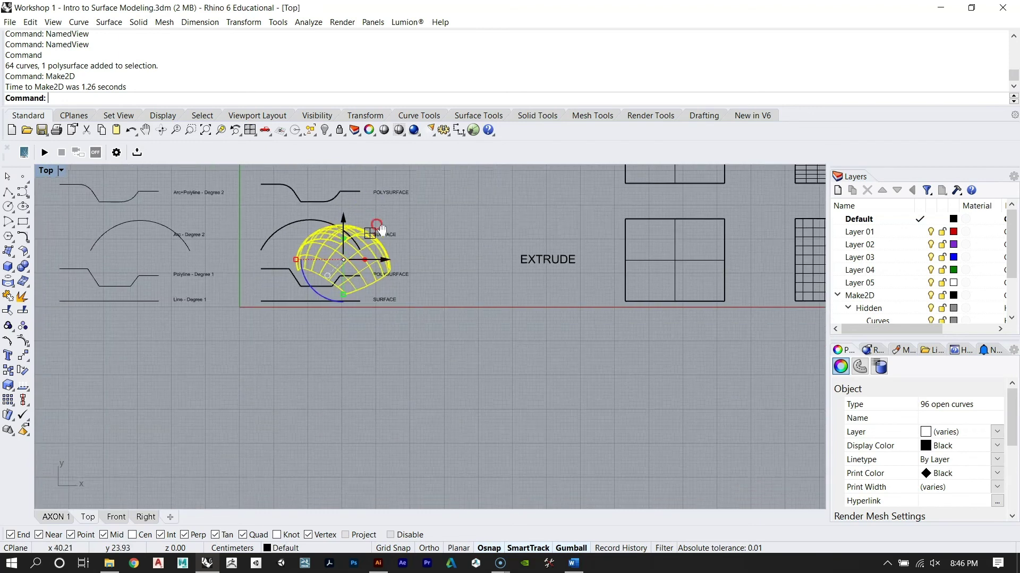
left_click_drag(353, 185, 349, 293)
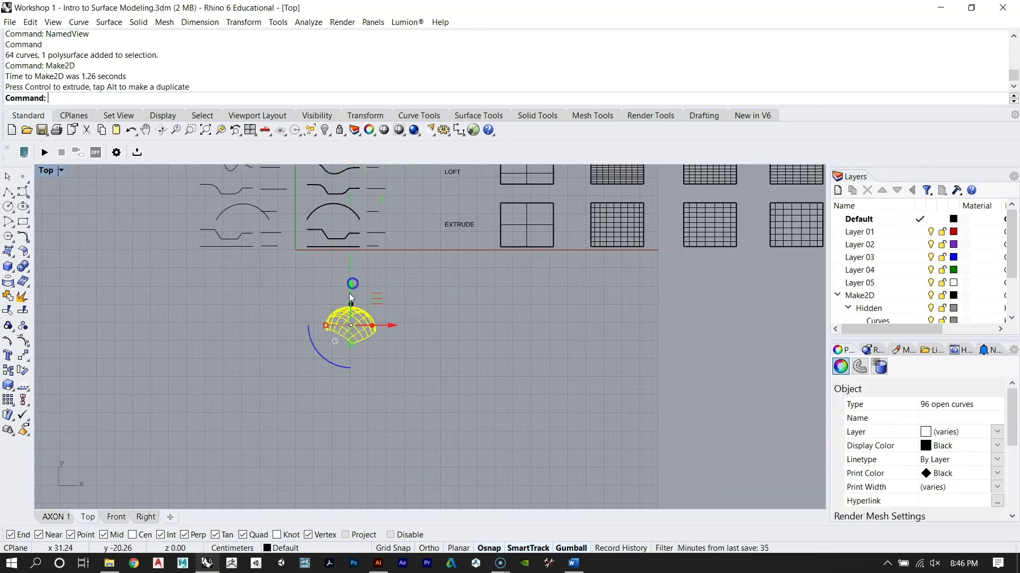
Step: Examine the dome linework's solid and dashed lines in the Top view and the Hidden and Visible sublayers under Make2D
scroll(342, 330, "up", 8)
scroll(346, 318, "up", 6)
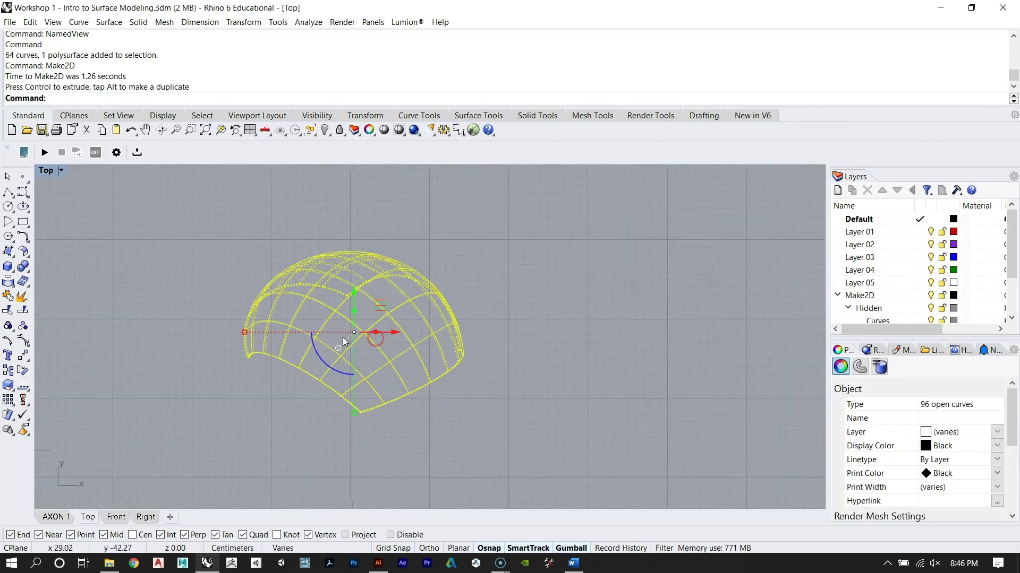
left_click(588, 241)
right_click_drag(342, 318, 365, 327)
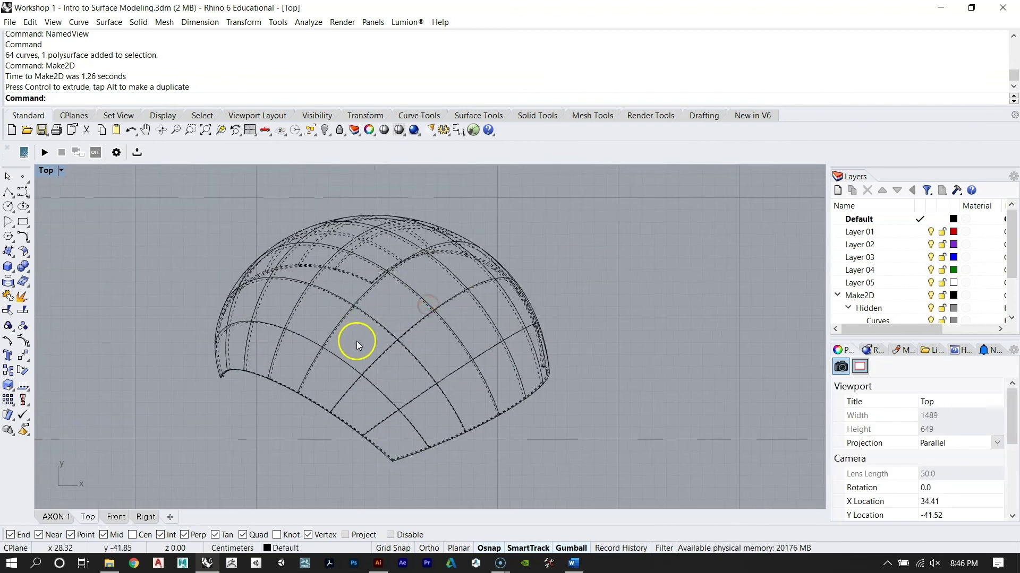
scroll(428, 421, "up", 3)
scroll(476, 395, "down", 3)
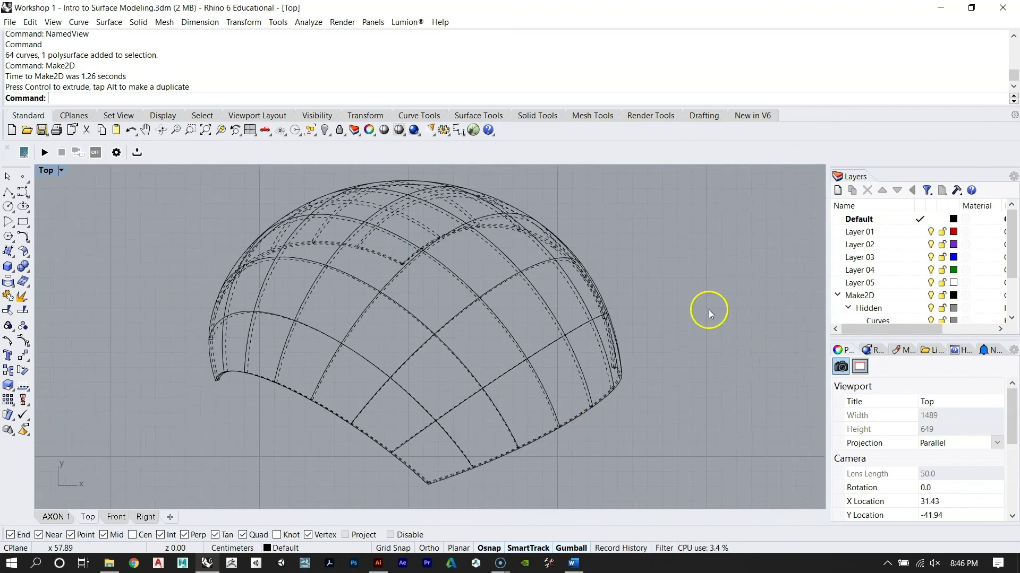
left_click_drag(1012, 228, 1014, 261)
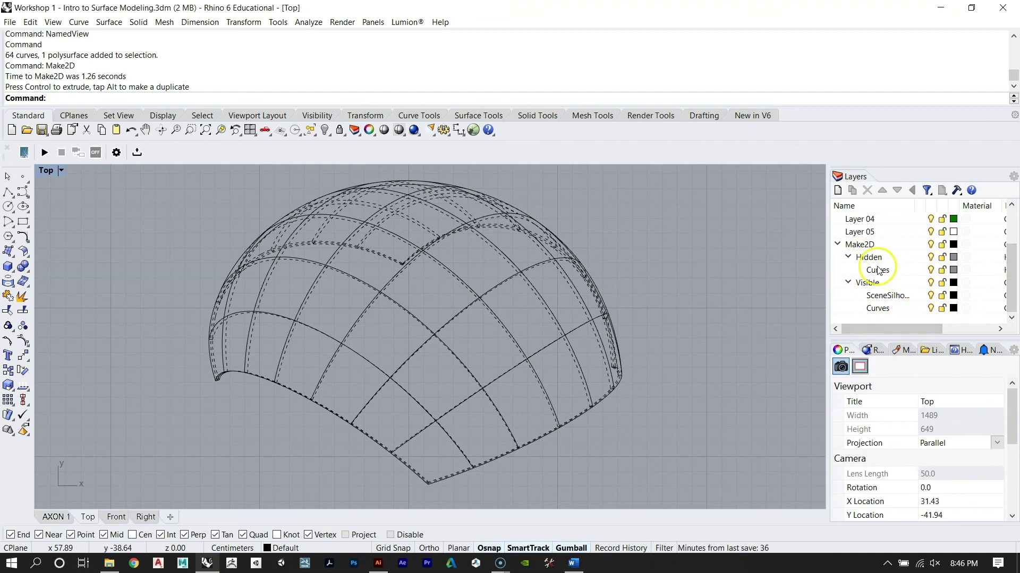
Step: Pick individual curves of the dome linework to inspect them, and clear the selection
left_click(491, 321)
left_click(710, 397)
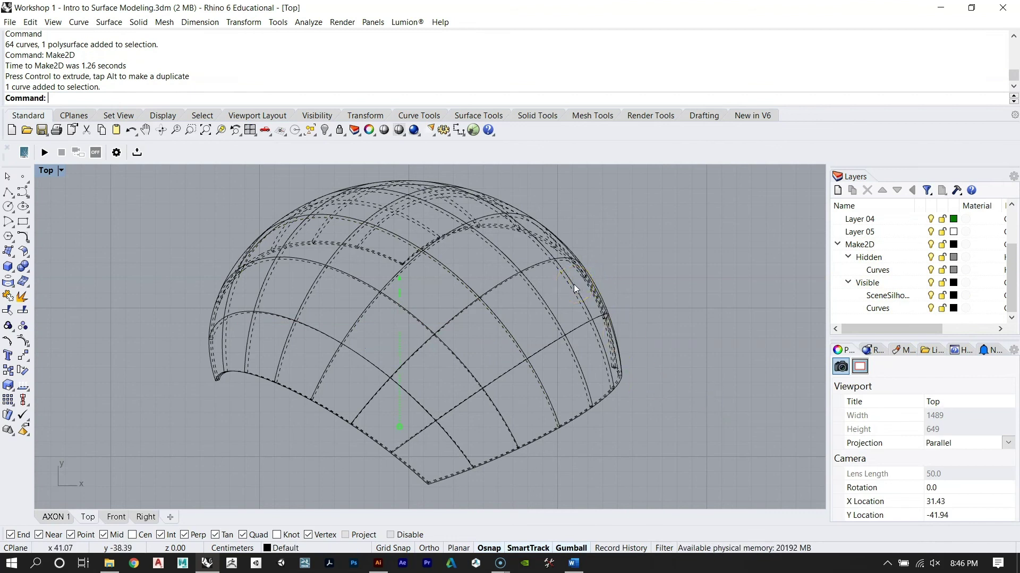
left_click(574, 288)
left_click(598, 406)
scroll(623, 398, "down", 3)
left_click(652, 427)
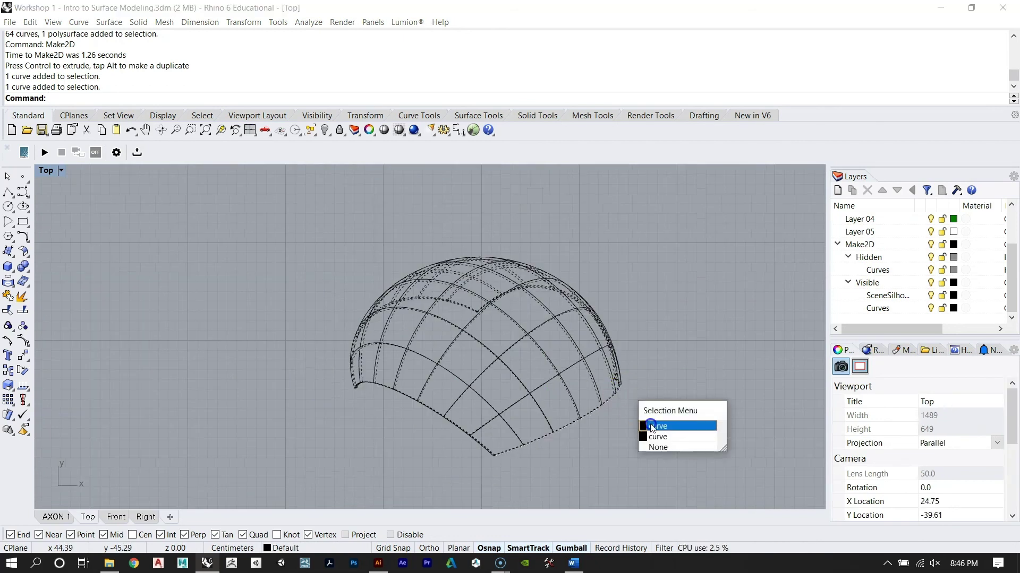
key("Escape")
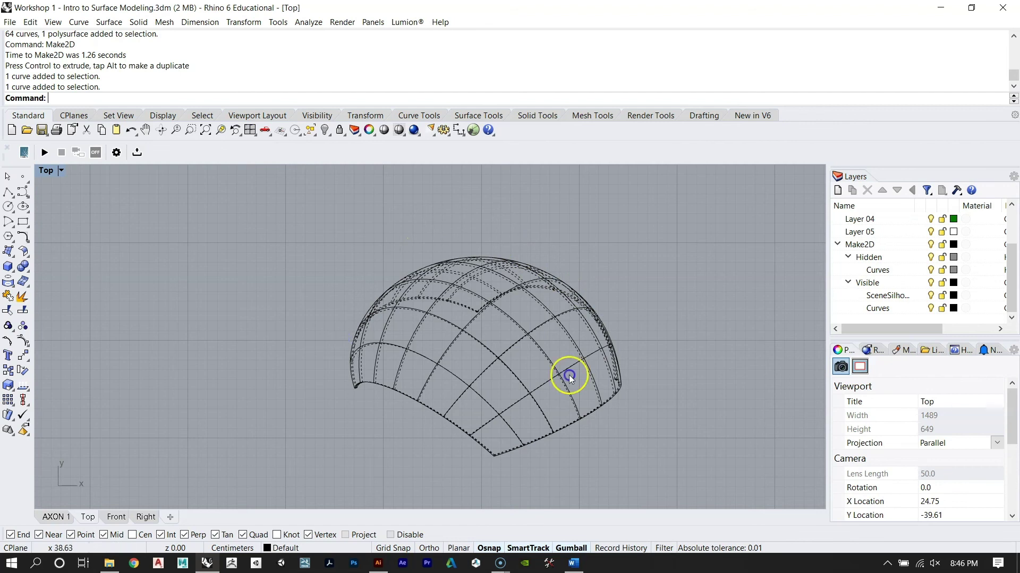
Step: Select all curves of the newly generated dome linework and delete them
right_click_drag(485, 376, 380, 346)
scroll(329, 324, "down", 3)
left_click_drag(241, 275, 524, 474)
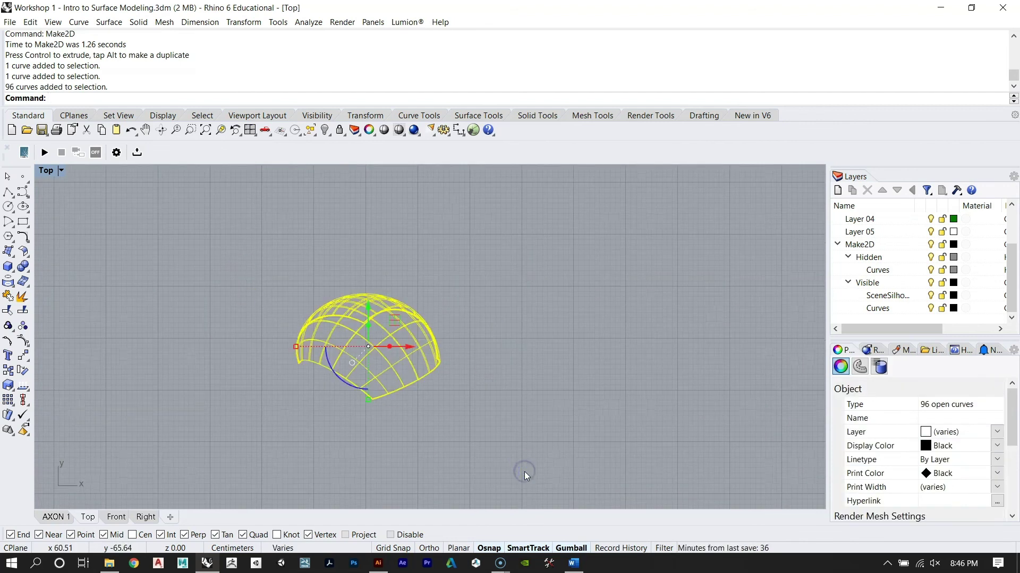
key("Delete")
Step: Frame the prepared dome linework under the MAKE2D label in the Top view by zooming to the selected curves
scroll(379, 380, "down", 5)
right_click_drag(489, 261, 354, 381)
right_click_drag(600, 298, 440, 336)
scroll(494, 298, "up", 10)
scroll(517, 315, "up", 4)
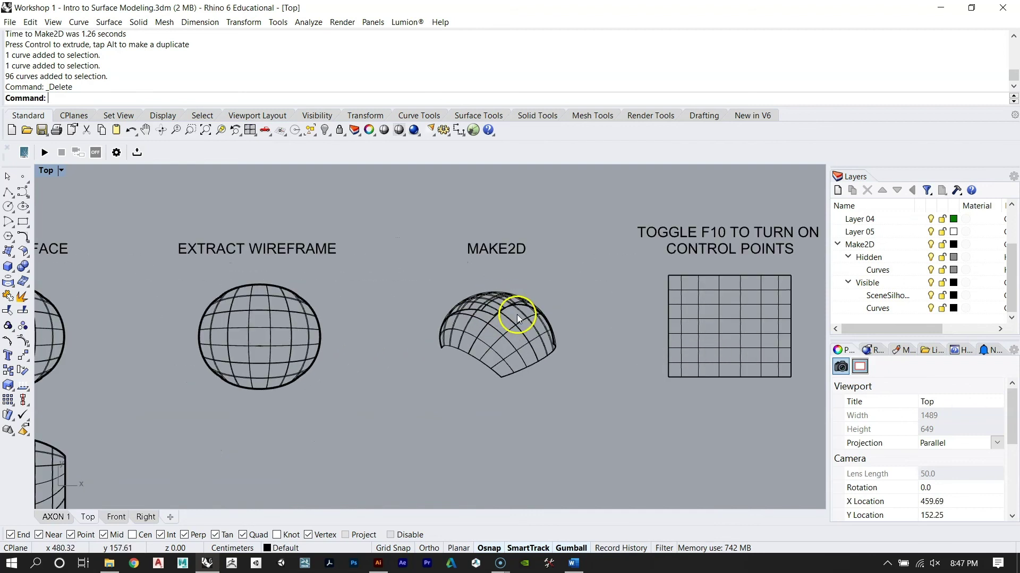
left_click_drag(425, 280, 616, 411)
type("ZS")
key("Return")
left_click(576, 338)
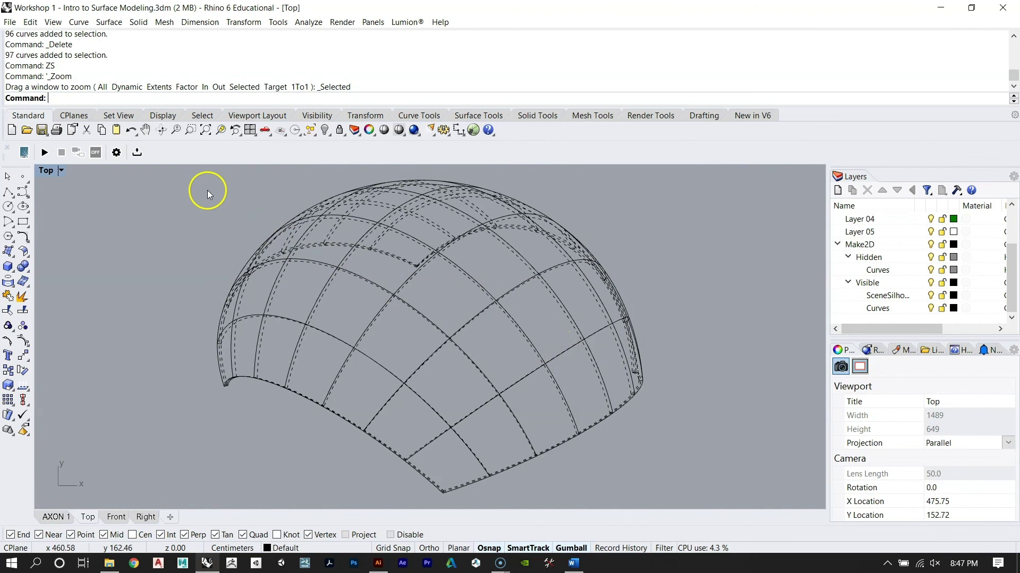
Step: Review exporting the selected dome linework as Adobe Illustrator (*.ai) to the Desktop, and cancel the export
left_click_drag(164, 176, 726, 500)
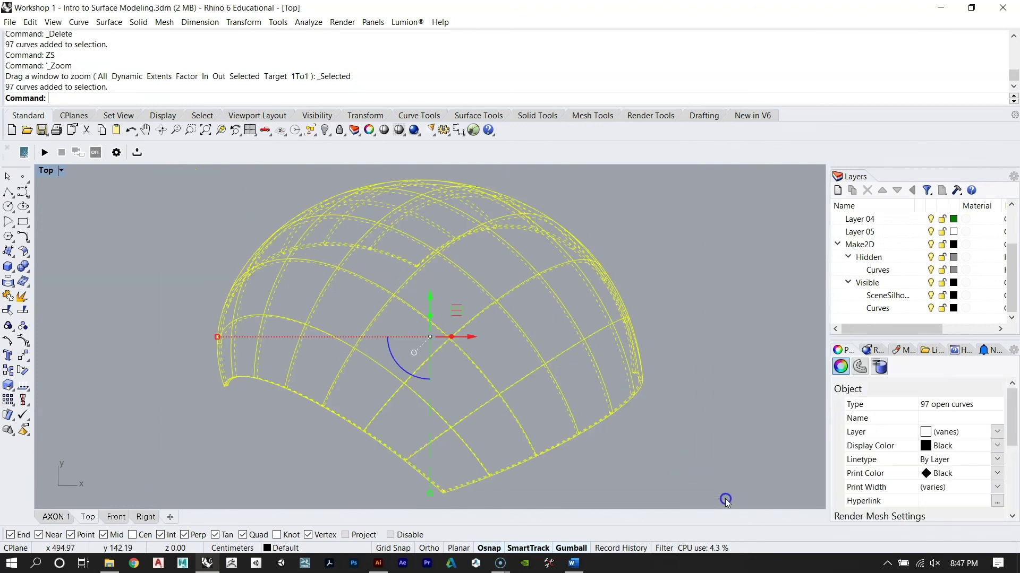
type("Export")
key("Return")
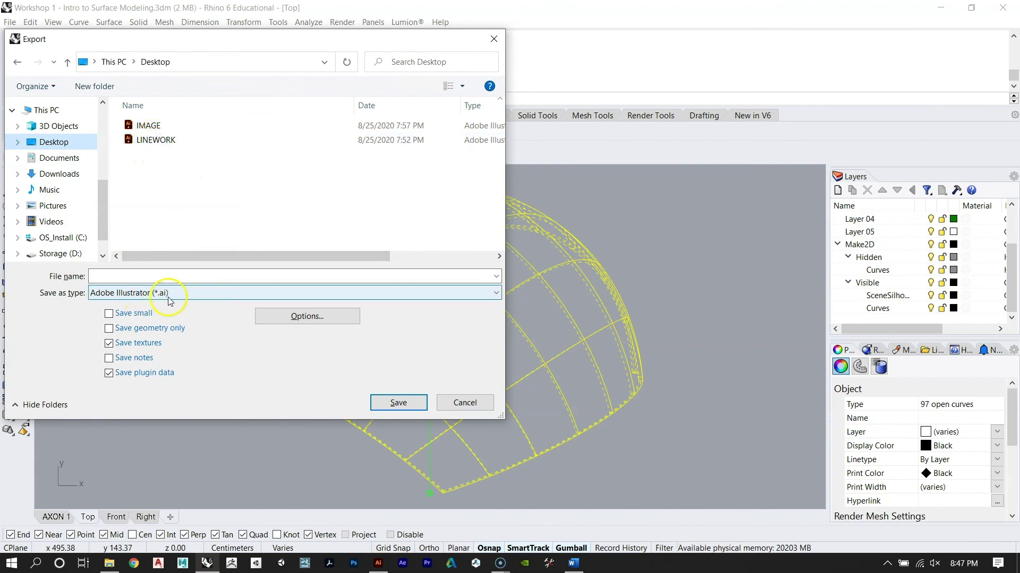
left_click(464, 402)
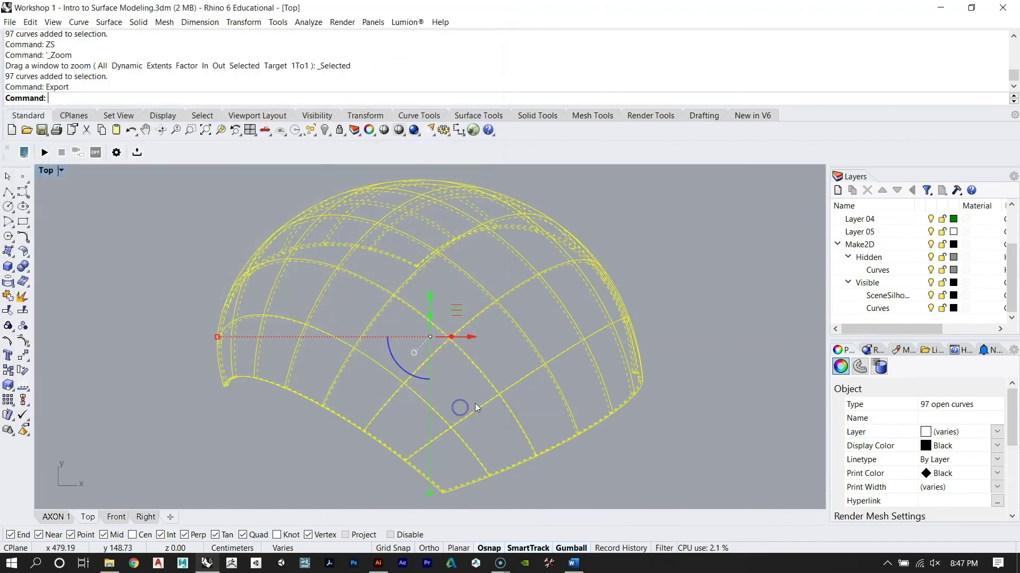
left_click(461, 407)
Step: Open the desktop's LINEWORK file in Illustrator to view the exported dome and its Make2D layers, and return to Rhino
left_click(946, 4)
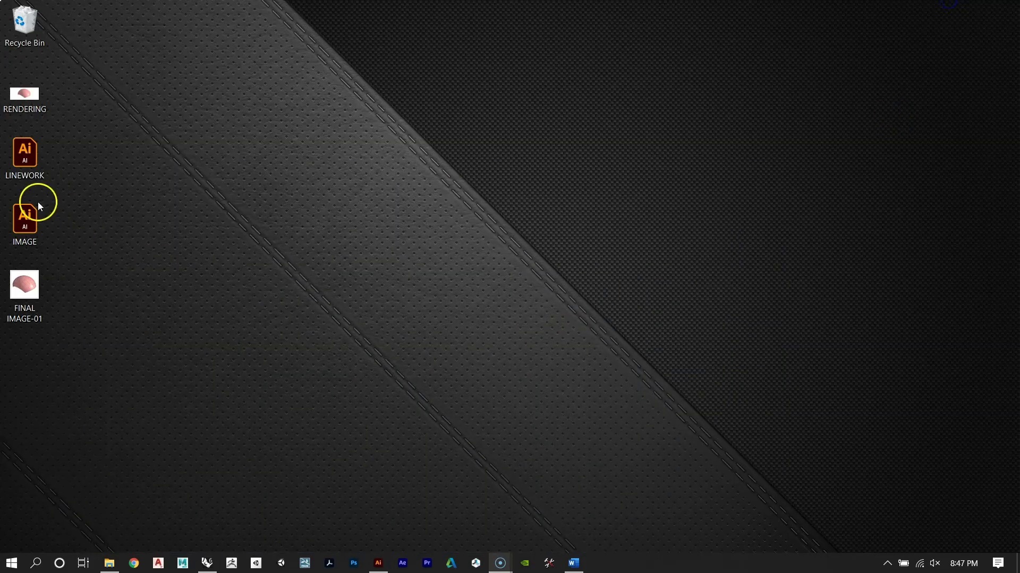
double_click(27, 154)
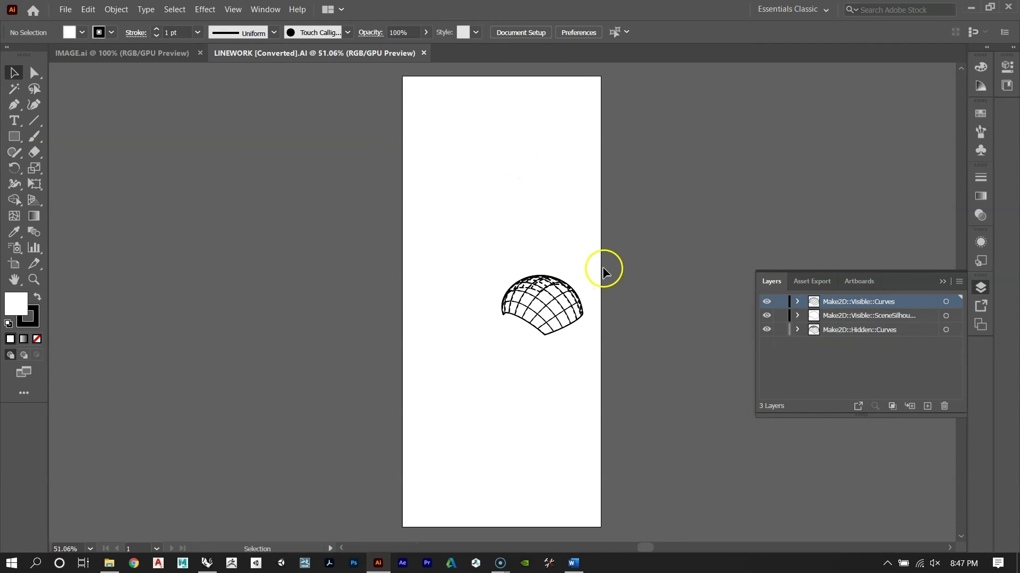
left_click(971, 7)
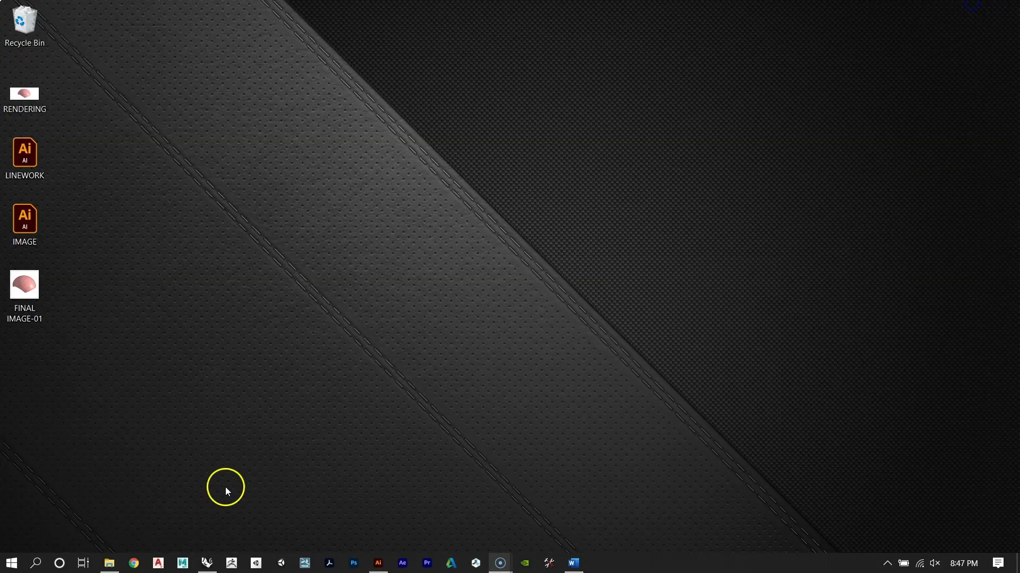
left_click(207, 563)
right_click_drag(432, 324, 405, 345)
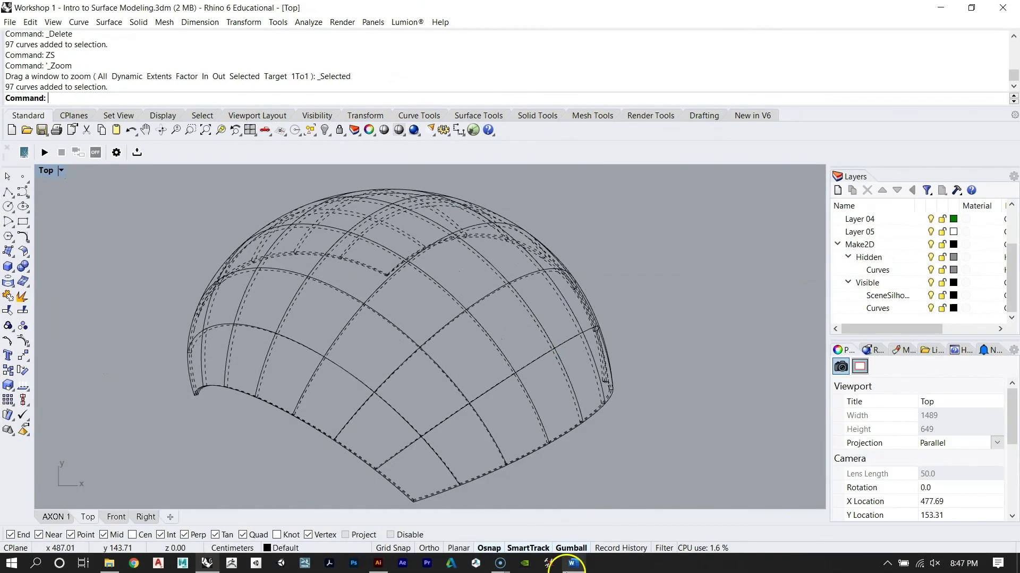
left_click(500, 563)
mouse_move(498, 567)
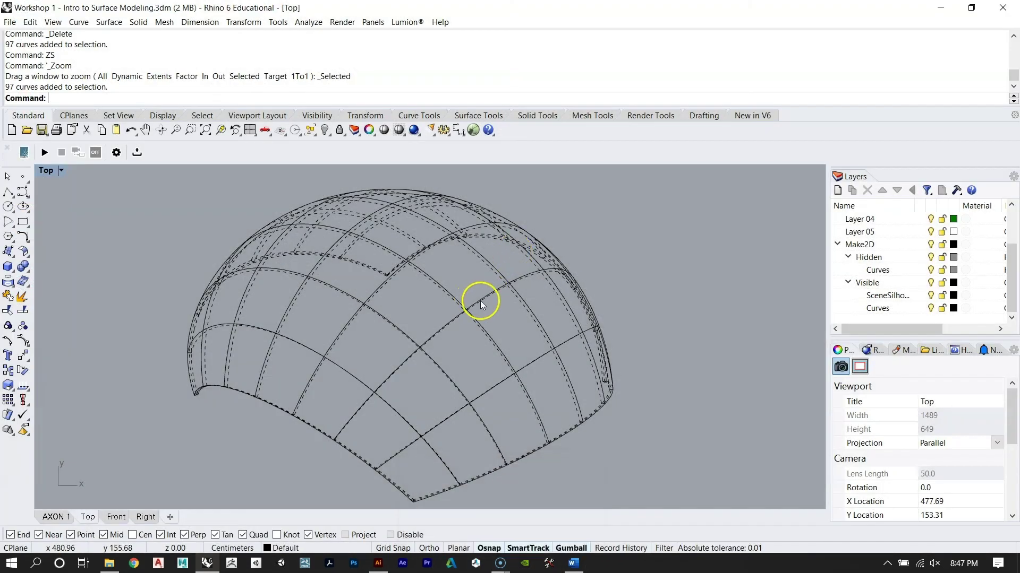
Step: Try to export all of the dome linework as Adobe Illustrator, replacing the LINEWORK file on the Desktop
right_click_drag(481, 303, 494, 295)
left_click_drag(156, 187, 686, 497)
left_click(260, 248)
left_click_drag(154, 177, 698, 507)
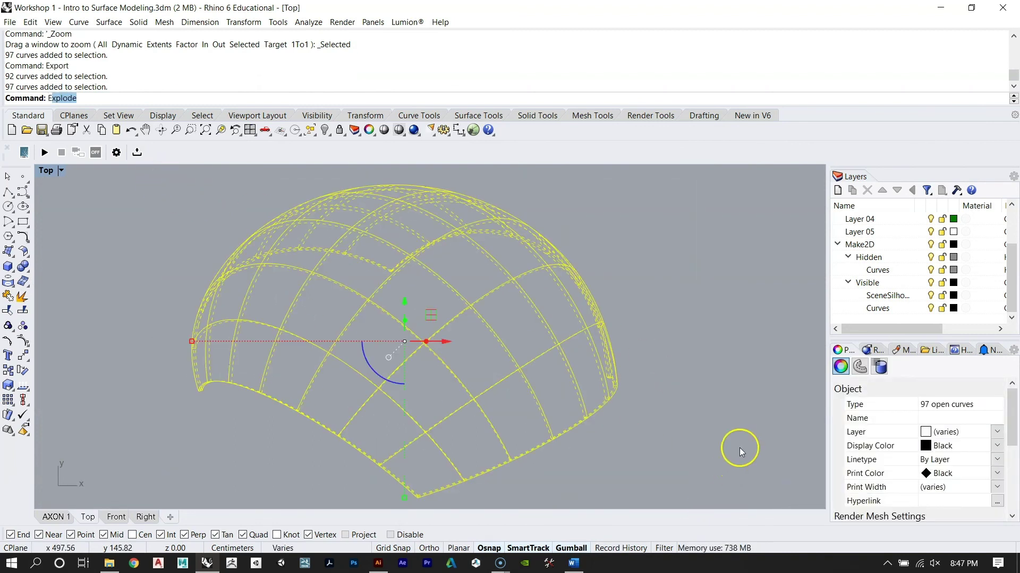
key("Return")
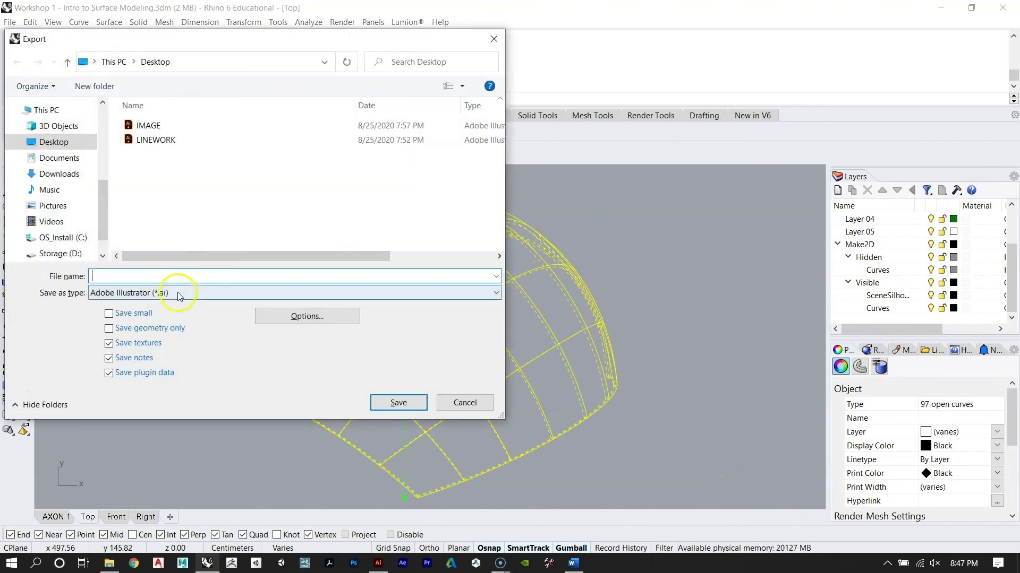
left_click(152, 141)
left_click(387, 404)
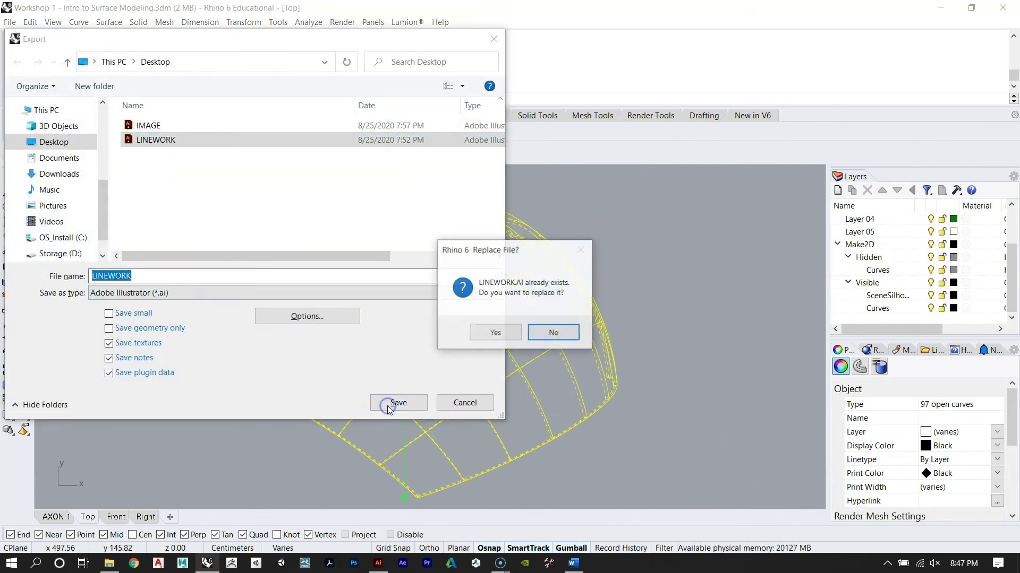
left_click(485, 334)
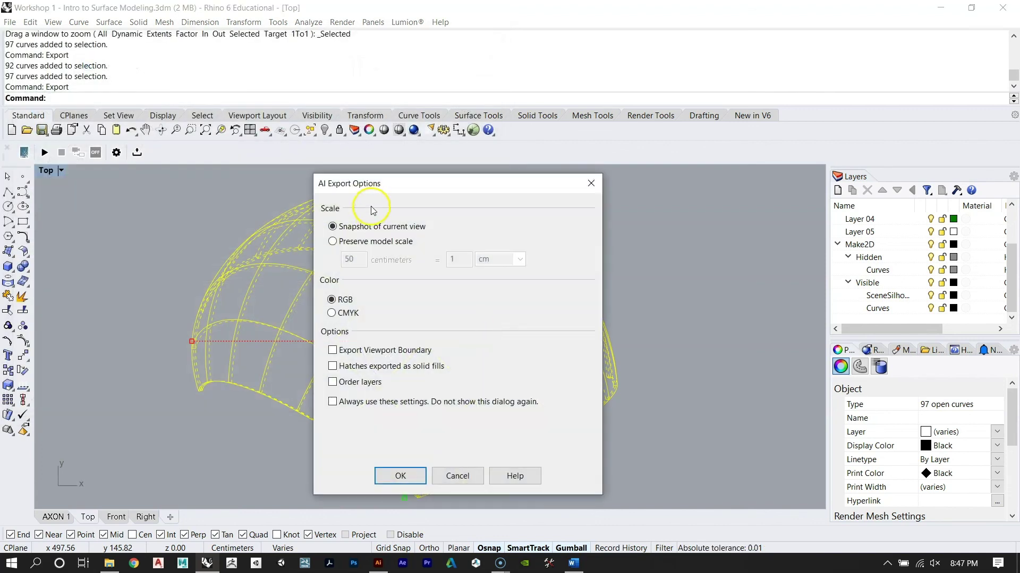
Step: Review the AI export options with the scale set to Snapshot of current view, and cancel the export
left_click_drag(366, 190, 359, 182)
left_click(339, 223)
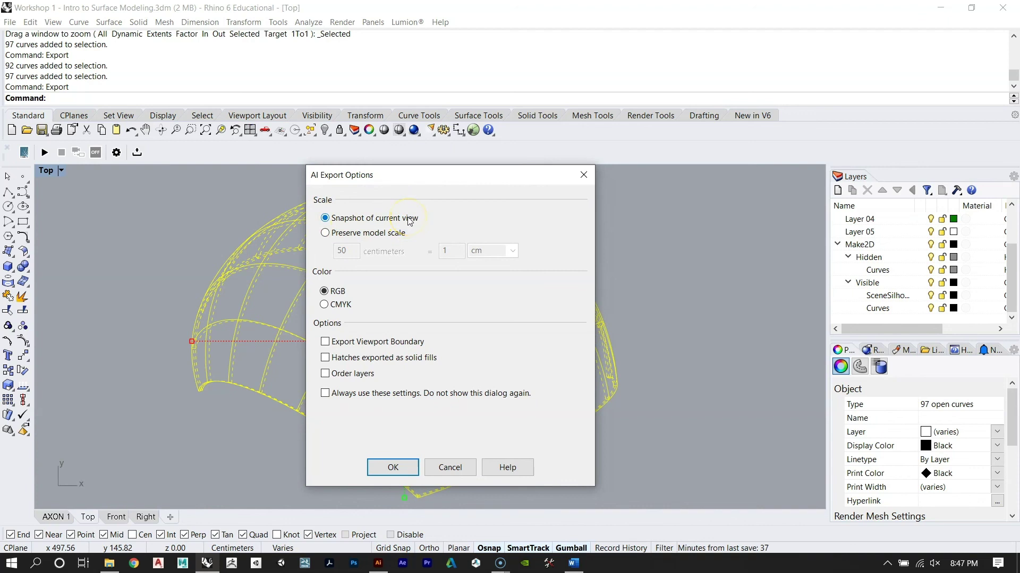
left_click(396, 232)
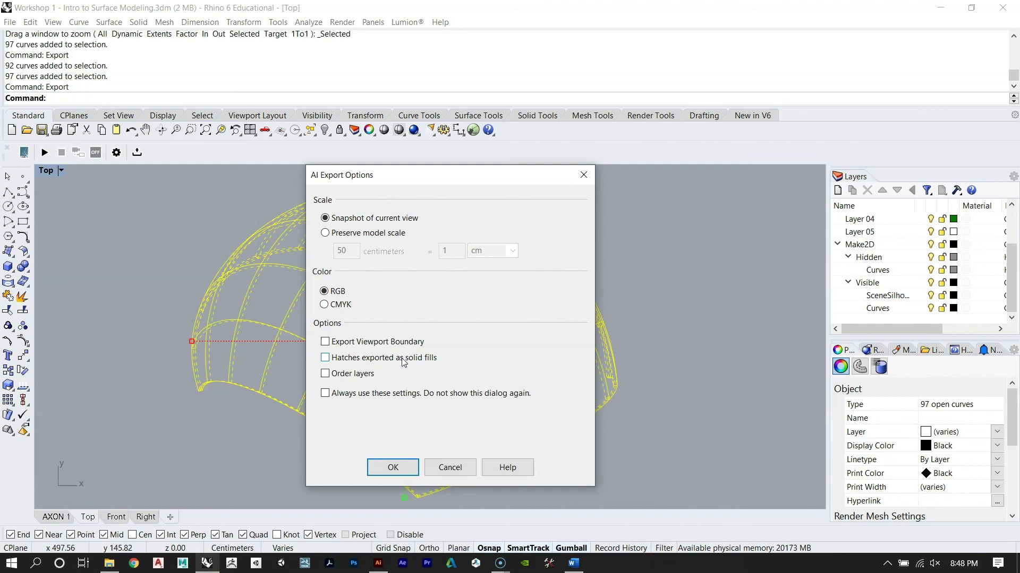
left_click(383, 382)
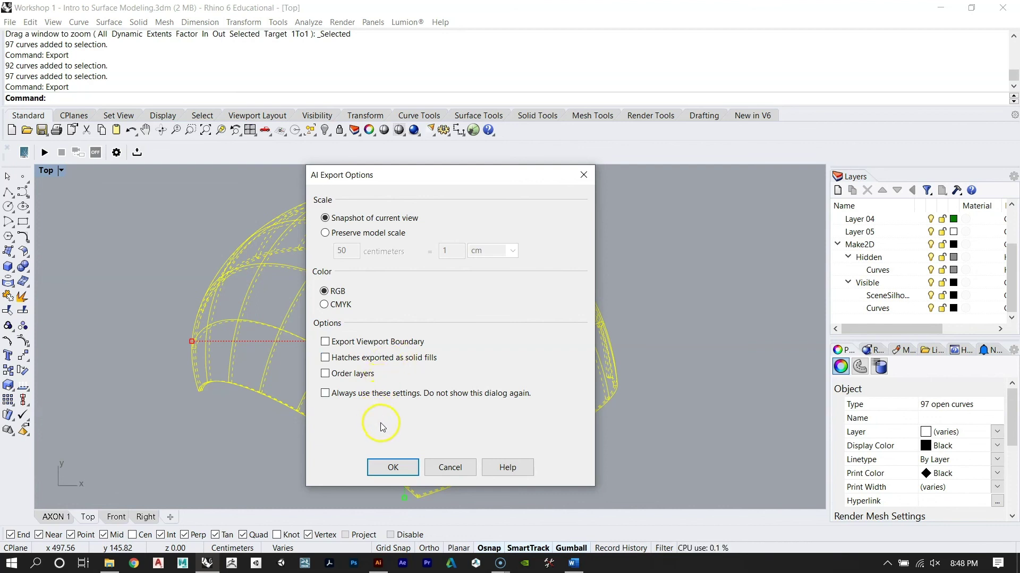
left_click(450, 468)
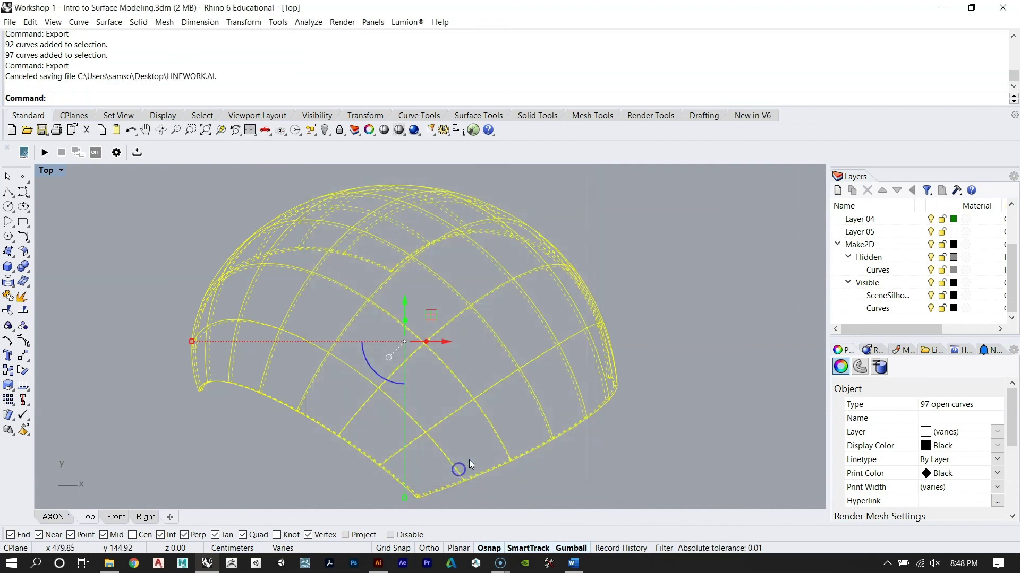
Step: Switch to the LINEWORK document in Illustrator, select the whole dome linework, and clear the selection
left_click(940, 8)
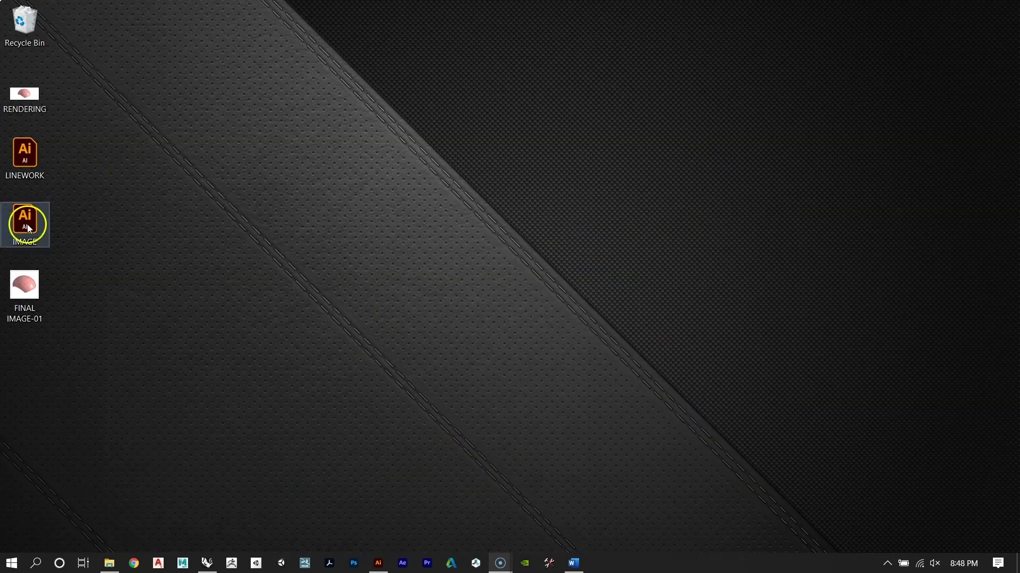
left_click(379, 563)
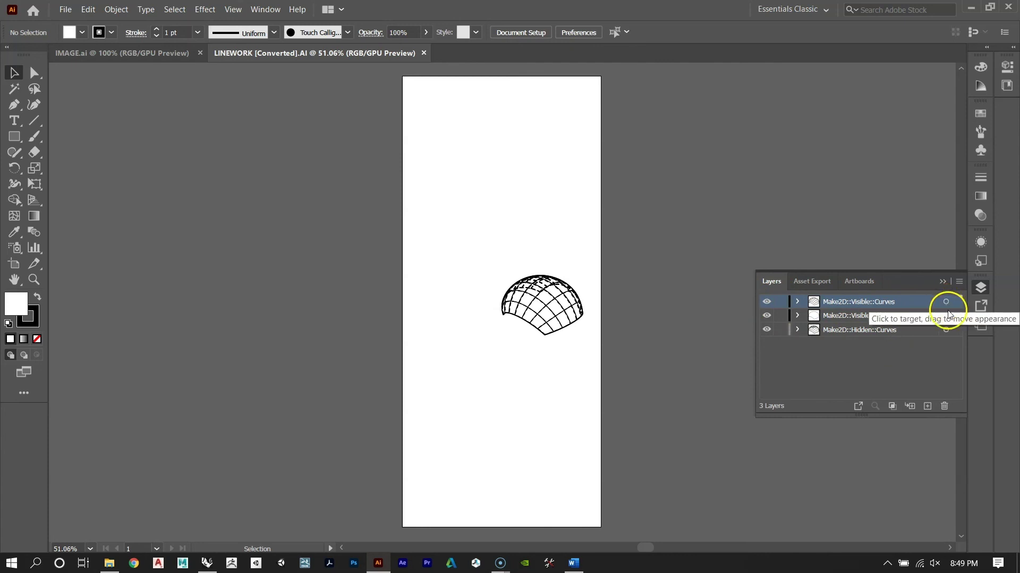
left_click_drag(466, 238, 632, 391)
left_click(665, 298)
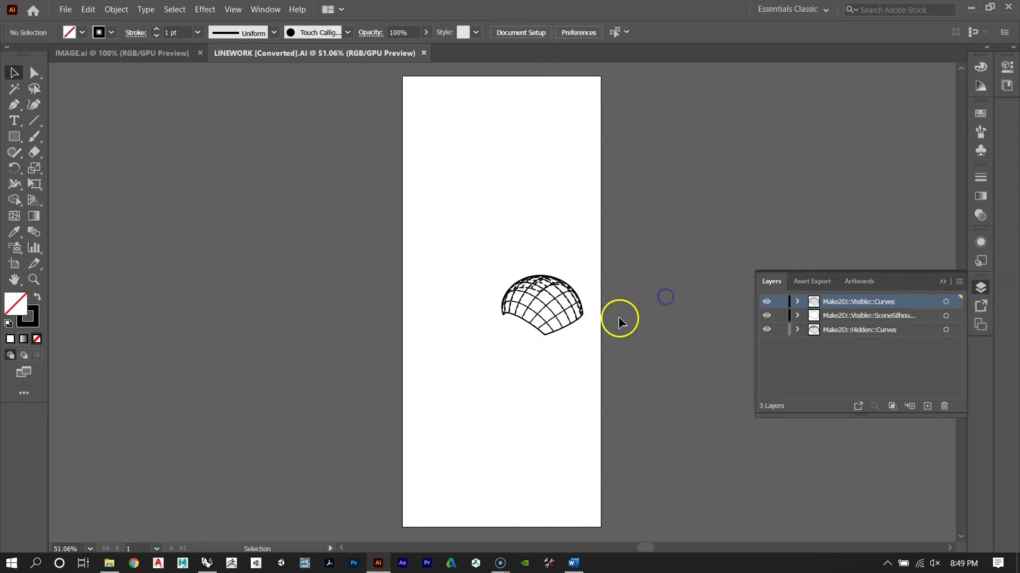
Step: Examine the layer structure in the IMAGE.ai document, including the visible, silhouette and hidden curve layers and the border rectangle
left_click(138, 53)
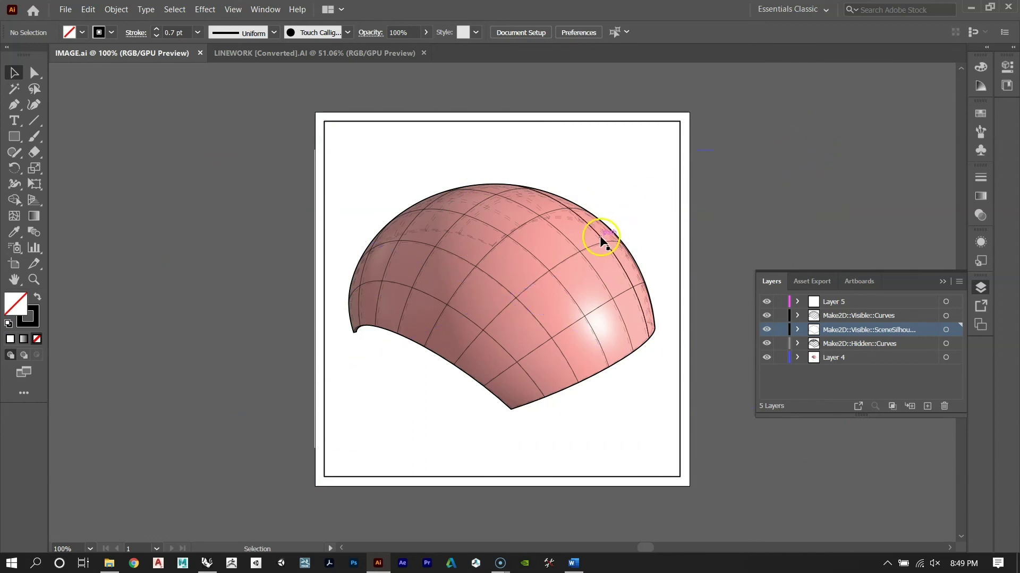
left_click(883, 316)
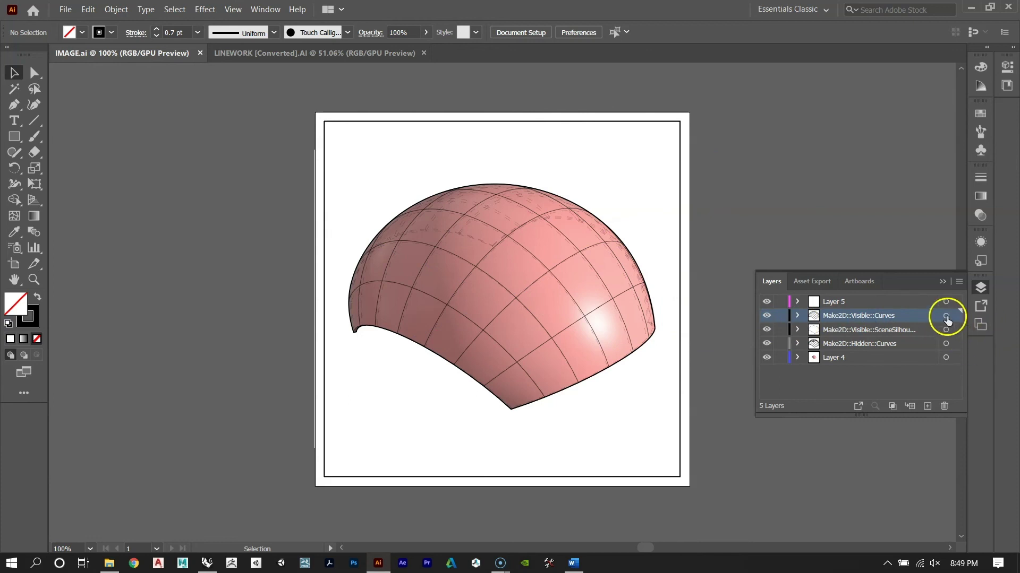
left_click(946, 317)
left_click(946, 330)
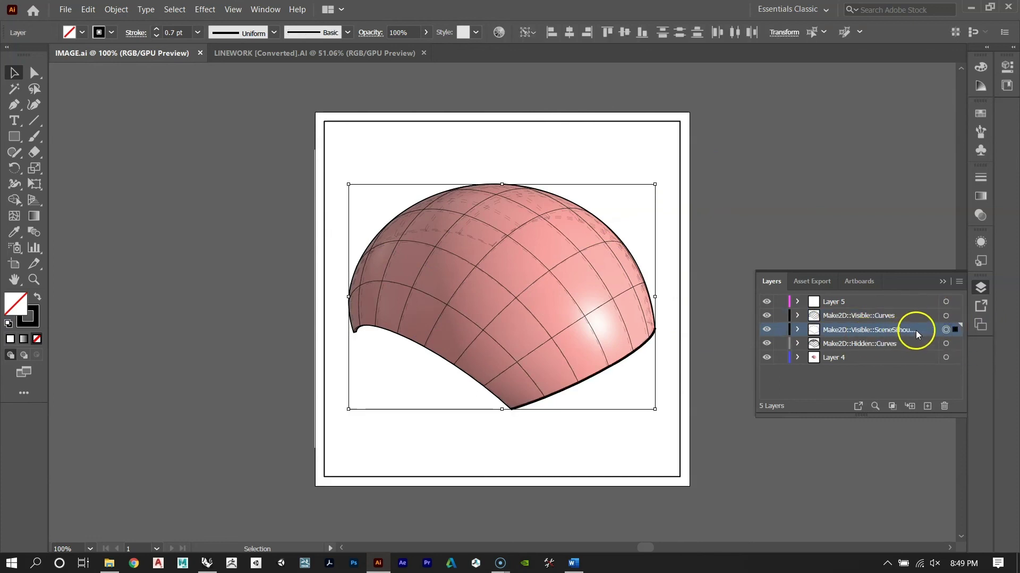
left_click(924, 319)
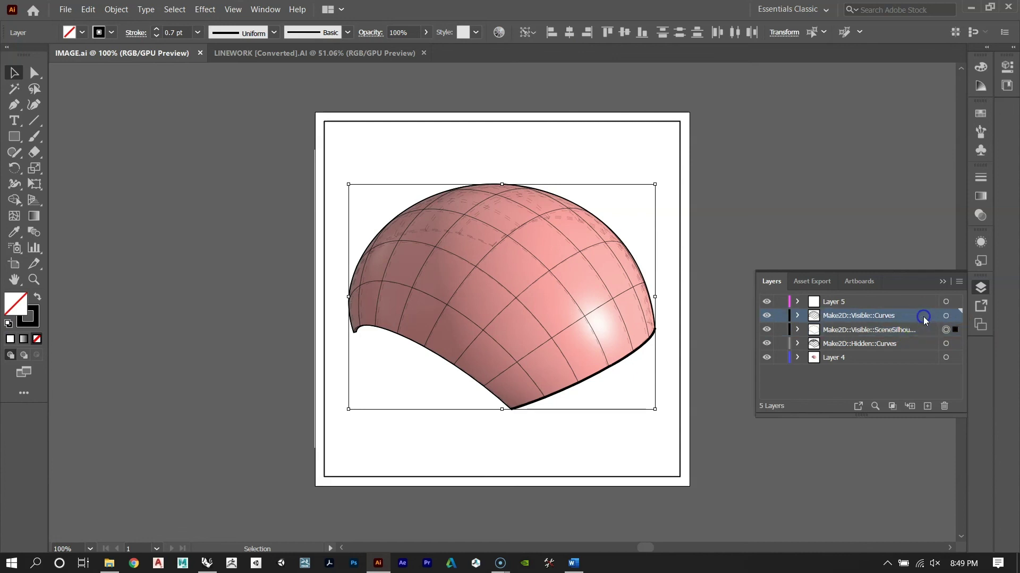
left_click(915, 344)
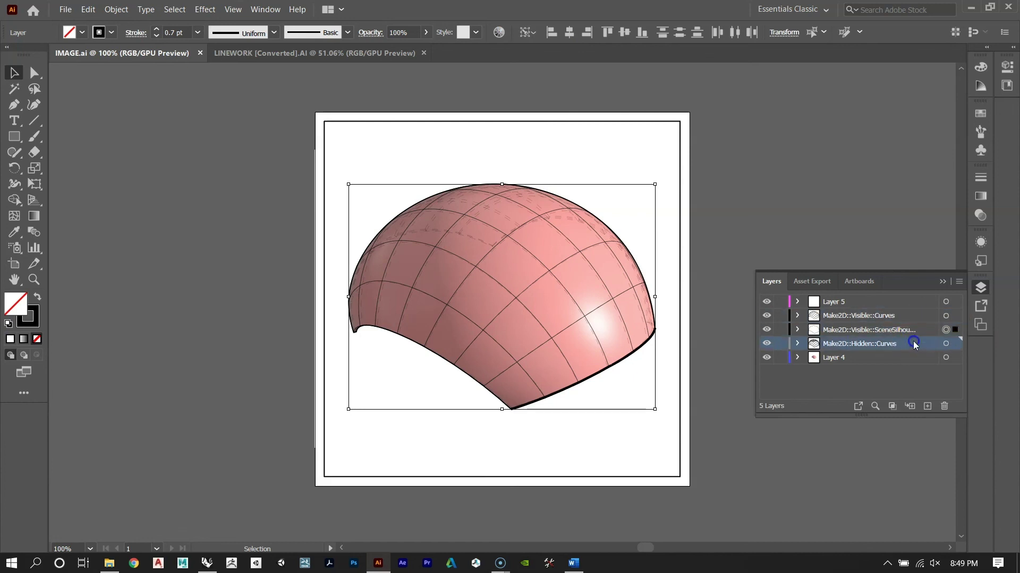
left_click(826, 201)
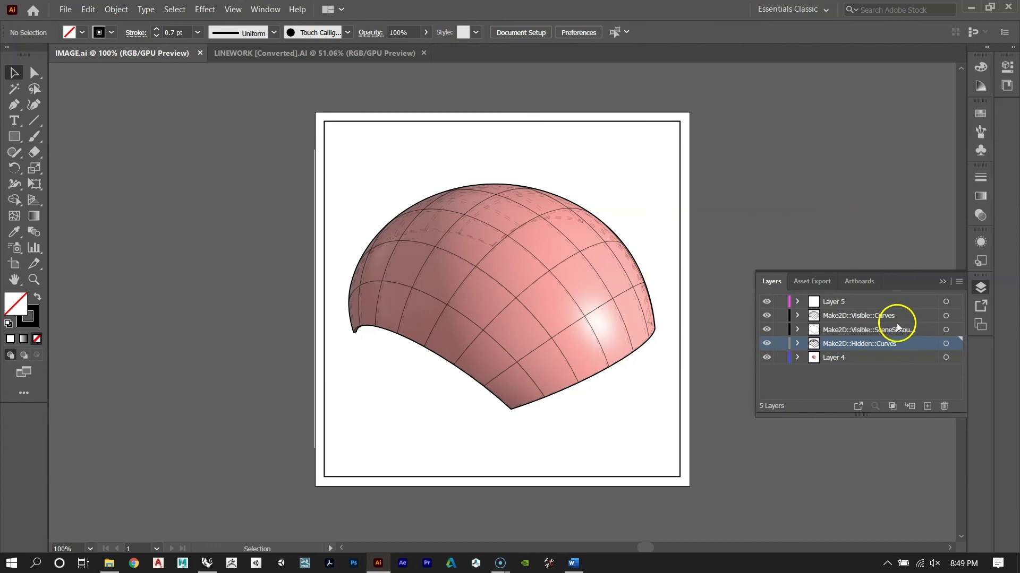
left_click(810, 182)
left_click(680, 136)
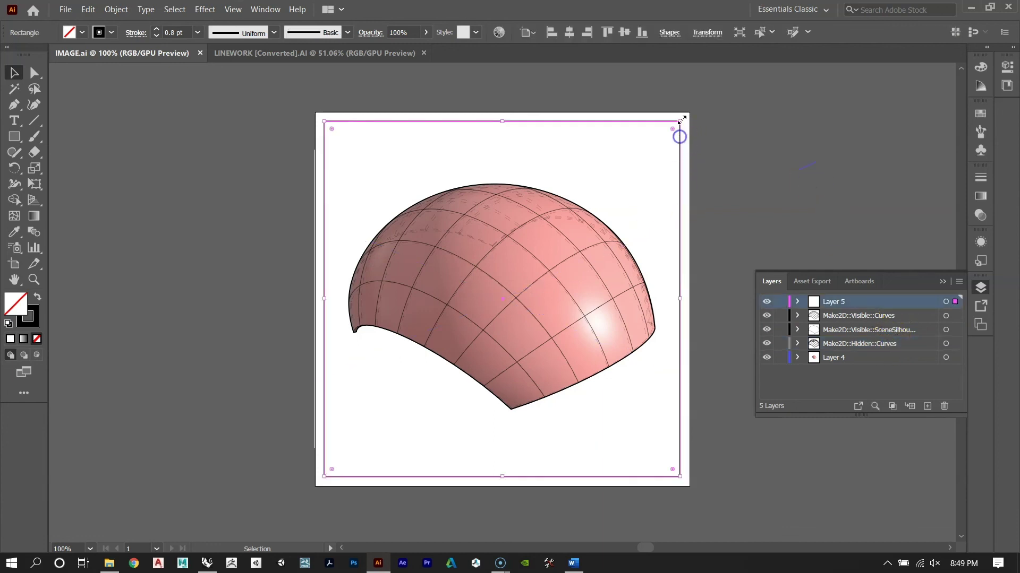
left_click(849, 112)
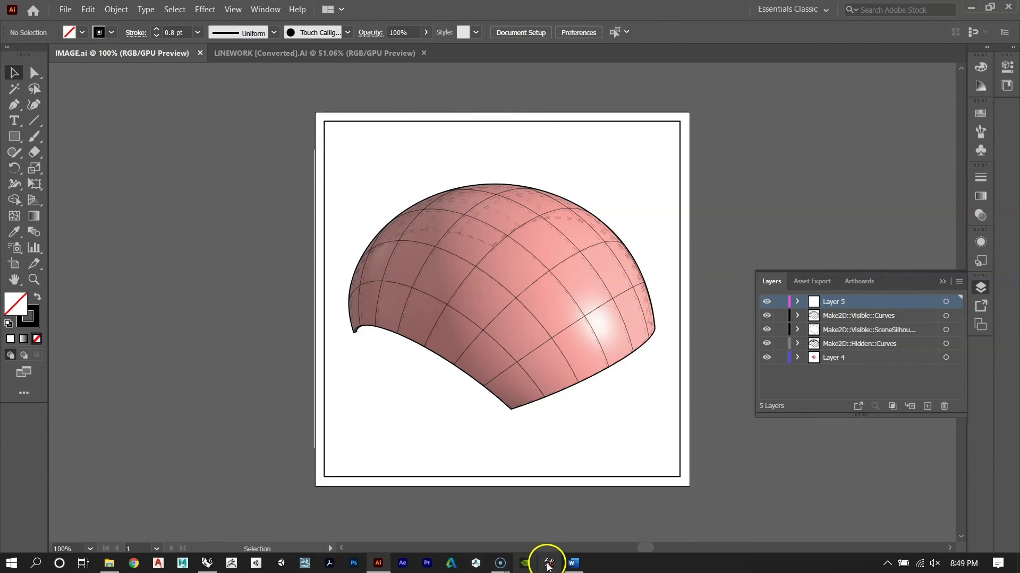
Step: Switch to Rhino, maximize the AXON 1 viewport and restore the saved AXON 1 named view
left_click(206, 562)
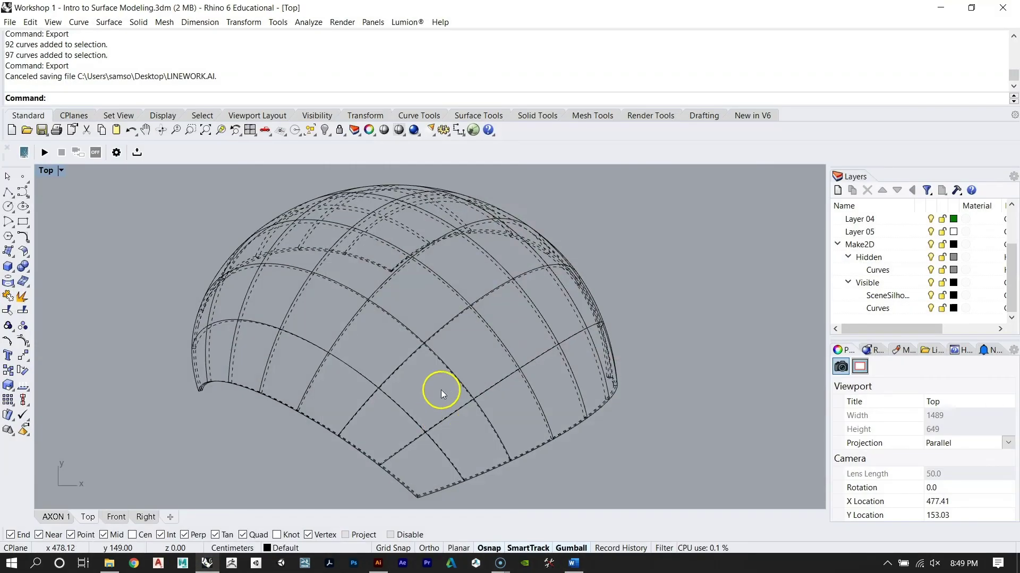
double_click(52, 175)
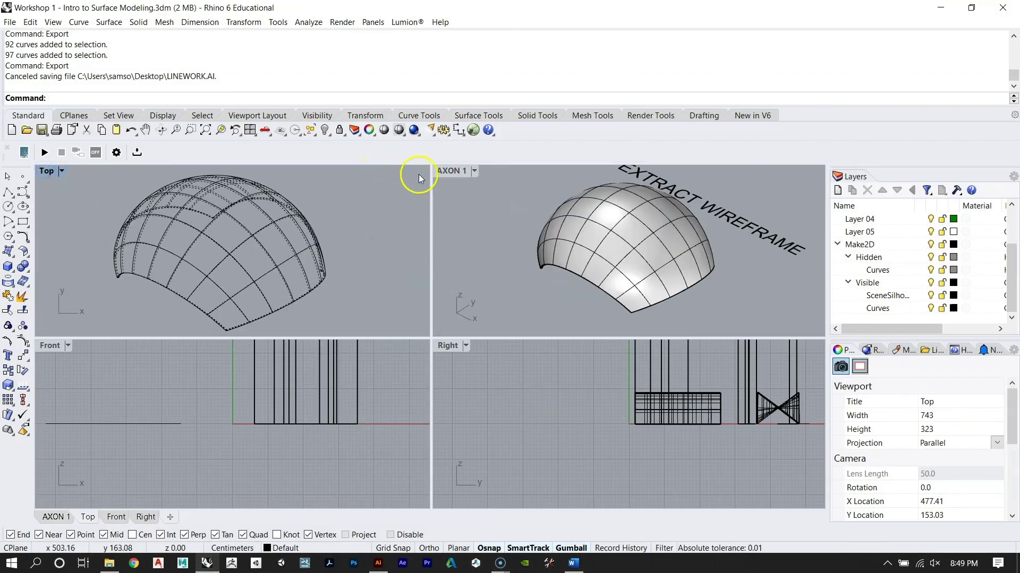
double_click(446, 172)
type("NamedView")
key("Return")
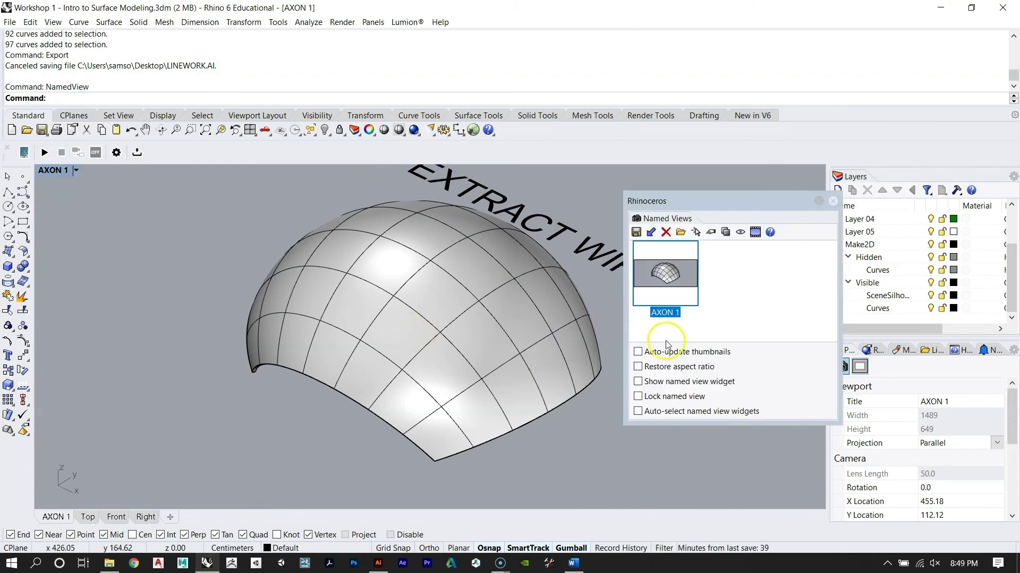
double_click(672, 275)
left_click(834, 201)
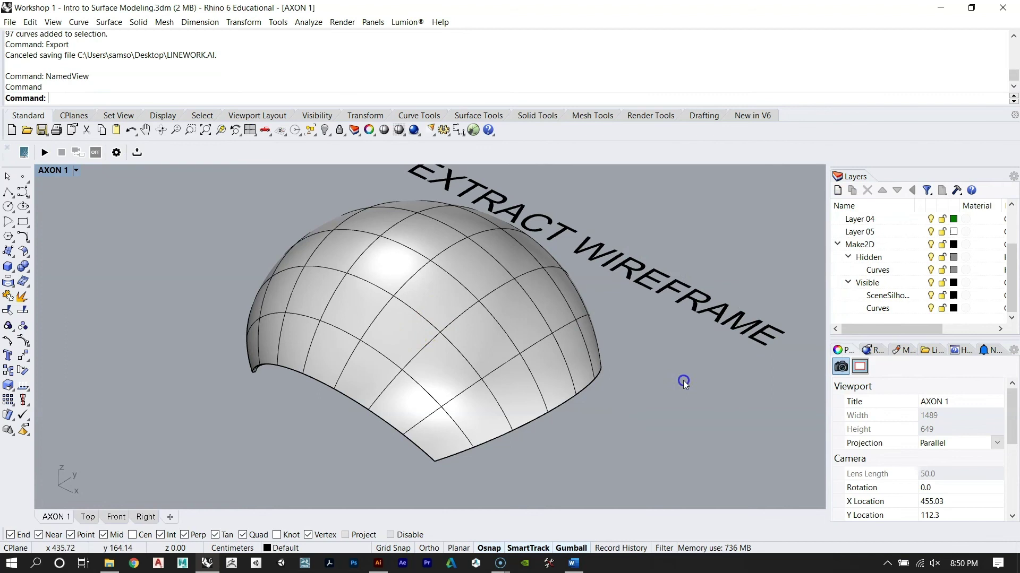
Step: Set the AXON 1 viewport to Rendered display and hide all curves with SelCrv and Hide
left_click(53, 170)
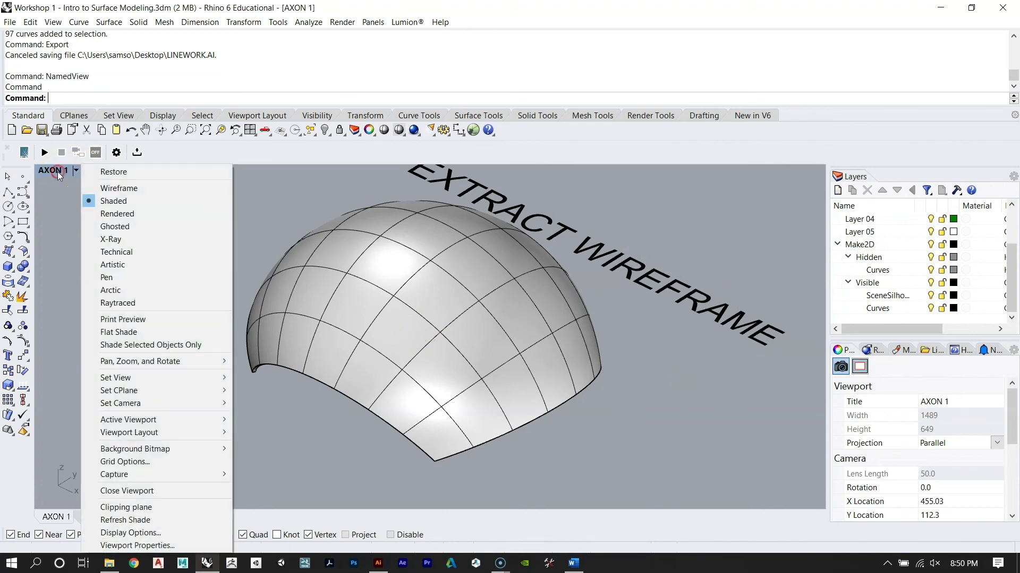
left_click(123, 215)
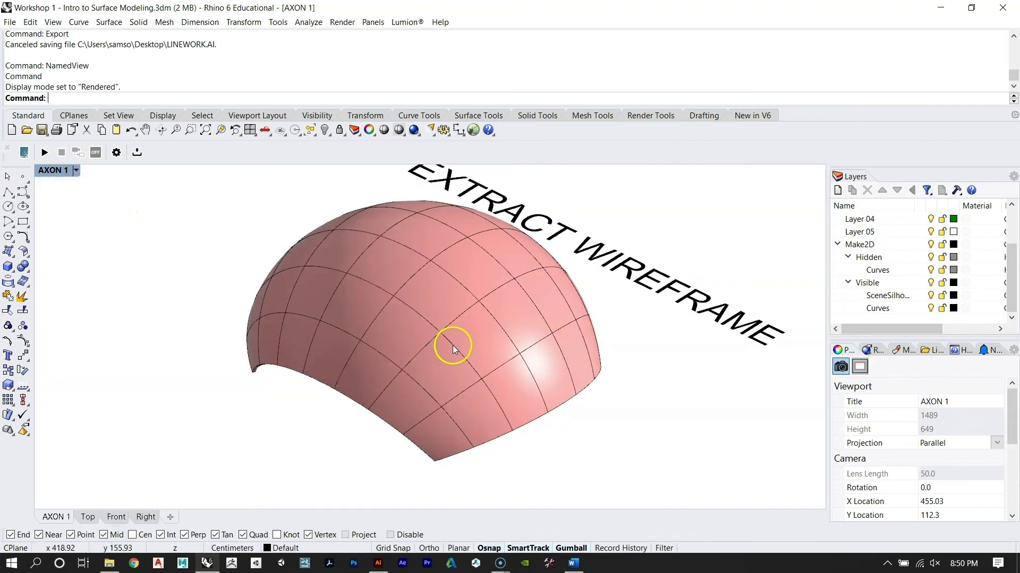
type("Crv")
key("Return")
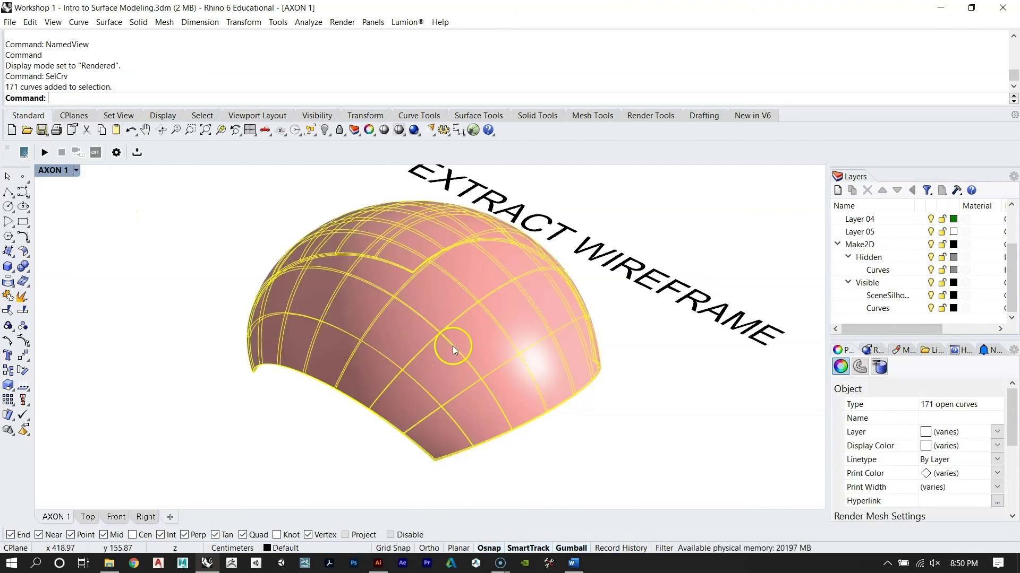
type("Hide")
key("Return")
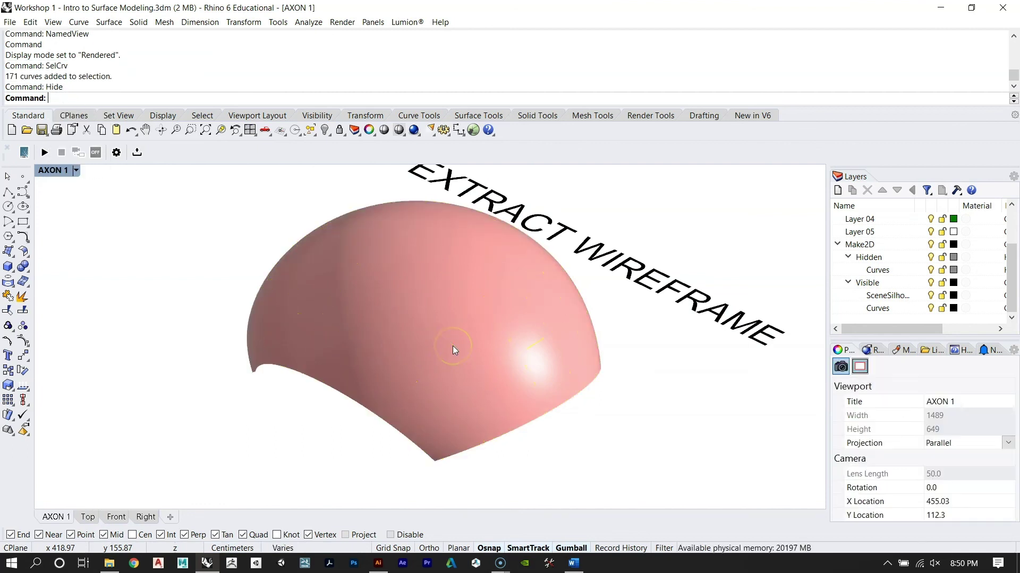
Step: Select the dome and review its Paint material and the available types for creating a new material
left_click(456, 346)
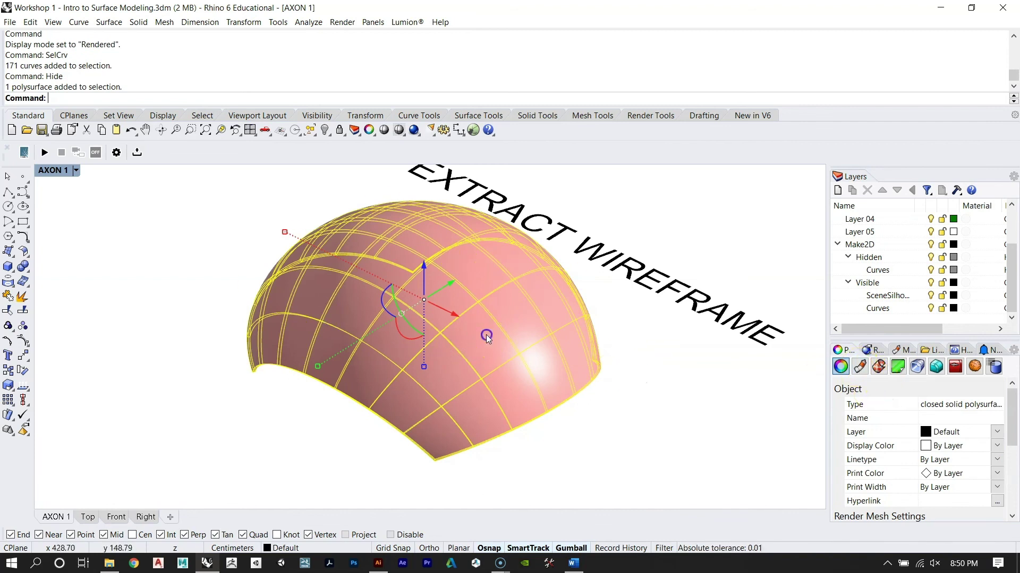
left_click(860, 368)
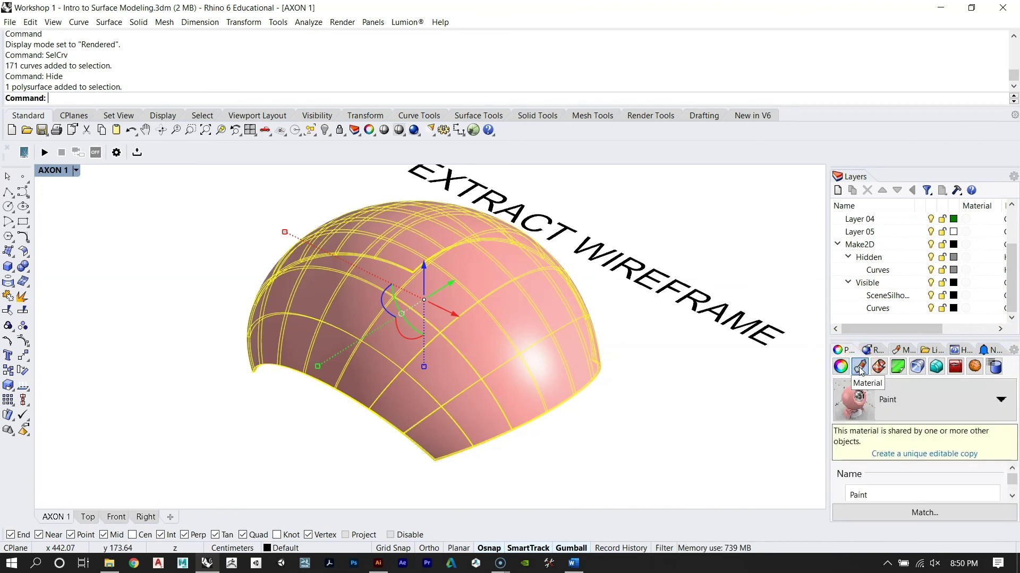
left_click(884, 415)
left_click(884, 408)
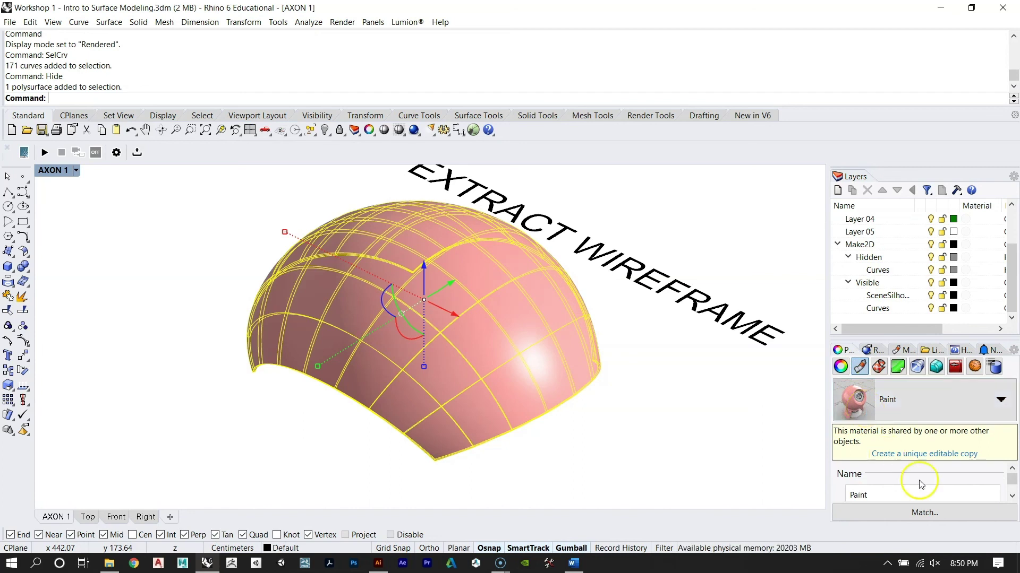
right_click(905, 396)
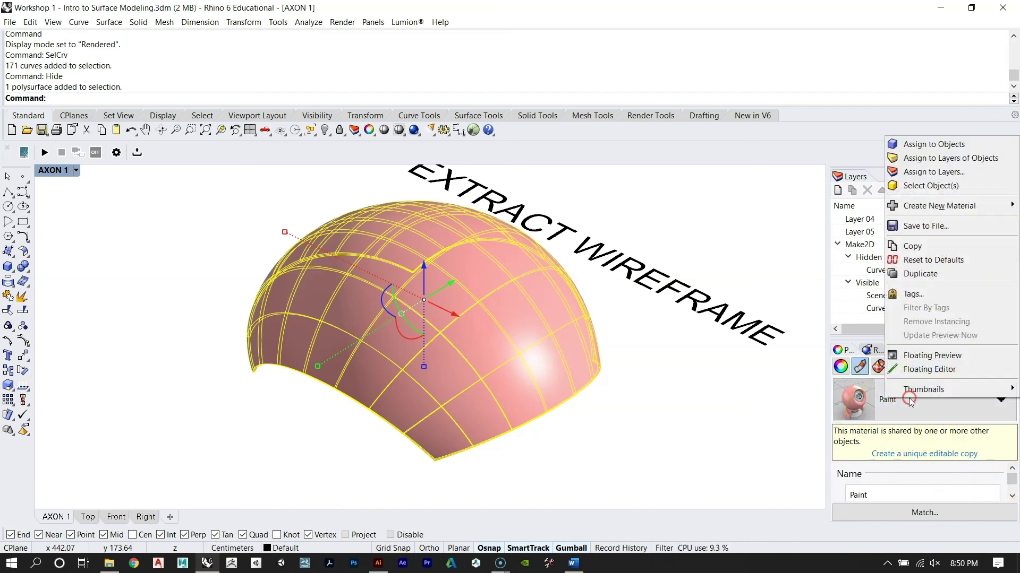
mouse_move(950, 205)
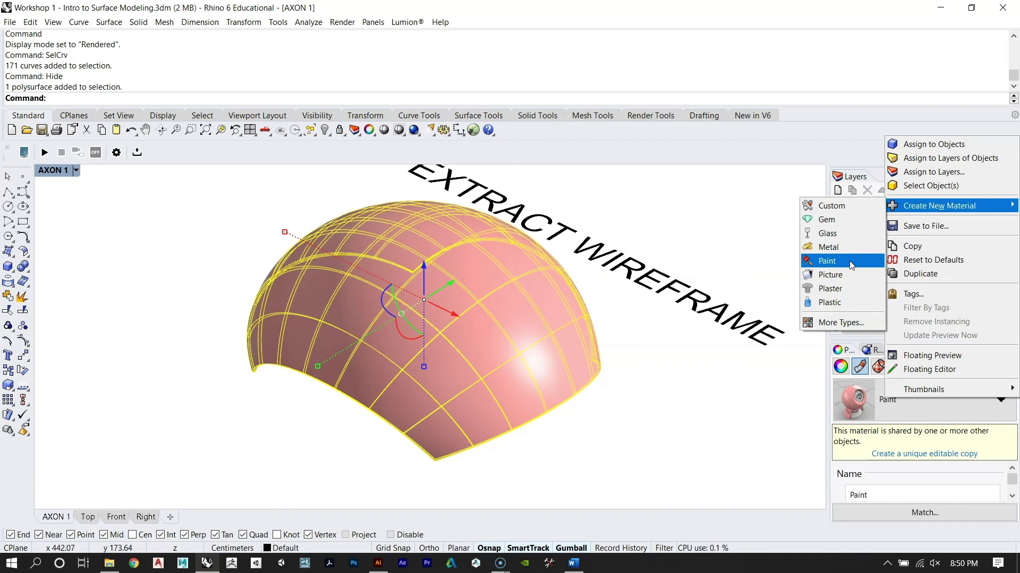
left_click(675, 324)
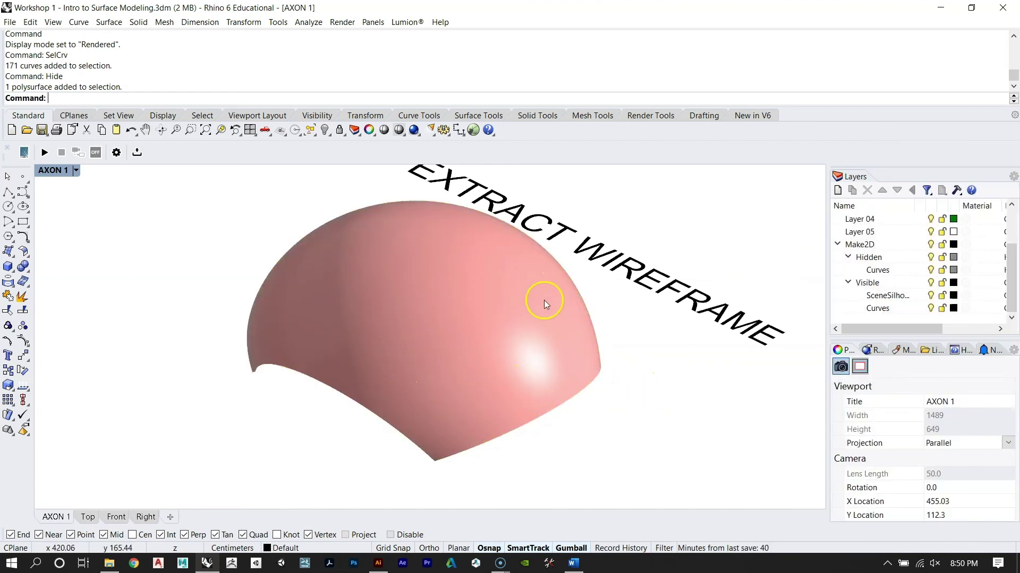
Step: Set the glossiness of the dome's Paint material to full gloss
left_click(519, 304)
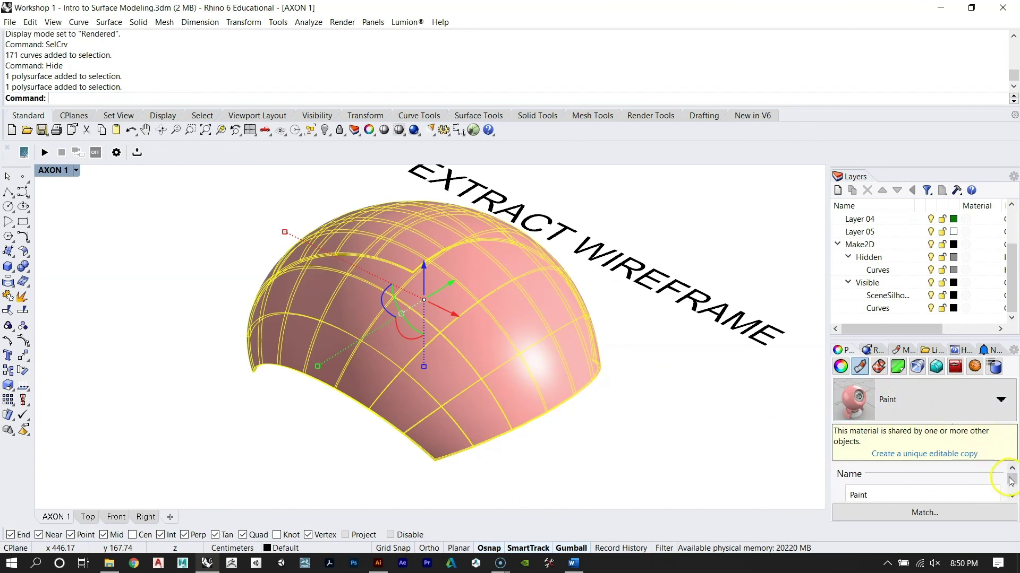
left_click(1012, 496)
left_click(1011, 496)
left_click(1012, 496)
left_click(1012, 496)
left_click(1011, 496)
left_click(964, 483)
left_click_drag(965, 484, 954, 485)
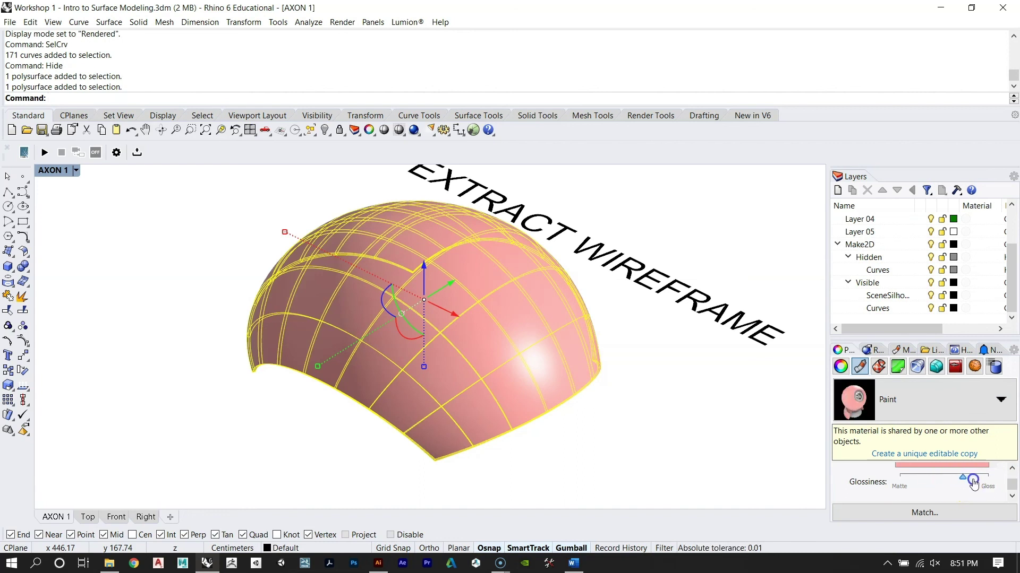
left_click(781, 426)
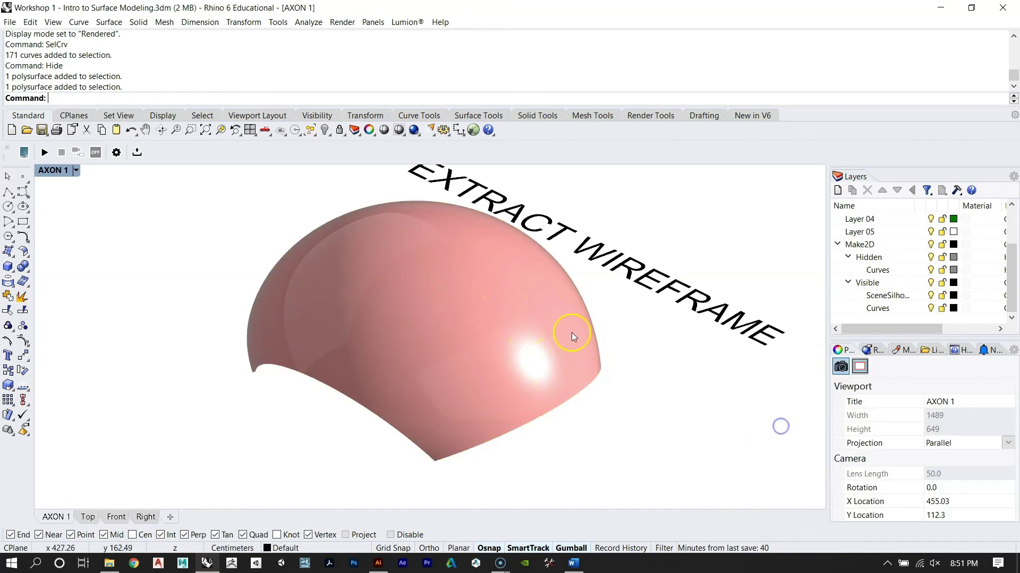
Step: Assign the Paint material to the selected dome polysurface and clear the selection
left_click(512, 337)
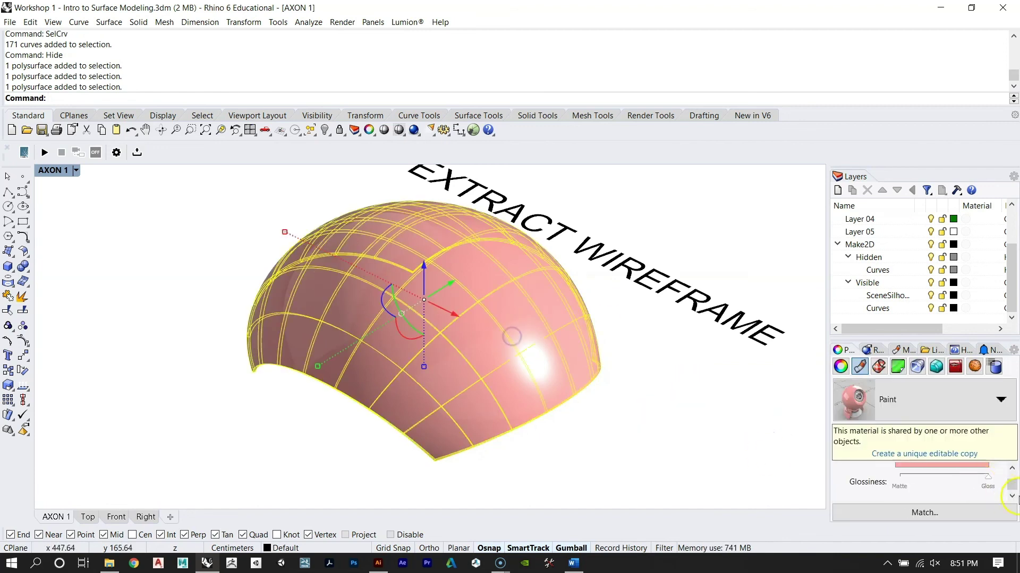
mouse_move(990, 486)
left_mouse_down()
mouse_move(979, 485)
mouse_move(1012, 493)
mouse_move(1013, 477)
left_mouse_up()
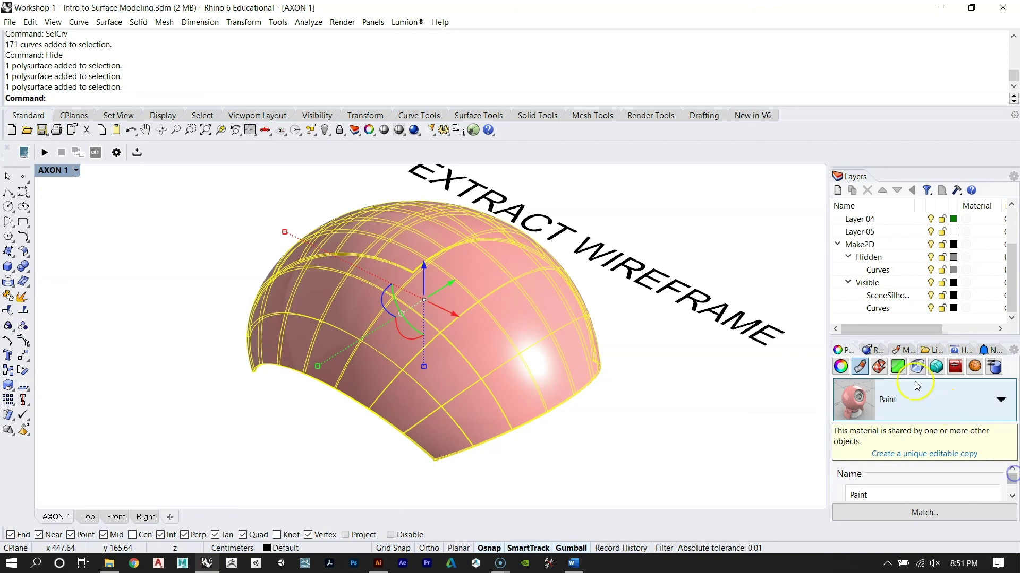
right_click(904, 404)
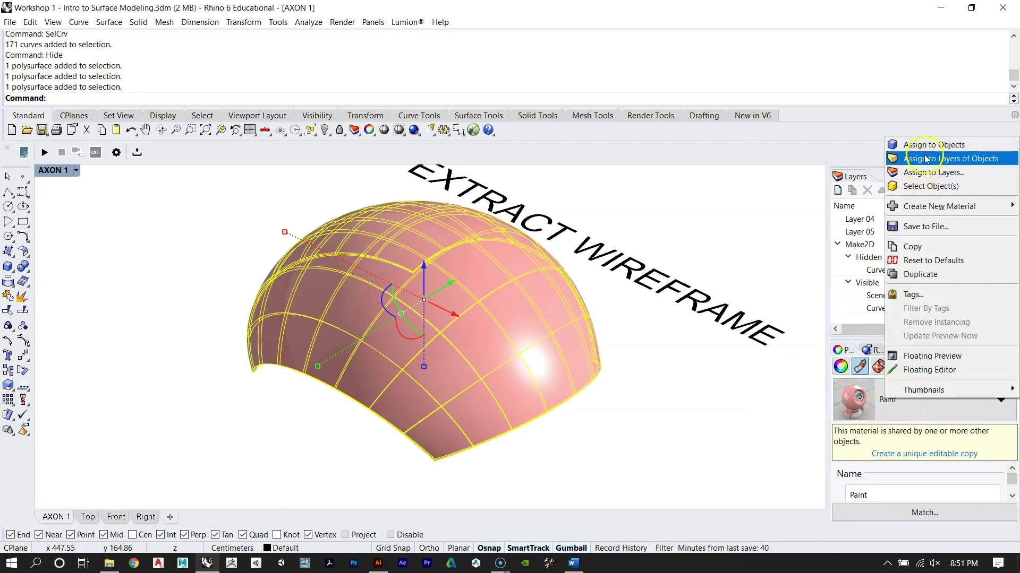
left_click(925, 147)
left_click(689, 389)
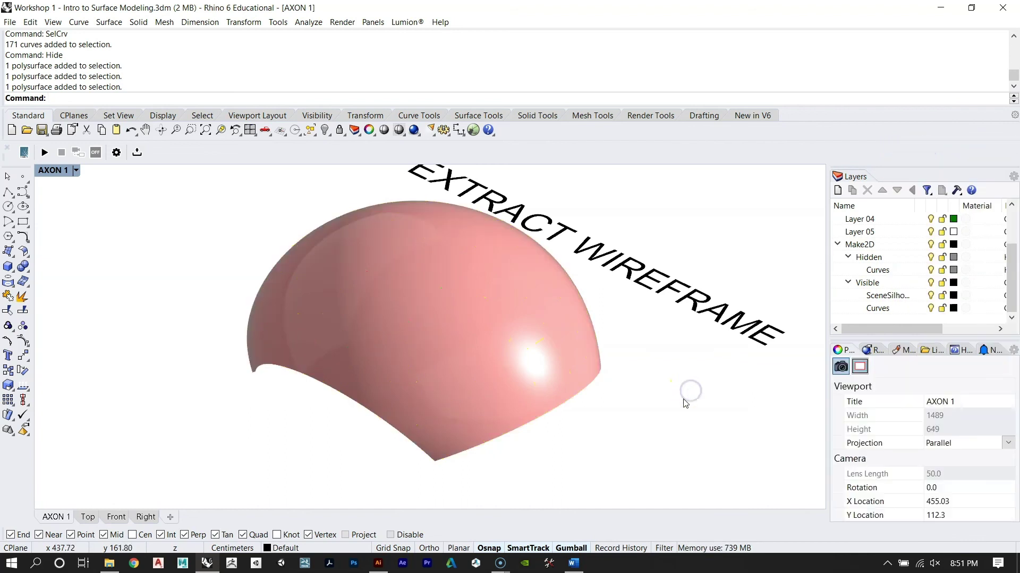
Step: Examine the rendering settings for resolution, DPI, quality and backdrop
left_click(873, 350)
mouse_move(1013, 391)
left_mouse_down()
mouse_move(1014, 367)
mouse_move(1014, 385)
left_mouse_up()
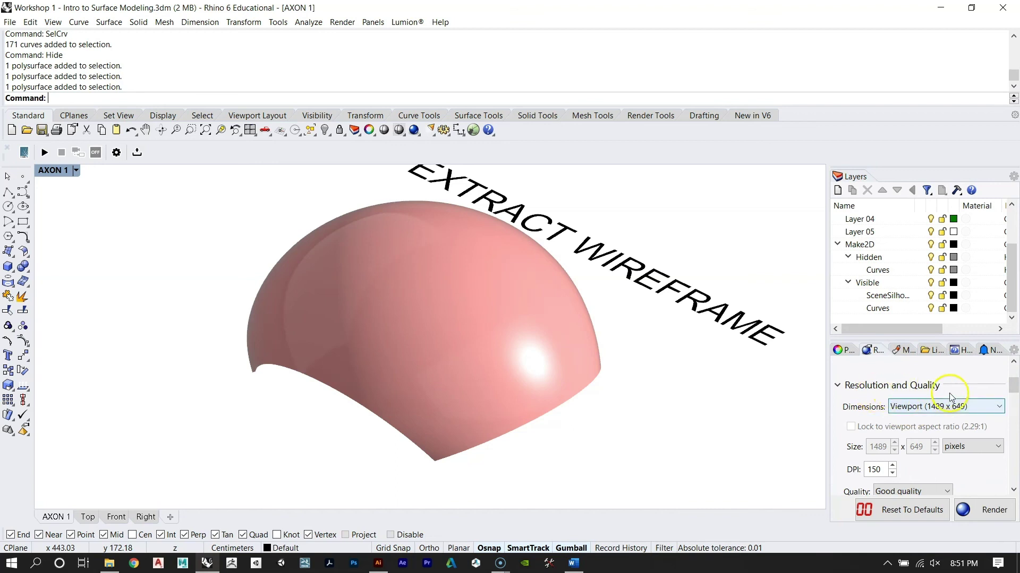
left_click_drag(1014, 385, 1015, 394)
left_click(874, 422)
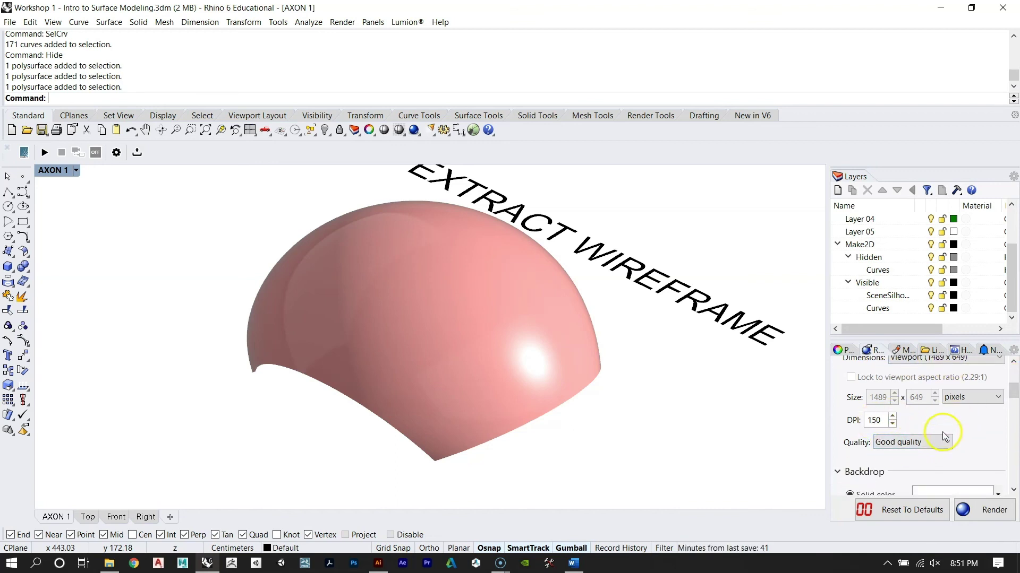
left_click_drag(1012, 390, 1014, 391)
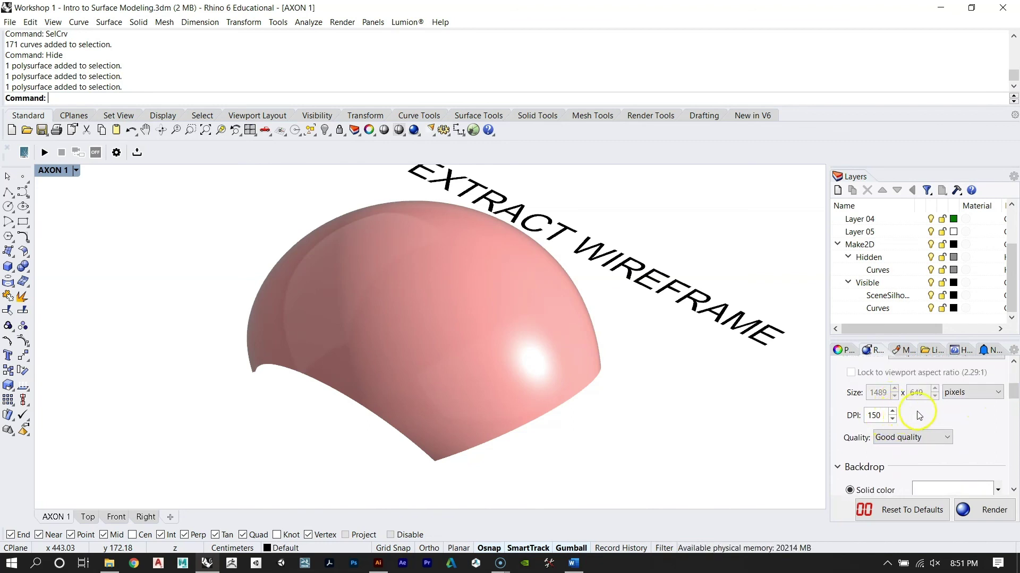
left_click_drag(1014, 391, 1015, 416)
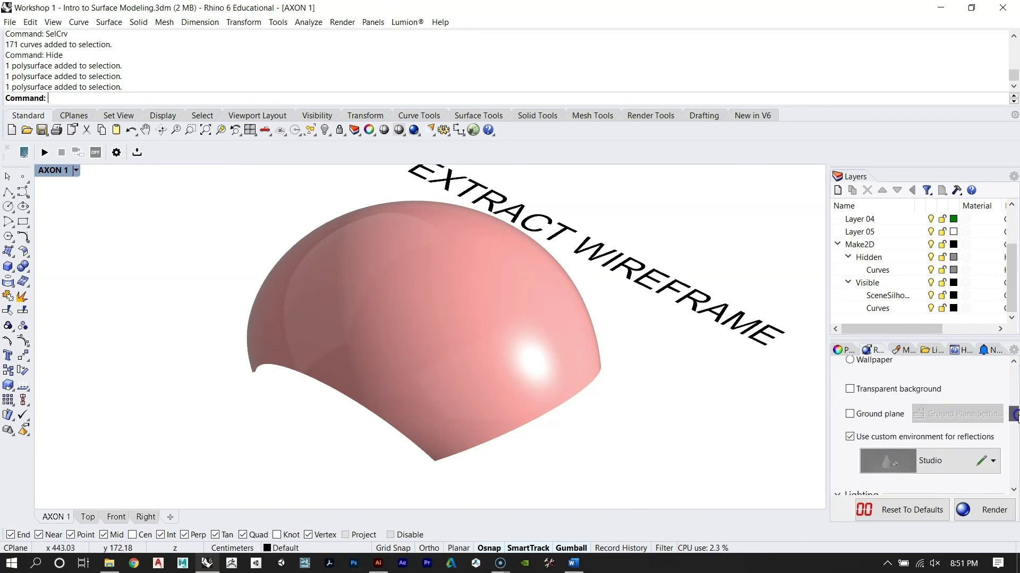
Step: Try the ground plane under the dome and toggle the custom reflection environment, restoring both settings
left_click(850, 414)
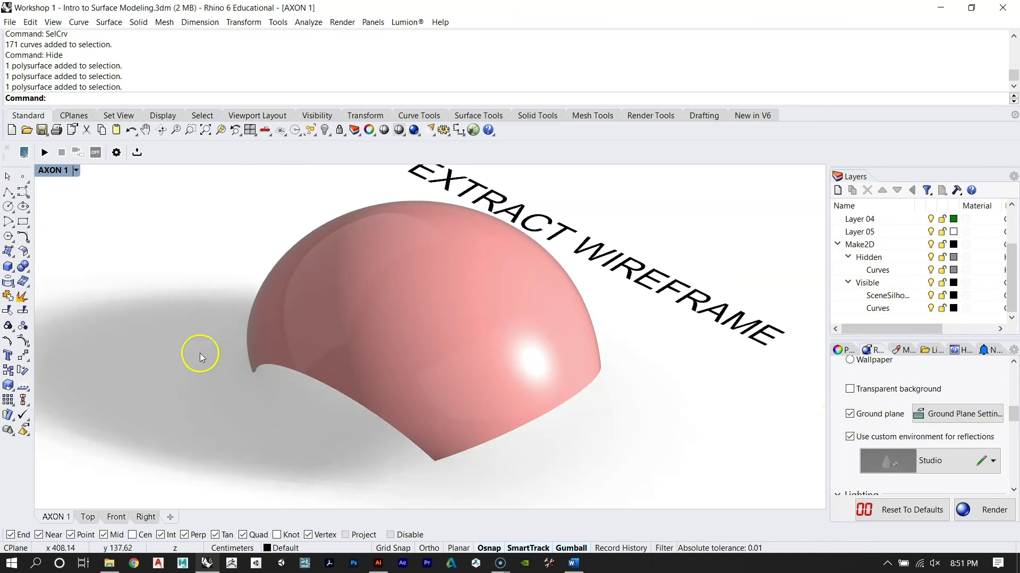
left_click(849, 436)
left_click(849, 437)
left_click(850, 415)
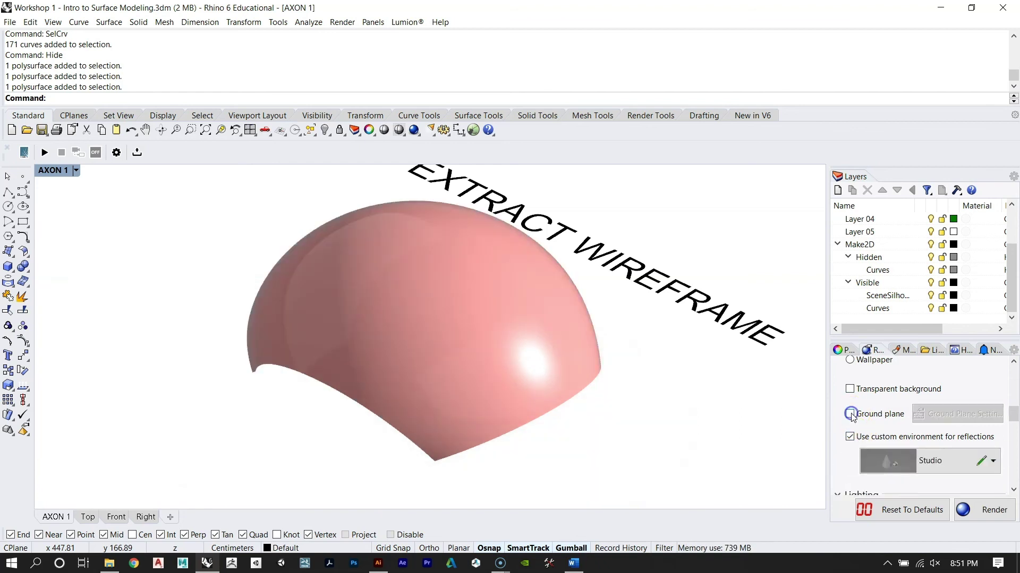
Step: Adjust the sun position to an azimuth of 58.9° and an altitude of 39.8° in the sun settings
left_click_drag(1014, 415, 1015, 429)
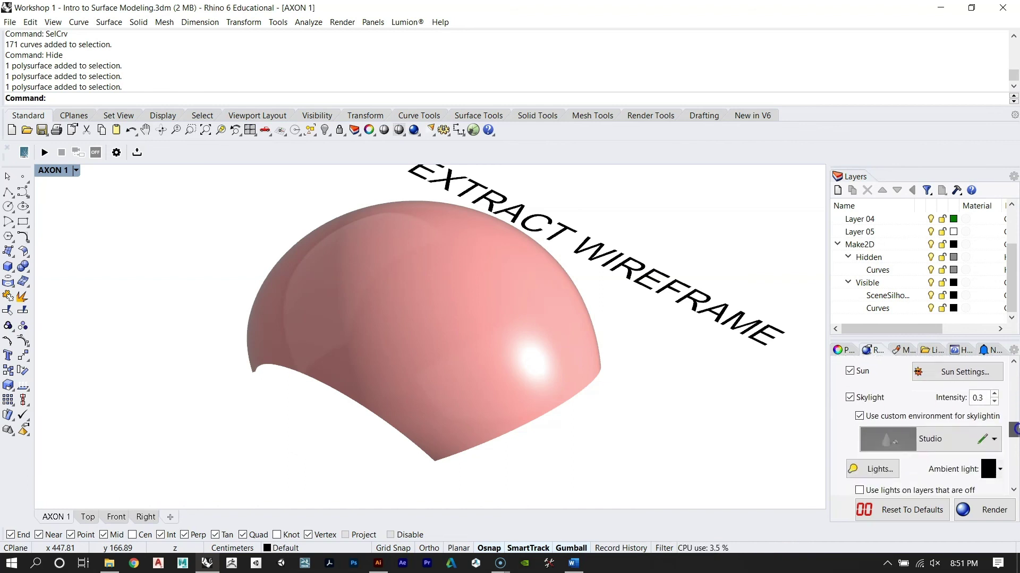
left_click(850, 372)
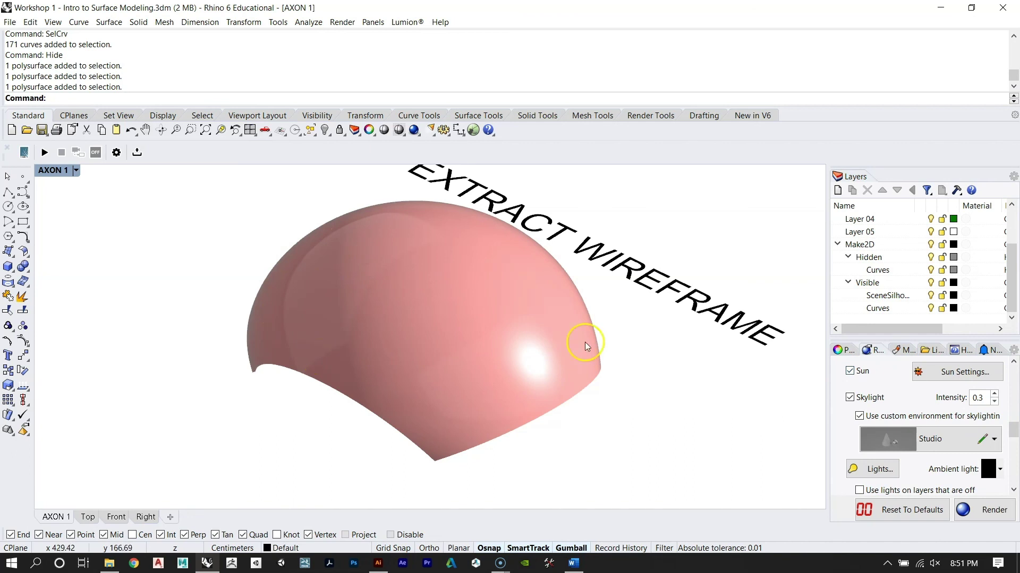
left_click(938, 371)
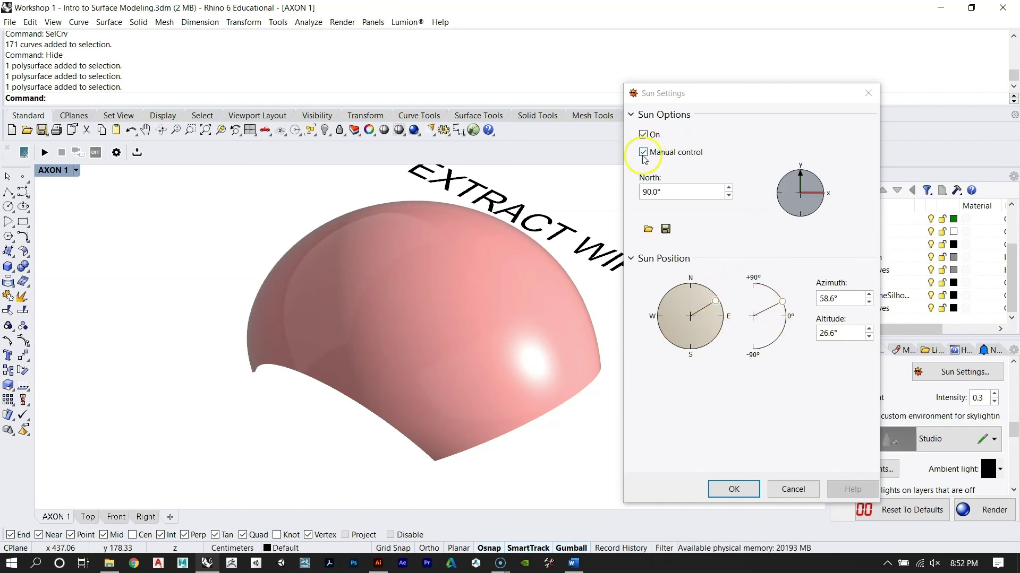
left_click(712, 301)
mouse_move(712, 302)
left_mouse_down()
mouse_move(706, 294)
mouse_move(716, 301)
left_mouse_up()
mouse_move(780, 301)
left_mouse_down()
mouse_move(765, 286)
mouse_move(780, 292)
left_mouse_up()
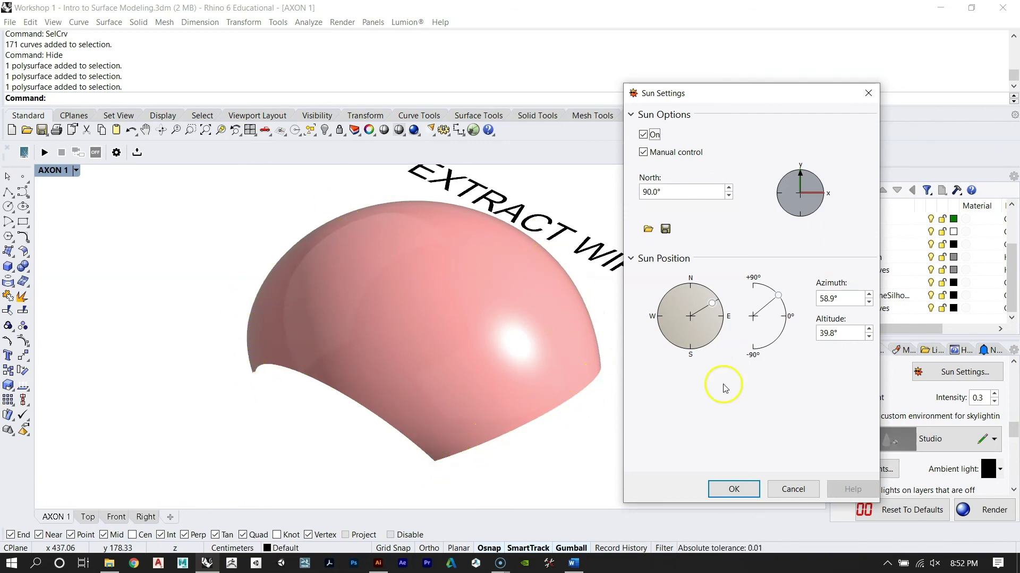
left_click(738, 488)
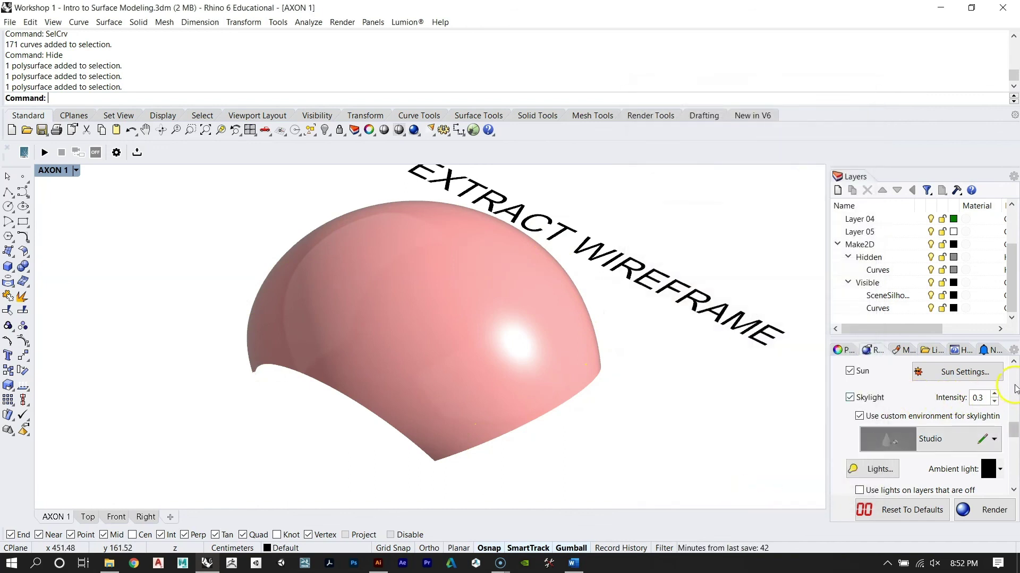
Step: Render the dome from the AXON 1 view, leaving all wireframe rendering options off
mouse_move(1014, 433)
left_mouse_down()
mouse_move(1015, 468)
mouse_move(1014, 442)
left_mouse_up()
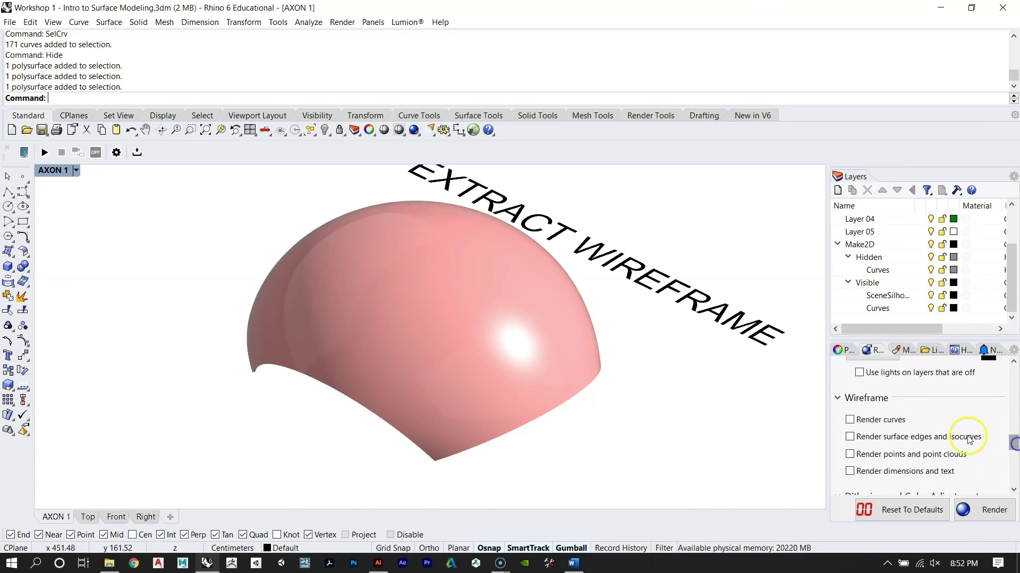
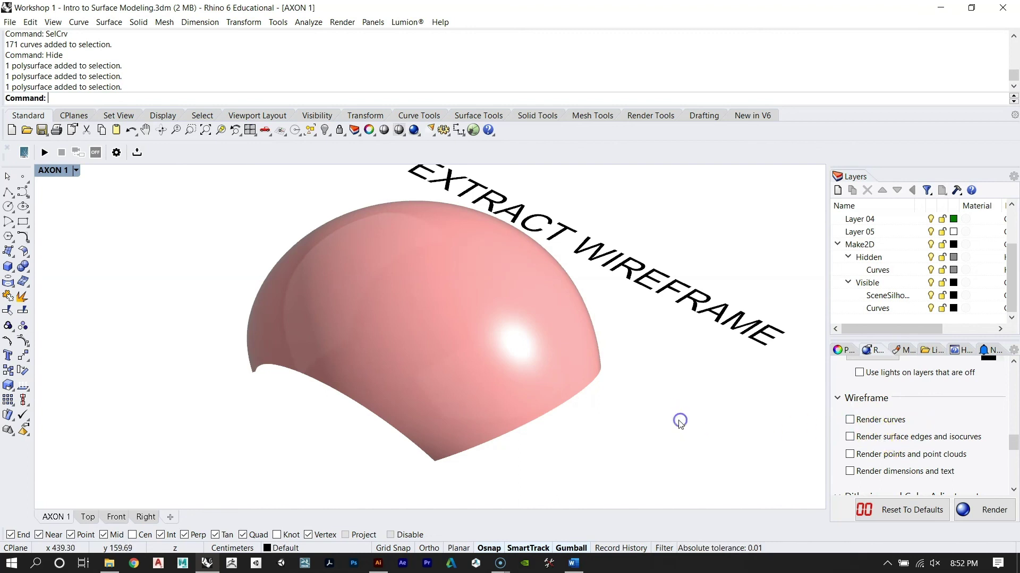
left_click(990, 511)
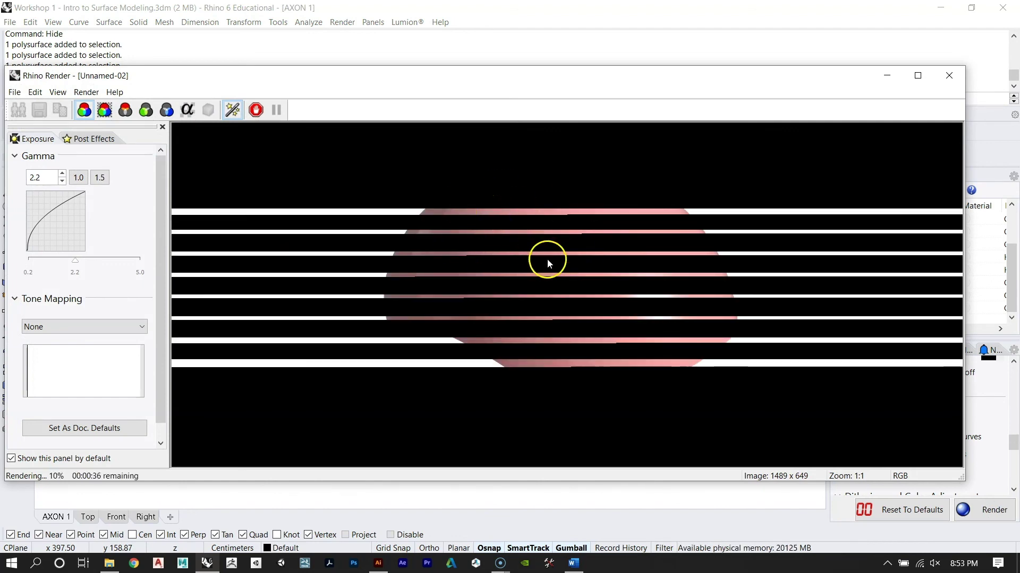
left_click(614, 255)
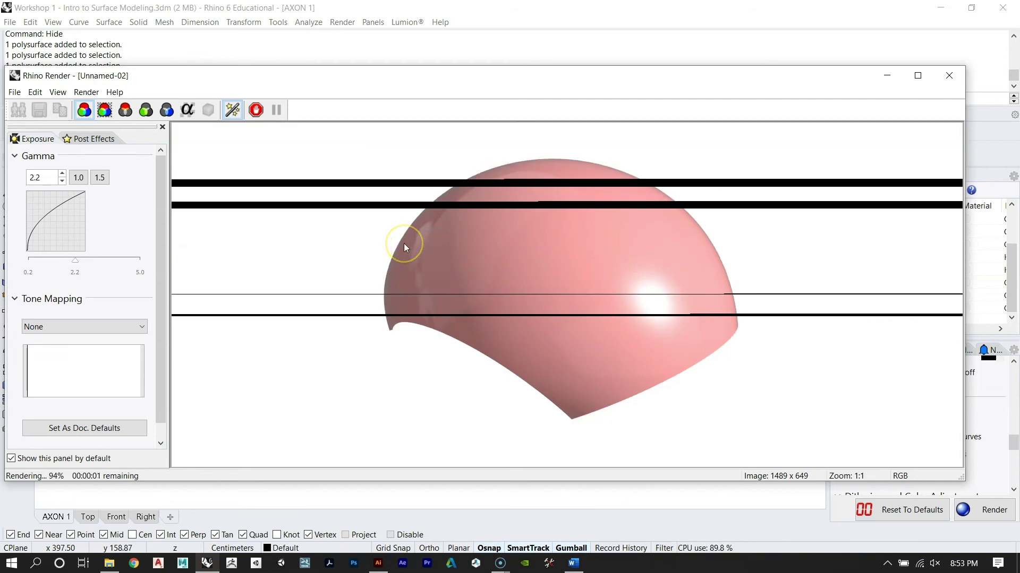
left_click(475, 259)
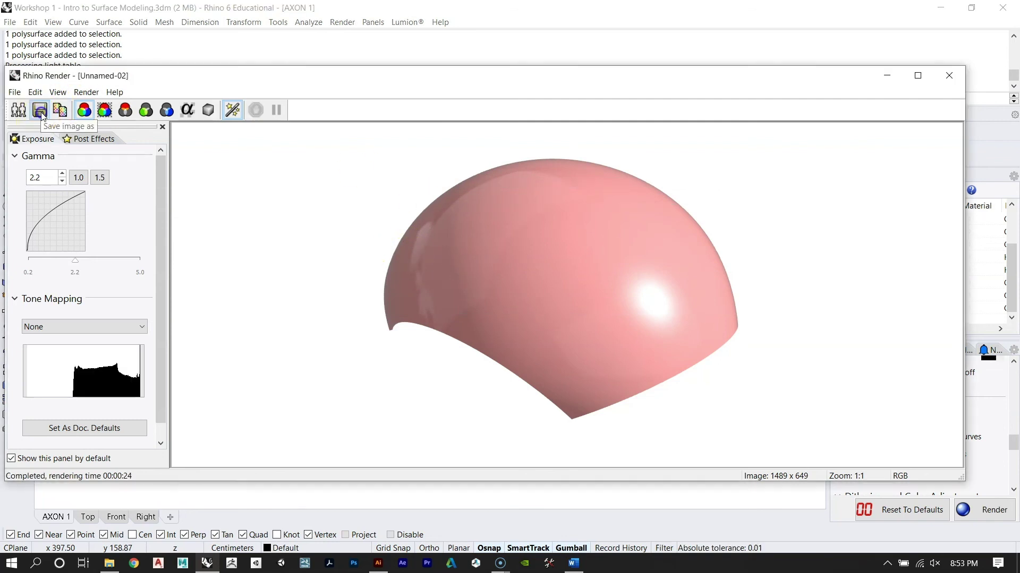
Step: Try to save the rendered image to the Desktop in Portable Network Graphics format
left_click(40, 110)
left_click(159, 363)
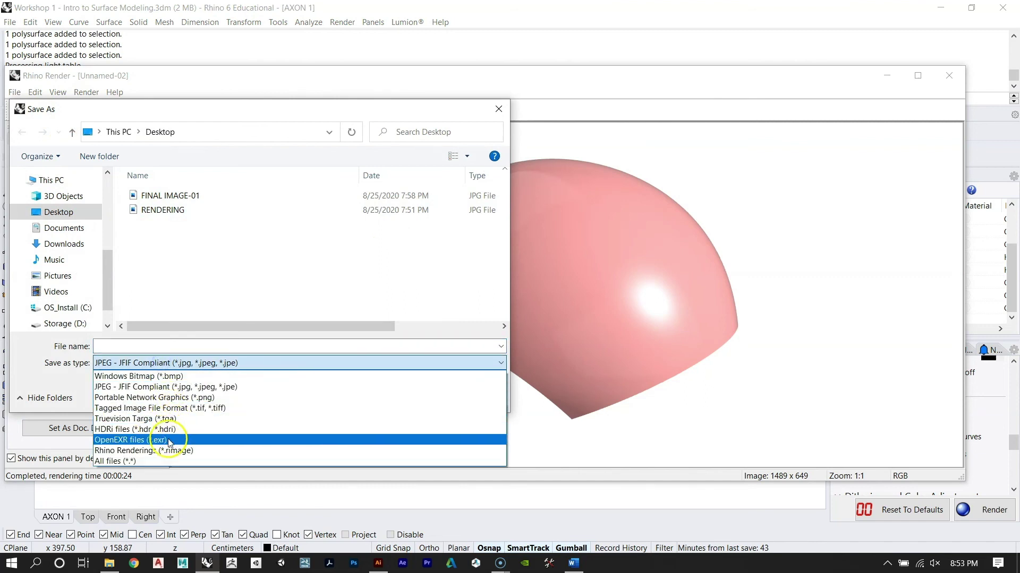
left_click(152, 398)
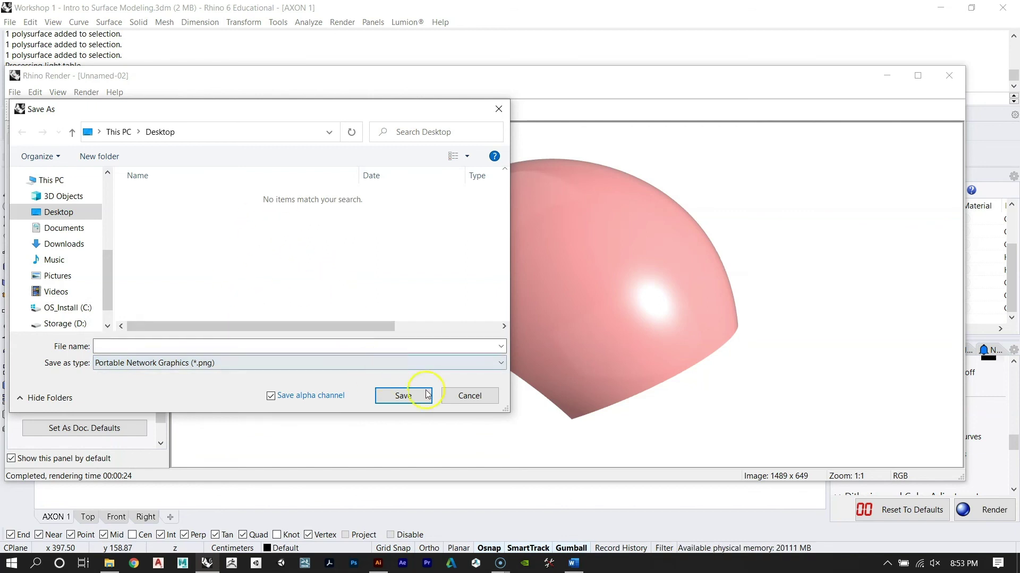
left_click(470, 396)
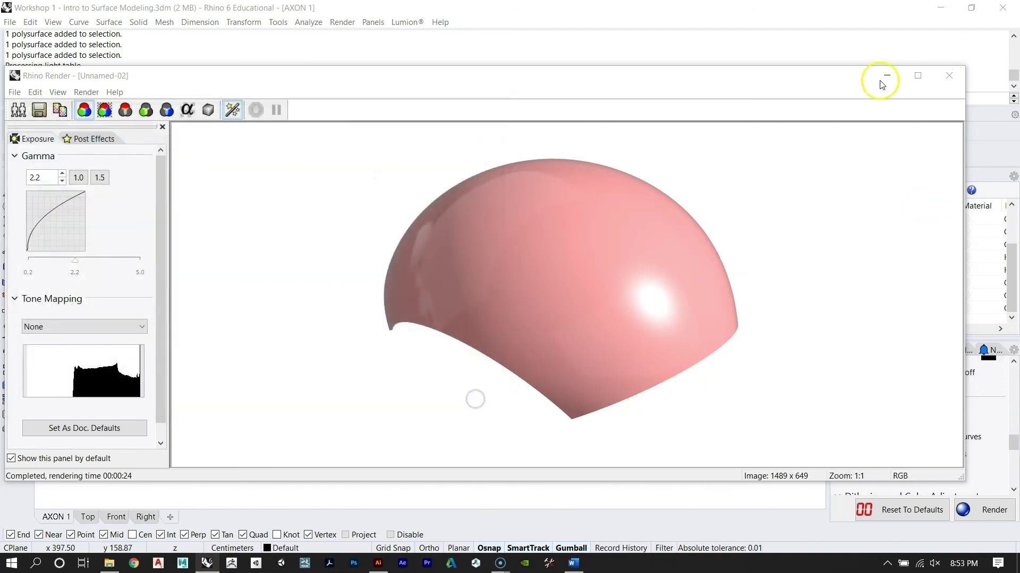
Step: Minimize the open program windows, then view the RENDERING image from the desktop and close it
left_click(886, 76)
left_click(942, 8)
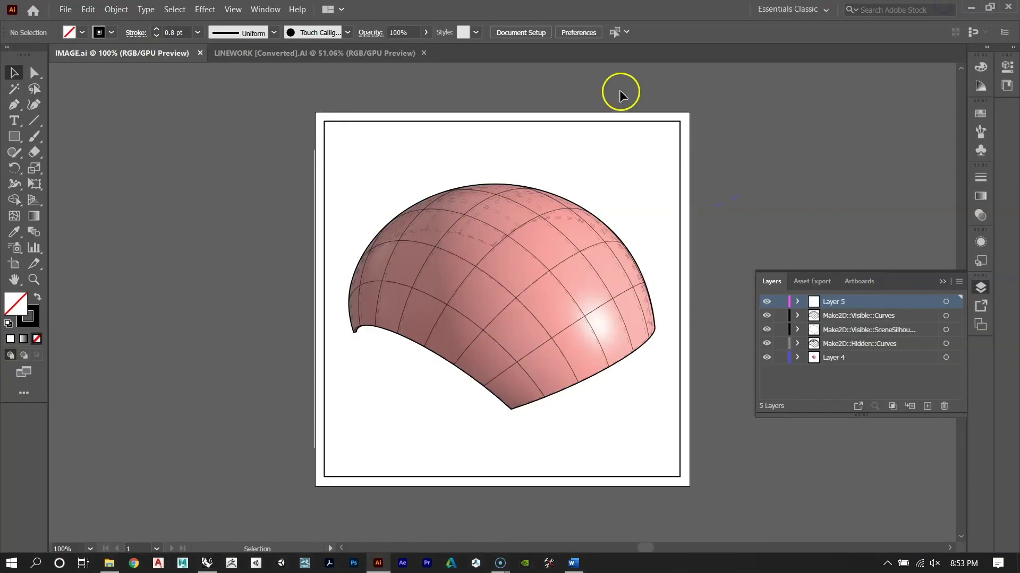
left_click(978, 9)
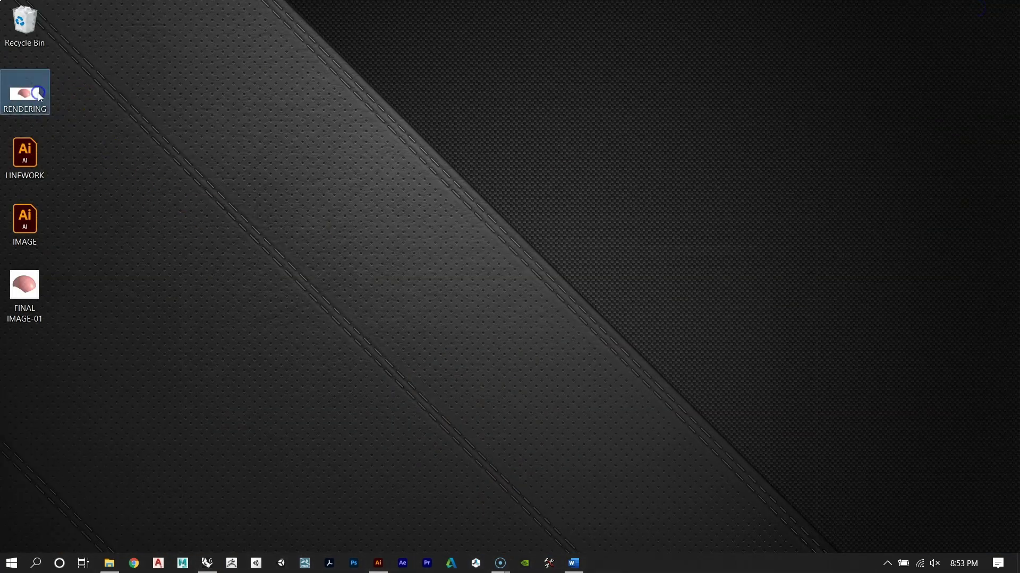
double_click(39, 95)
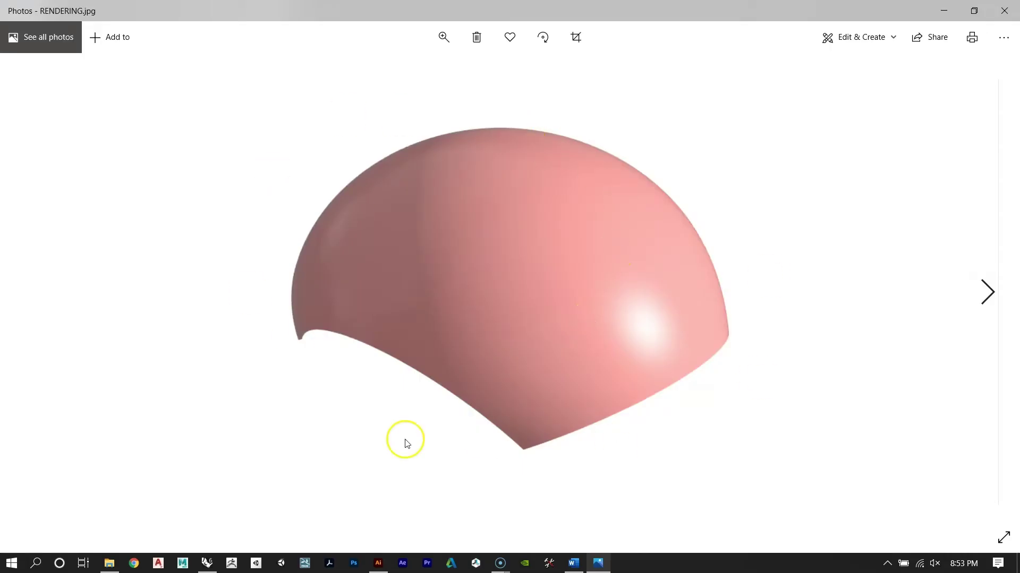
left_click(1004, 11)
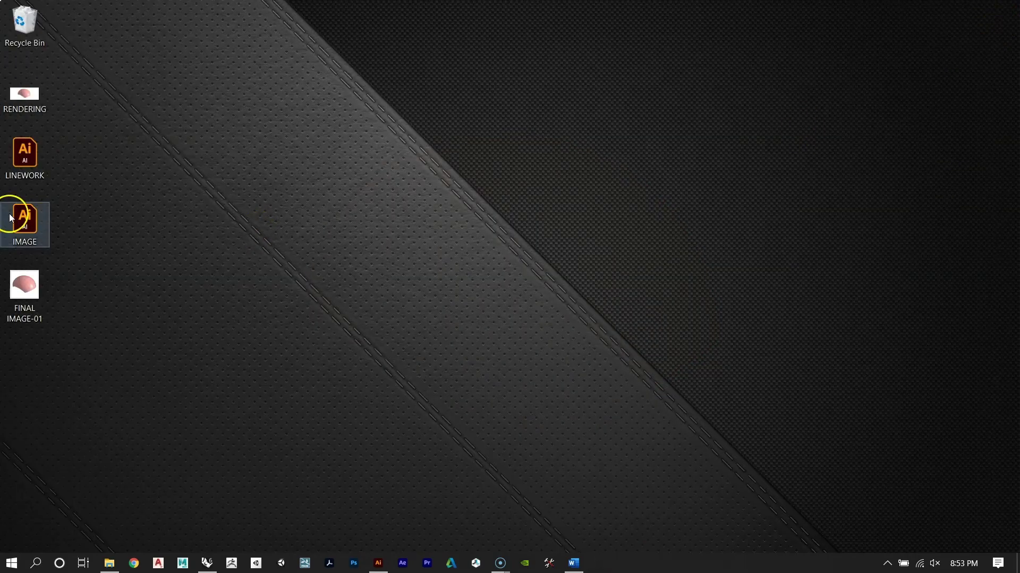
Step: Switch to Illustrator and examine how the rendering on Layer 4 of IMAGE.ai aligns with the dome linework
left_click(382, 566)
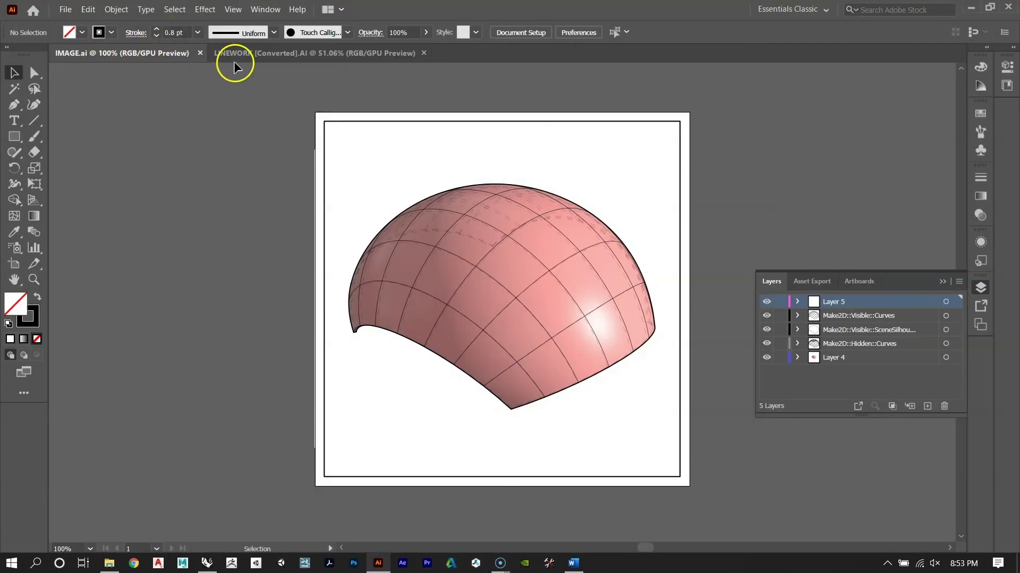
left_click(875, 360)
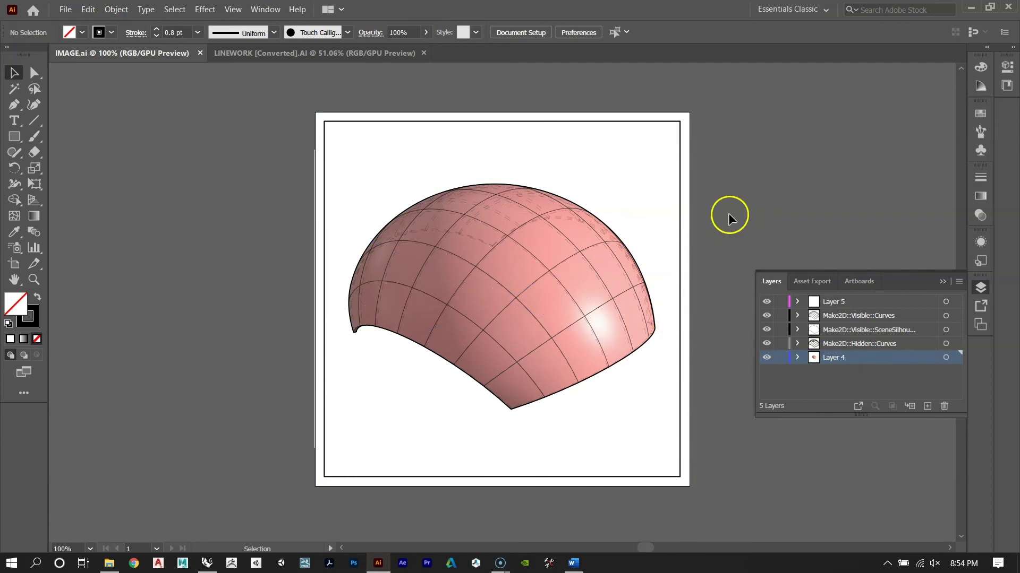
key("ctrl+plus")
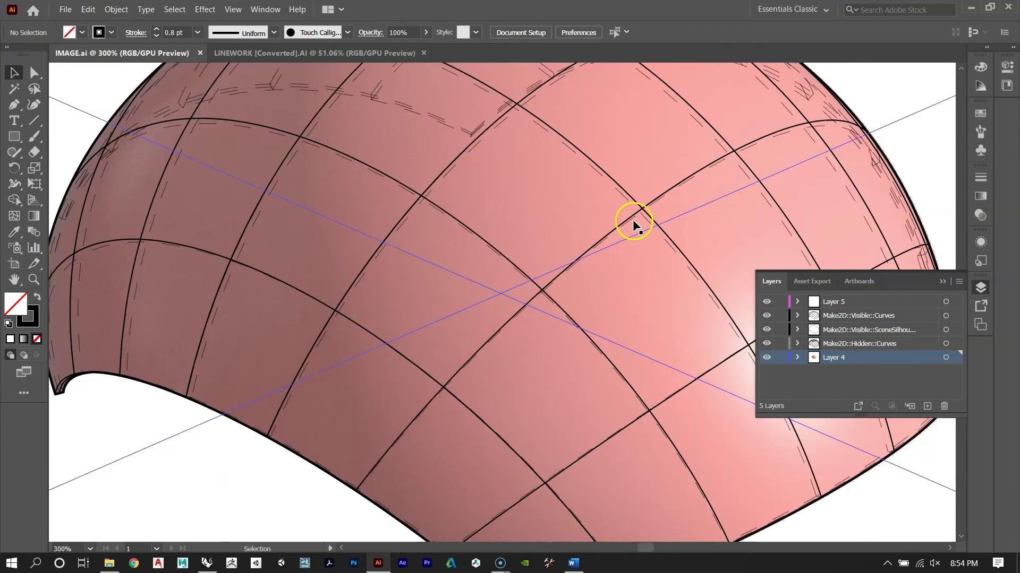
scroll(632, 226, "down", 4)
left_click_drag(645, 549, 638, 549)
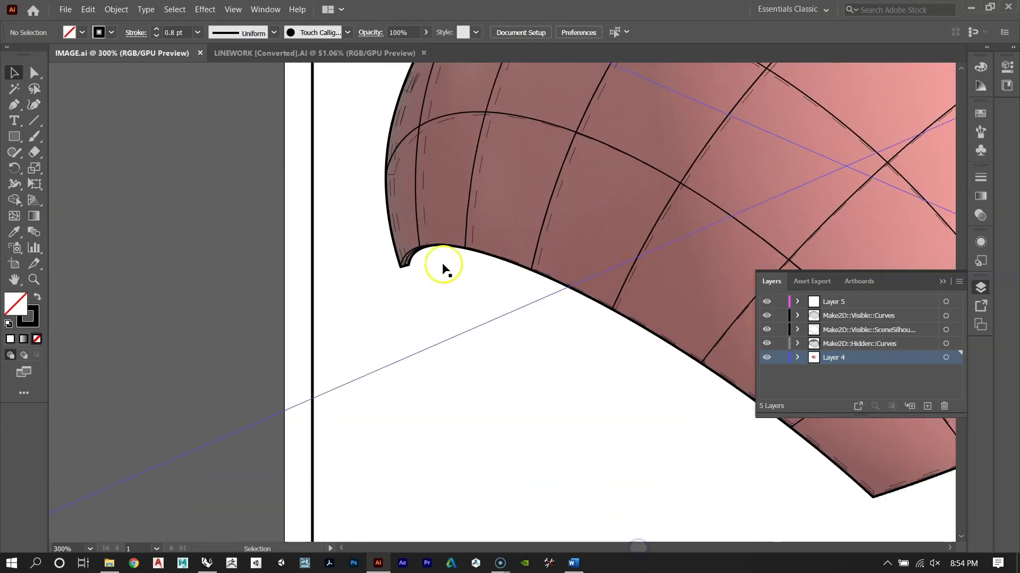
Step: Try shifting the clipped rendering off the linework, then undo the move and clear the selection
left_click_drag(432, 357, 450, 328)
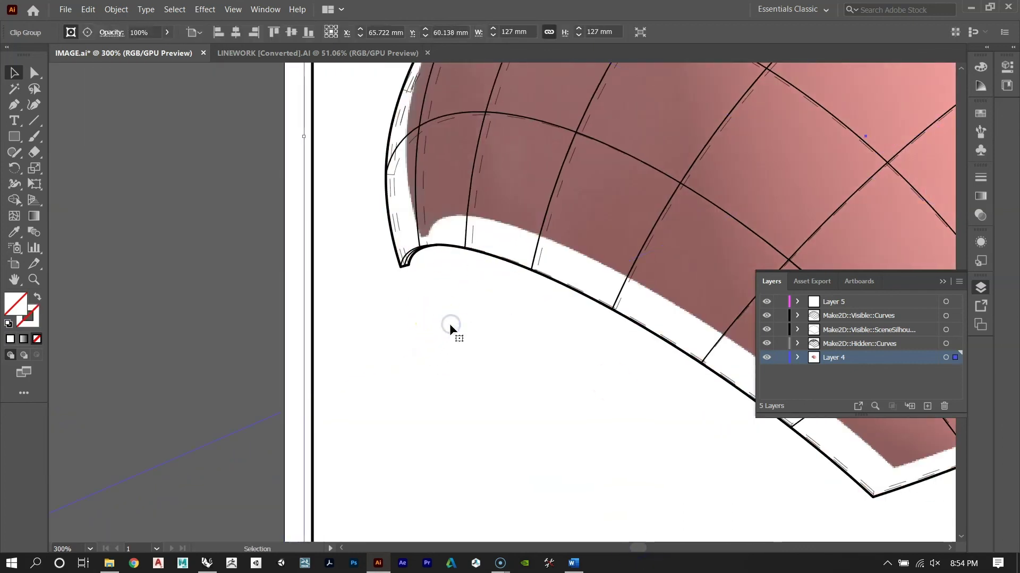
left_click(654, 547)
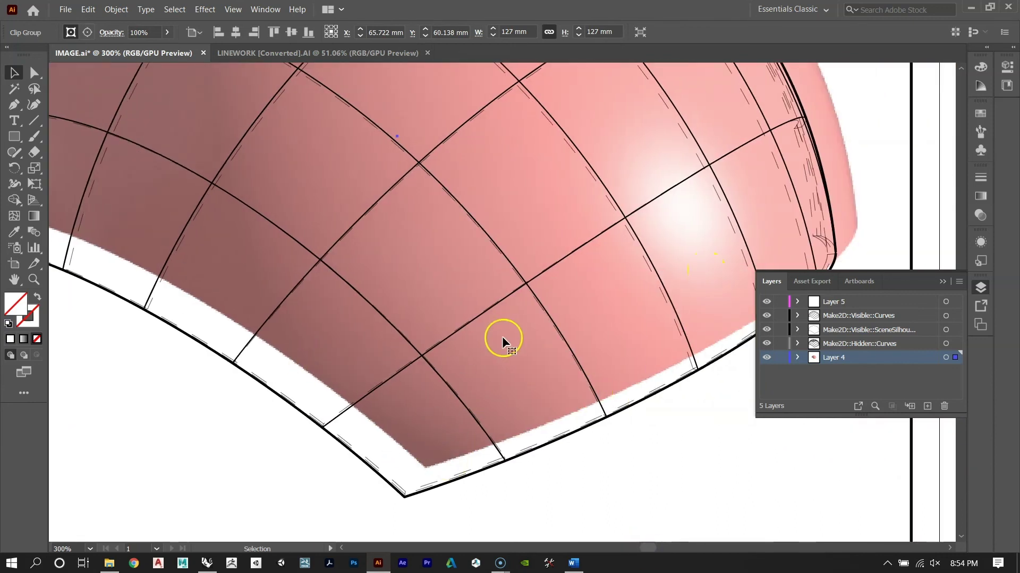
key("ctrl+z")
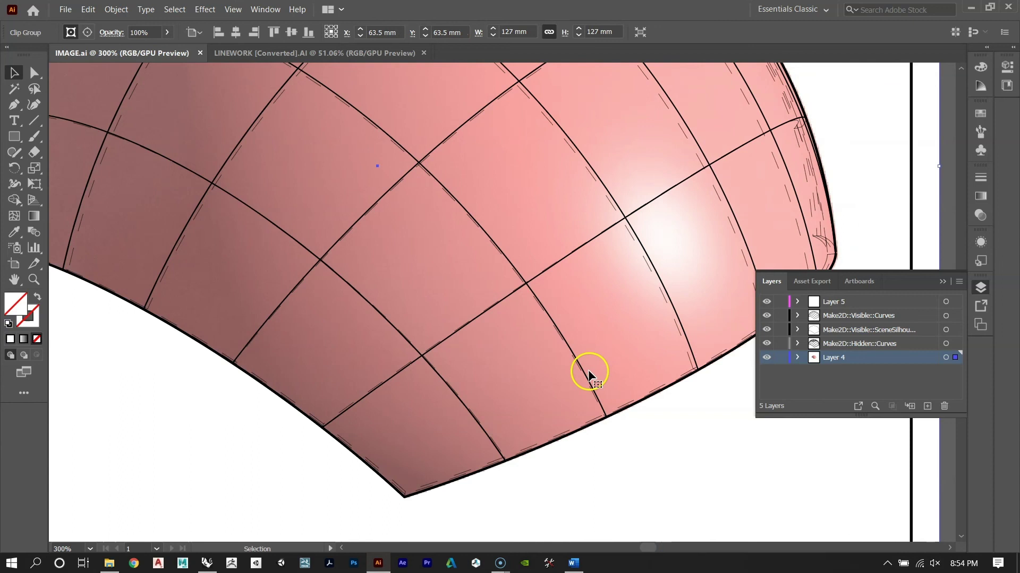
scroll(588, 375, "down", 2, "alt")
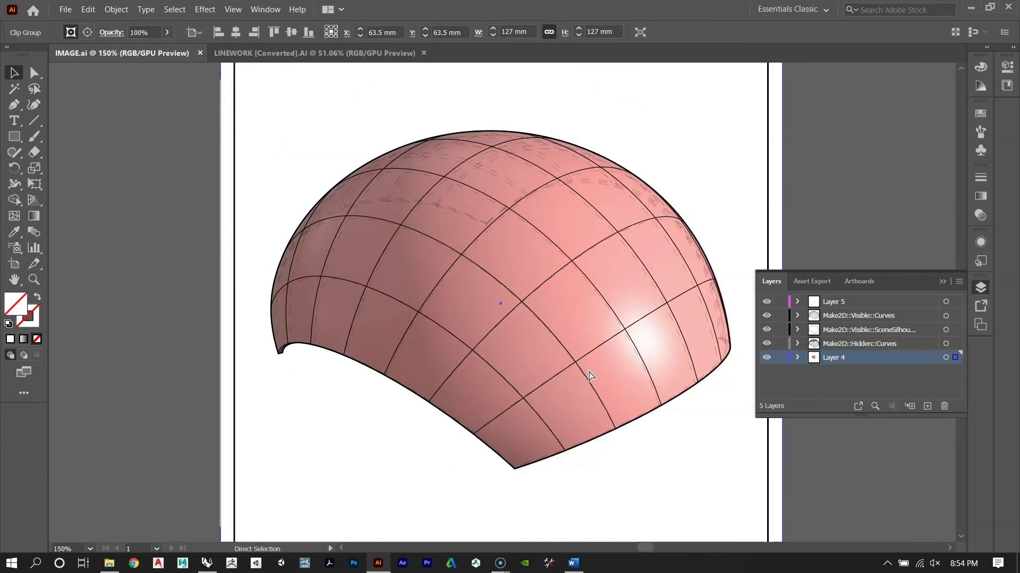
key("ctrl+minus")
left_click(797, 141)
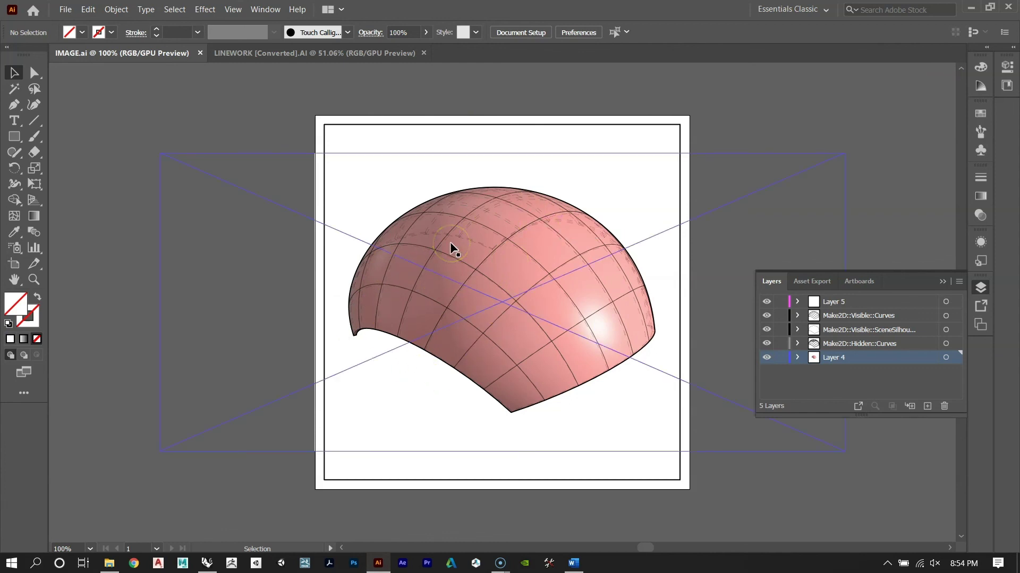
left_click(657, 101)
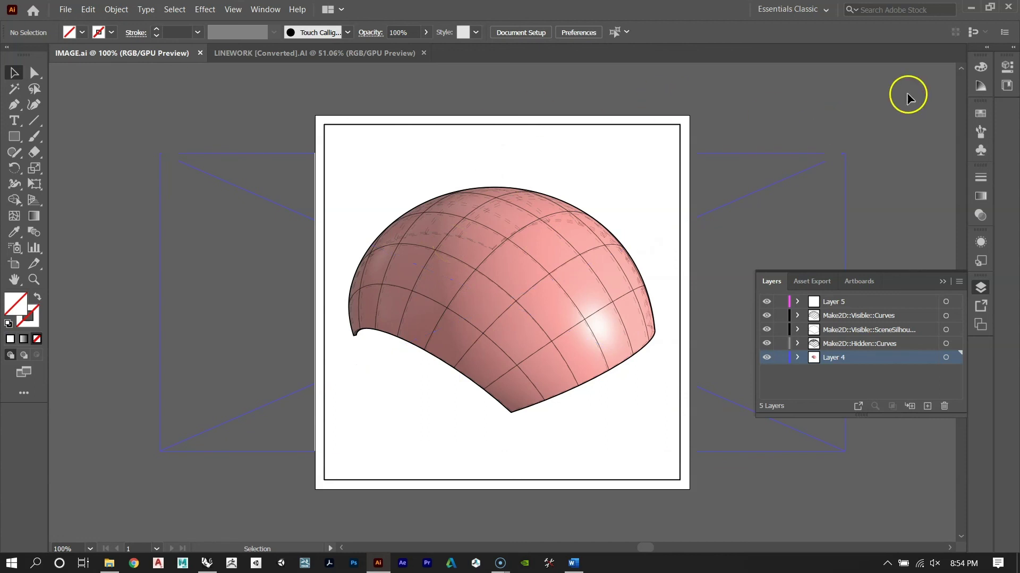
Step: Switch back to Rhino, close the render window and set the viewport's display mode to Shaded
left_click(969, 5)
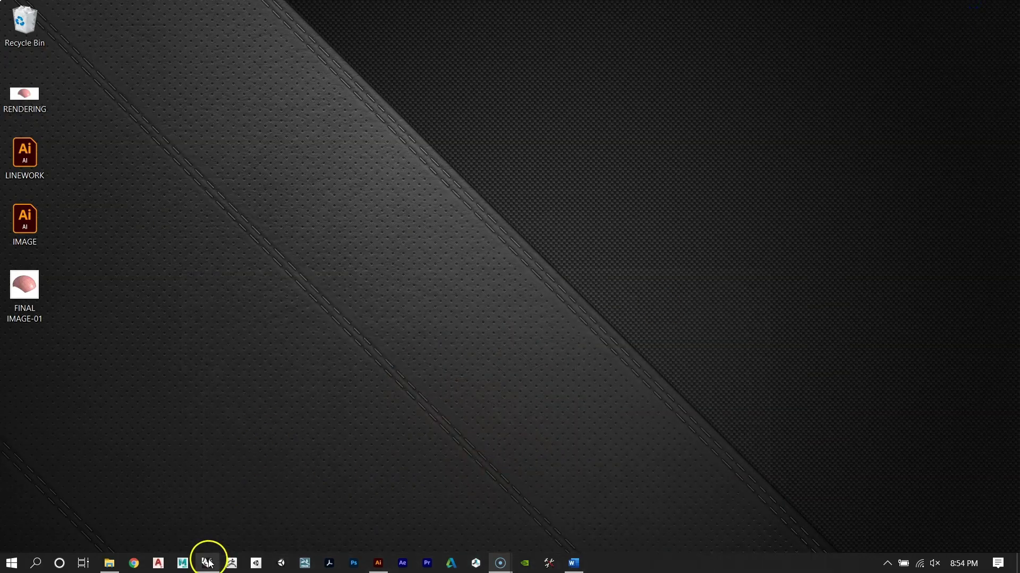
left_click(207, 562)
left_click(949, 75)
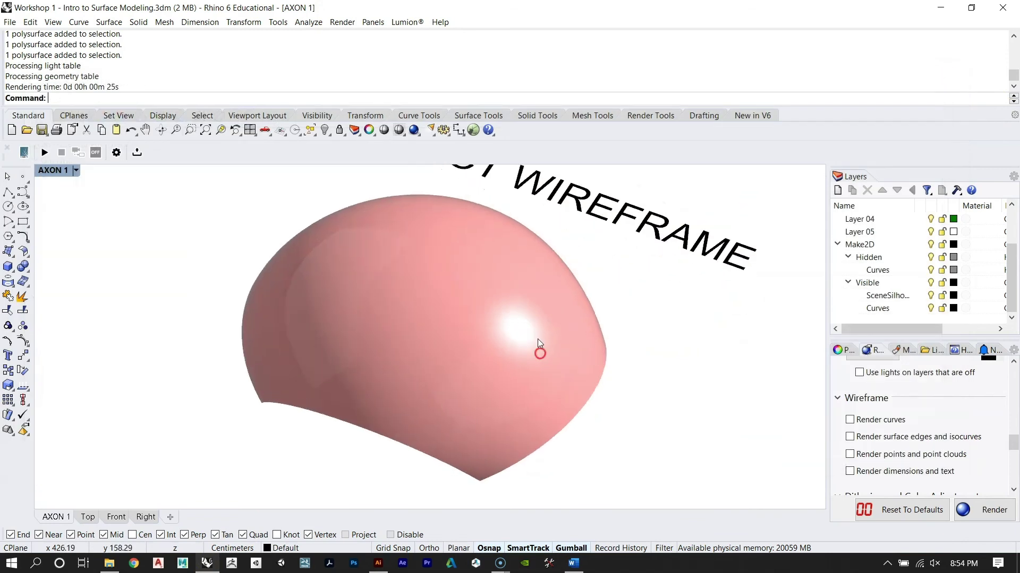
left_click(76, 170)
left_click(99, 200)
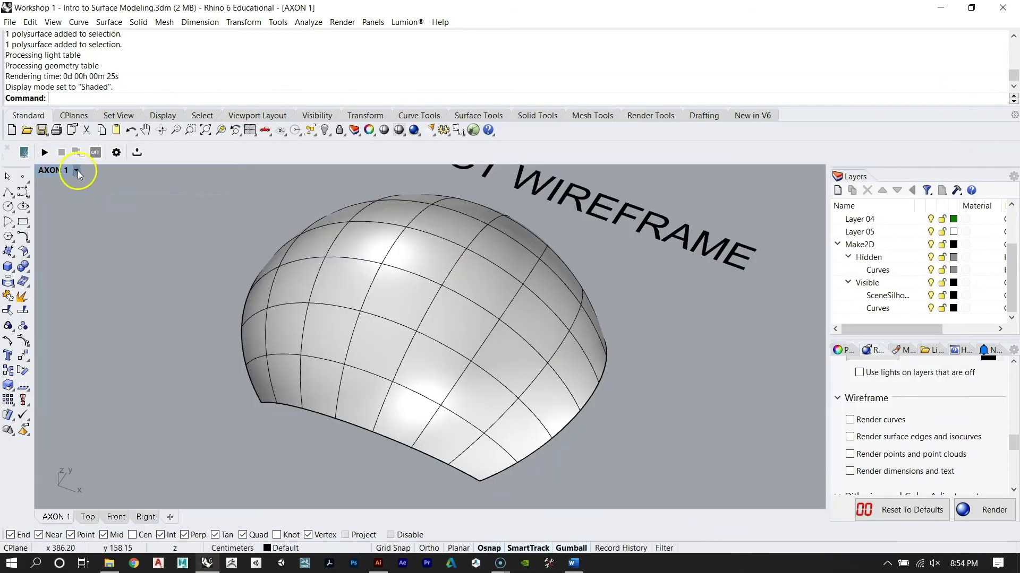
Step: Set the viewport to the Perspective view and zoom to the selected dome polysurface
left_click(77, 170)
left_click(75, 170)
left_click(76, 170)
mouse_move(233, 380)
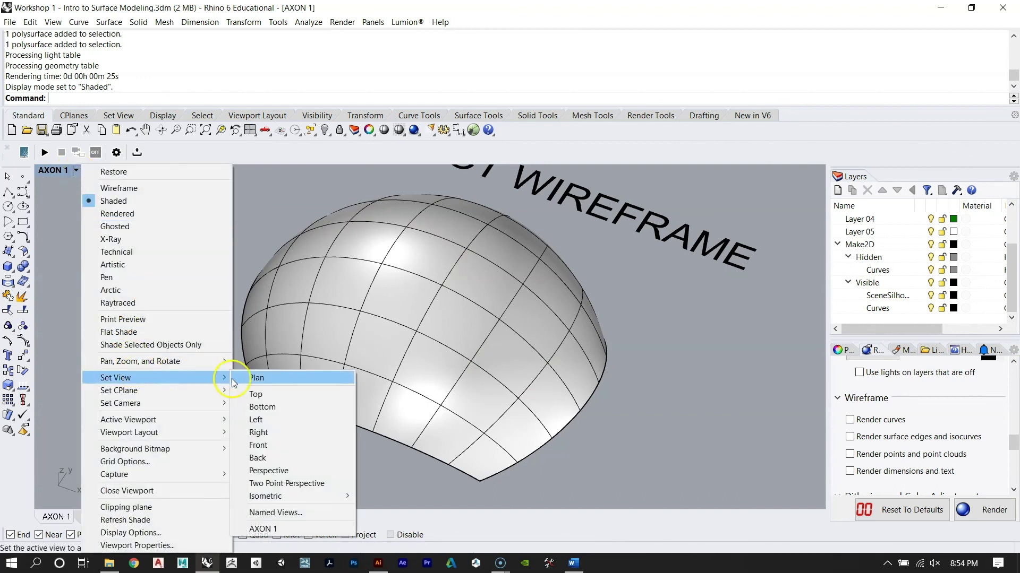
left_click(300, 471)
left_click(478, 371)
type("zs")
key("Return")
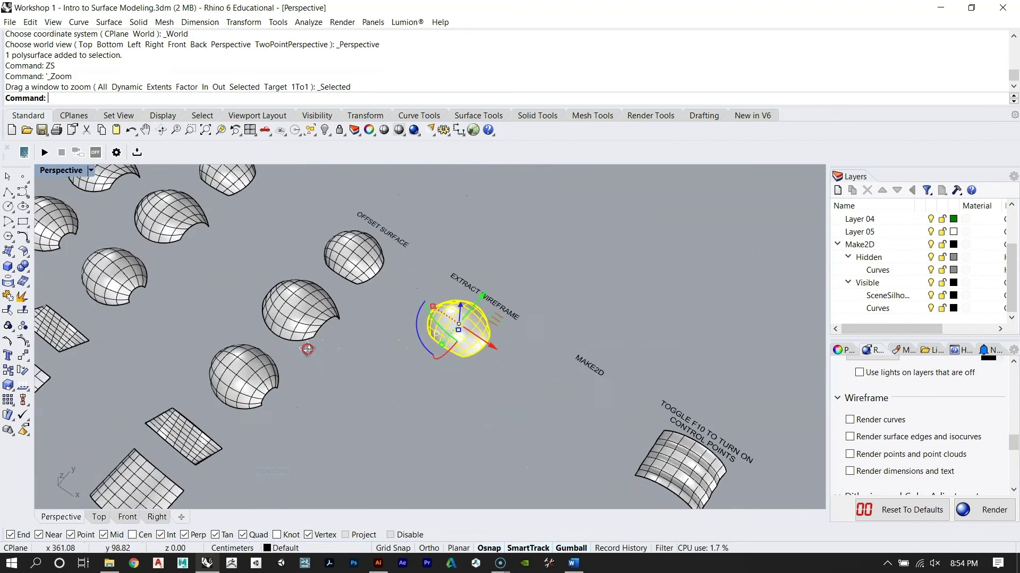
Step: Deselect the dome, undo the recent reflection environment and ground plane changes, and show all hidden objects
left_click(370, 344)
key("ctrl+z")
key("ctrl+z")
key("ctrl+z")
key("ctrl+z")
type("Show")
key("Return")
scroll(573, 296, "down", 2)
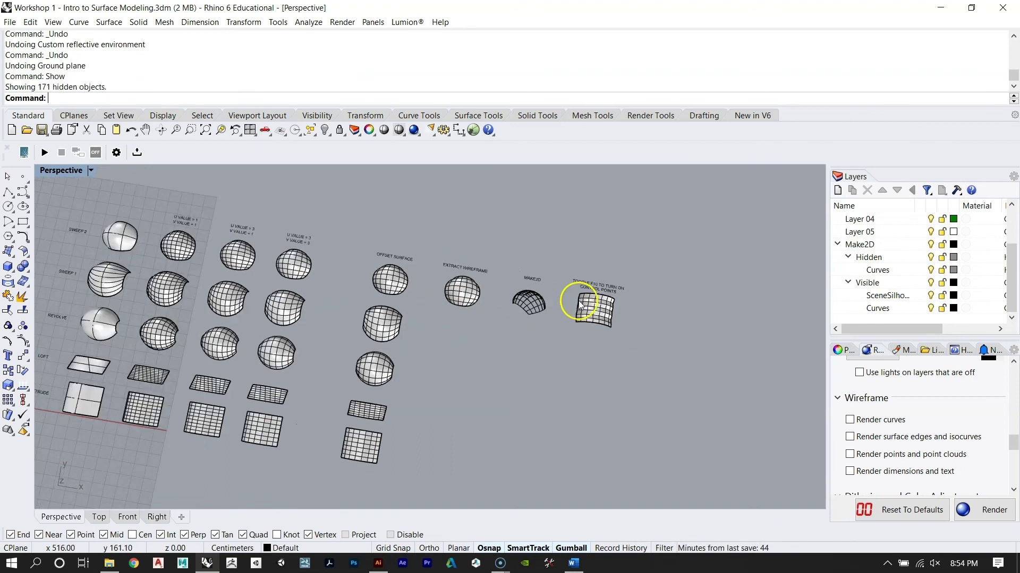
right_click_drag(513, 347, 432, 295)
scroll(444, 288, "up", 5)
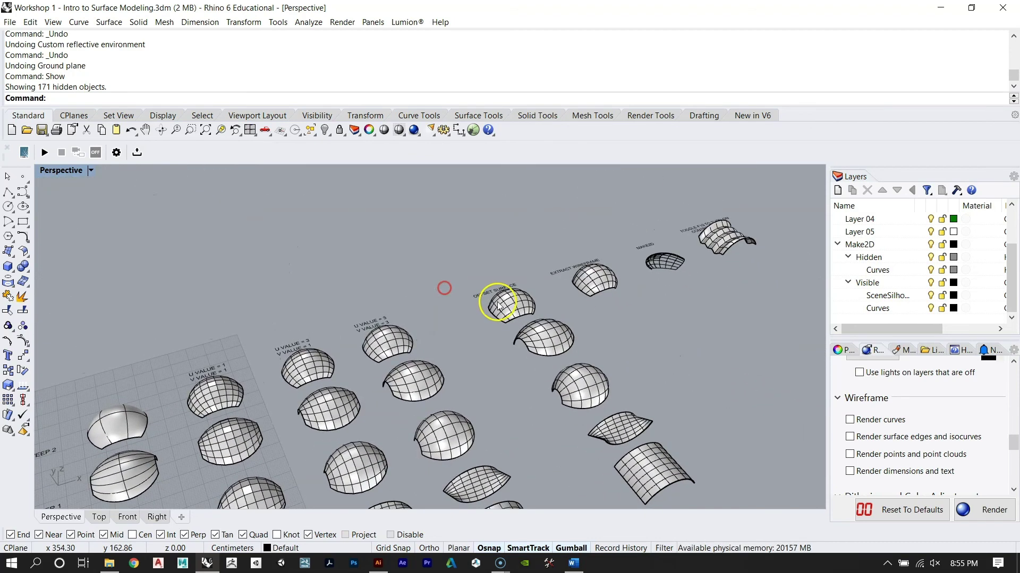
right_click_drag(501, 313, 434, 350)
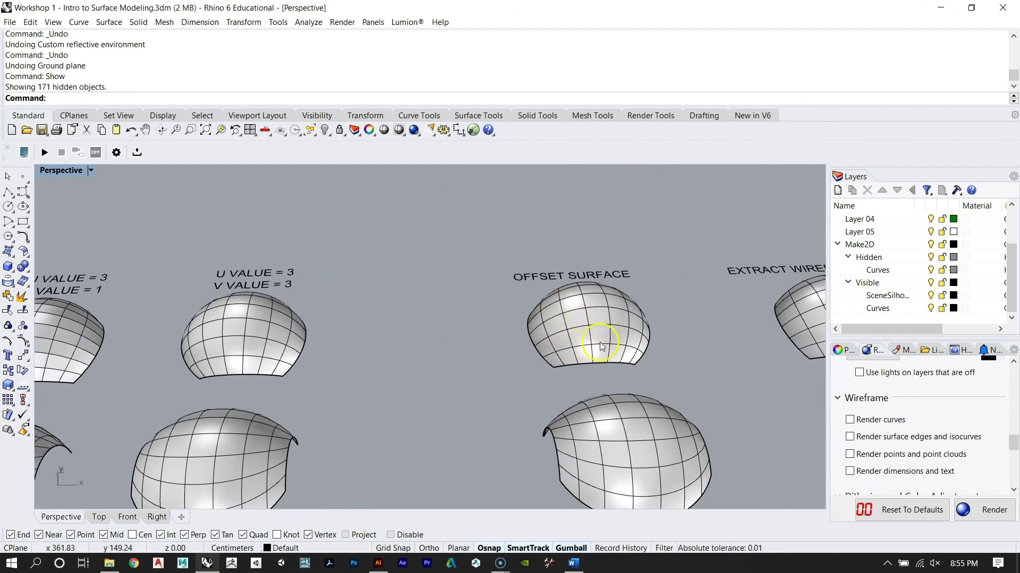
Step: Select the Sweep 2 dome labelled U VALUE = 3, V VALUE = 3 and zoom to it
scroll(600, 346, "down", 5)
scroll(403, 319, "down", 4)
left_click(329, 316)
type("ZS")
key("Return")
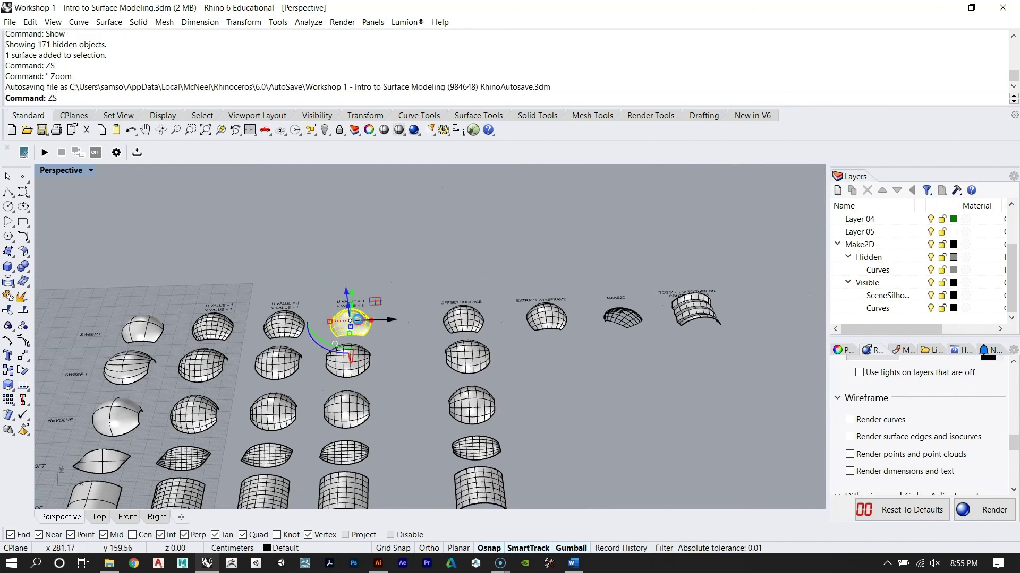
key("Return")
right_click_drag(404, 319, 282, 328)
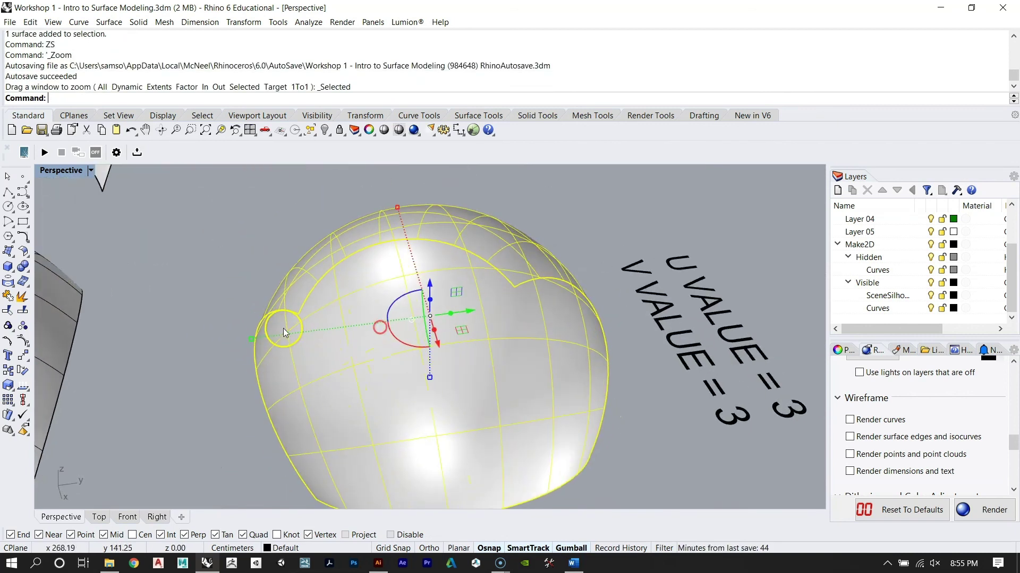
Step: Place a copy of the dome at the end of the row, beyond the F10 control-point example, and zoom to the copy
scroll(285, 326, "down", 8)
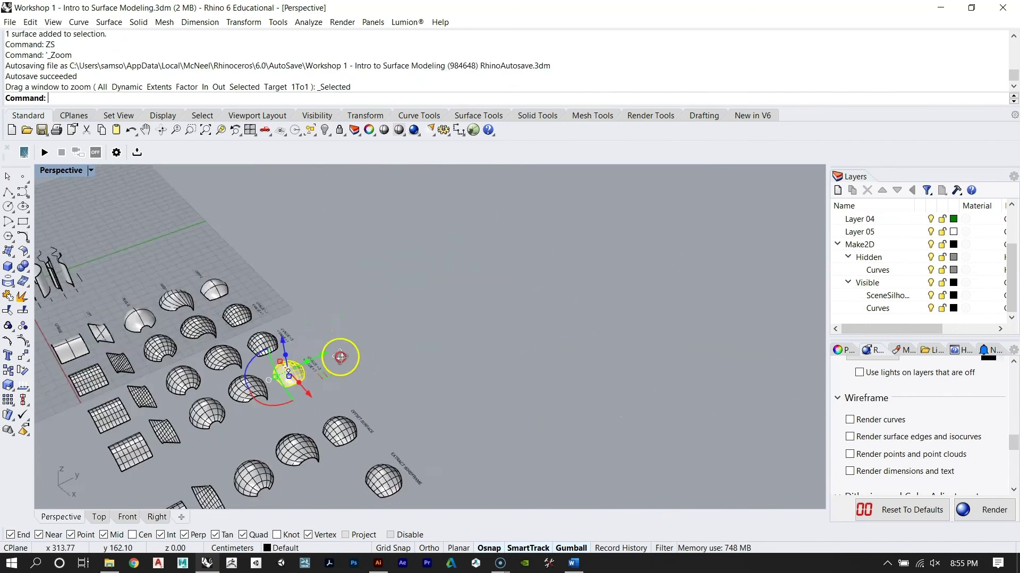
scroll(340, 357, "down", 4)
left_click_drag(369, 340, 473, 357)
type("zs")
key("Return")
right_click_drag(434, 299, 283, 307)
left_click(411, 354)
right_click_drag(409, 342, 546, 362)
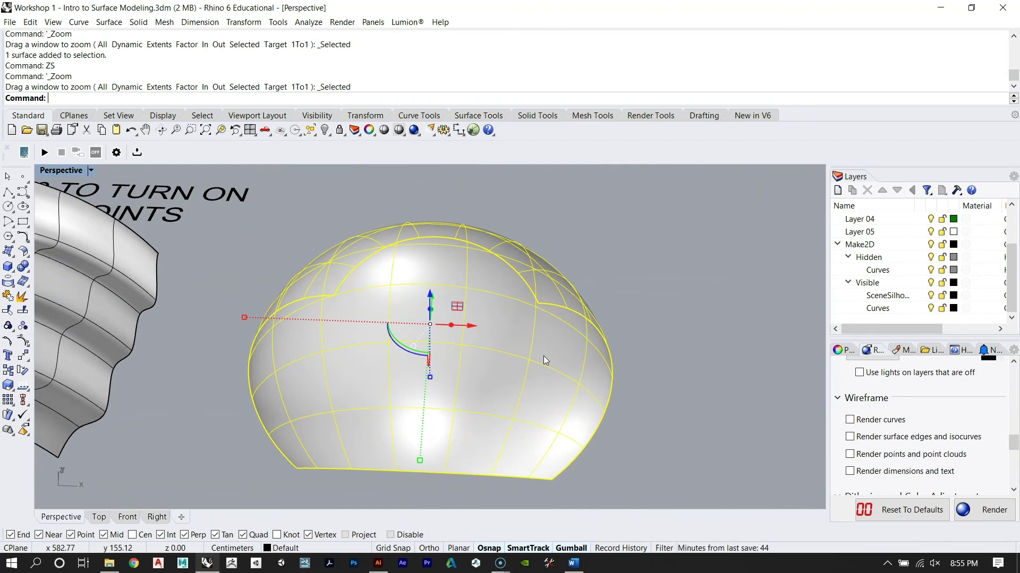
Step: Select the copied dome beside the F10 example and turn on its control points
scroll(544, 356, "down", 3)
right_click_drag(538, 351, 402, 383)
right_click_drag(350, 274, 473, 284)
left_click(473, 285)
left_click(513, 322)
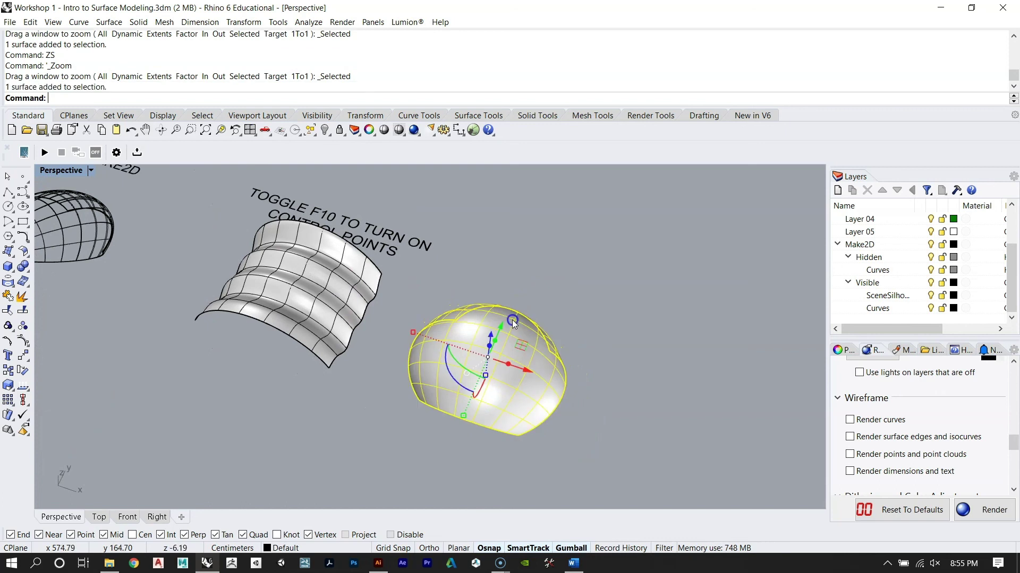
key("F10")
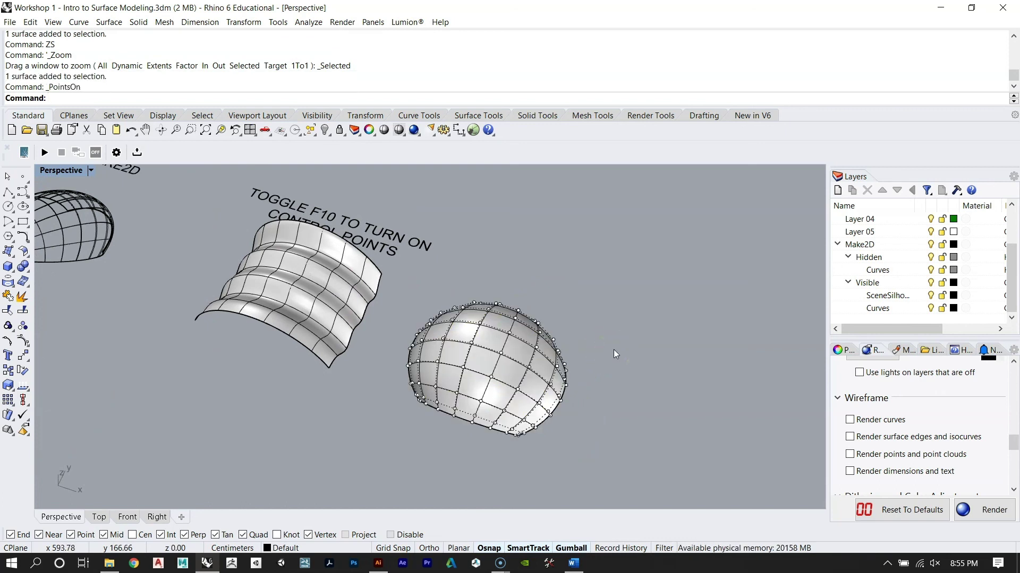
Step: Select a row of 10 control points across the copied dome, move them to reshape the surface, and clear the selection
scroll(475, 405, "up", 3)
mouse_move(476, 405)
right_mouse_down()
mouse_move(317, 341)
mouse_move(449, 336)
mouse_move(514, 278)
mouse_move(371, 319)
mouse_move(333, 376)
mouse_move(344, 388)
mouse_move(357, 343)
mouse_move(369, 351)
right_mouse_up()
left_click(349, 358)
scroll(234, 320, "up", 3)
left_click_drag(245, 324, 610, 364)
right_click(488, 334)
right_click_drag(488, 334, 407, 325)
left_click_drag(416, 282, 364, 307)
right_click_drag(364, 308, 378, 254)
key("Escape")
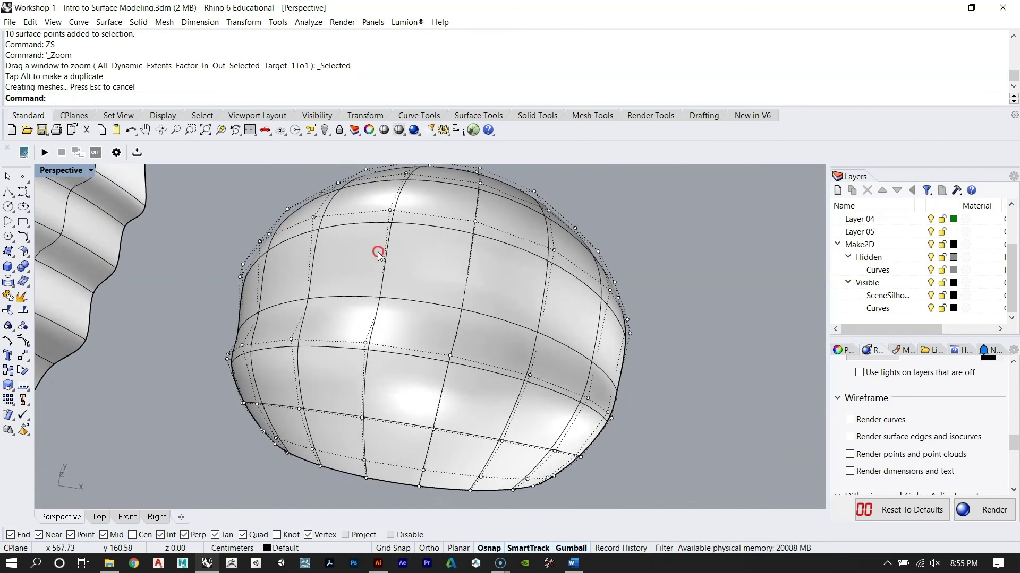
Step: Select two neighbouring control points near the dome's crown, excluding the surface itself, and raise them vertically
left_click(390, 211)
left_click(472, 218)
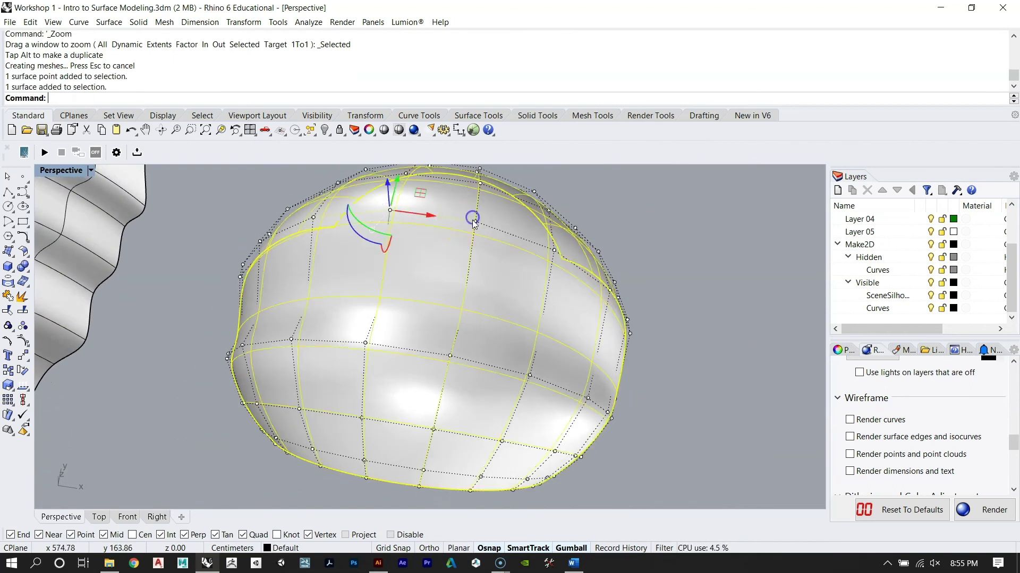
left_click(476, 220, "shift")
left_click(443, 263, "ctrl")
right_click_drag(443, 262, 539, 286)
left_click_drag(387, 228, 386, 184)
Step: Pull four control points on the dome's side edge outward without the surface selected, then deselect and turn the control points off
right_click_drag(553, 312, 301, 369)
left_click_drag(369, 415, 369, 413)
right_click_drag(368, 413, 312, 317)
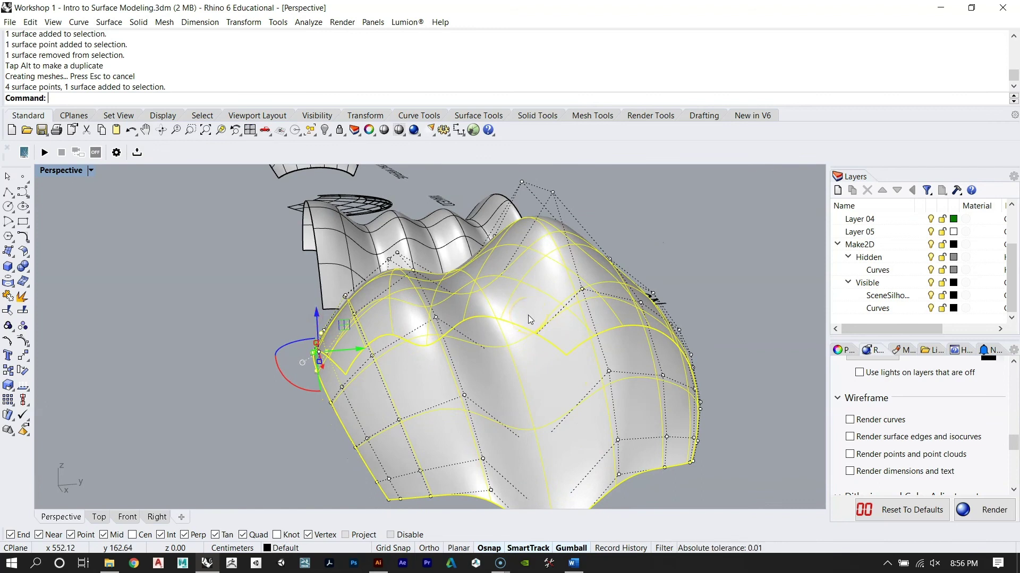
right_click_drag(510, 293, 500, 328)
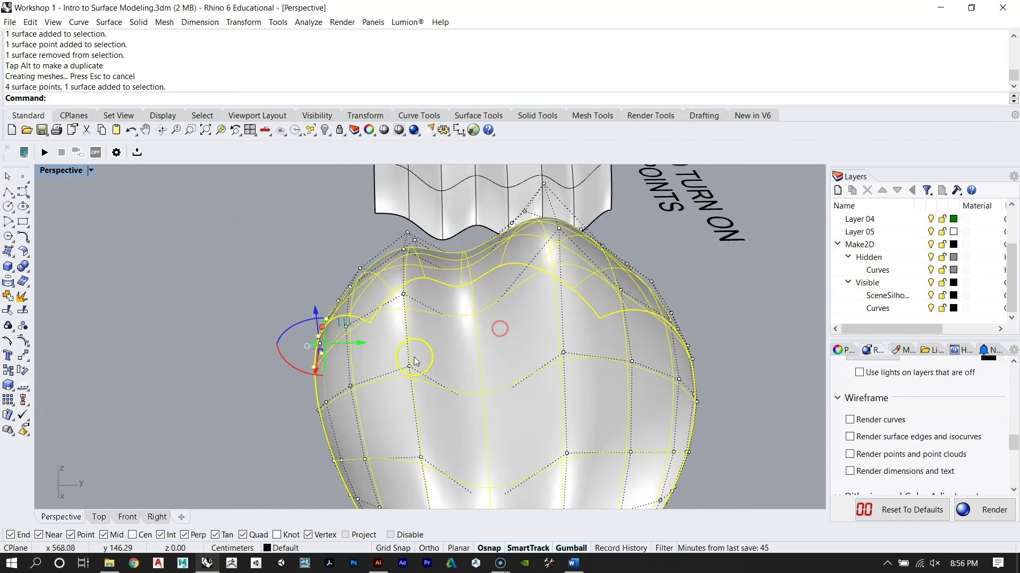
left_click(455, 342, "ctrl")
left_click_drag(357, 342, 209, 341)
right_click_drag(210, 342, 553, 395)
left_click(608, 325)
right_click_drag(608, 325, 393, 289)
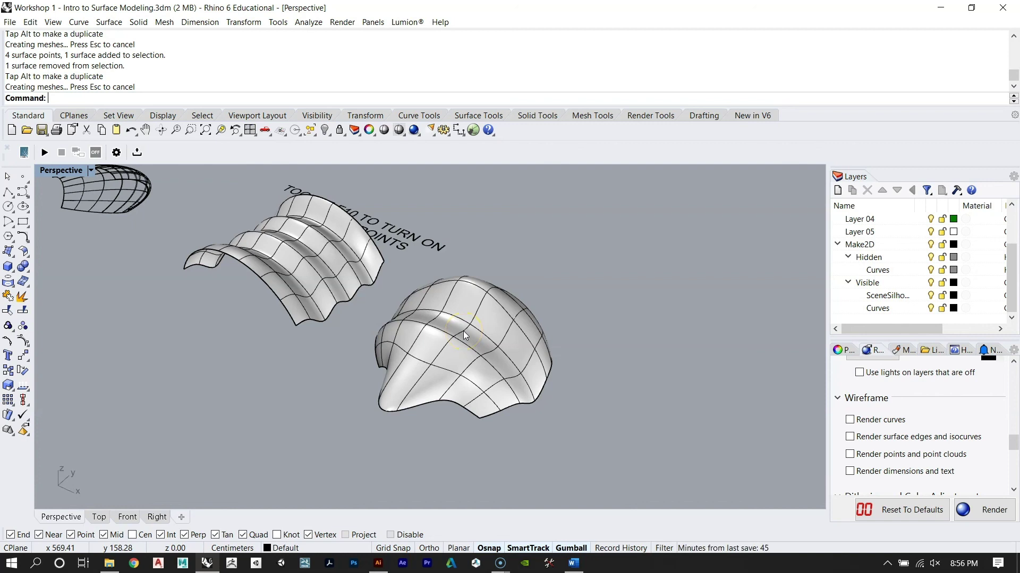
Step: Select the five example curves labelled by degree at the start of the model and zoom to them
scroll(474, 292, "down", 5)
right_click_drag(485, 336, 520, 361)
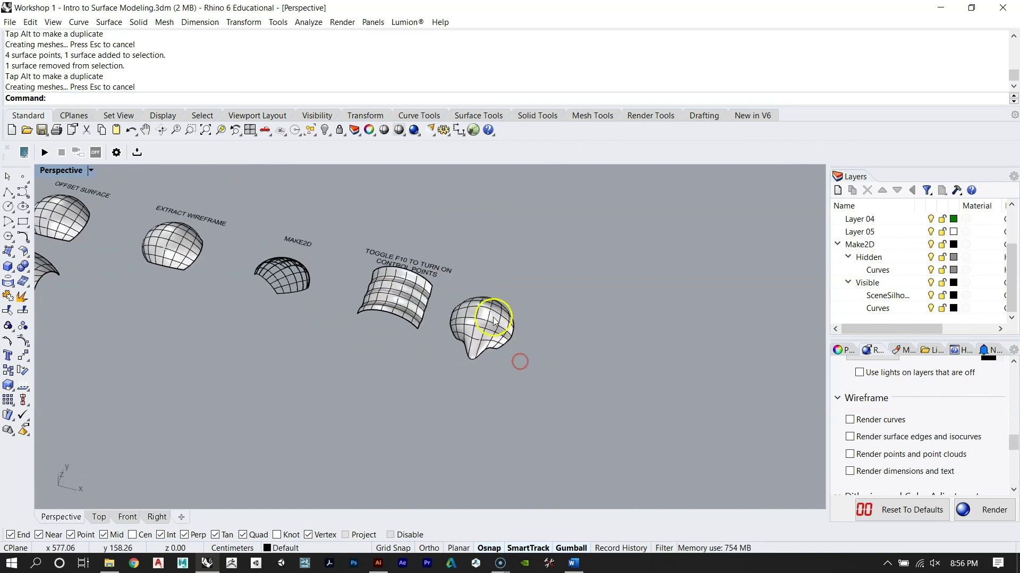
scroll(494, 321, "up", 2)
scroll(499, 318, "down", 5)
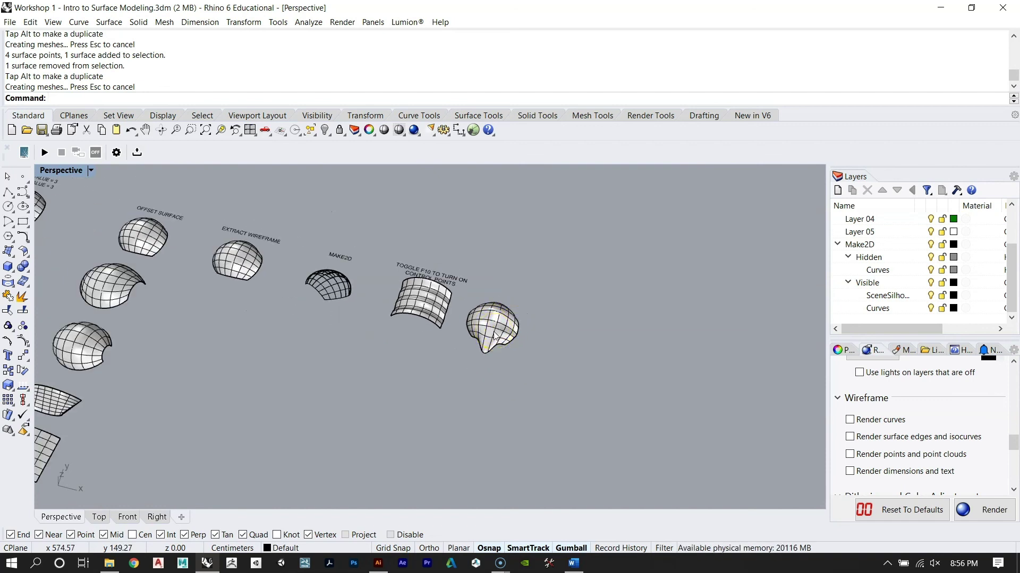
scroll(504, 340, "down", 2)
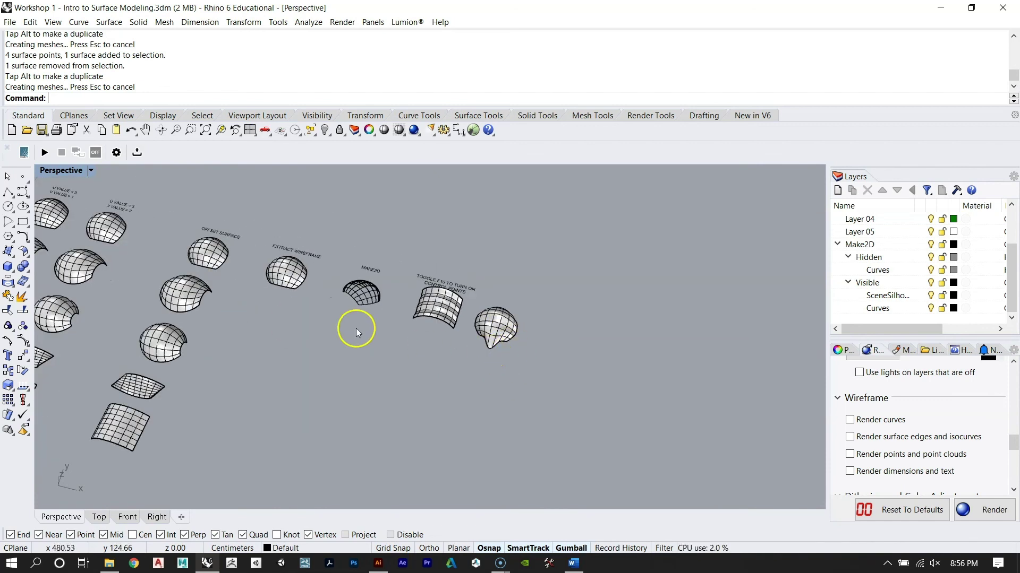
scroll(356, 332, "down", 5)
scroll(115, 327, "up", 3)
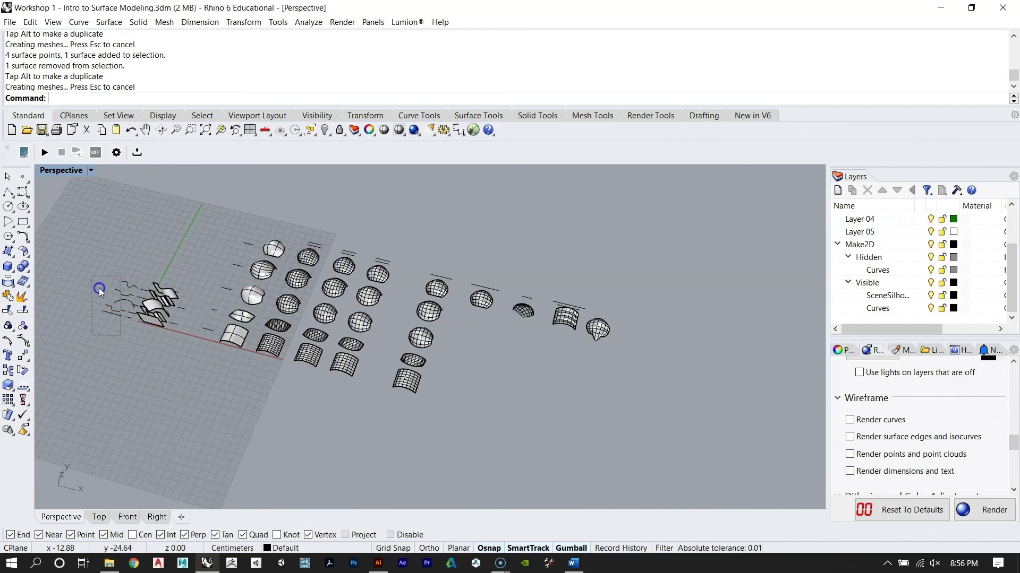
left_click_drag(98, 287, 88, 266)
key("Return")
scroll(375, 330, "down", 4)
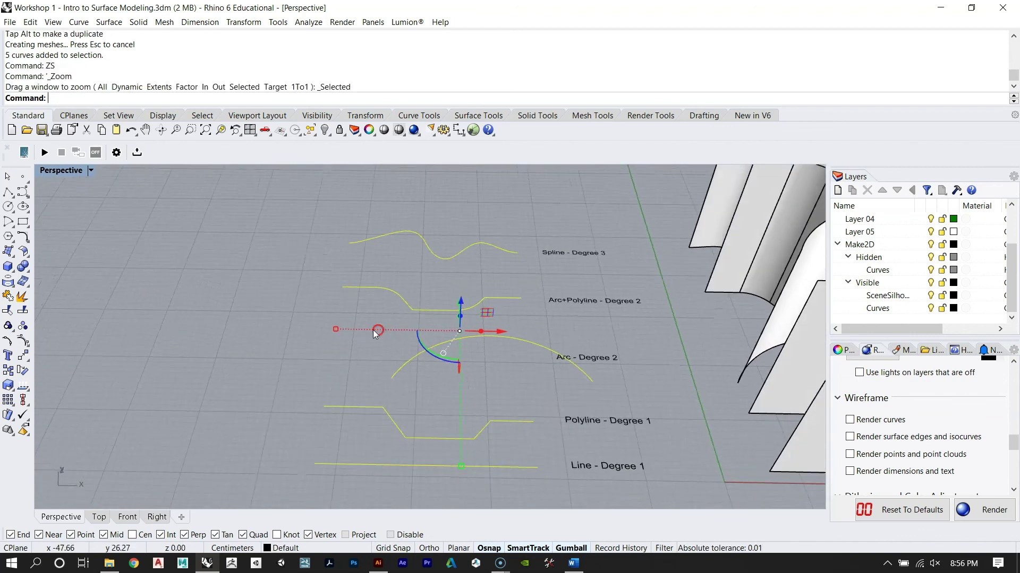
Step: Move the Degree 2 arc curve by its endpoint so it lines up with the other example curves, clear of its label
scroll(422, 394, "down", 3)
right_click_drag(530, 269, 505, 351)
right_click_drag(413, 354, 575, 329, "shift")
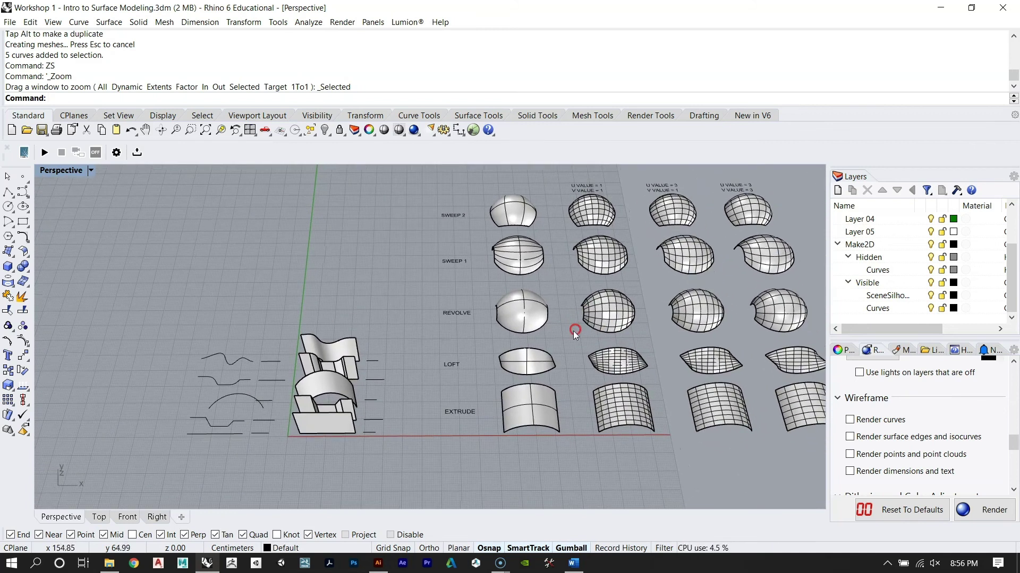
scroll(228, 408, "up", 5)
left_click(211, 379)
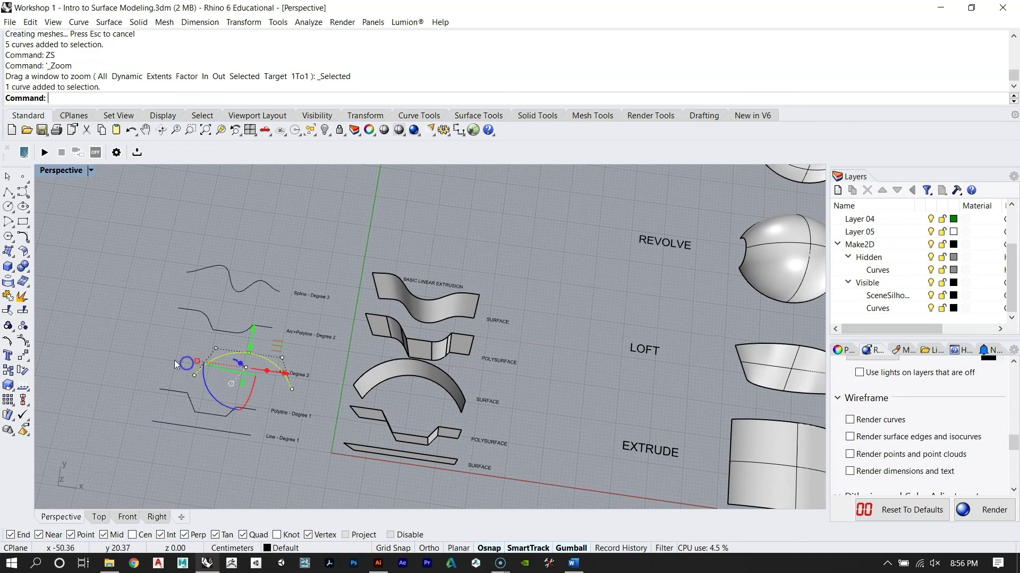
scroll(174, 360, "up", 3)
type("M")
key("Return")
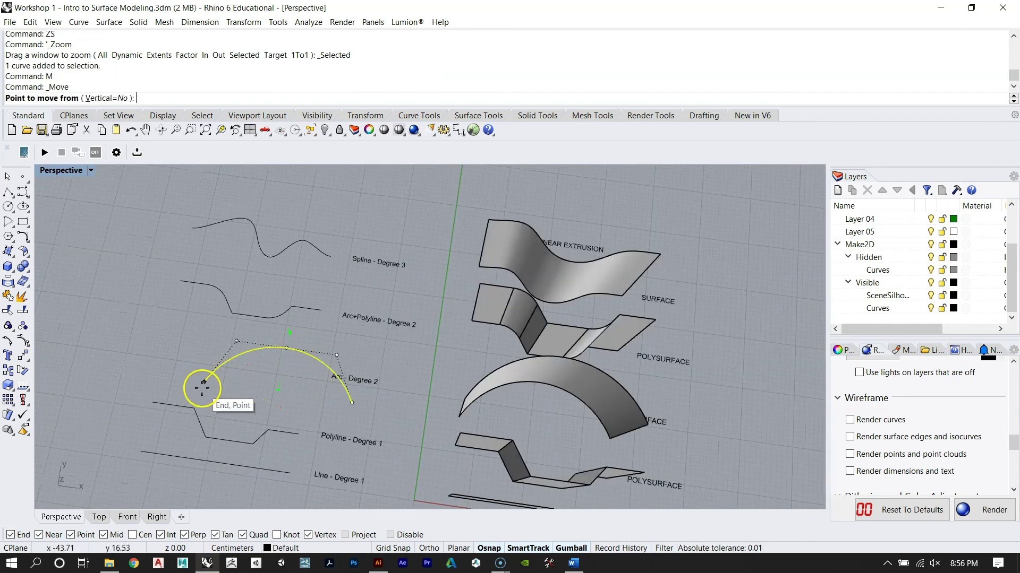
left_click(204, 381)
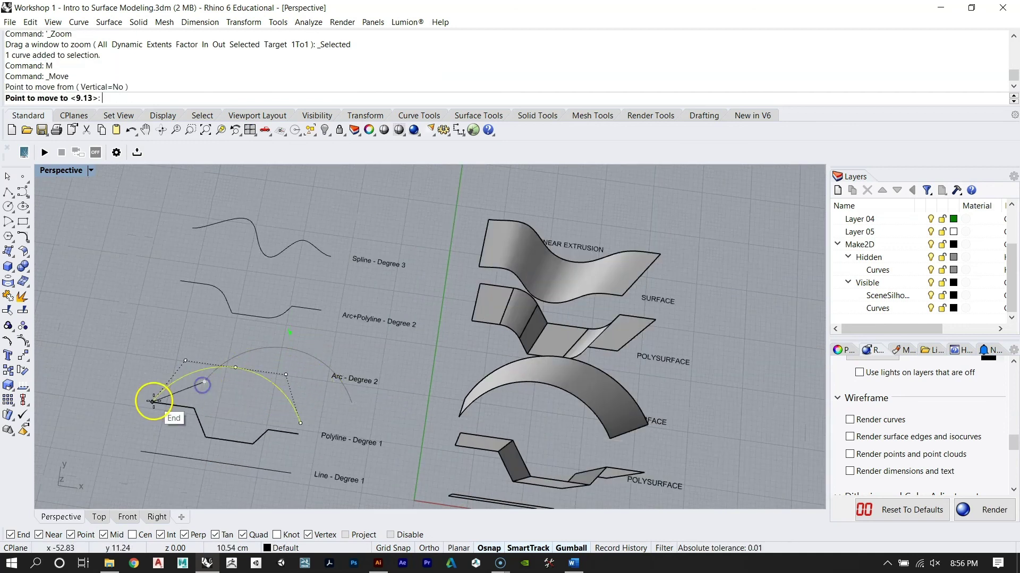
left_click(158, 376)
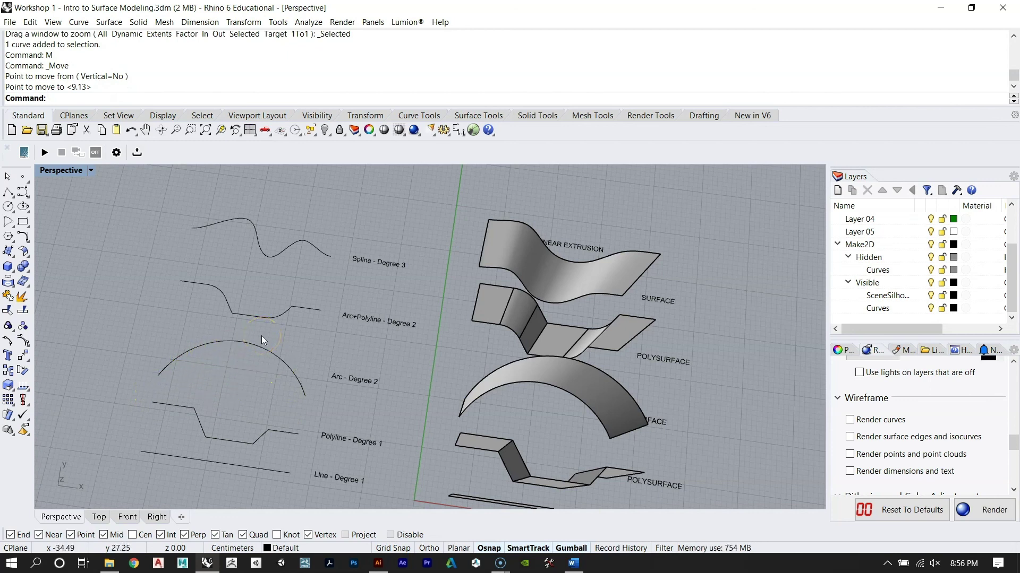
Step: Examine the extrude, loft, revolve and sweep examples alongside the degree curves and their extruded surfaces
scroll(263, 340, "down", 5)
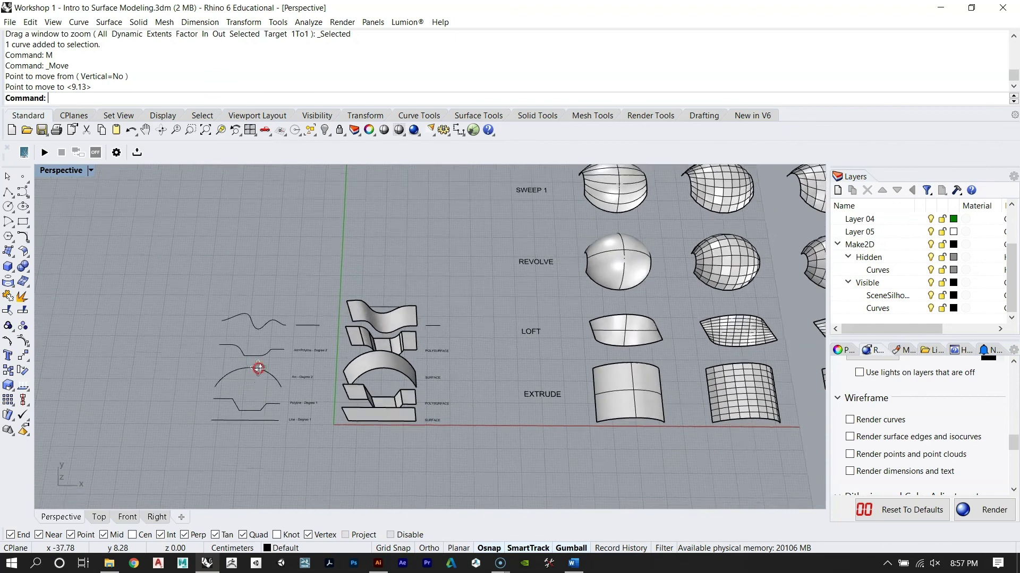
scroll(307, 317, "down", 5)
scroll(376, 358, "up", 5)
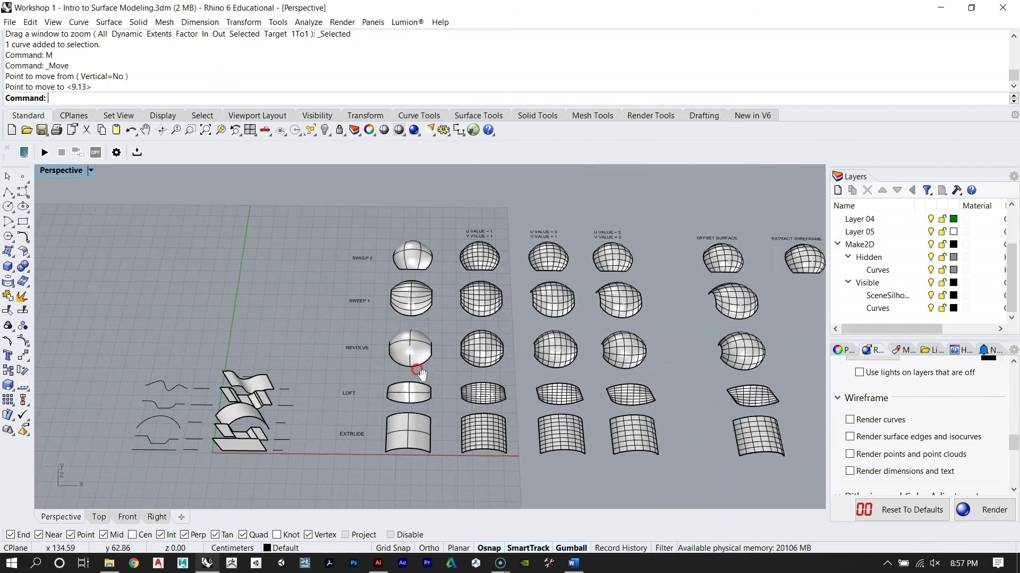
right_click_drag(416, 381, 417, 371)
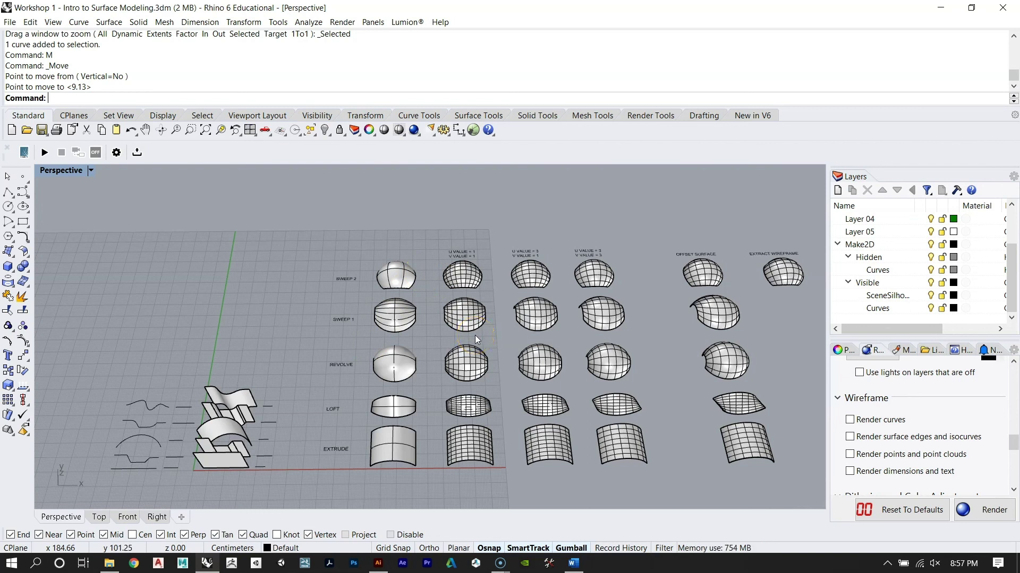
scroll(409, 353, "up", 5)
right_click_drag(247, 384, 388, 372)
scroll(392, 358, "down", 5)
scroll(381, 381, "up", 5)
scroll(420, 363, "down", 5)
scroll(198, 414, "up", 5)
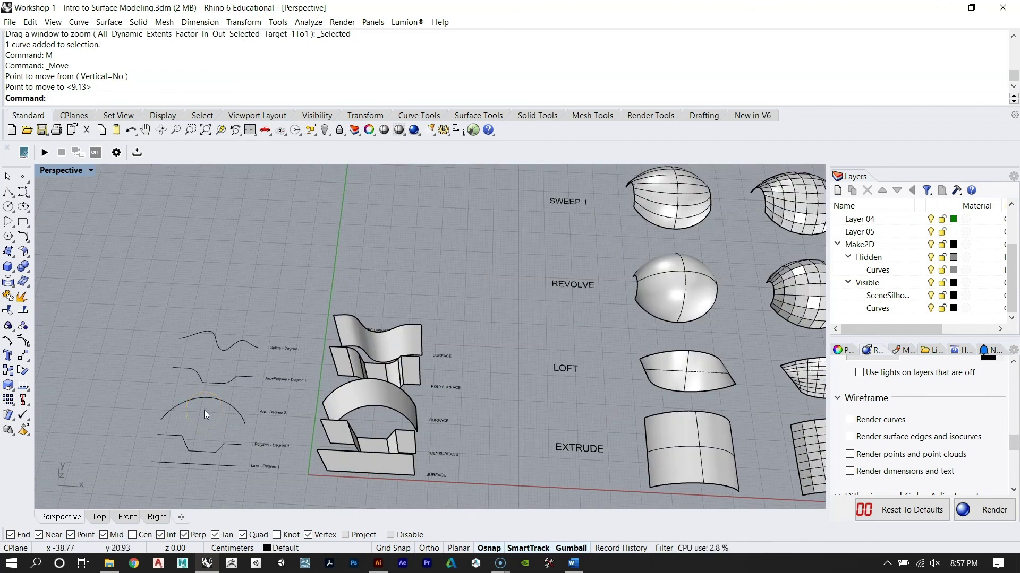
scroll(196, 398, "up", 3)
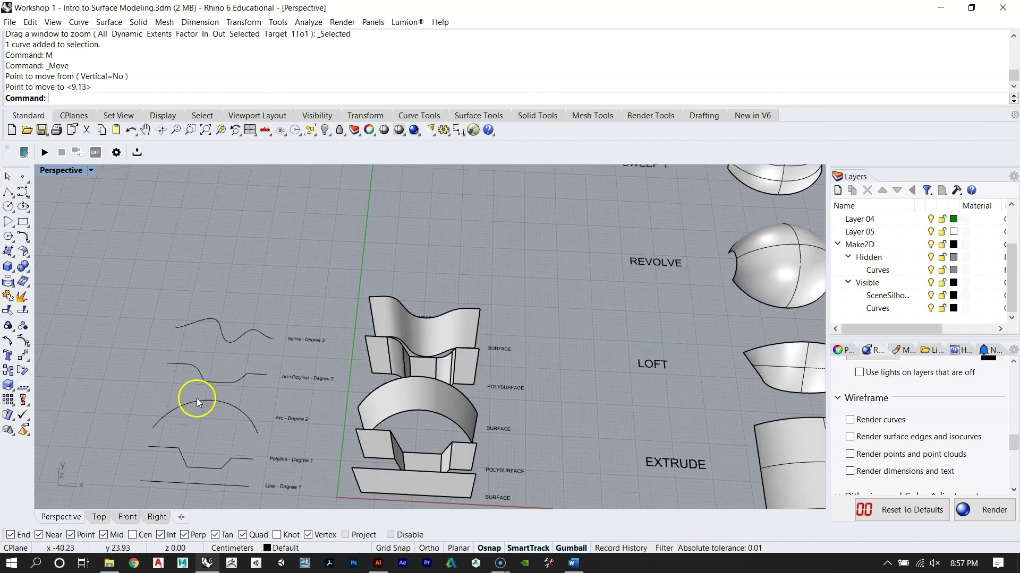
Step: Zoom to the Degree 2 arc and the Degree 3 spline in turn to compare their curvature, and deselect them
left_click(208, 403)
type("ZS")
key("Return")
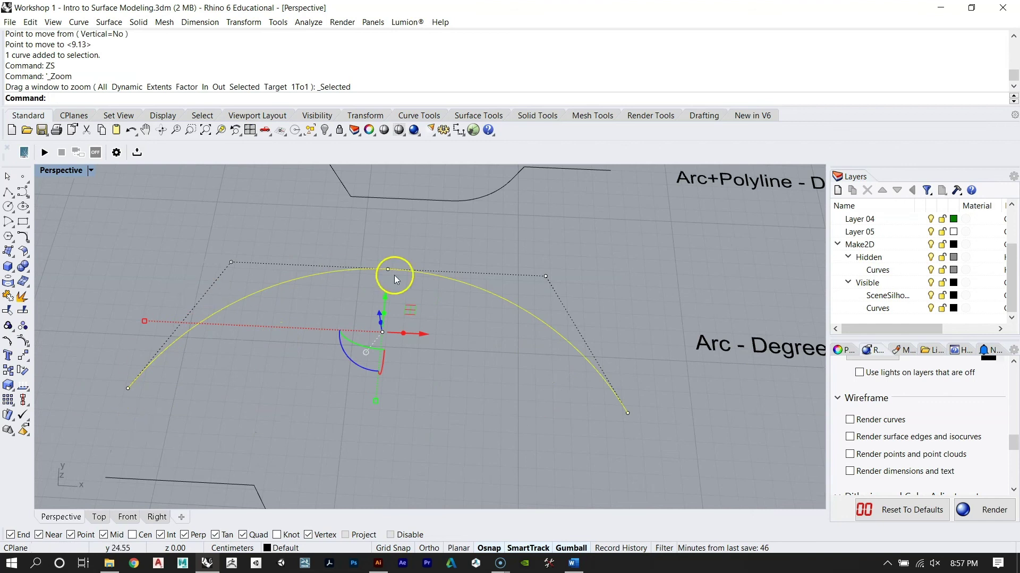
scroll(521, 371, "down", 5)
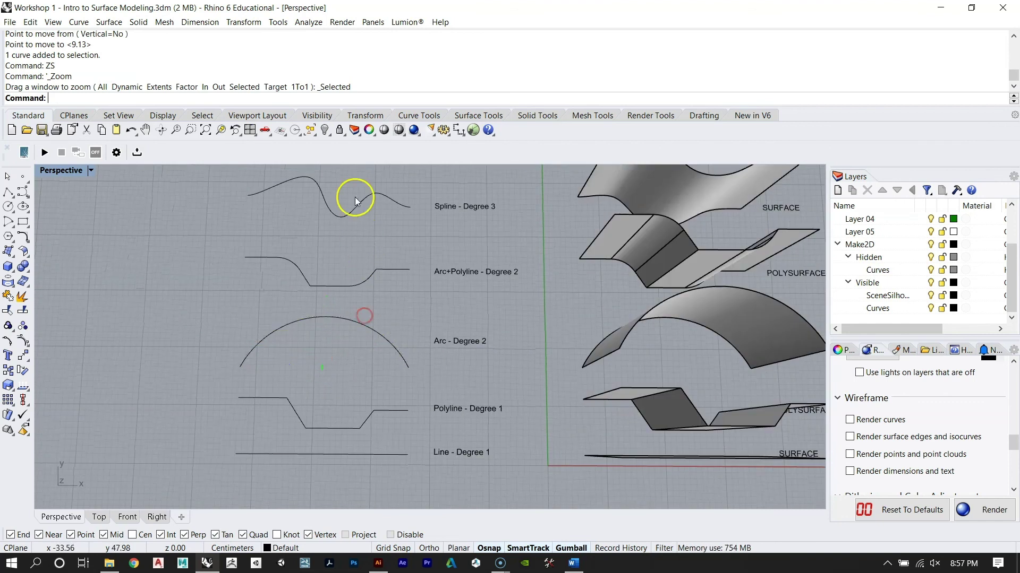
left_click(357, 196)
type("ZS")
key("Return")
left_click(202, 286)
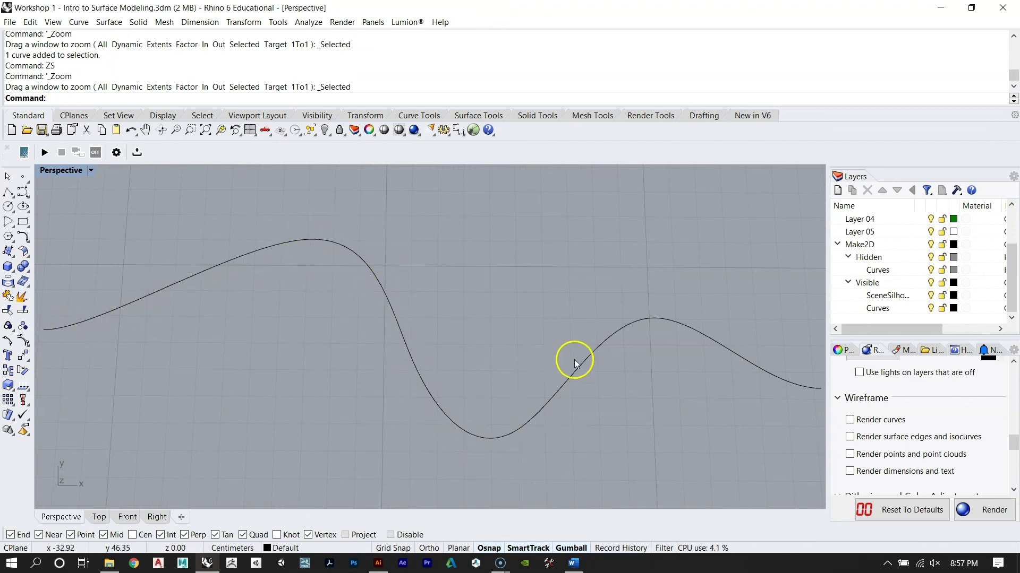
Step: Select the Arc+Polyline Degree 2 curve to inspect its control points up close, then deselect it
scroll(375, 309, "down", 5)
right_click_drag(375, 309, 379, 329)
left_click(446, 371)
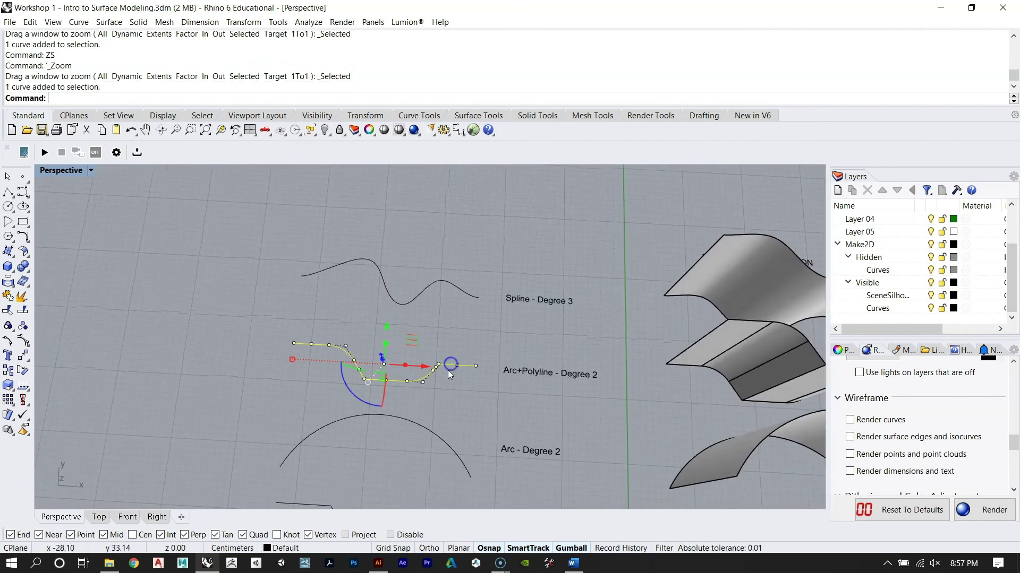
scroll(450, 369, "up", 4)
left_click(120, 320)
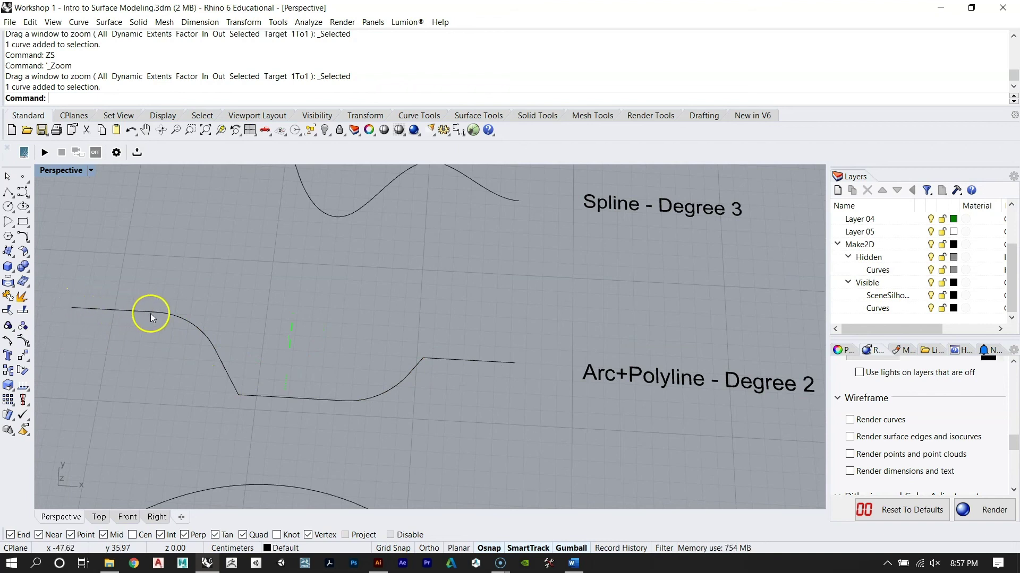
Step: Select the polysurface extruded from the Arc+Polyline curve, zoom to it and view it from the other side
scroll(339, 318, "down", 5)
left_click(653, 331)
type("zs")
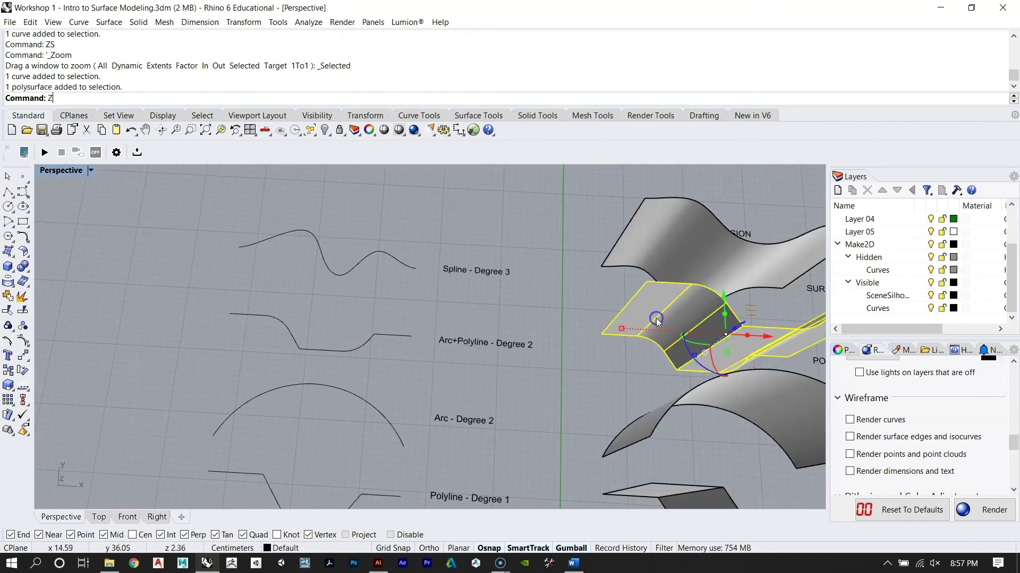
key("Return")
right_click_drag(667, 338, 325, 334)
scroll(403, 346, "down", 5)
mouse_move(403, 347)
right_mouse_down()
mouse_move(433, 376)
mouse_move(404, 341)
mouse_move(386, 340)
mouse_move(389, 350)
right_mouse_up()
Step: Inspect the Arc+Polyline polysurface beside the single-surface extrusions, deselect it and show the whole set of workshop examples
scroll(405, 344, "down", 4)
scroll(384, 330, "up", 3)
left_click(383, 329)
left_click(394, 323)
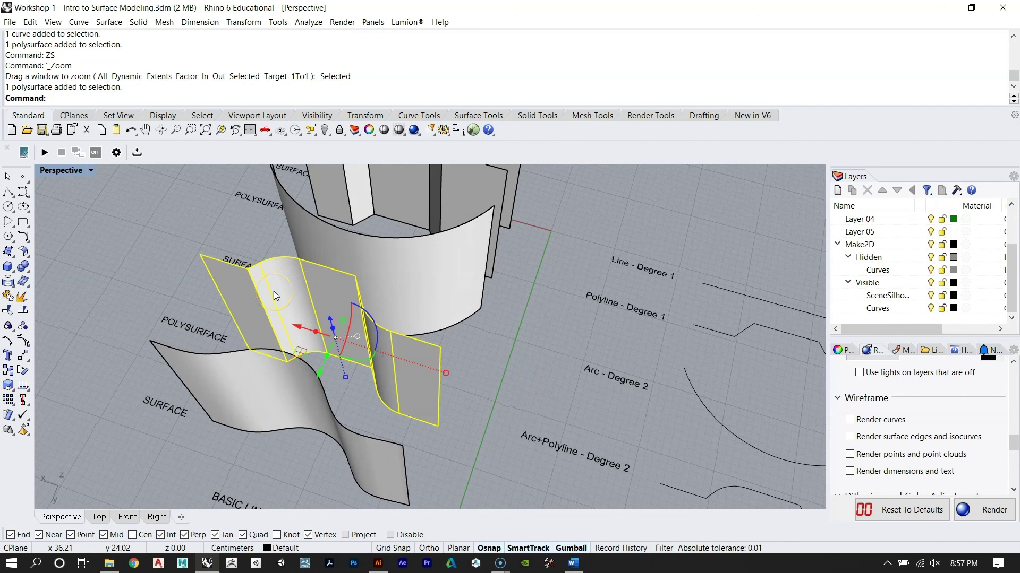
scroll(273, 291, "down", 5)
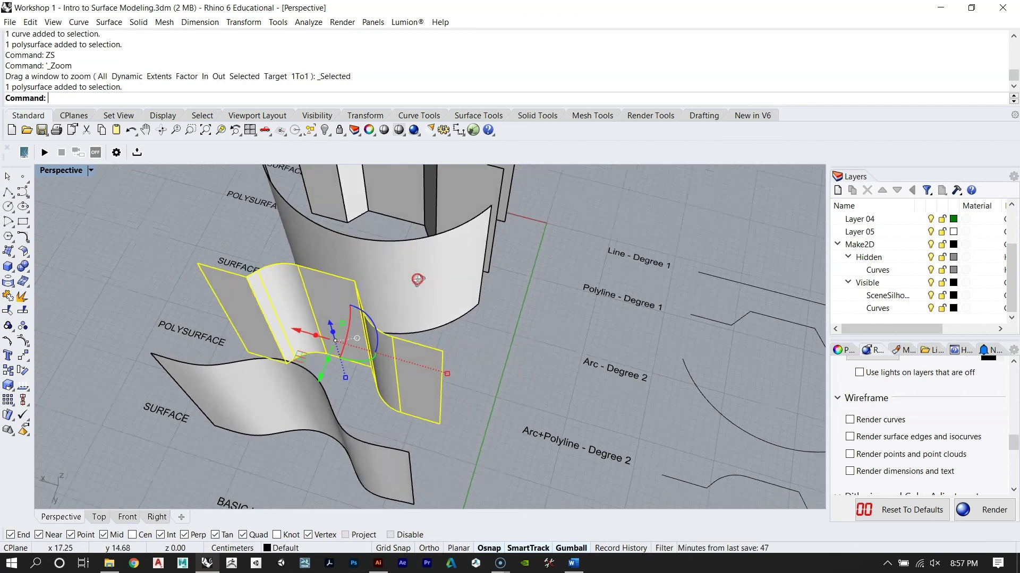
left_click(425, 281)
scroll(583, 301, "down", 6)
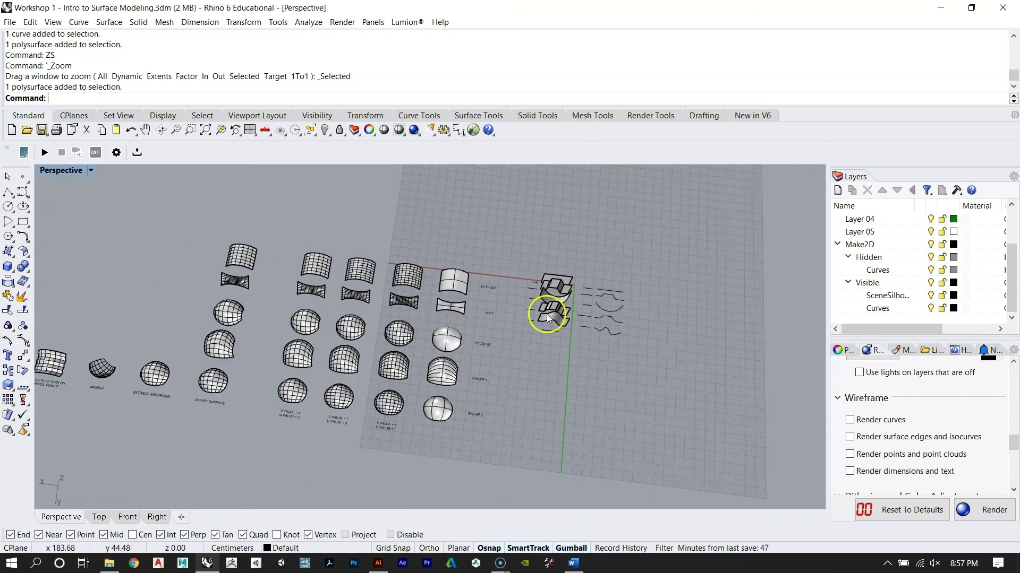
Step: Zoom to the rippled surface under the control-points label and bring the edited dome beside it into view
left_click(57, 363)
type("ZS")
key("Return")
right_click_drag(578, 265, 235, 323)
scroll(562, 352, "up", 3)
Step: Zoom to the control-point-edited dome, deselect it and view its deformed shape from several sides
left_click(558, 351)
type("ZS")
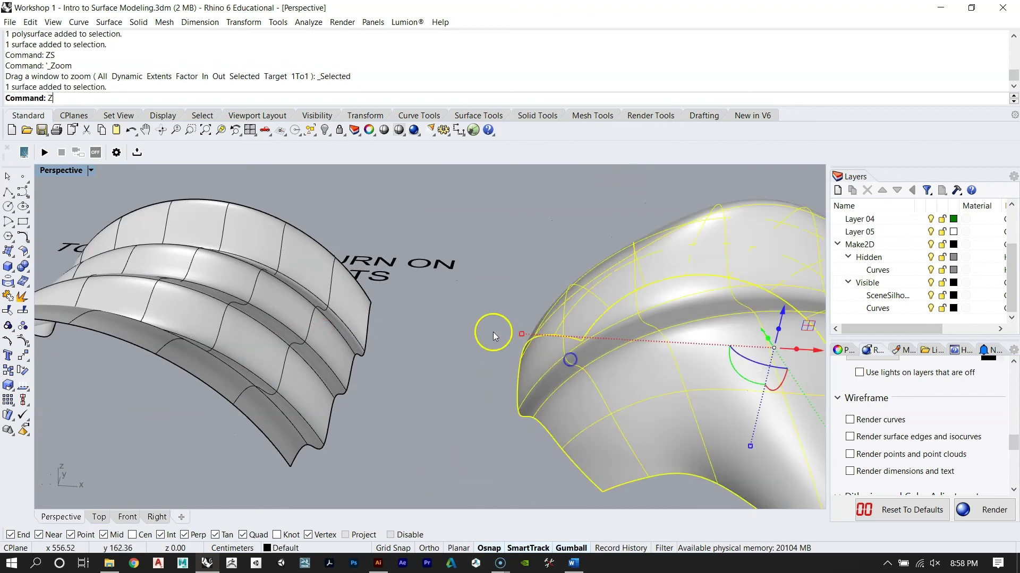
key("Return")
right_click_drag(493, 332, 374, 358)
key("Escape")
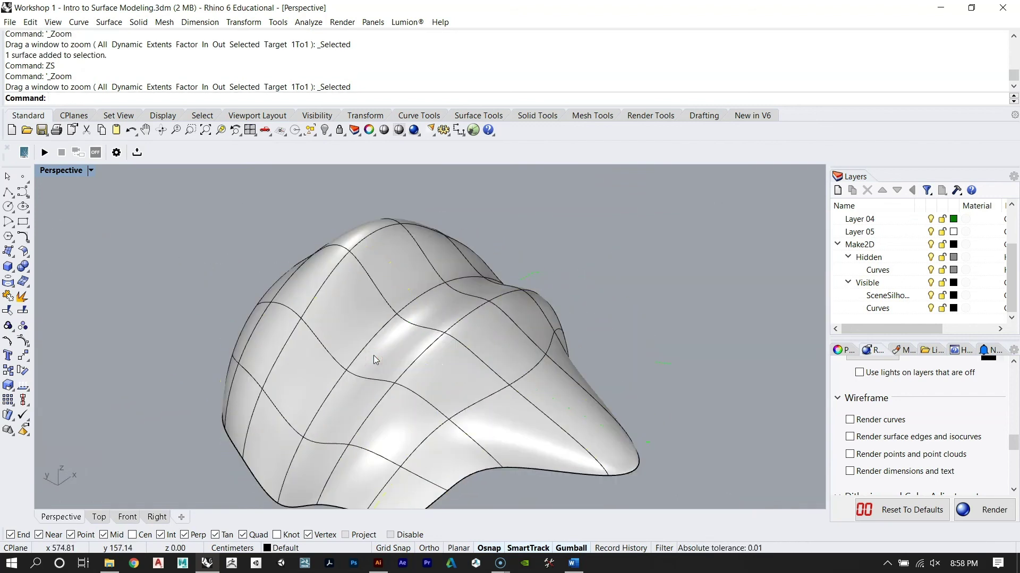
right_click_drag(359, 313, 500, 299)
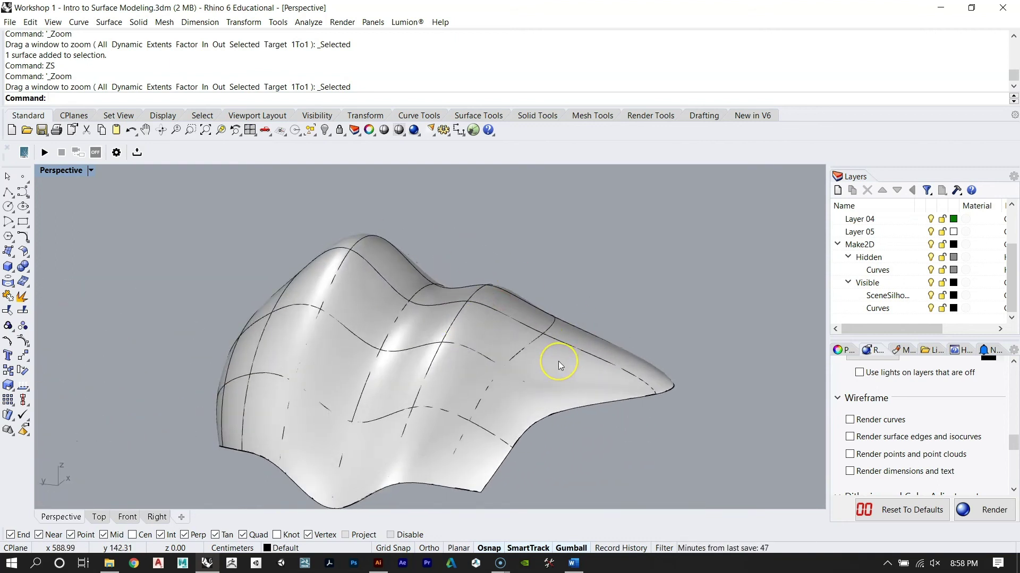
right_click_drag(556, 365, 338, 380)
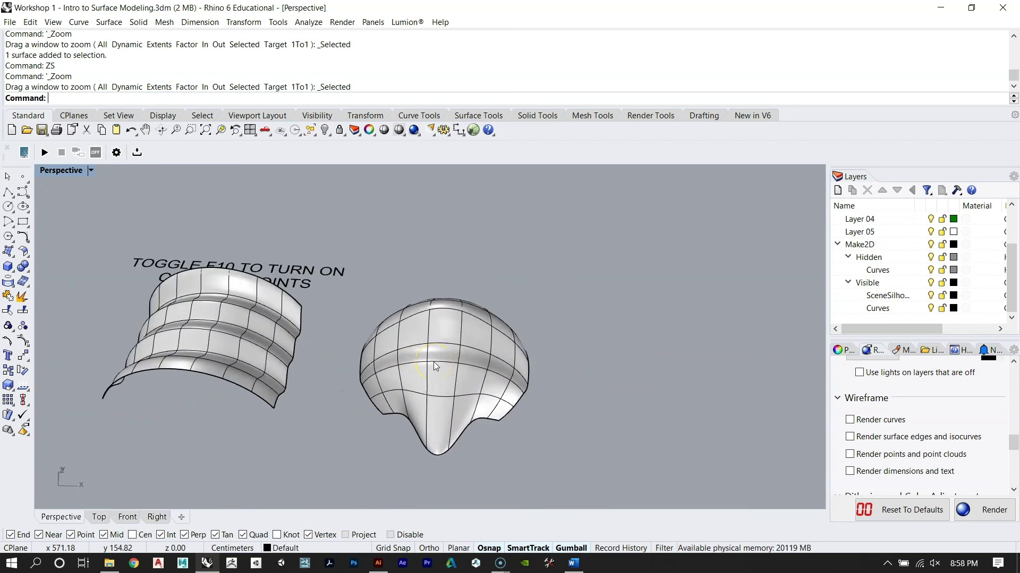
Step: Zoom to the edited dome again, view its pulled-out tip from another angle and deselect it
left_click(435, 367)
type("ZS")
key("Return")
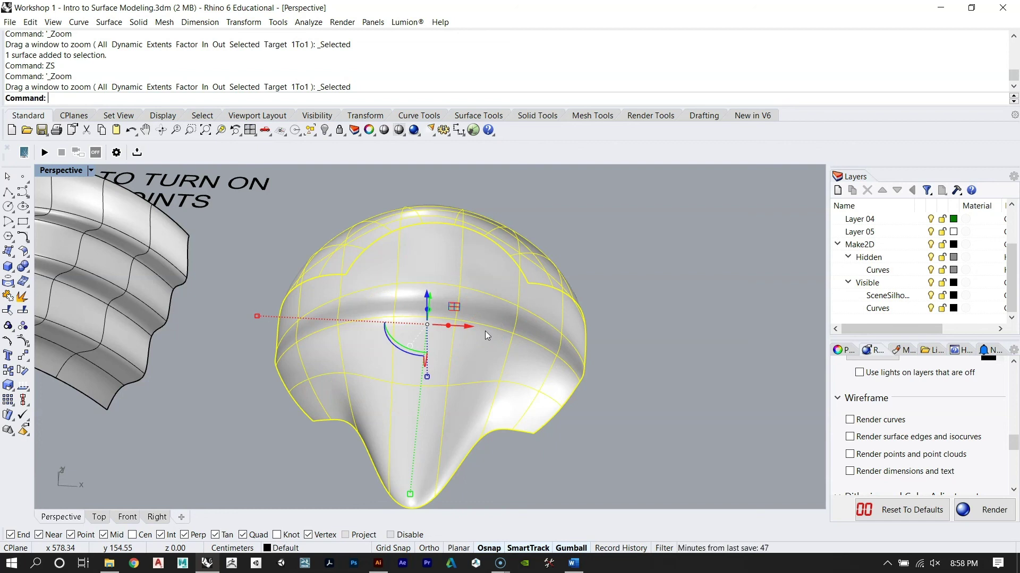
right_click_drag(371, 391, 690, 383)
key("Escape")
Step: Examine the edited dome alongside the Make2D and control-points examples at several distances
scroll(597, 340, "down", 8)
right_click_drag(535, 354, 567, 389)
scroll(492, 329, "down", 6)
scroll(480, 322, "up", 4)
scroll(505, 334, "down", 5)
scroll(510, 320, "up", 8)
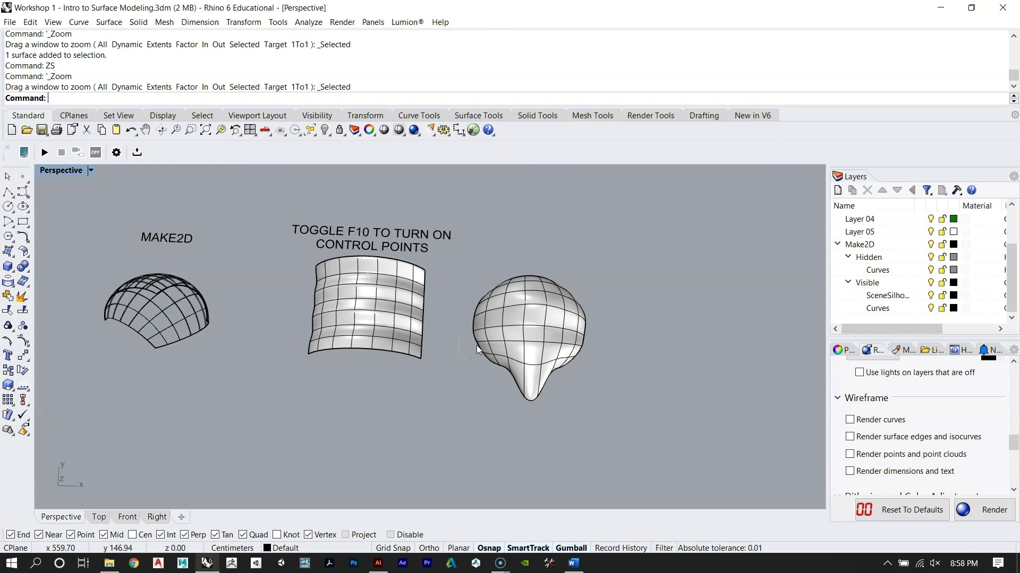
right_click_drag(475, 345, 525, 326)
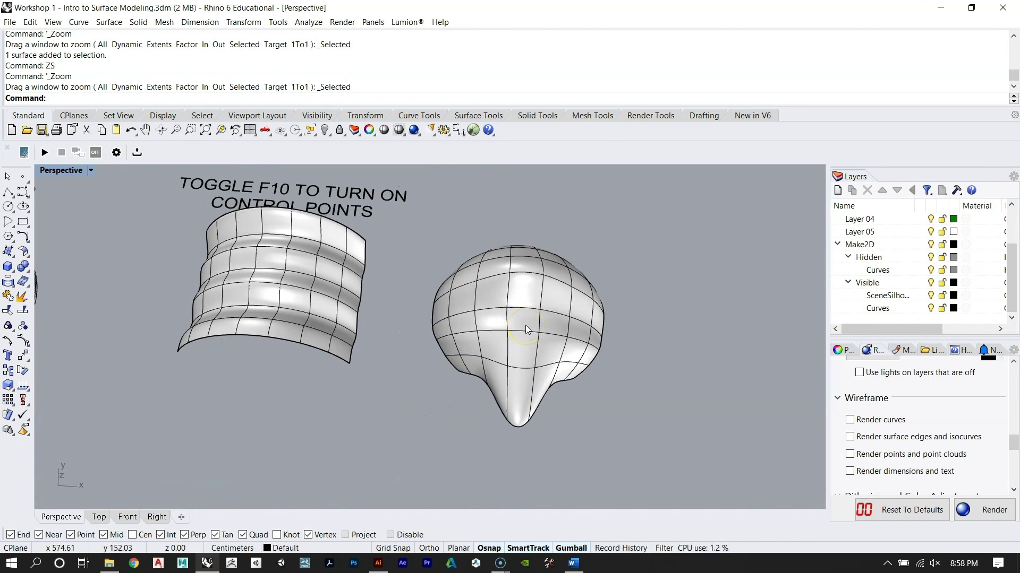
Step: Compare the edited dome with the rippled surface, then zoom to the dome for a close look and deselect it
right_click_drag(520, 289, 515, 364)
scroll(525, 285, "down", 6)
right_click_drag(391, 287, 538, 299)
scroll(538, 298, "up", 4)
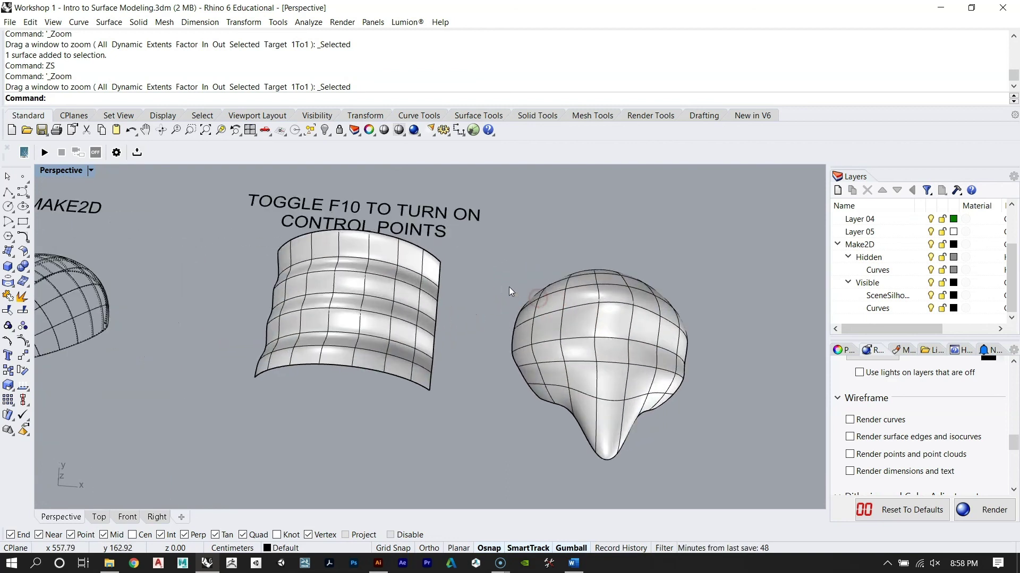
right_click_drag(610, 353, 485, 387)
scroll(425, 266, "up", 4)
left_click(595, 301)
type("ZS")
key("Return")
key("Escape")
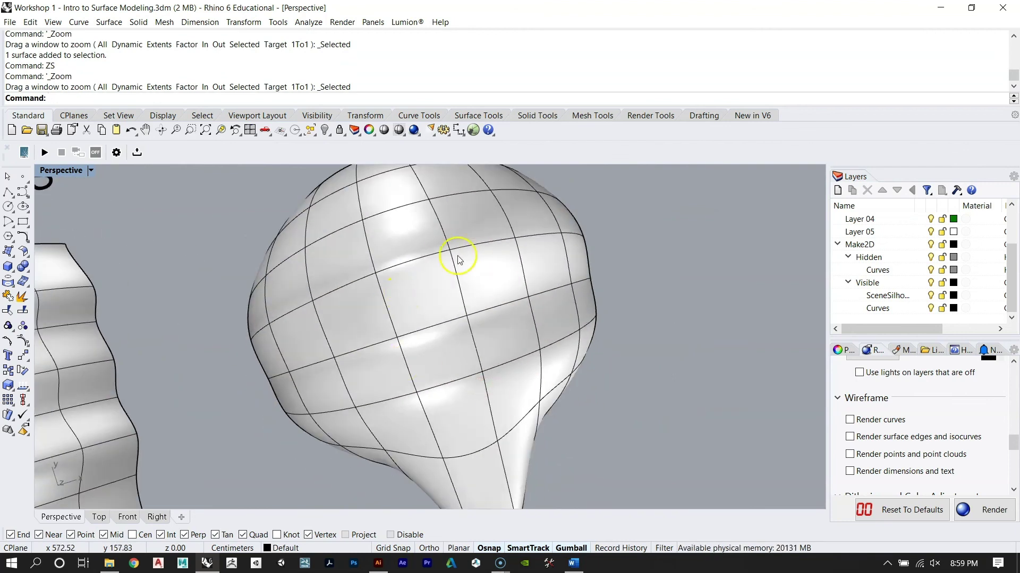
Step: Zoom to the polysurface extruded from the Degree 1 polyline, try to turn on its control points and deselect it
scroll(524, 289, "down", 10)
right_click_drag(523, 272, 330, 324)
scroll(209, 201, "up", 5)
left_click(245, 228)
type("ZS")
key("Return")
right_click_drag(308, 247, 310, 273)
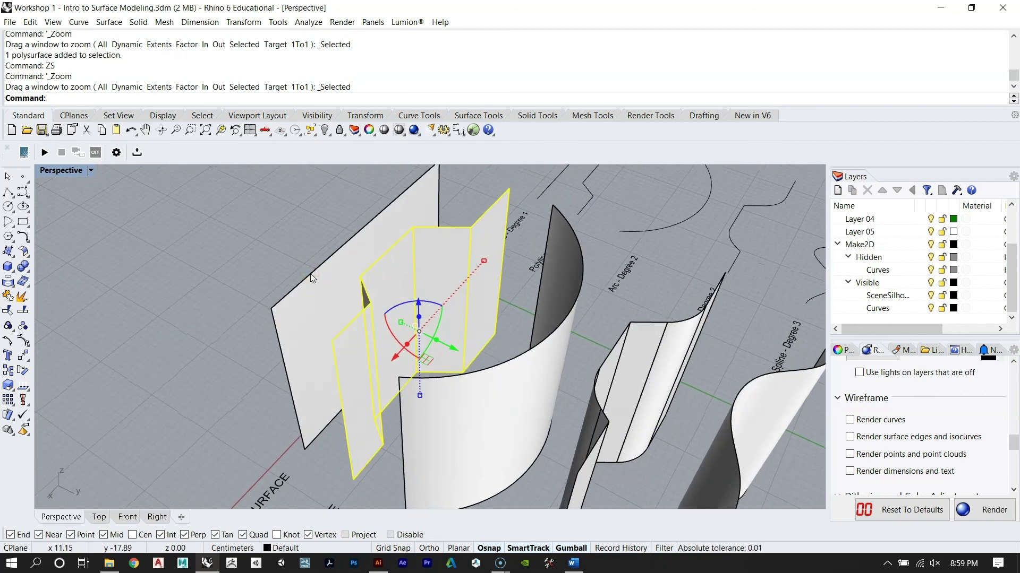
key("F10")
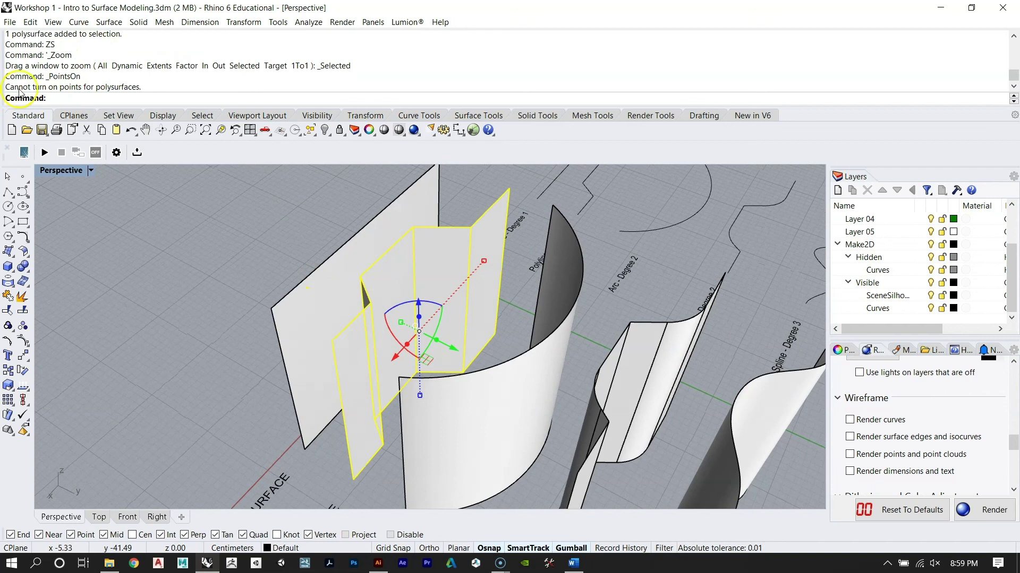
right_click_drag(403, 319, 421, 345)
left_click(450, 338)
Step: Show the full set of workshop examples, from the degree curves to the edited dome
scroll(332, 294, "down", 10)
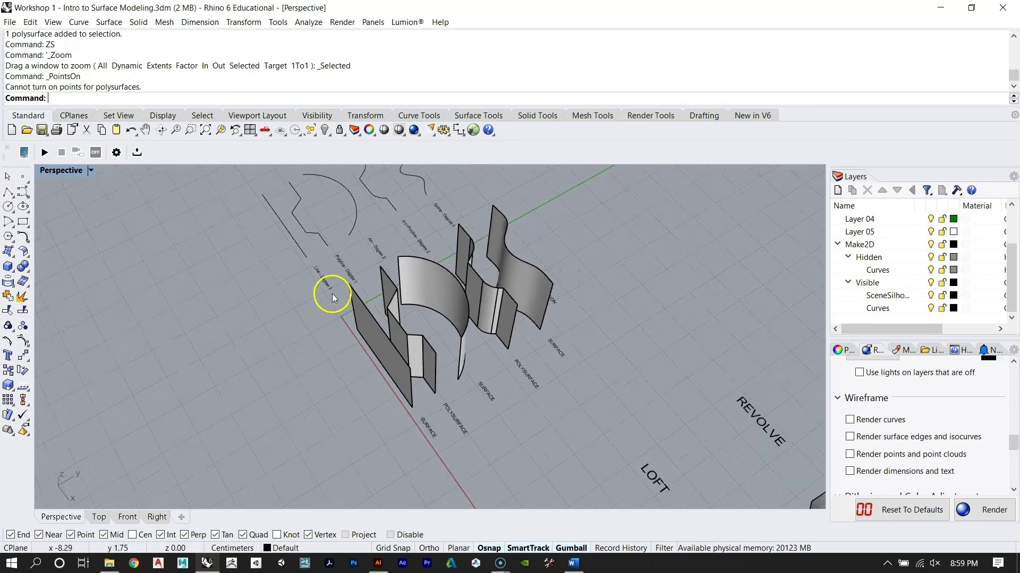
right_click_drag(322, 288, 456, 344)
right_click_drag(521, 343, 453, 346)
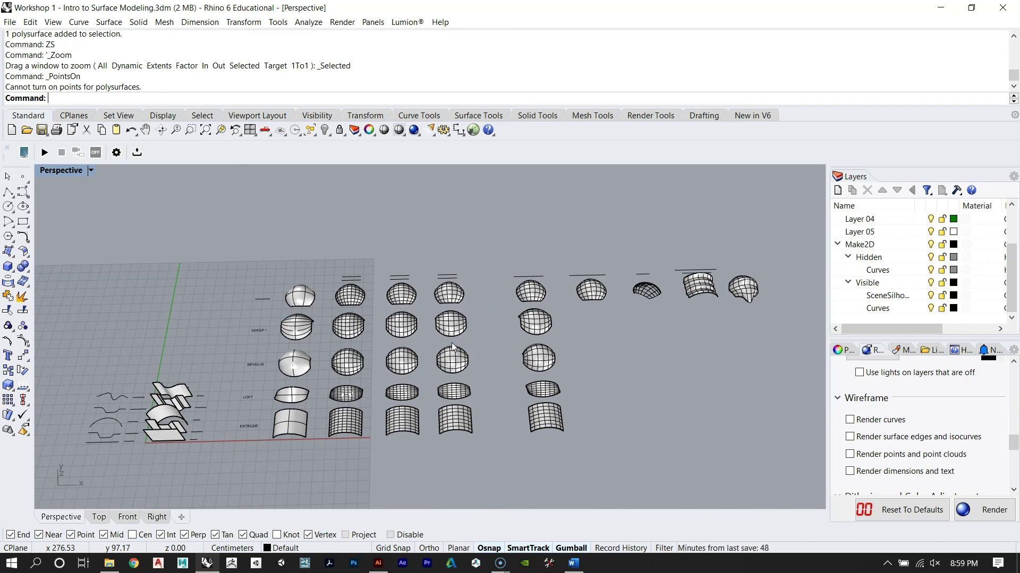
right_click_drag(385, 300, 428, 276)
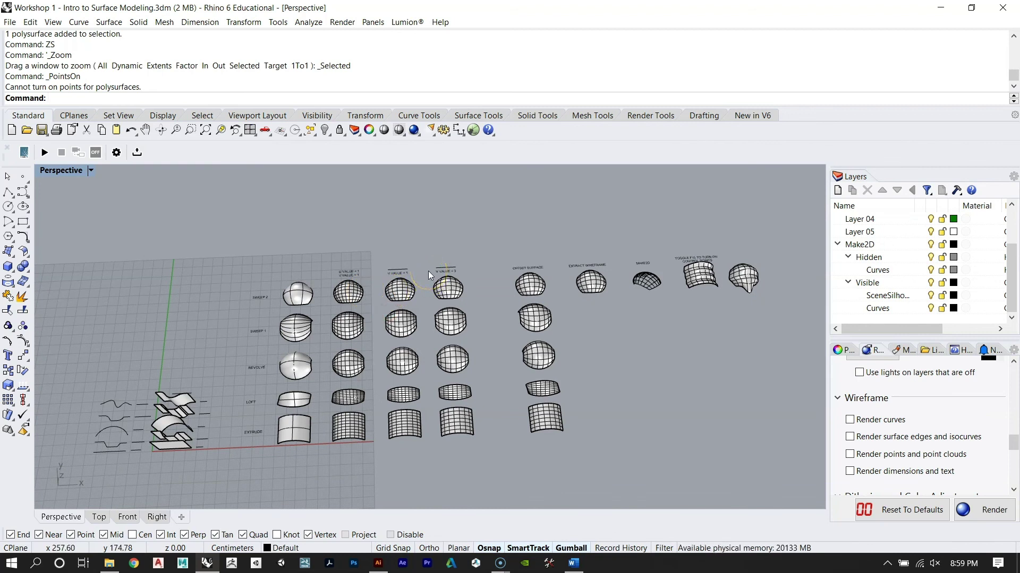
type("h")
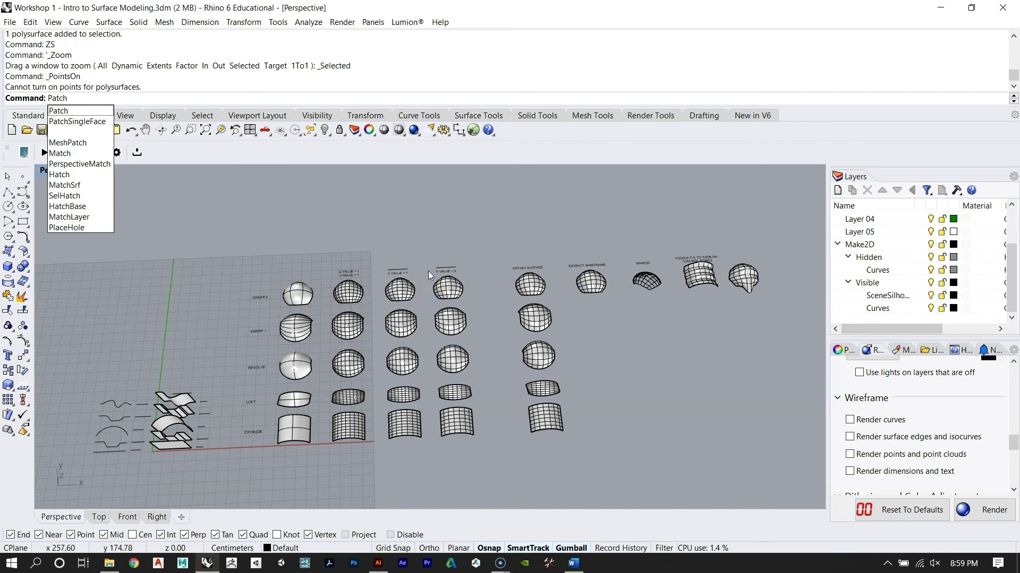
key("Escape")
right_click_drag(427, 317, 359, 317)
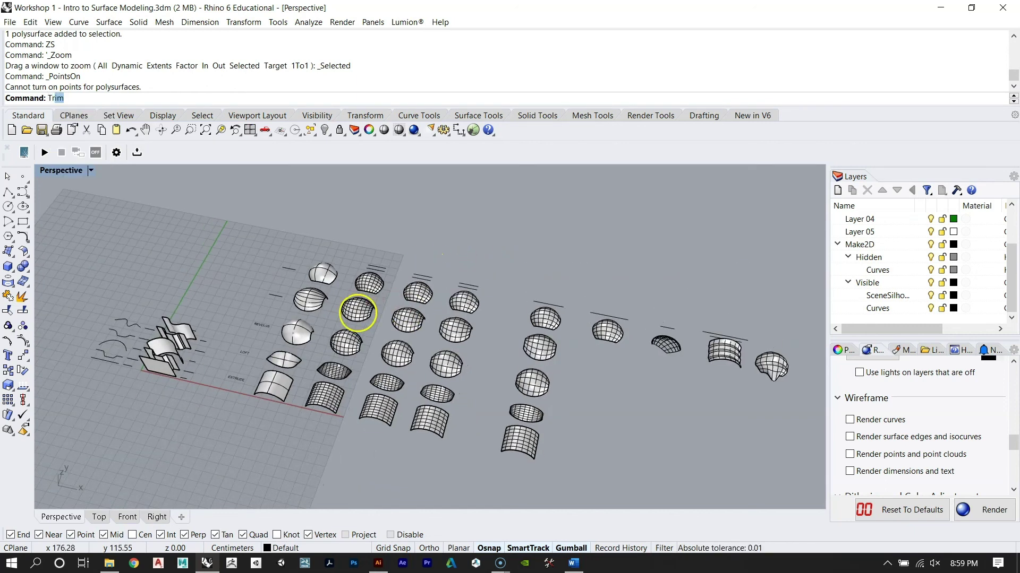
left_click(608, 348)
Step: Zoom to the plain Revolve dome, view it from the side with the opening and deselect it
scroll(319, 337, "up", 5)
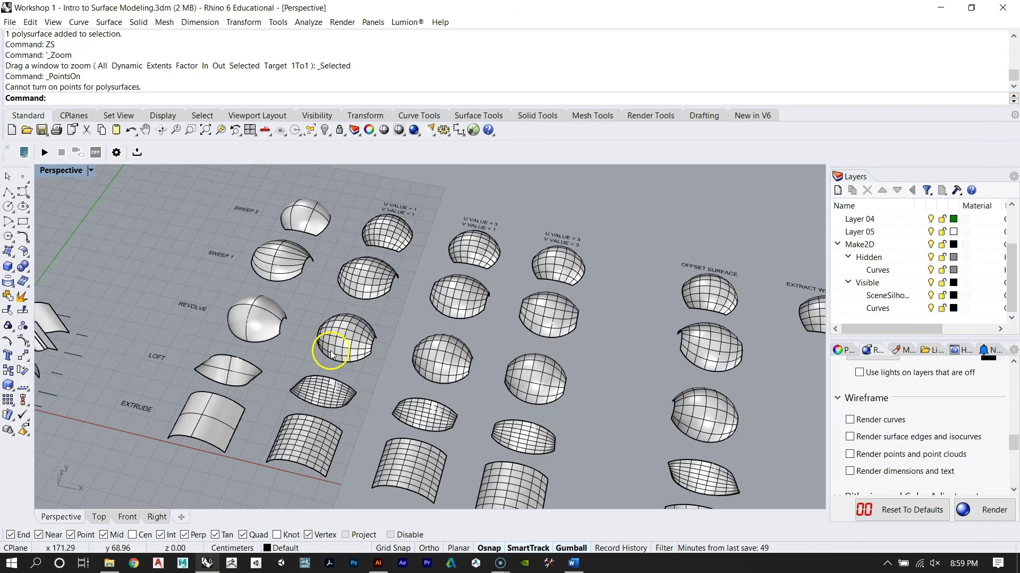
left_click(251, 318)
type("ZS")
key("Return")
right_click_drag(250, 317, 389, 335)
key("Escape")
Step: Inspect the arched opening at the base of the Revolve dome up close and from different angles
scroll(346, 309, "down", 6)
scroll(441, 381, "up", 6)
right_click_drag(442, 382, 358, 348)
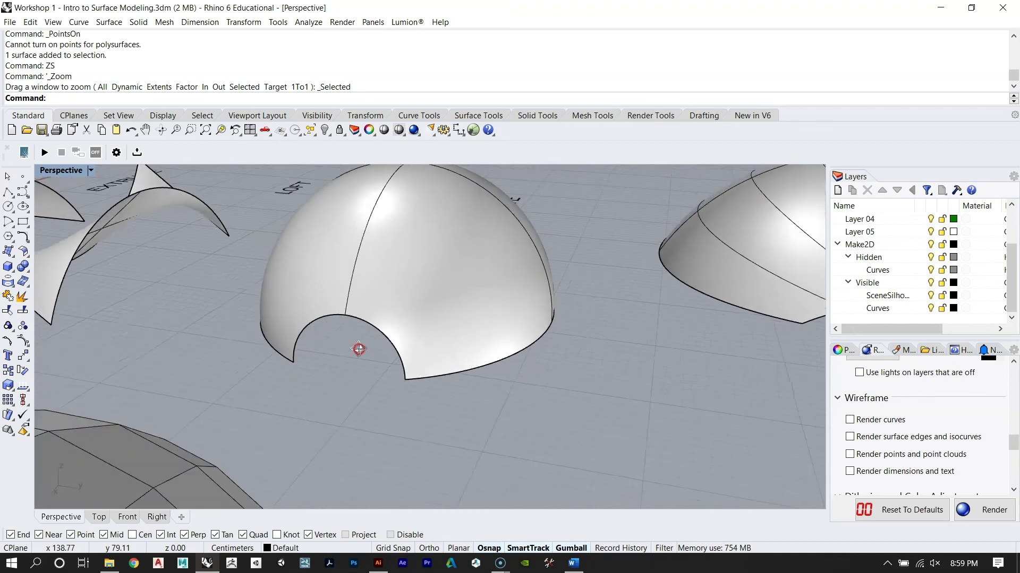
scroll(374, 366, "up", 3)
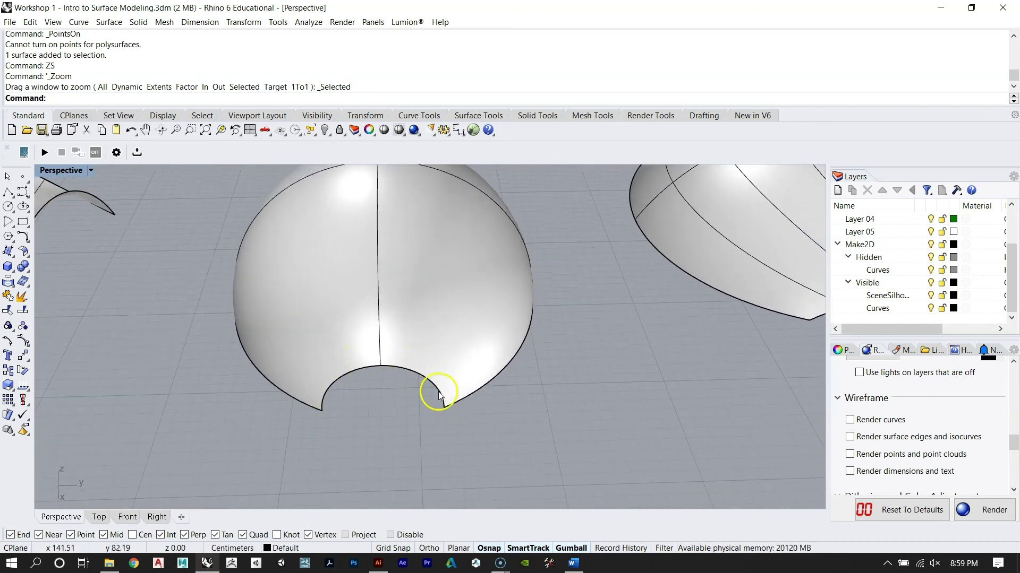
right_click_drag(336, 372, 455, 432)
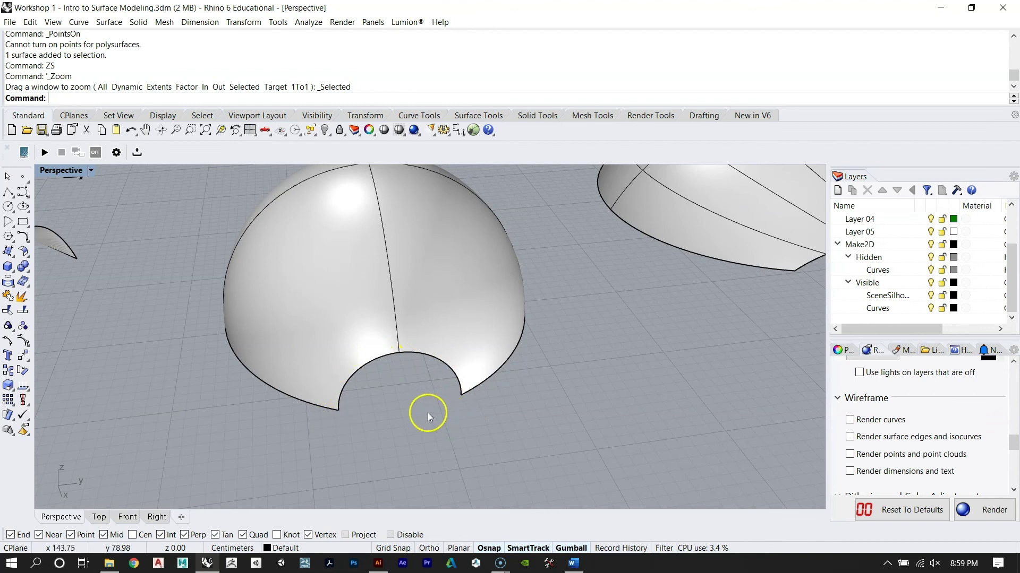
scroll(428, 413, "down", 5)
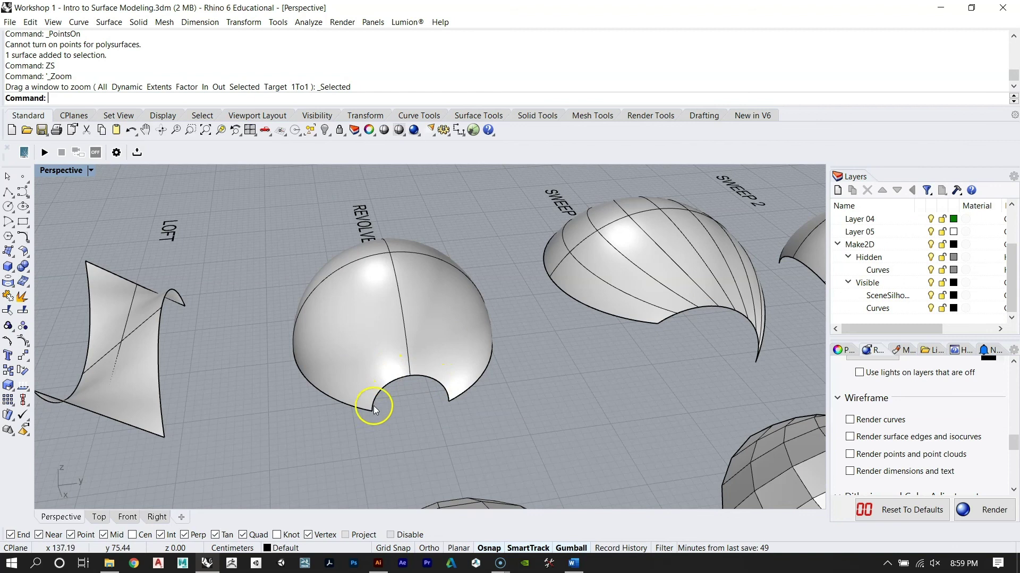
mouse_move(390, 396)
right_mouse_down()
mouse_move(421, 372)
mouse_move(391, 381)
right_mouse_up()
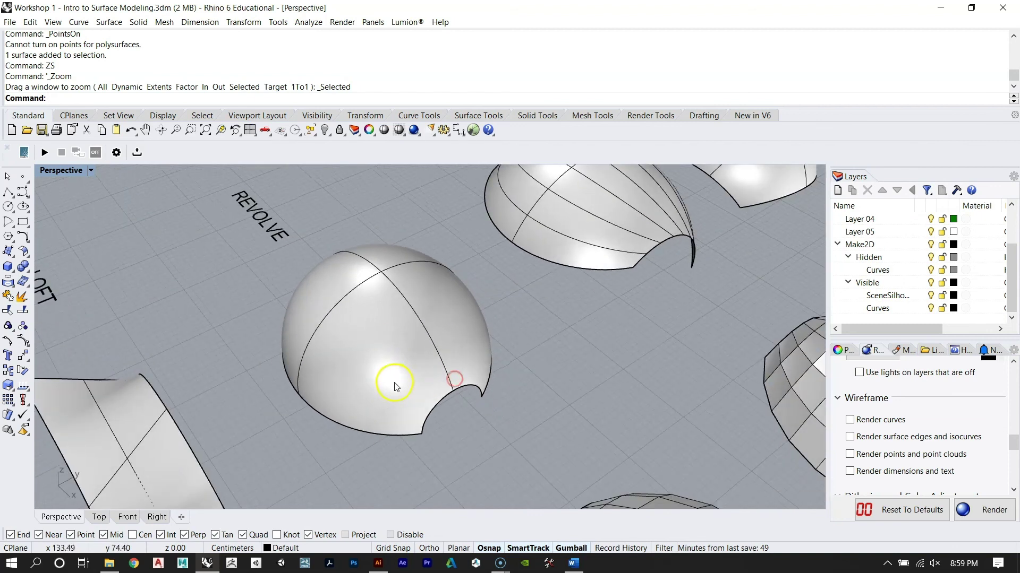
right_click_drag(490, 369, 428, 376)
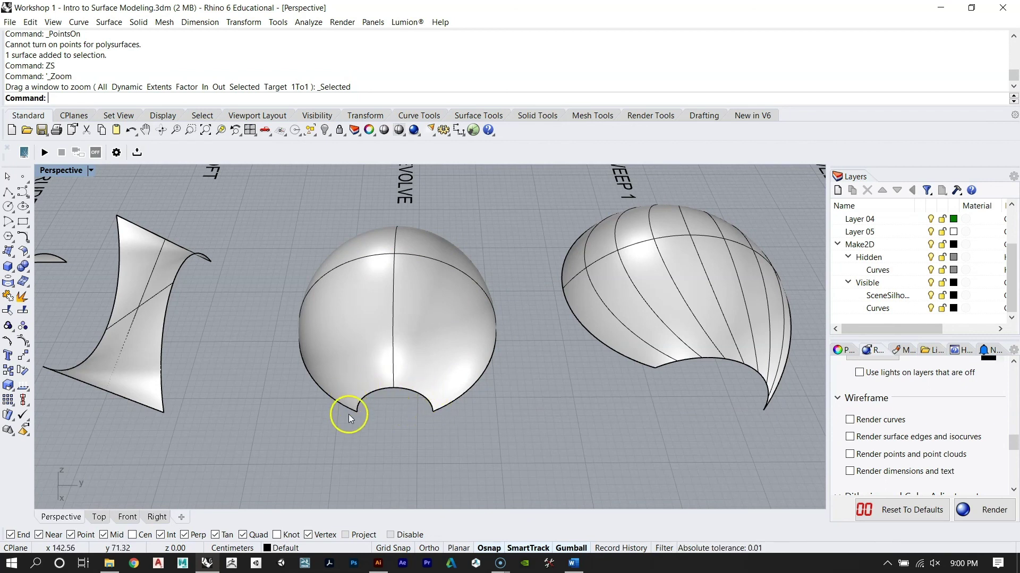
Step: Return from the Revolve dome to an overview of all the surface example rows and columns
scroll(371, 374, "down", 5)
right_click_drag(309, 368, 428, 358)
scroll(366, 323, "down", 11)
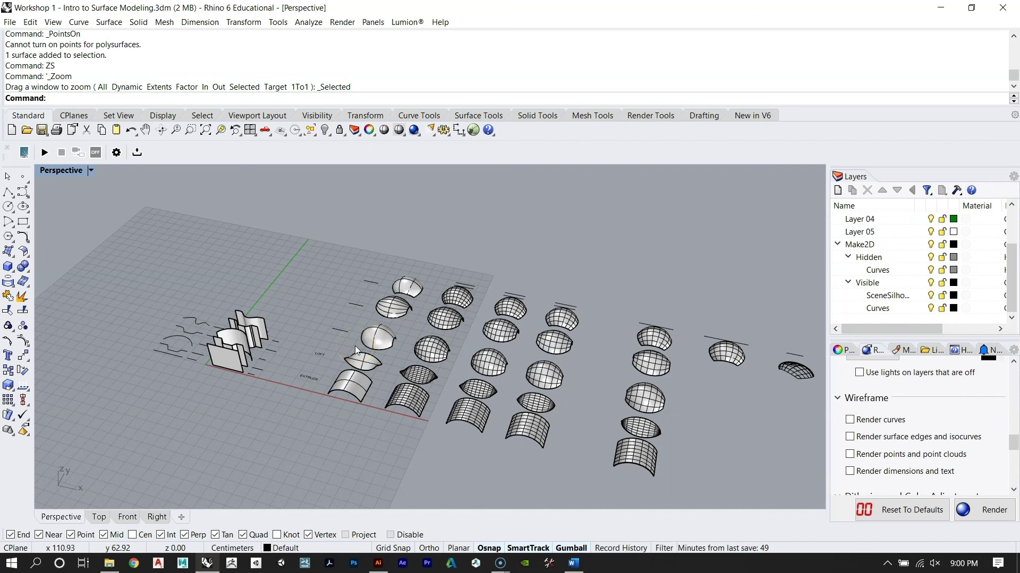
right_click_drag(355, 346, 440, 374)
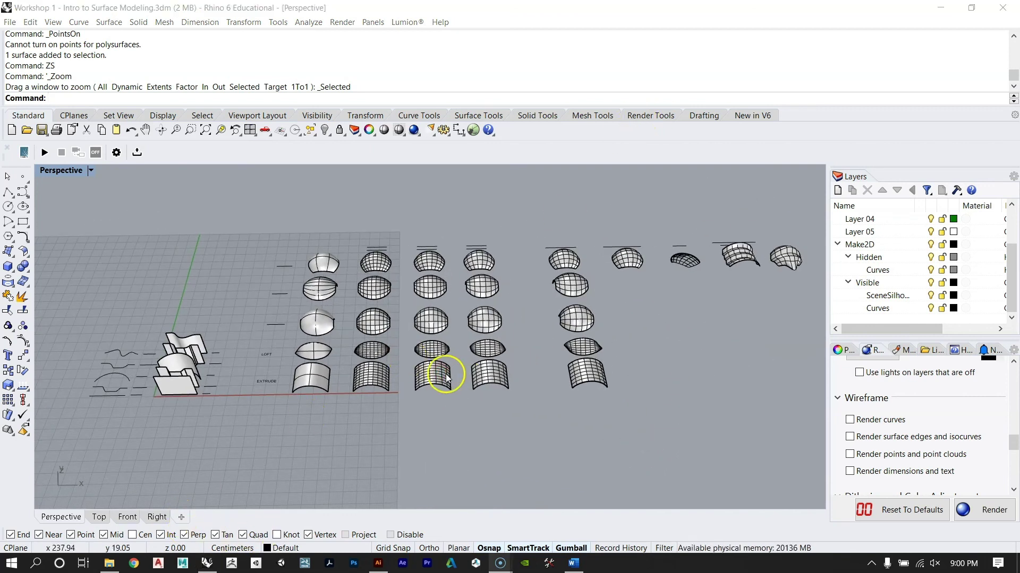
scroll(446, 340, "up", 3)
right_click_drag(455, 355, 542, 307)
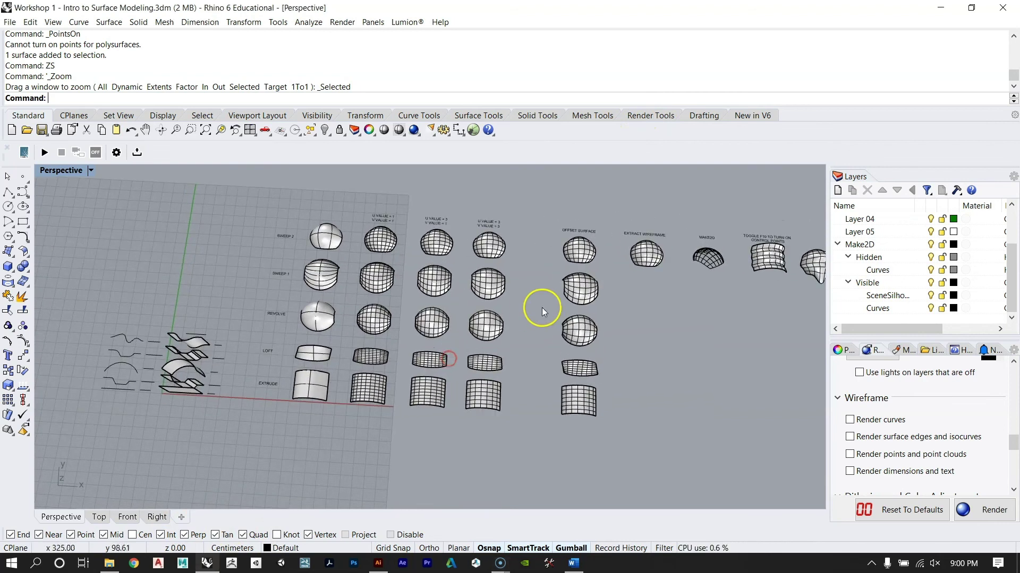
Step: Review the Offset Surface, Extract Wireframe, Make2D and control-point examples beside the U and V value columns
scroll(539, 292, "up", 2)
right_click_drag(606, 303, 343, 304, "shift")
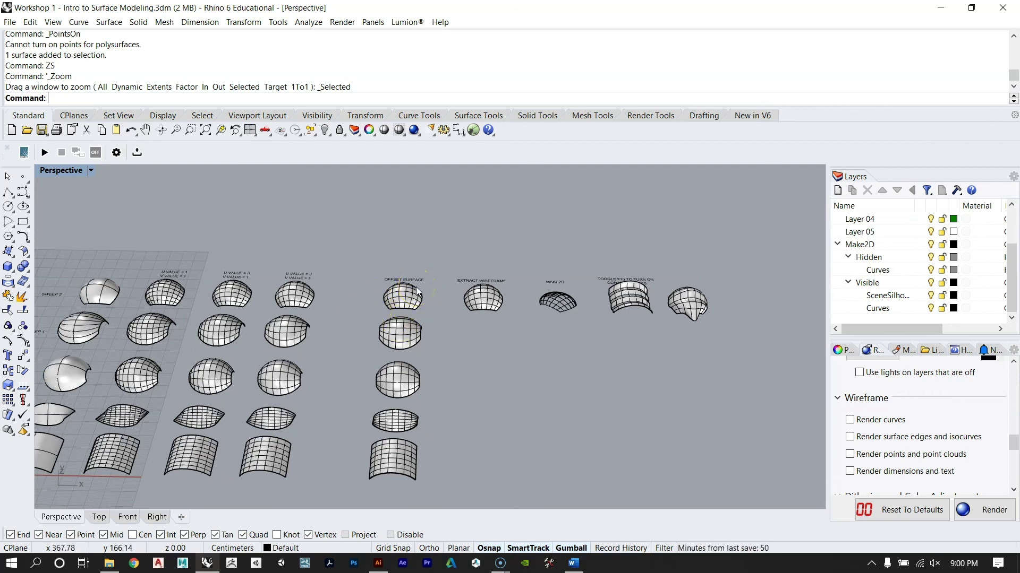
right_click_drag(412, 267, 413, 295)
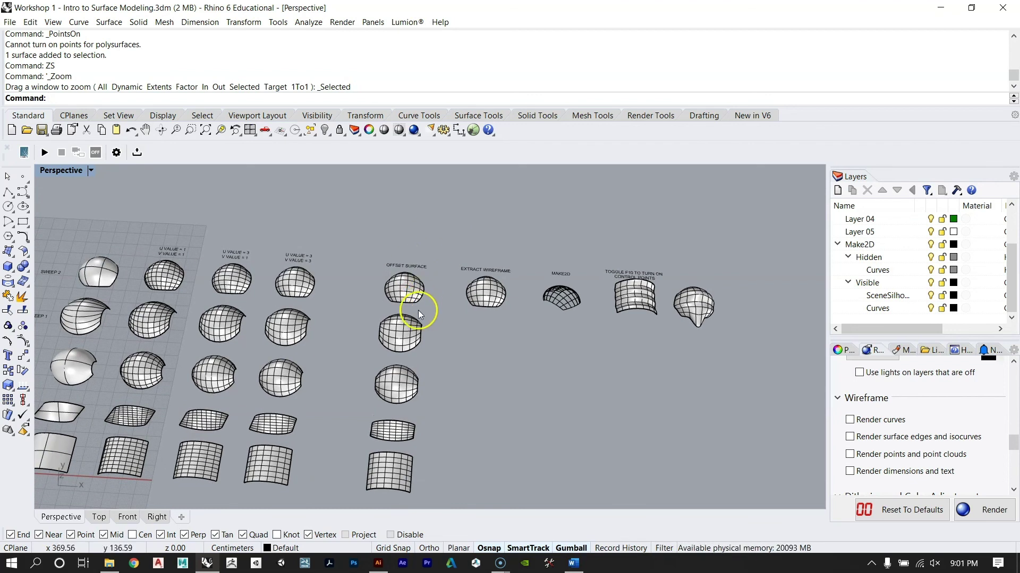
right_click_drag(418, 311, 417, 293)
right_click_drag(508, 302, 515, 308)
scroll(515, 308, "down", 4)
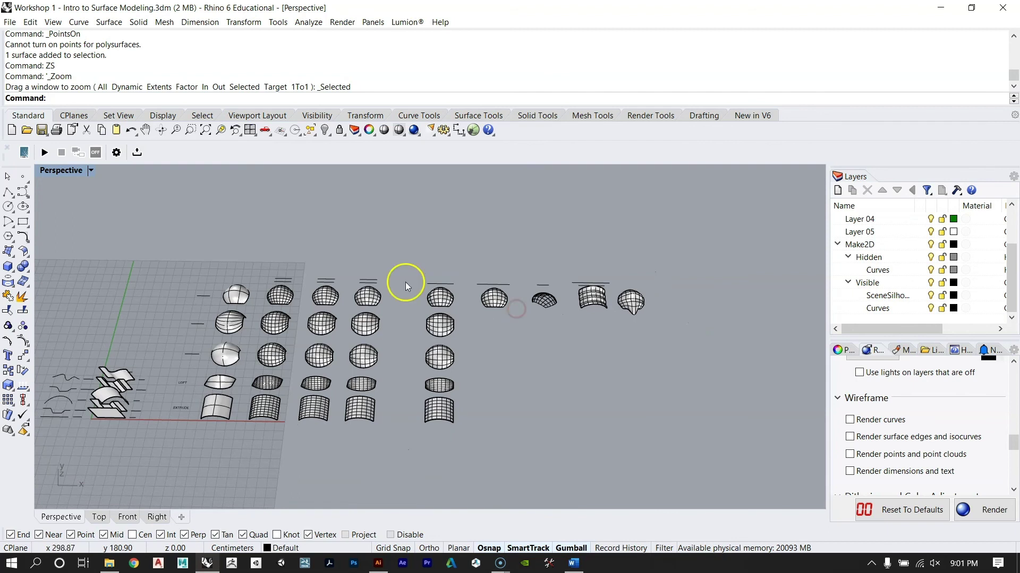
scroll(197, 419, "up", 4)
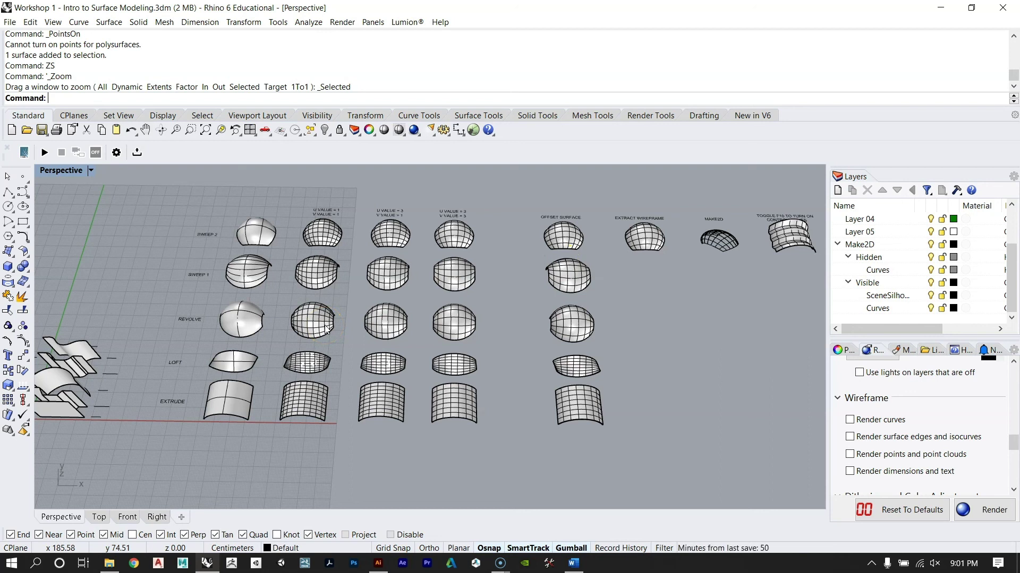
Step: Zoom to the plain Sweep 2 dome, deselect it and examine it from several angles beside the Sweep 1 surface
left_click(263, 237)
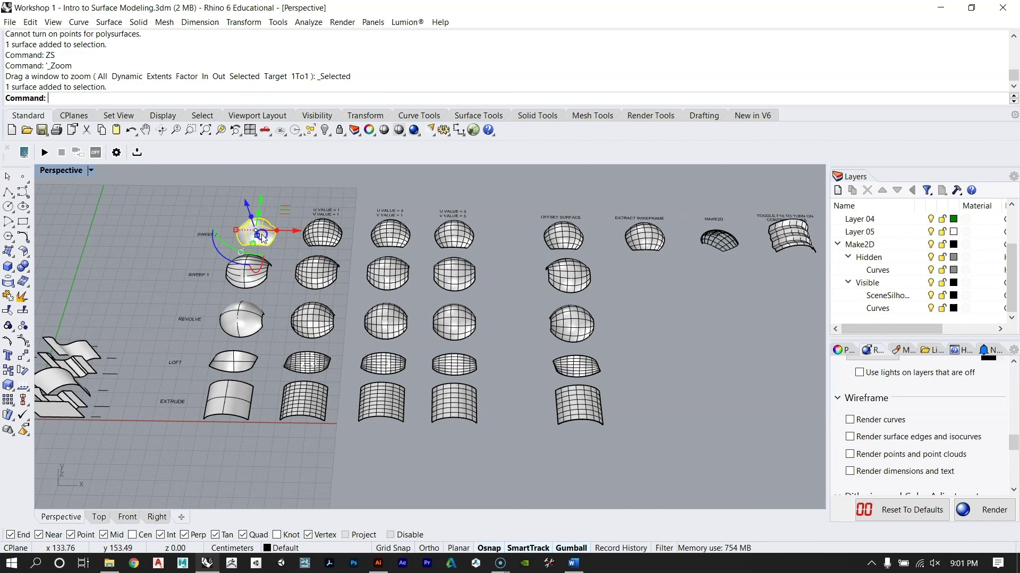
type("ZS")
key("Return")
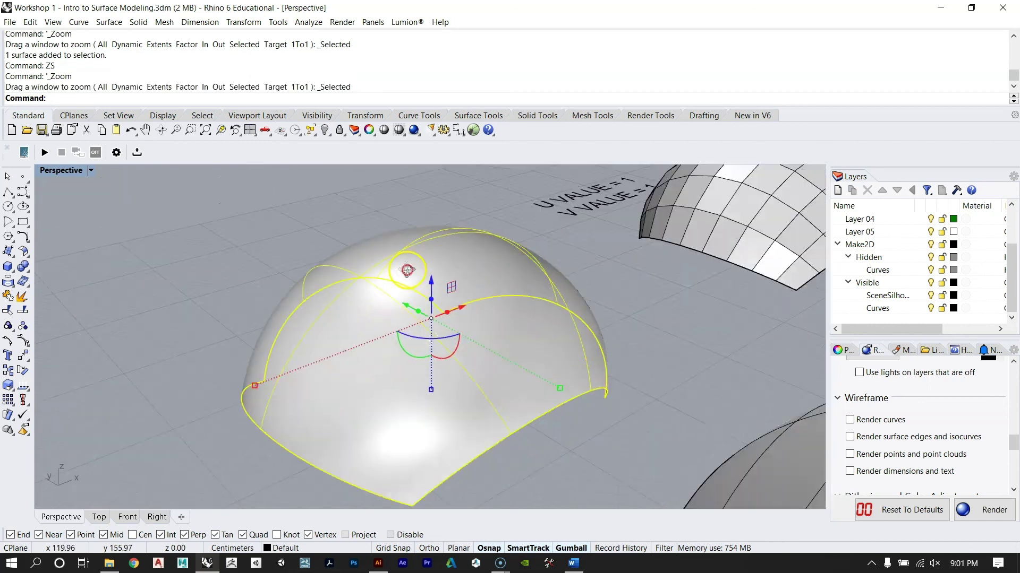
key("Escape")
right_click_drag(413, 303, 320, 286)
mouse_move(365, 250)
right_mouse_down()
mouse_move(296, 369)
mouse_move(336, 388)
mouse_move(380, 362)
mouse_move(553, 372)
mouse_move(462, 332)
mouse_move(416, 389)
mouse_move(475, 363)
mouse_move(455, 336)
mouse_move(450, 349)
mouse_move(382, 337)
mouse_move(481, 352)
mouse_move(346, 344)
mouse_move(375, 346)
mouse_move(376, 307)
mouse_move(394, 330)
mouse_move(368, 411)
right_mouse_up()
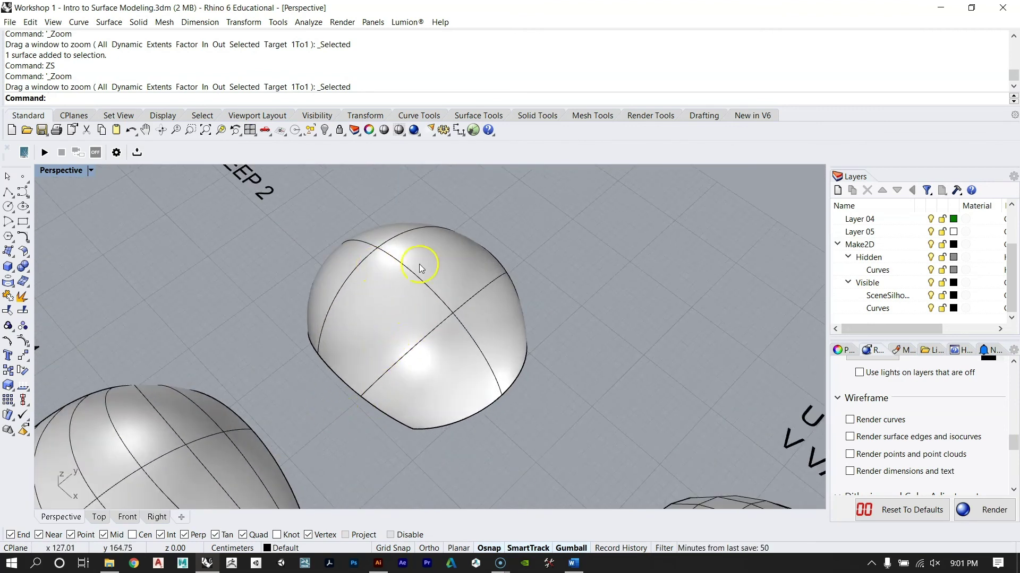
mouse_move(364, 296)
right_mouse_down()
mouse_move(533, 288)
mouse_move(453, 343)
mouse_move(469, 344)
mouse_move(427, 291)
mouse_move(358, 294)
right_mouse_up()
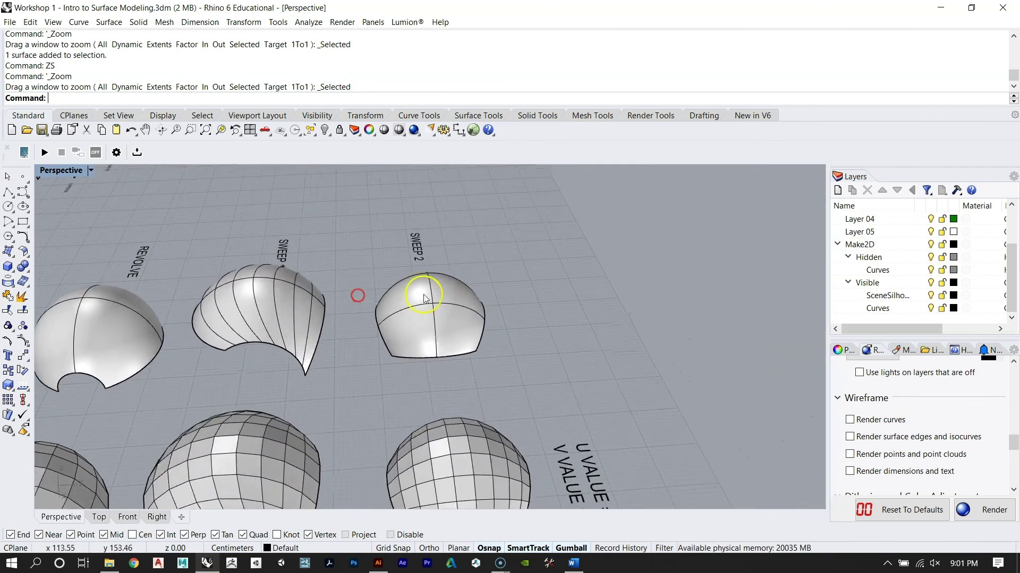
scroll(474, 298, "up", 3)
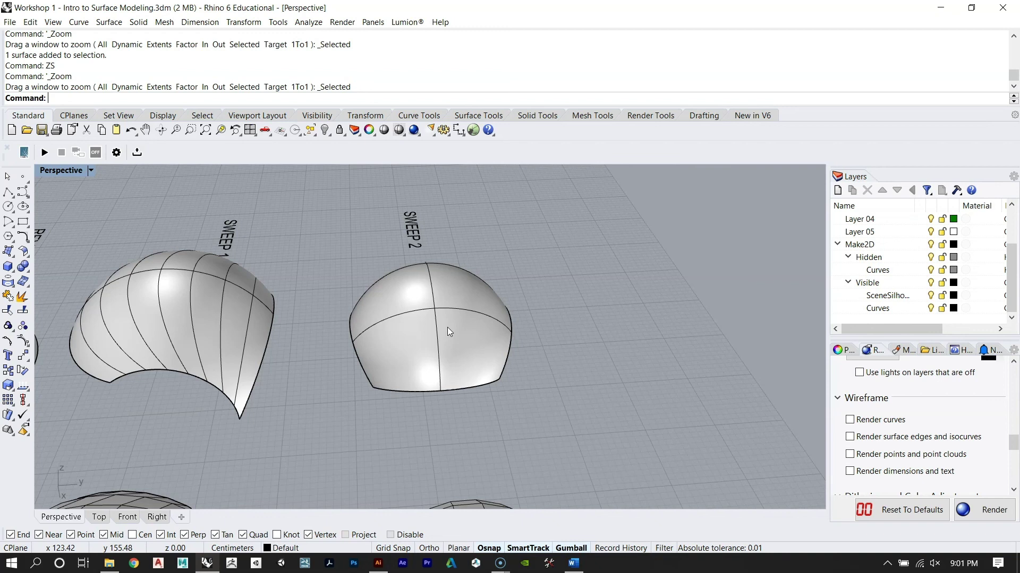
Step: Duplicate the plain Sweep 2 dome along the green axis into the empty area beyond the example grid
left_click(447, 327)
right_click_drag(408, 320, 368, 362)
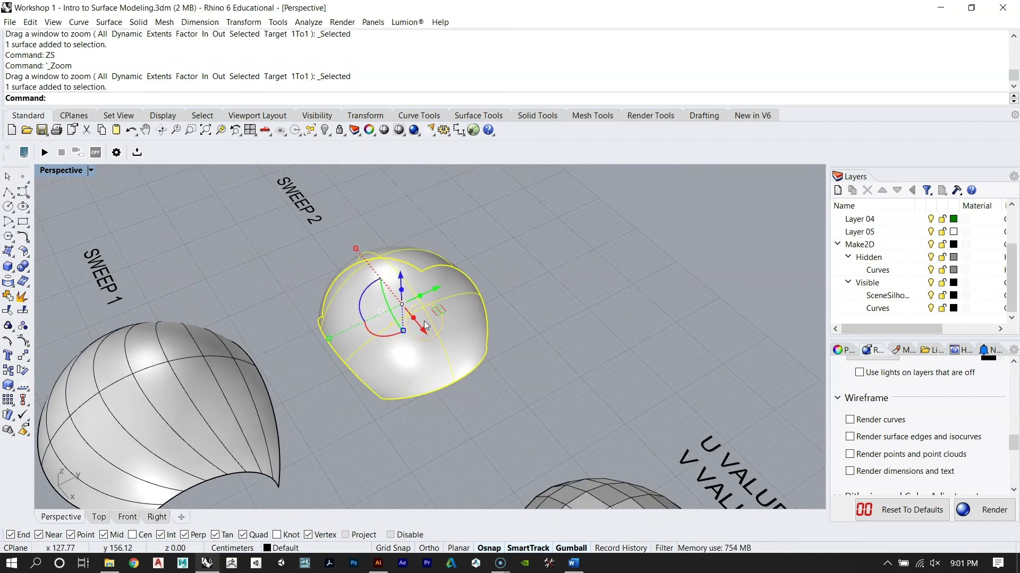
right_click_drag(424, 321, 467, 288)
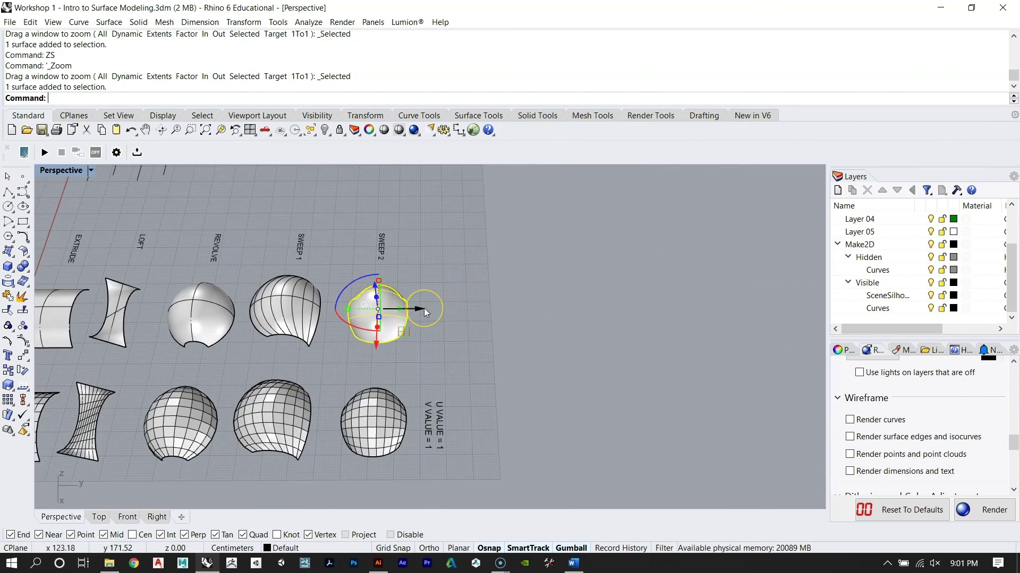
scroll(361, 347, "up", 3)
right_click_drag(361, 348, 382, 324)
scroll(382, 319, "down", 2)
left_click_drag(382, 324, 577, 336)
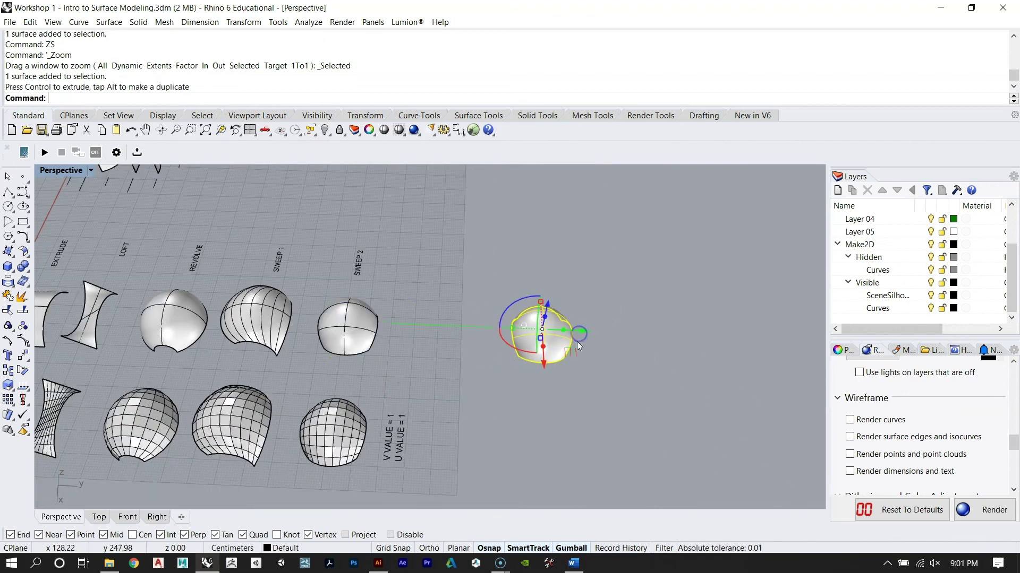
Step: Make a second duplicate of the copied dome beside it along the same axis and clear the selection
type("zs")
key("Return")
right_click_drag(575, 340, 371, 366)
scroll(435, 348, "down", 3)
key("alt")
left_click_drag(452, 333, 575, 325)
right_click_drag(576, 325, 401, 326)
scroll(520, 336, "up", 3)
left_click(311, 339)
key("Escape")
Step: Start the Mesh command on the second dome copy and preview it with the fewest polygons
left_click(506, 316)
type("zs")
key("Return")
scroll(336, 320, "down", 4)
right_click_drag(337, 320, 349, 340)
left_click(308, 296)
left_click(463, 322)
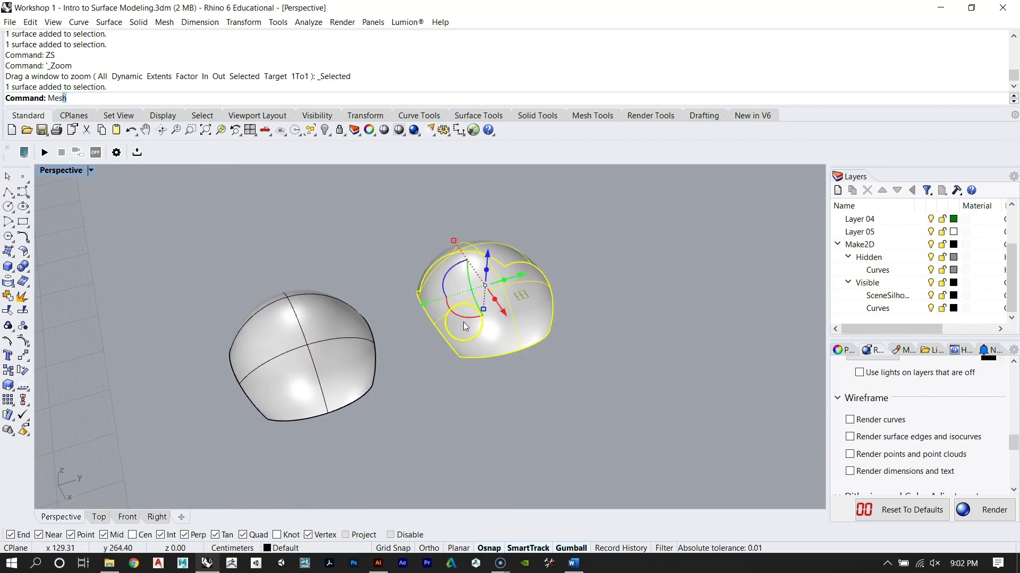
key("Return")
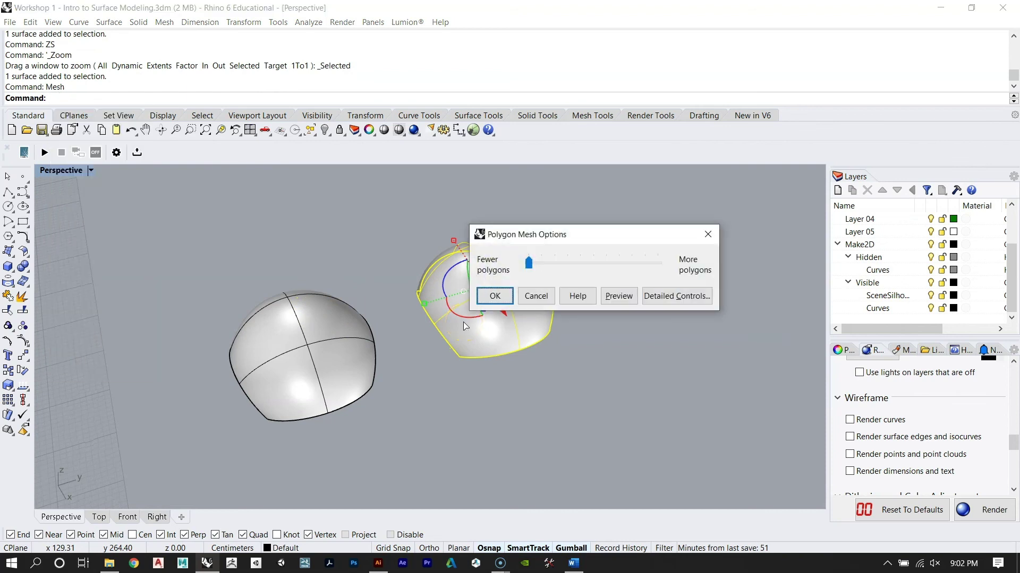
left_click_drag(570, 240, 653, 201)
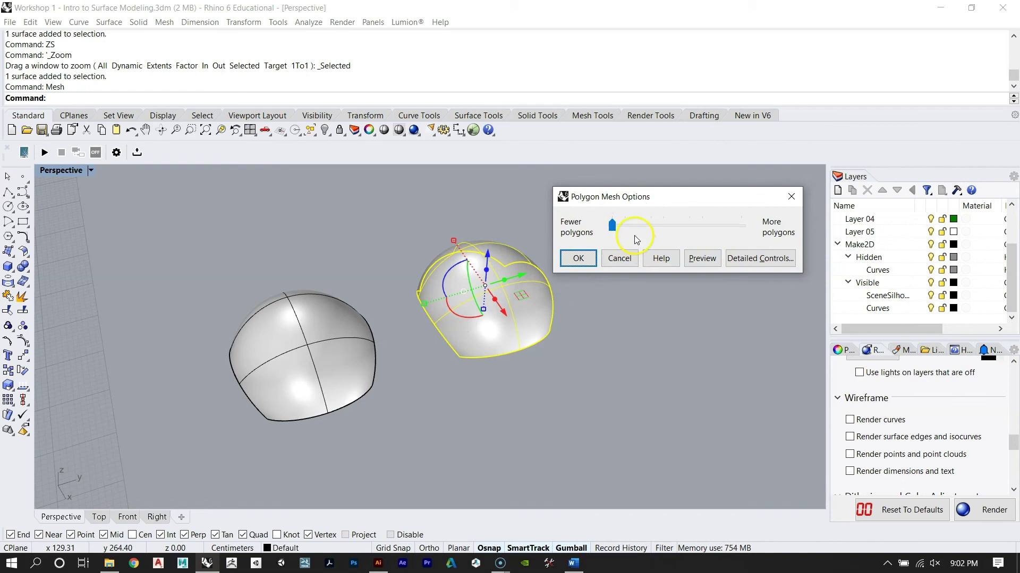
left_click_drag(615, 229, 548, 307)
left_click(704, 264)
right_click_drag(518, 302, 541, 313)
scroll(521, 285, "up", 3)
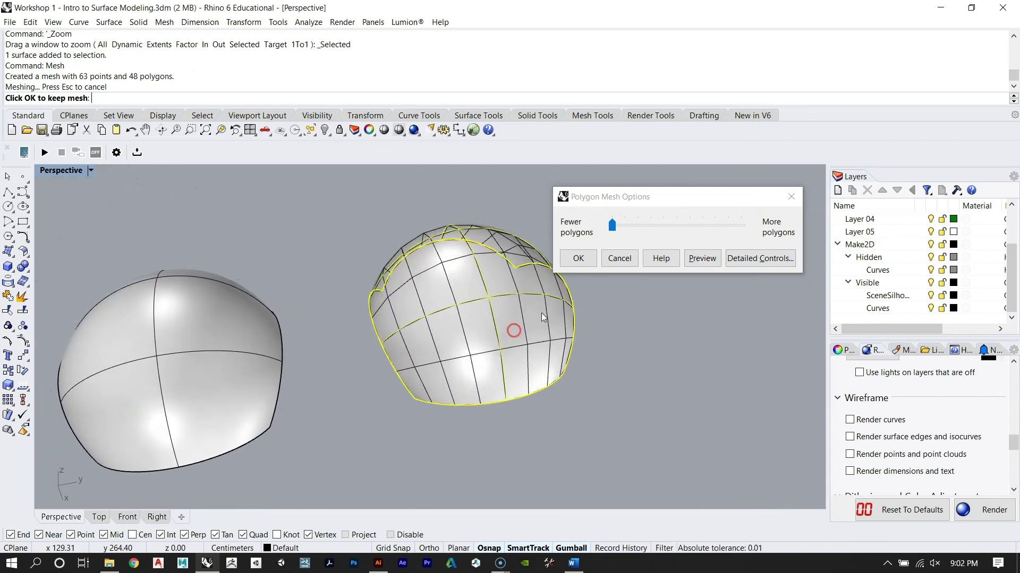
right_click_drag(441, 348, 480, 366)
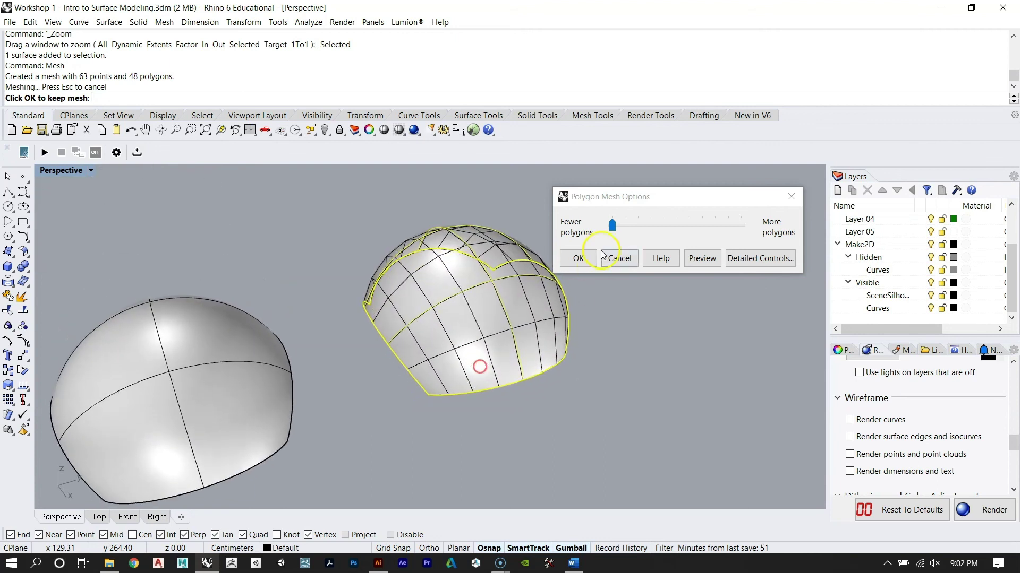
Step: Raise the mesh density to the most polygons, preview it and create the dense mesh
left_click_drag(611, 224, 748, 234)
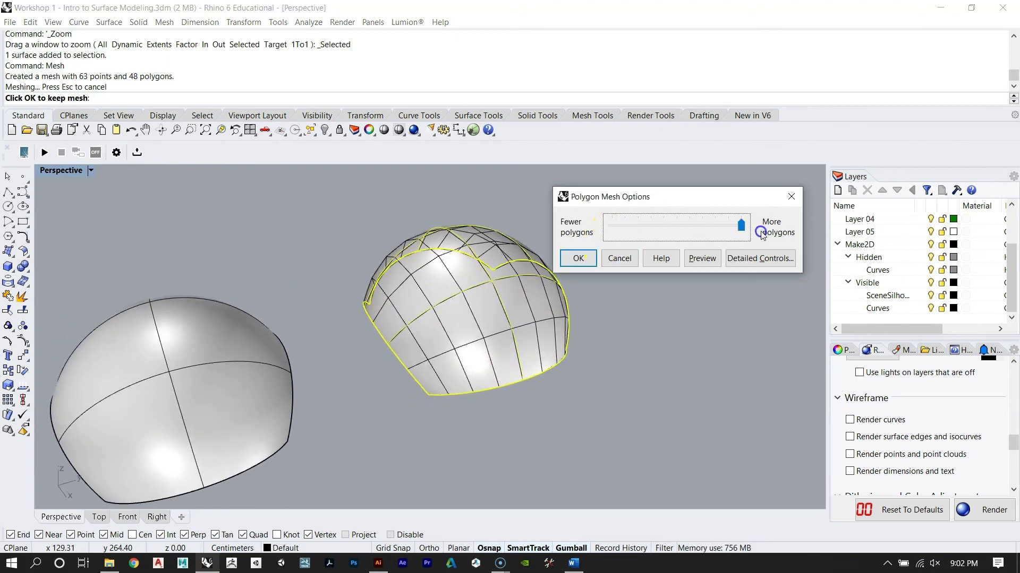
left_click(701, 258)
right_click_drag(458, 282, 439, 269)
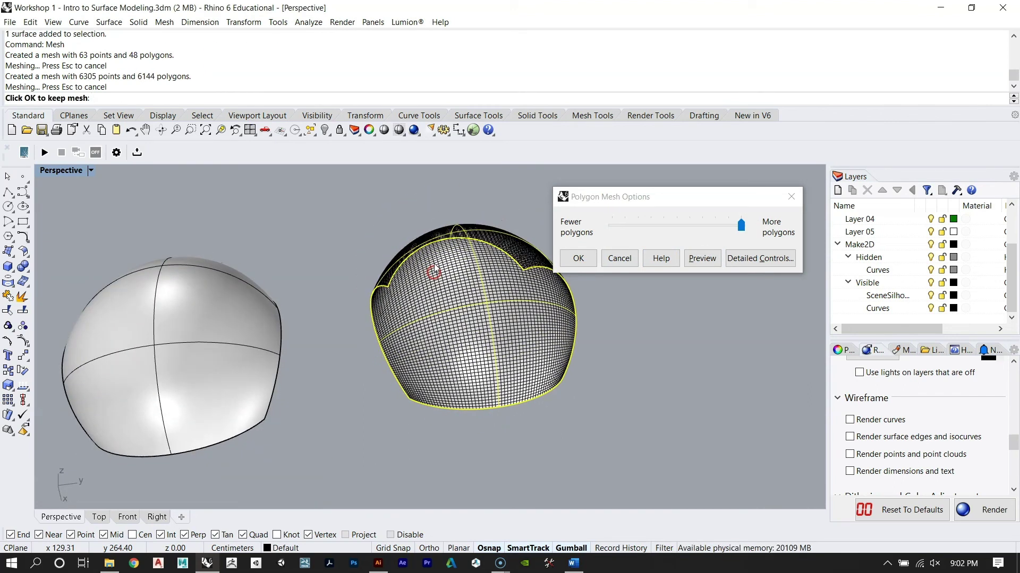
left_click(575, 262)
Step: Delete the original surface overlapping the dense mesh, keeping only the mesh
right_click_drag(507, 266, 466, 324)
left_click(486, 334)
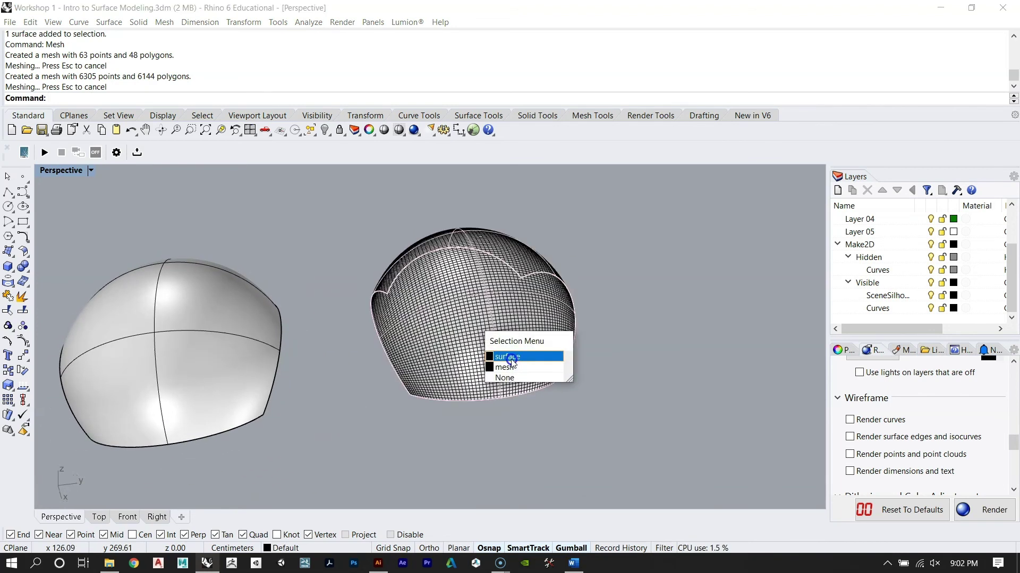
left_click(511, 357)
key("Delete")
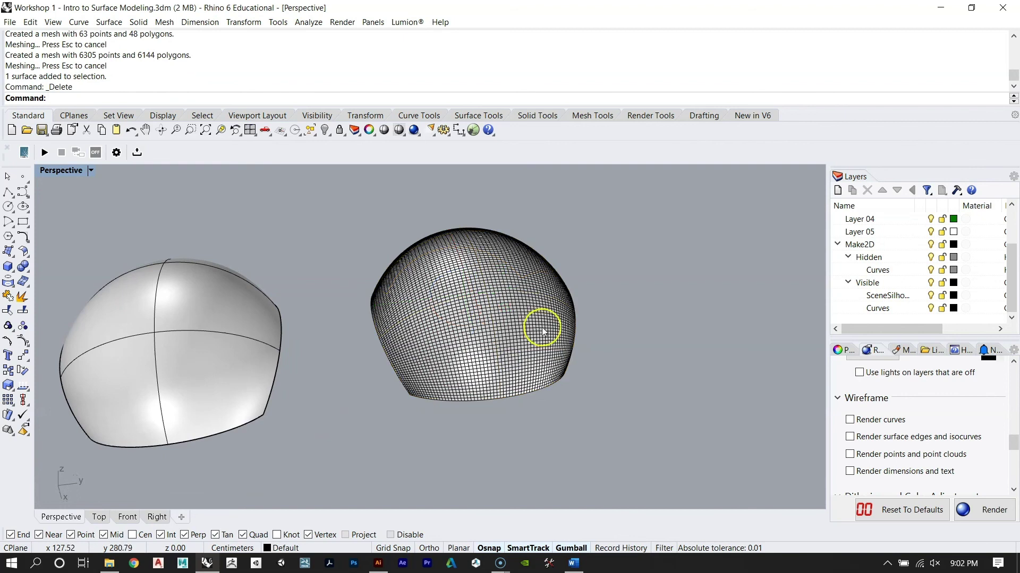
Step: Copy the smooth dome surface to the far side of the dense mesh, forming a row of three
left_click(123, 374)
type("copy")
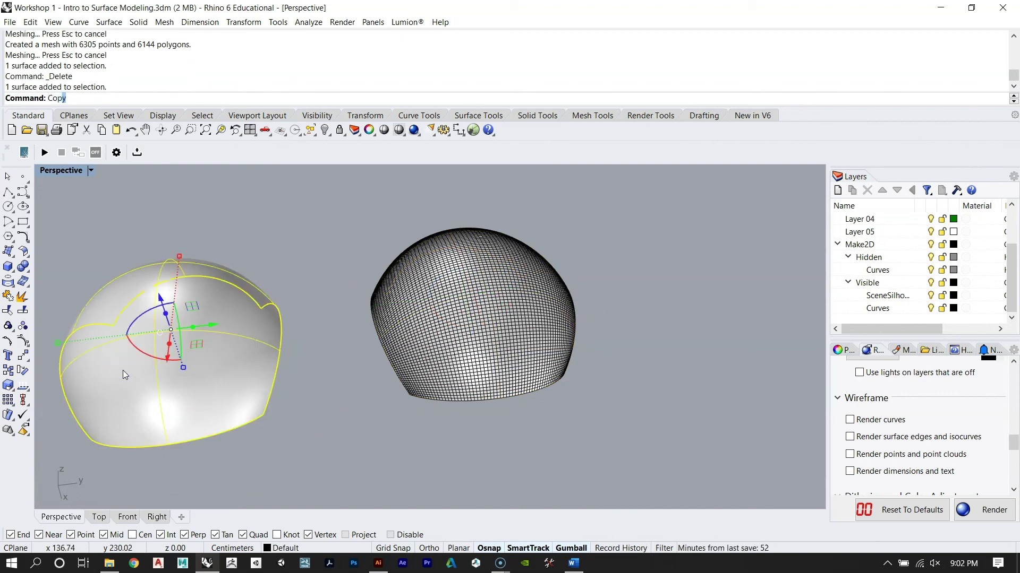
key("Return")
left_click(258, 470)
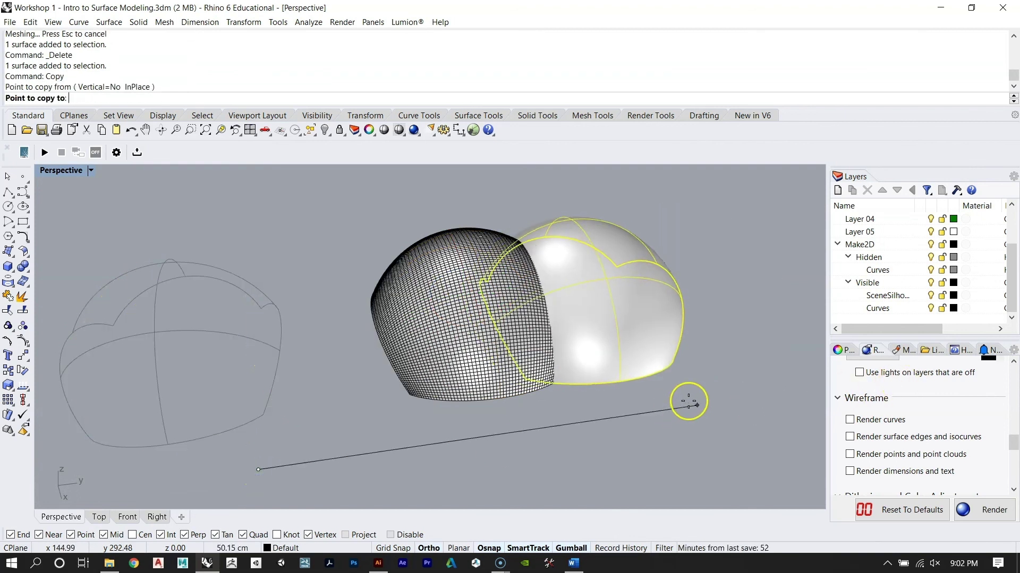
left_click(724, 378)
key("Return")
scroll(702, 349, "up", 2)
Step: Mesh the new dome copy with the fewest polygons and delete its source surface
left_click(700, 346)
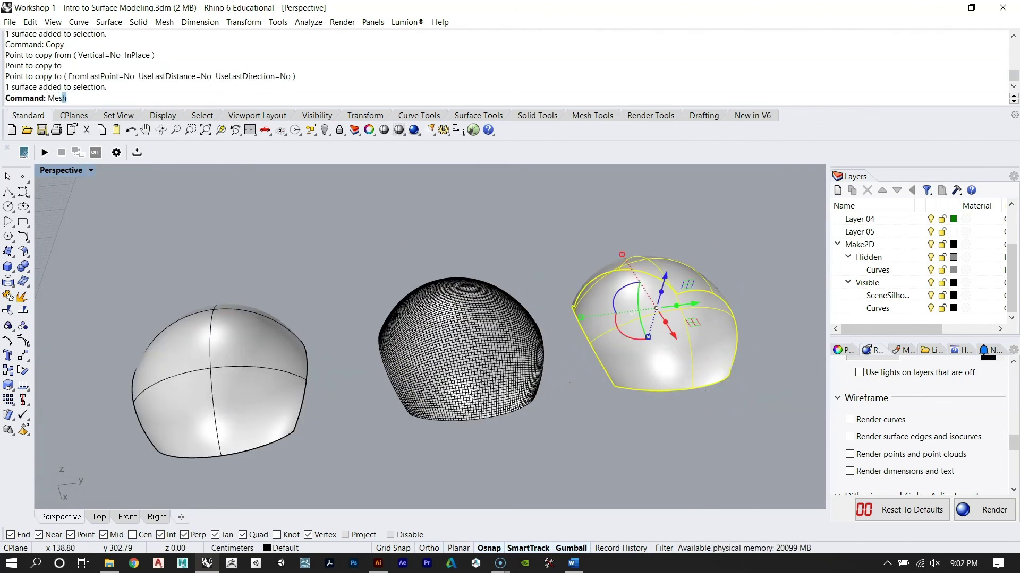
type("Mesh")
key("Return")
left_click_drag(740, 226, 581, 229)
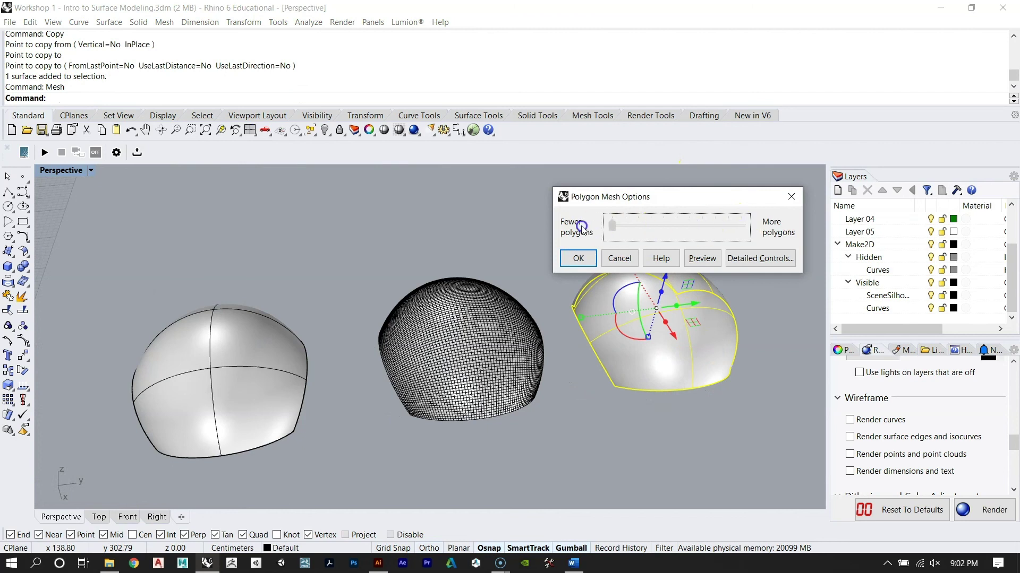
left_click(576, 258)
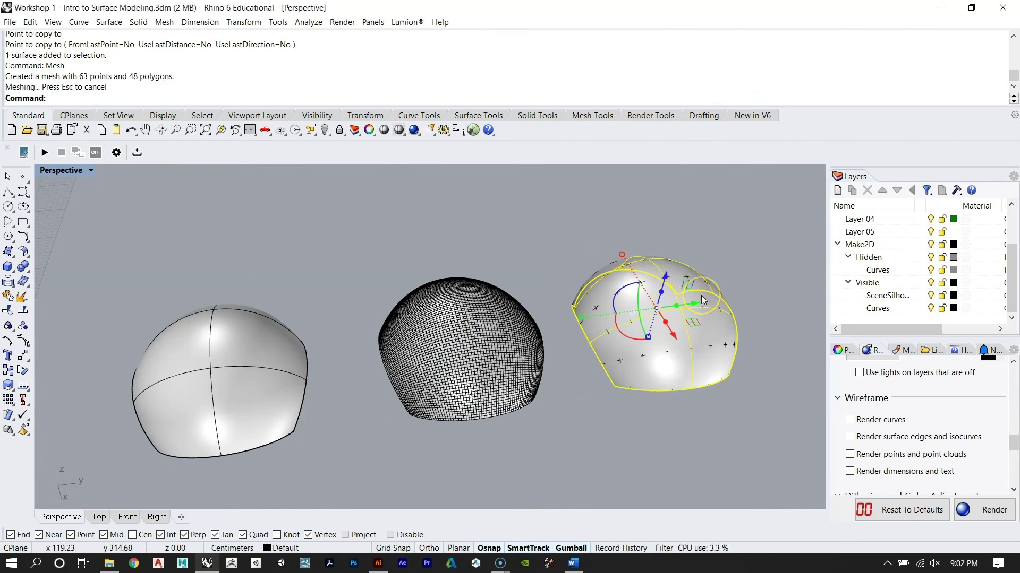
key("Delete")
Step: Compare the dense mesh, the coarse mesh and the smooth surface dome by selecting each and viewing them side by side
right_click_drag(701, 296, 663, 308)
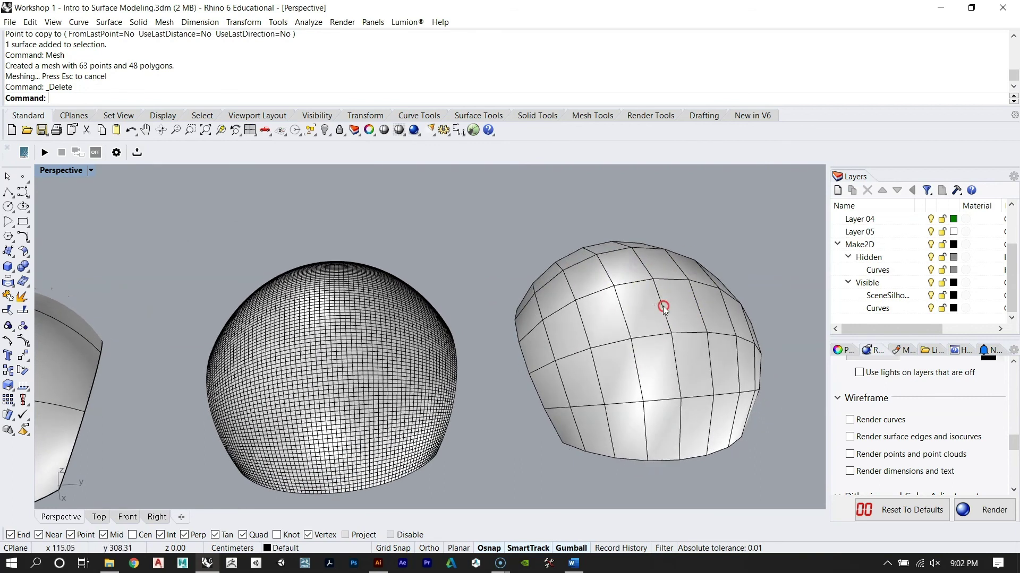
scroll(663, 308, "down", 5)
left_click(476, 340)
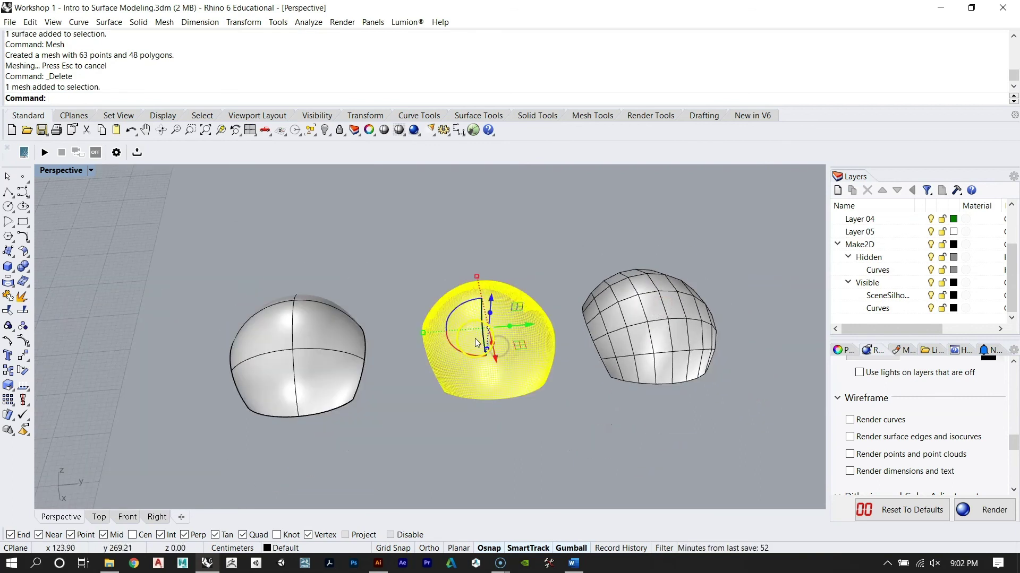
left_click(529, 326)
scroll(655, 298, "up", 3)
left_click(657, 327)
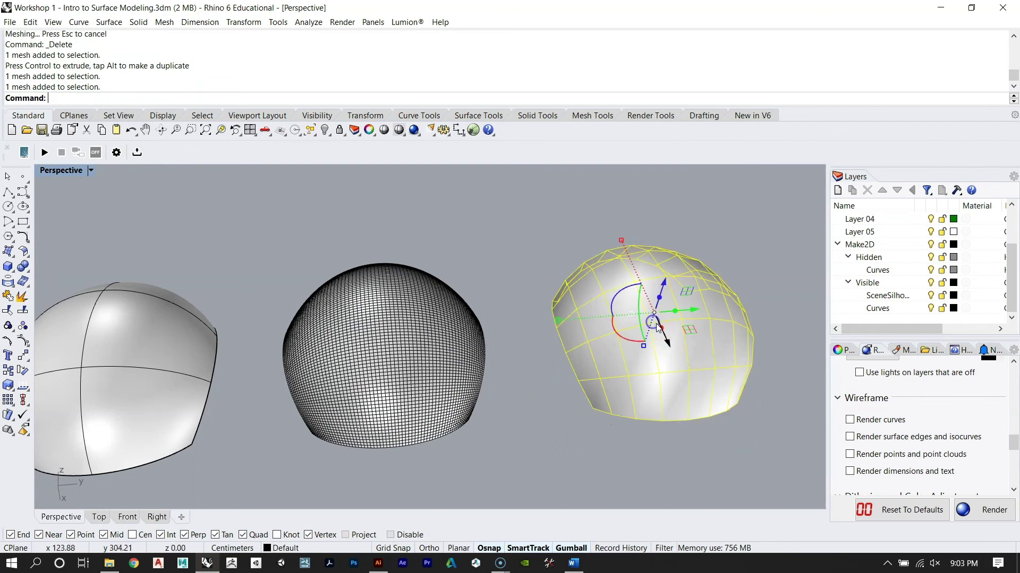
left_click_drag(693, 308, 676, 312)
key("Escape")
right_click_drag(444, 345, 147, 350)
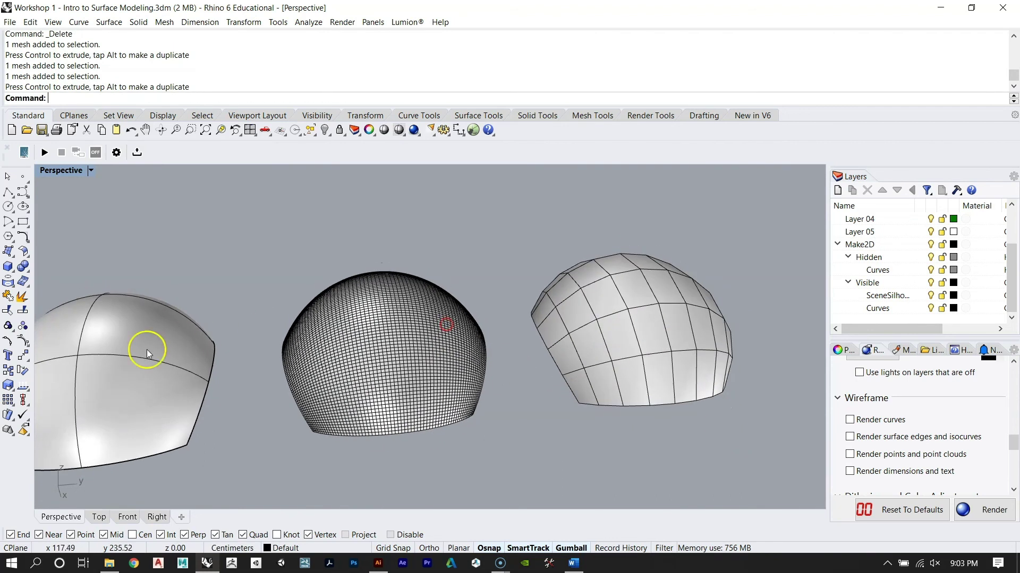
left_click(146, 349)
left_click(432, 272)
right_click_drag(432, 272, 372, 302)
scroll(514, 281, "down", 2)
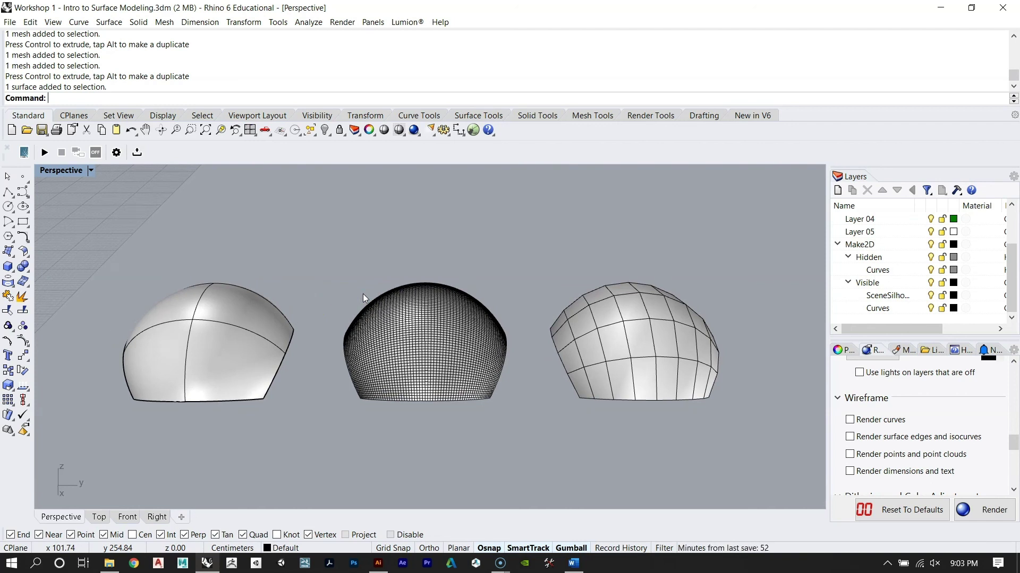
Step: Try to export the smooth dome surface to the Desktop as an OBJ file named "3d pRINT"
left_click(182, 361)
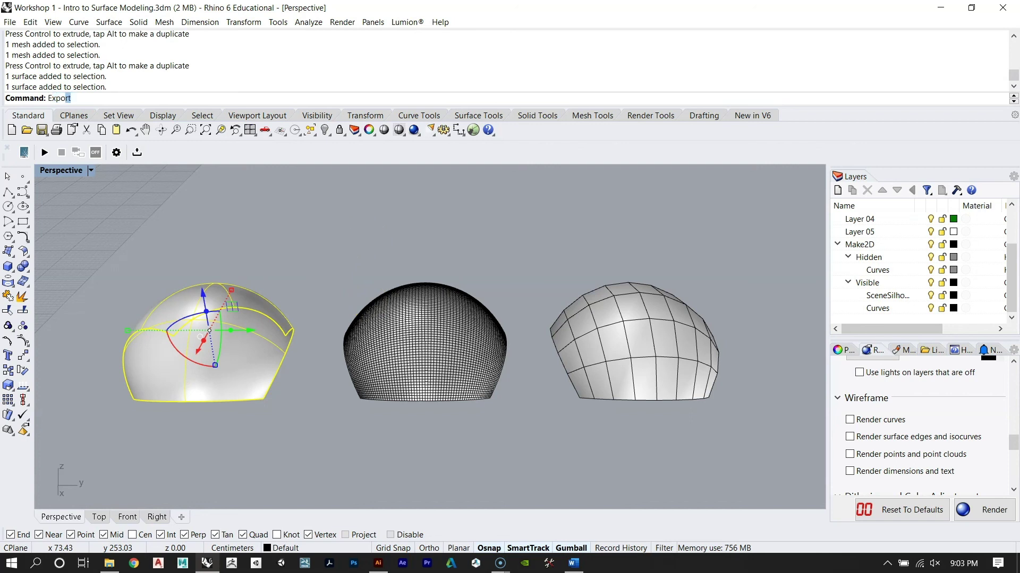
key("Return")
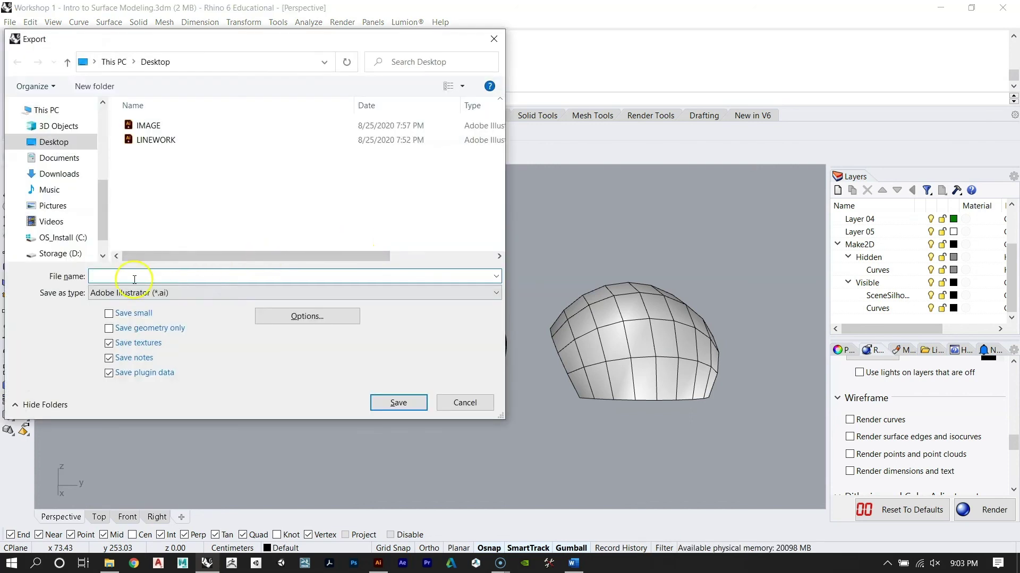
left_click(133, 293)
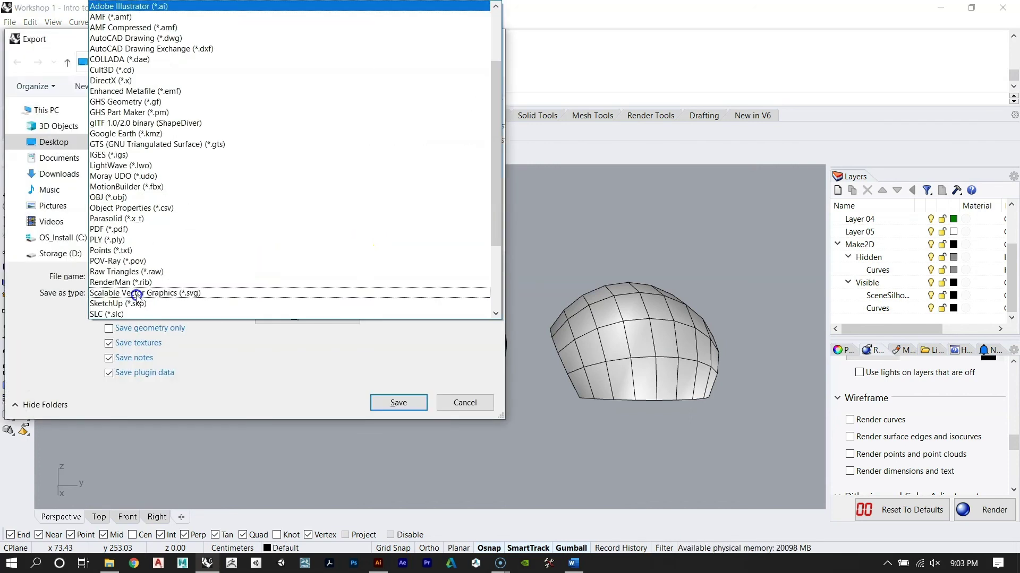
left_click(126, 198)
left_click(116, 276)
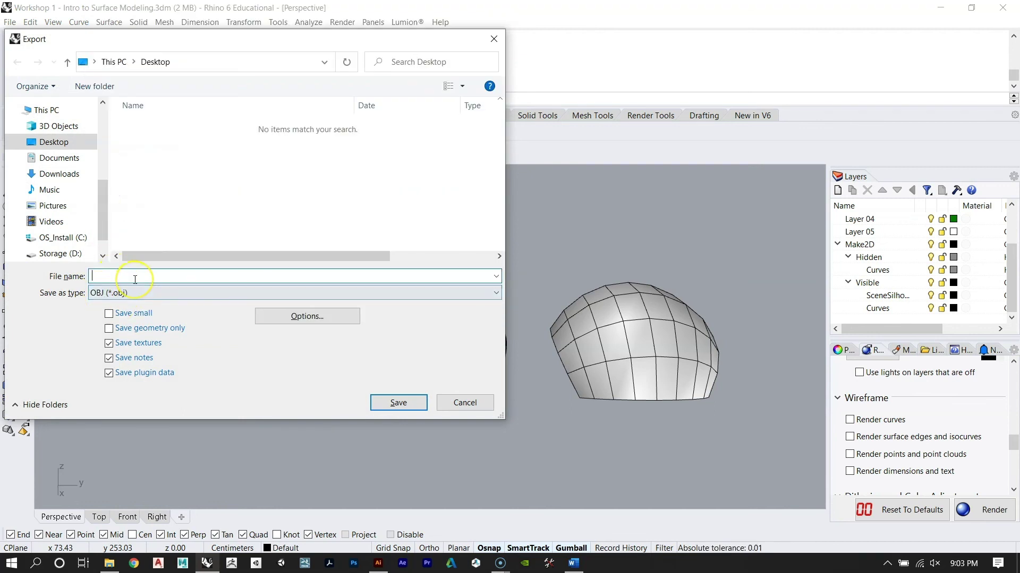
type("3d pRINT")
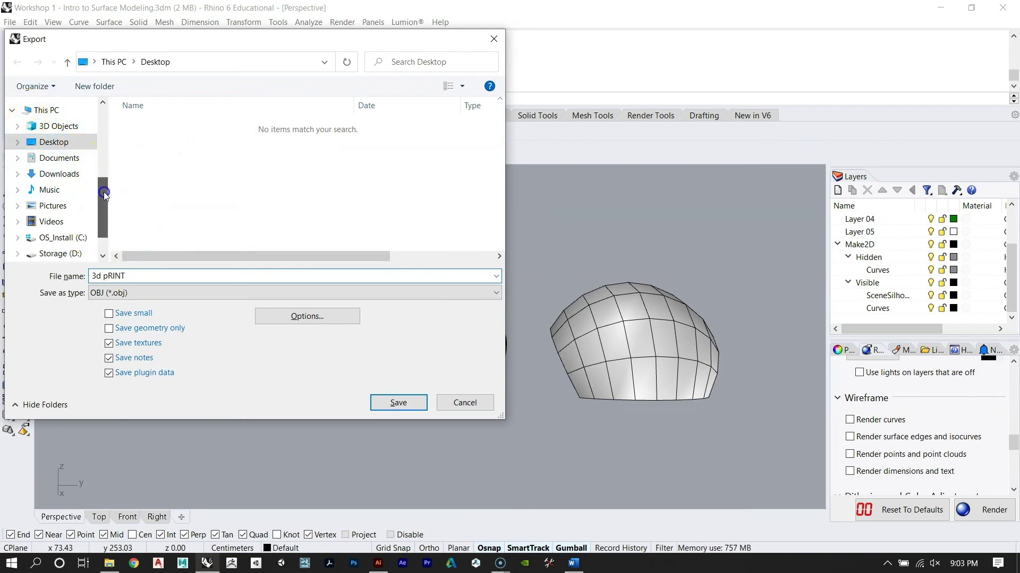
left_click_drag(104, 193, 104, 109)
left_click(58, 131)
left_click(398, 402)
Step: Review the OBJ export's geometry, formatting, naming and mesh options, and cancel the export at the polygon density setting
left_click_drag(390, 220, 614, 202)
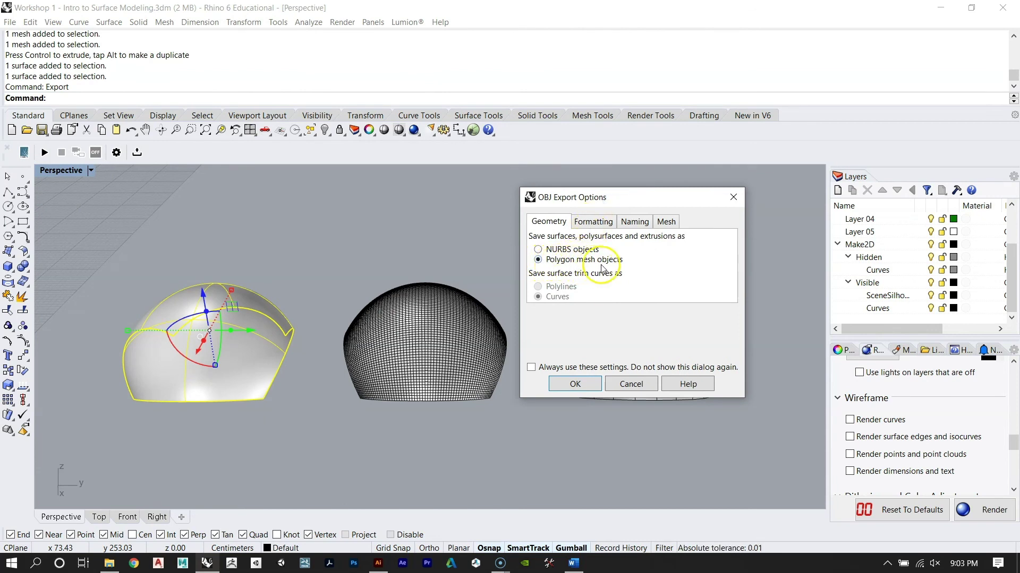
left_click(593, 222)
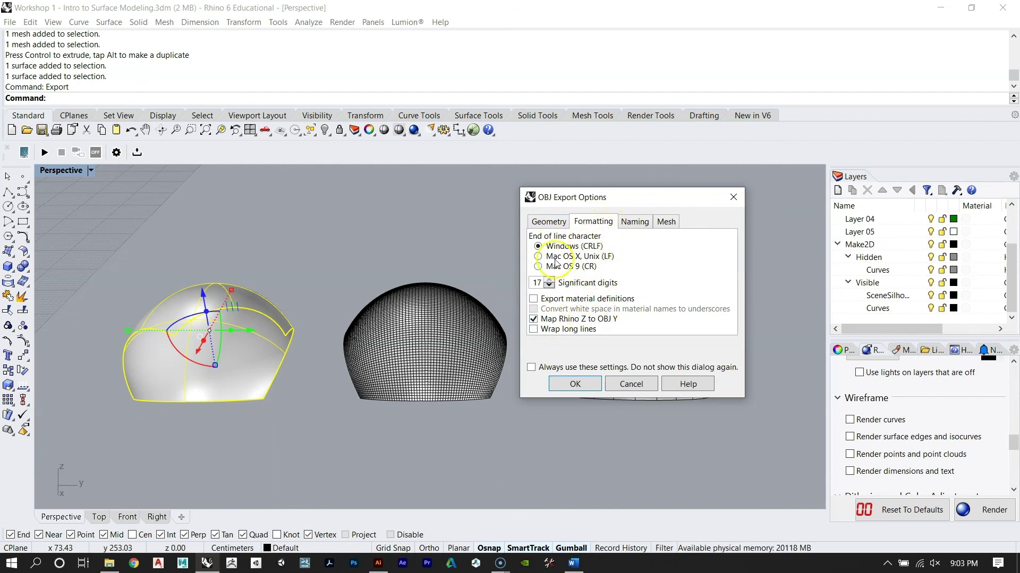
left_click(632, 225)
left_click(670, 219)
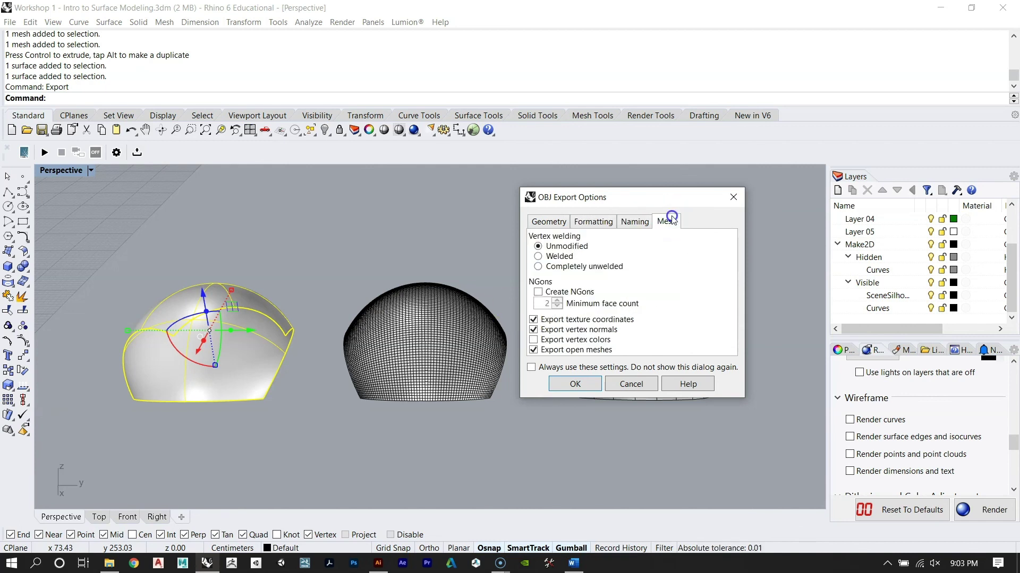
left_click(576, 391)
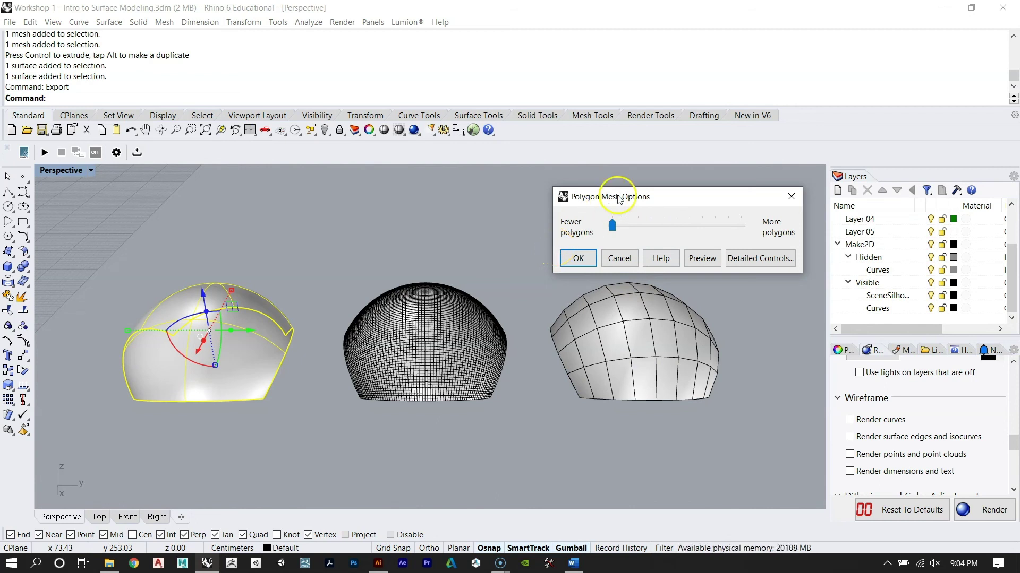
left_click_drag(650, 197, 620, 194)
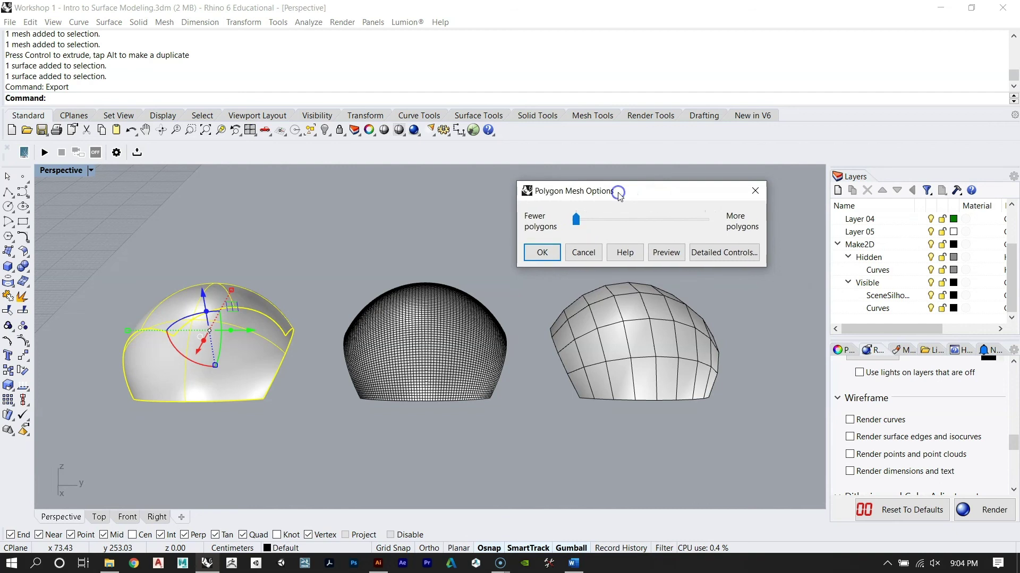
left_click(755, 190)
Step: Examine the three domes from new angles, select the dense and coarse meshes in turn, and clear the selection
right_click_drag(398, 291, 432, 285)
scroll(393, 319, "down", 3)
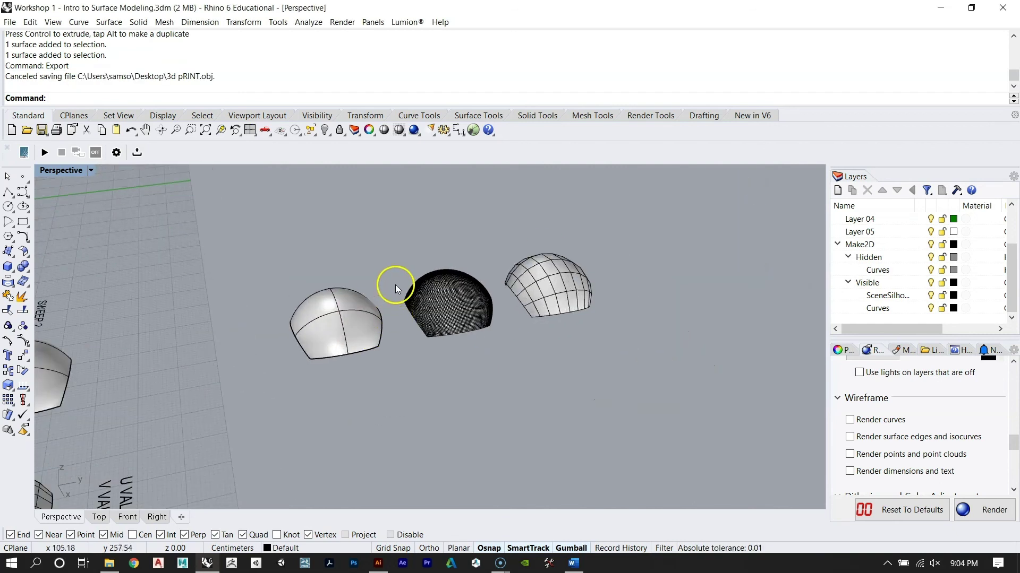
scroll(400, 281, "up", 5)
right_click_drag(488, 328, 542, 345)
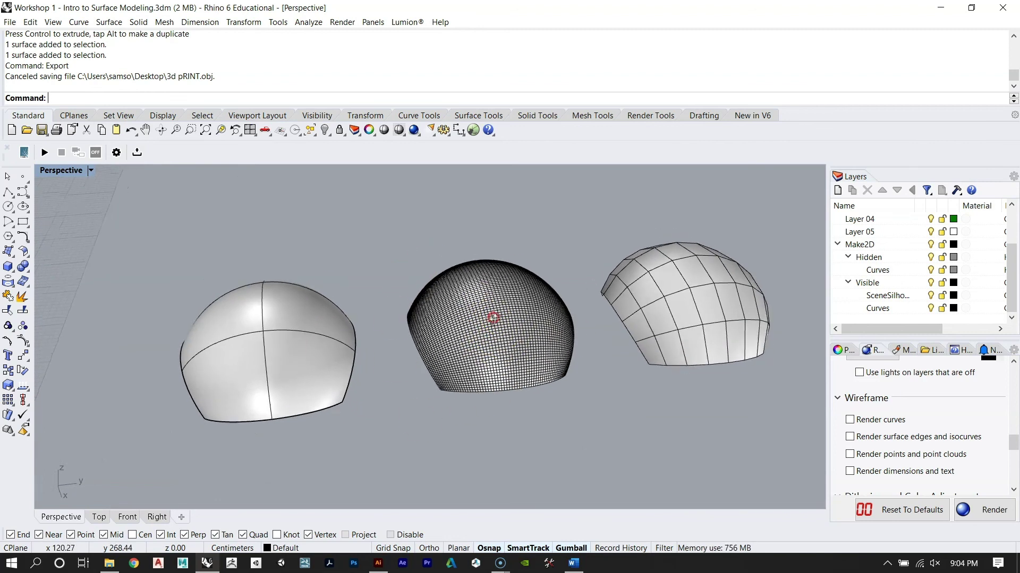
left_click(497, 314)
left_click(663, 274)
key("Escape")
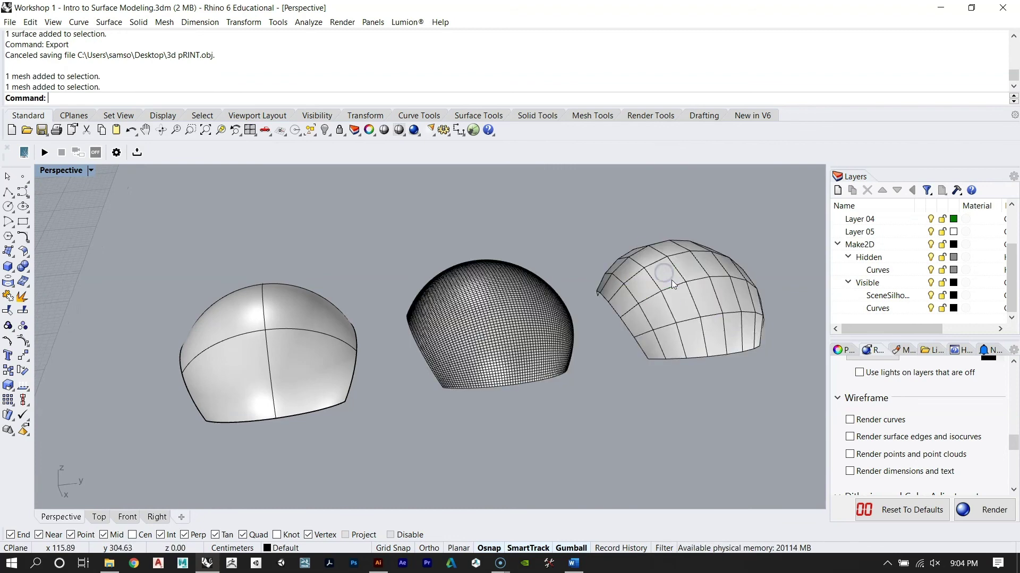
Step: Examine the dense mesh dome up close and compare it with the coarse mesh and smooth surface domes from several angles
scroll(559, 294, "up", 3)
right_click_drag(559, 294, 556, 272)
scroll(402, 308, "up", 3)
mouse_move(401, 308)
right_mouse_down()
mouse_move(457, 282)
mouse_move(464, 305)
mouse_move(409, 286)
mouse_move(455, 287)
mouse_move(465, 302)
right_mouse_up()
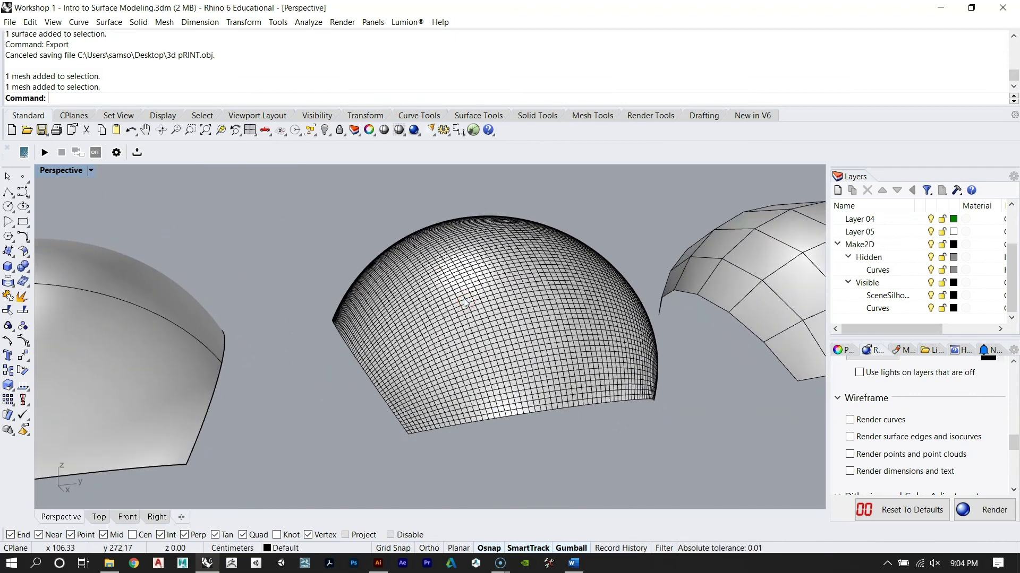
mouse_move(505, 242)
right_mouse_down()
mouse_move(483, 239)
mouse_move(493, 242)
right_mouse_up()
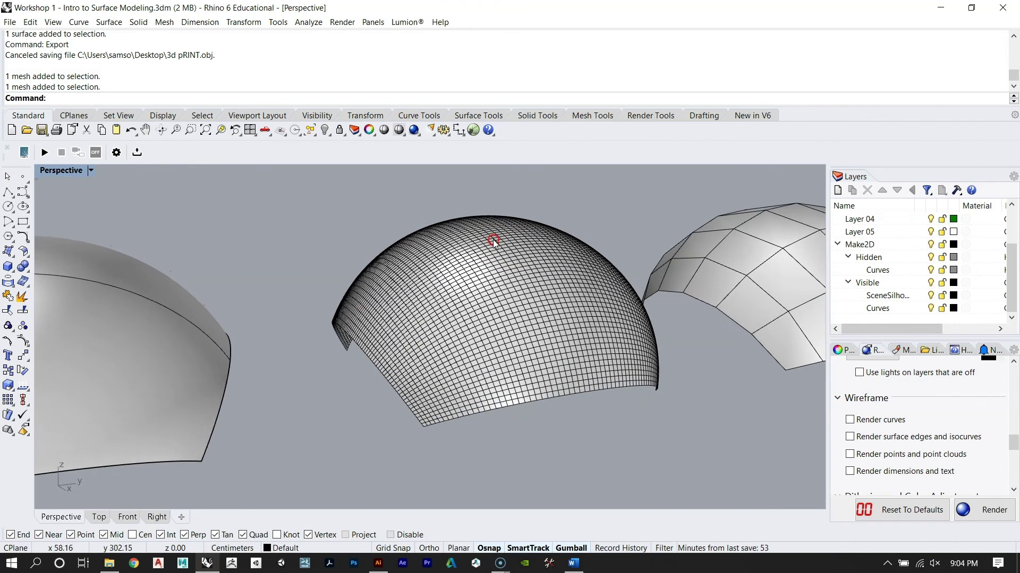
right_click_drag(264, 321, 507, 262)
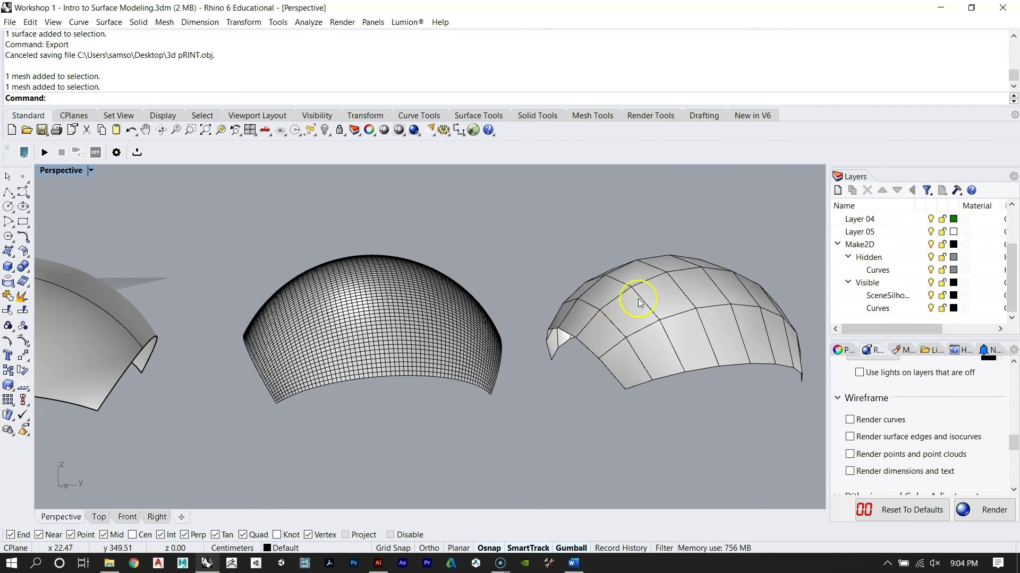
right_click_drag(610, 309, 519, 335)
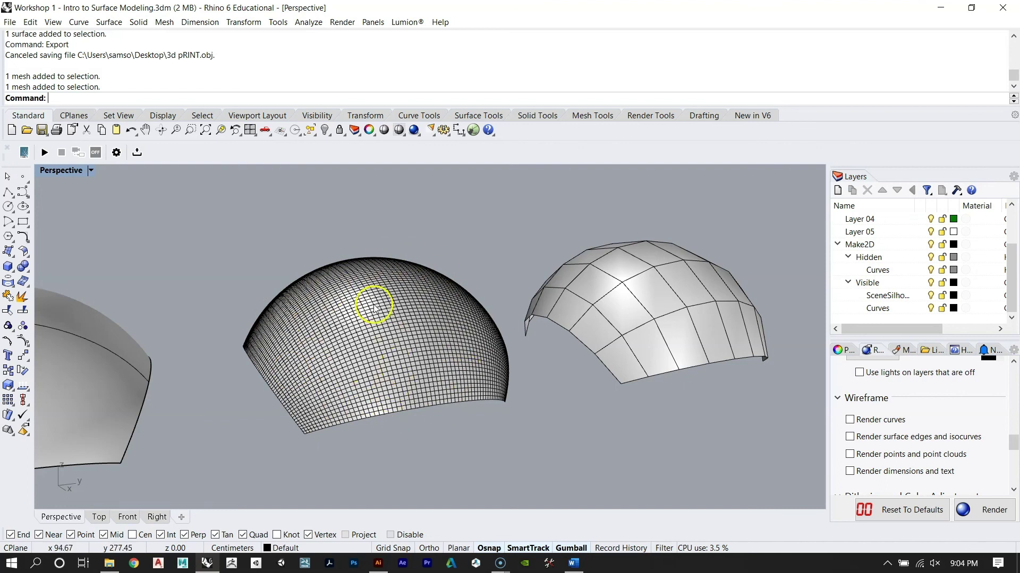
mouse_move(477, 358)
right_mouse_down()
mouse_move(565, 345)
mouse_move(539, 337)
mouse_move(535, 350)
right_mouse_up()
scroll(539, 327, "down", 4)
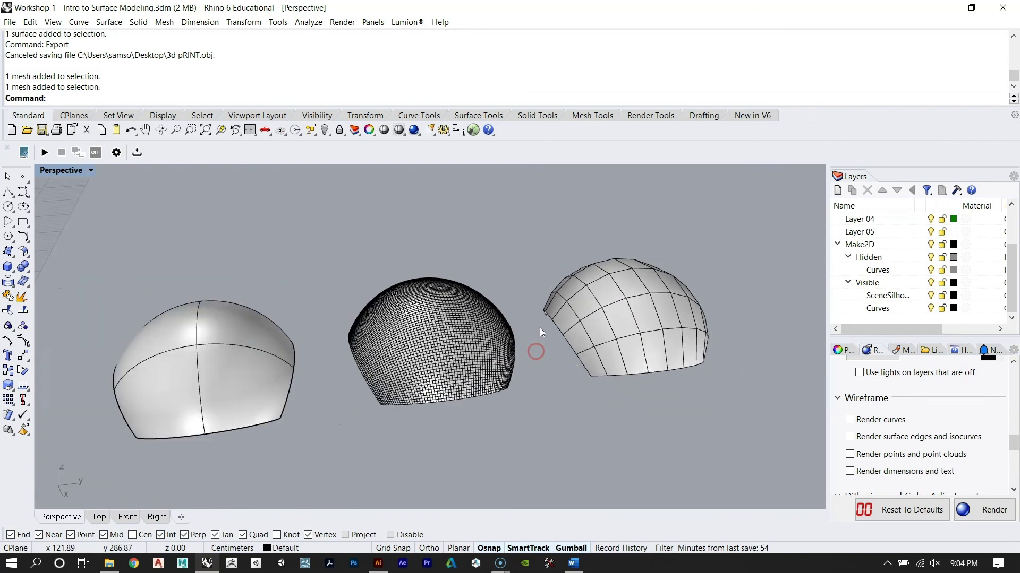
right_click_drag(414, 348, 451, 342)
Step: Select the smooth surface dome and the dense mesh dome in turn, and zoom to the dense mesh to inspect its polygons
left_click(237, 396)
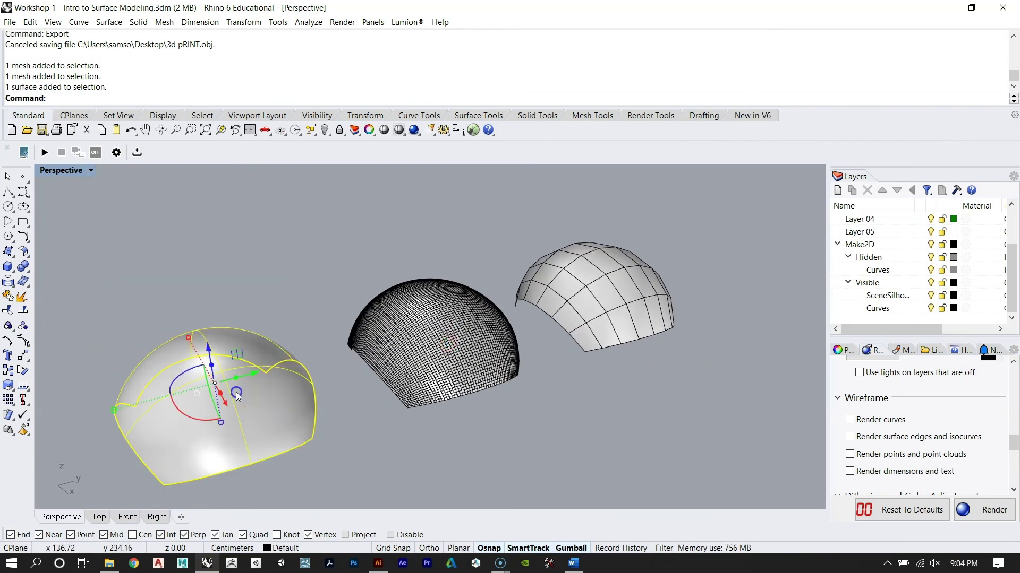
key("Escape")
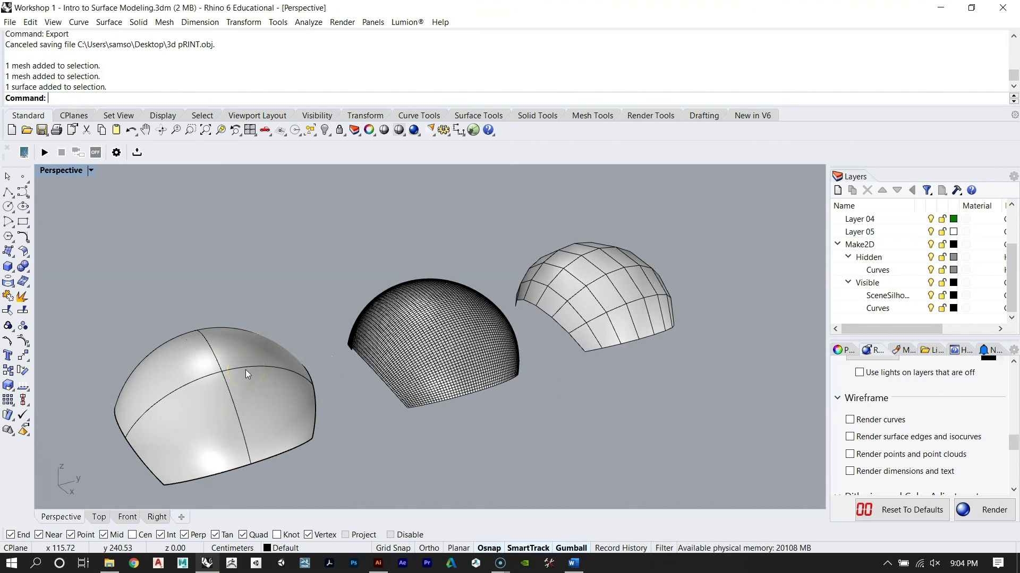
left_click(396, 346)
type("Z")
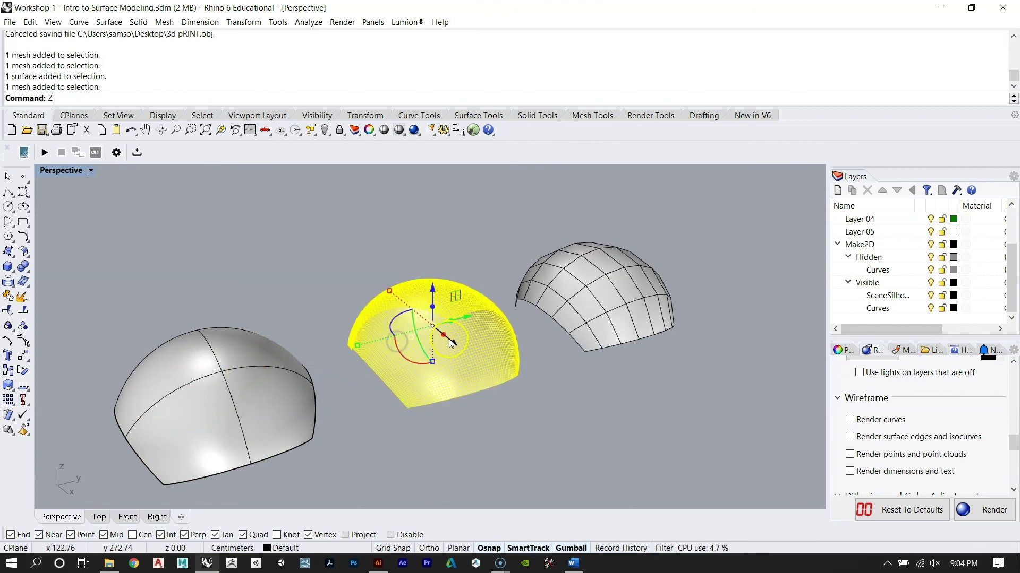
type("S")
key("Return")
right_click_drag(401, 344, 269, 260)
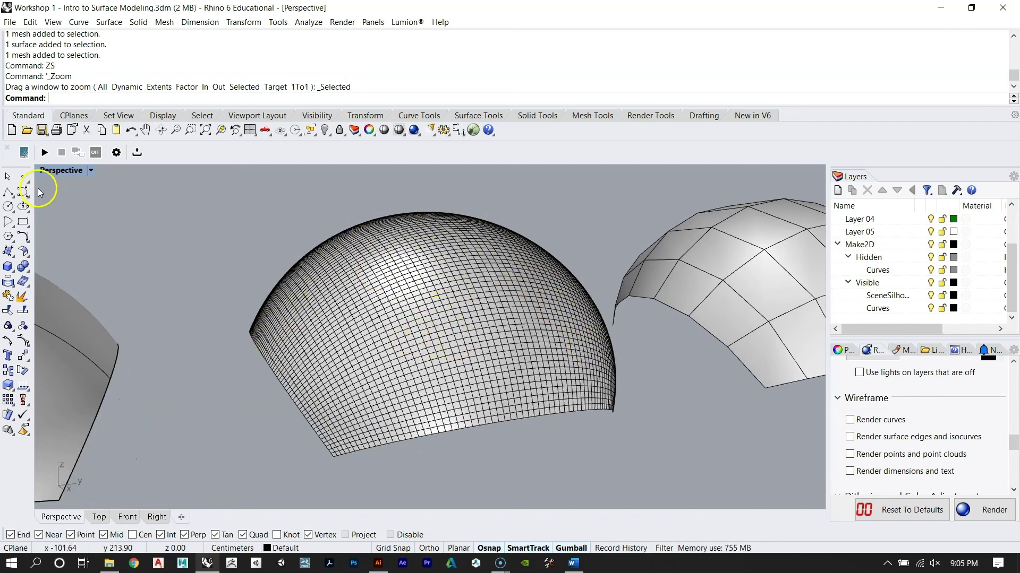
Step: Switch the Perspective viewport to Rendered display and compare the silhouettes of the dense and coarse mesh domes
left_click(91, 170)
left_click(130, 212)
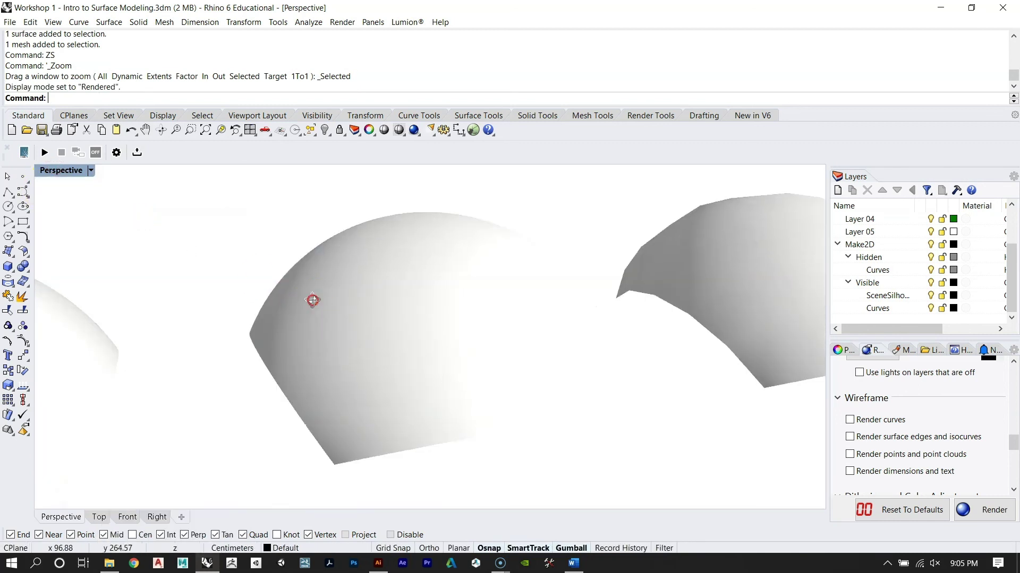
scroll(312, 301, "down", 3)
right_click_drag(302, 313, 436, 329)
left_click(386, 326)
left_click(452, 310, "shift")
key("Escape")
scroll(451, 309, "up", 2)
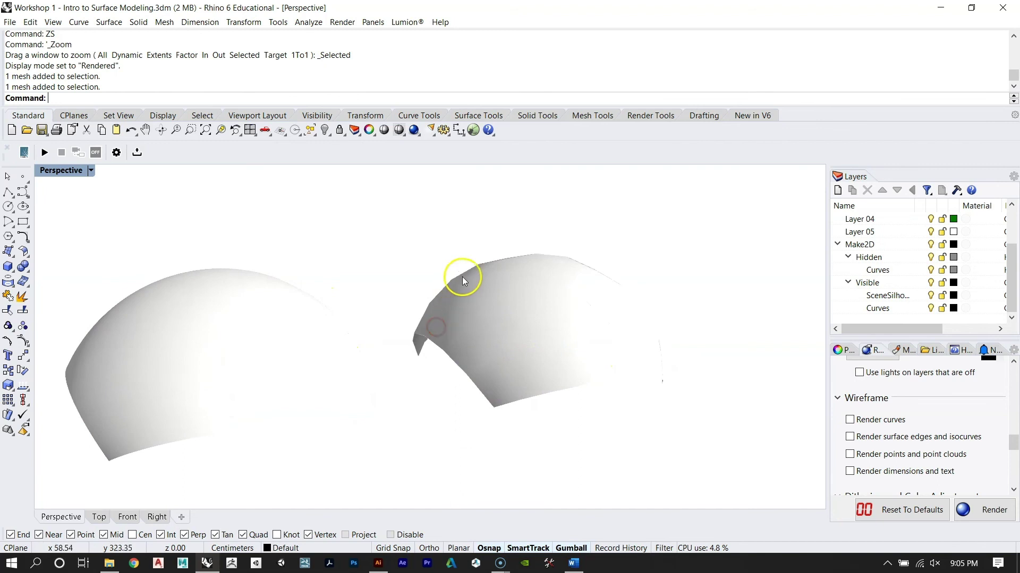
mouse_move(562, 276)
right_mouse_down()
mouse_move(257, 314)
mouse_move(226, 285)
right_mouse_up()
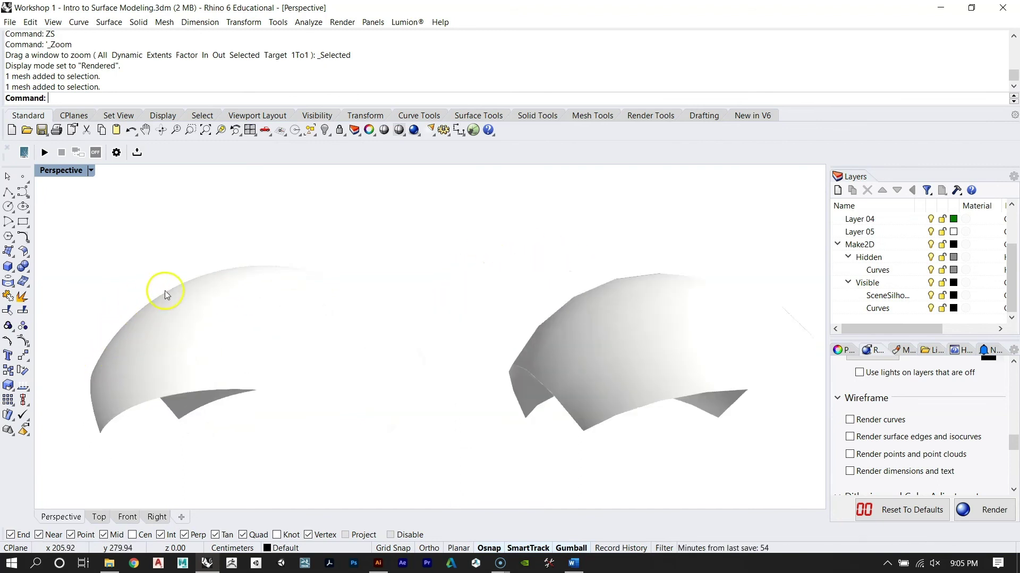
scroll(381, 348, "up", 2)
scroll(380, 348, "down", 4)
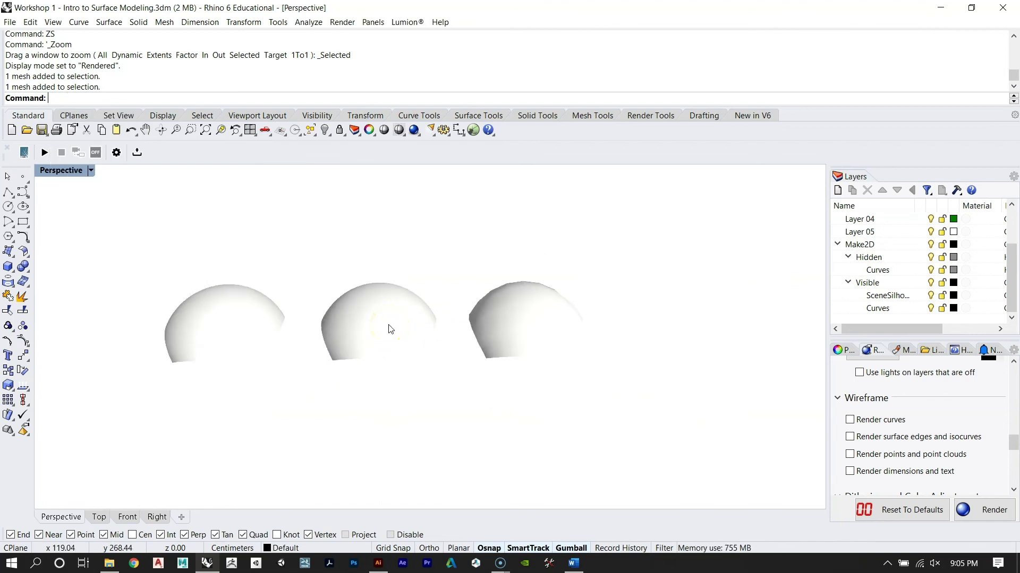
Step: Set the Perspective viewport back to Shaded display and view all three domes
left_click(87, 170)
left_click(117, 205)
mouse_move(266, 292)
right_mouse_down()
mouse_move(295, 342)
mouse_move(384, 307)
mouse_move(399, 320)
mouse_move(409, 295)
mouse_move(462, 323)
mouse_move(390, 252)
right_mouse_up()
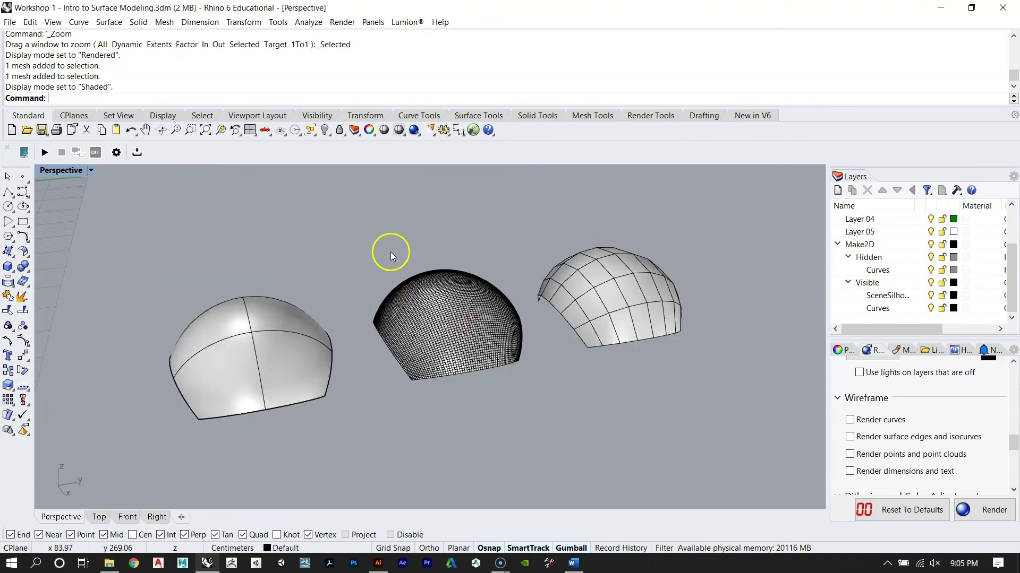
Step: Copy the dome beside the "OFFSET SURFACE" label into the empty area on the far side of the label
scroll(391, 252, "down", 6)
left_click(357, 333)
type("ZS")
key("Return")
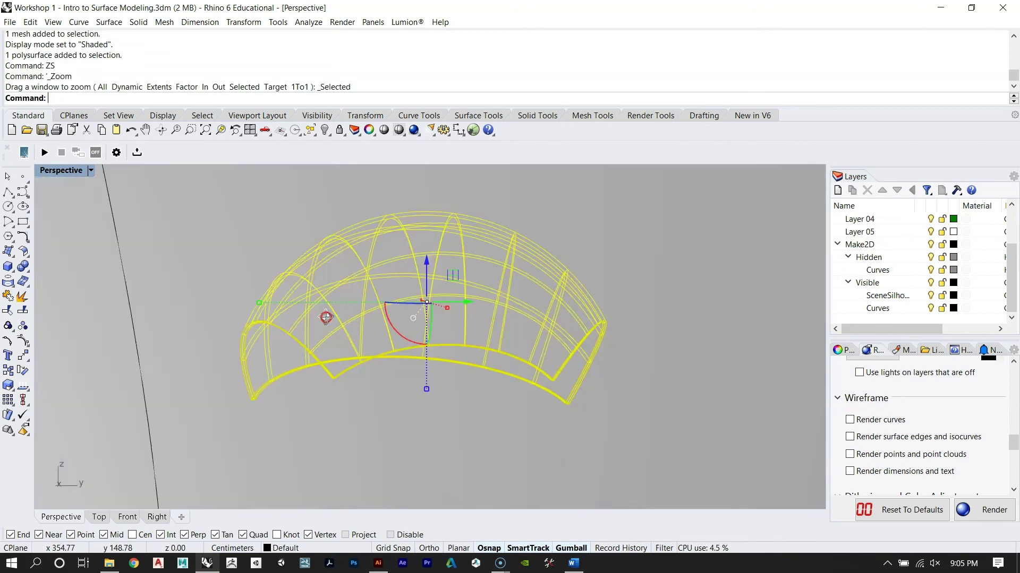
right_click_drag(325, 317, 346, 376)
scroll(233, 310, "down", 4)
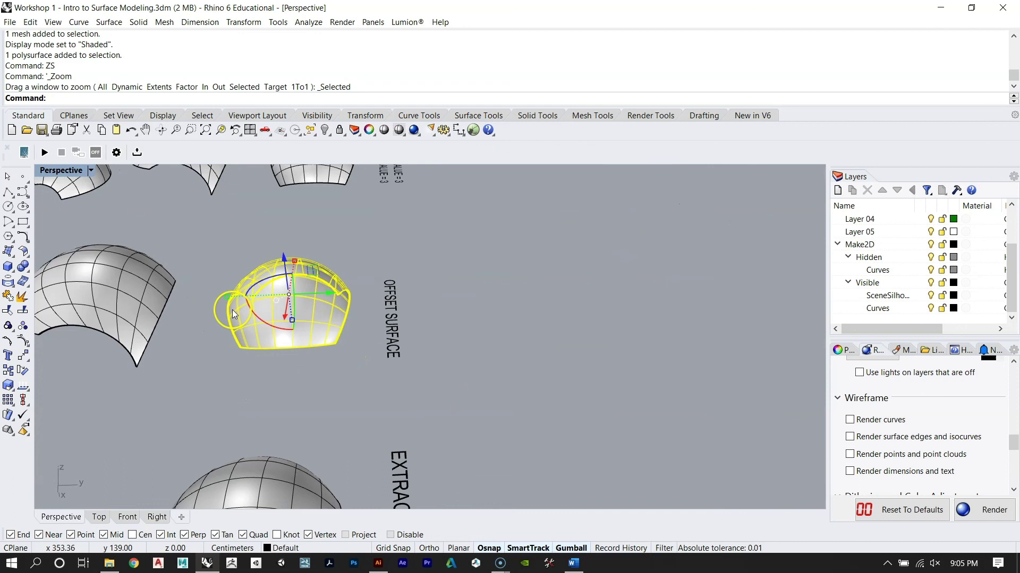
type("Copy")
key("Return")
left_click(284, 405)
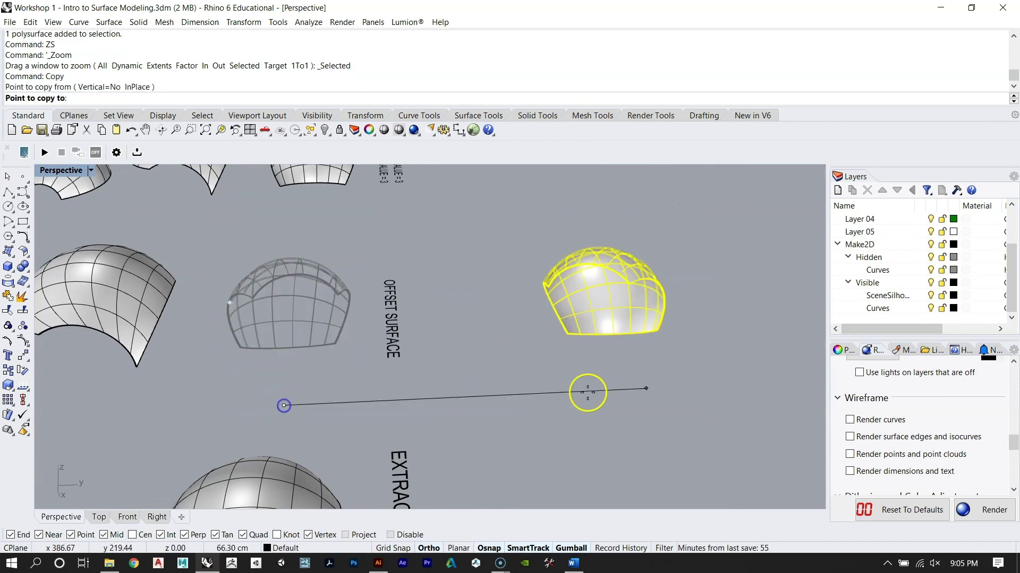
left_click(684, 392)
key("Return")
Step: Mesh the copied offset dome with the polygon density at its maximum and delete the source polysurface copy
type("ZS")
key("Return")
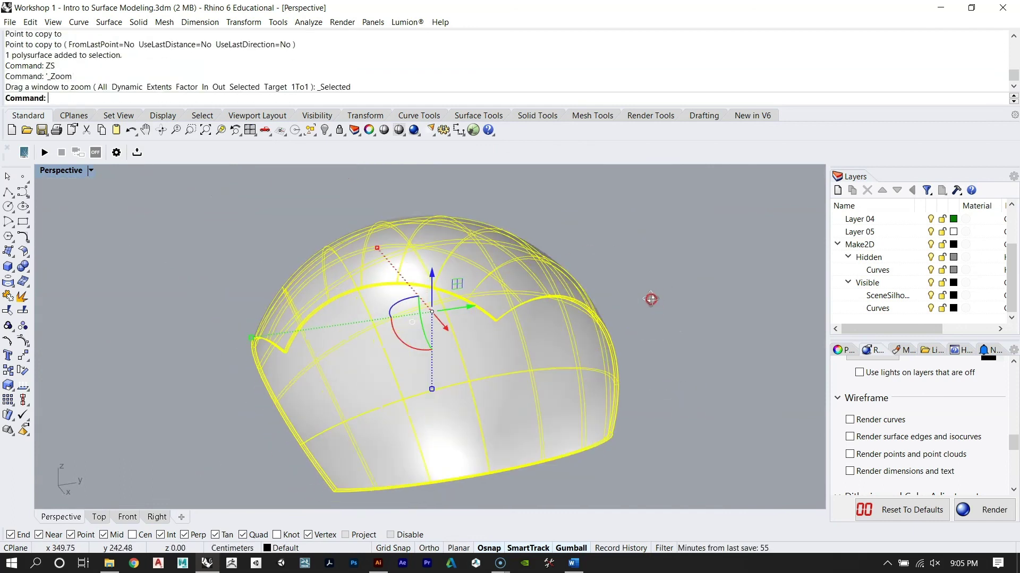
type("Mesh")
key("Return")
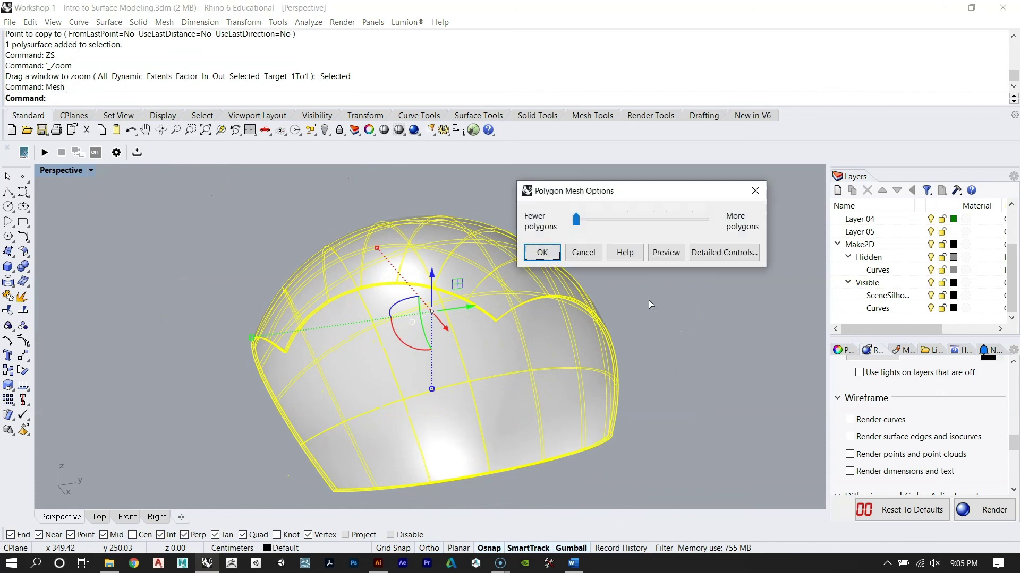
left_click(583, 226)
left_click_drag(583, 226, 658, 225)
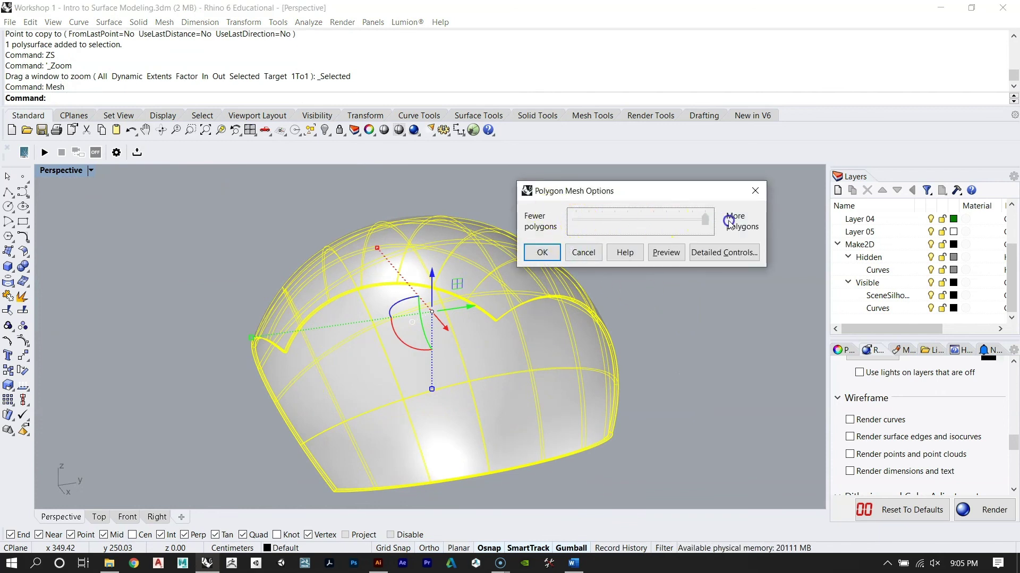
left_click(547, 253)
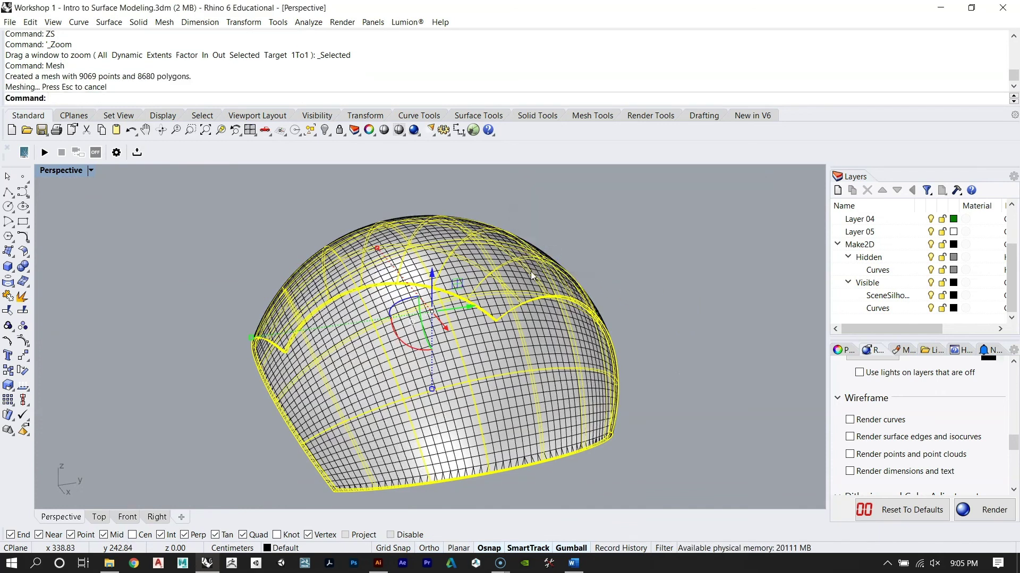
key("Delete")
Step: Try to export the new thick mesh dome to the Desktop as an OBJ file
left_click(437, 294)
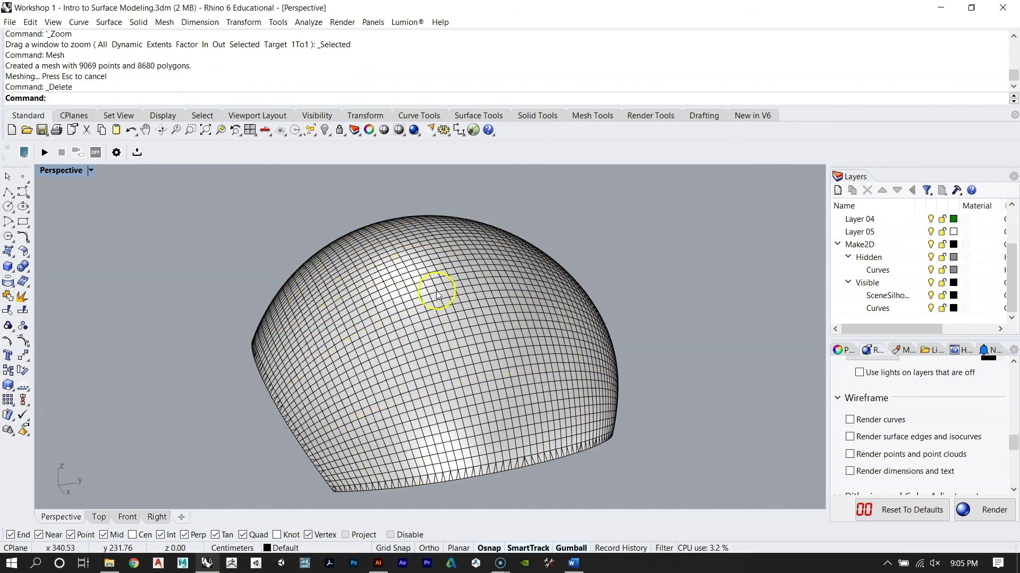
right_click_drag(356, 307, 300, 337)
left_click(300, 336)
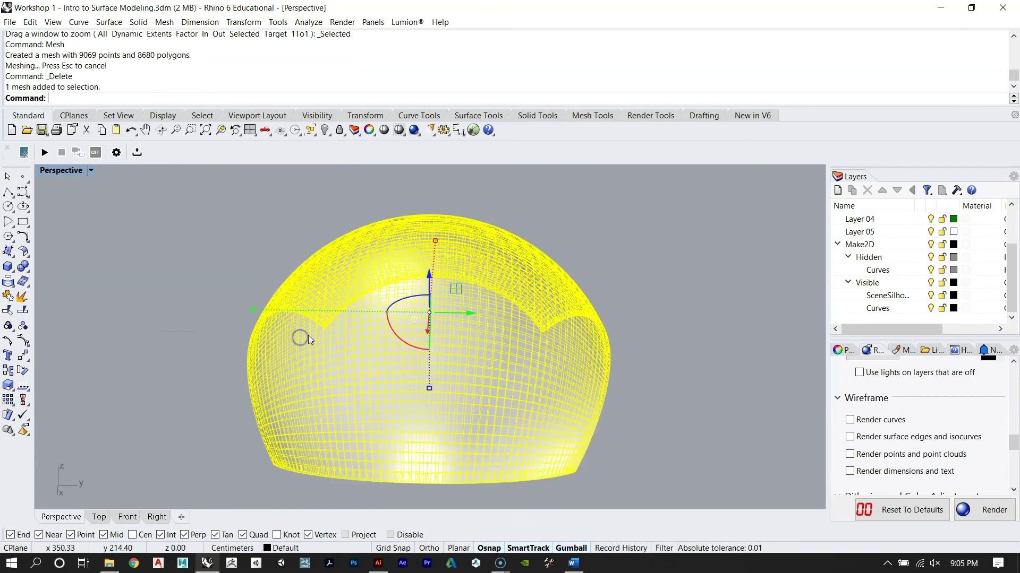
key("Return")
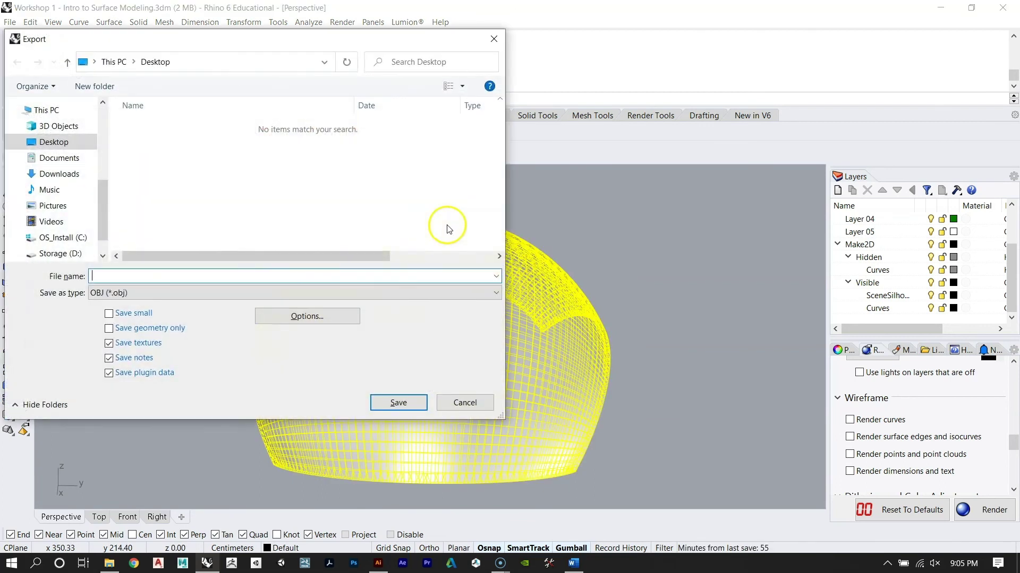
left_click_drag(102, 193, 102, 133)
left_click(54, 131)
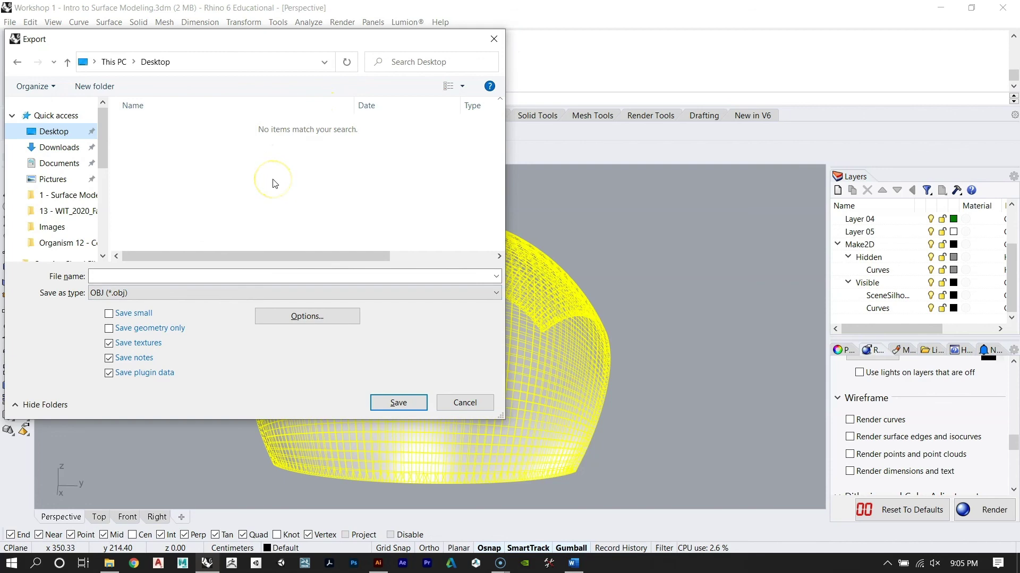
left_click(494, 39)
key("Escape")
Step: Examine the new mesh dome up close and in the overall layout alongside the other surface studies
right_click_drag(482, 303, 457, 318)
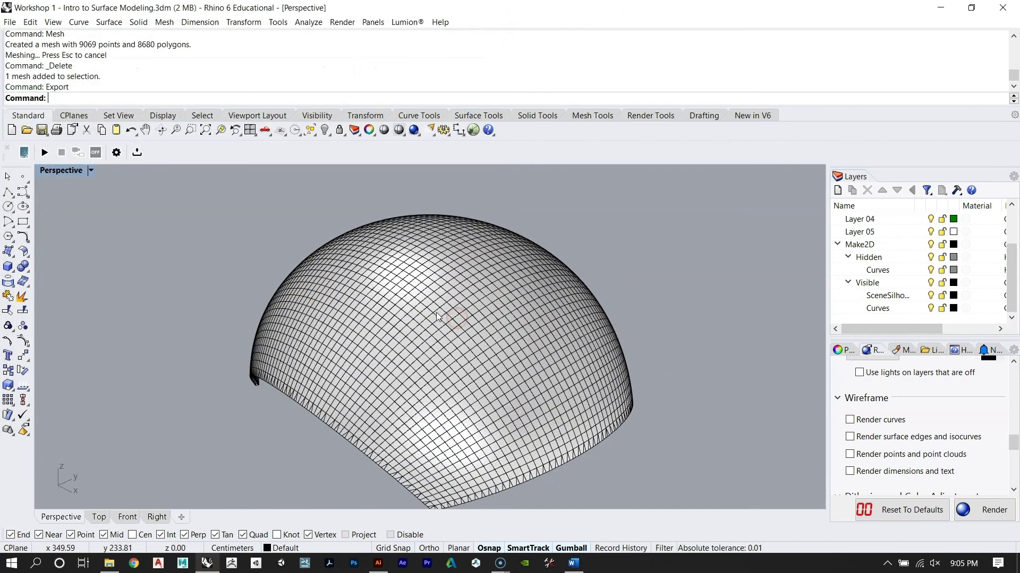
scroll(449, 293, "down", 10)
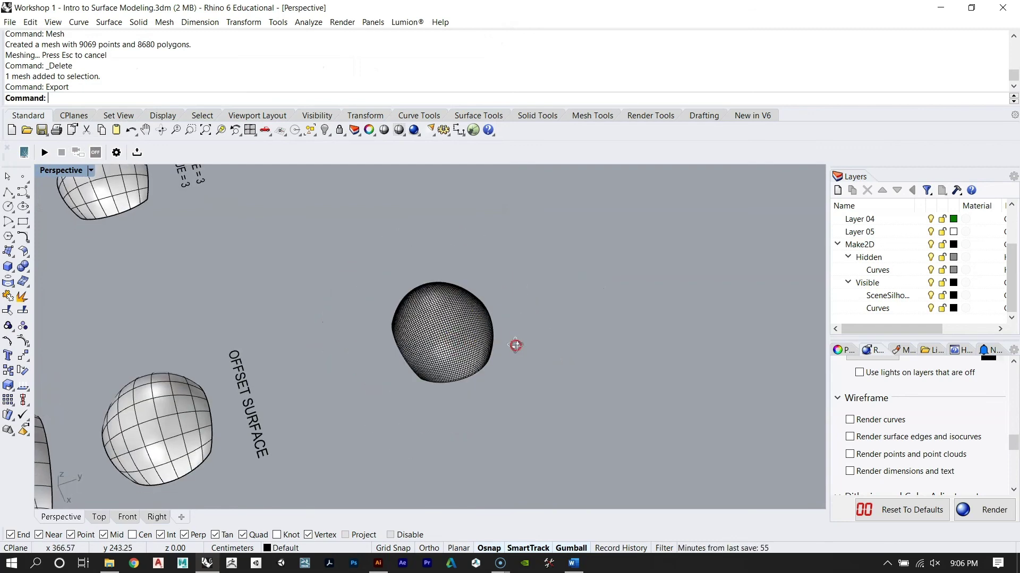
right_click_drag(441, 344, 480, 298)
scroll(485, 253, "down", 5)
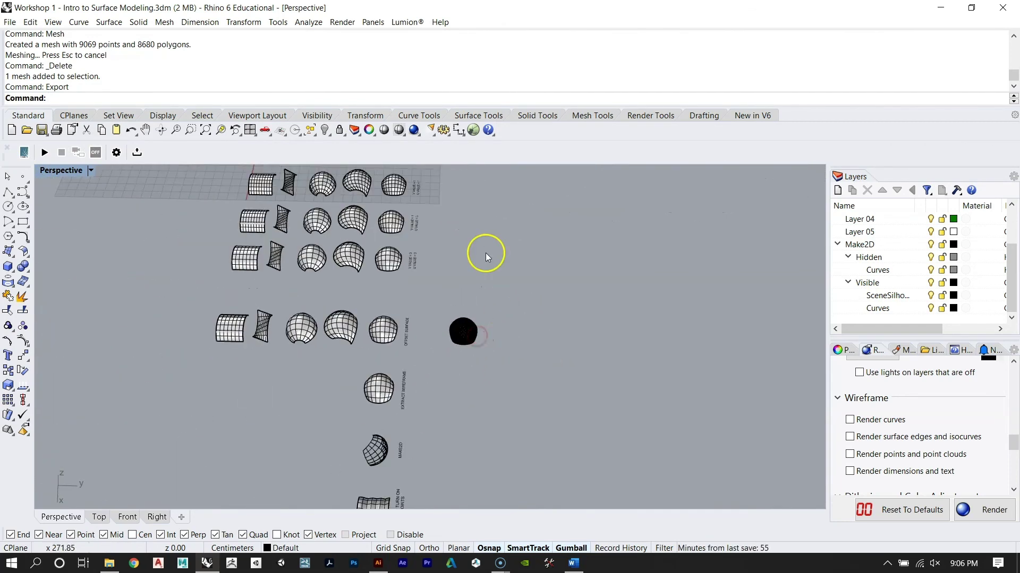
scroll(463, 346, "up", 3)
left_click(431, 295)
type("ZS")
key("Return")
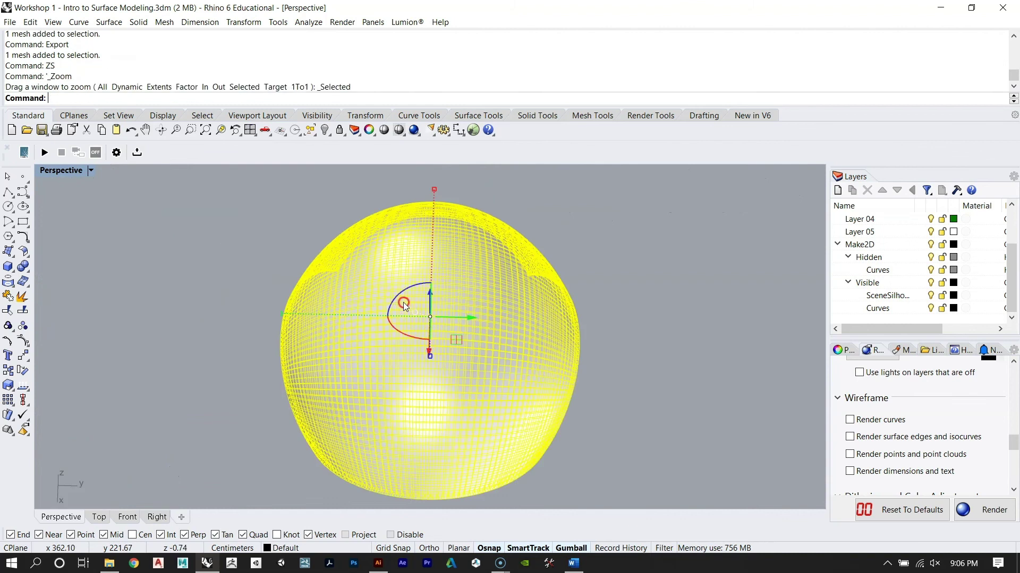
key("Escape")
scroll(496, 286, "down", 8)
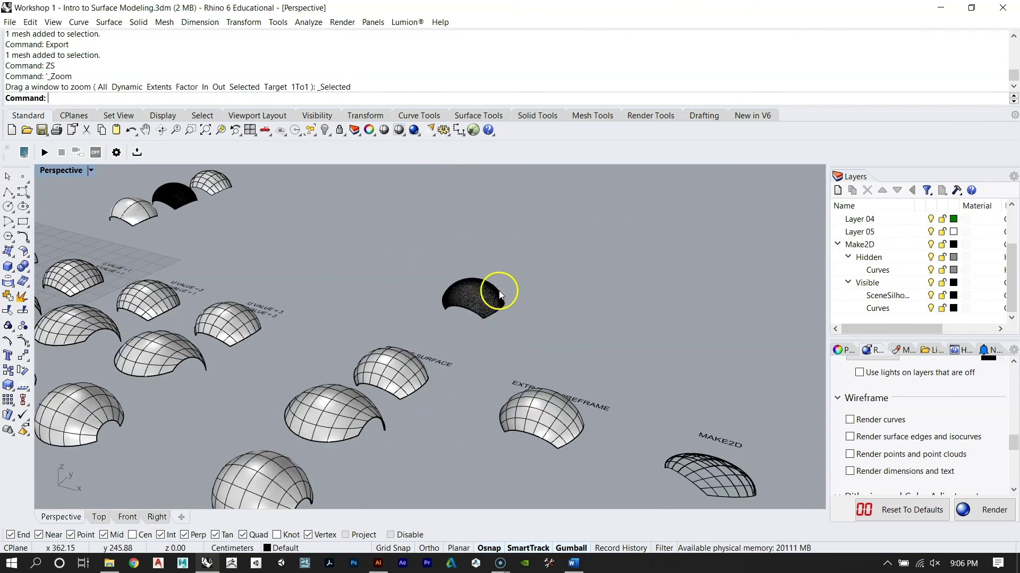
right_click_drag(472, 326, 456, 327)
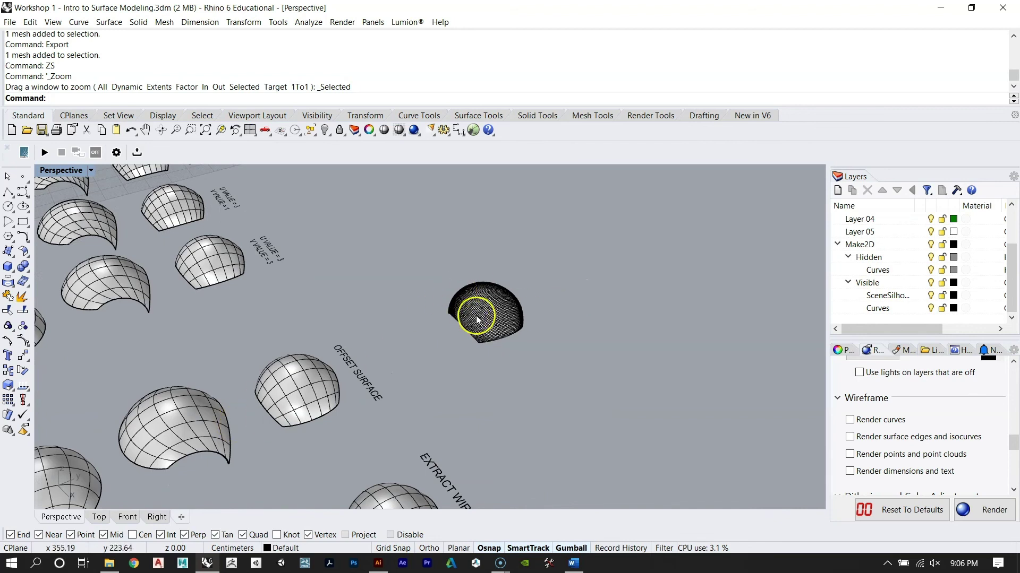
left_click(509, 308)
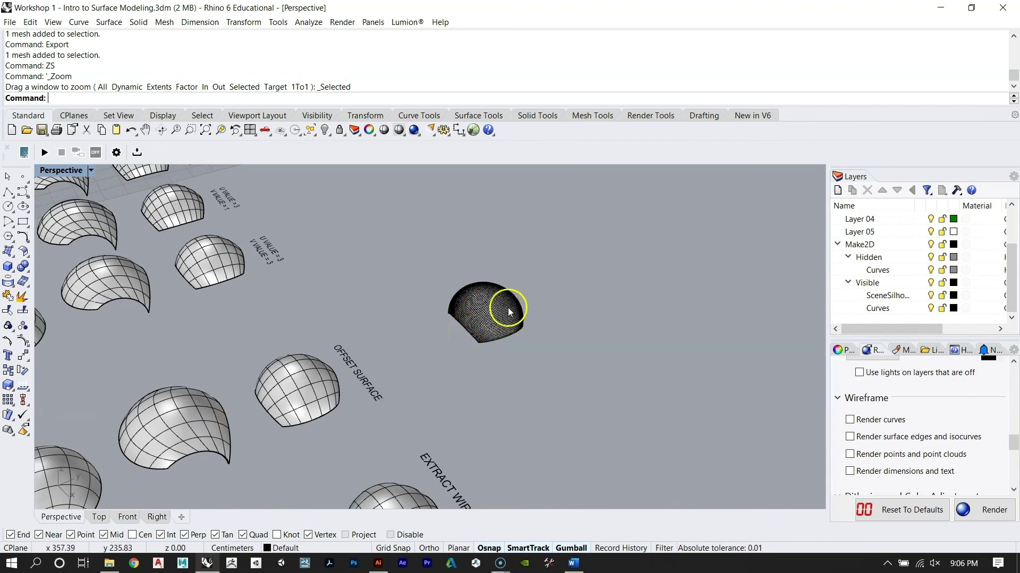
type("ZS")
key("Return")
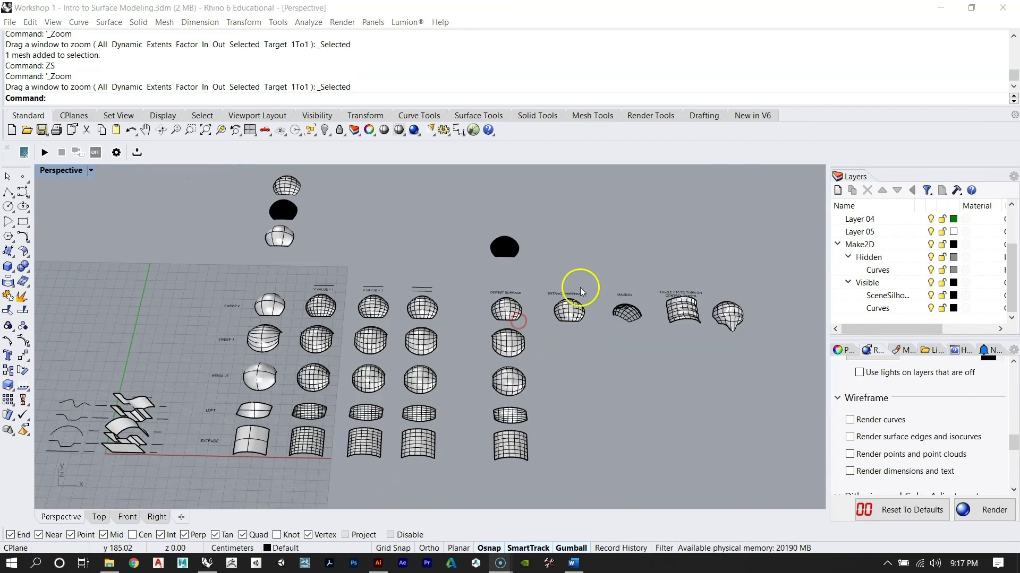
right_click_drag(580, 288, 540, 277)
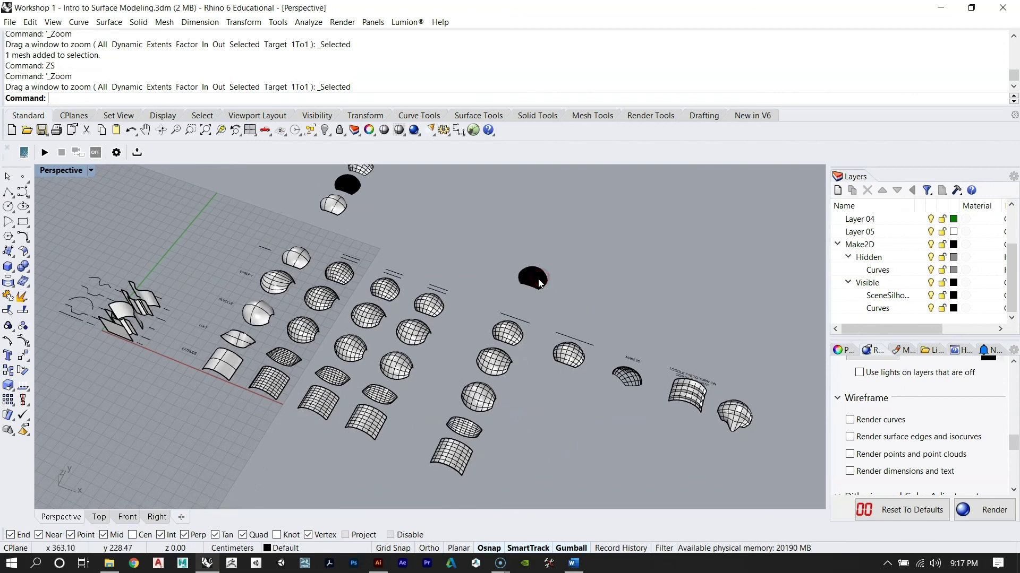